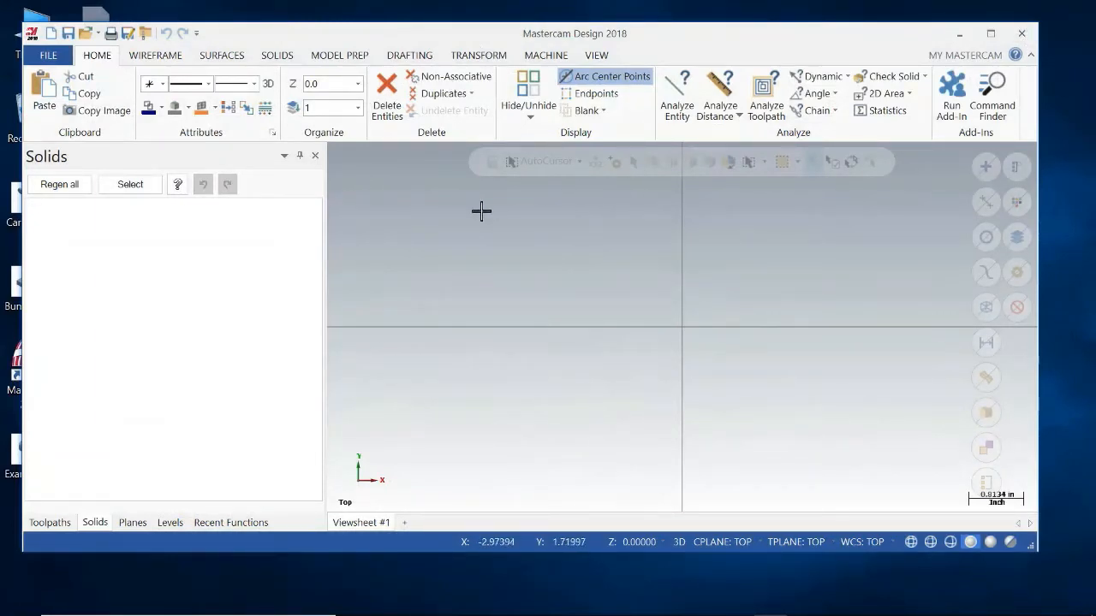
Show the Toolpaths manager and maximize the application window.
{"action": "left_click", "coordinate": [49, 522]}
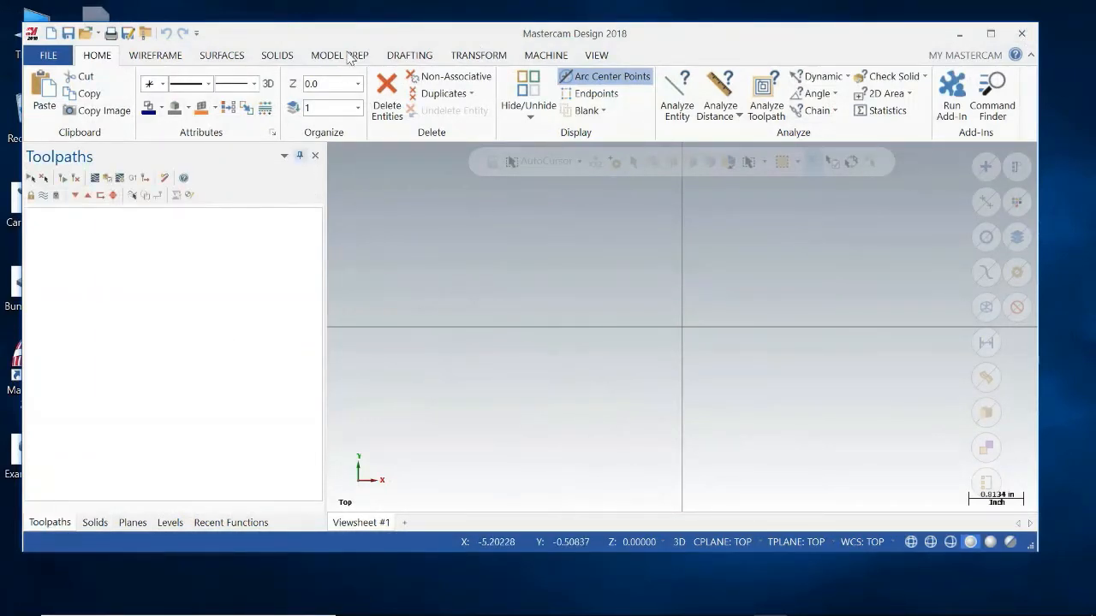
{"action": "left_click_drag", "start_coordinate": [428, 42], "coordinate": [448, 50]}
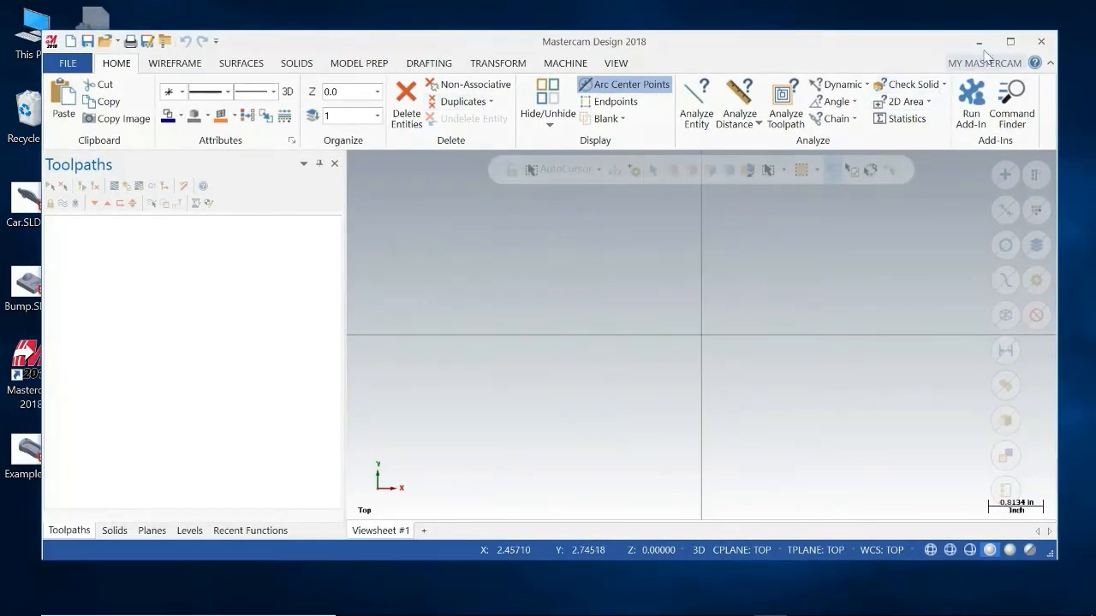
{"action": "left_click", "coordinate": [1011, 43]}
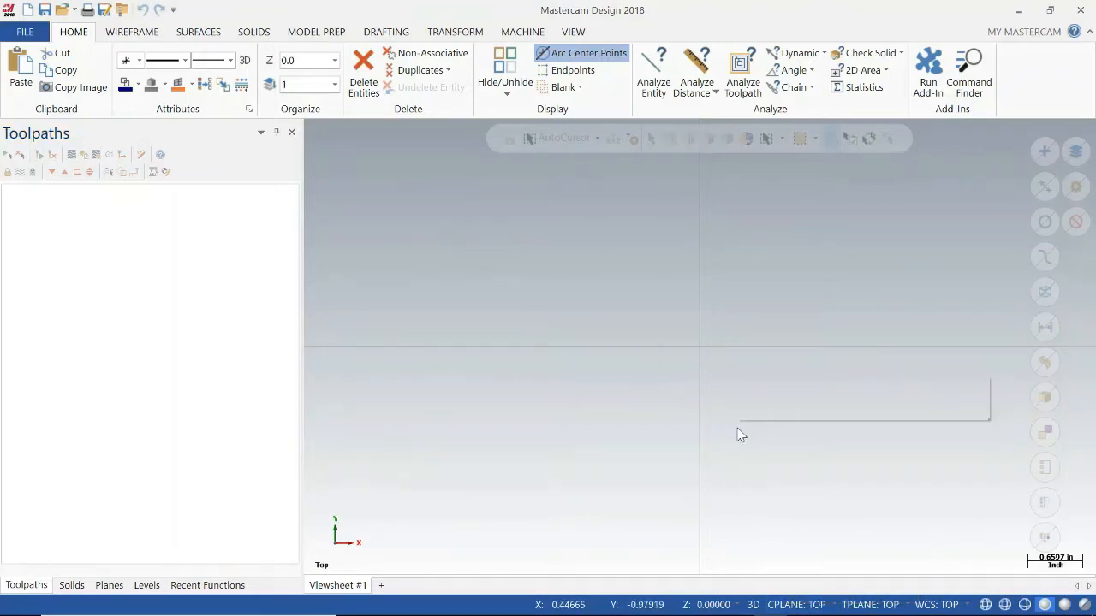
Switch the graphics view to Front (WCS) and return it to Top (WCS).
{"action": "right_click", "coordinate": [676, 392]}
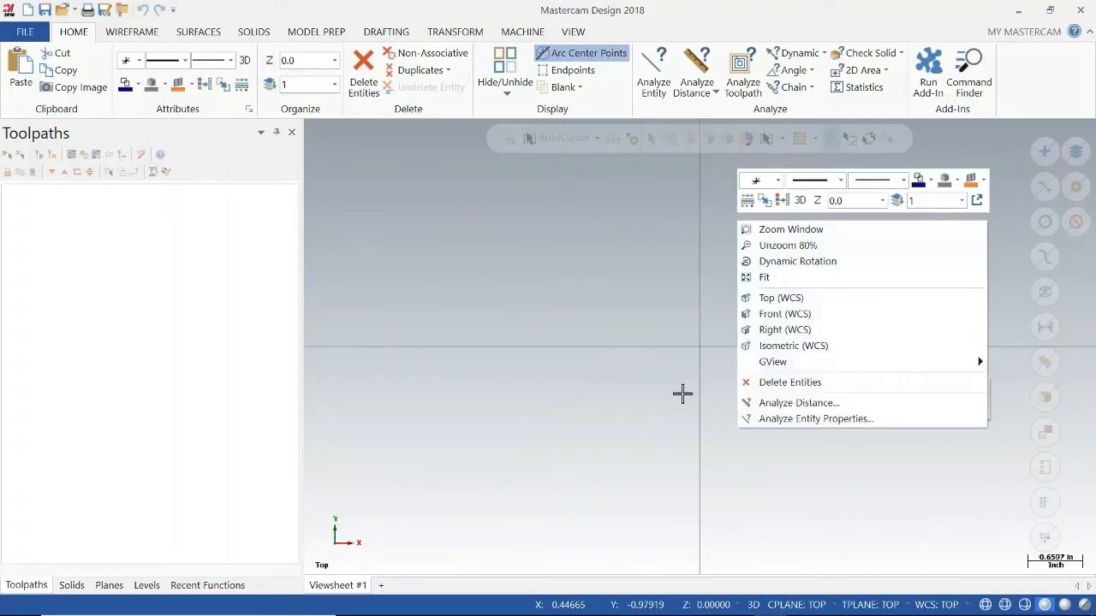
{"action": "left_click", "coordinate": [786, 314]}
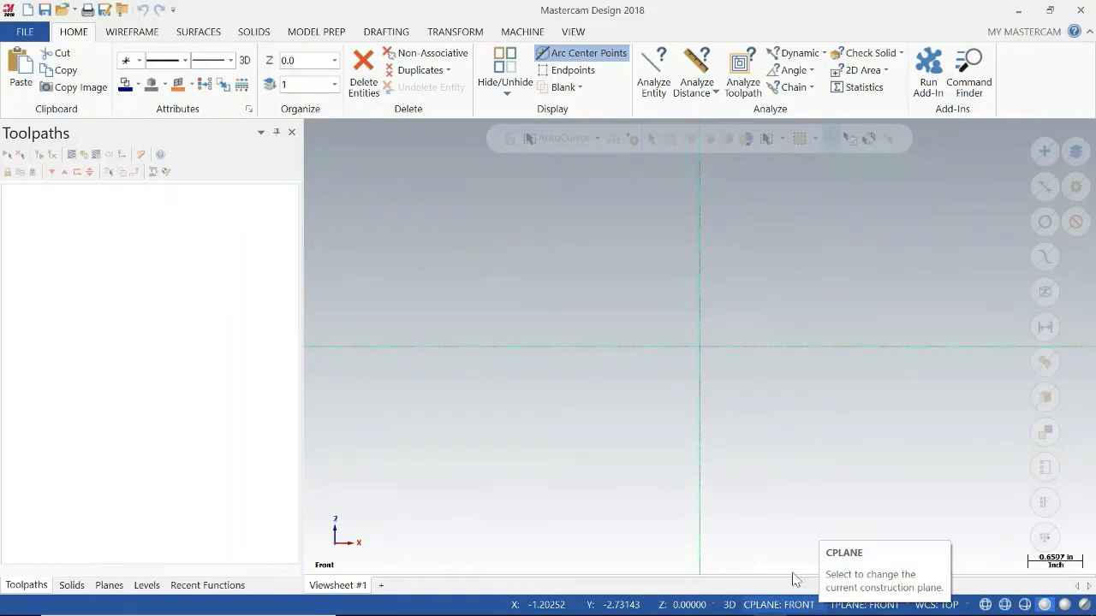
{"action": "right_click", "coordinate": [748, 485]}
{"action": "left_click", "coordinate": [792, 358]}
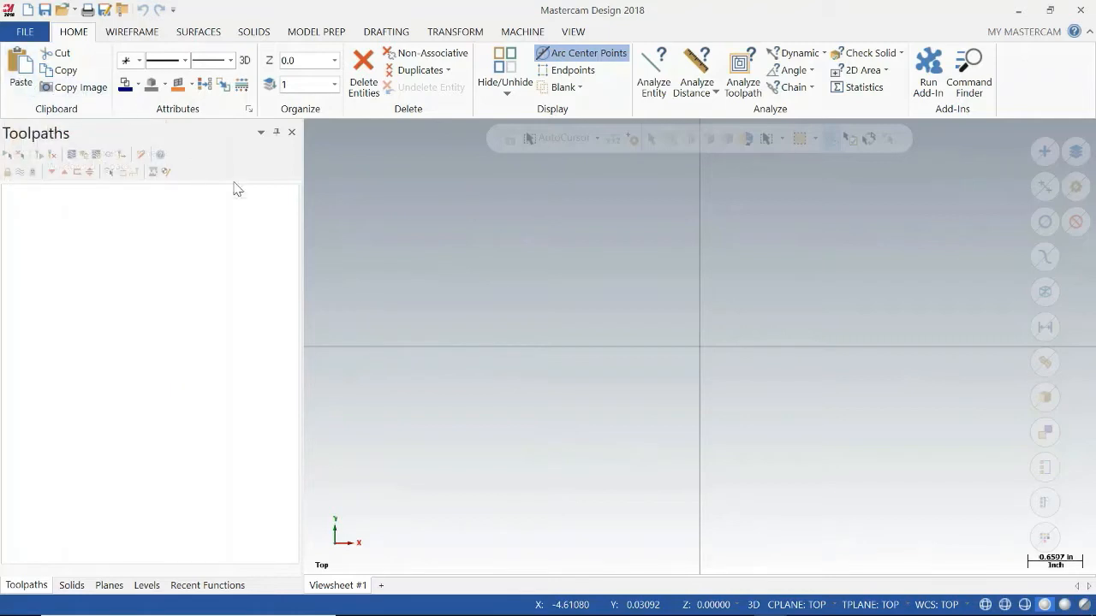
Review the Drafting and Surfaces commands, the ribbon customization options, and the Solids, Planes, Levels and Recent Functions managers.
{"action": "mouse_move", "coordinate": [650, 604]}
{"action": "left_click", "coordinate": [384, 31]}
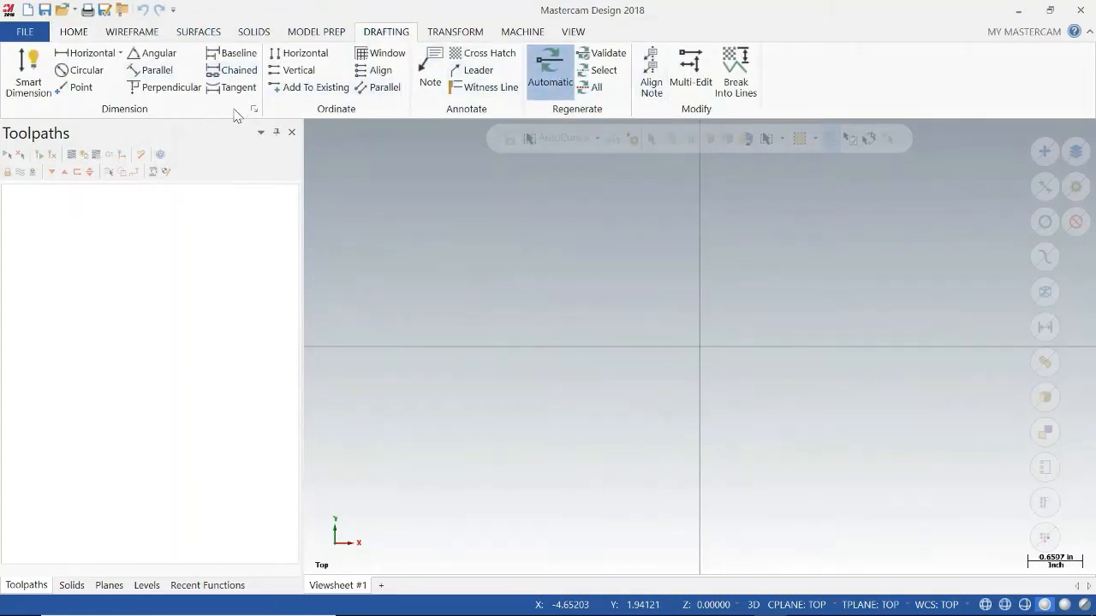
{"action": "left_click", "coordinate": [200, 34]}
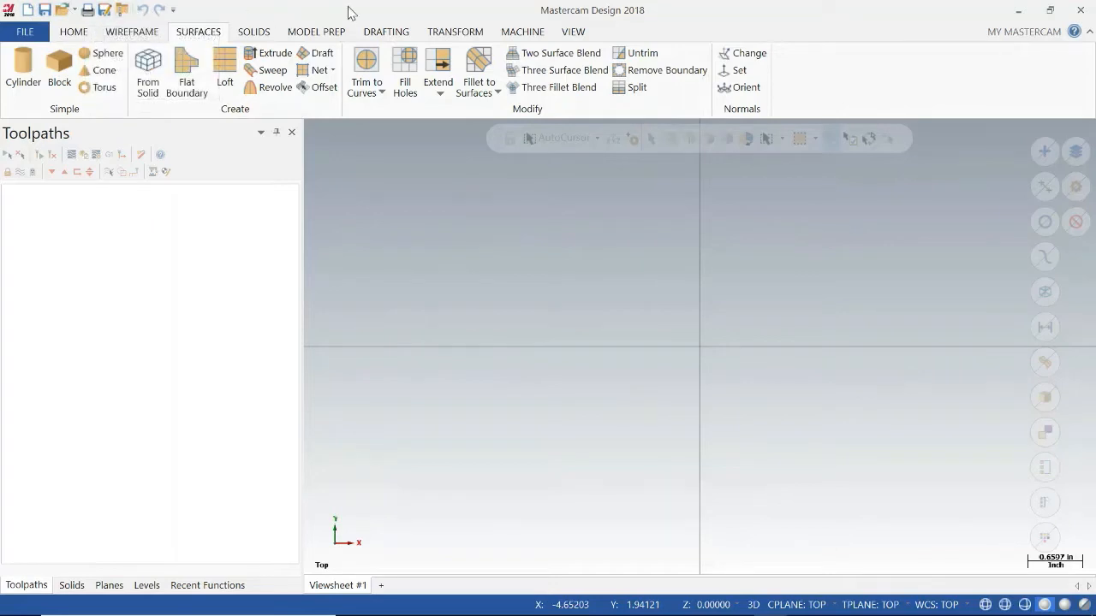
{"action": "right_click", "coordinate": [394, 16]}
{"action": "right_click", "coordinate": [922, 98]}
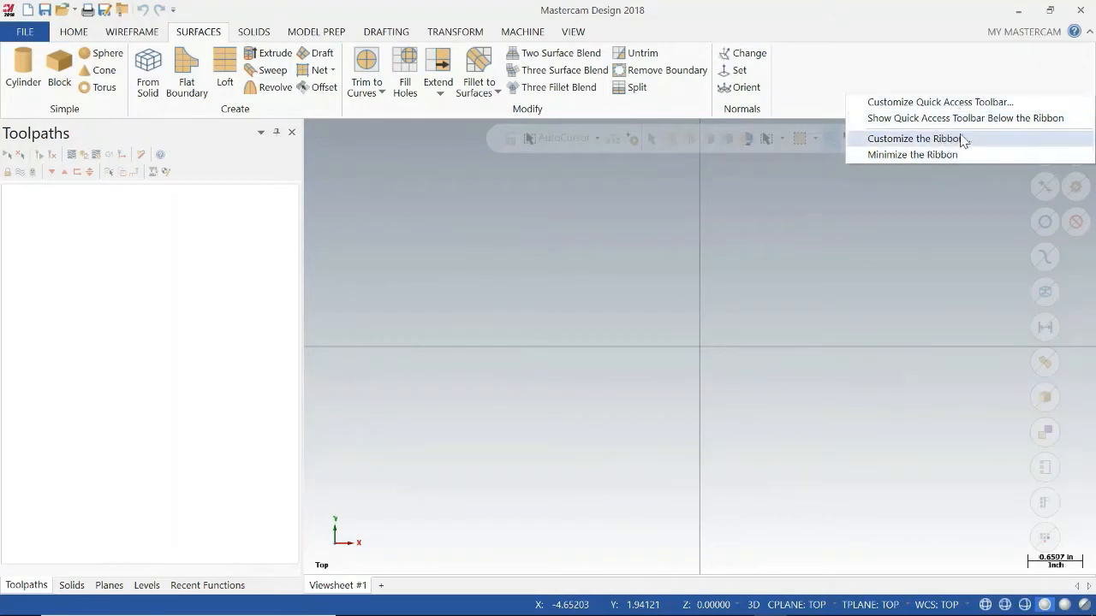
{"action": "left_click", "coordinate": [814, 84]}
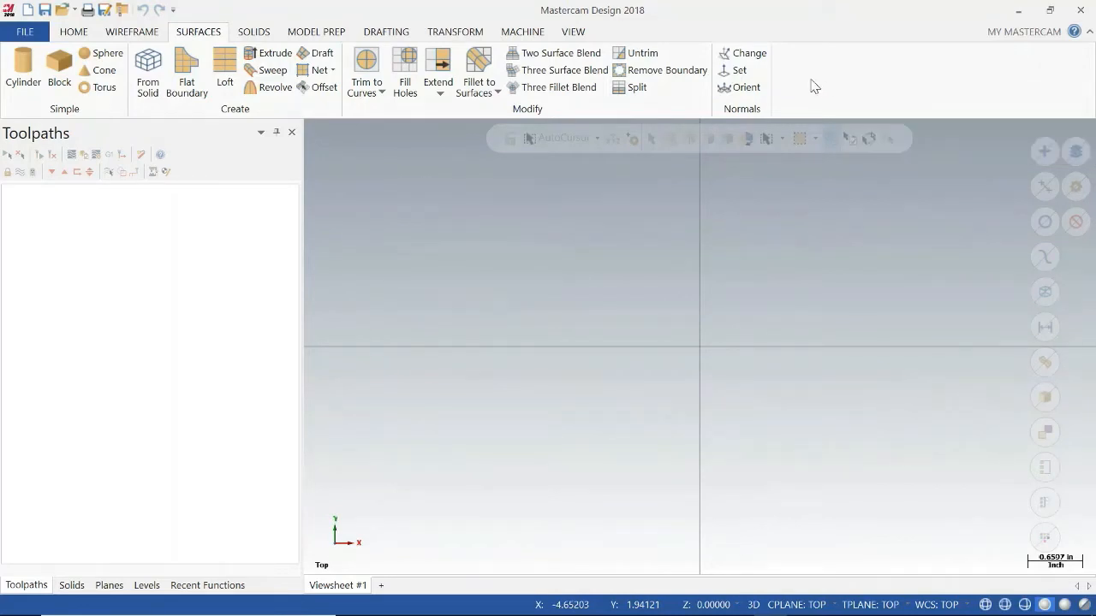
{"action": "left_click", "coordinate": [76, 34]}
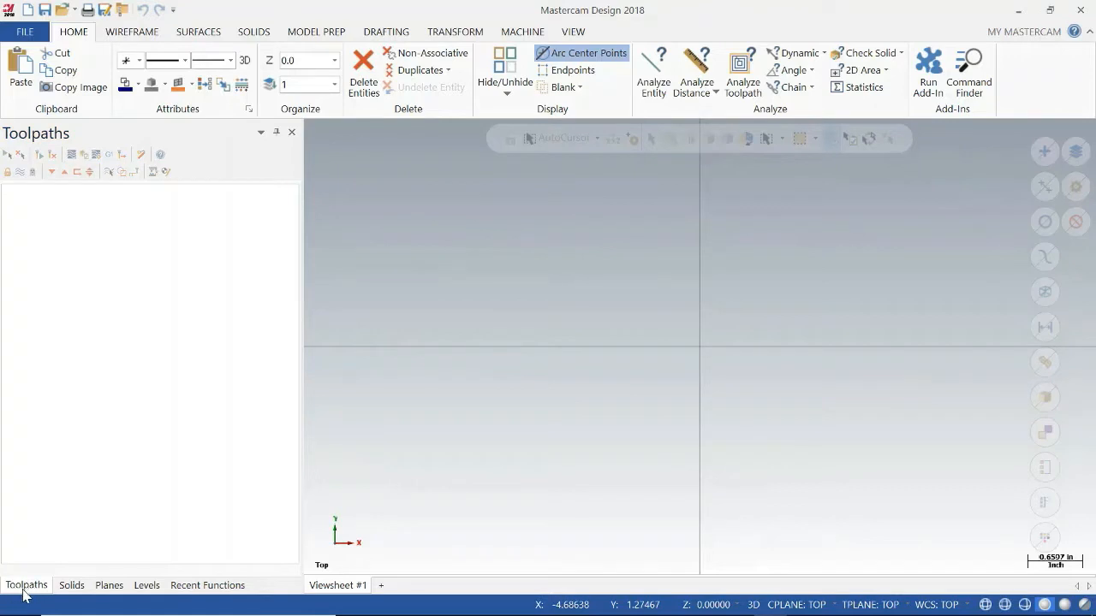
{"action": "left_click", "coordinate": [71, 585]}
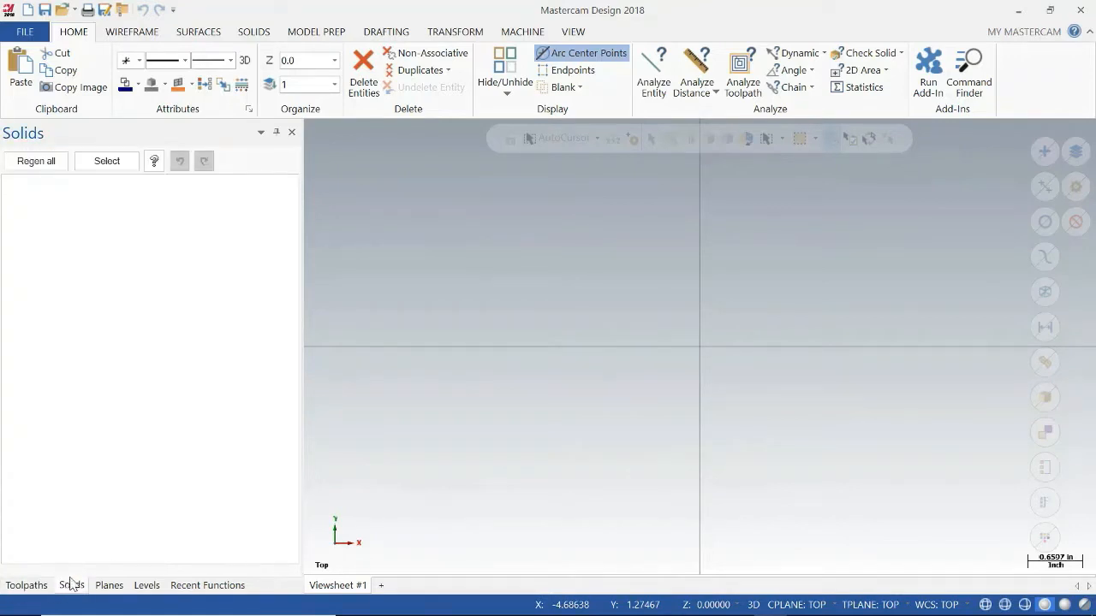
{"action": "left_click", "coordinate": [120, 587]}
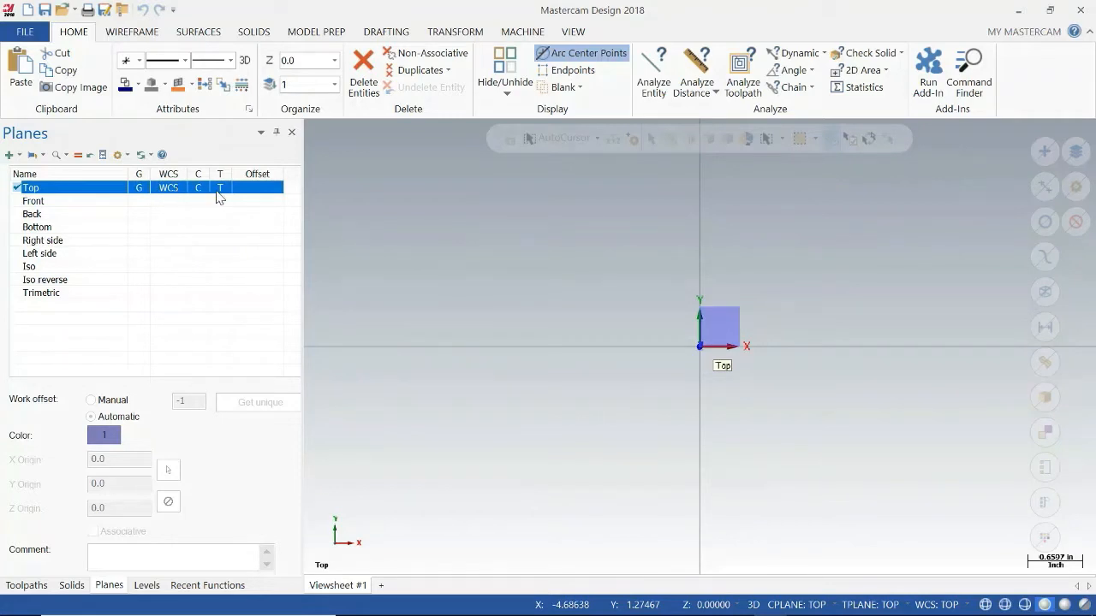
{"action": "left_click", "coordinate": [150, 588]}
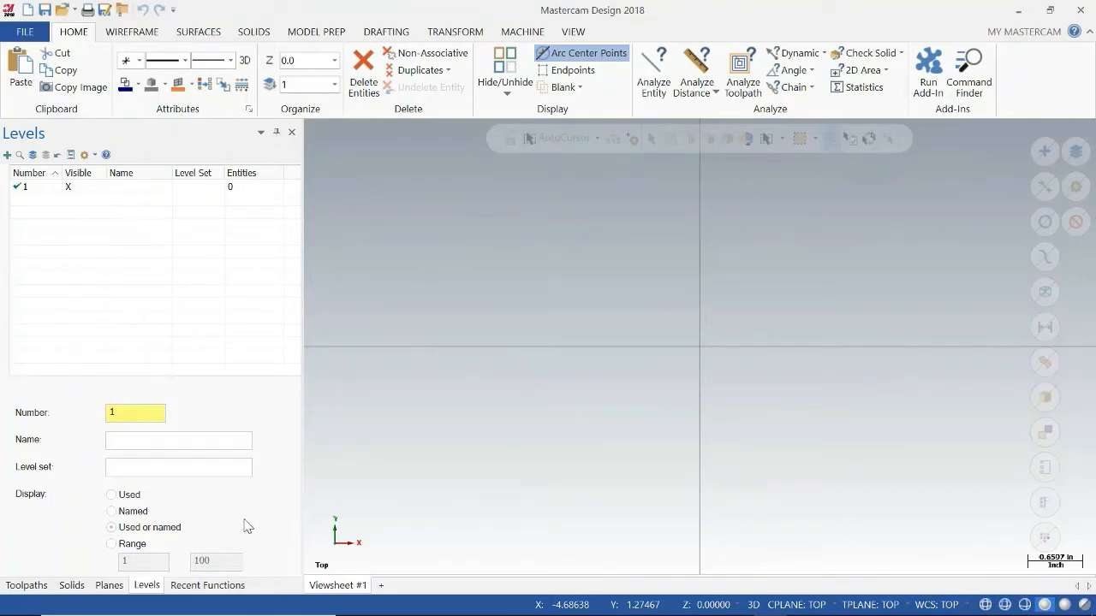
{"action": "left_click", "coordinate": [195, 589]}
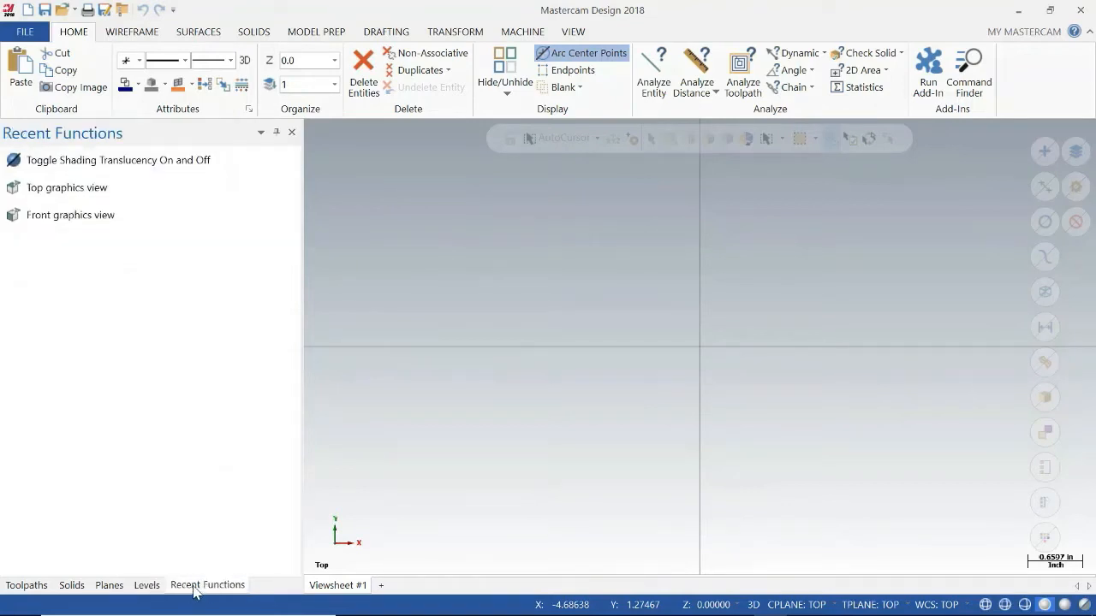
{"action": "left_click", "coordinate": [27, 586]}
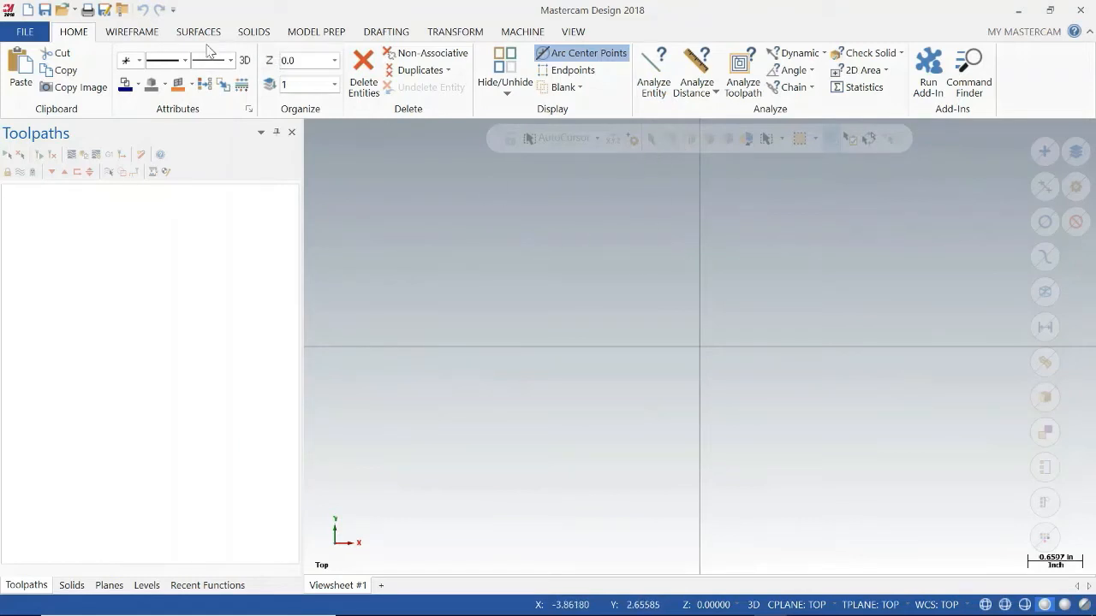
Create one wireframe point freehand in the upper-right quadrant near the origin and another at coordinates 1,1.
{"action": "left_click", "coordinate": [151, 33]}
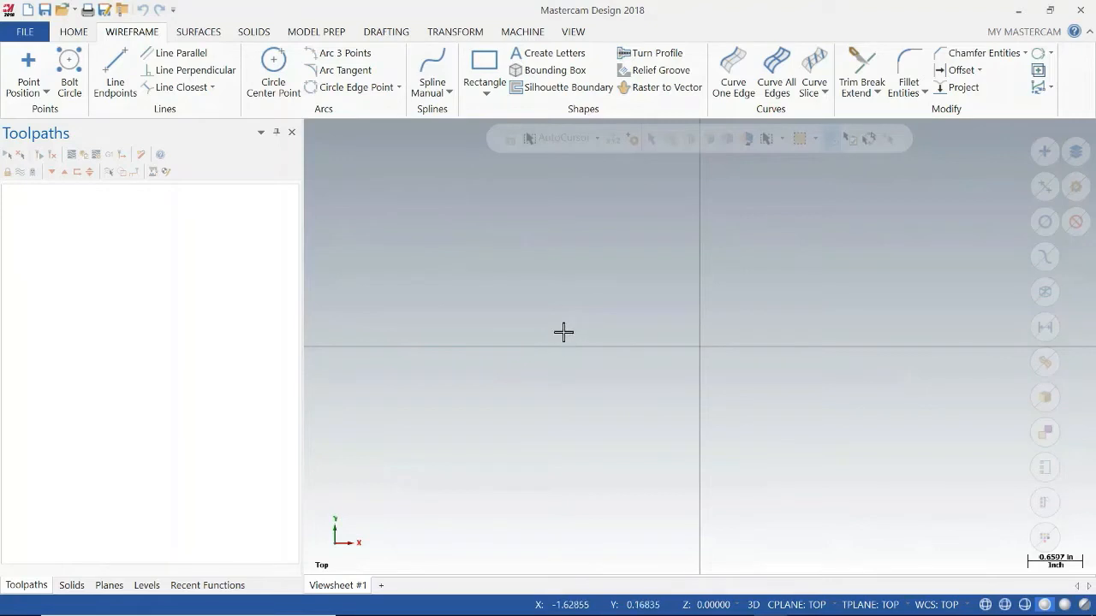
{"action": "left_click", "coordinate": [31, 67]}
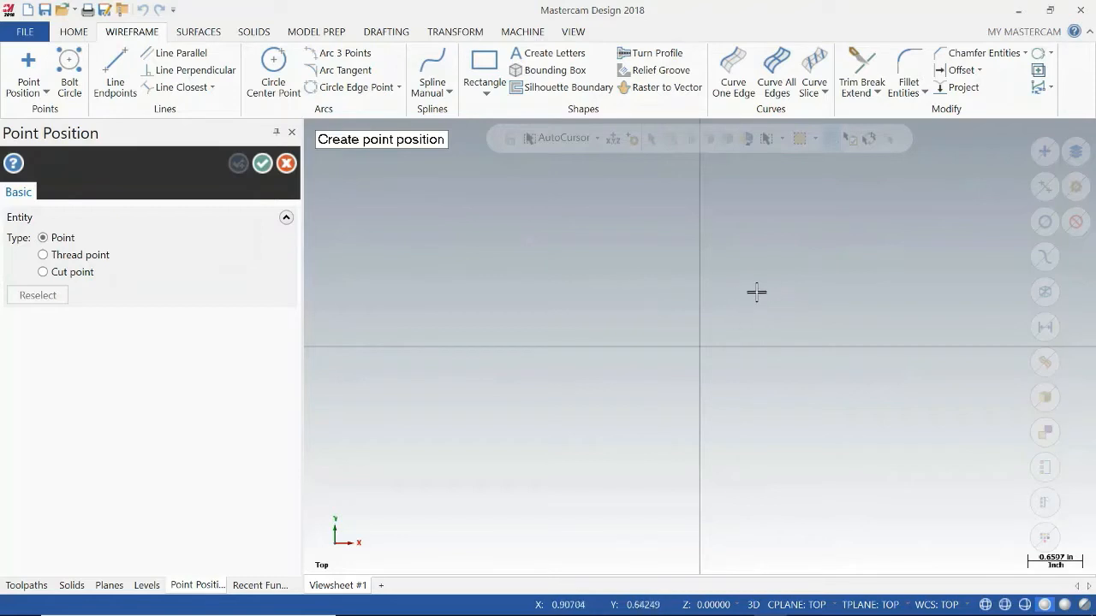
{"action": "left_click", "coordinate": [807, 313]}
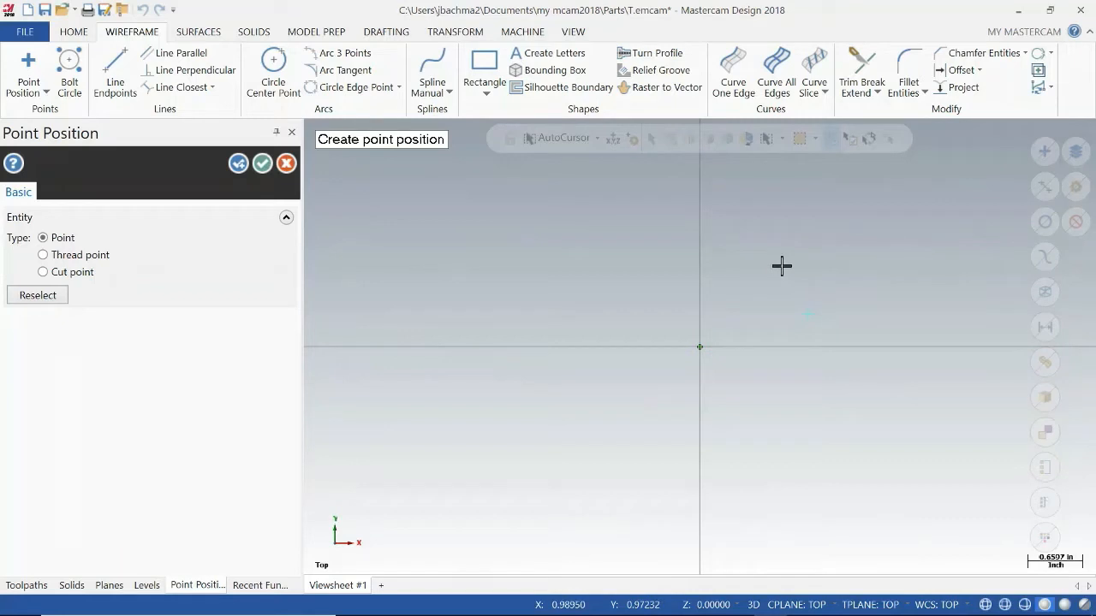
{"action": "type", "text": "1,1"}
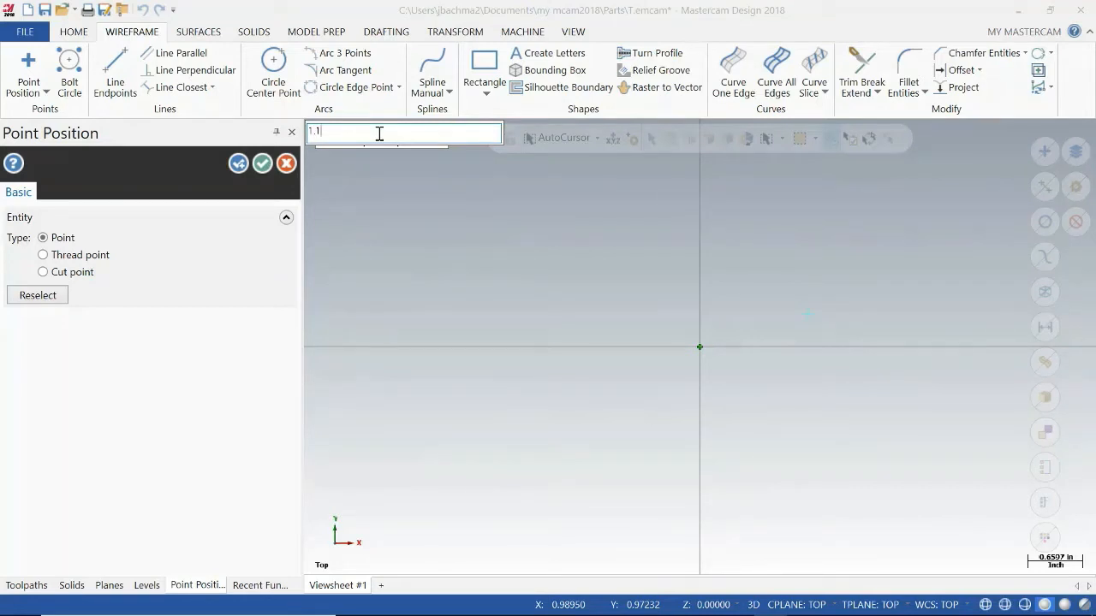
{"action": "key", "text": "Return"}
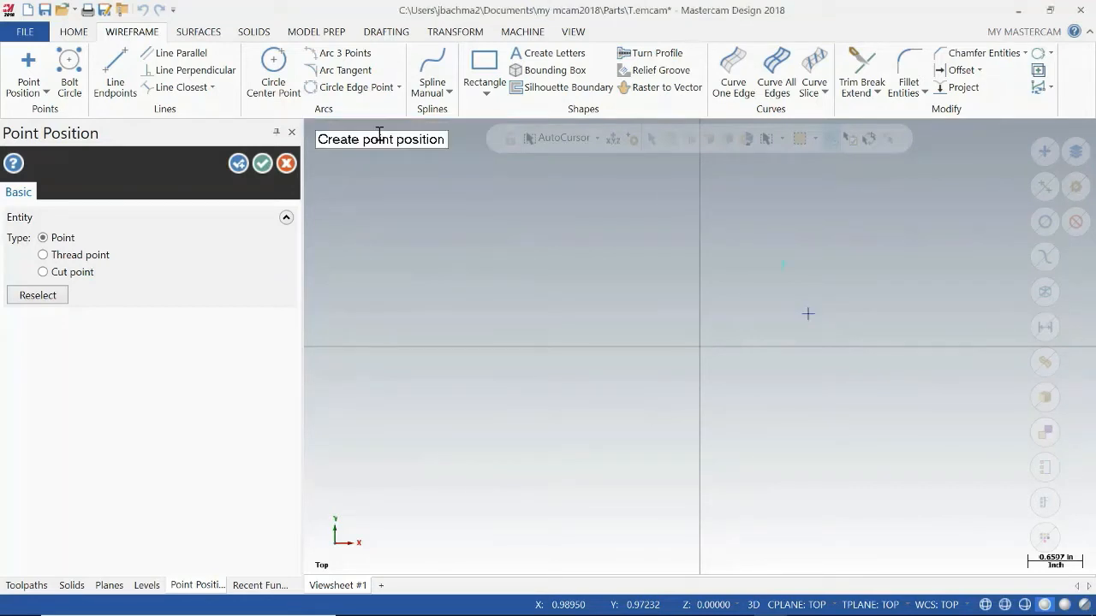
{"action": "left_click", "coordinate": [782, 263]}
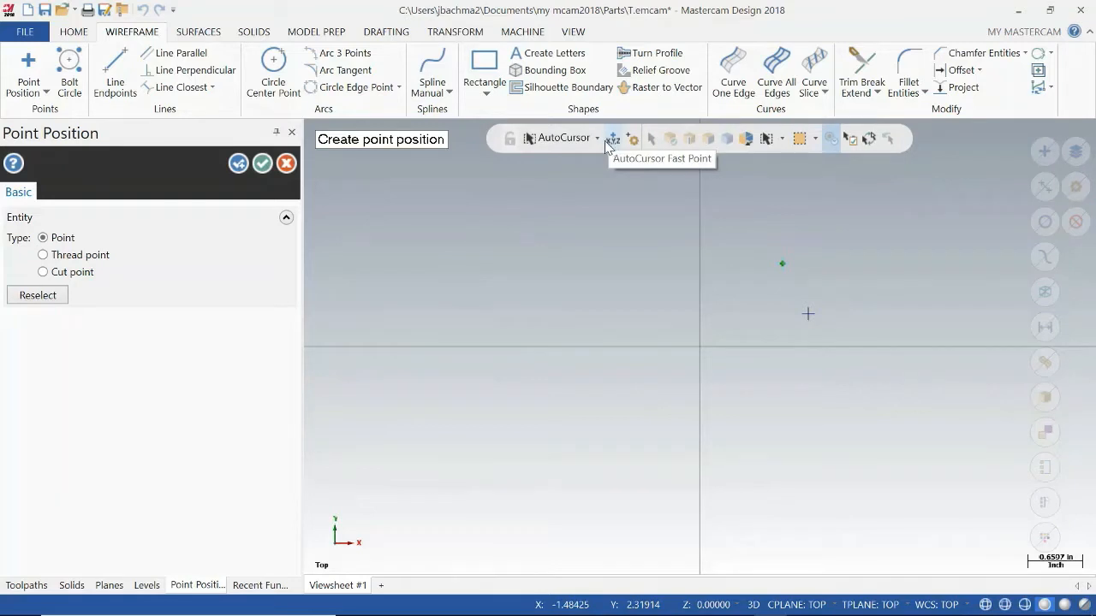
{"action": "left_click", "coordinate": [262, 163]}
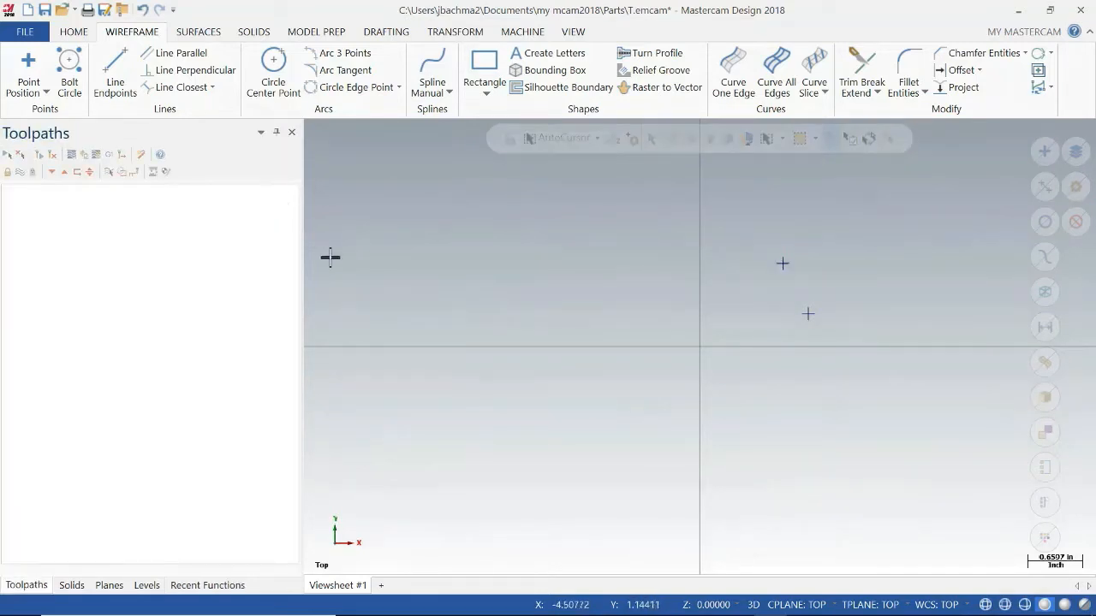
Create a circle from its center point at -1,1 with a diameter of 1.
{"action": "left_click", "coordinate": [276, 75]}
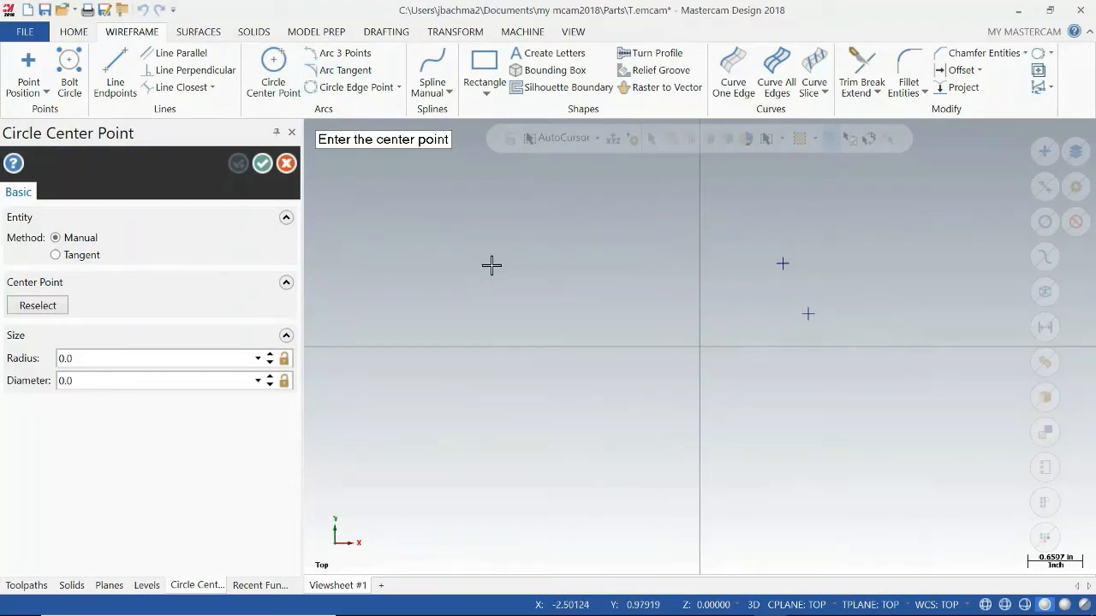
{"action": "type", "text": "-1"}
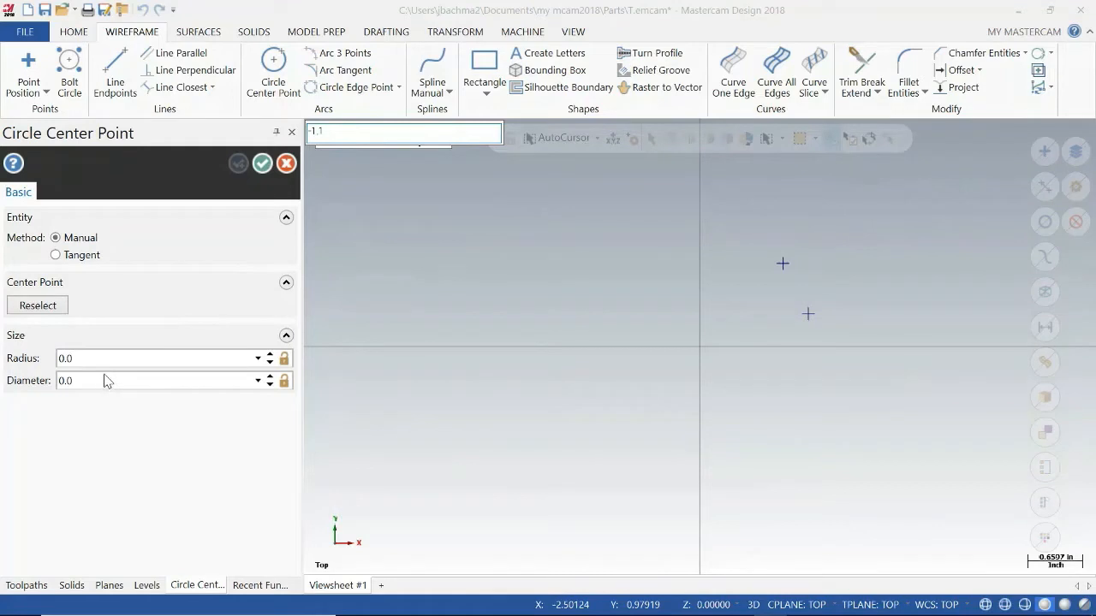
{"action": "type", "text": ",1"}
{"action": "key", "text": "Return"}
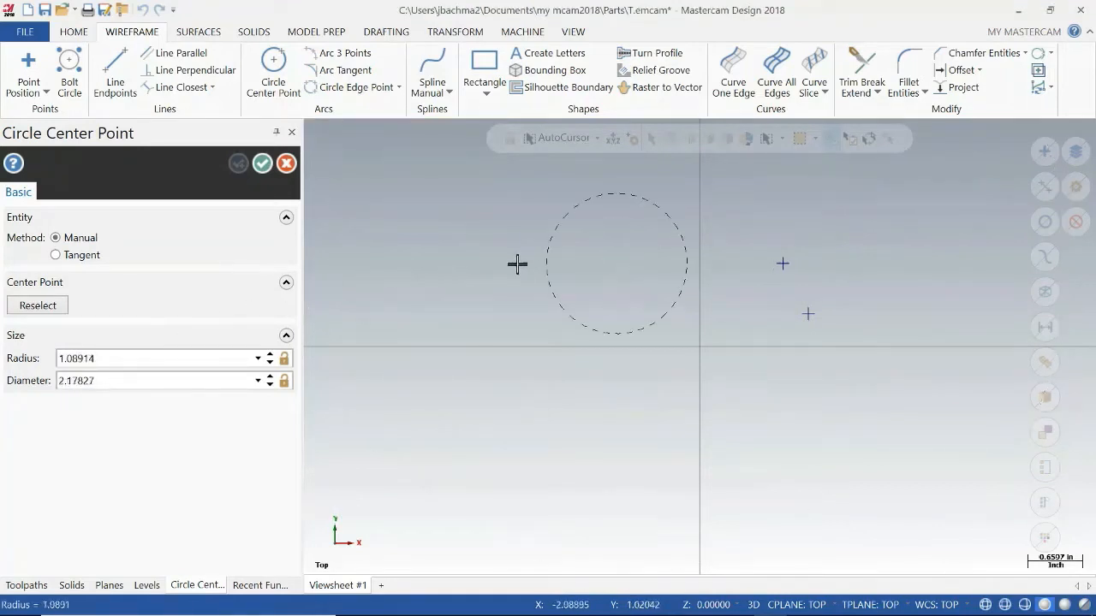
{"action": "left_click", "coordinate": [117, 381]}
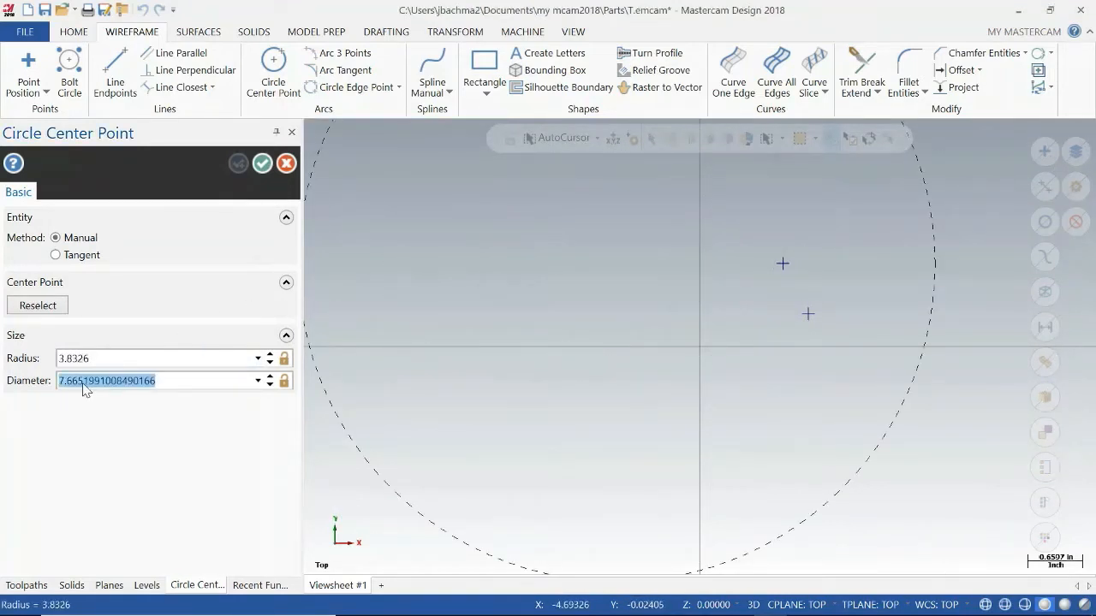
{"action": "type", "text": "1"}
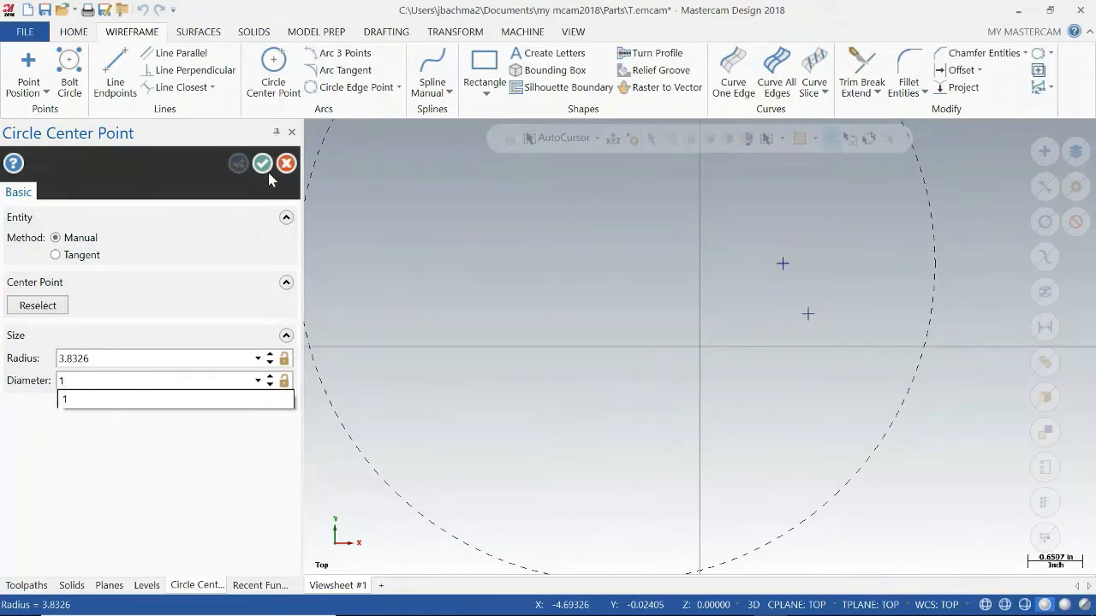
{"action": "key", "text": "Return"}
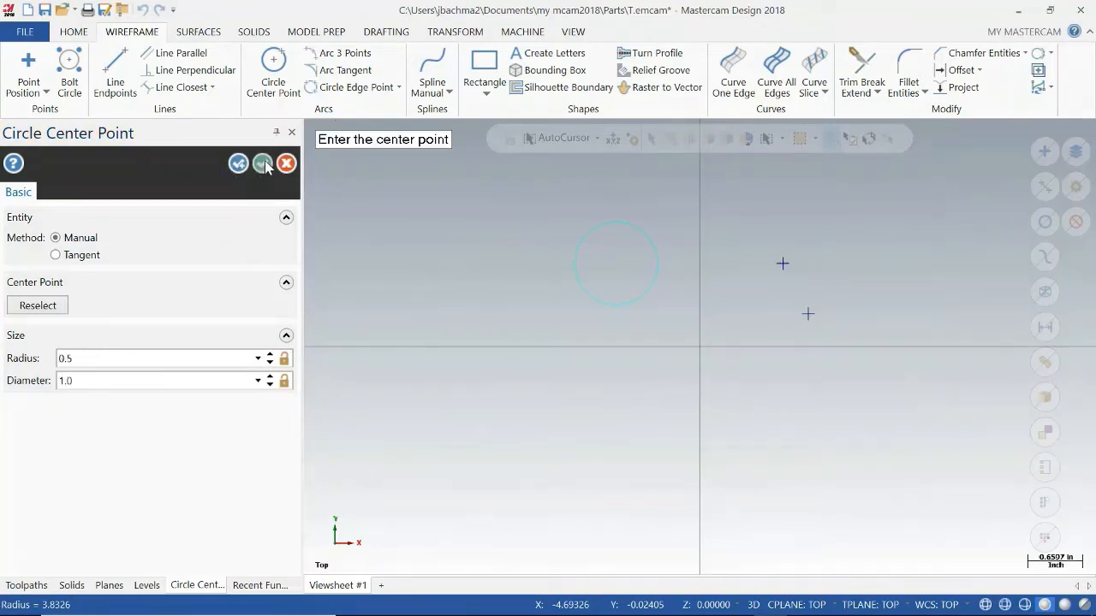
{"action": "left_click", "coordinate": [264, 165]}
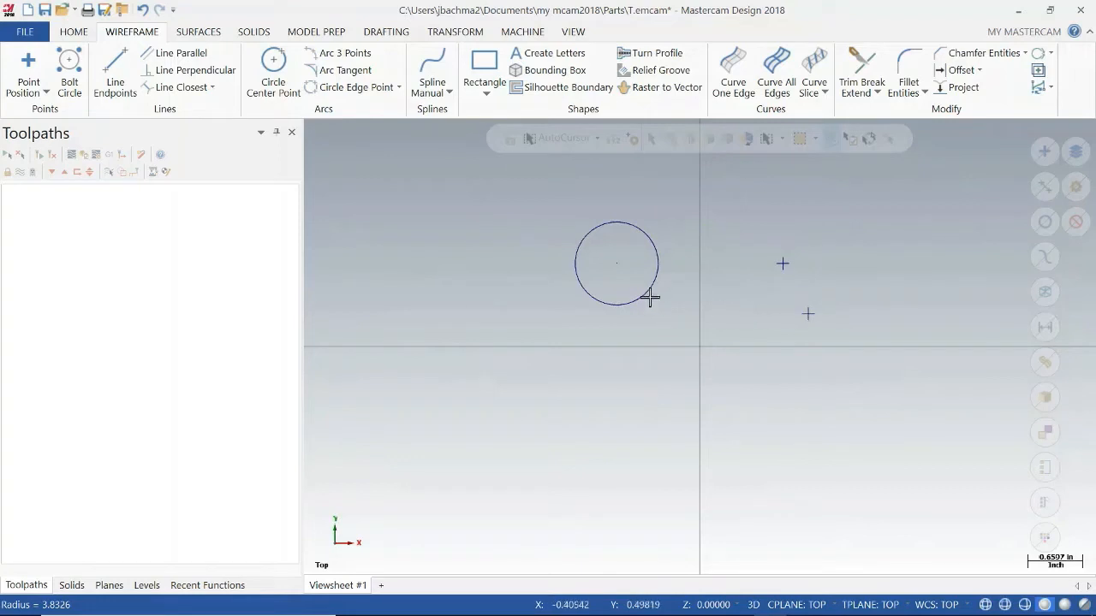
Change the wireframe color of the circle to red.
{"action": "left_click", "coordinate": [579, 249]}
{"action": "right_click", "coordinate": [592, 231]}
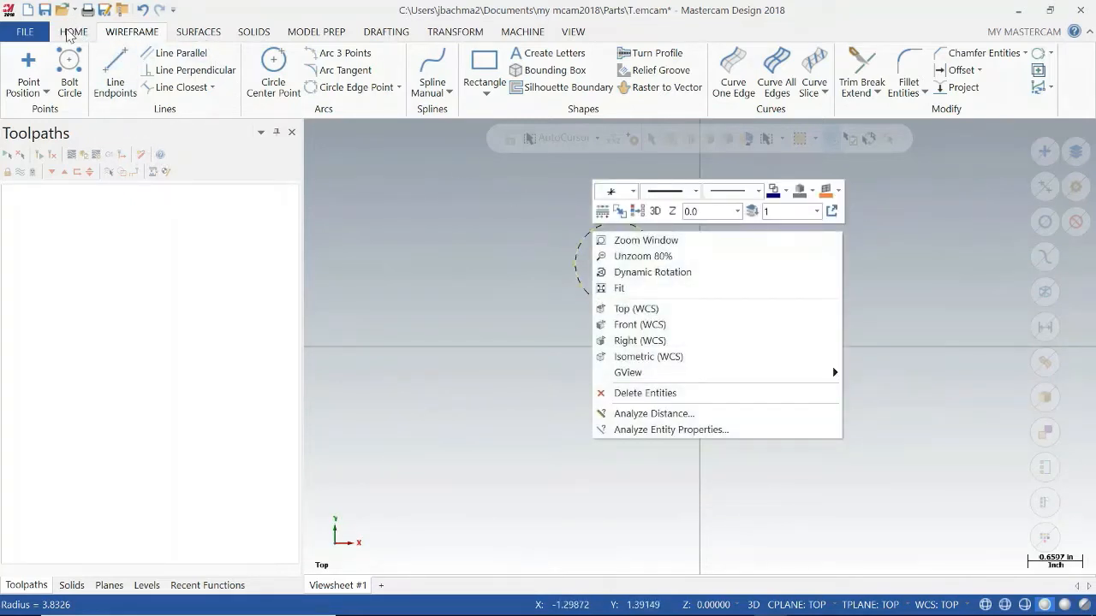
{"action": "left_click", "coordinate": [72, 33]}
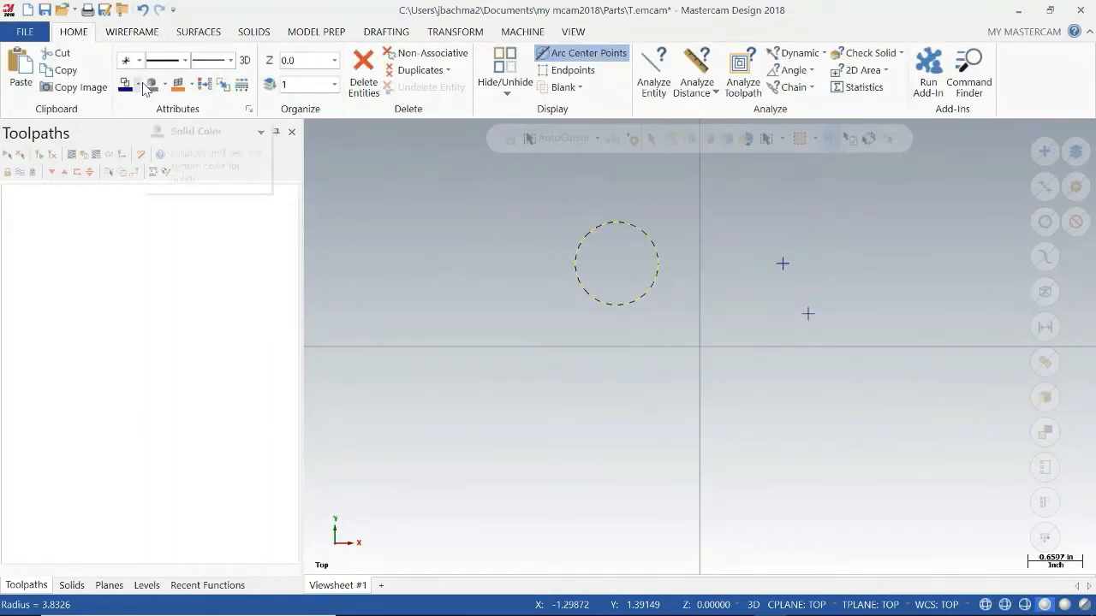
{"action": "left_click", "coordinate": [139, 85]}
{"action": "left_click", "coordinate": [146, 123]}
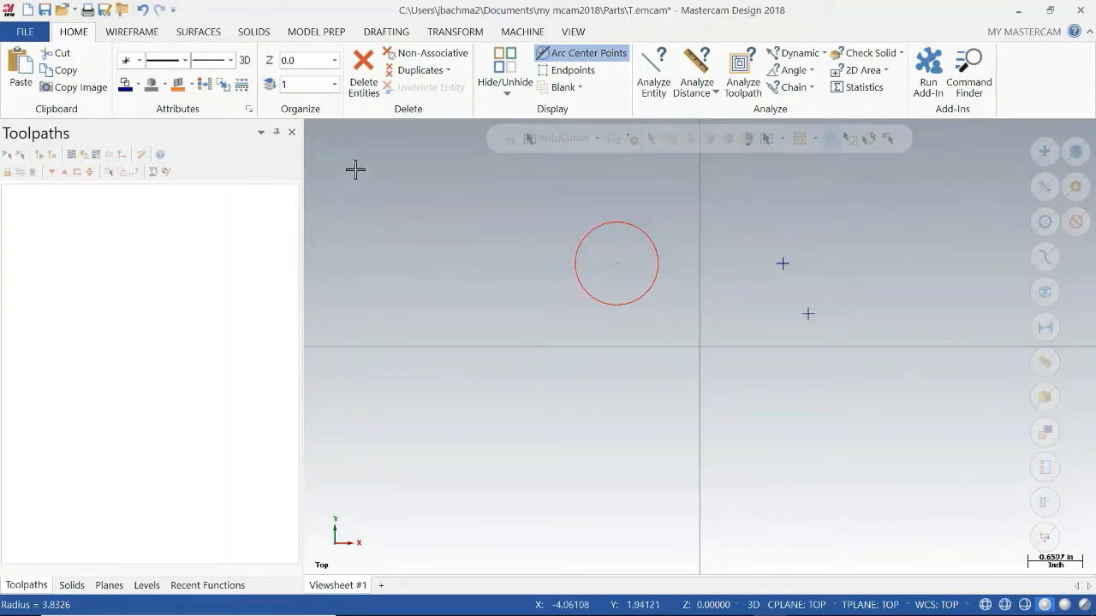
{"action": "left_click", "coordinate": [197, 34]}
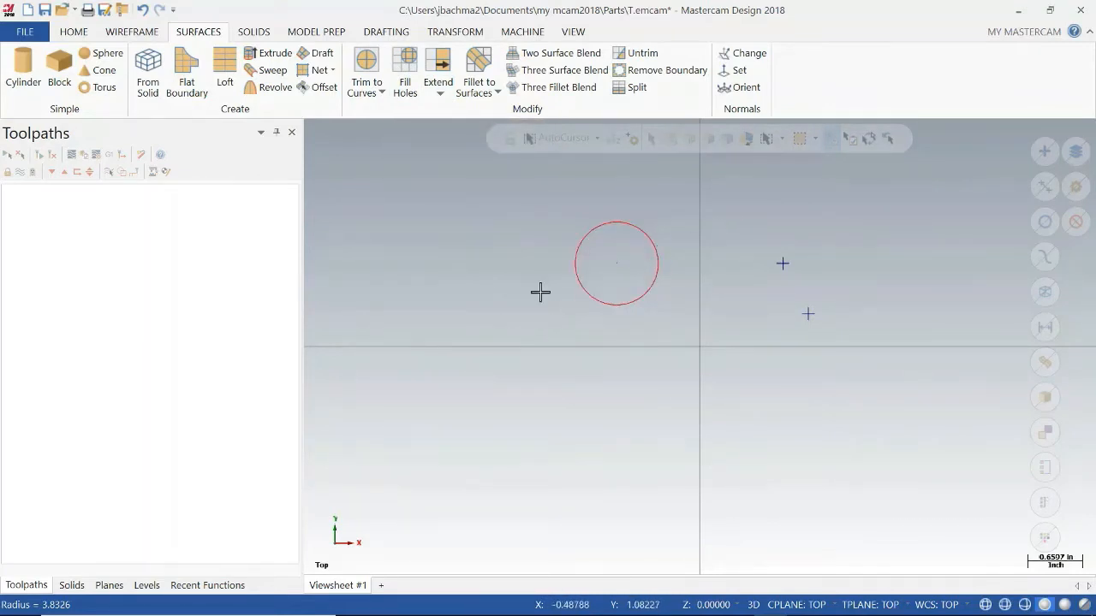
{"action": "left_click", "coordinate": [627, 308]}
{"action": "left_click", "coordinate": [255, 33]}
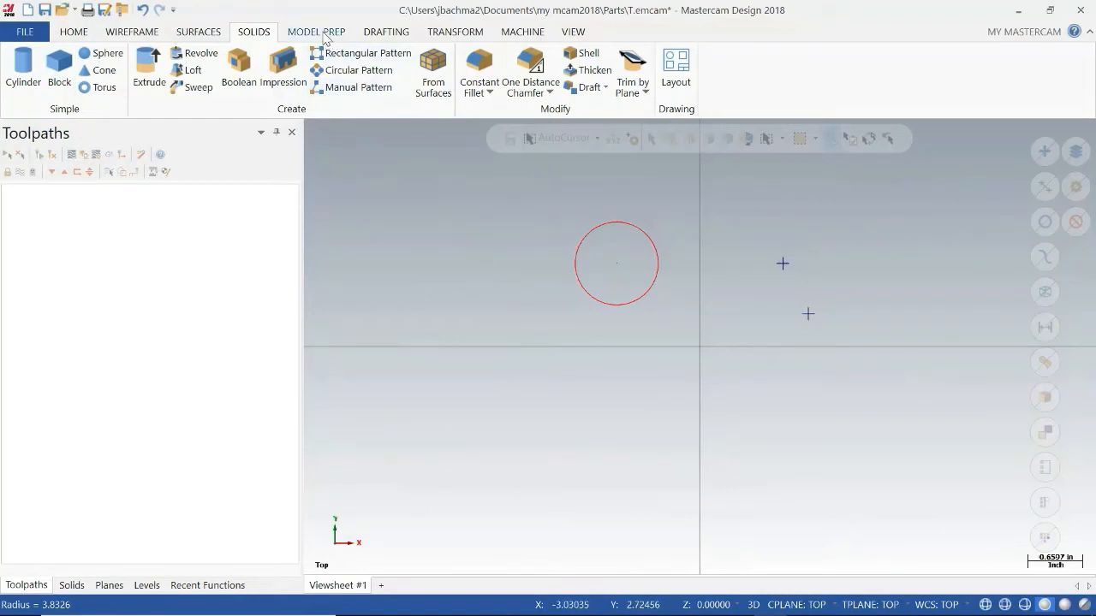
Review the Model Prep, Drafting, Transform, Machine and View command groups, including the axes display options.
{"action": "left_click", "coordinate": [324, 34]}
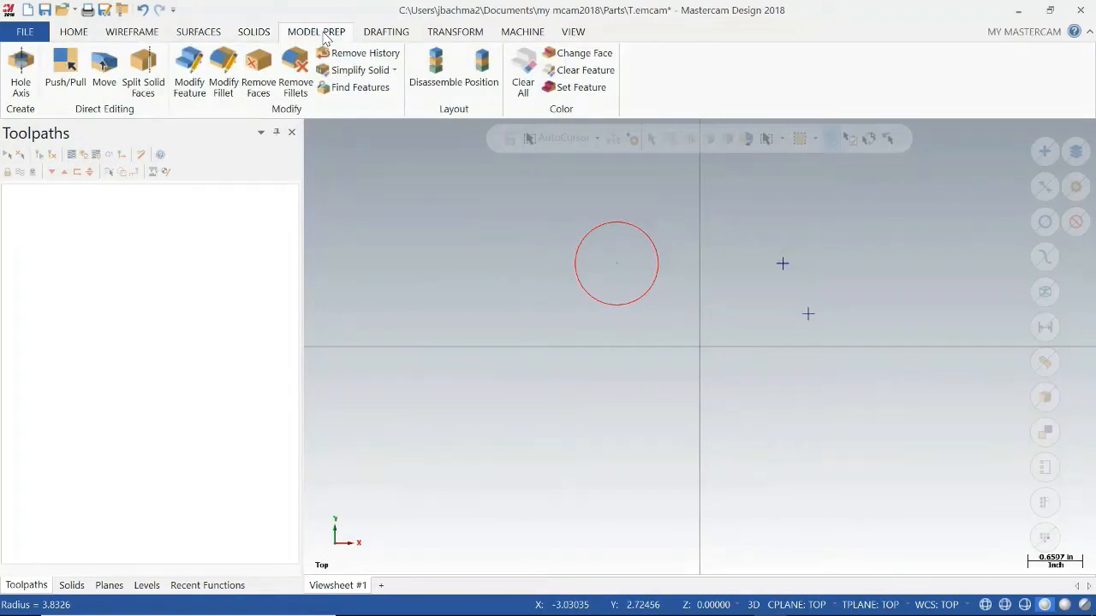
{"action": "left_click", "coordinate": [385, 35]}
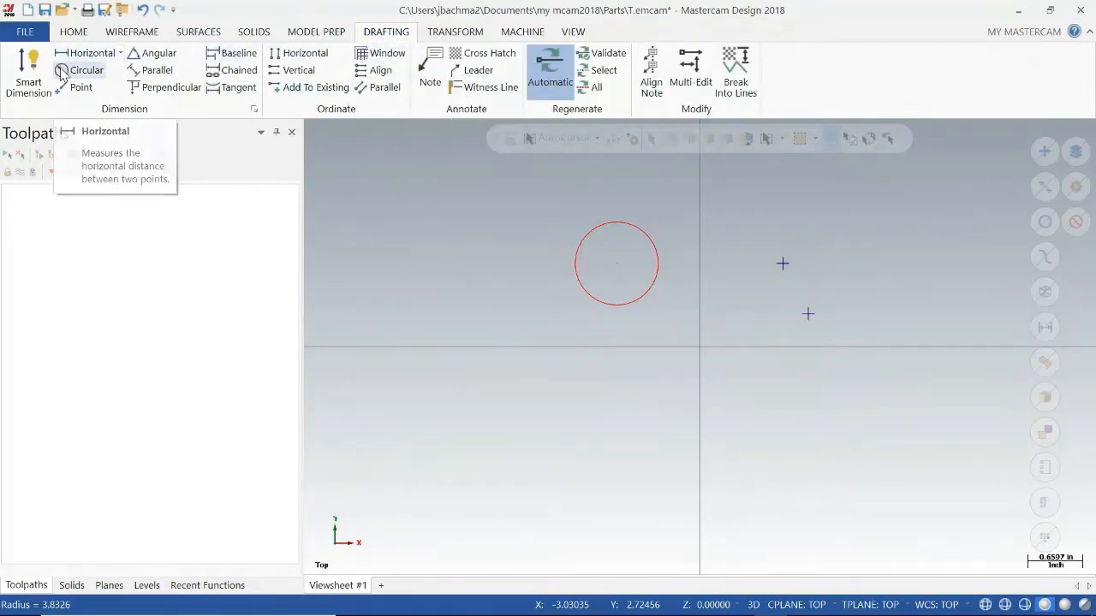
{"action": "left_click", "coordinate": [446, 34]}
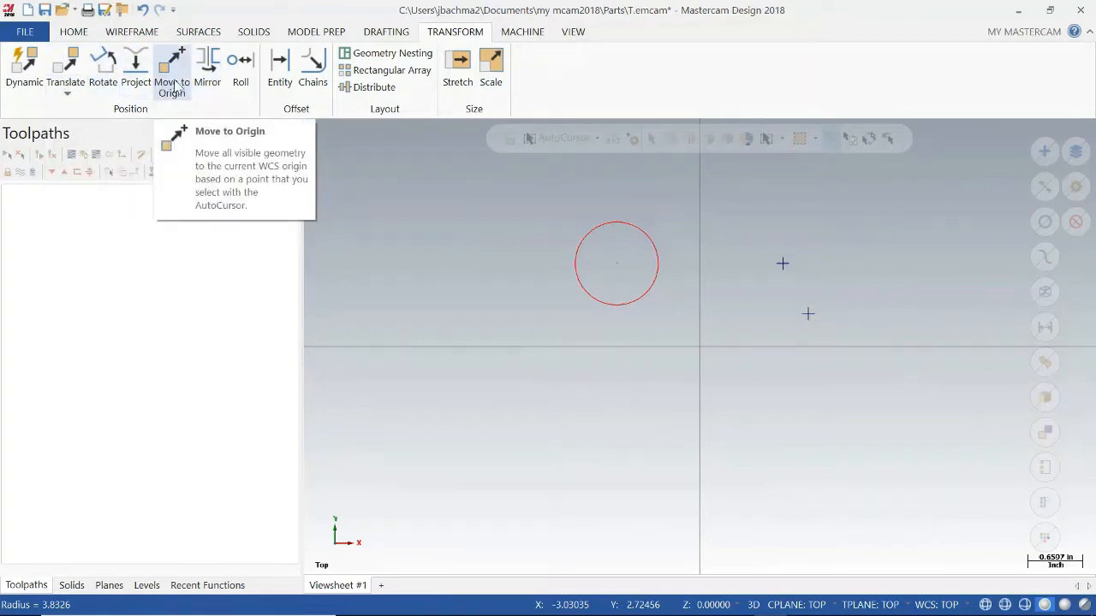
{"action": "left_click", "coordinate": [524, 33]}
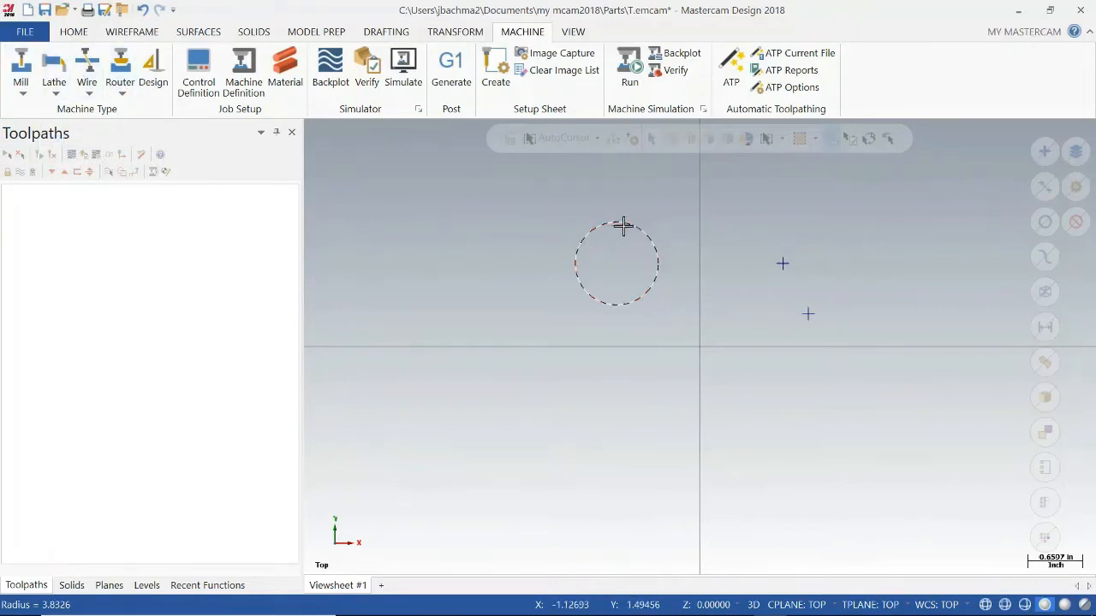
{"action": "left_click", "coordinate": [575, 32]}
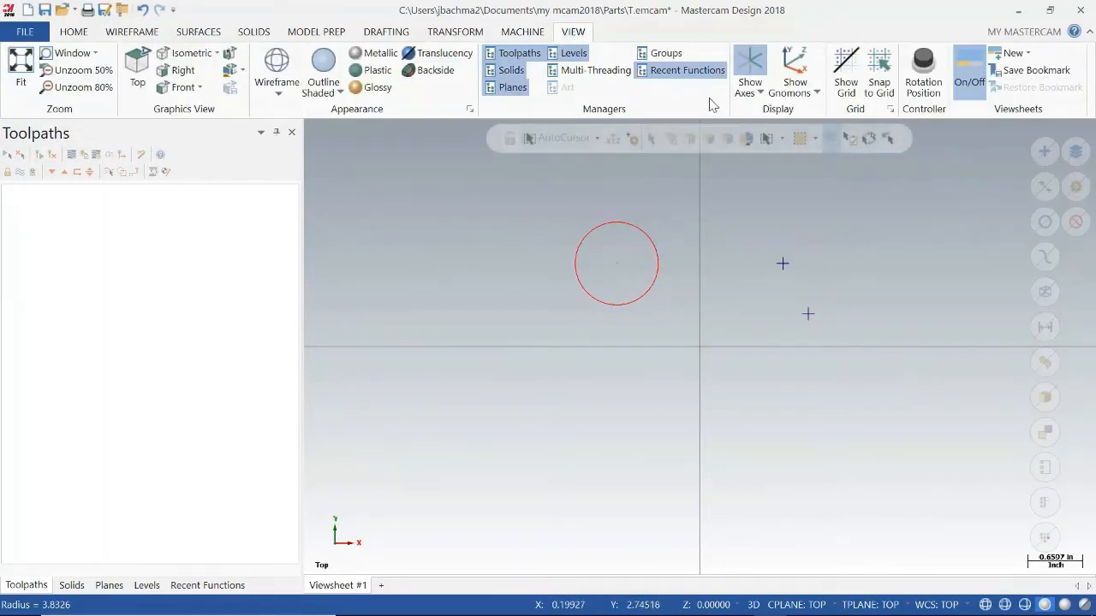
{"action": "left_click", "coordinate": [757, 86]}
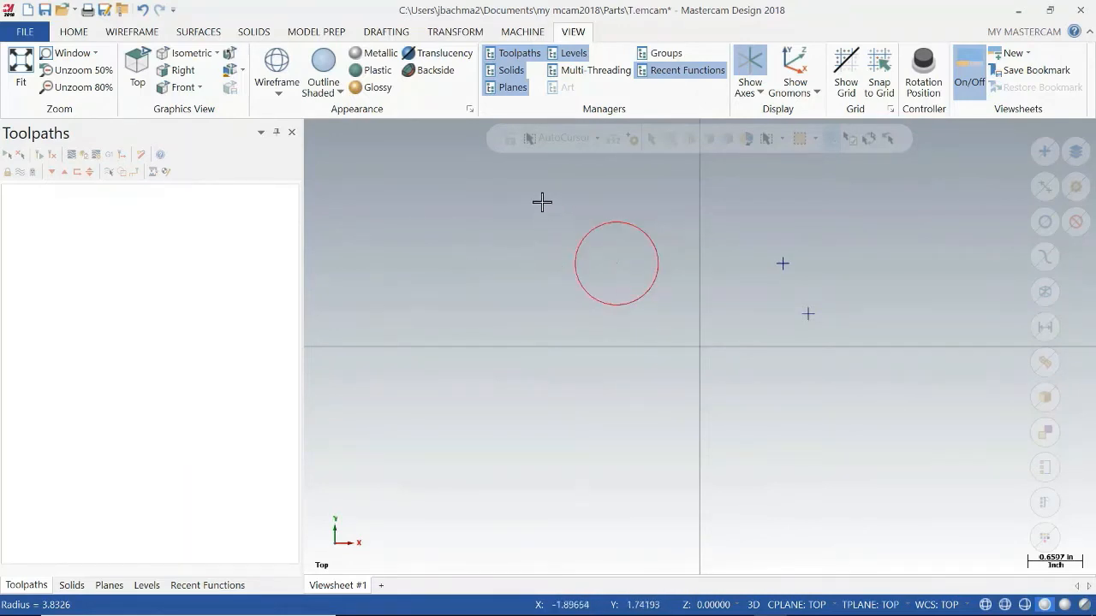
Delete the red circle and both wireframe points from the drawing.
{"action": "left_click_drag", "start_coordinate": [542, 201], "coordinate": [696, 327]}
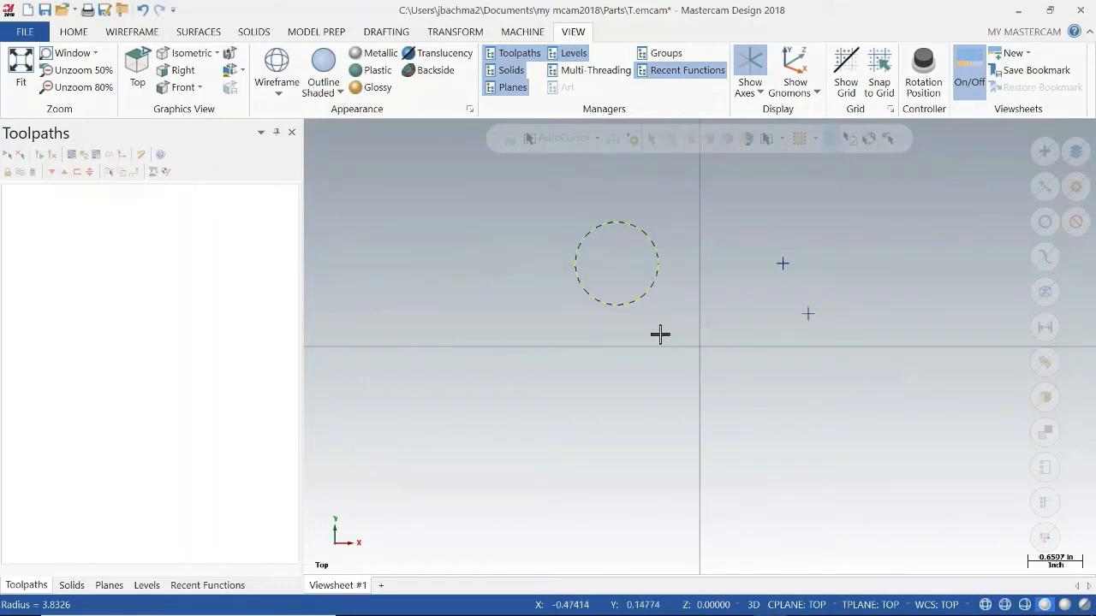
{"action": "key", "text": "Delete"}
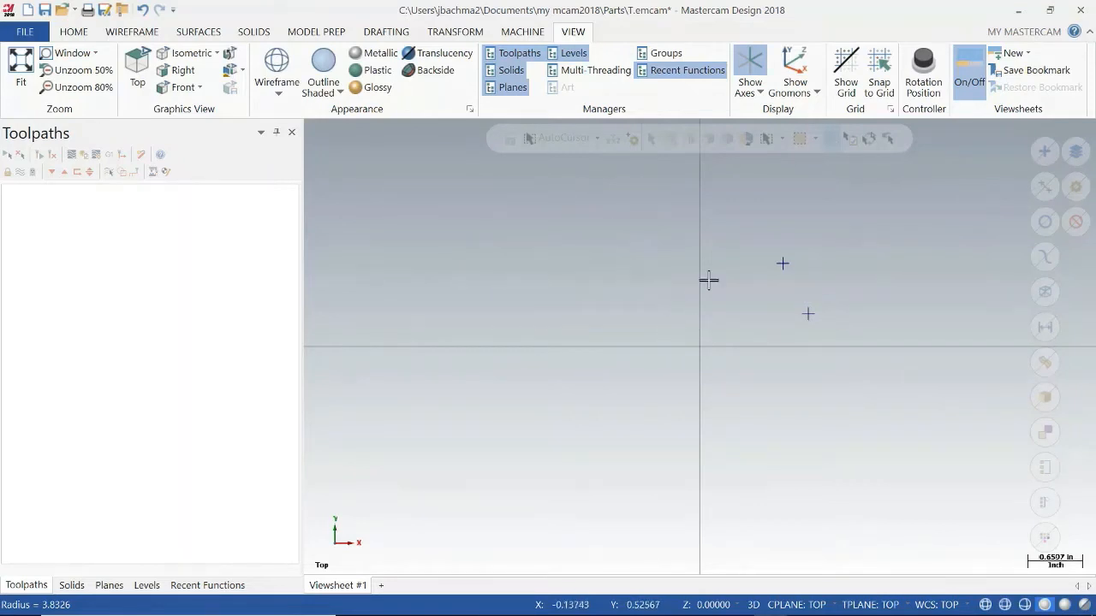
{"action": "left_click_drag", "start_coordinate": [734, 229], "coordinate": [854, 342]}
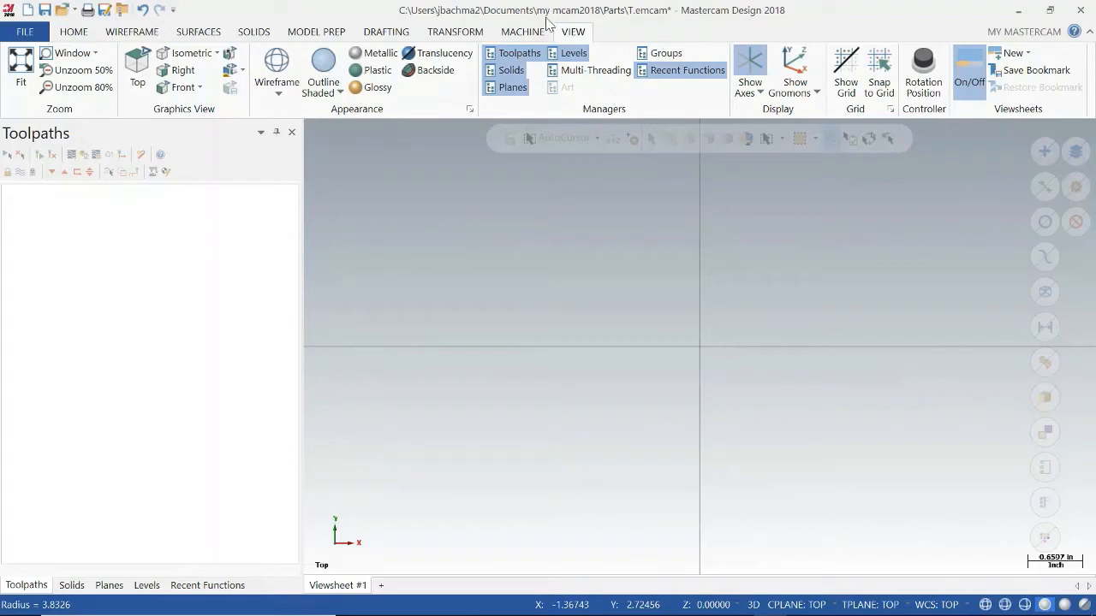
Open ExamplePart.x_t from the Desktop with all file types listed, discarding the changes to T.emcam.
{"action": "left_click", "coordinate": [63, 11]}
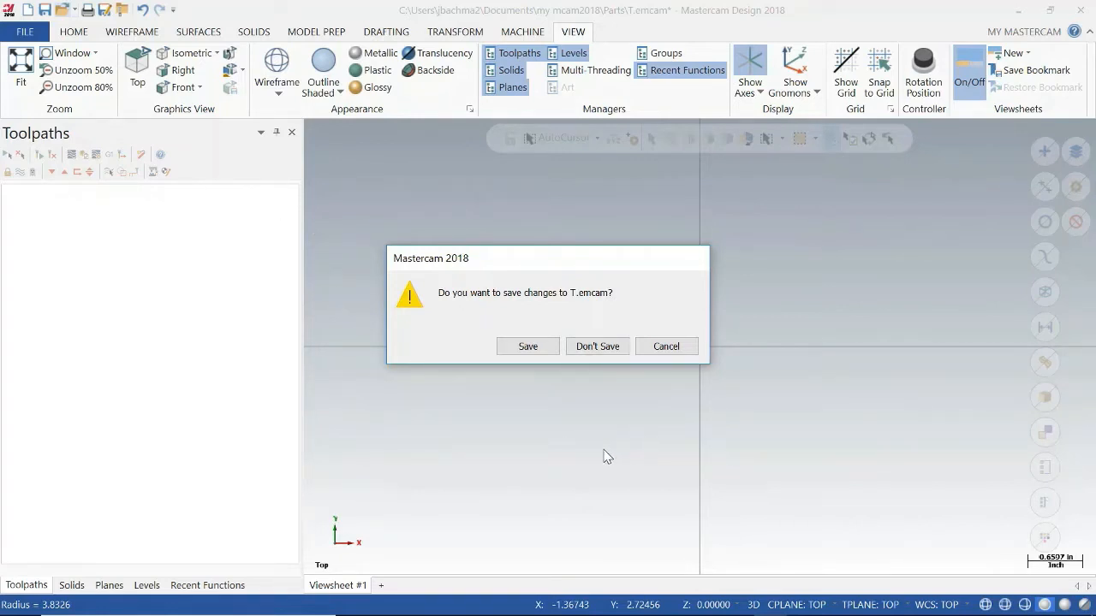
{"action": "left_click", "coordinate": [591, 346]}
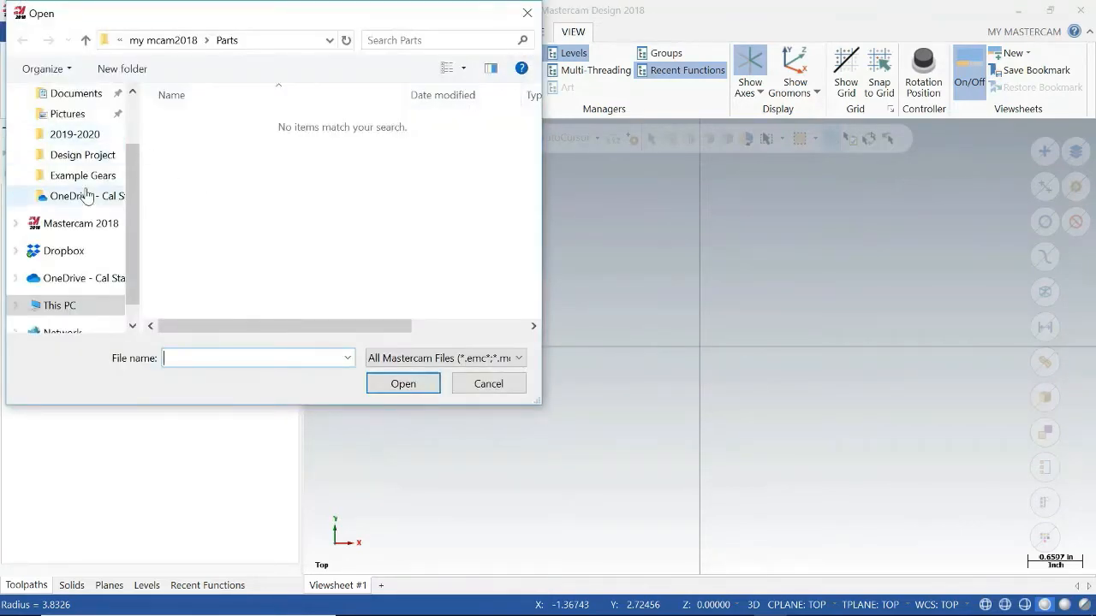
{"action": "scroll", "coordinate": [82, 195], "scroll_direction": "up", "scroll_amount": 2}
{"action": "left_click", "coordinate": [68, 93]}
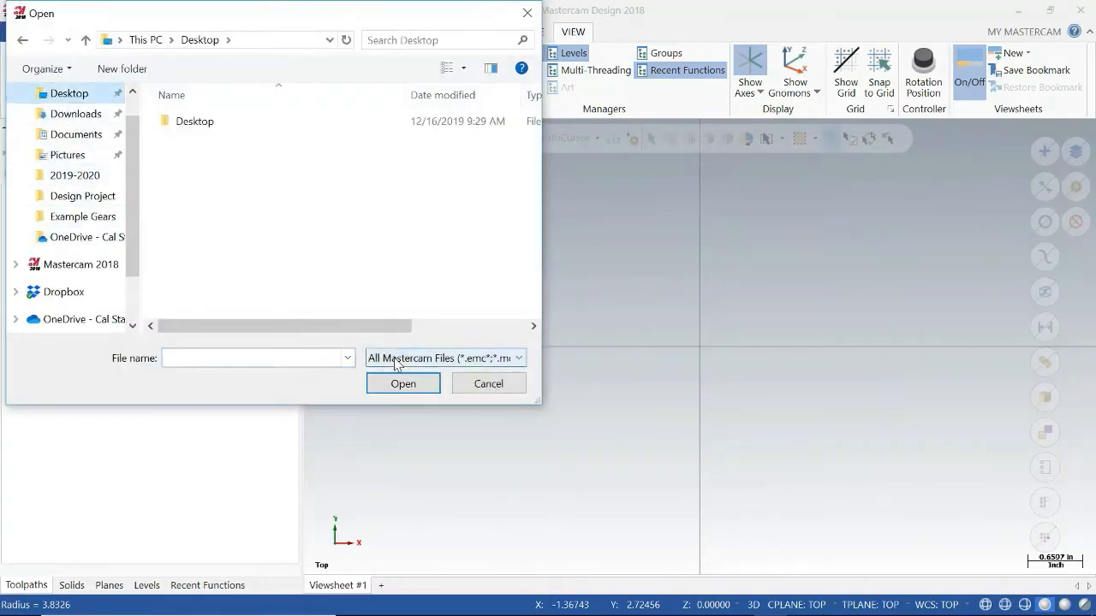
{"action": "left_click", "coordinate": [372, 358]}
{"action": "left_click", "coordinate": [394, 365]}
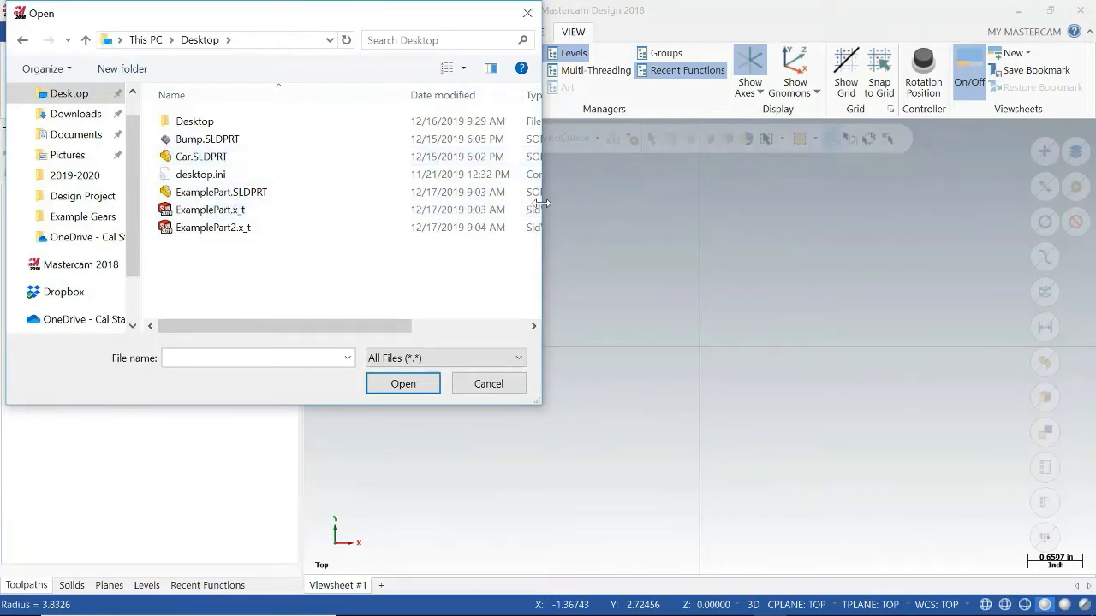
{"action": "left_click_drag", "start_coordinate": [541, 208], "coordinate": [716, 204]}
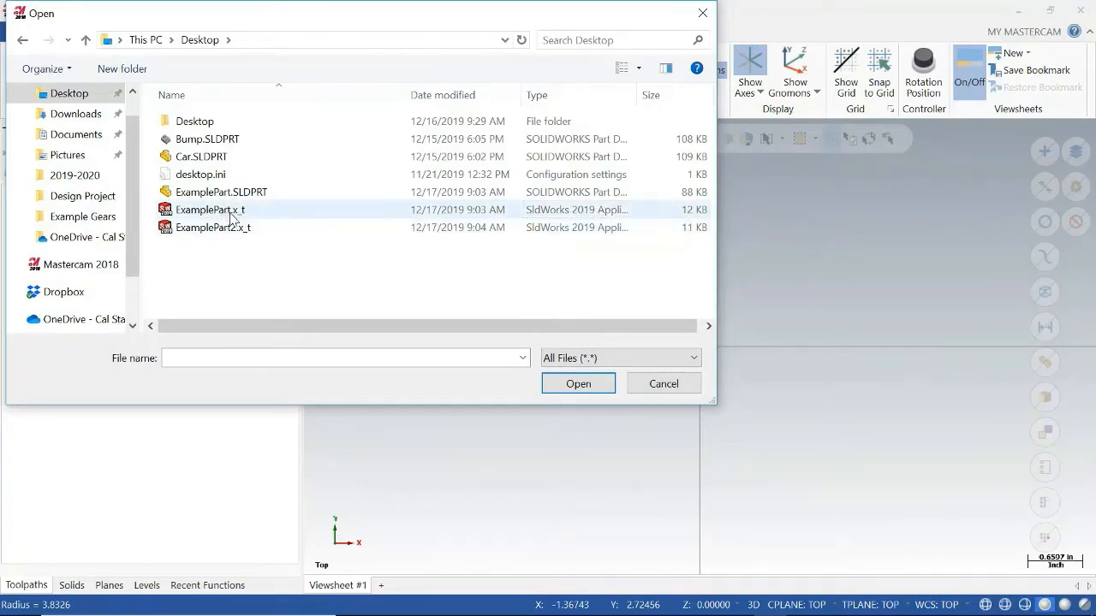
{"action": "left_click", "coordinate": [256, 214]}
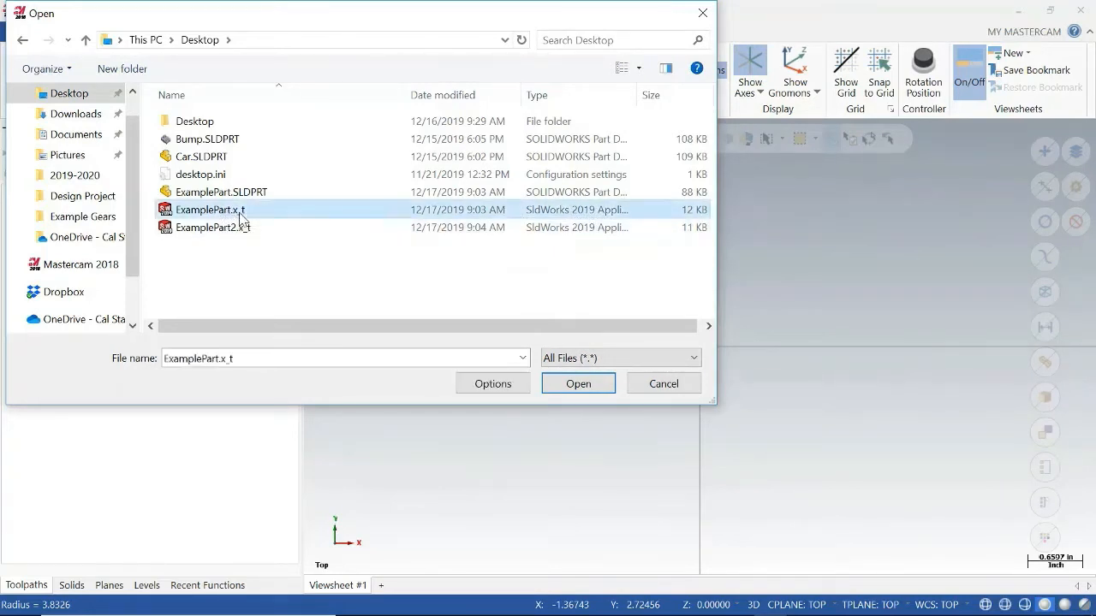
{"action": "left_click", "coordinate": [587, 386]}
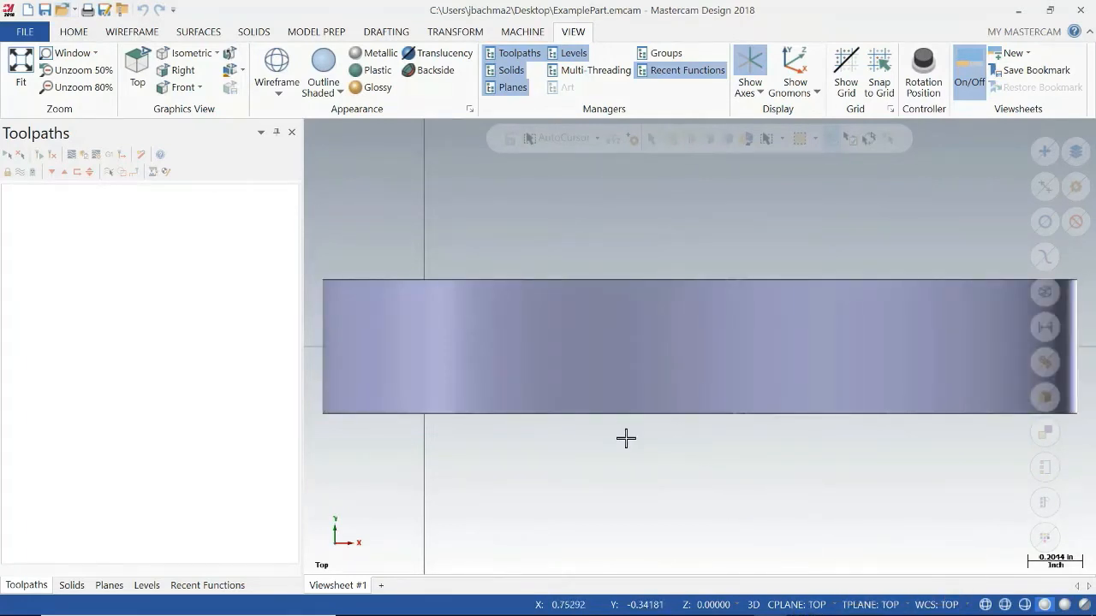
Examine the imported part's pocket, corner holes, side walls and underside from several angles and zoom levels.
{"action": "middle_click_drag", "start_coordinate": [626, 440], "coordinate": [624, 493]}
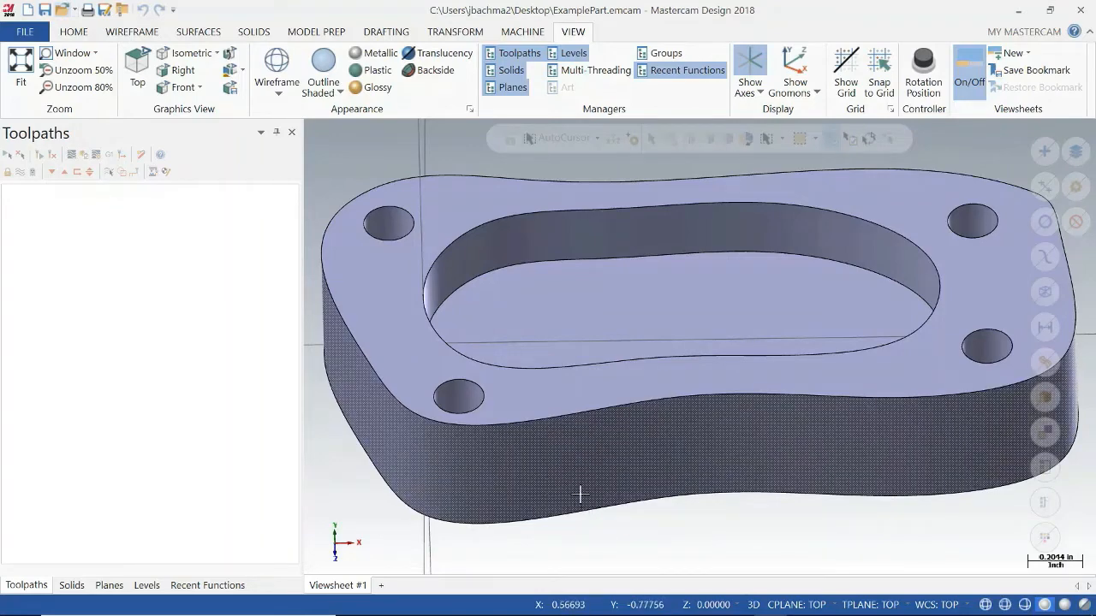
{"action": "scroll", "coordinate": [583, 484], "scroll_direction": "up", "scroll_amount": 3}
{"action": "scroll", "coordinate": [582, 484], "scroll_direction": "down", "scroll_amount": 4}
{"action": "middle_click_drag", "start_coordinate": [583, 484], "coordinate": [599, 444]}
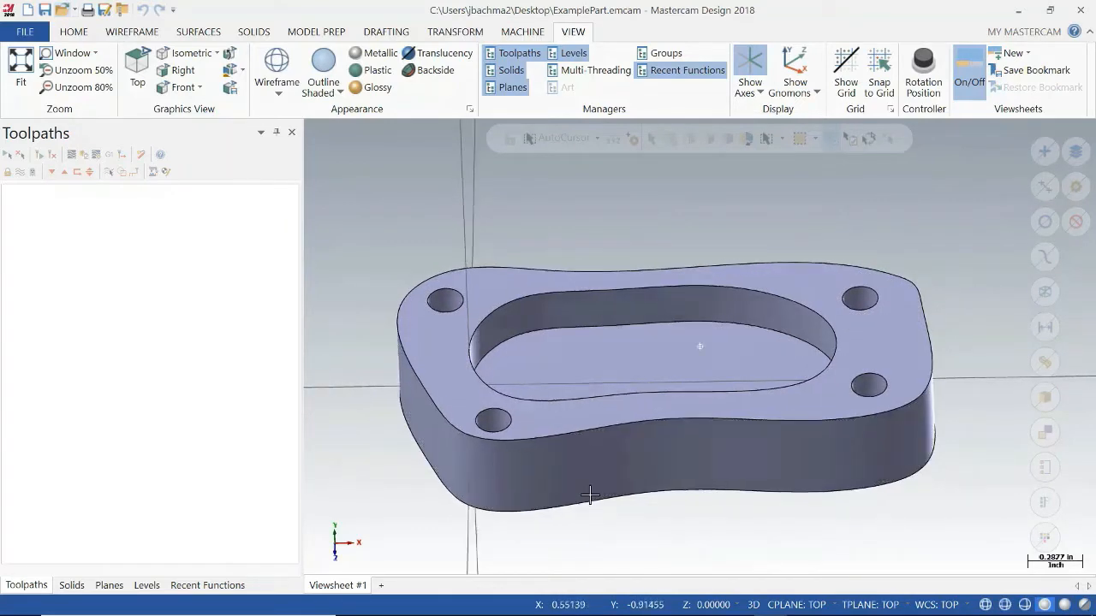
{"action": "middle_click_drag", "start_coordinate": [582, 505], "coordinate": [660, 367]}
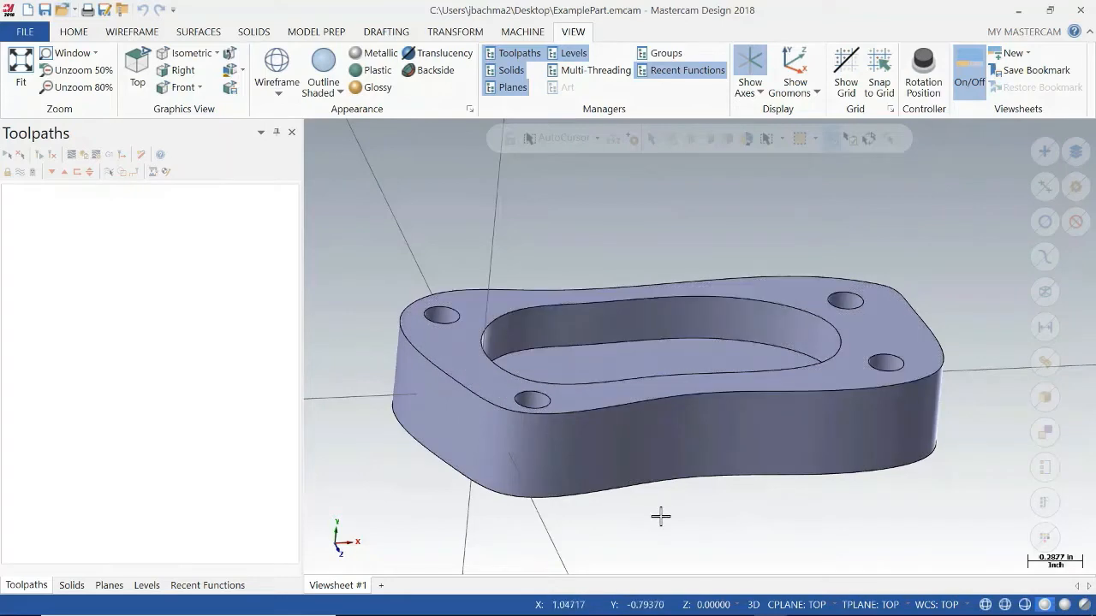
{"action": "middle_click_drag", "start_coordinate": [660, 516], "coordinate": [412, 512]}
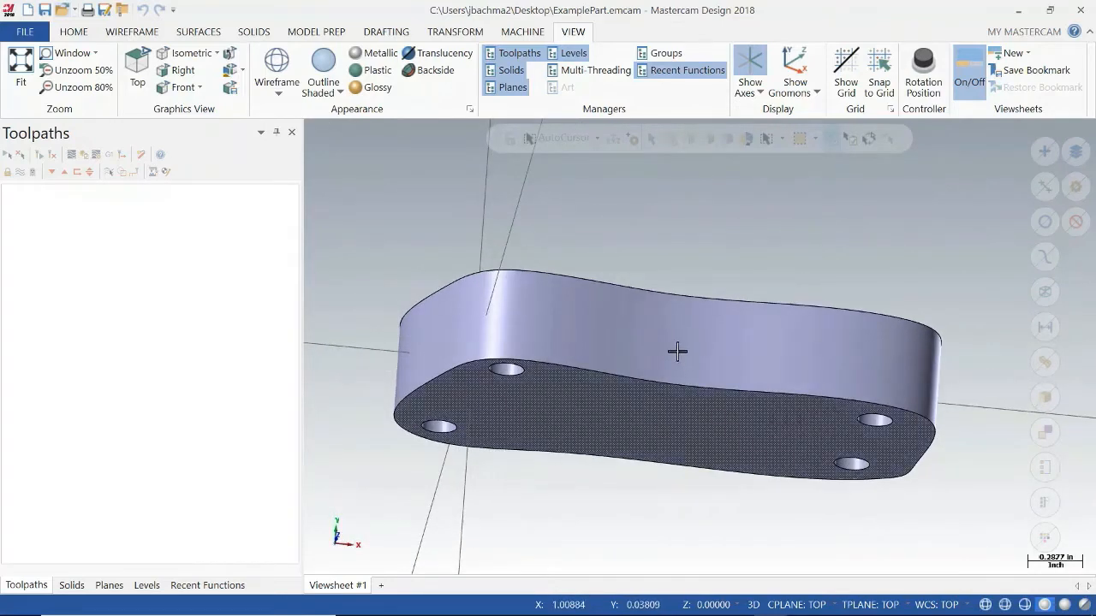
{"action": "mouse_move", "coordinate": [738, 260]}
{"action": "middle_mouse_down"}
{"action": "mouse_move", "coordinate": [699, 289]}
{"action": "mouse_move", "coordinate": [739, 282]}
{"action": "mouse_move", "coordinate": [725, 299]}
{"action": "middle_mouse_up"}
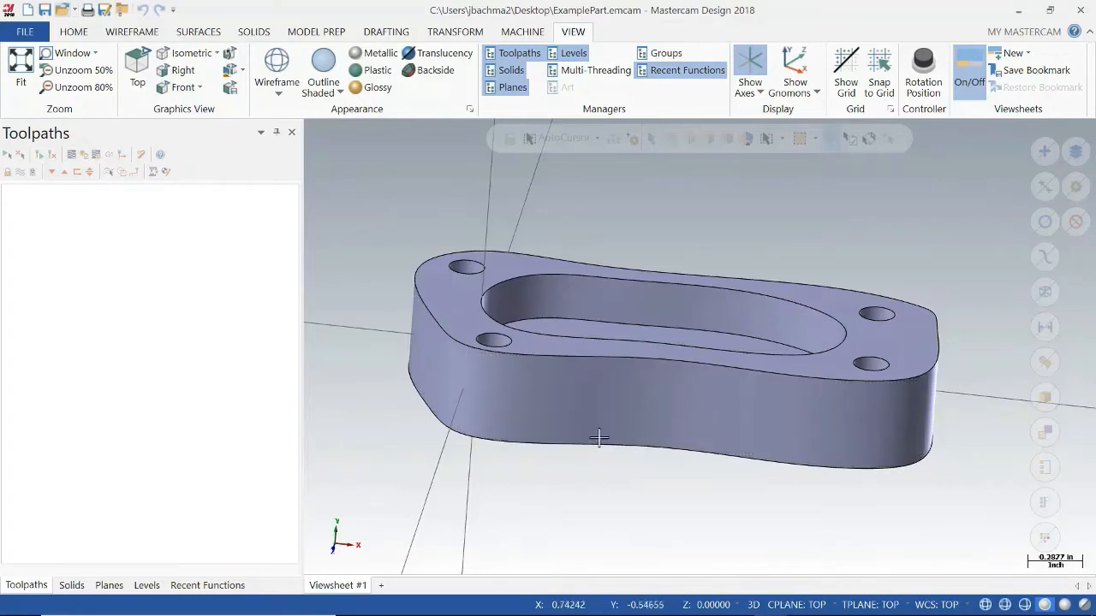
Use Move to Origin to place the top center of the part's back-left corner hole at the origin, repeating the move from the same point.
{"action": "left_click", "coordinate": [455, 34]}
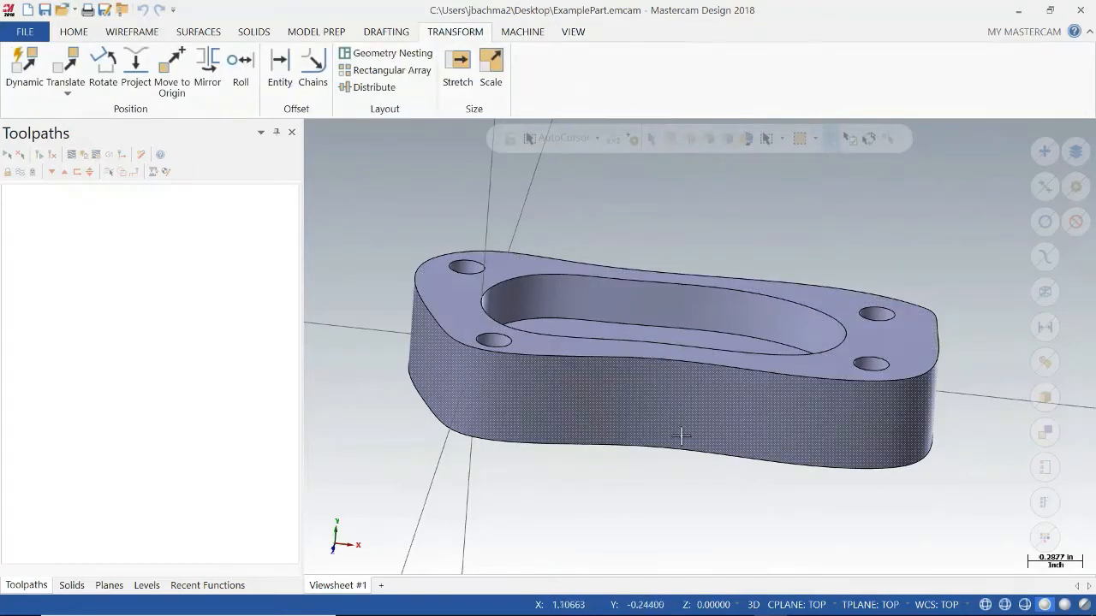
{"action": "mouse_move", "coordinate": [665, 484]}
{"action": "middle_mouse_down"}
{"action": "mouse_move", "coordinate": [671, 441]}
{"action": "mouse_move", "coordinate": [692, 421]}
{"action": "mouse_move", "coordinate": [688, 428]}
{"action": "middle_mouse_up"}
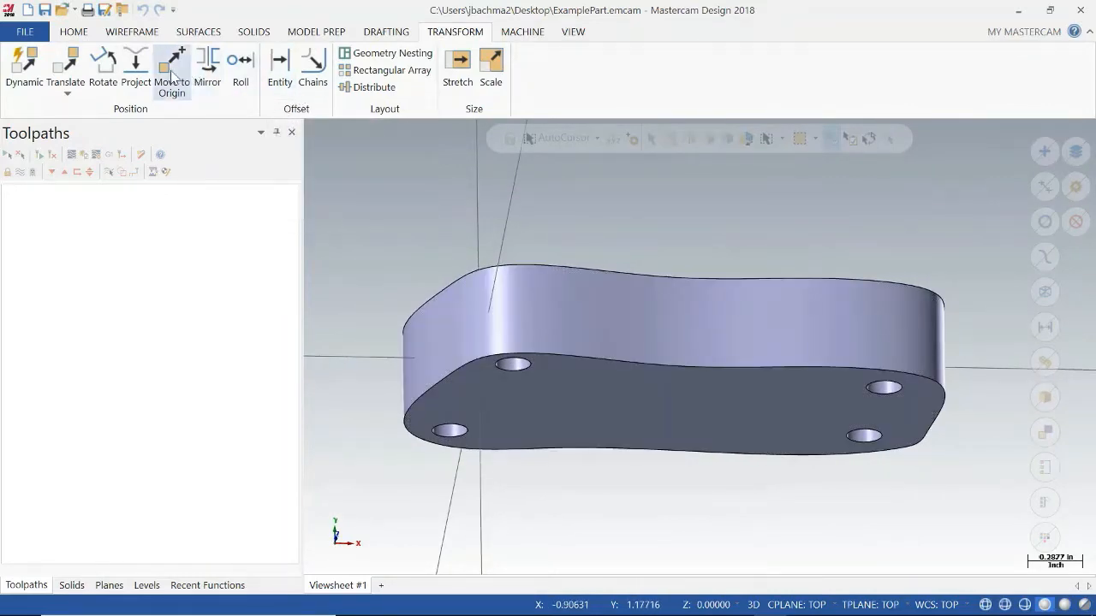
{"action": "middle_click_drag", "start_coordinate": [760, 262], "coordinate": [754, 374]}
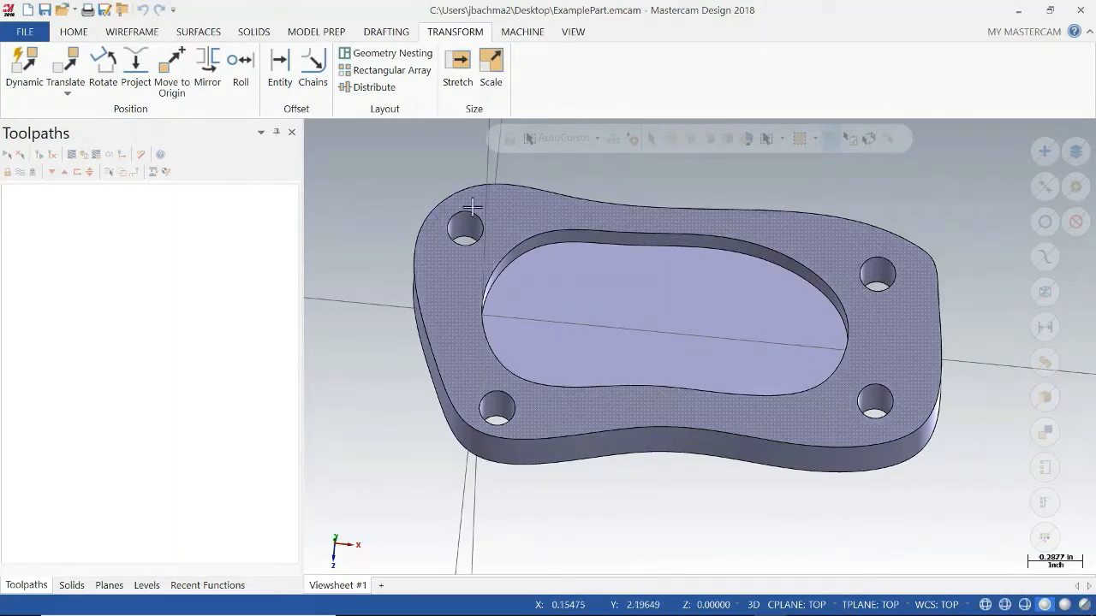
{"action": "left_click", "coordinate": [176, 67]}
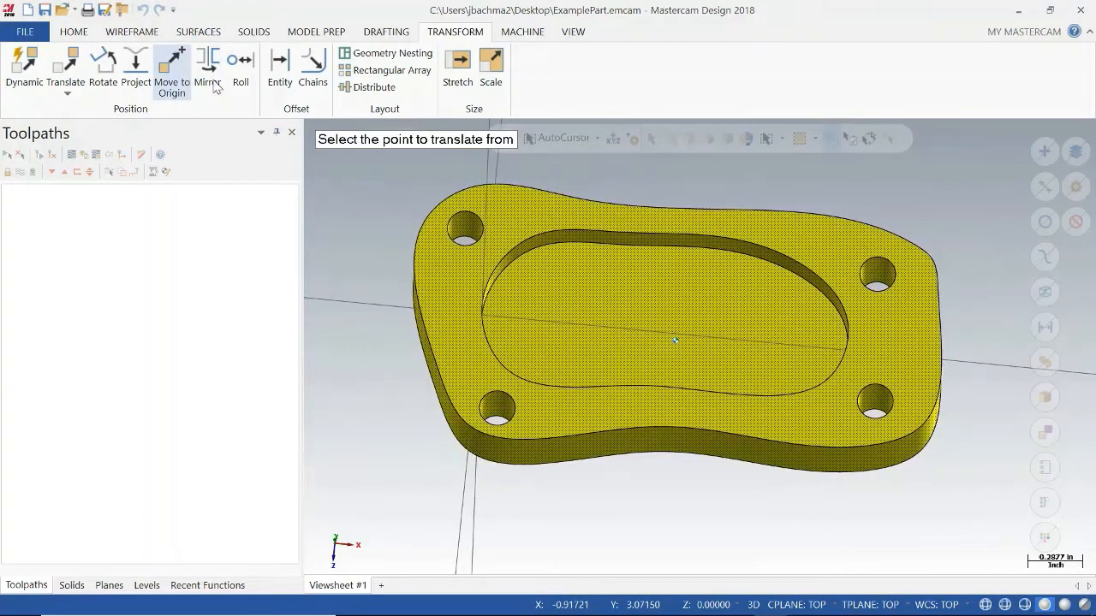
{"action": "left_click", "coordinate": [478, 243]}
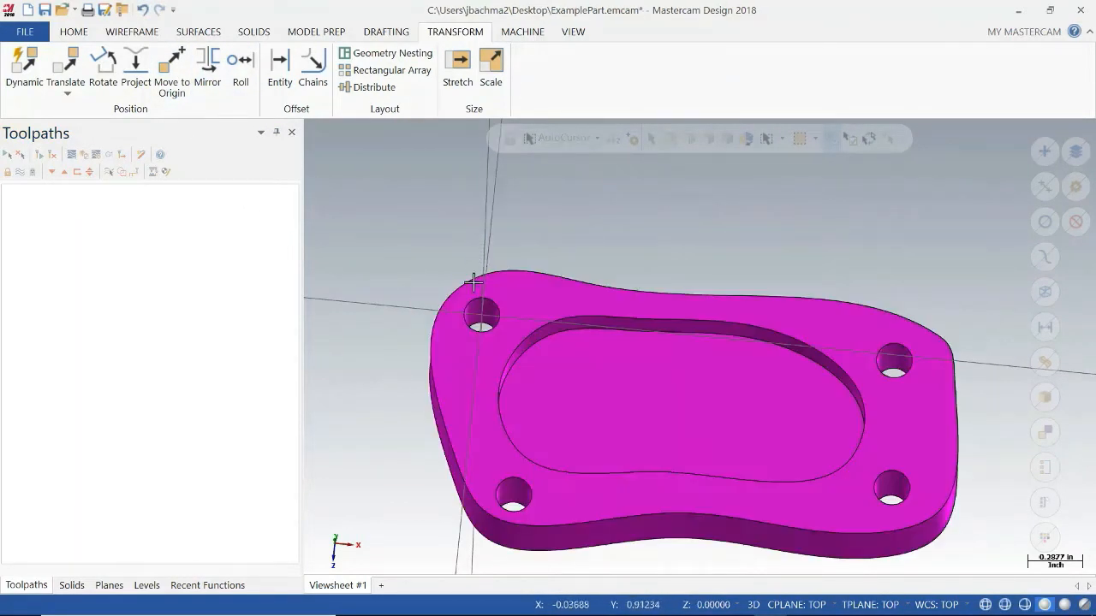
{"action": "middle_click_drag", "start_coordinate": [577, 350], "coordinate": [587, 326]}
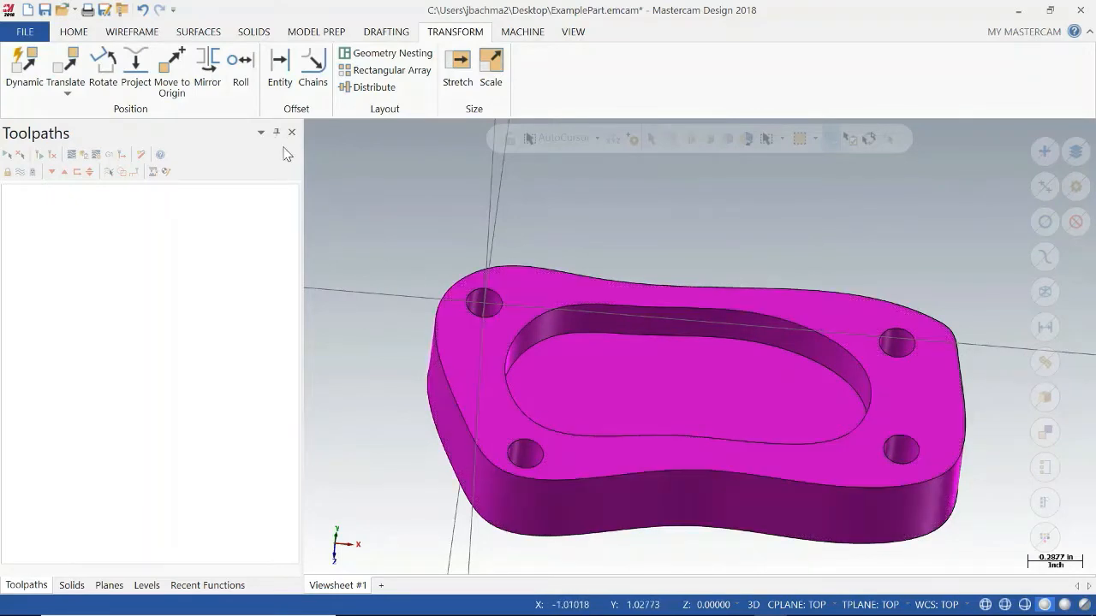
{"action": "left_click", "coordinate": [171, 64]}
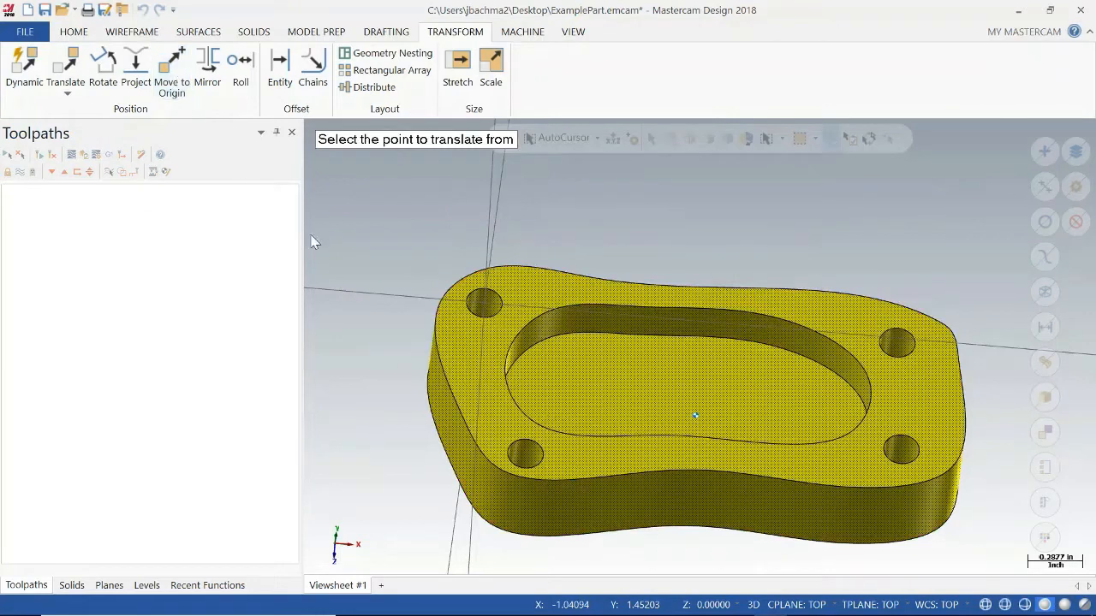
{"action": "left_click", "coordinate": [497, 312]}
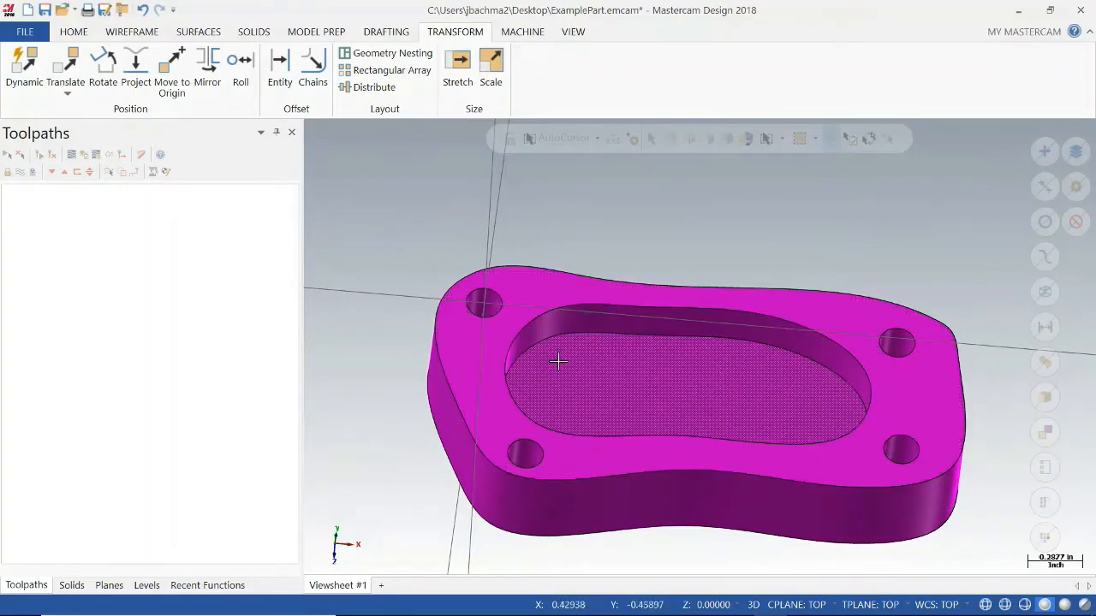
Move the whole part from the Top source plane to the Front destination plane using Translate to Plane.
{"action": "mouse_move", "coordinate": [550, 378]}
{"action": "middle_mouse_down"}
{"action": "mouse_move", "coordinate": [597, 352]}
{"action": "mouse_move", "coordinate": [620, 293]}
{"action": "mouse_move", "coordinate": [581, 501]}
{"action": "middle_mouse_up"}
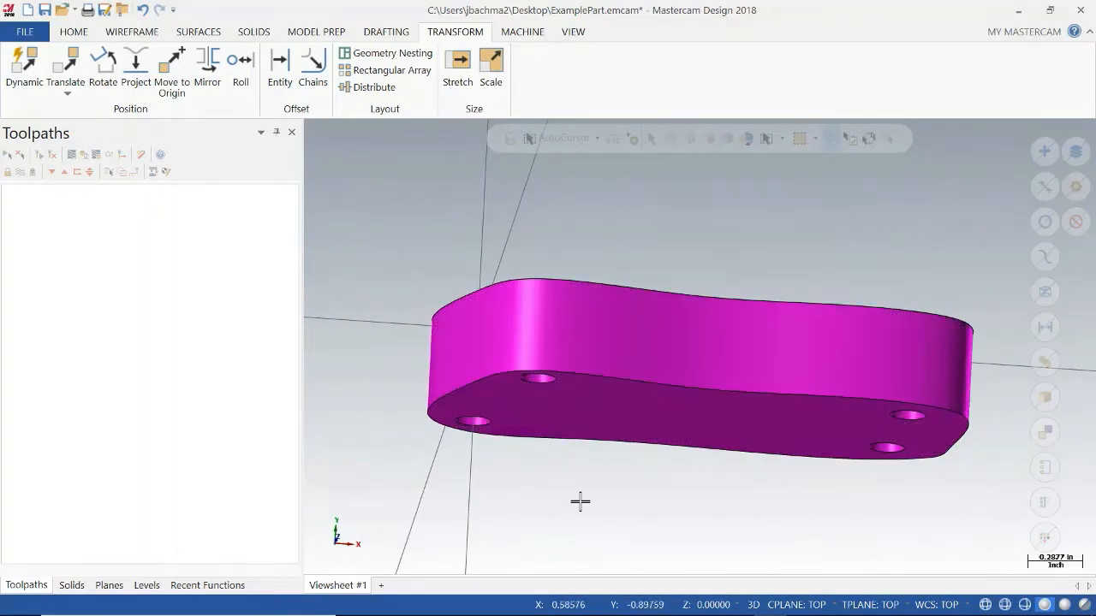
{"action": "left_click", "coordinate": [68, 93]}
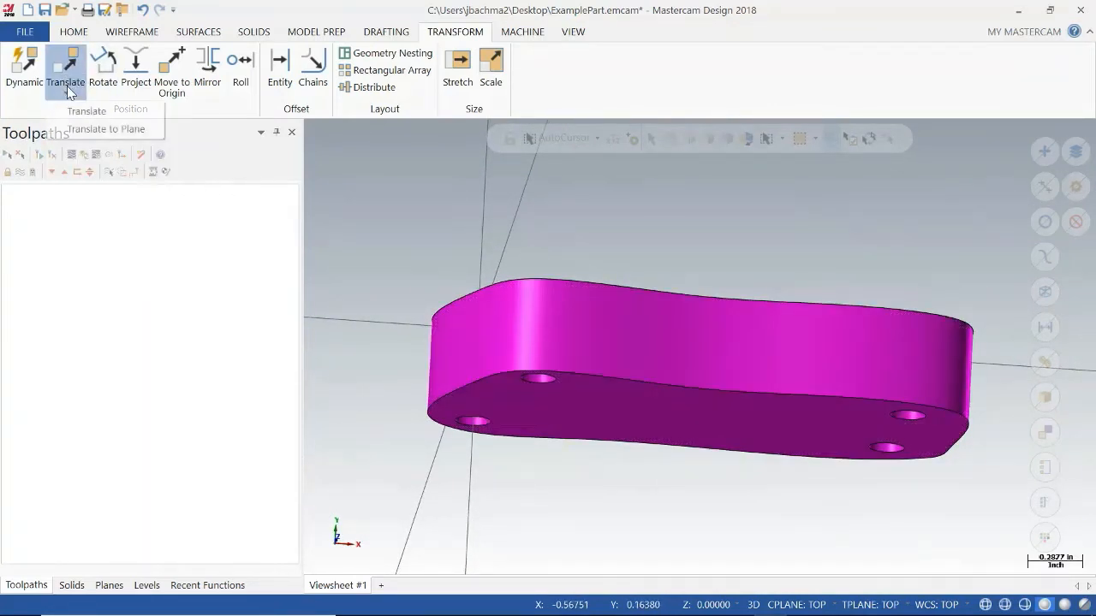
{"action": "left_click", "coordinate": [118, 133]}
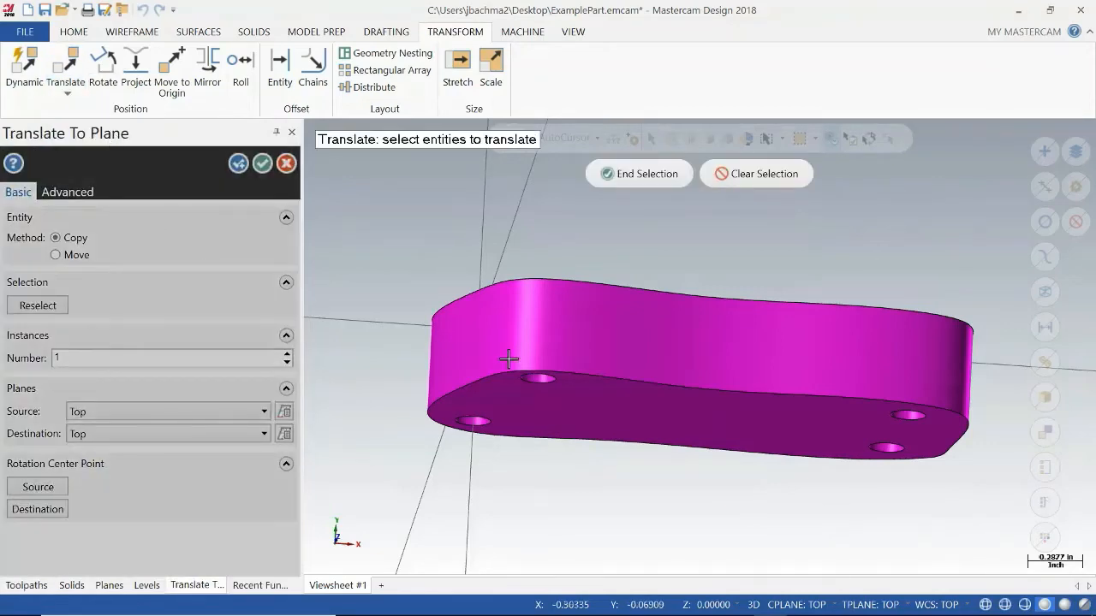
{"action": "left_click", "coordinate": [631, 350]}
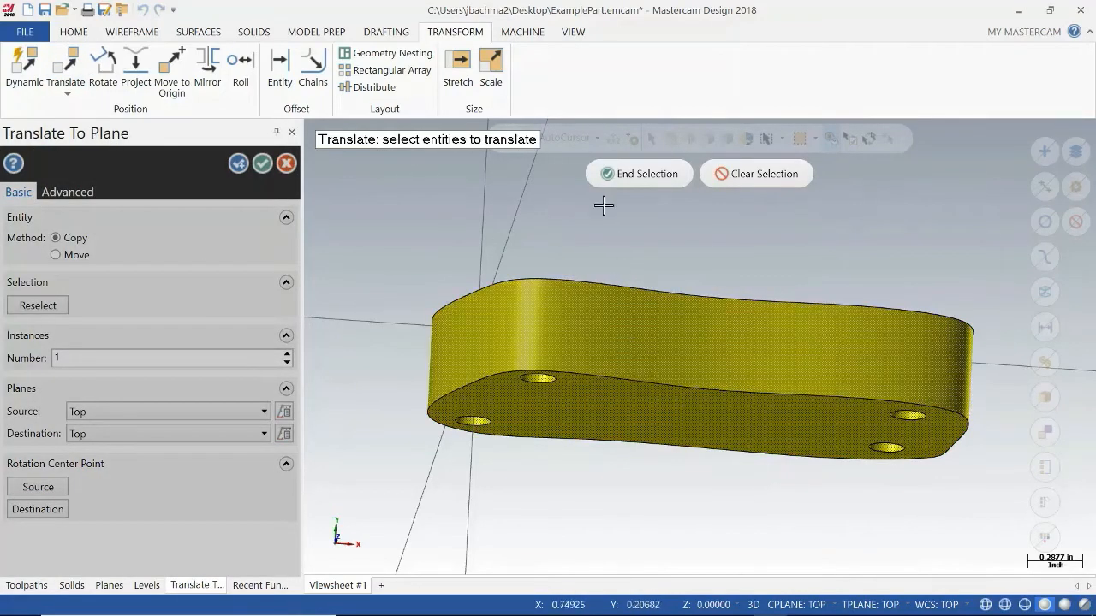
{"action": "left_click", "coordinate": [620, 174]}
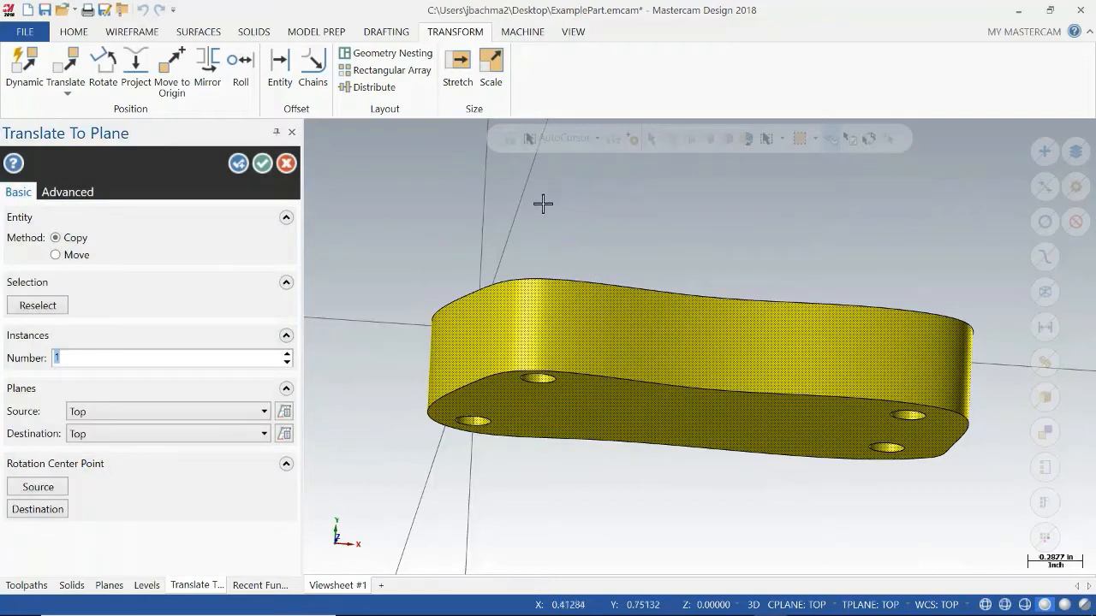
{"action": "left_click", "coordinate": [77, 257]}
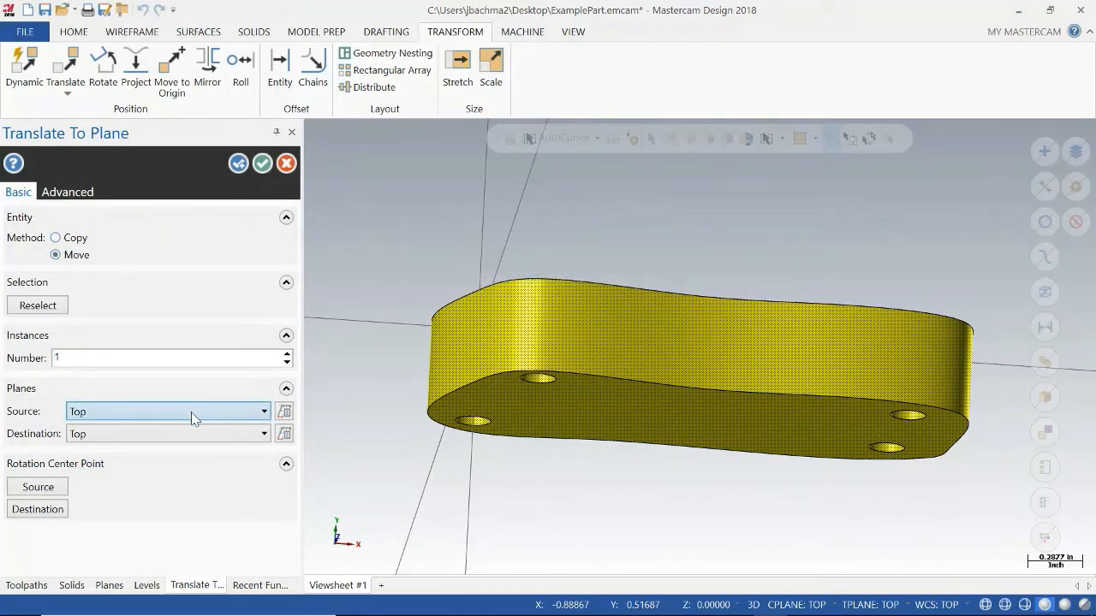
{"action": "left_click", "coordinate": [133, 436]}
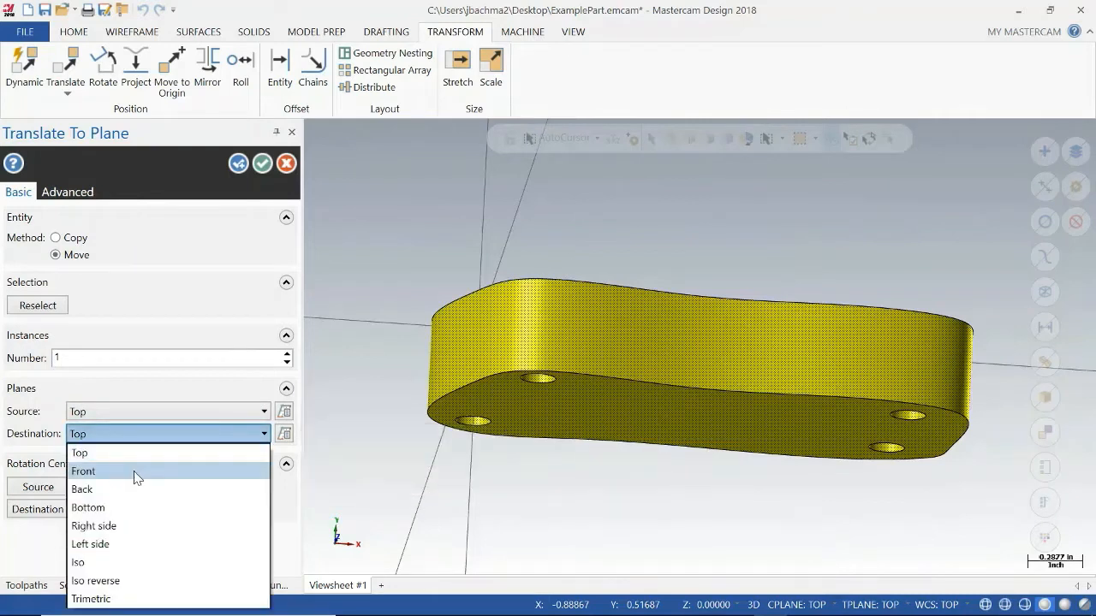
{"action": "left_click", "coordinate": [134, 472]}
{"action": "middle_click_drag", "start_coordinate": [520, 518], "coordinate": [496, 448]}
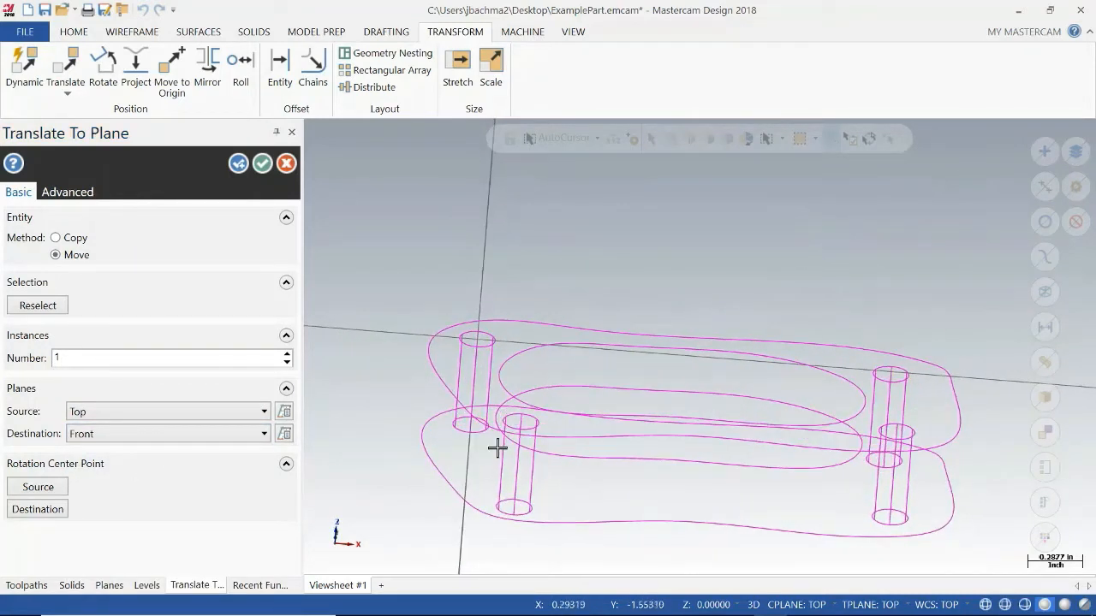
{"action": "left_click", "coordinate": [262, 163]}
Start a Translate on the reoriented part, selecting the whole solid and setting the method to Move.
{"action": "middle_click_drag", "start_coordinate": [570, 428], "coordinate": [601, 420]}
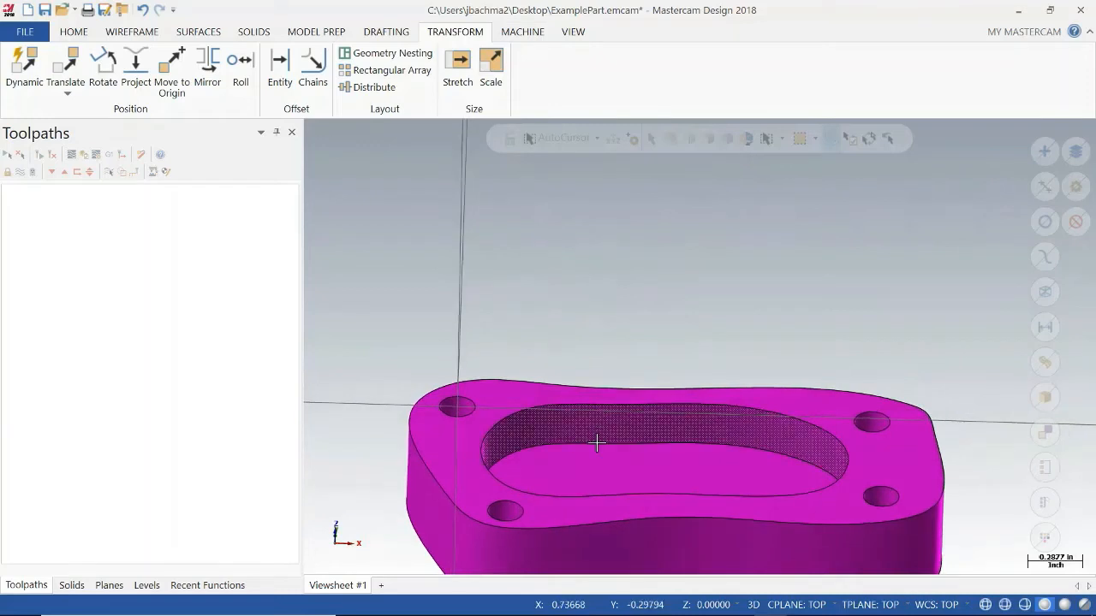
{"action": "scroll", "coordinate": [594, 444], "scroll_direction": "down", "scroll_amount": 4}
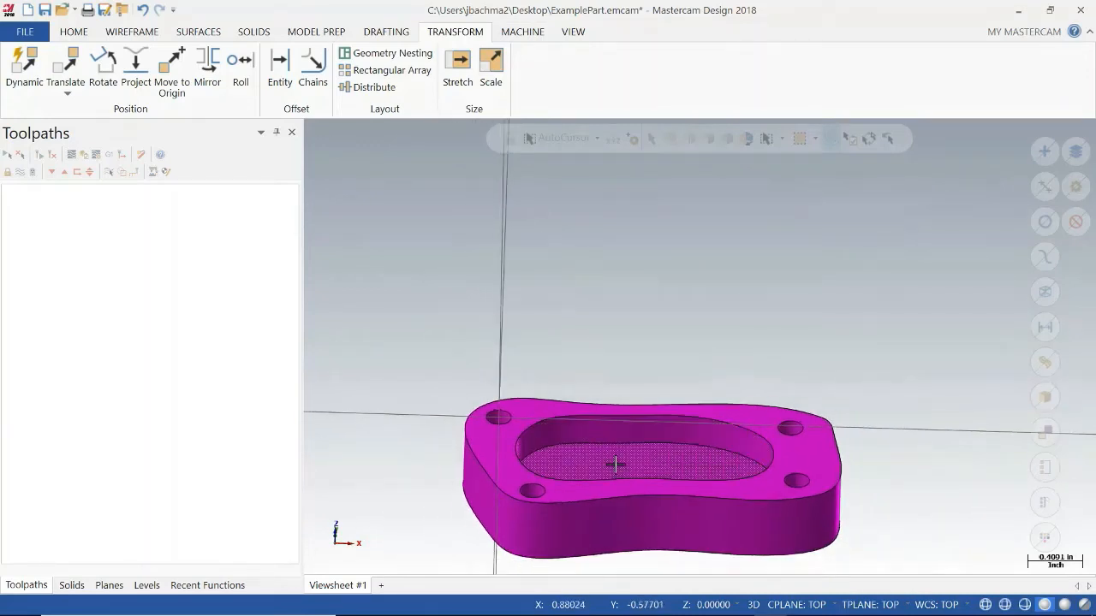
{"action": "middle_click_drag", "start_coordinate": [611, 463], "coordinate": [560, 440]}
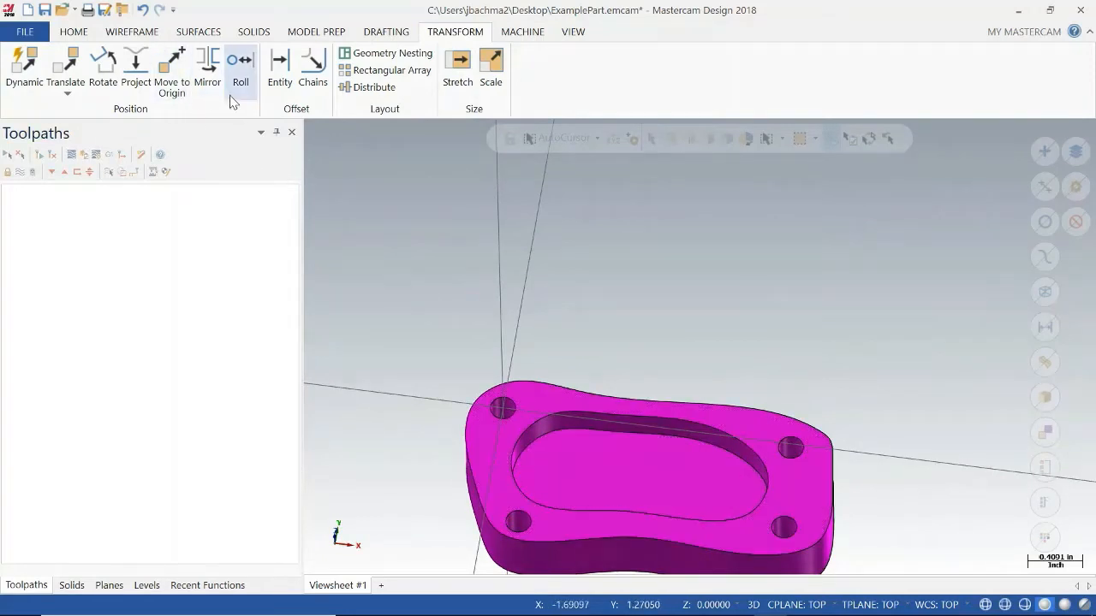
{"action": "left_click", "coordinate": [67, 62]}
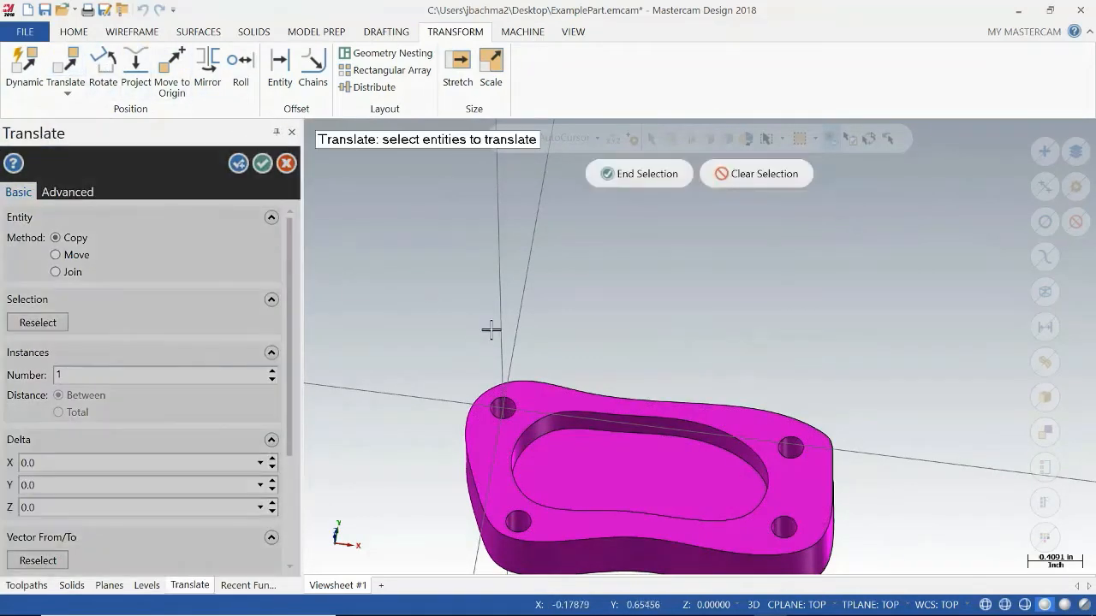
{"action": "middle_click_drag", "start_coordinate": [665, 380], "coordinate": [687, 363]}
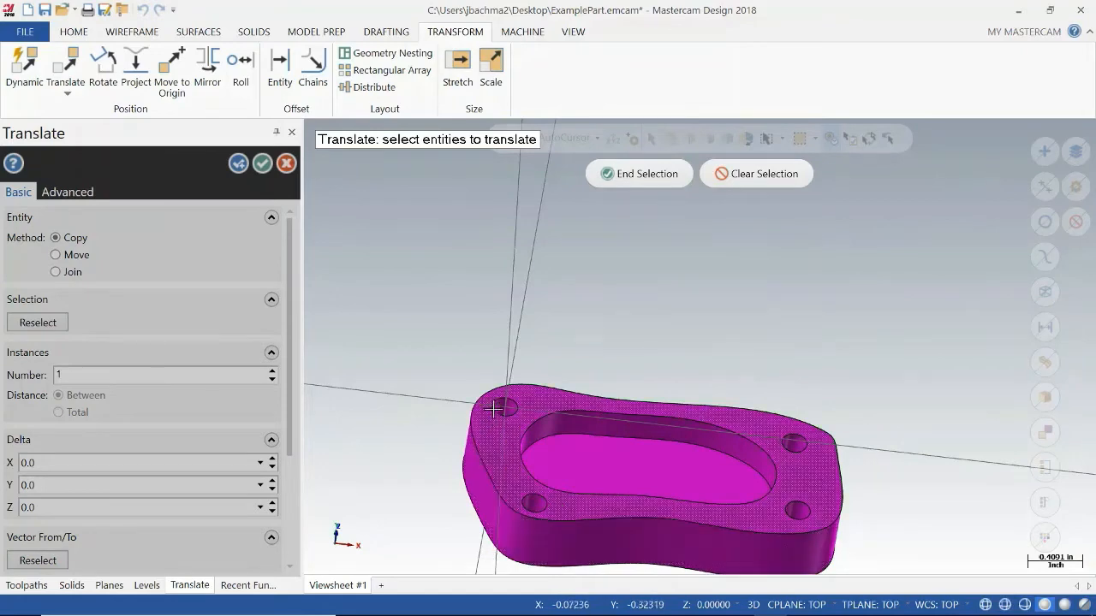
{"action": "left_click", "coordinate": [561, 452]}
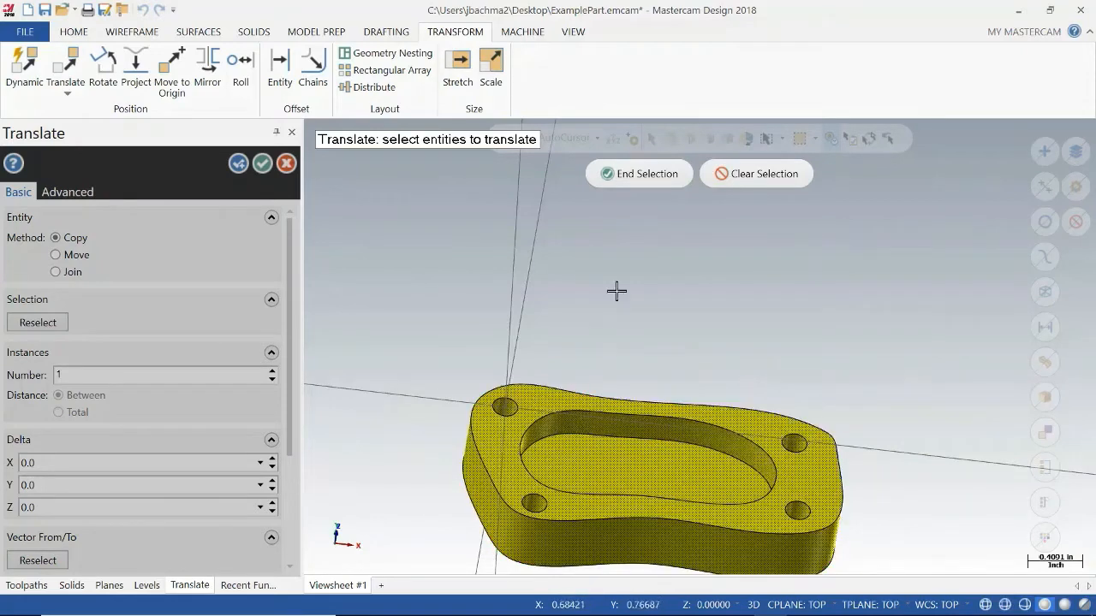
{"action": "left_click", "coordinate": [605, 174]}
{"action": "left_click", "coordinate": [69, 255]}
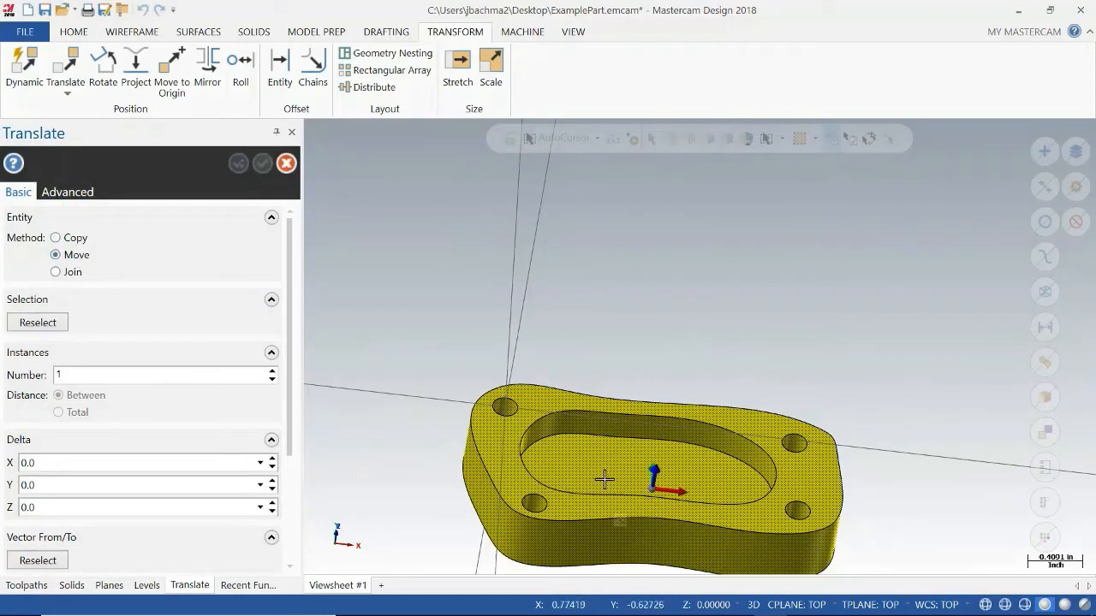
Shift the part preview freehand by about 0.376 in along X and about 1.335 in along Y.
{"action": "middle_click_drag", "start_coordinate": [726, 390], "coordinate": [661, 450]}
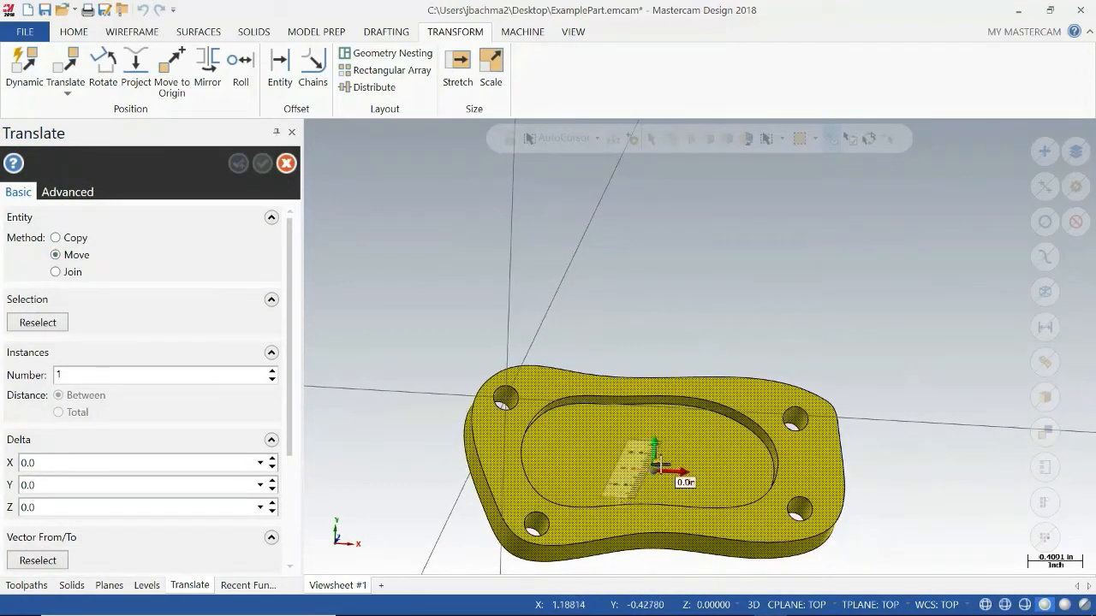
{"action": "left_click_drag", "start_coordinate": [669, 469], "coordinate": [648, 509]}
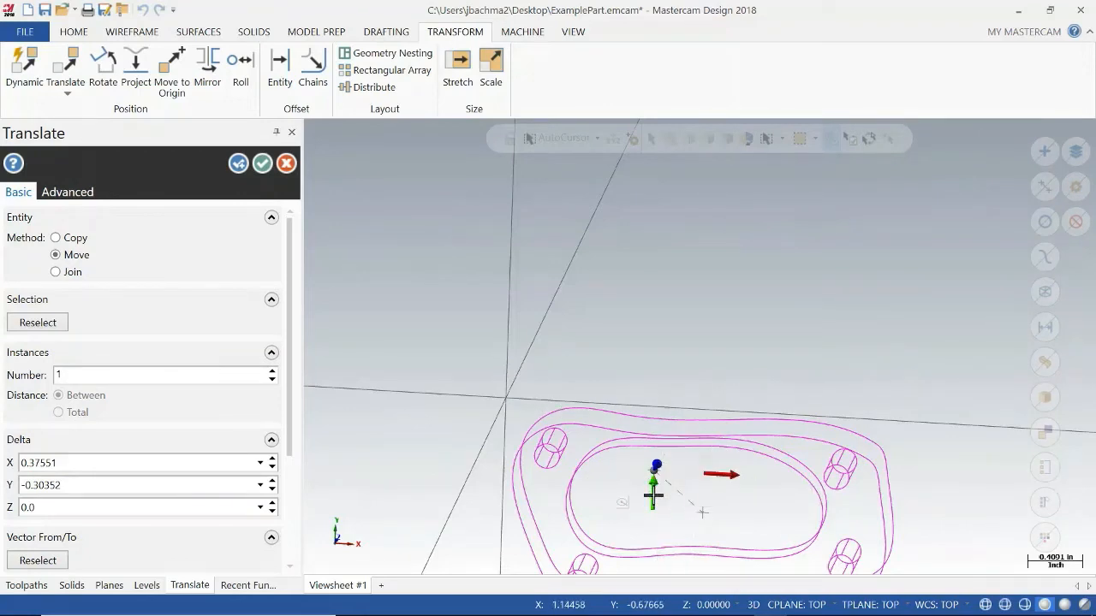
{"action": "left_click_drag", "start_coordinate": [653, 495], "coordinate": [661, 296]}
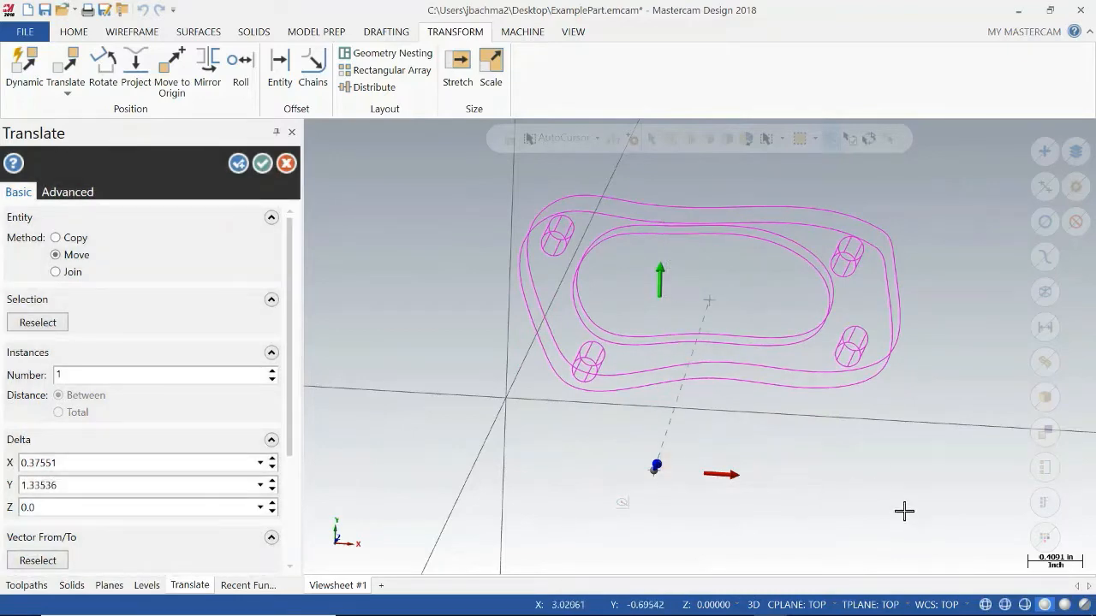
Set the Z delta to 0.05 and apply the translation to the part.
{"action": "middle_click_drag", "start_coordinate": [904, 511], "coordinate": [888, 413]}
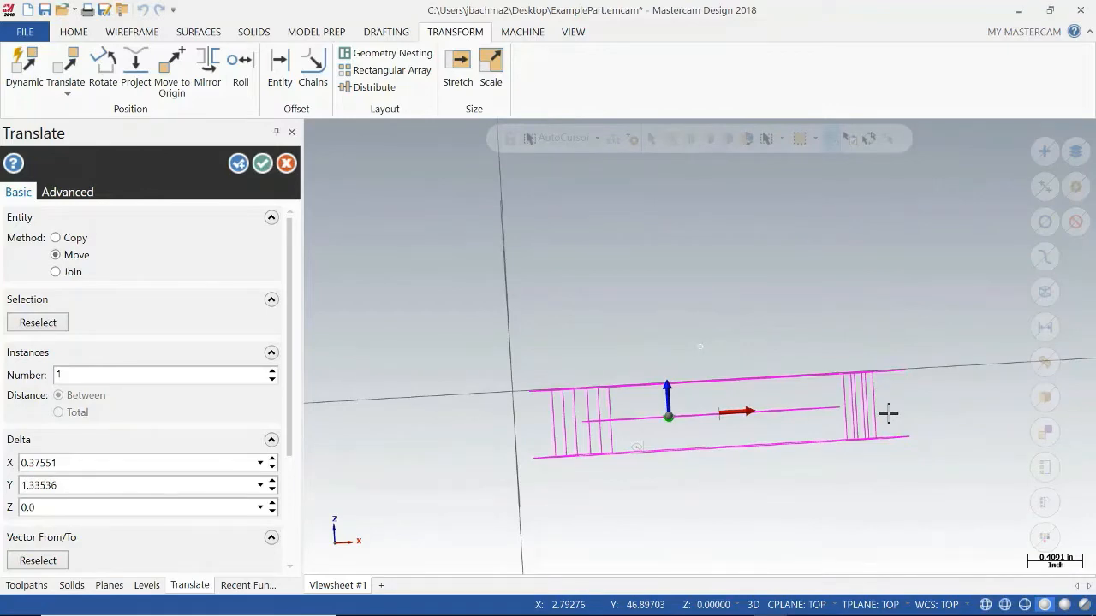
{"action": "middle_click_drag", "start_coordinate": [888, 413], "coordinate": [845, 430]}
{"action": "left_click", "coordinate": [58, 510]}
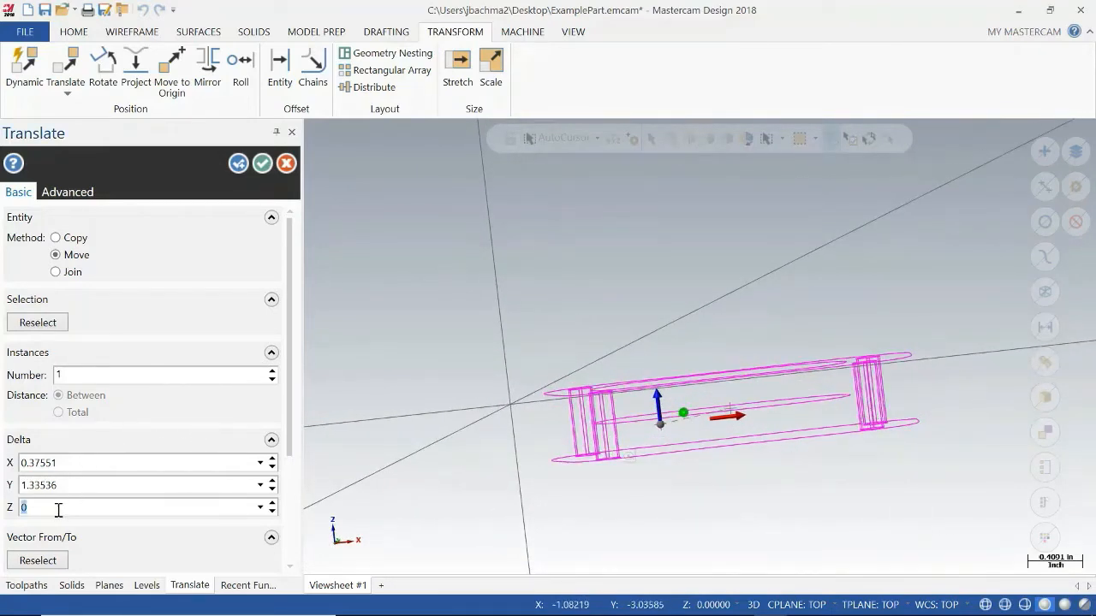
{"action": "type", "text": "0."}
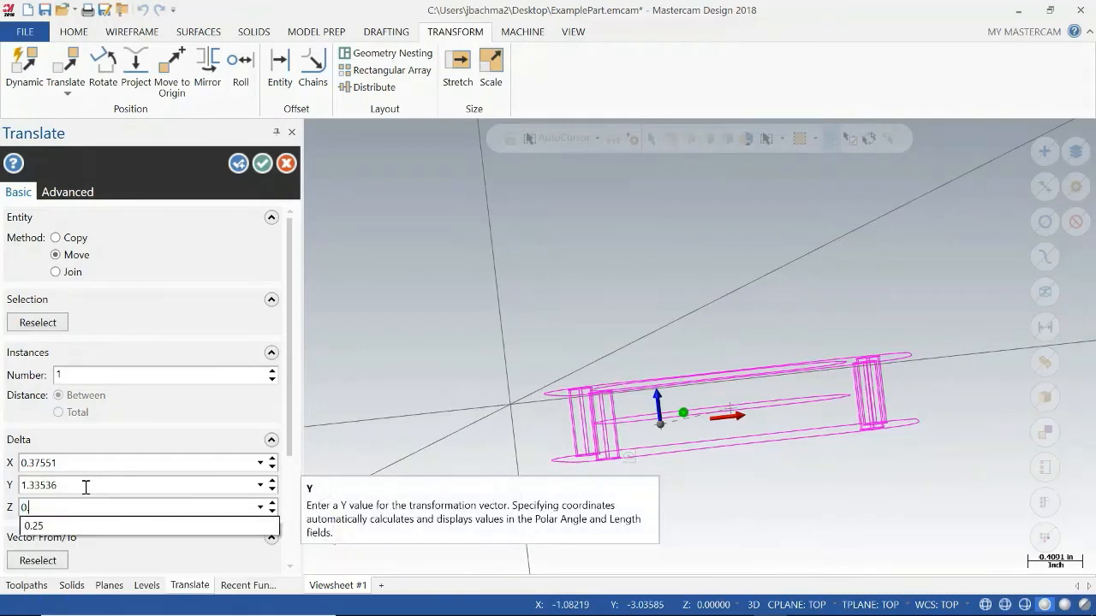
{"action": "type", "text": "0"}
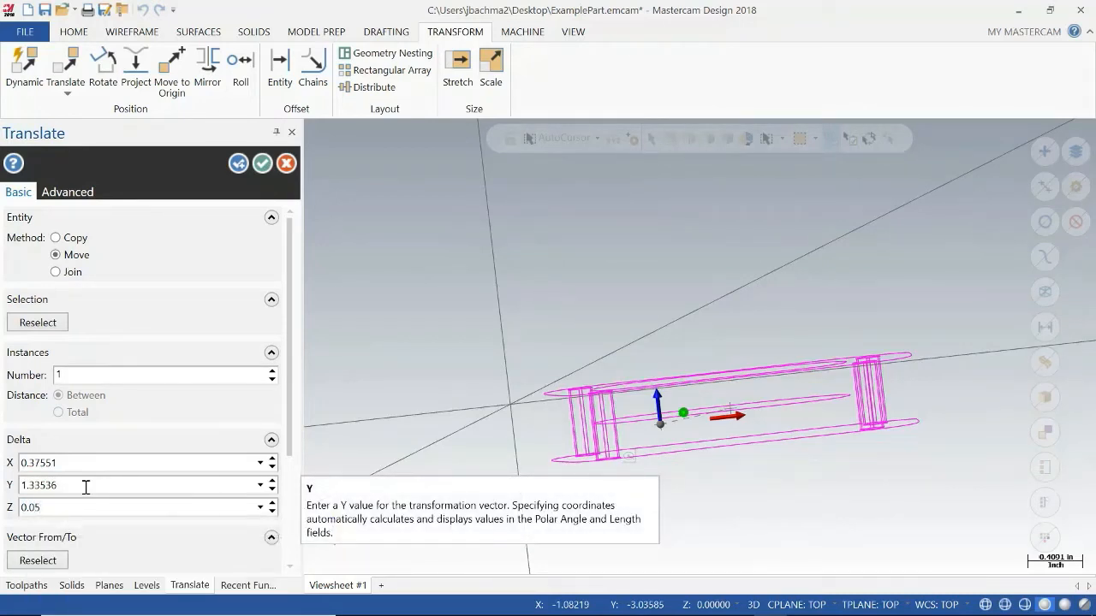
{"action": "type", "text": "5"}
{"action": "left_click", "coordinate": [262, 162]}
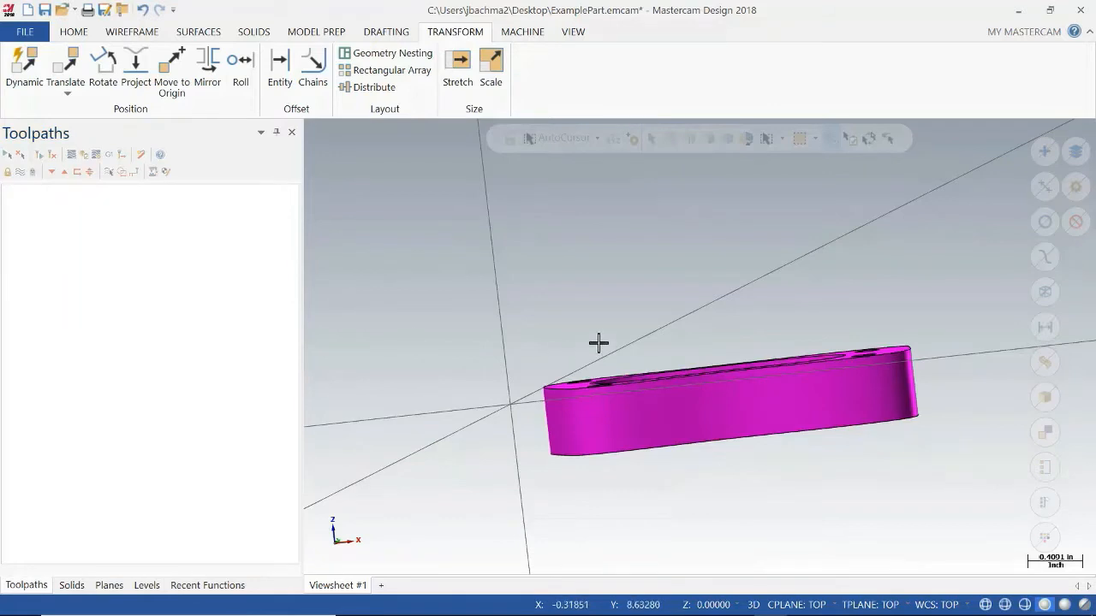
Analyze the outer edge of the part's top face to check its Z height.
{"action": "middle_click_drag", "start_coordinate": [597, 343], "coordinate": [631, 381]}
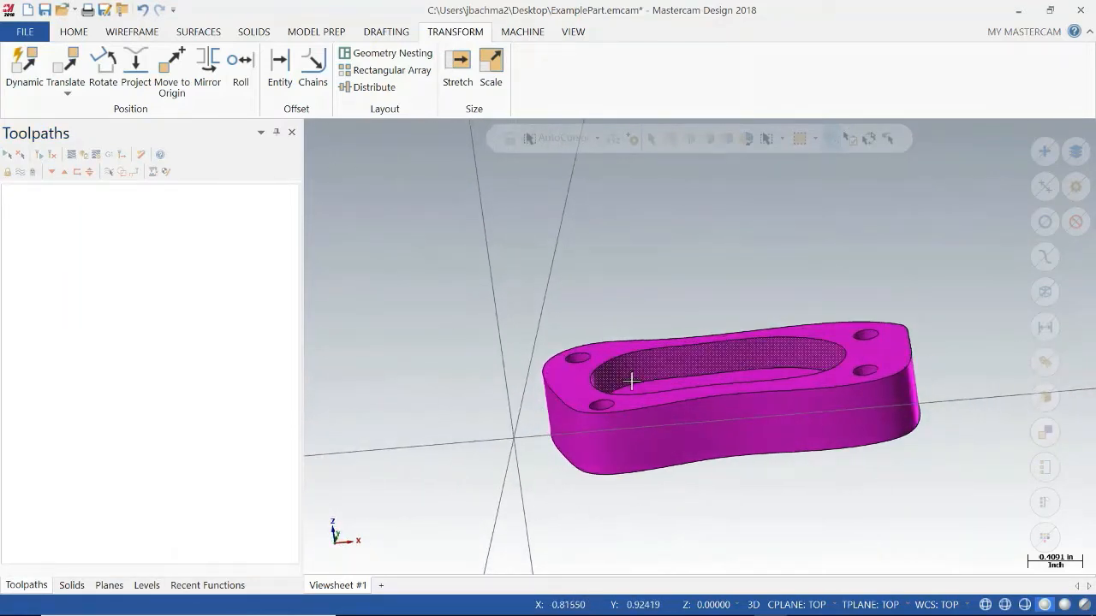
{"action": "left_click", "coordinate": [73, 34]}
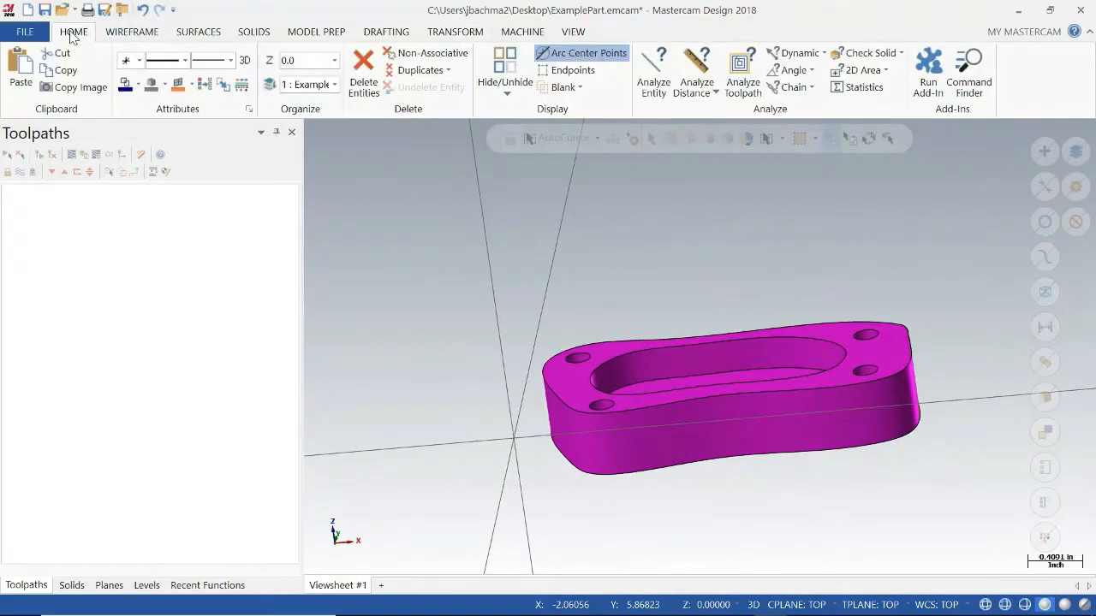
{"action": "left_click", "coordinate": [653, 75]}
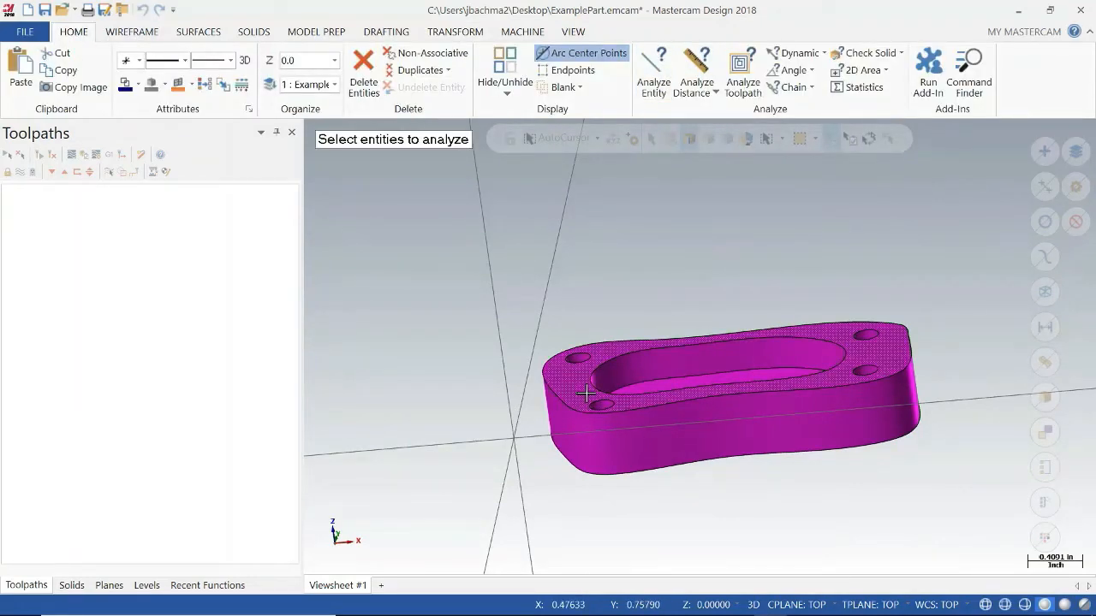
{"action": "left_click", "coordinate": [574, 417]}
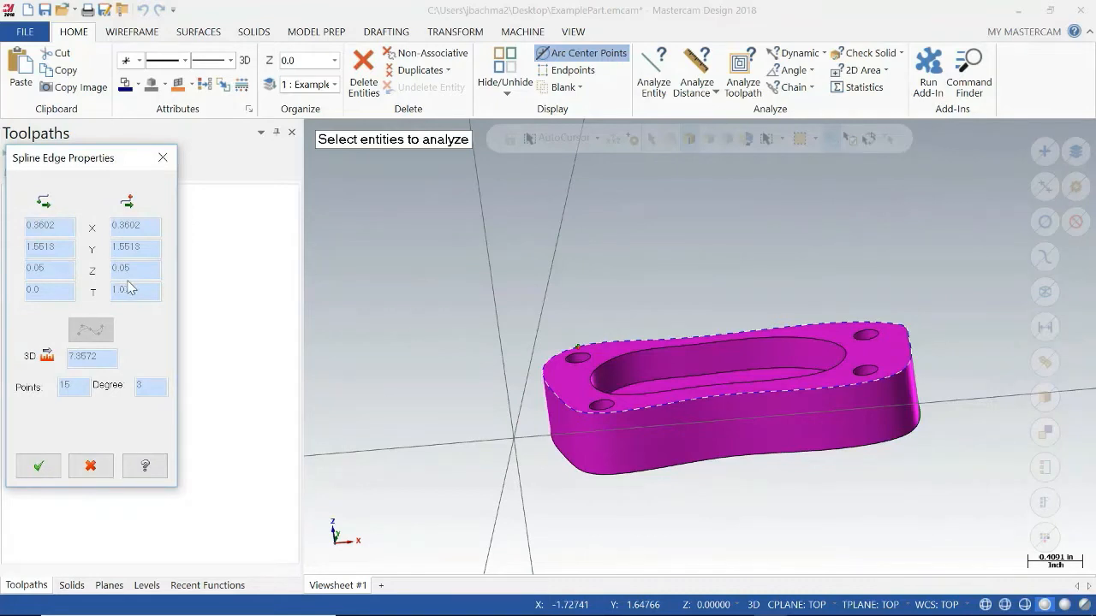
{"action": "left_click", "coordinate": [163, 158]}
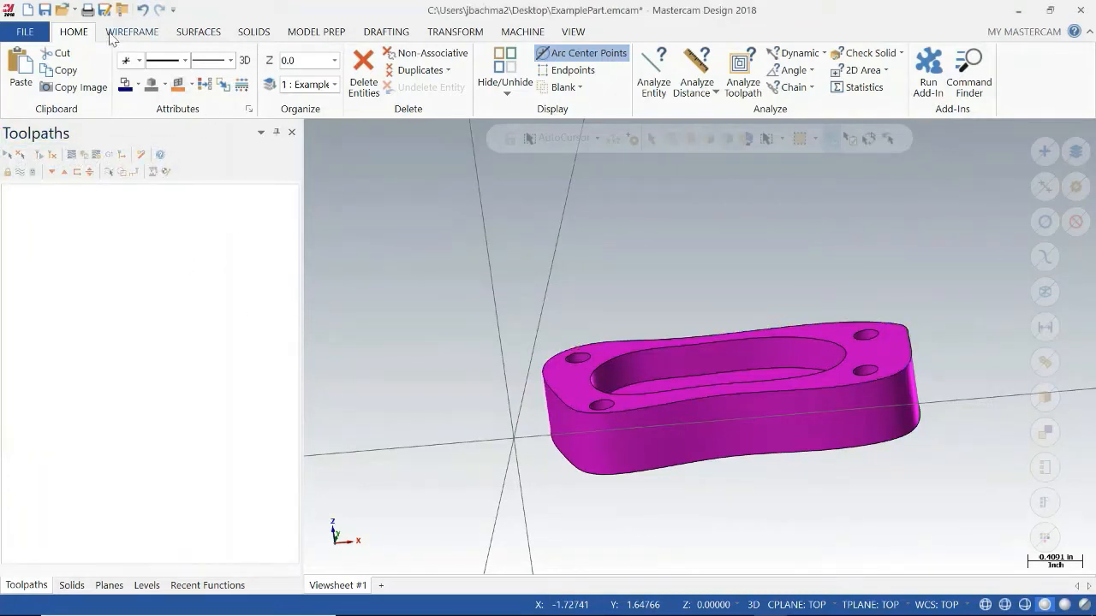
Translate the whole part by -0.05 along Z, leaving the X and Y deltas at zero.
{"action": "left_click", "coordinate": [467, 34]}
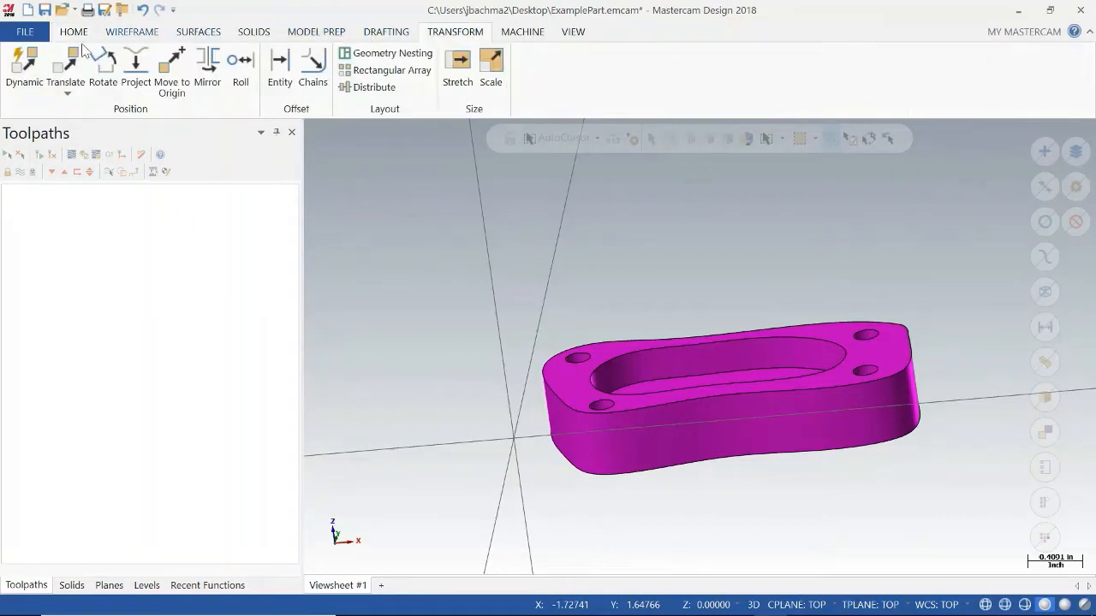
{"action": "left_click", "coordinate": [67, 62]}
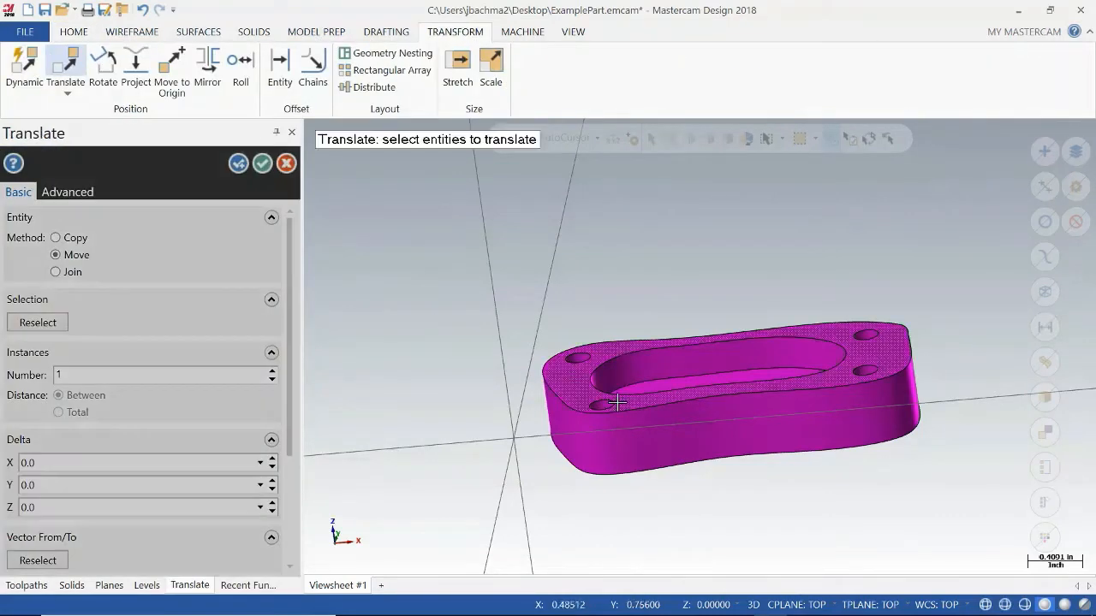
{"action": "left_click", "coordinate": [685, 417]}
{"action": "left_click", "coordinate": [640, 174]}
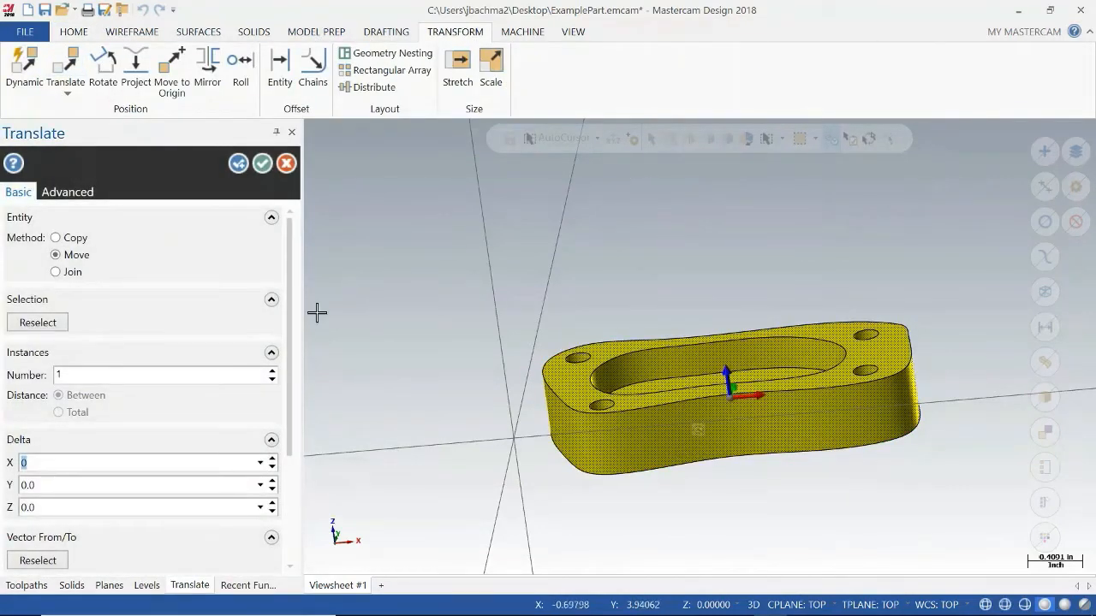
{"action": "type", "text": "-0.0"}
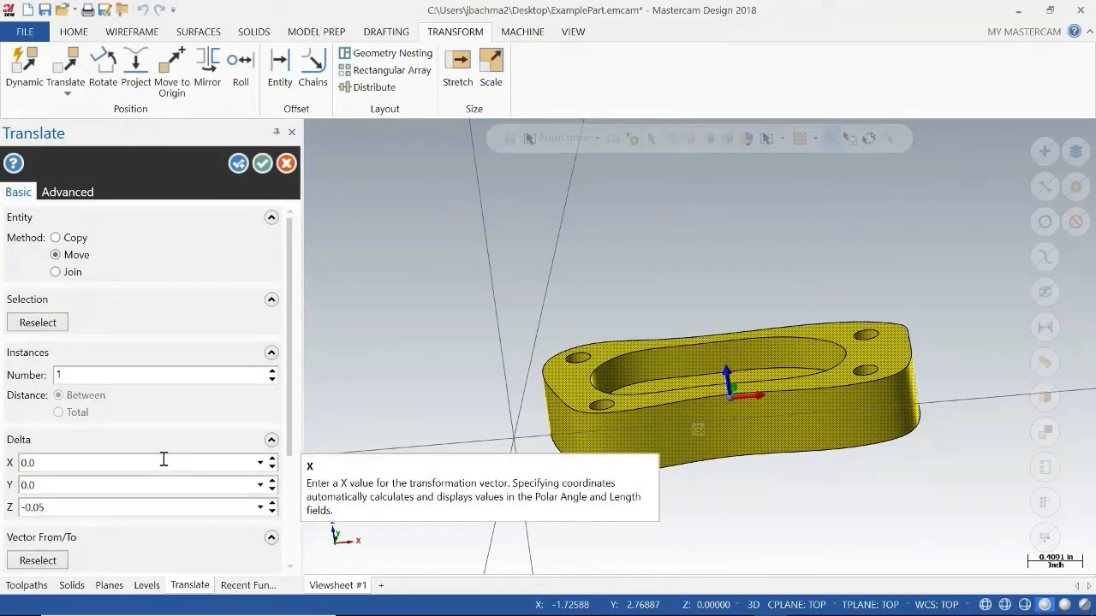
{"action": "key", "text": "Return"}
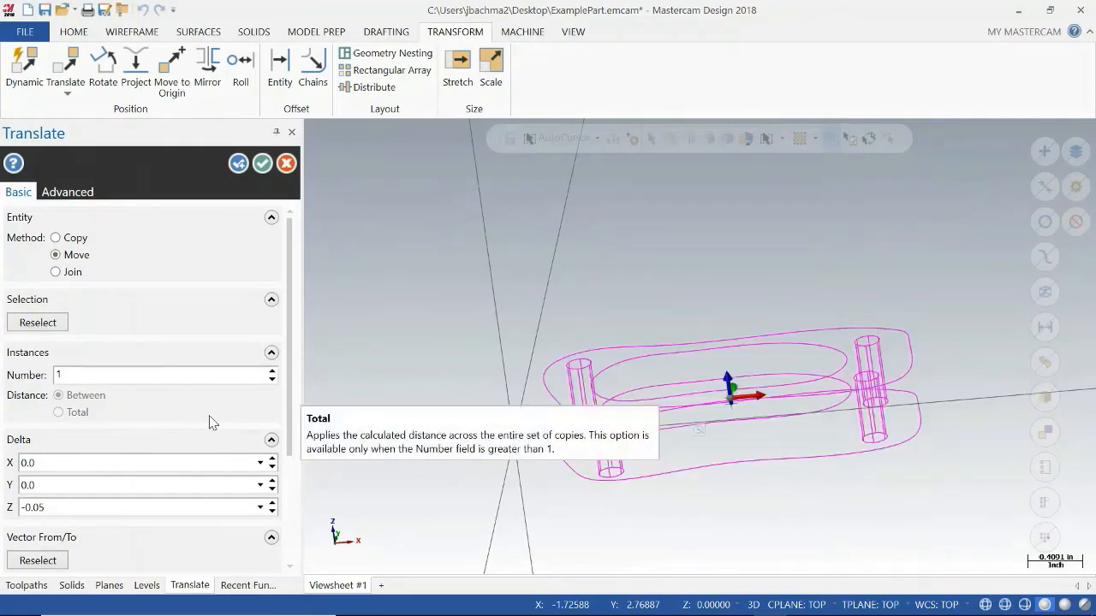
{"action": "left_click", "coordinate": [261, 164]}
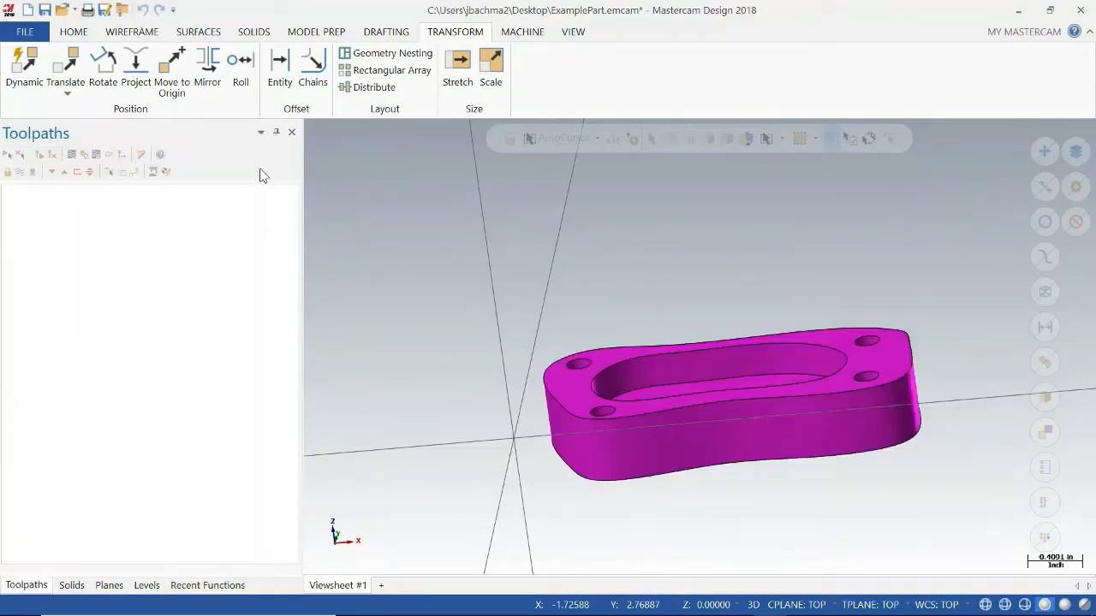
Check in the Front view that the part's top face lines up with the origin in Z.
{"action": "mouse_move", "coordinate": [595, 449]}
{"action": "middle_mouse_down"}
{"action": "mouse_move", "coordinate": [591, 429]}
{"action": "mouse_move", "coordinate": [626, 448]}
{"action": "mouse_move", "coordinate": [619, 455]}
{"action": "mouse_move", "coordinate": [641, 392]}
{"action": "middle_mouse_up"}
{"action": "right_click", "coordinate": [646, 276]}
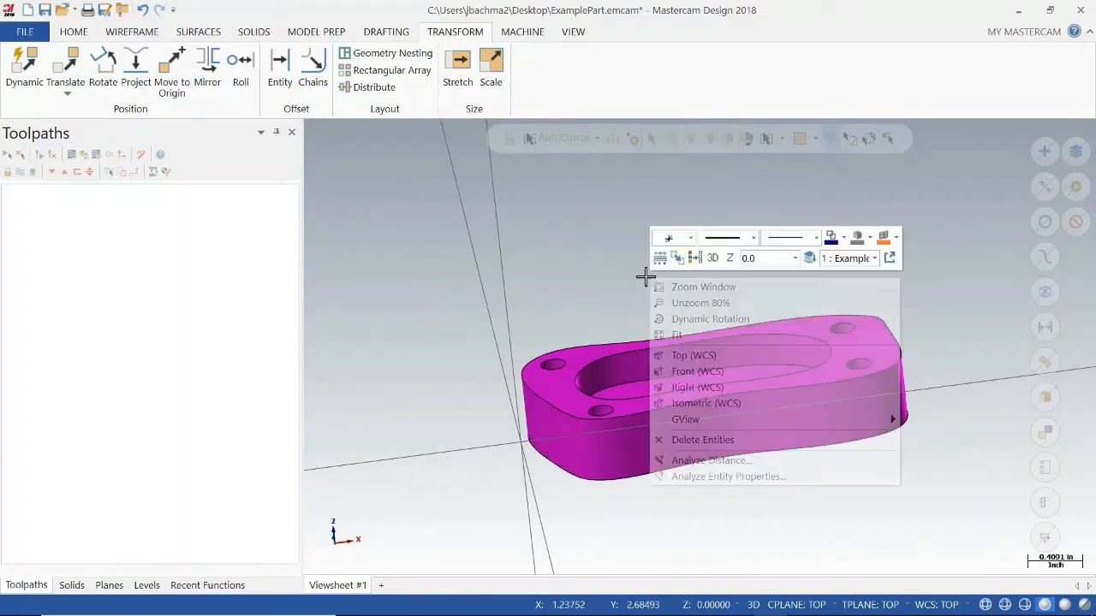
{"action": "left_click", "coordinate": [697, 373]}
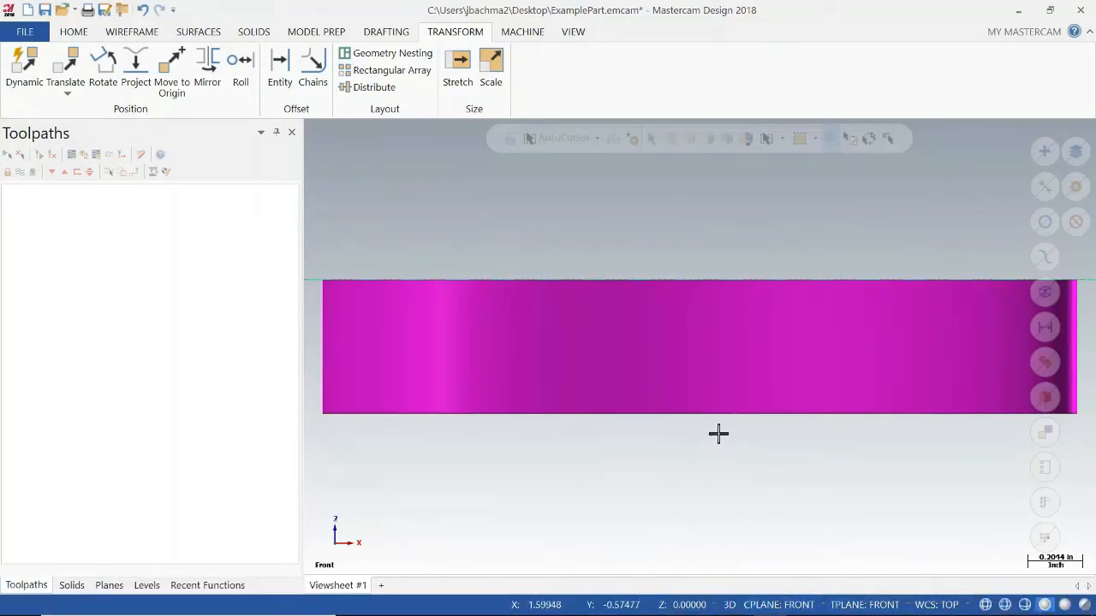
{"action": "mouse_move", "coordinate": [639, 434]}
{"action": "middle_mouse_down"}
{"action": "mouse_move", "coordinate": [656, 468]}
{"action": "mouse_move", "coordinate": [670, 459]}
{"action": "middle_mouse_up"}
{"action": "scroll", "coordinate": [646, 440], "scroll_direction": "up", "scroll_amount": 2}
{"action": "scroll", "coordinate": [646, 440], "scroll_direction": "down", "scroll_amount": 3}
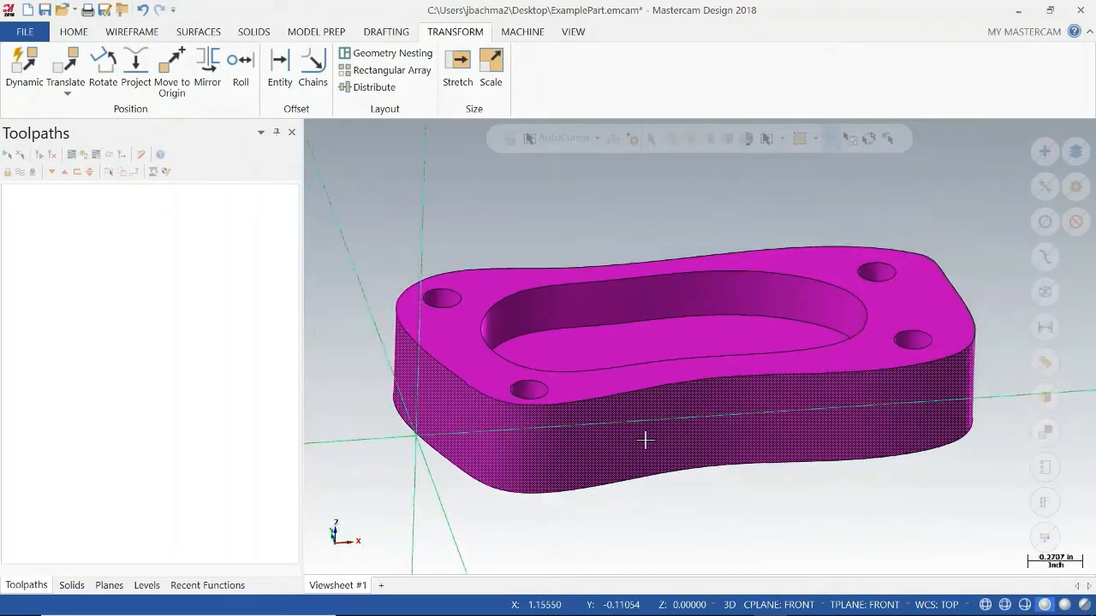
Try drawing a center-point circle with a radius of about 0.411 in on the Front construction plane.
{"action": "left_click", "coordinate": [128, 32]}
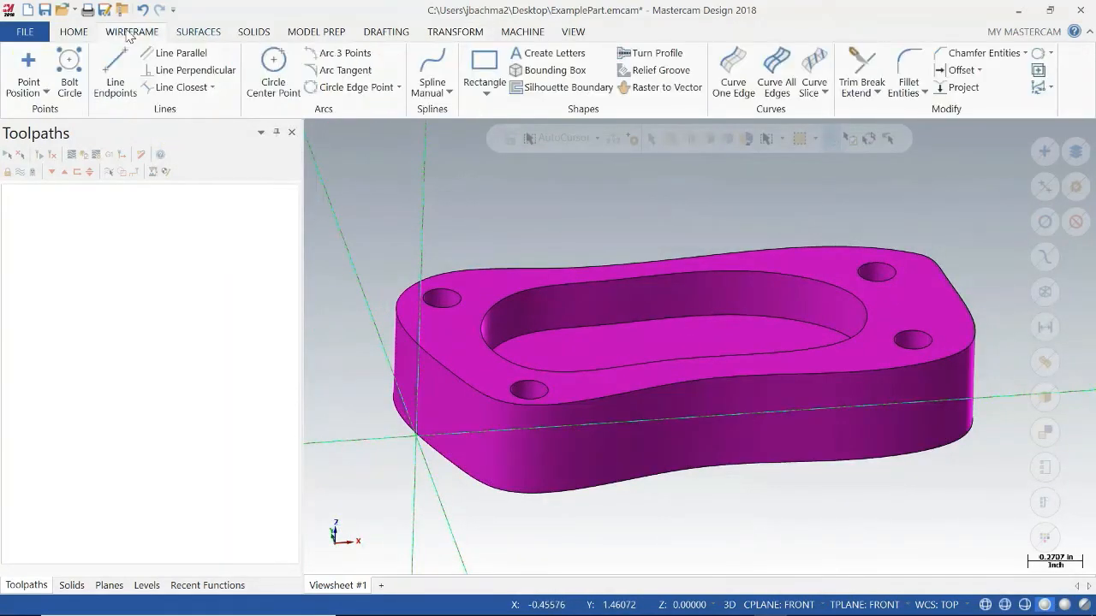
{"action": "left_click", "coordinate": [275, 75]}
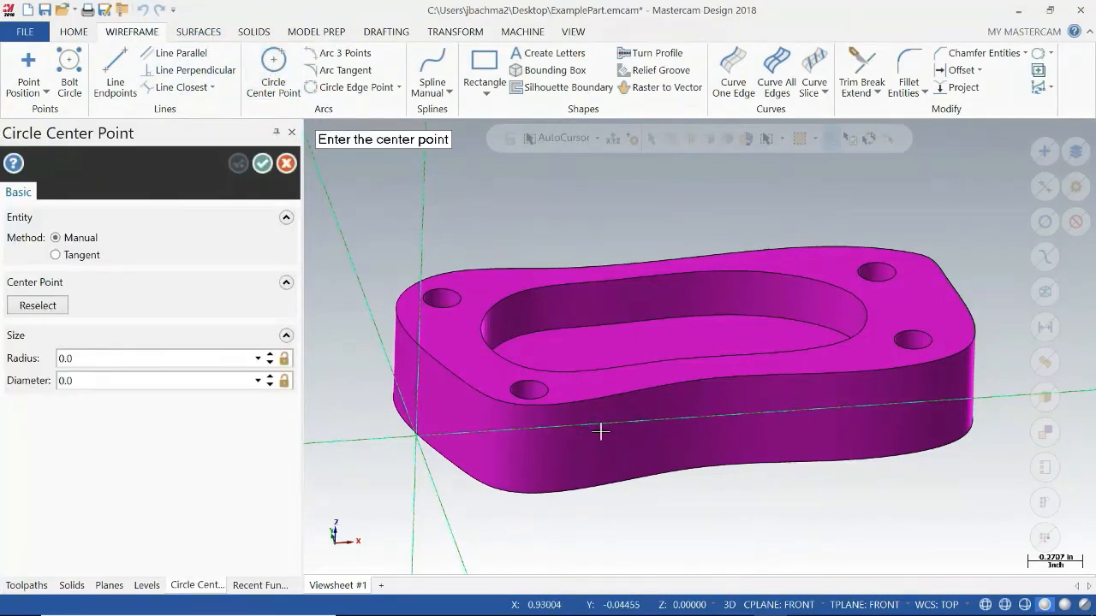
{"action": "left_click", "coordinate": [600, 432]}
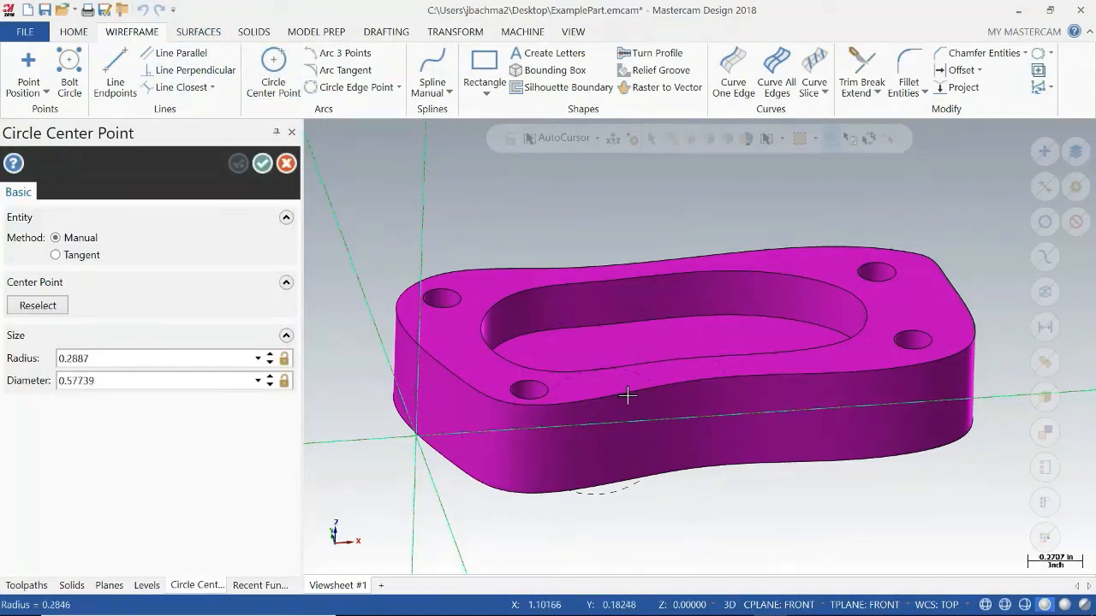
{"action": "left_click", "coordinate": [652, 371]}
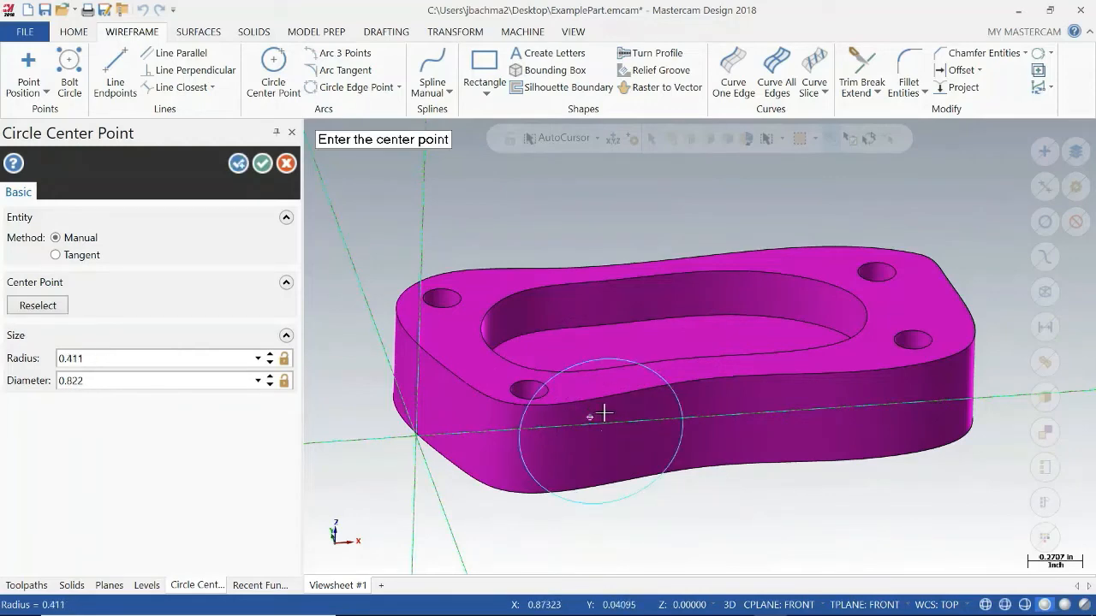
{"action": "mouse_move", "coordinate": [603, 415]}
{"action": "middle_mouse_down"}
{"action": "mouse_move", "coordinate": [720, 419]}
{"action": "mouse_move", "coordinate": [679, 411]}
{"action": "mouse_move", "coordinate": [387, 269]}
{"action": "middle_mouse_up"}
{"action": "left_click", "coordinate": [283, 167]}
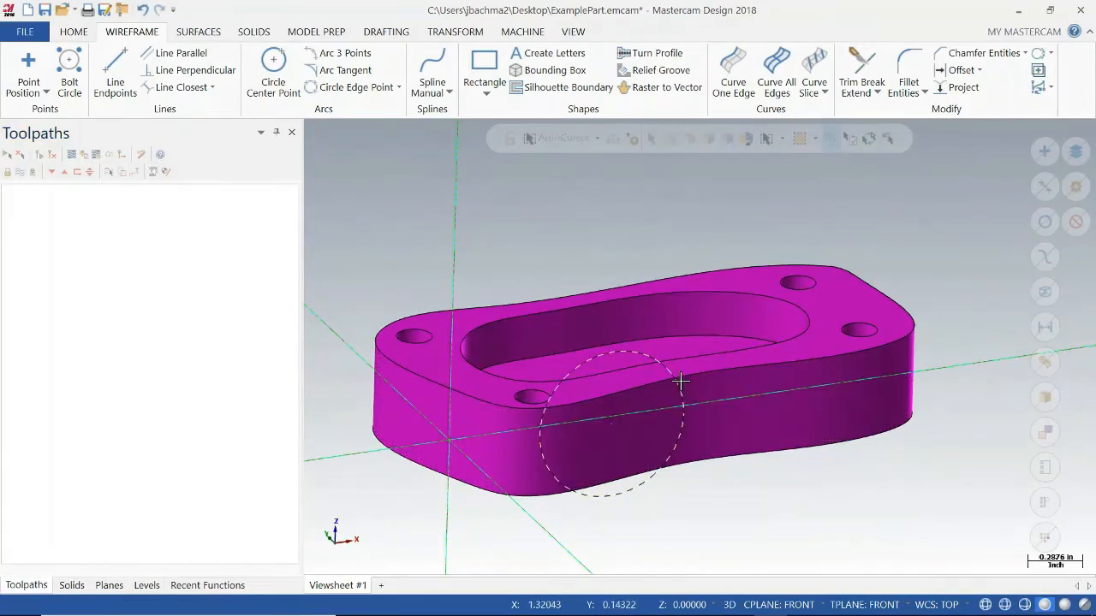
Return the view and the construction plane to Top, with the whole part in view.
{"action": "left_click", "coordinate": [796, 605]}
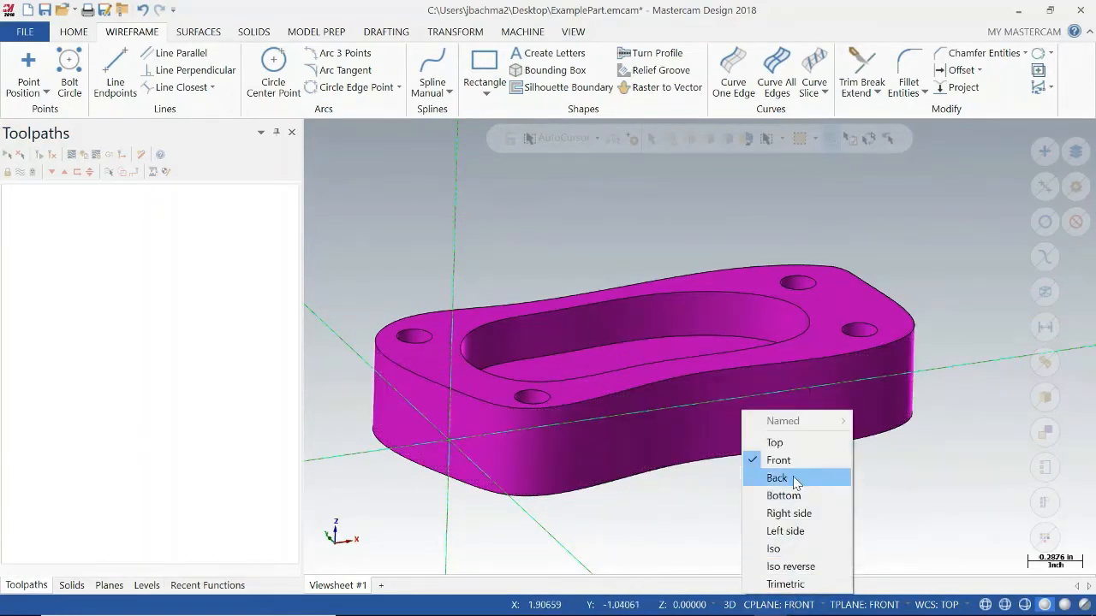
{"action": "right_click", "coordinate": [846, 310]}
{"action": "left_click", "coordinate": [881, 399]}
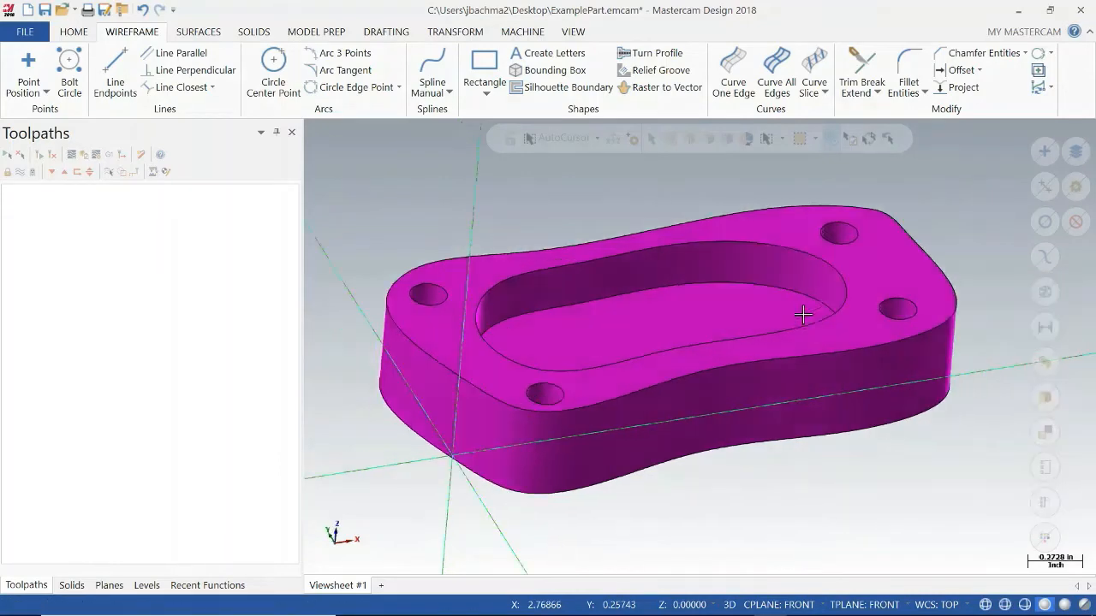
{"action": "scroll", "coordinate": [820, 305], "scroll_direction": "up", "scroll_amount": 2}
{"action": "scroll", "coordinate": [800, 315], "scroll_direction": "up", "scroll_amount": 1}
{"action": "scroll", "coordinate": [800, 315], "scroll_direction": "down", "scroll_amount": 3}
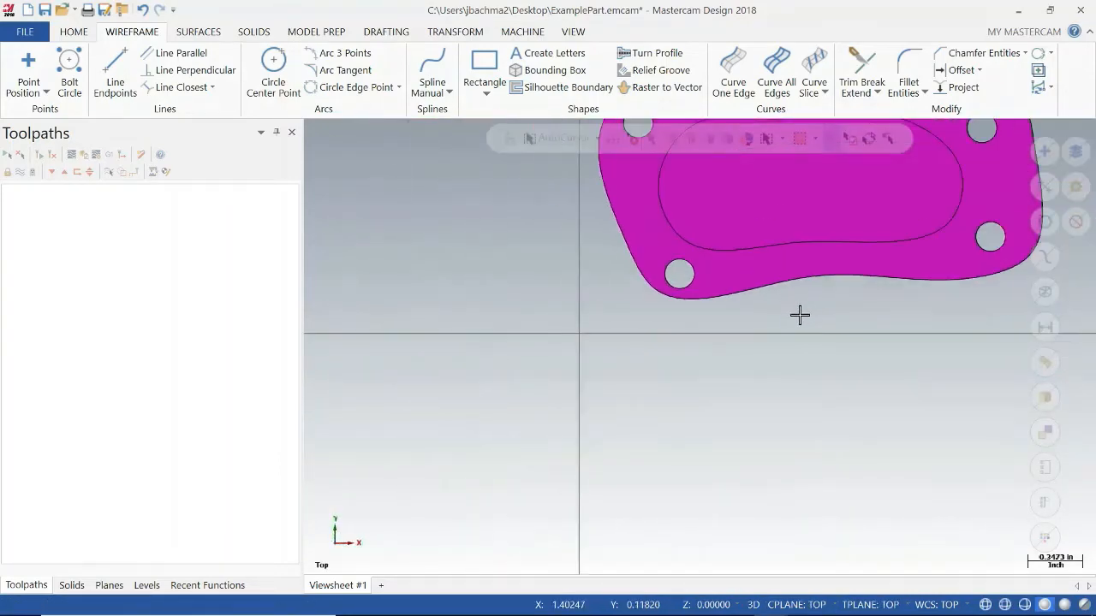
{"action": "scroll", "coordinate": [693, 283], "scroll_direction": "down", "scroll_amount": 1}
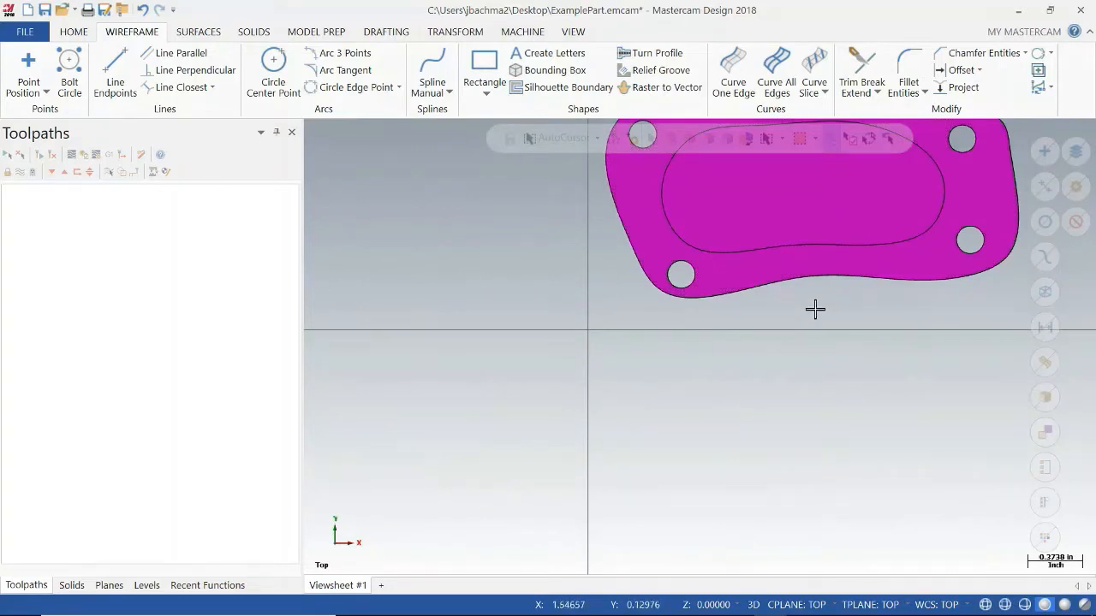
{"action": "middle_click_drag", "start_coordinate": [814, 308], "coordinate": [701, 434]}
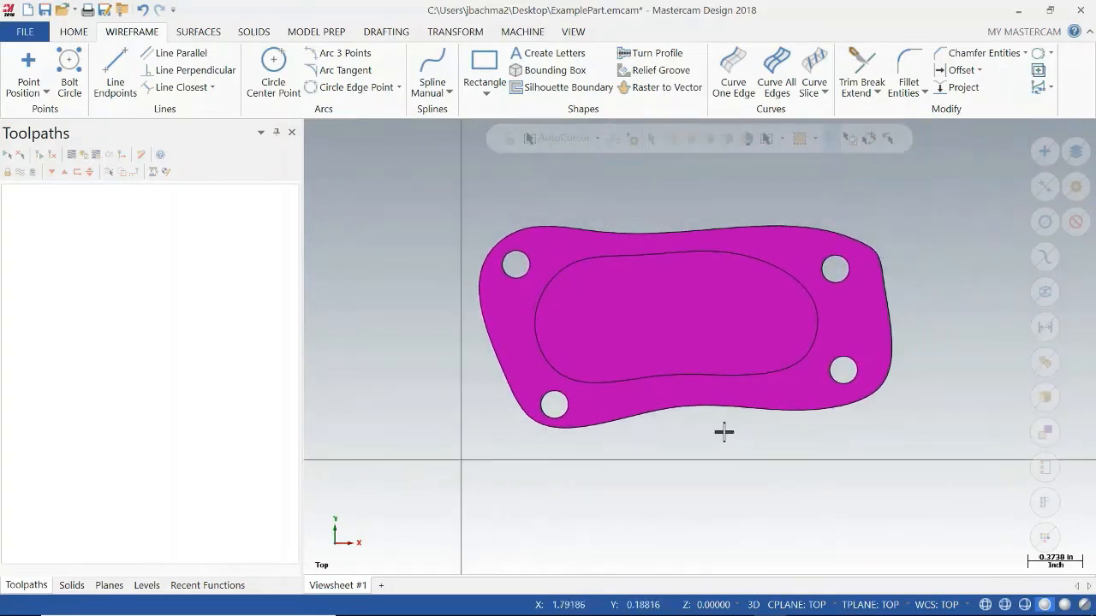
Examine the part and its placement relative to the origin axes from several angles.
{"action": "key", "text": "Right"}
{"action": "key", "text": "Down"}
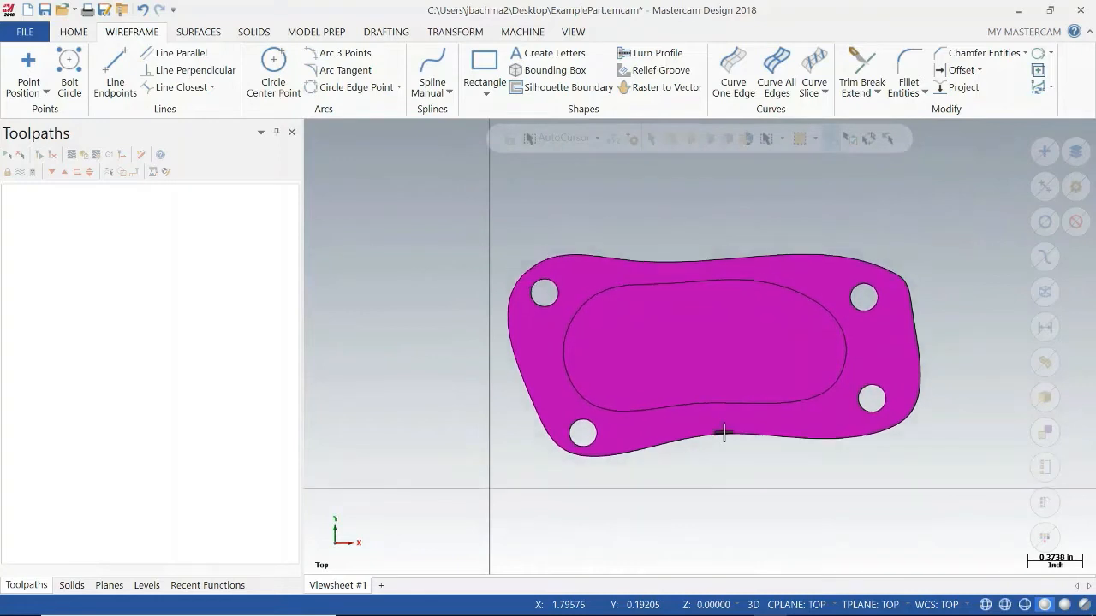
{"action": "key", "text": "Right"}
{"action": "key", "text": "Right"}
{"action": "key", "text": "Right"}
{"action": "key", "text": "Left"}
{"action": "key", "text": "Left"}
{"action": "key", "text": "Left"}
{"action": "key", "text": "Left"}
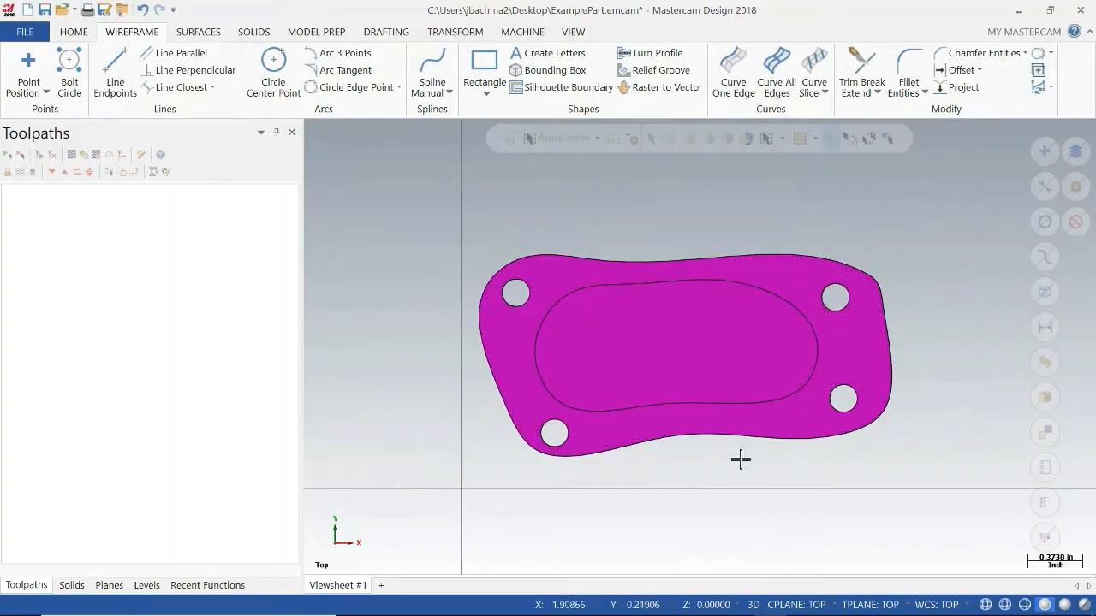
{"action": "mouse_move", "coordinate": [738, 458]}
{"action": "middle_mouse_down"}
{"action": "mouse_move", "coordinate": [773, 448]}
{"action": "mouse_move", "coordinate": [741, 371]}
{"action": "mouse_move", "coordinate": [755, 399]}
{"action": "mouse_move", "coordinate": [749, 427]}
{"action": "middle_mouse_up"}
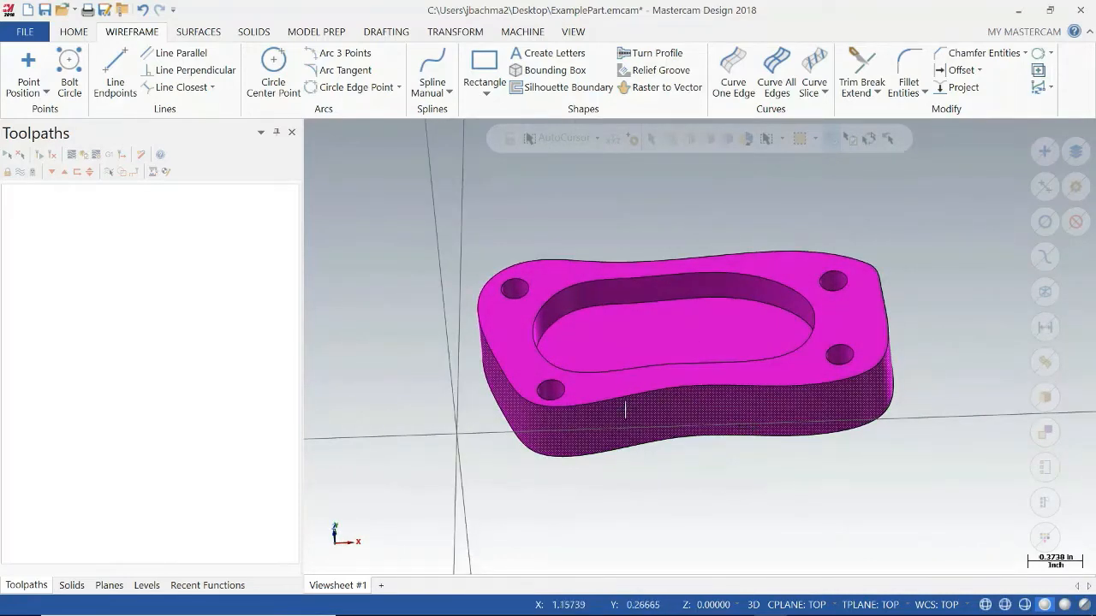
{"action": "middle_click_drag", "start_coordinate": [690, 409], "coordinate": [692, 457]}
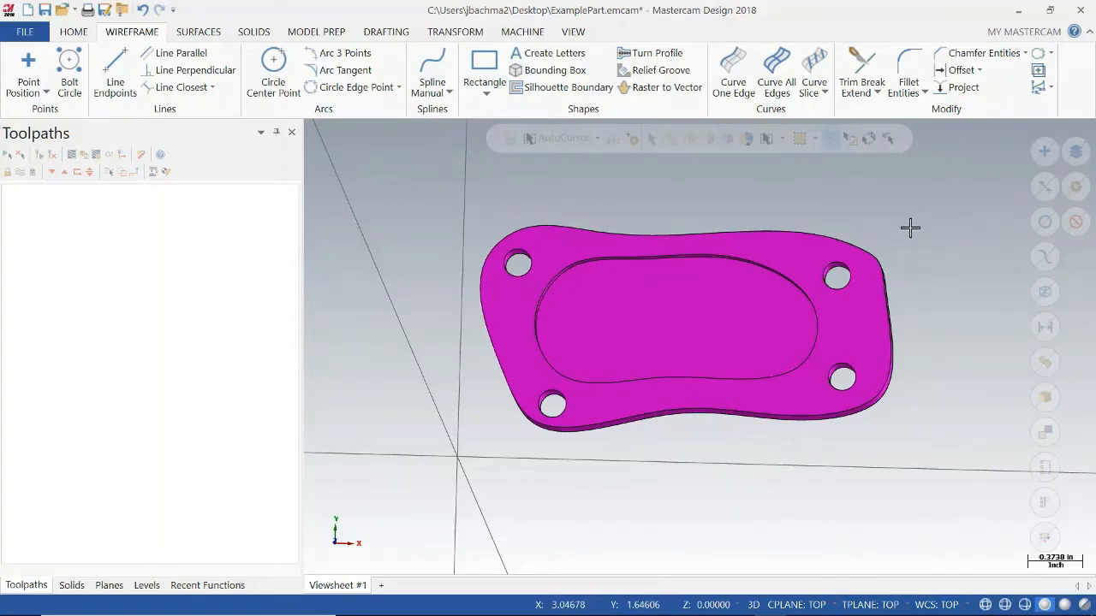
{"action": "middle_click_drag", "start_coordinate": [872, 277], "coordinate": [900, 256]}
{"action": "middle_click_drag", "start_coordinate": [888, 485], "coordinate": [885, 409]}
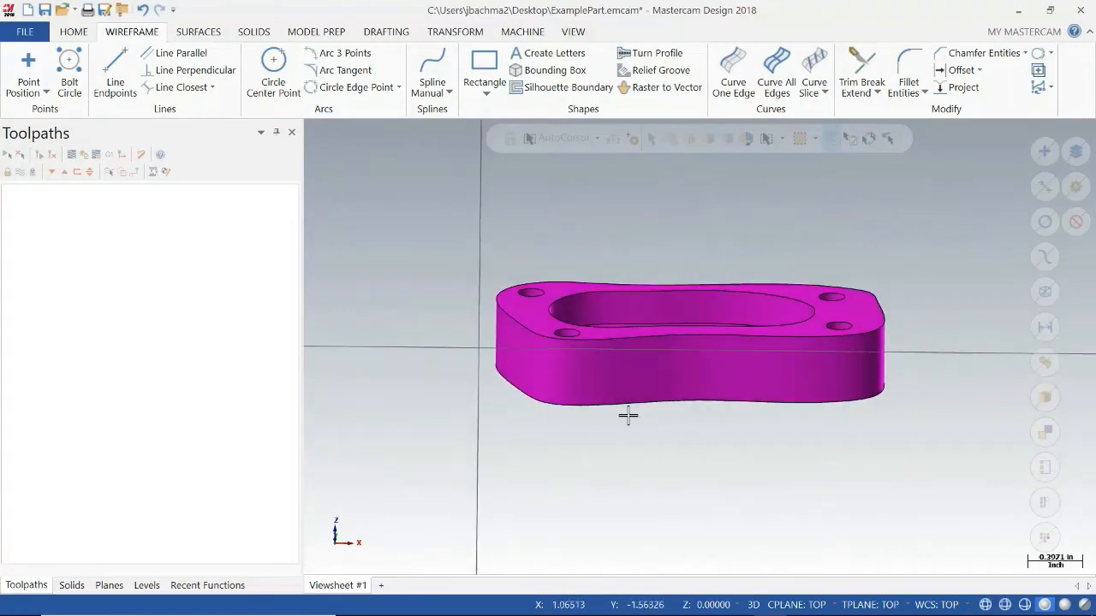
{"action": "middle_click_drag", "start_coordinate": [868, 236], "coordinate": [643, 489]}
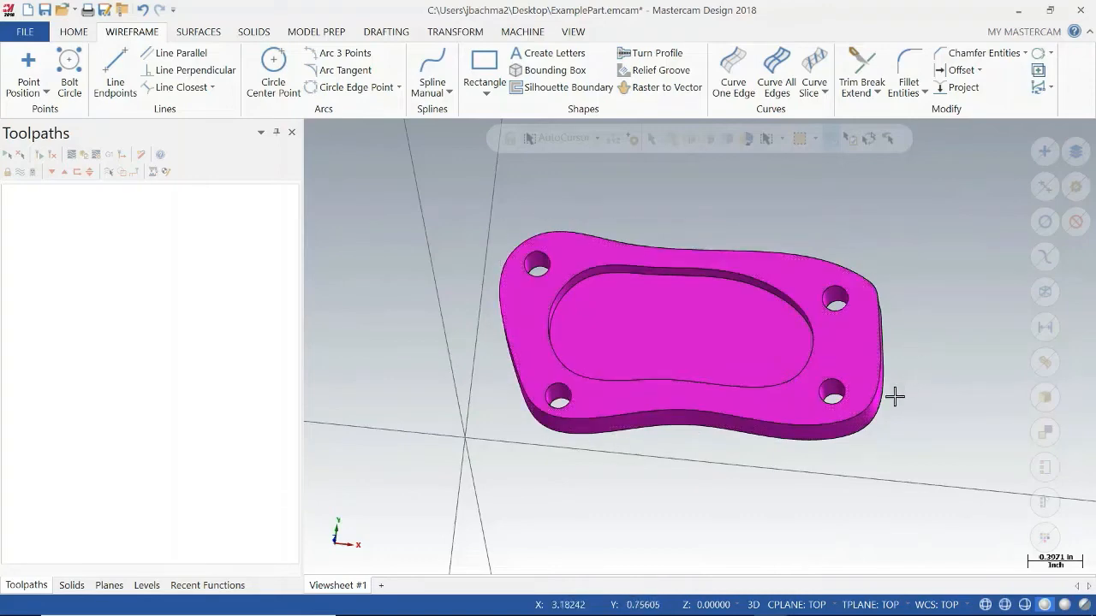
{"action": "mouse_move", "coordinate": [692, 409]}
{"action": "middle_mouse_down"}
{"action": "mouse_move", "coordinate": [668, 436]}
{"action": "mouse_move", "coordinate": [665, 411]}
{"action": "mouse_move", "coordinate": [702, 379]}
{"action": "mouse_move", "coordinate": [670, 397]}
{"action": "mouse_move", "coordinate": [684, 396]}
{"action": "middle_mouse_up"}
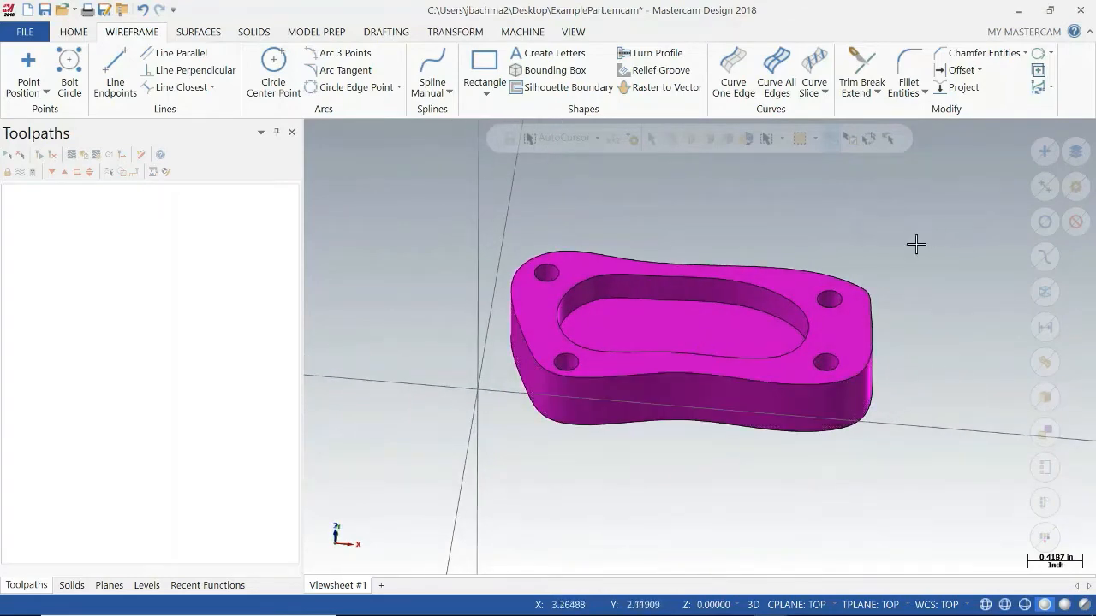
{"action": "mouse_move", "coordinate": [554, 394]}
{"action": "middle_mouse_down"}
{"action": "mouse_move", "coordinate": [567, 416]}
{"action": "mouse_move", "coordinate": [656, 354]}
{"action": "mouse_move", "coordinate": [648, 392]}
{"action": "mouse_move", "coordinate": [641, 384]}
{"action": "mouse_move", "coordinate": [648, 371]}
{"action": "mouse_move", "coordinate": [657, 382]}
{"action": "middle_mouse_up"}
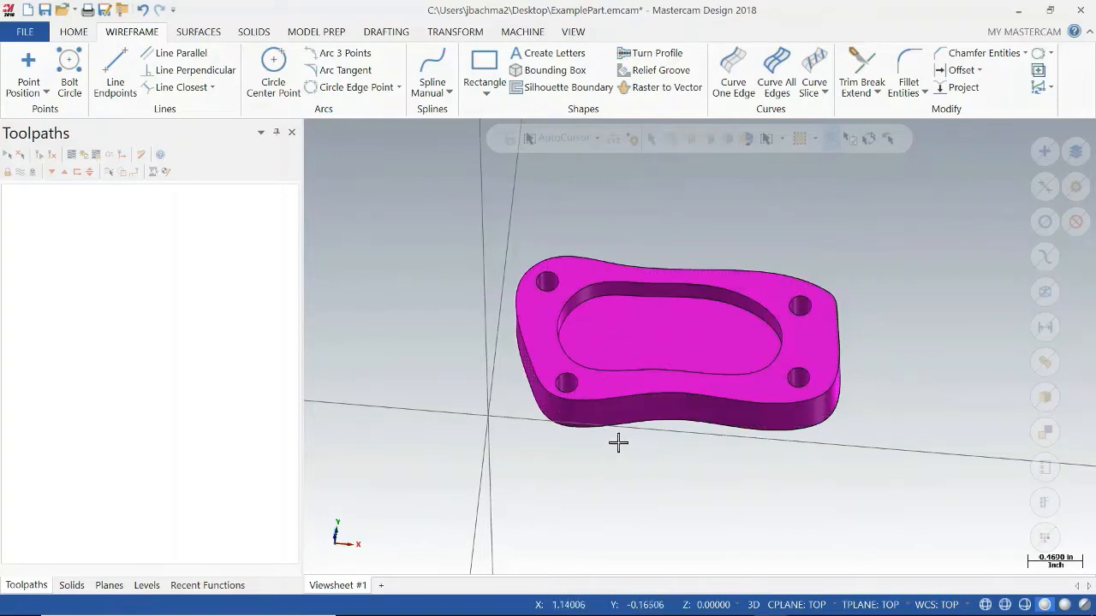
{"action": "mouse_move", "coordinate": [604, 468]}
{"action": "middle_mouse_down"}
{"action": "mouse_move", "coordinate": [599, 437]}
{"action": "mouse_move", "coordinate": [611, 448]}
{"action": "middle_mouse_up"}
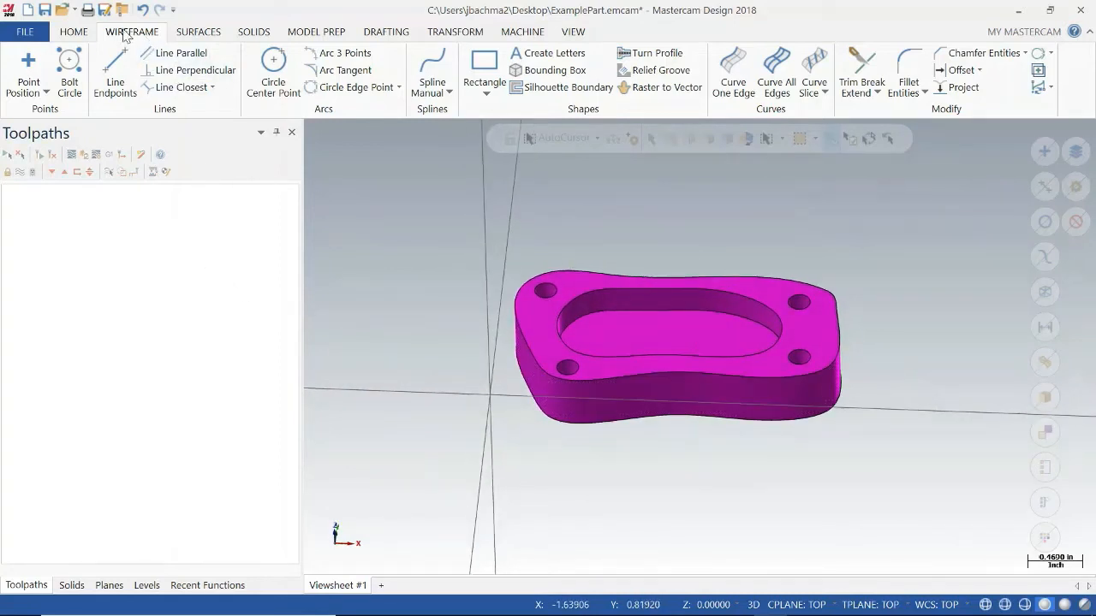
Look over the available mill machine definitions and add the default mill machine to the part file.
{"action": "left_click", "coordinate": [539, 34]}
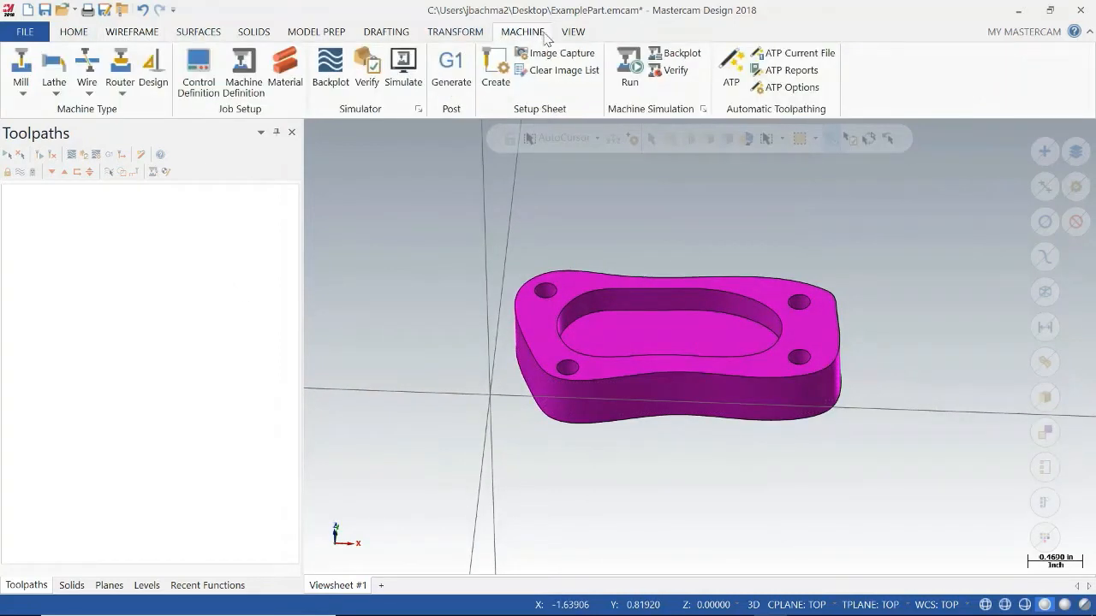
{"action": "left_click", "coordinate": [25, 72]}
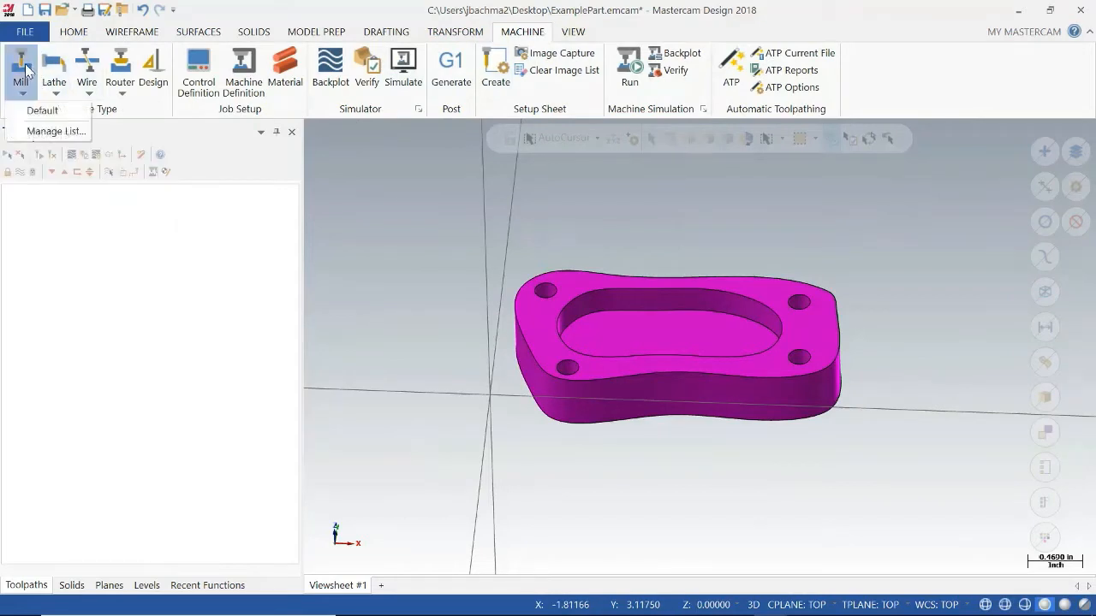
{"action": "left_click", "coordinate": [53, 132]}
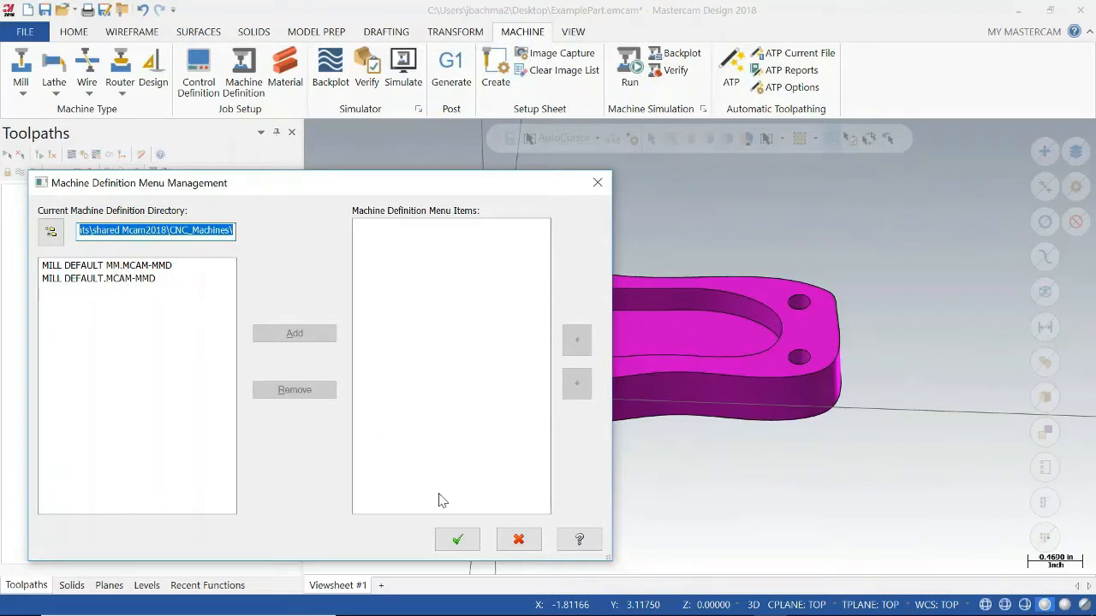
{"action": "left_click", "coordinate": [518, 540]}
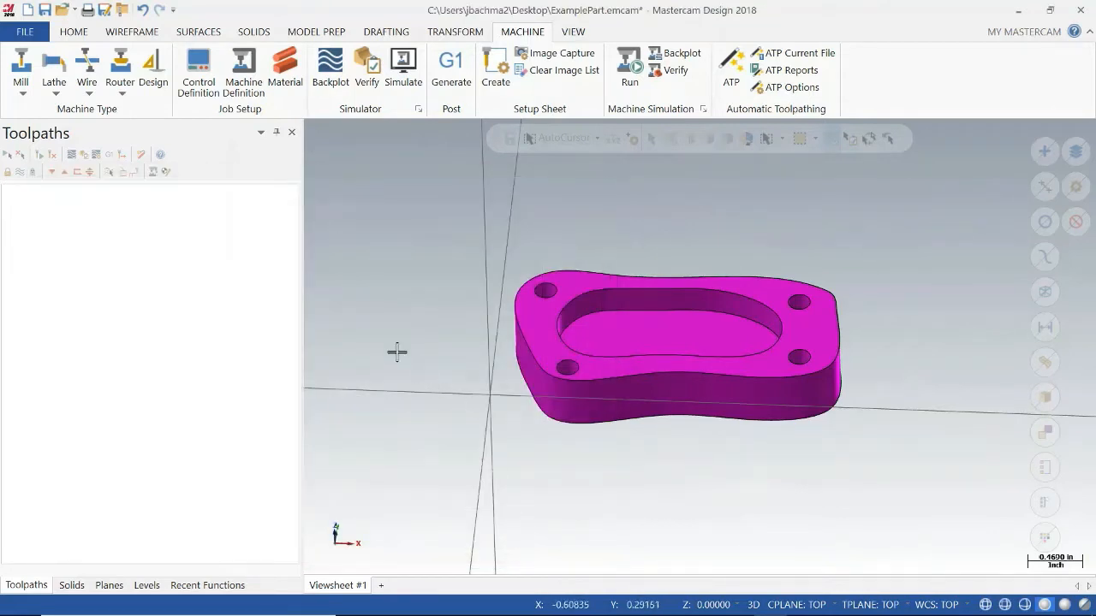
{"action": "left_click", "coordinate": [21, 78]}
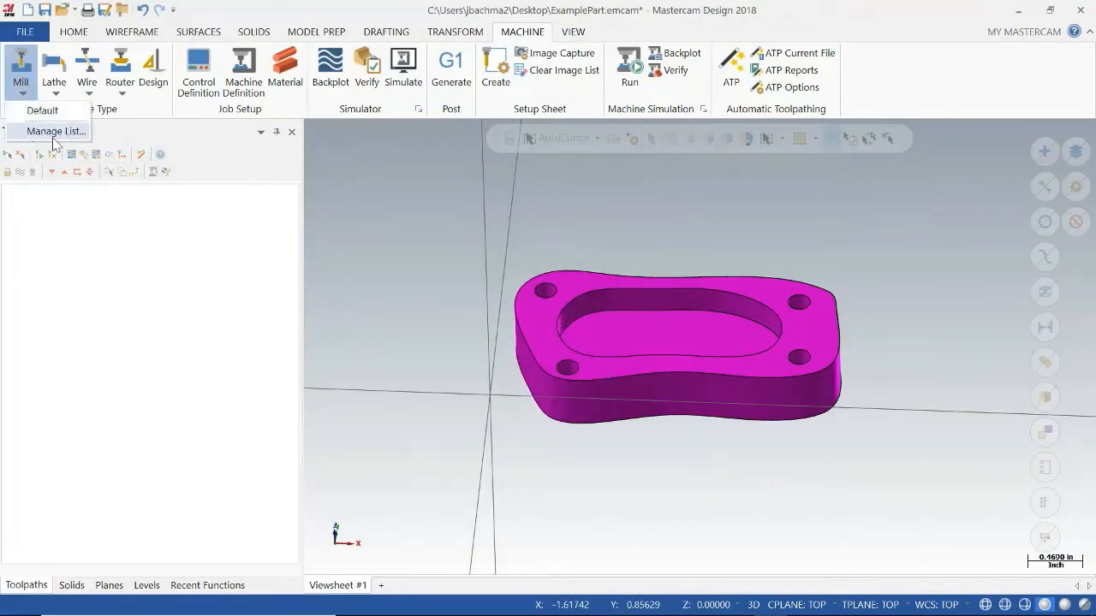
{"action": "left_click", "coordinate": [42, 110]}
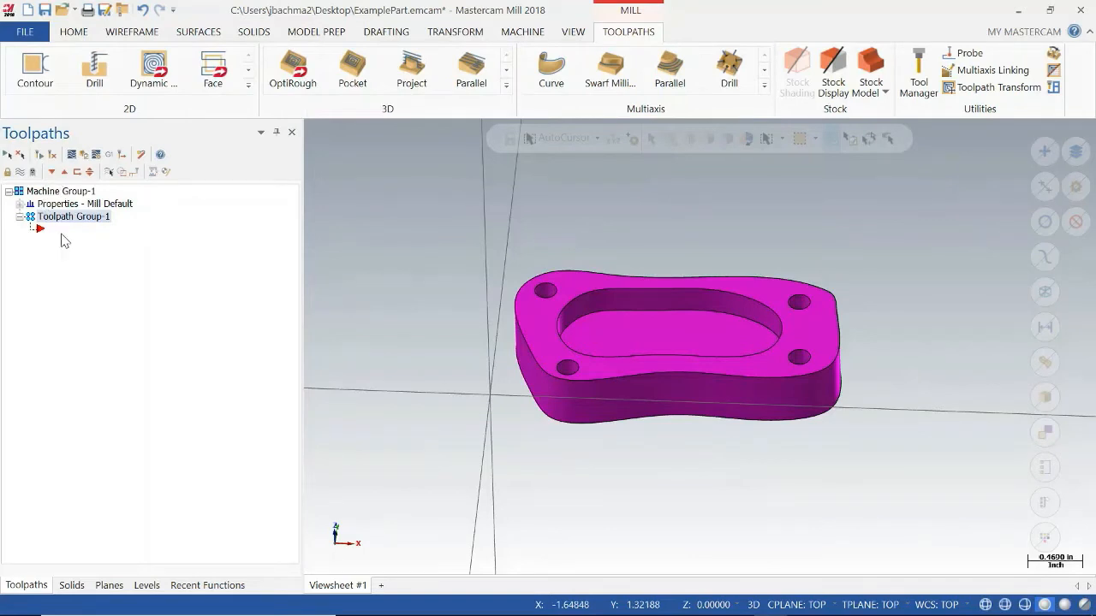
{"action": "mouse_move", "coordinate": [377, 610]}
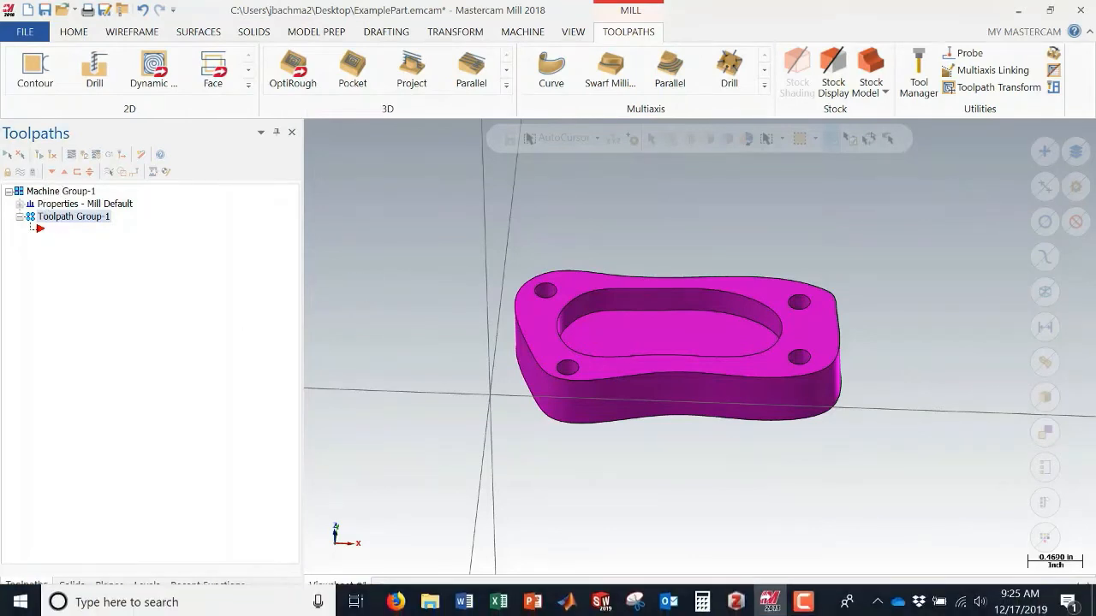
{"action": "left_click", "coordinate": [790, 605]}
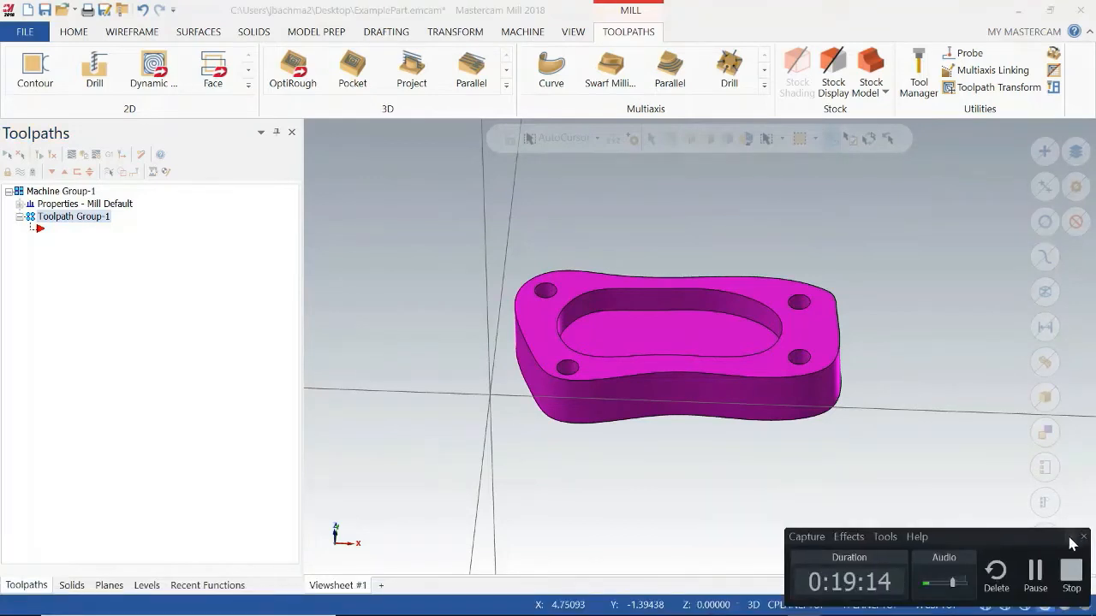
{"action": "left_click", "coordinate": [1070, 537]}
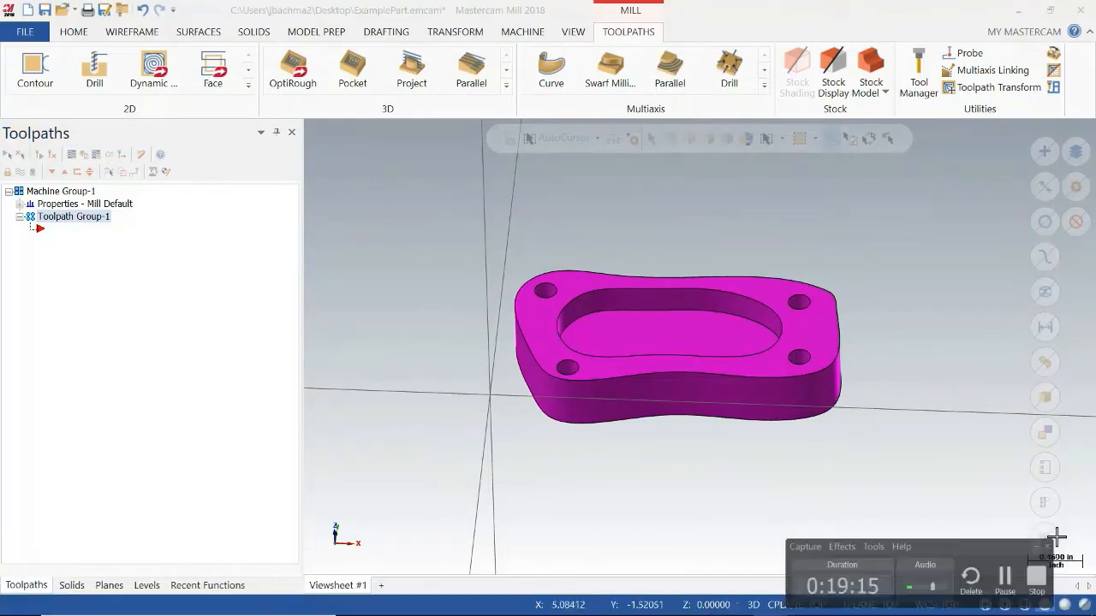
Review the machine group's file properties, then set feed calculation from material and assign tool numbers sequentially.
{"action": "left_click", "coordinate": [19, 205]}
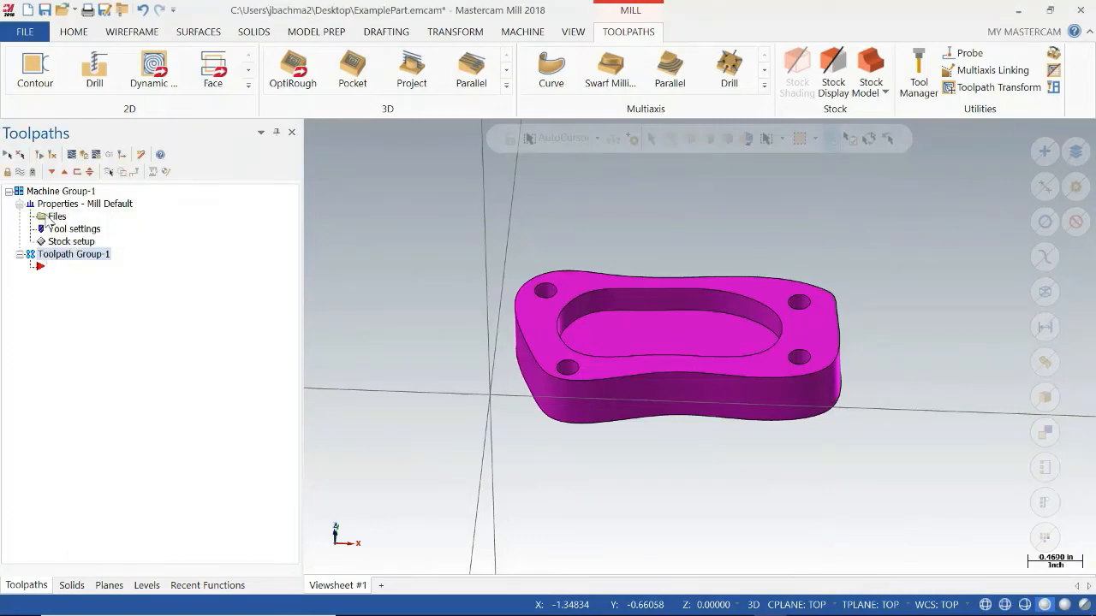
{"action": "left_click", "coordinate": [53, 217]}
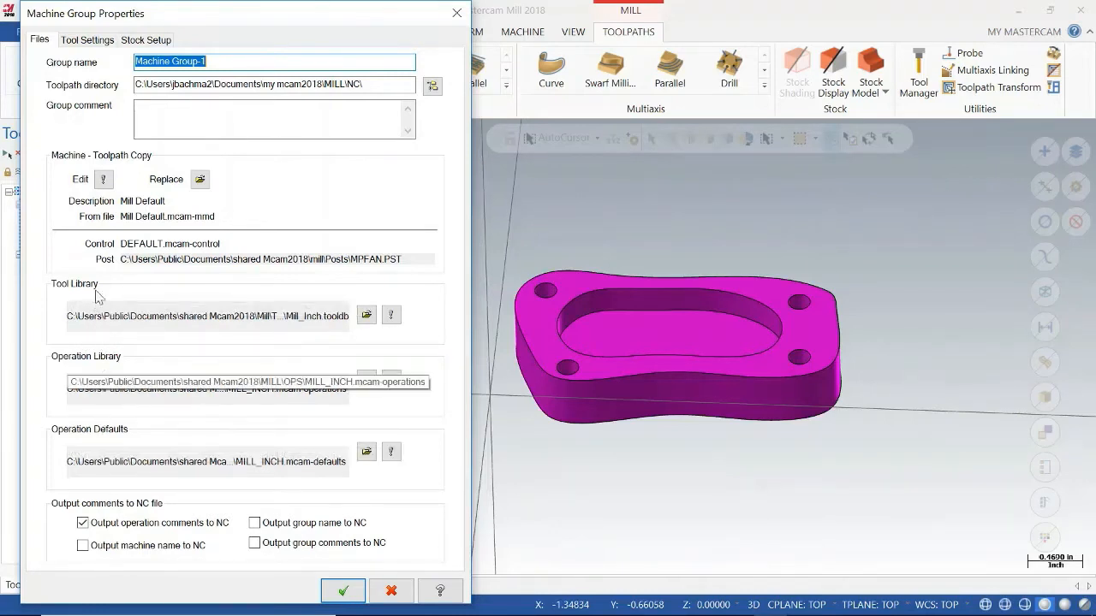
{"action": "left_click", "coordinate": [90, 43]}
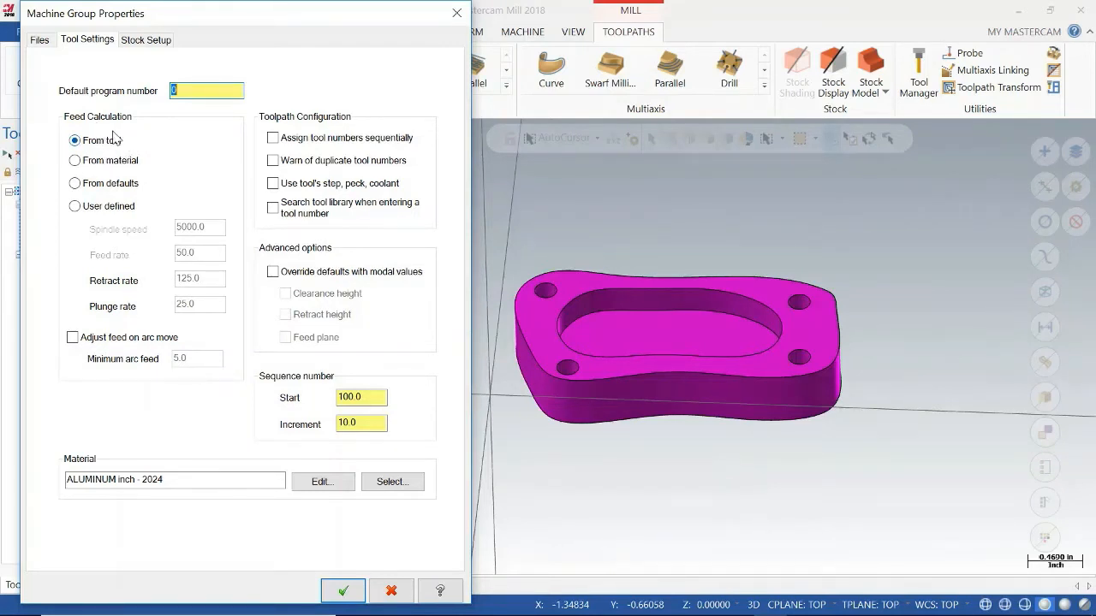
{"action": "left_click", "coordinate": [109, 161]}
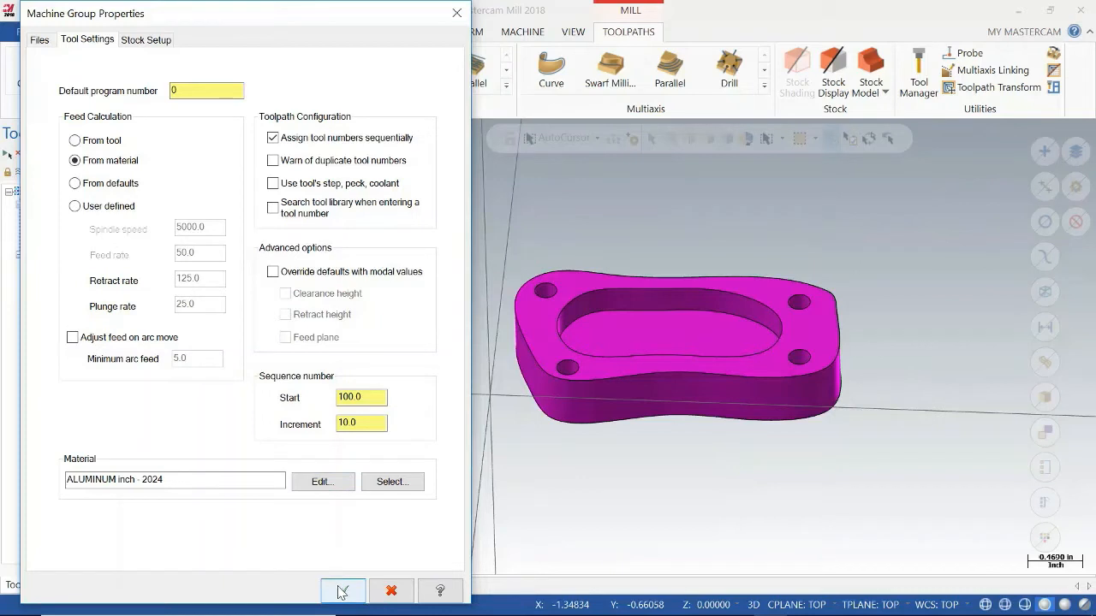
Size the rectangular stock from all solids, anchored at its top front-left corner, with the stock origin at X 0, Y 0.
{"action": "left_click", "coordinate": [142, 43]}
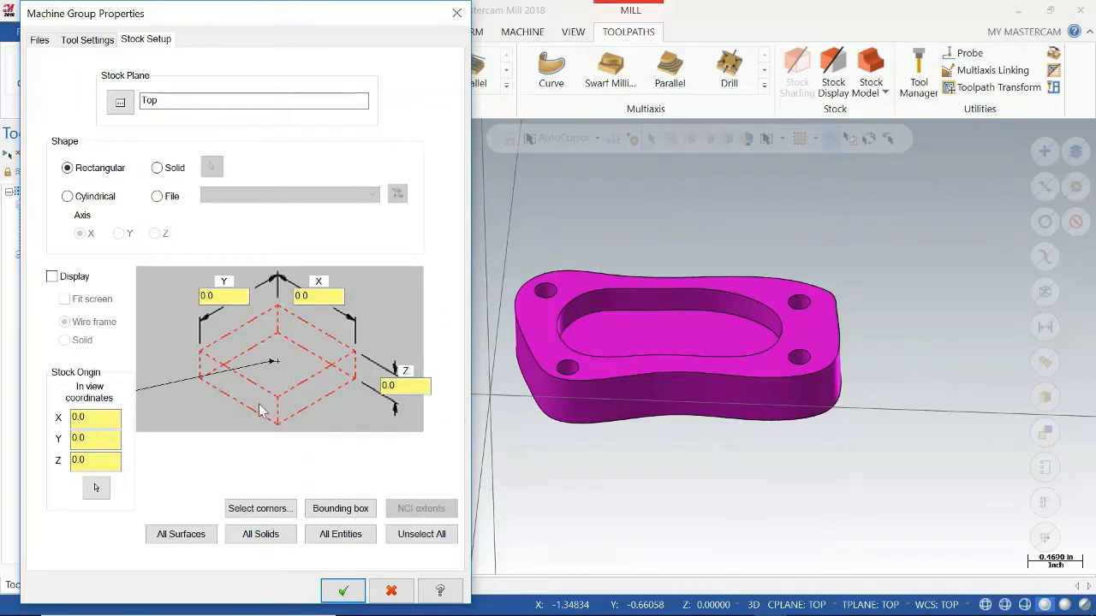
{"action": "left_click", "coordinate": [202, 360]}
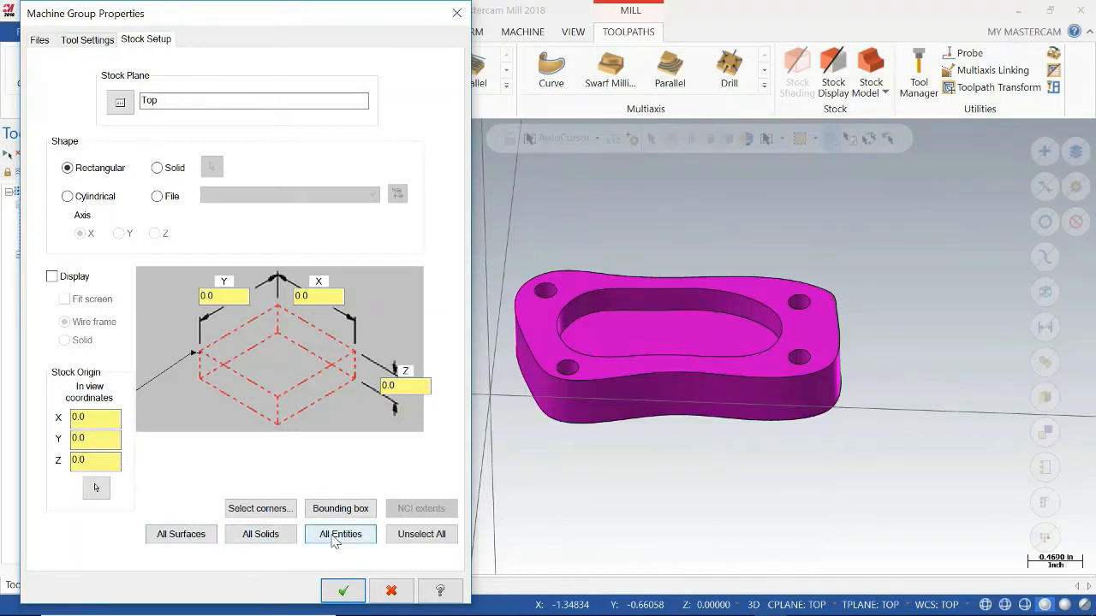
{"action": "left_click", "coordinate": [273, 536]}
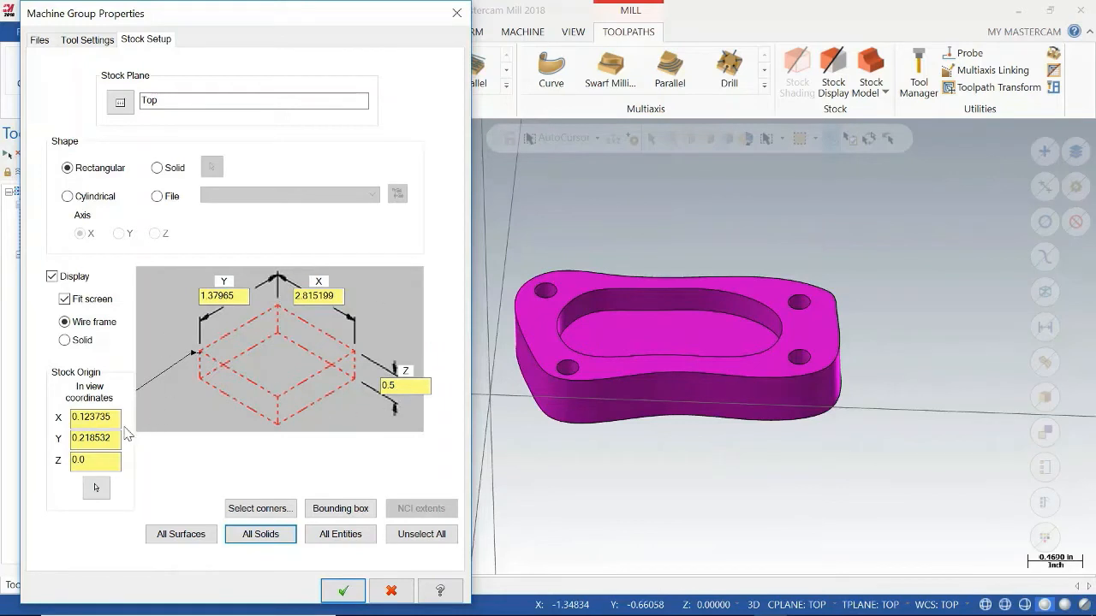
{"action": "left_click_drag", "start_coordinate": [119, 417], "coordinate": [67, 432]}
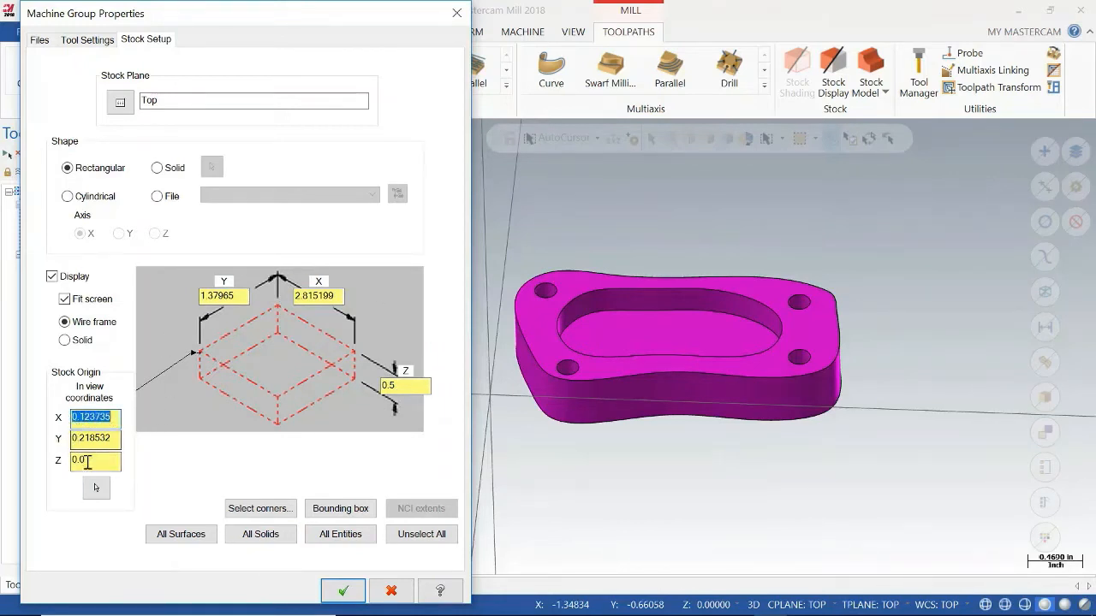
{"action": "type", "text": "0"}
{"action": "left_click_drag", "start_coordinate": [116, 439], "coordinate": [81, 442]}
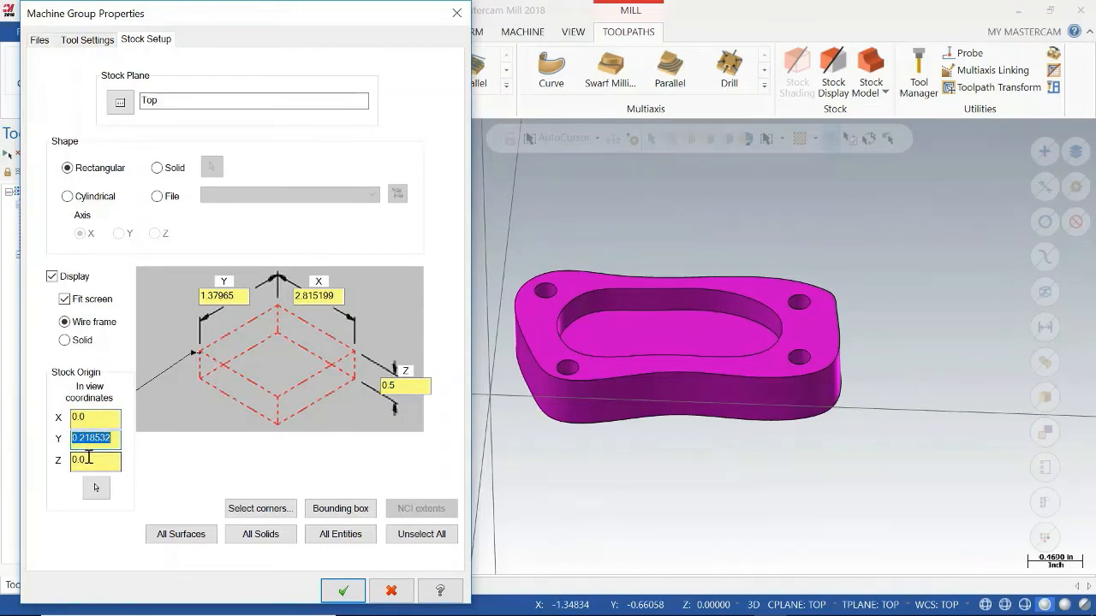
{"action": "type", "text": "0"}
Set the stock size to 2 in in Y and 3 in in X and apply the stock setup.
{"action": "left_click", "coordinate": [246, 296]}
{"action": "left_click_drag", "start_coordinate": [245, 296], "coordinate": [190, 302]}
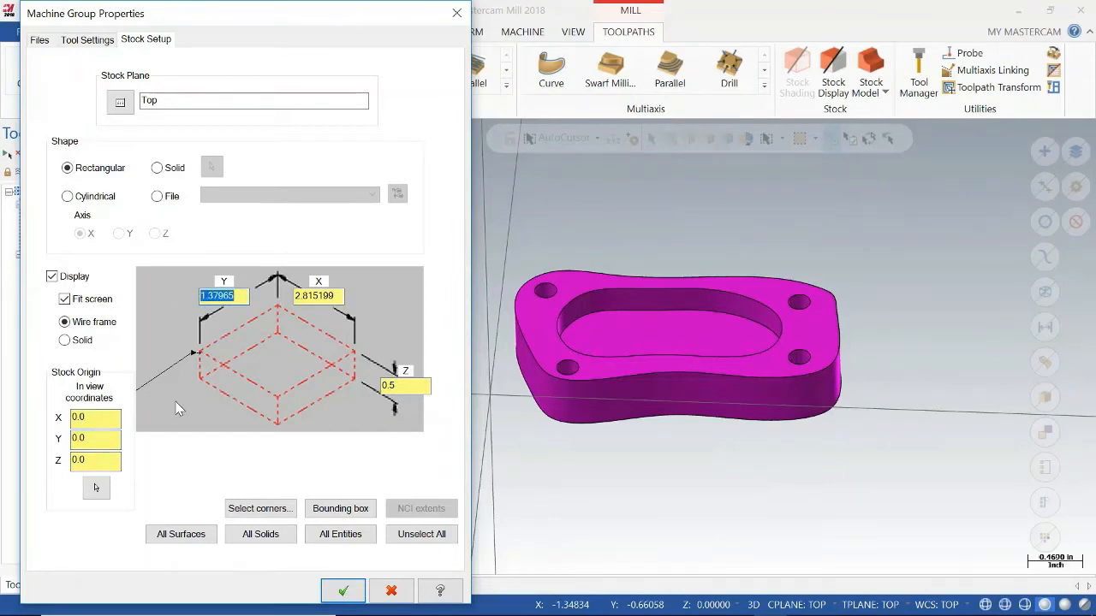
{"action": "type", "text": "2"}
{"action": "key", "text": "Tab"}
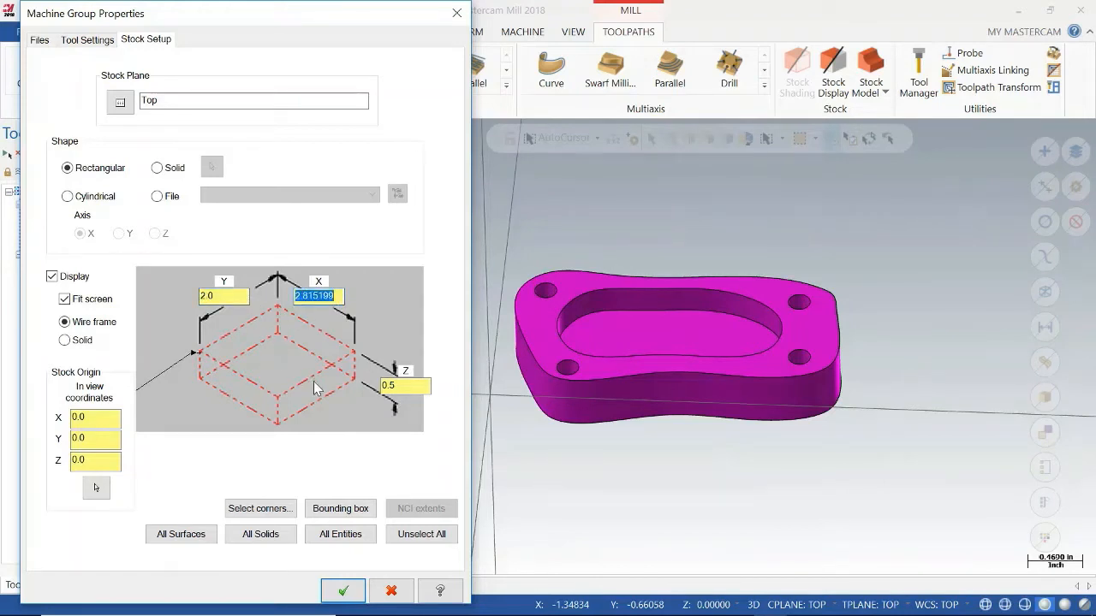
{"action": "type", "text": "3"}
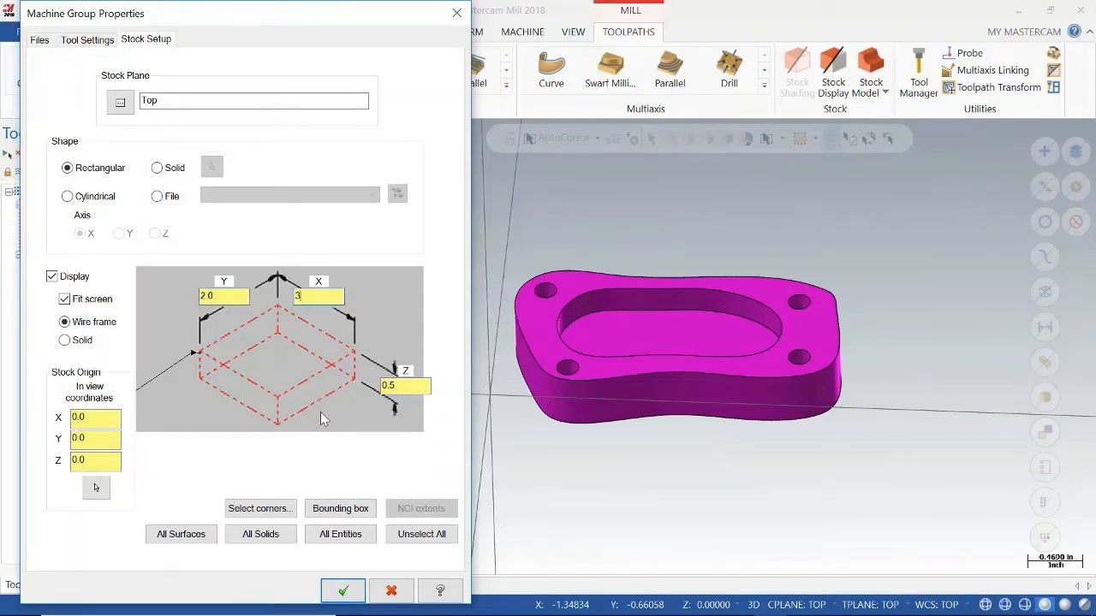
{"action": "left_click", "coordinate": [343, 592]}
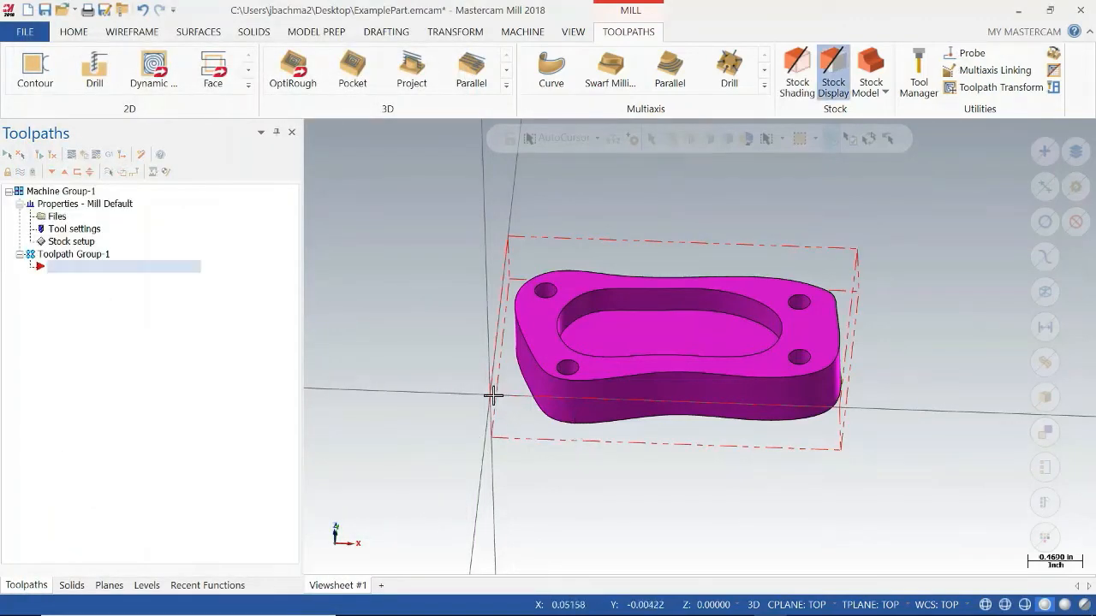
Enlarge the stock to 4 in in Y and increase its X length as well.
{"action": "middle_click_drag", "start_coordinate": [619, 494], "coordinate": [617, 544]}
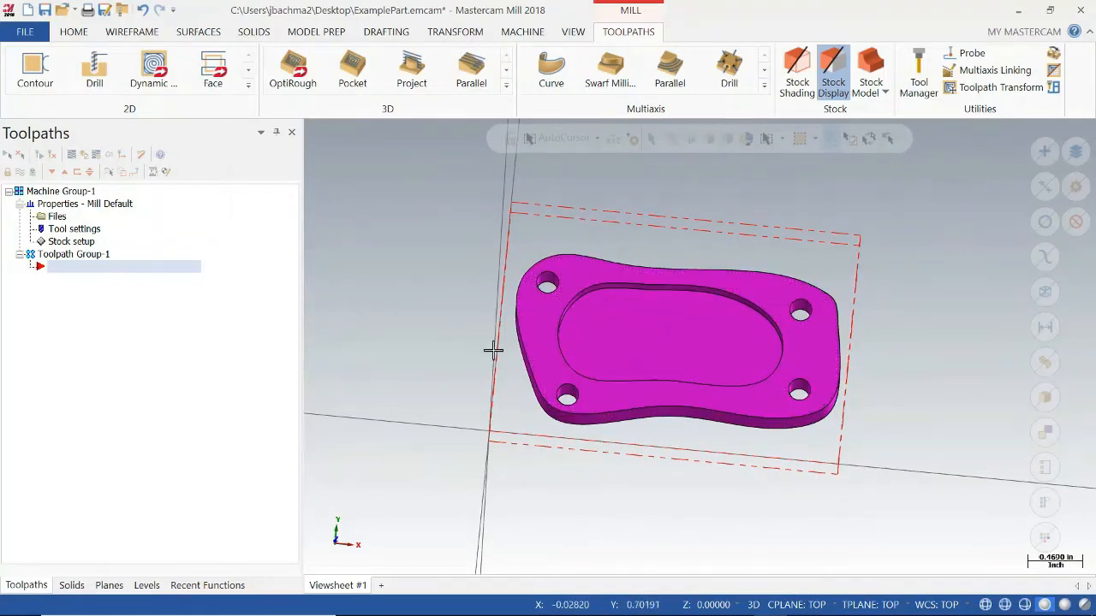
{"action": "left_click", "coordinate": [77, 244]}
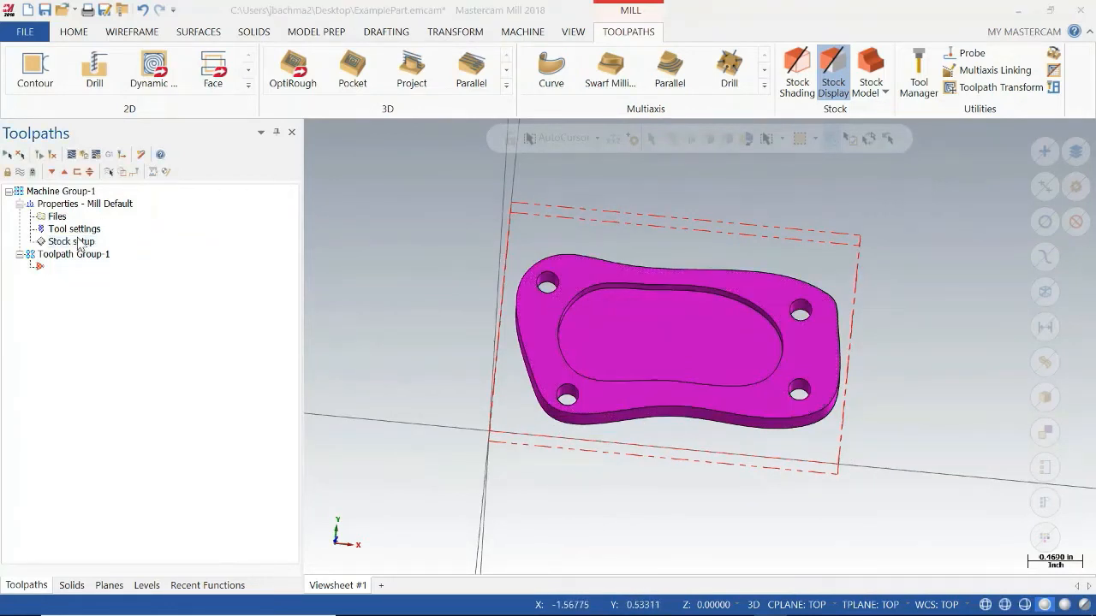
{"action": "left_click_drag", "start_coordinate": [232, 297], "coordinate": [185, 300]}
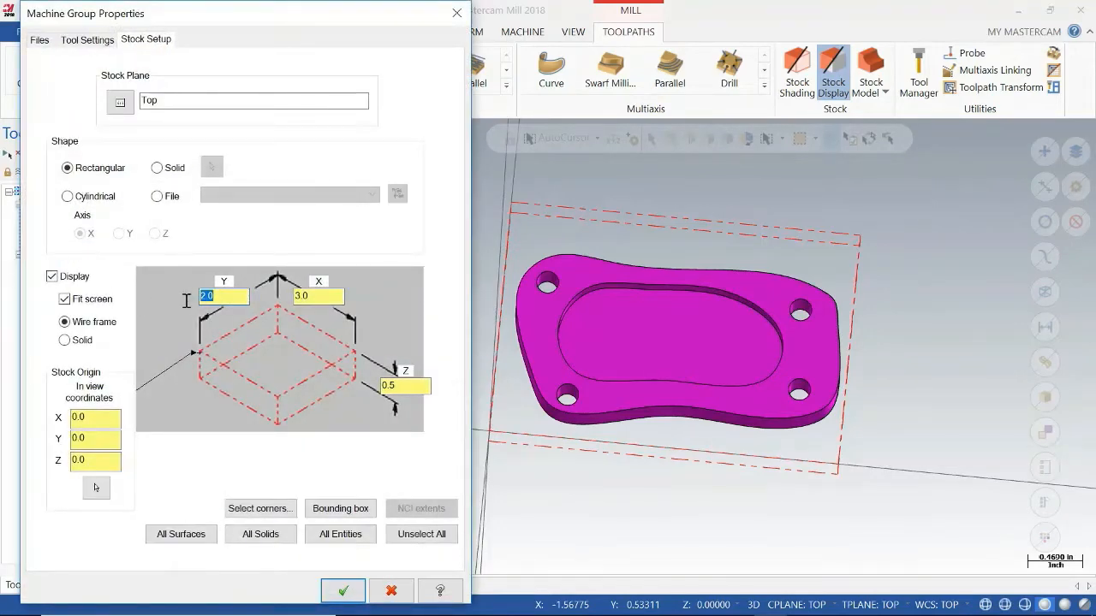
{"action": "type", "text": "4.0"}
{"action": "left_click_drag", "start_coordinate": [325, 296], "coordinate": [276, 295]}
{"action": "left_click", "coordinate": [342, 591]}
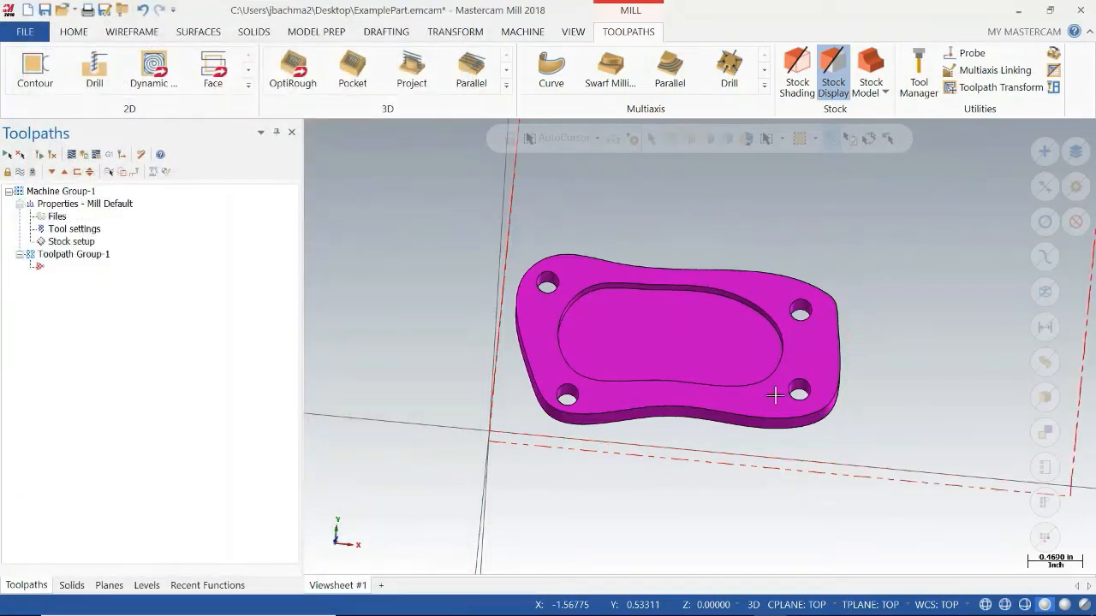
Translate the solid part about 0.601 in in X and 0.370 in in Y to move it inside the stock outline.
{"action": "scroll", "coordinate": [846, 354], "scroll_direction": "down", "scroll_amount": 2}
{"action": "scroll", "coordinate": [846, 354], "scroll_direction": "down", "scroll_amount": 3}
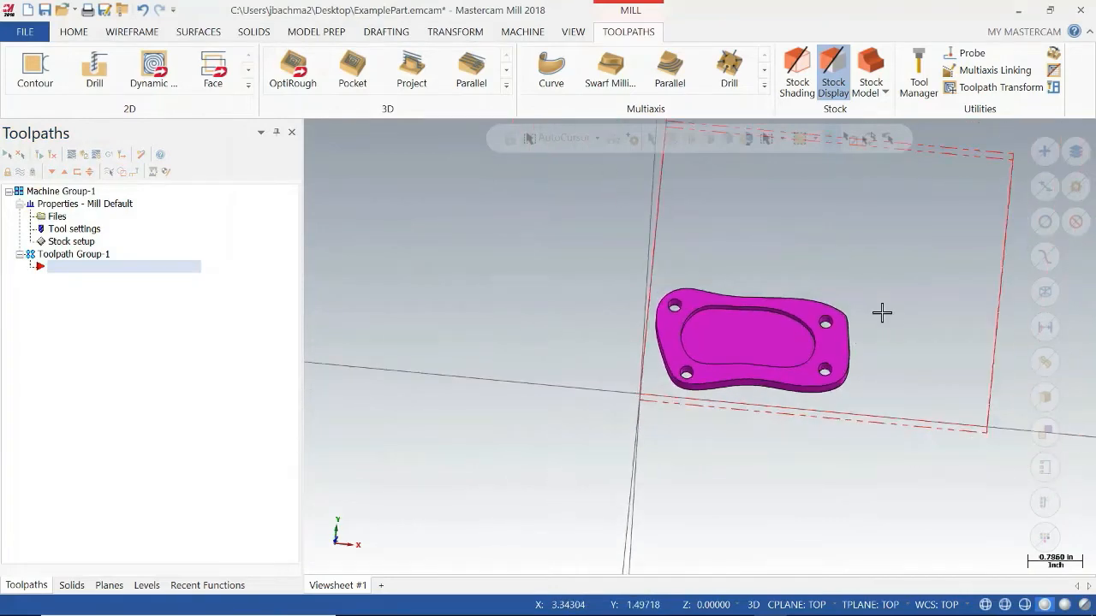
{"action": "left_click", "coordinate": [455, 32]}
{"action": "left_click", "coordinate": [72, 68]}
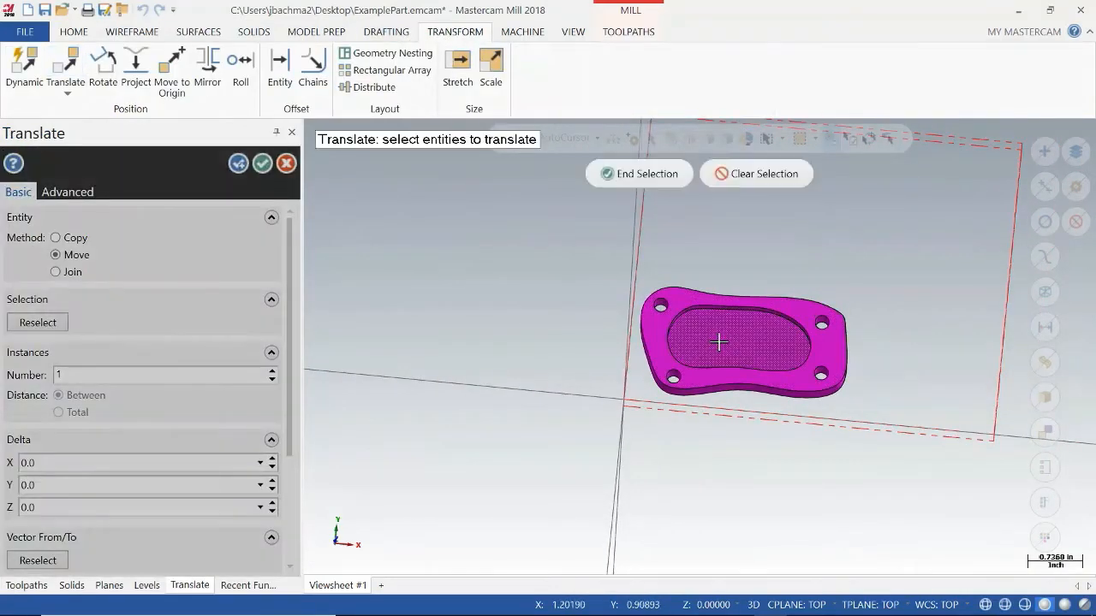
{"action": "left_click", "coordinate": [722, 338]}
{"action": "left_click", "coordinate": [641, 174]}
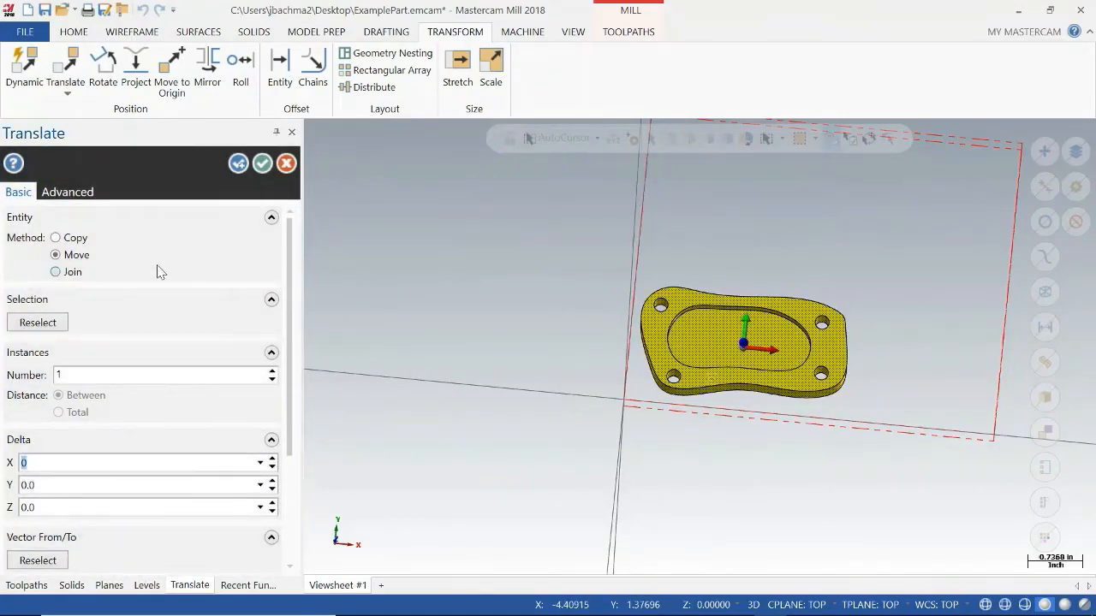
{"action": "left_click", "coordinate": [782, 348]}
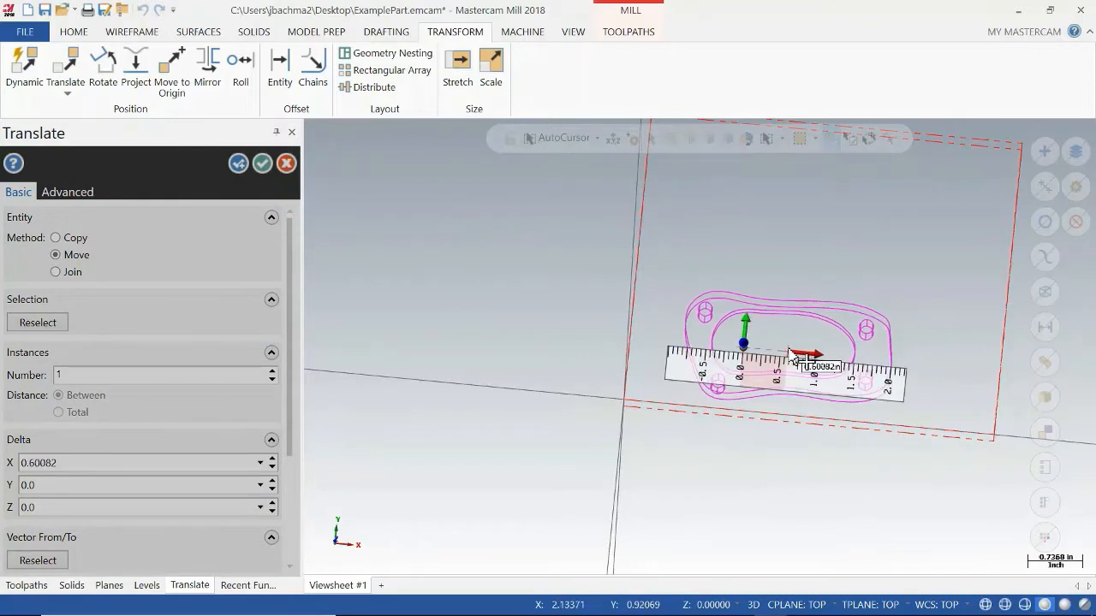
{"action": "left_click", "coordinate": [795, 354]}
{"action": "left_click", "coordinate": [747, 326]}
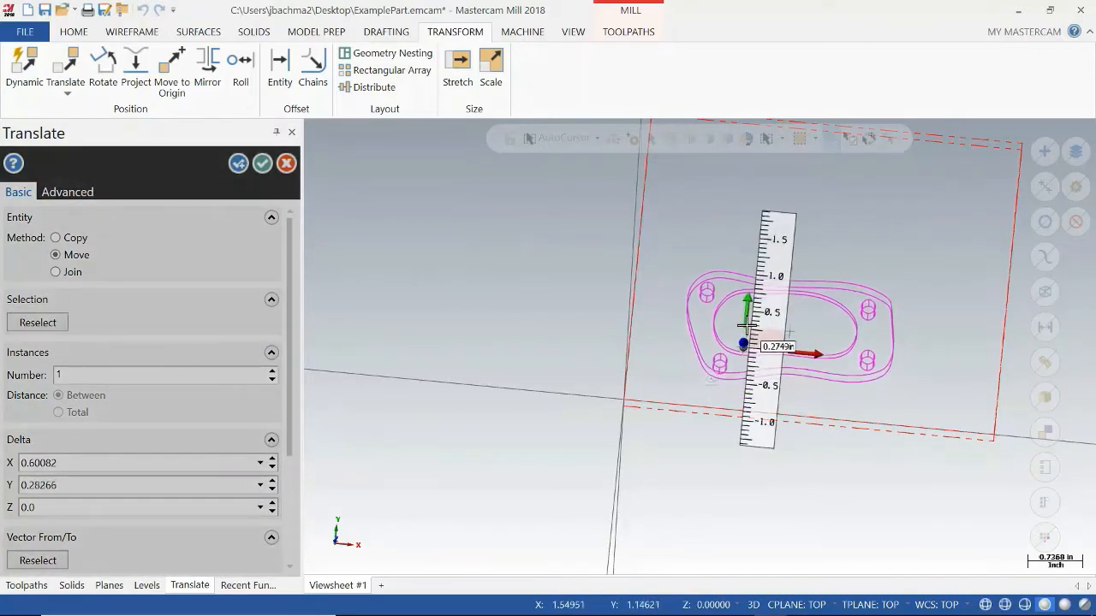
{"action": "left_click", "coordinate": [789, 325]}
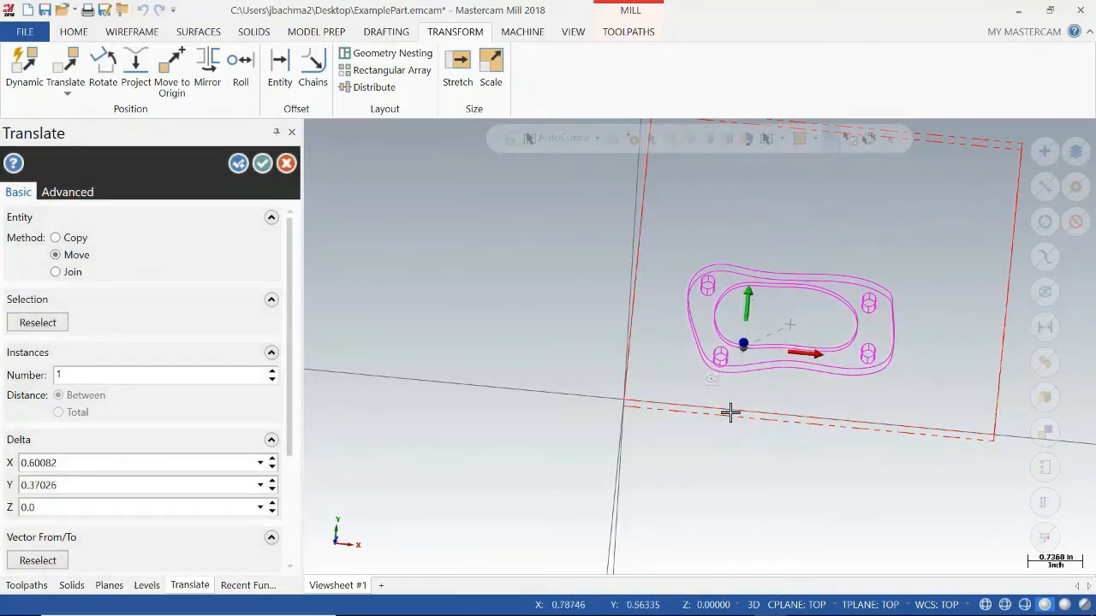
{"action": "left_click", "coordinate": [262, 164]}
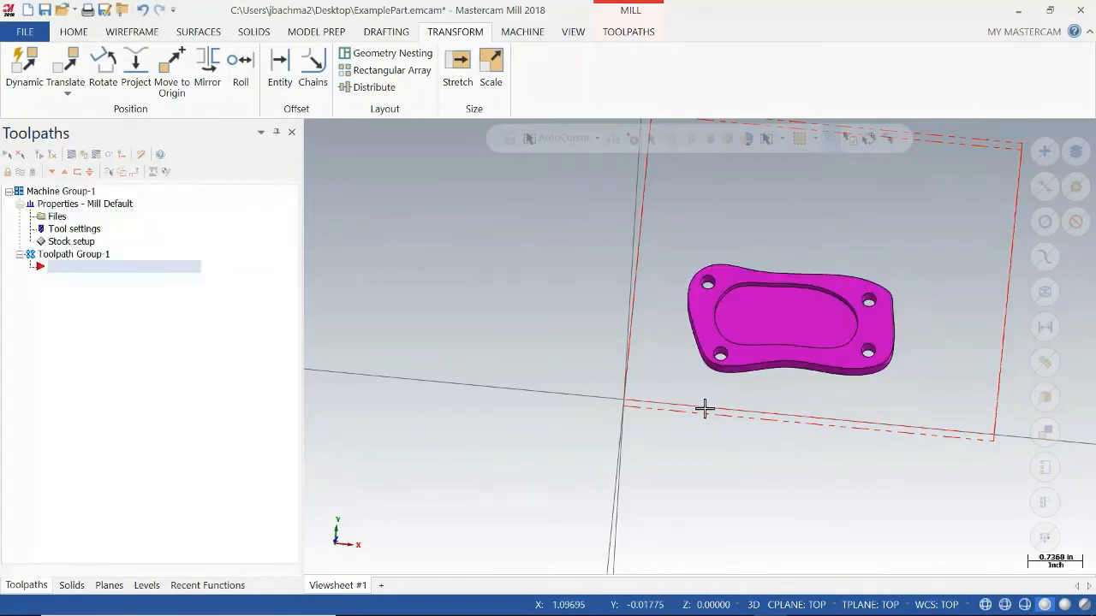
Examine the part's position within the stock outline and relative to the origin from several angles.
{"action": "mouse_move", "coordinate": [834, 408]}
{"action": "middle_mouse_down"}
{"action": "mouse_move", "coordinate": [861, 391]}
{"action": "mouse_move", "coordinate": [834, 409]}
{"action": "middle_mouse_up"}
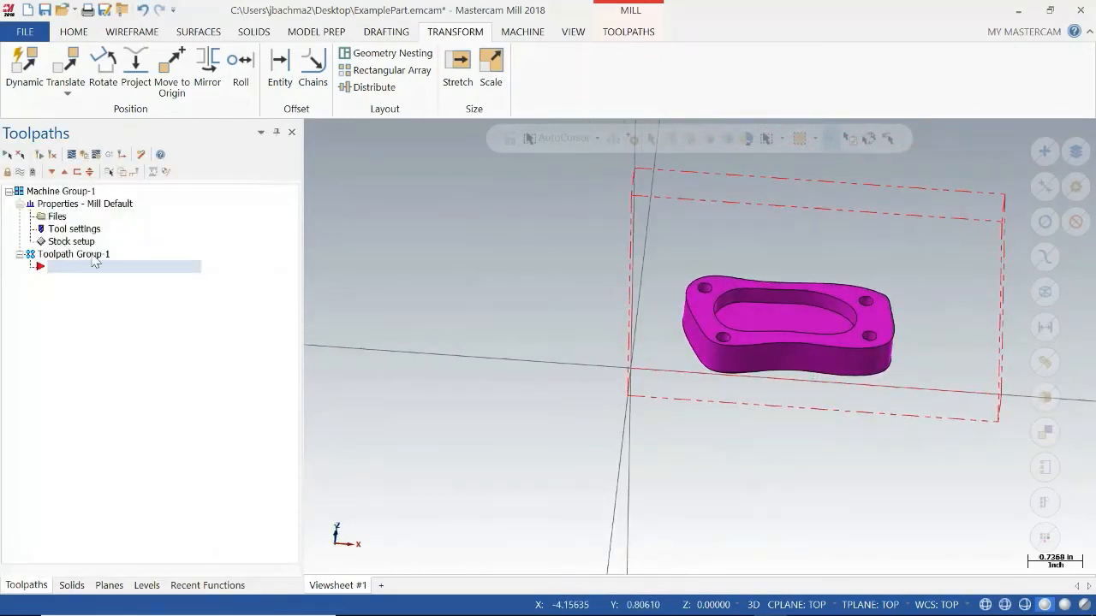
{"action": "middle_click_drag", "start_coordinate": [778, 367], "coordinate": [756, 399]}
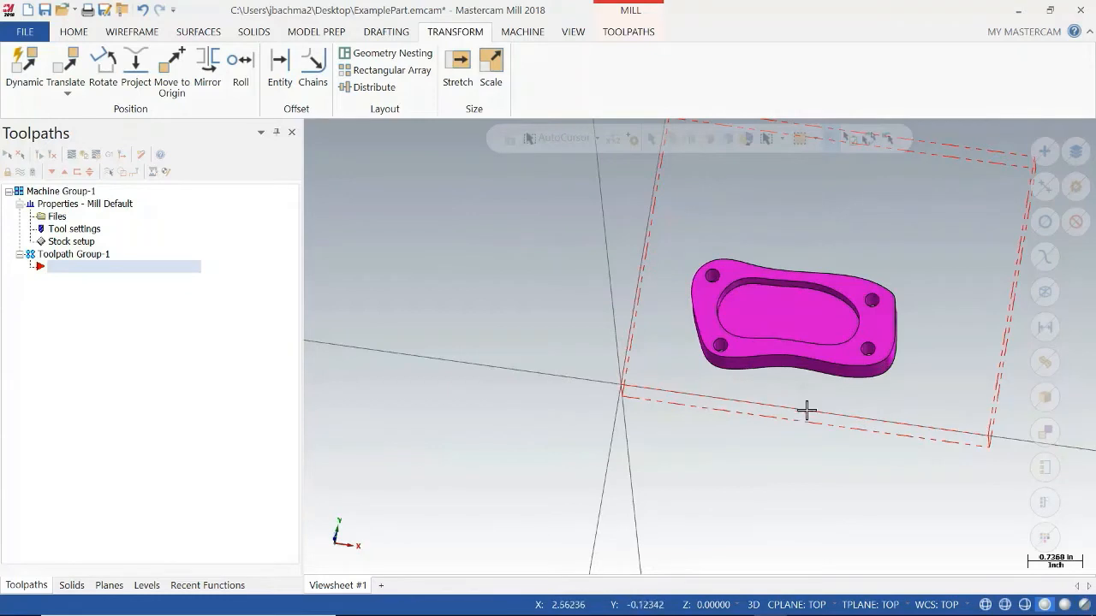
{"action": "middle_click_drag", "start_coordinate": [807, 411], "coordinate": [719, 325]}
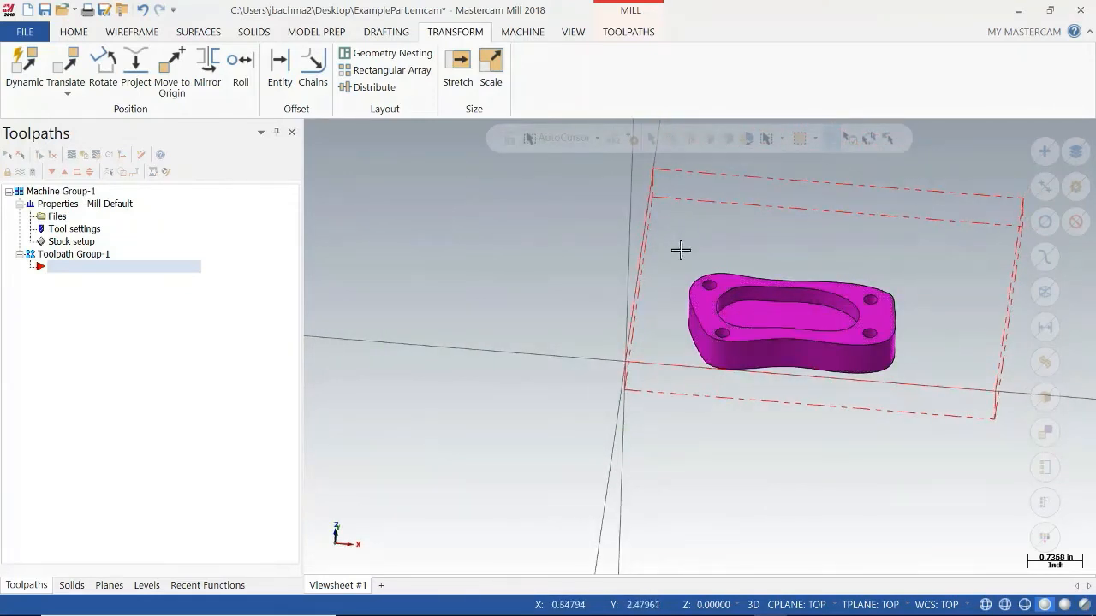
{"action": "middle_click_drag", "start_coordinate": [795, 373], "coordinate": [767, 386]}
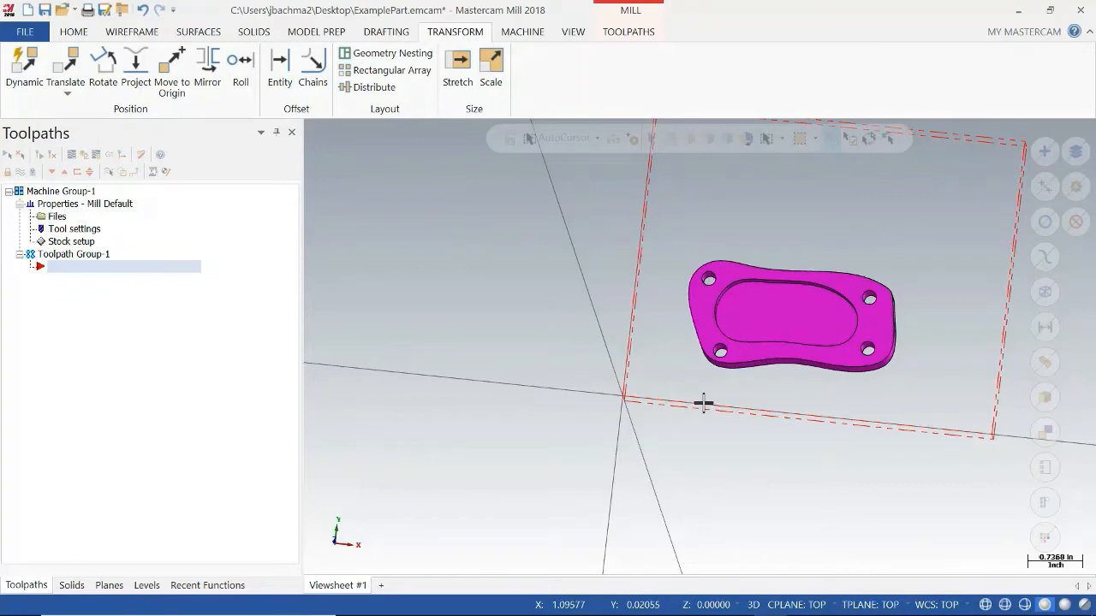
{"action": "middle_click_drag", "start_coordinate": [819, 445], "coordinate": [834, 401]}
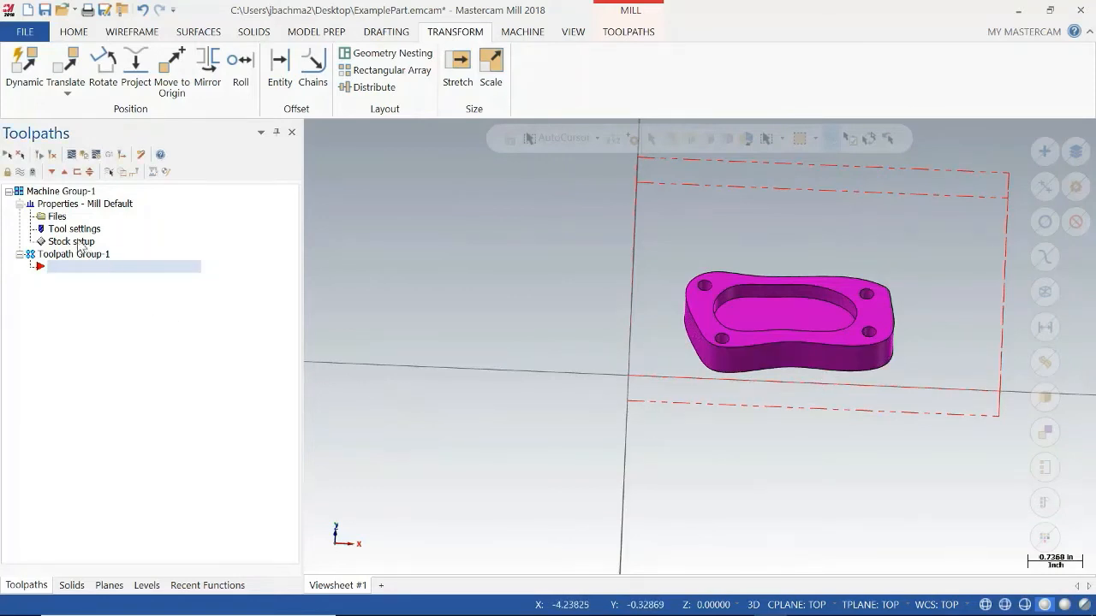
{"action": "middle_click_drag", "start_coordinate": [734, 468], "coordinate": [740, 432]}
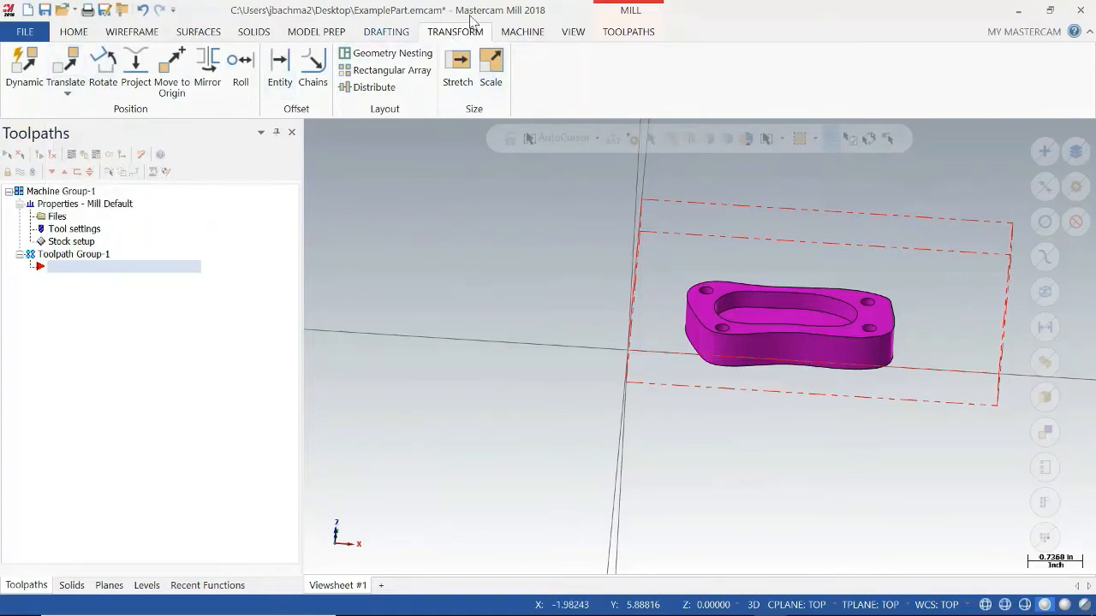
Start a 2D Pocket toolpath on the edge loop of the pocket's floor and accept it with the chain direction reversed.
{"action": "left_click", "coordinate": [522, 32]}
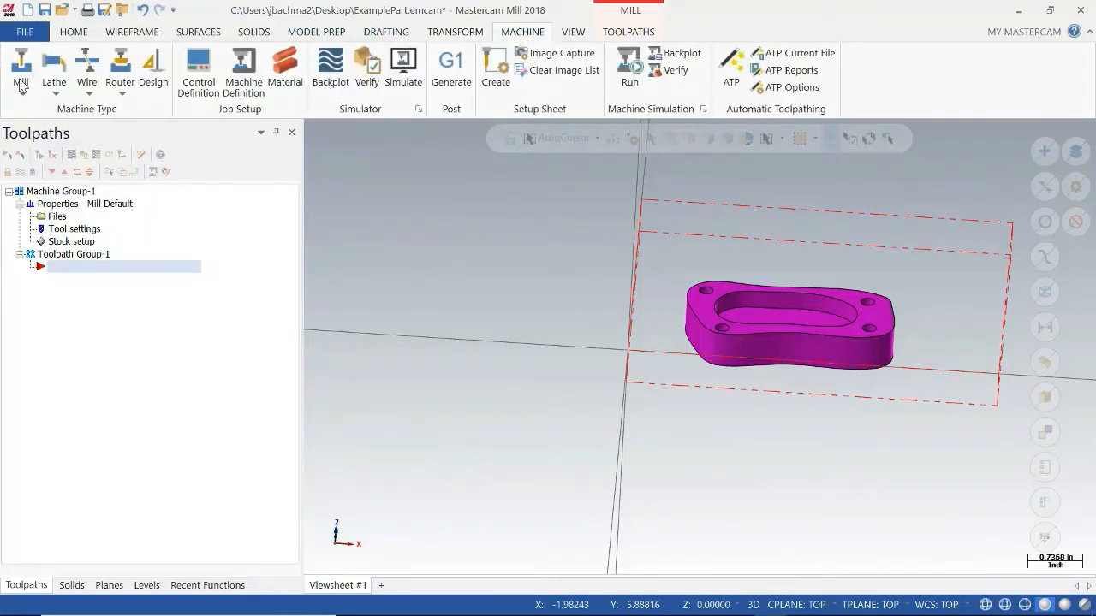
{"action": "left_click", "coordinate": [644, 34]}
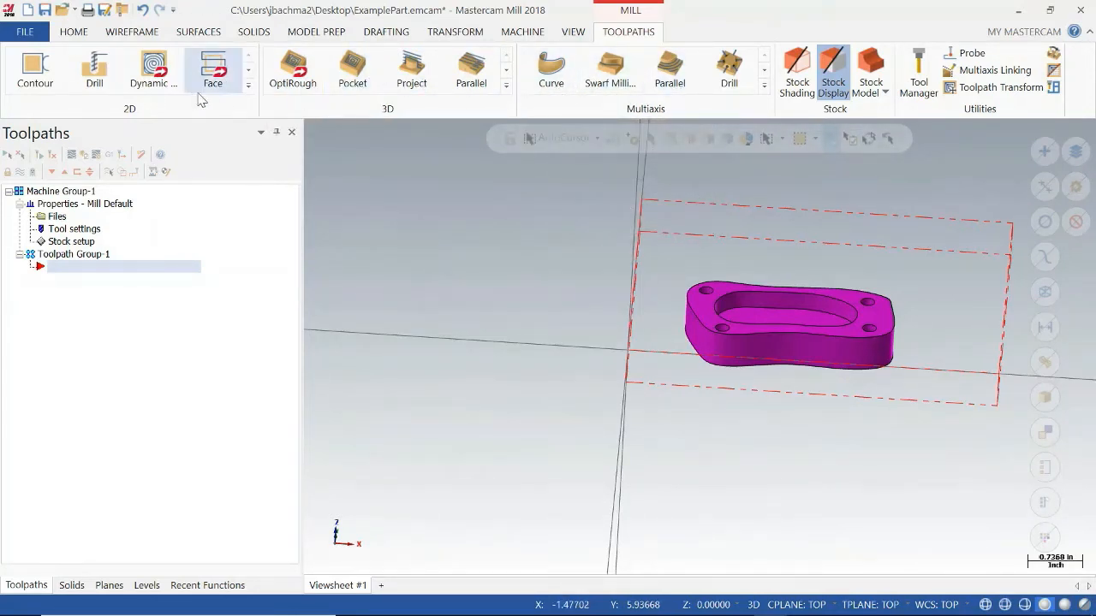
{"action": "left_click", "coordinate": [248, 86]}
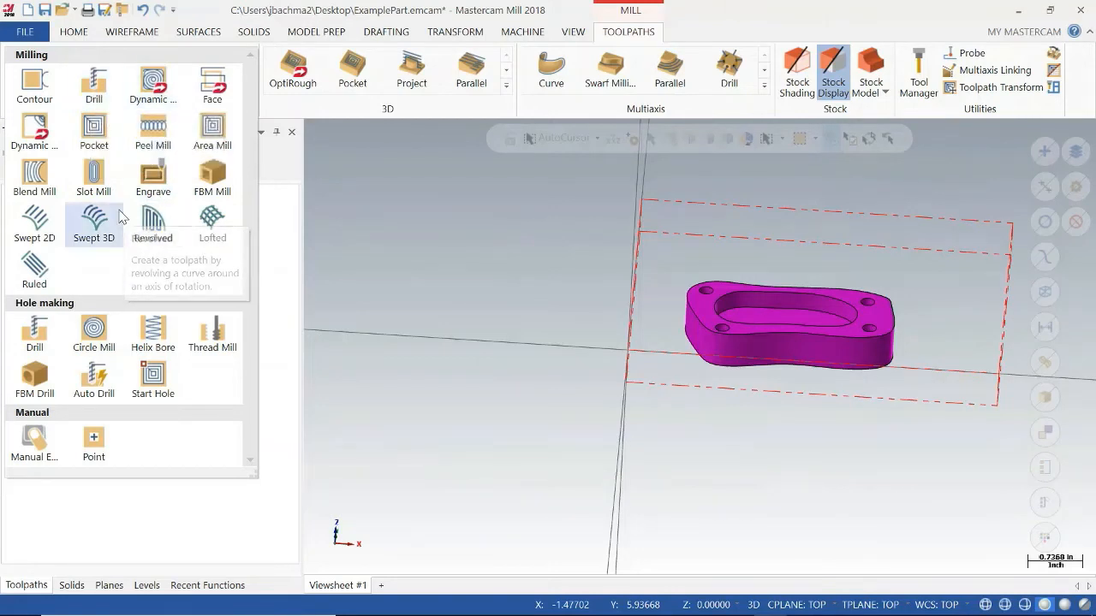
{"action": "left_click", "coordinate": [94, 128]}
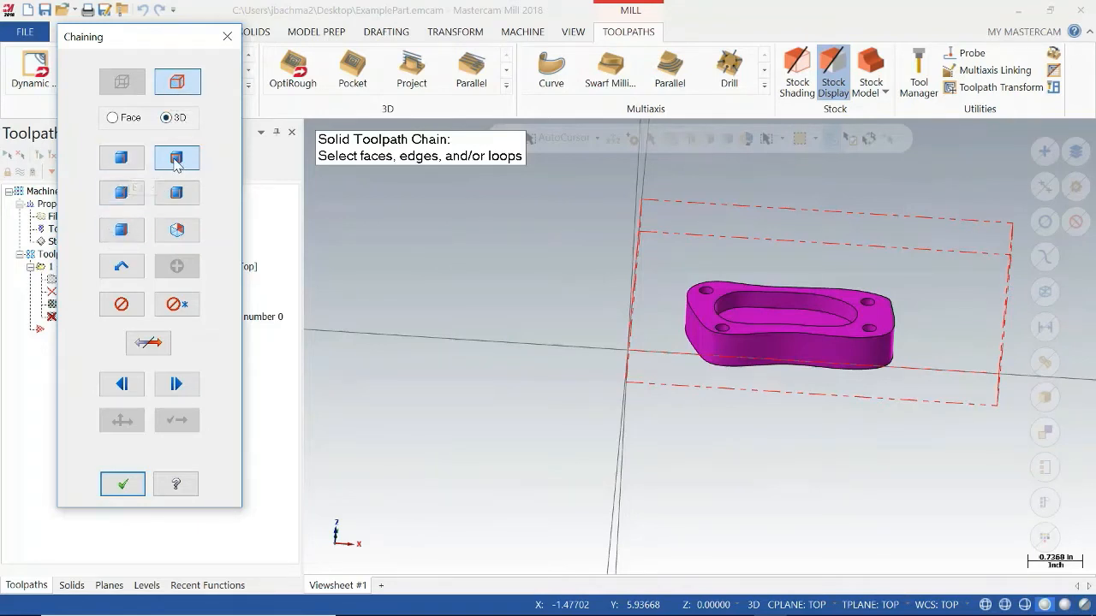
{"action": "left_click", "coordinate": [121, 191]}
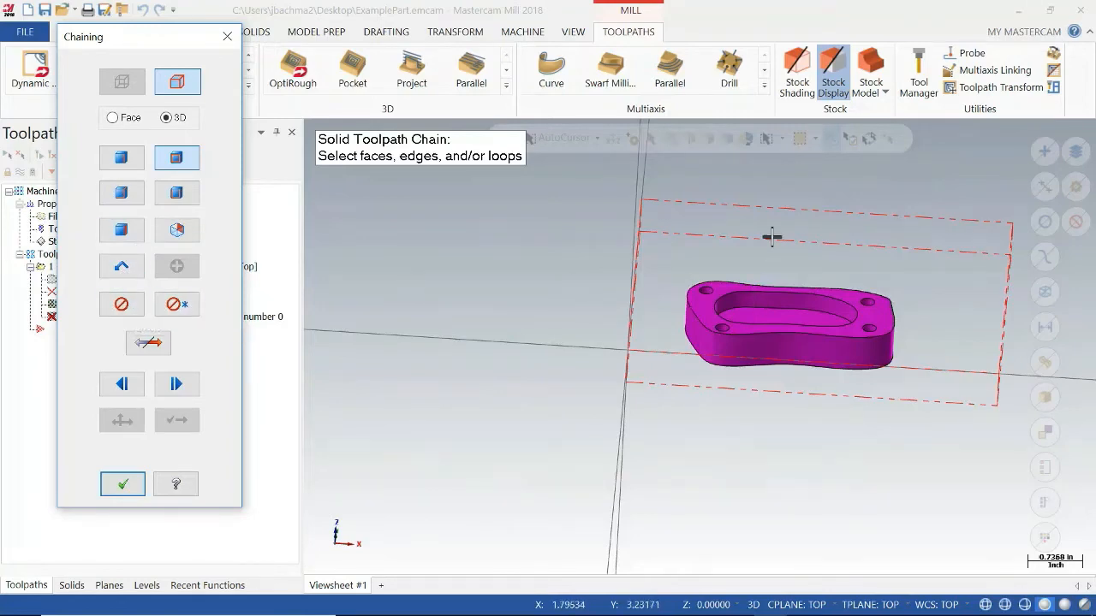
{"action": "middle_click_drag", "start_coordinate": [773, 237], "coordinate": [765, 274]}
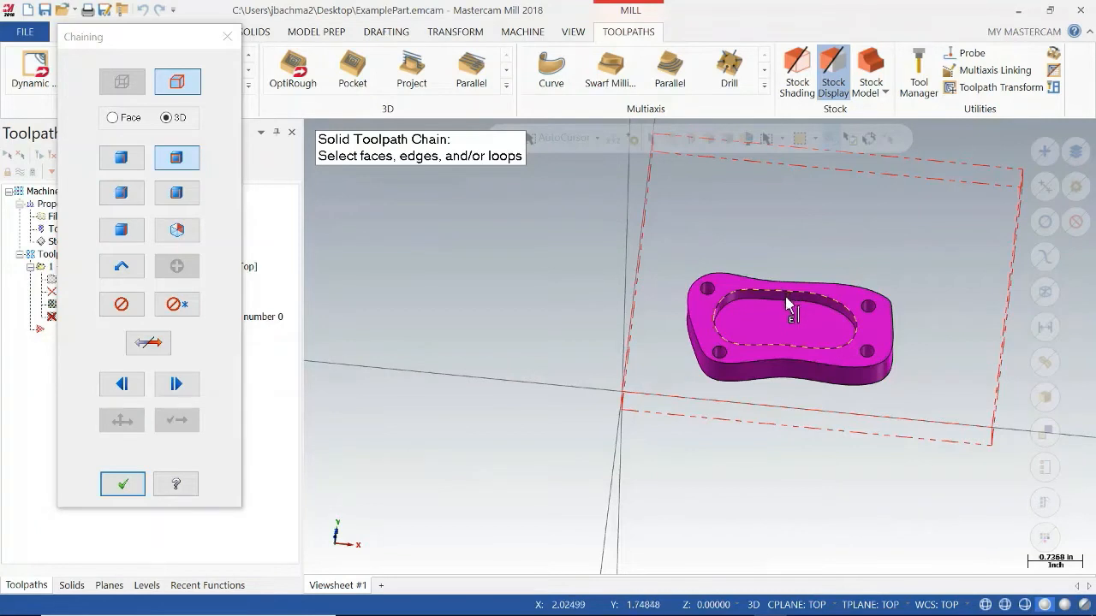
{"action": "left_click", "coordinate": [787, 308]}
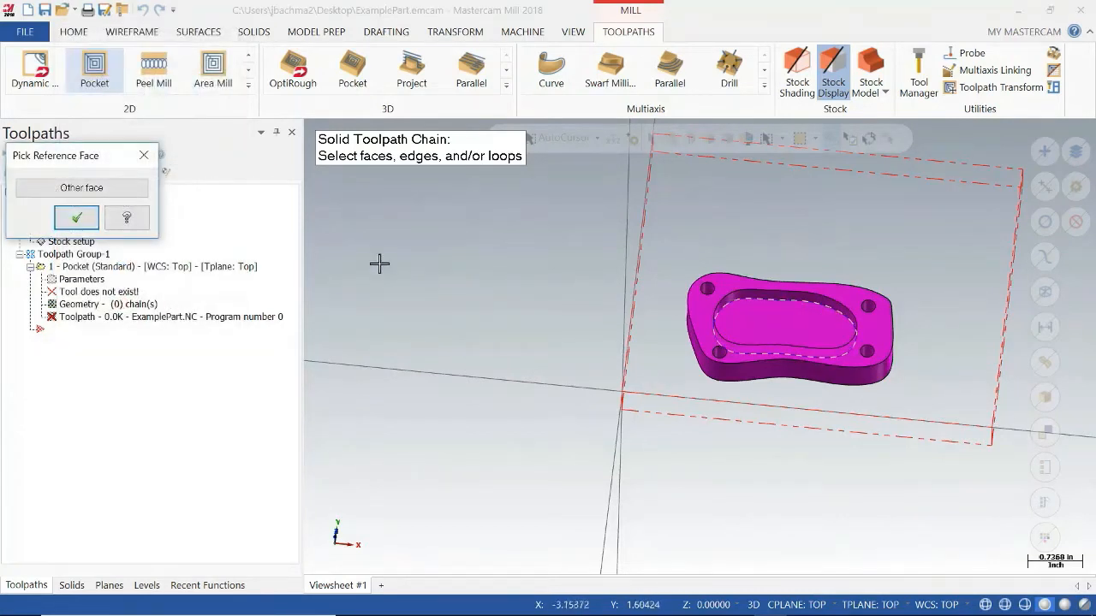
{"action": "left_click", "coordinate": [88, 220]}
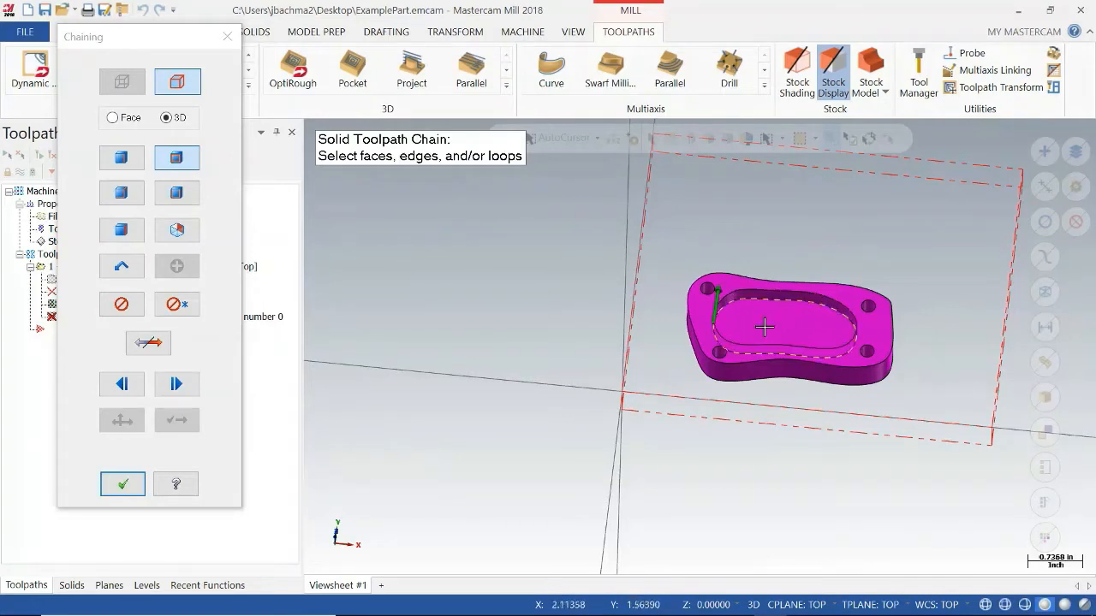
{"action": "left_click", "coordinate": [149, 343]}
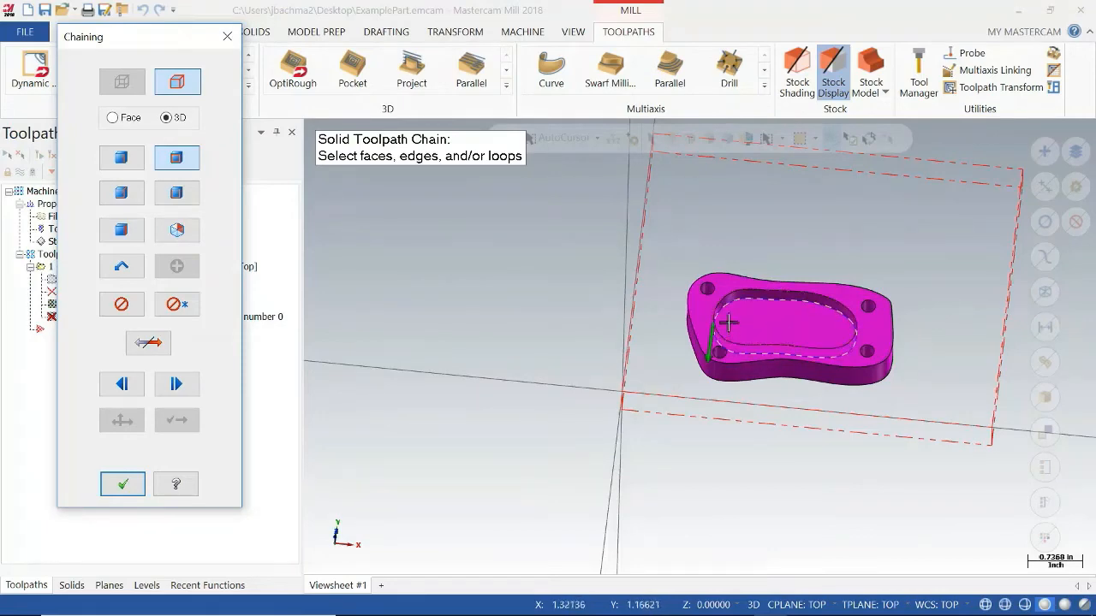
{"action": "left_click", "coordinate": [122, 484]}
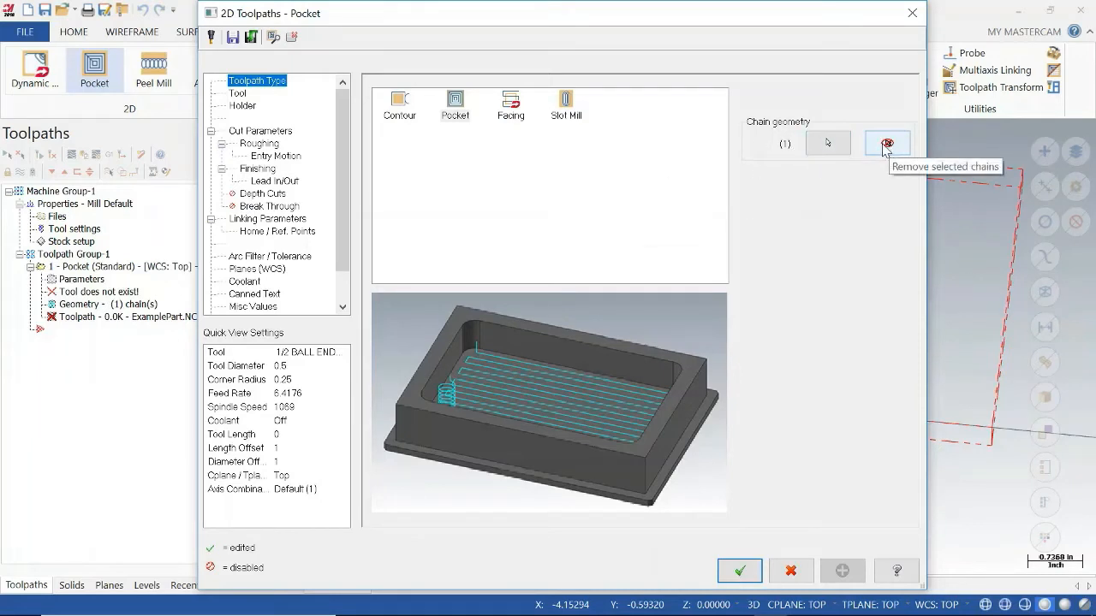
Filter the tool library to flat endmills only and choose the 1/2 FLAT ENDMILL for the pocket toolpath.
{"action": "left_click", "coordinate": [238, 93]}
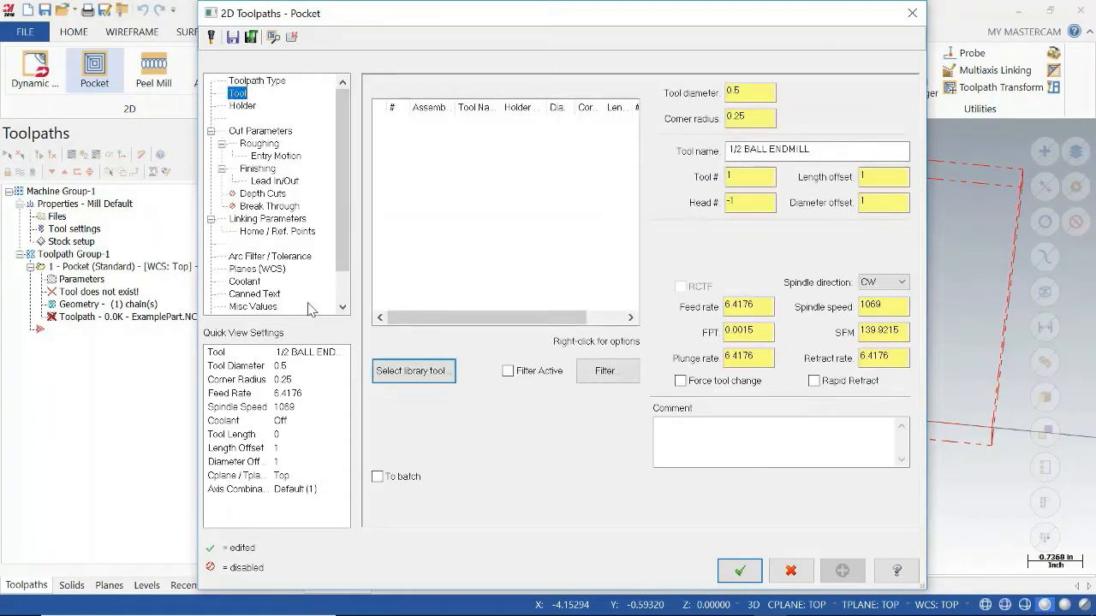
{"action": "left_click", "coordinate": [401, 371]}
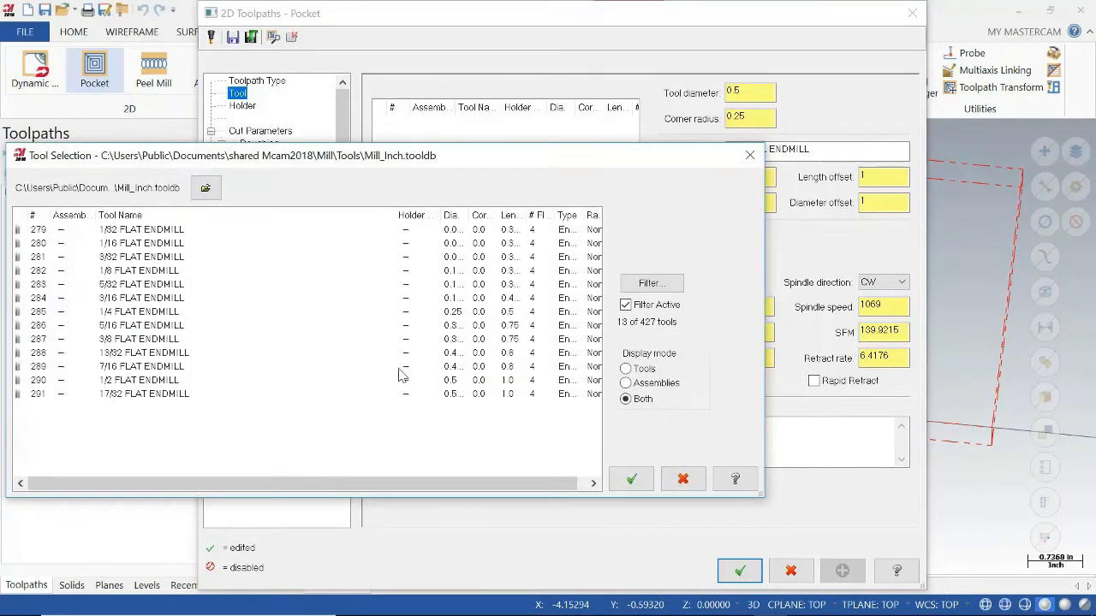
{"action": "left_click", "coordinate": [650, 282]}
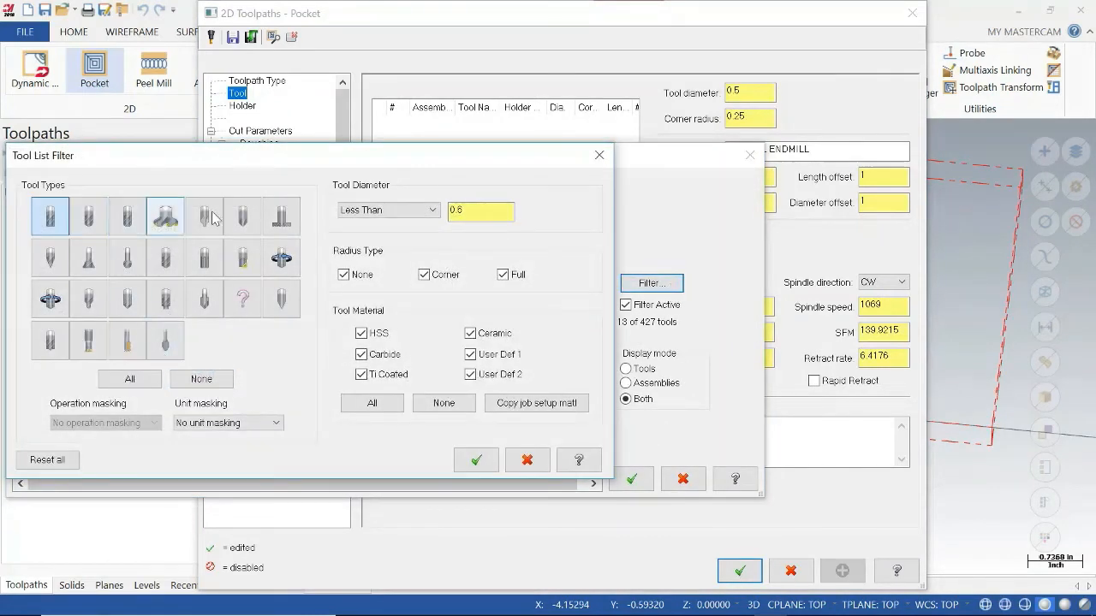
{"action": "left_click", "coordinate": [233, 379]}
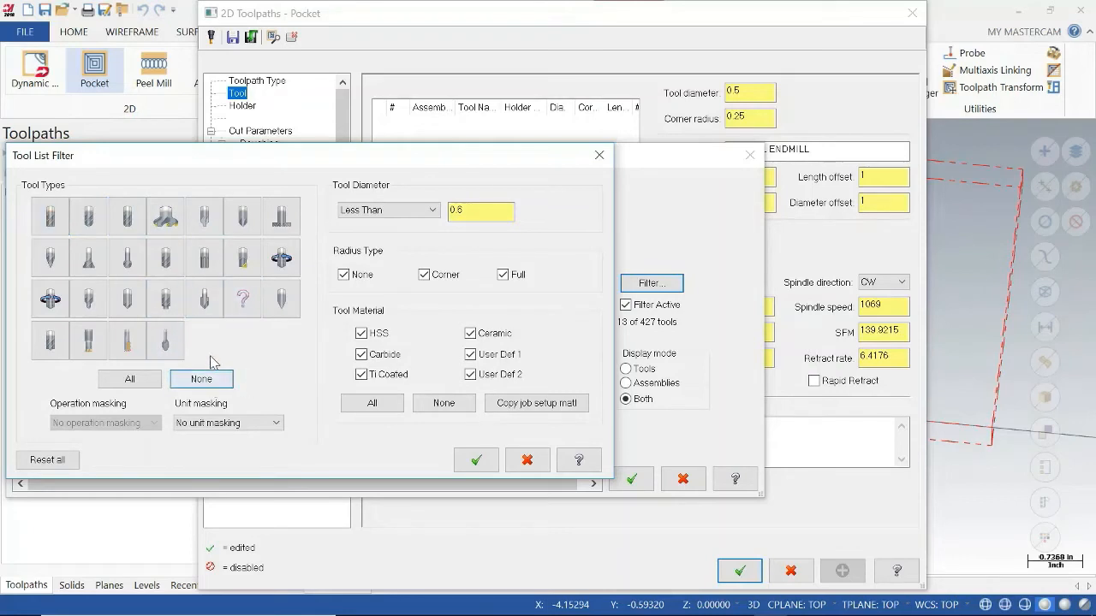
{"action": "left_click", "coordinate": [50, 215]}
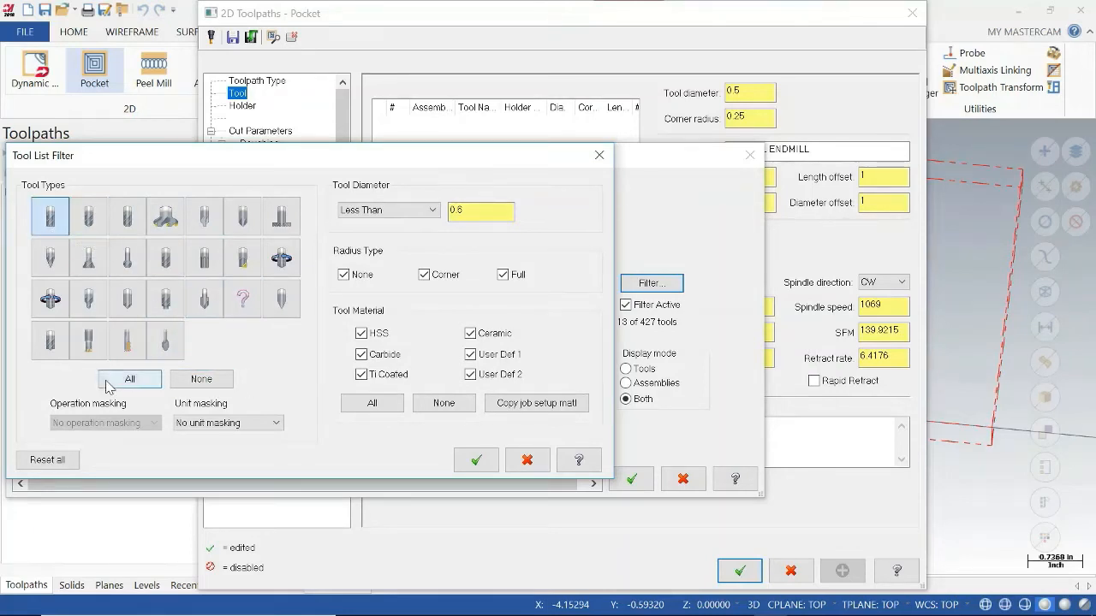
{"action": "left_click", "coordinate": [428, 211]}
{"action": "left_click", "coordinate": [428, 212]}
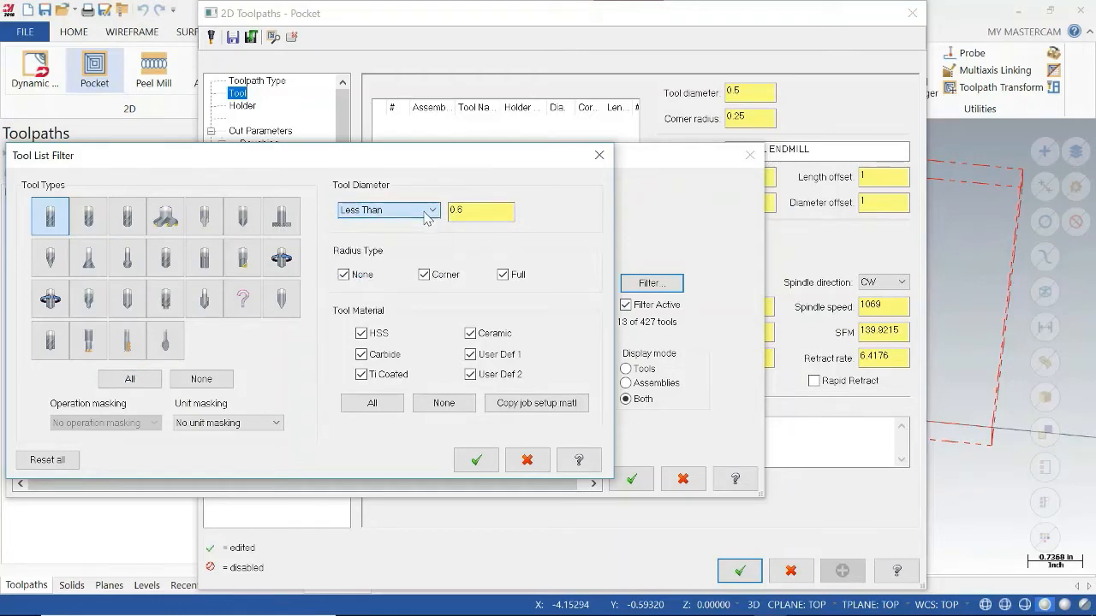
{"action": "left_click", "coordinate": [476, 462]}
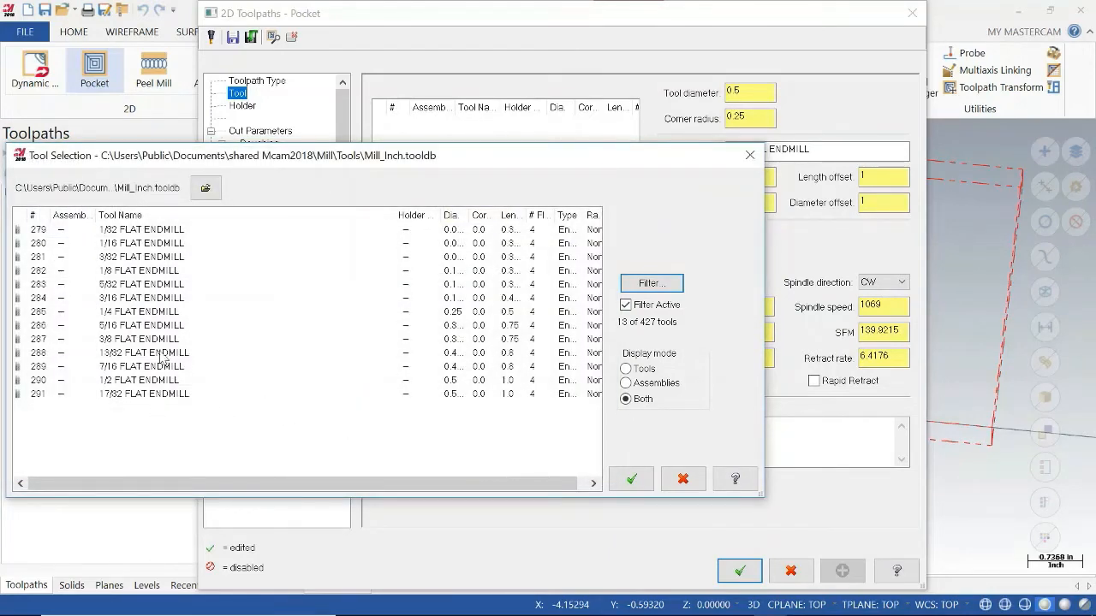
{"action": "left_click", "coordinate": [146, 381]}
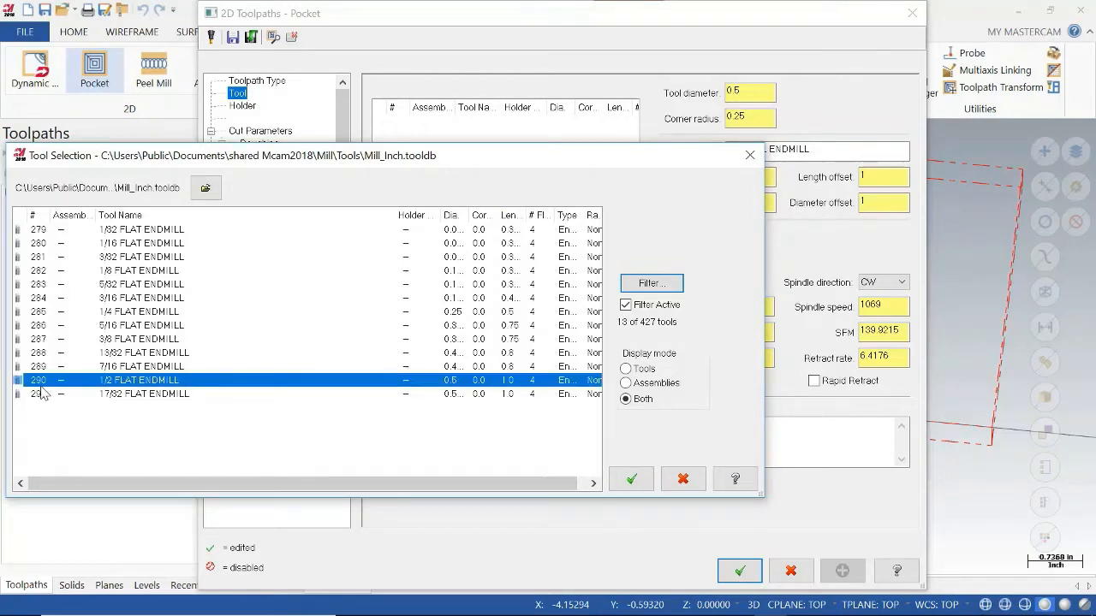
{"action": "left_click", "coordinate": [630, 479]}
Enable rapid retract for the pocket tool and set its feed rate to 10.
{"action": "left_click", "coordinate": [732, 177]}
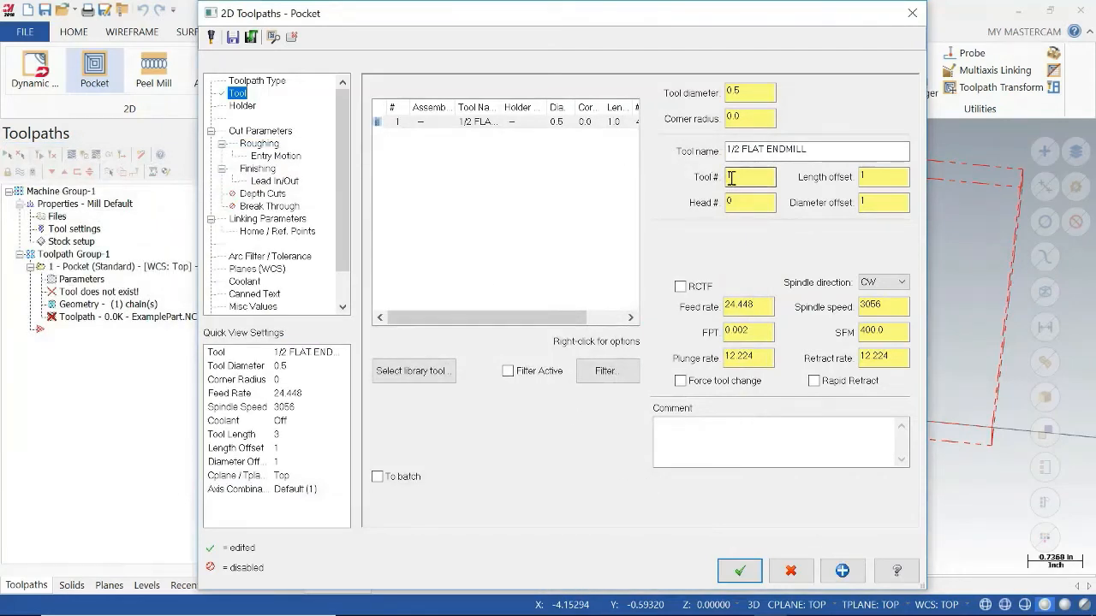
{"action": "left_click", "coordinate": [882, 176]}
{"action": "left_click", "coordinate": [890, 330]}
{"action": "left_click", "coordinate": [872, 305]}
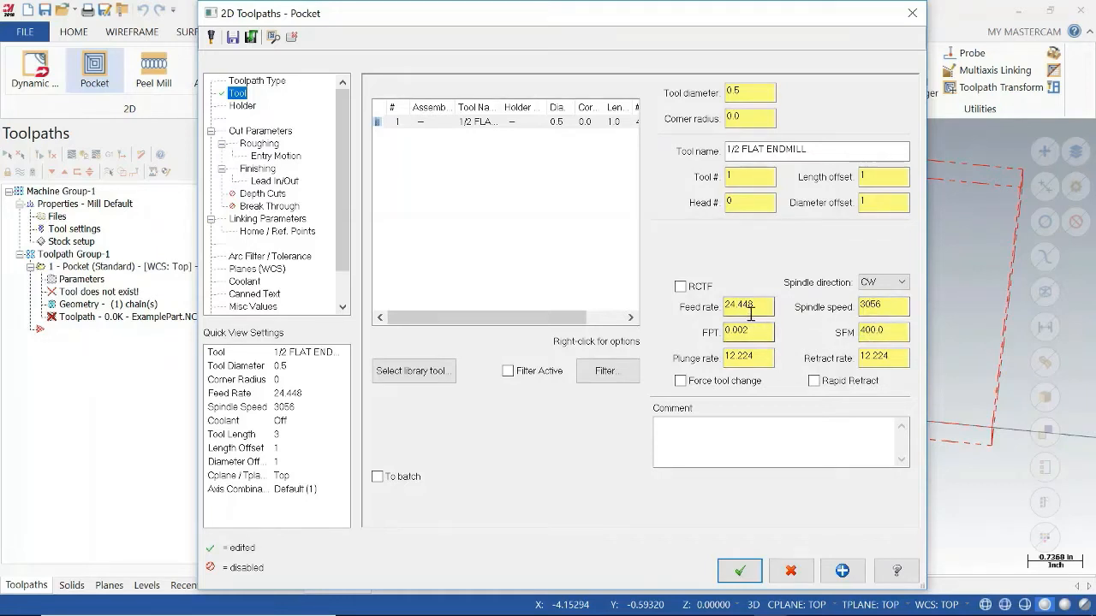
{"action": "left_click", "coordinate": [814, 380]}
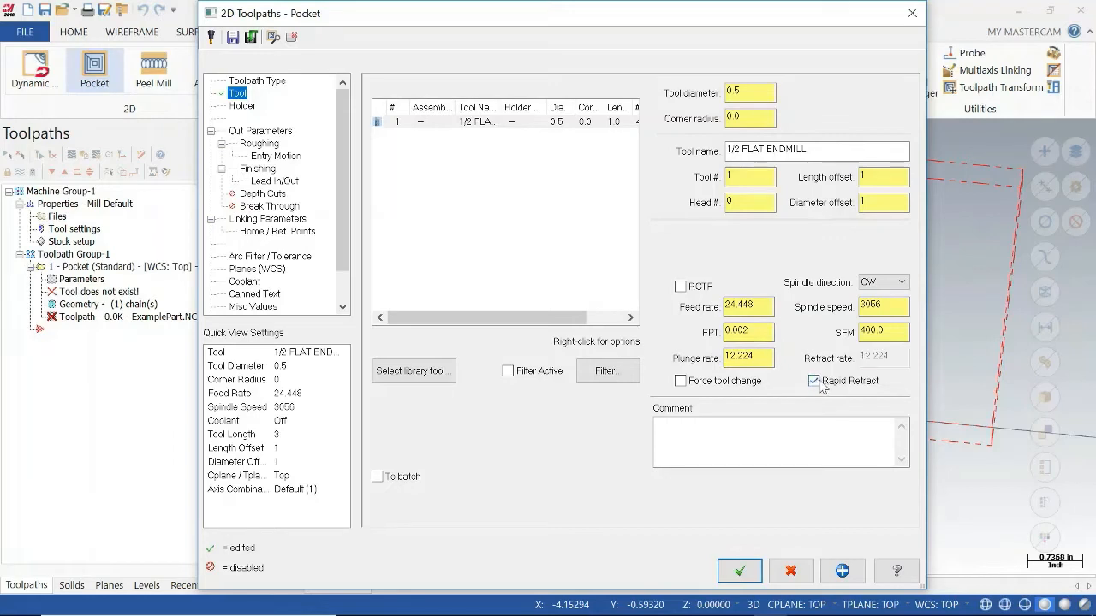
{"action": "left_click", "coordinate": [763, 307]}
{"action": "left_click_drag", "start_coordinate": [745, 308], "coordinate": [721, 306]}
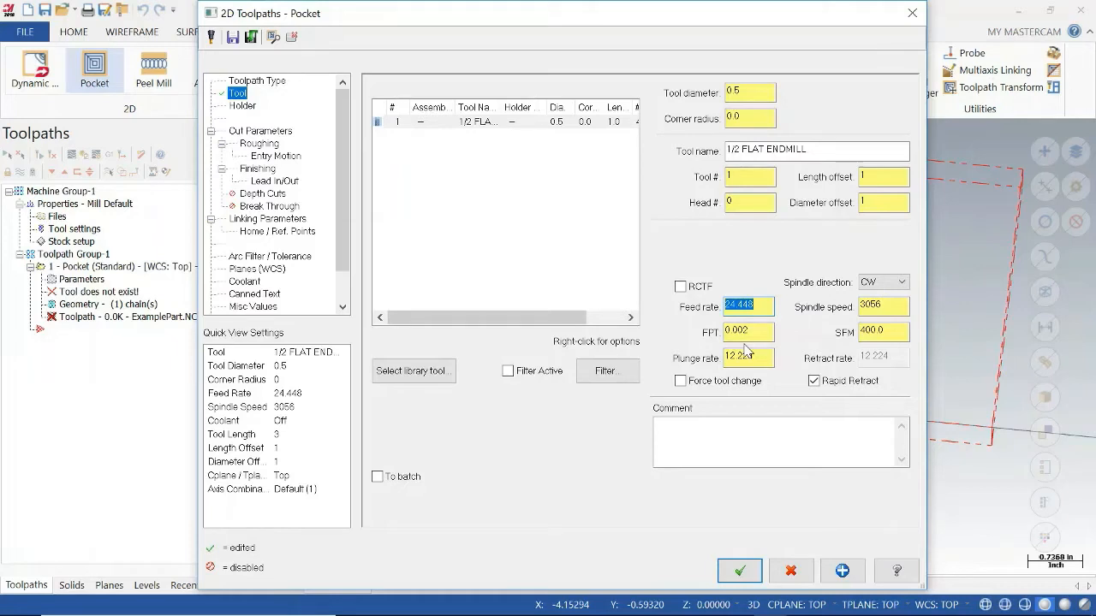
{"action": "type", "text": "10"}
{"action": "key", "text": "Tab"}
{"action": "type", "text": "0.0008"}
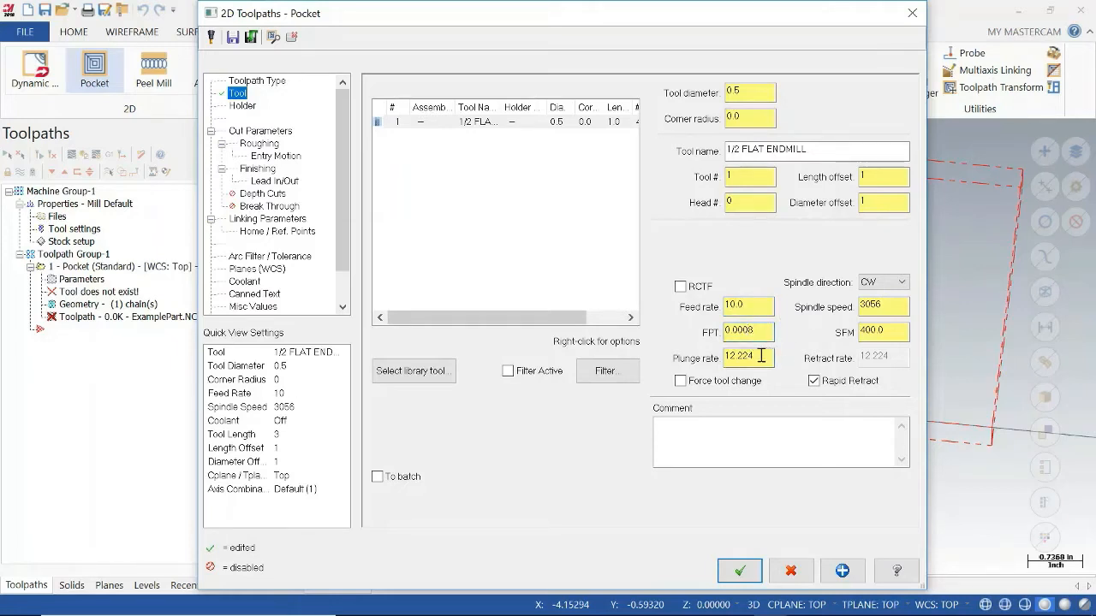
Set the pocket tool's plunge rate to 1.
{"action": "left_click_drag", "start_coordinate": [761, 355], "coordinate": [707, 358]}
{"action": "type", "text": "1"}
{"action": "left_click", "coordinate": [756, 333]}
{"action": "left_click", "coordinate": [739, 389]}
Set the pocket's stock to leave on walls and floors to 0.0 in the cut parameters.
{"action": "left_click", "coordinate": [274, 131]}
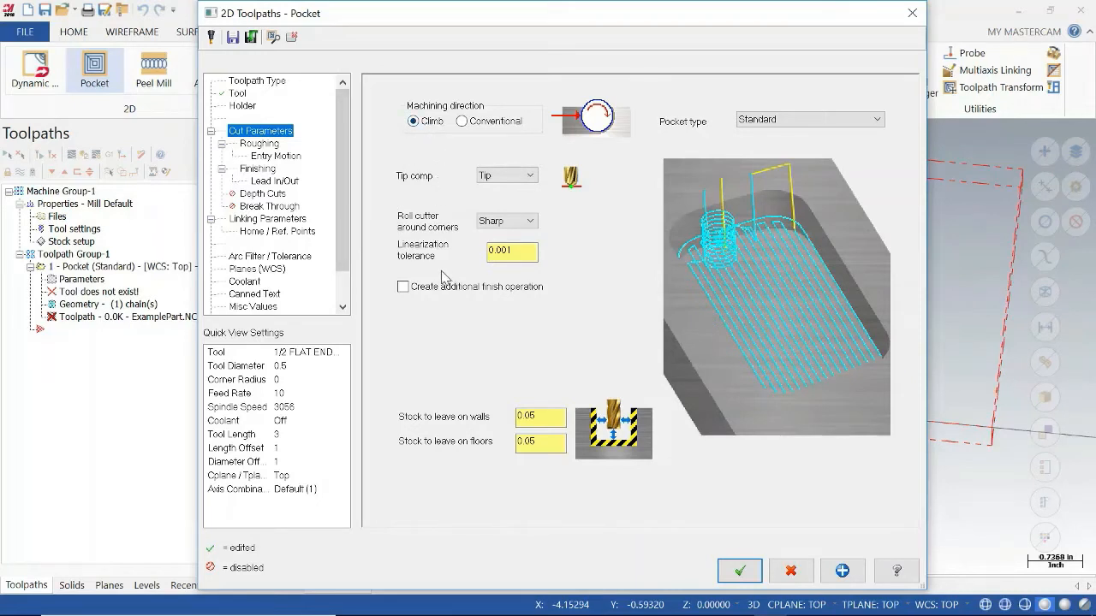
{"action": "left_click", "coordinate": [520, 177]}
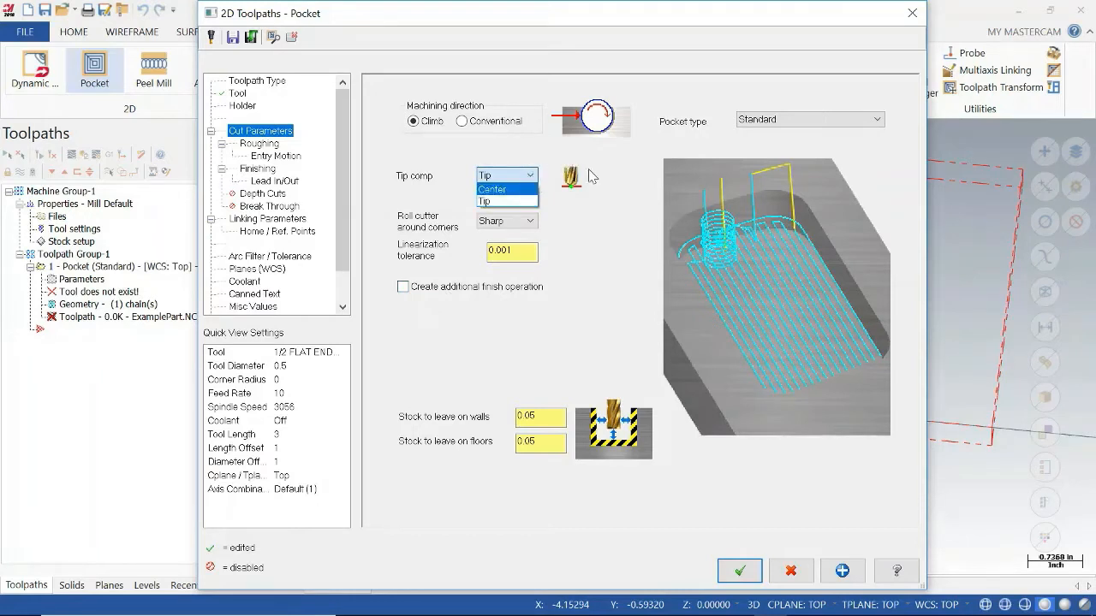
{"action": "left_click", "coordinate": [629, 262]}
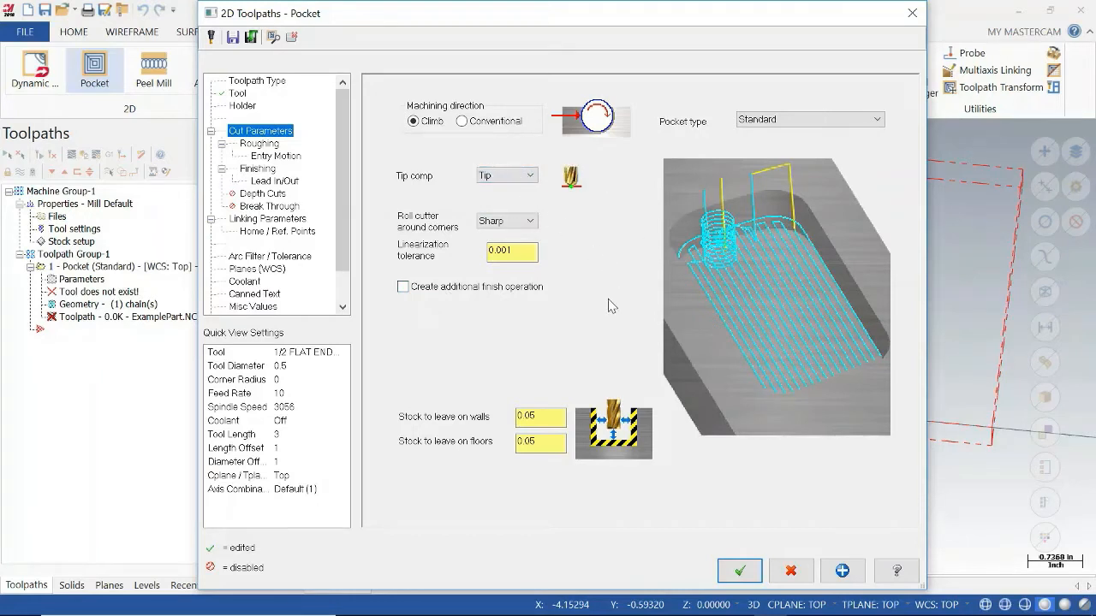
{"action": "double_click", "coordinate": [547, 418]}
{"action": "type", "text": "0.0"}
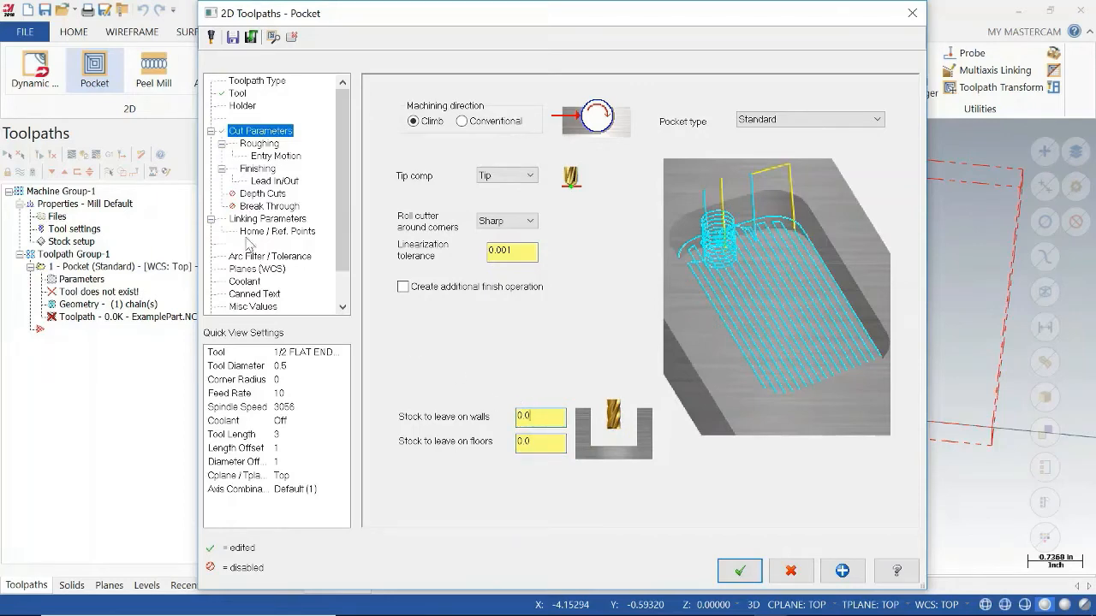
Choose Constant Overlap Spiral as the roughing method and review the helix entry motion settings.
{"action": "left_click", "coordinate": [258, 144]}
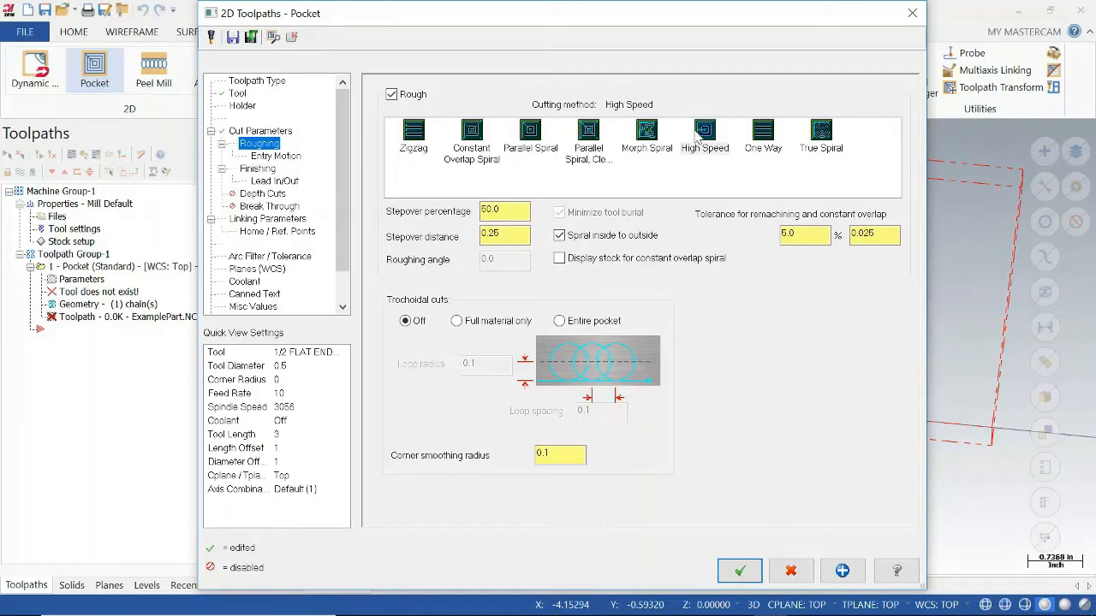
{"action": "left_click", "coordinate": [470, 146]}
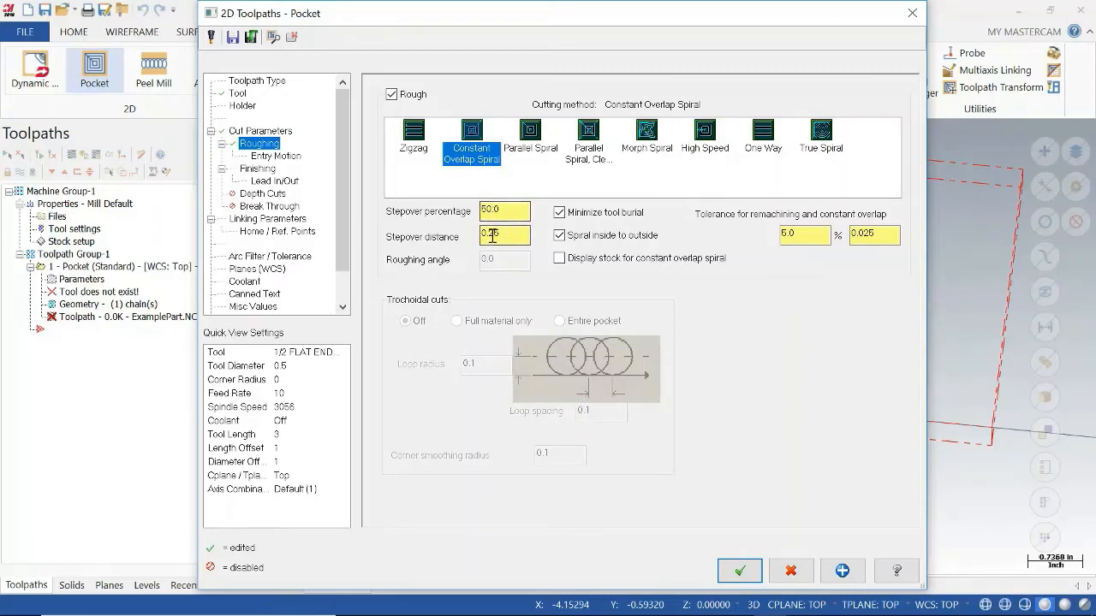
{"action": "left_click", "coordinate": [288, 161]}
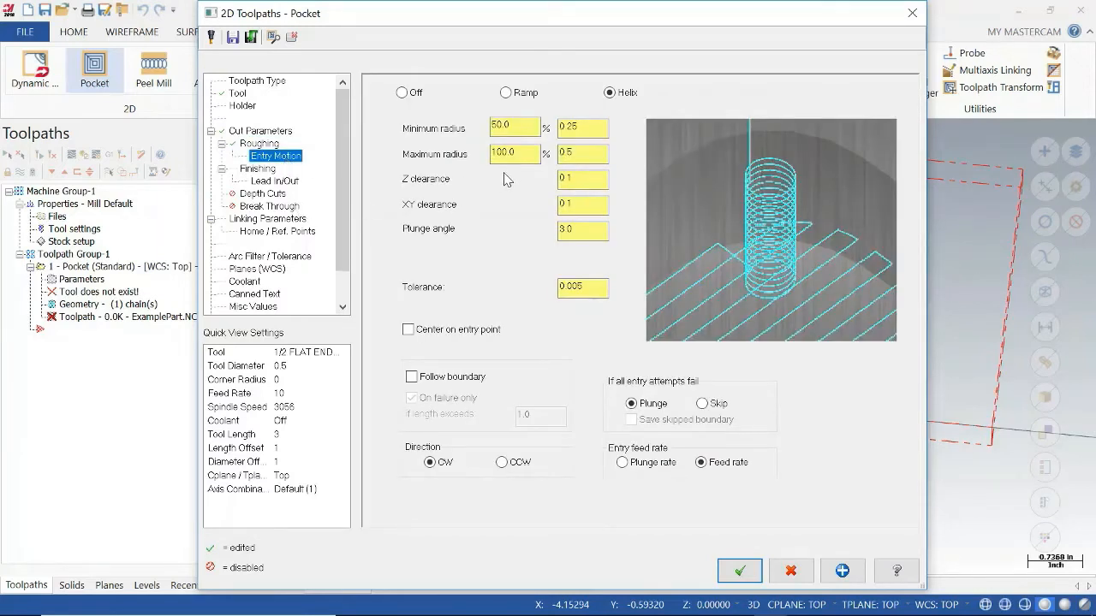
{"action": "left_click", "coordinate": [509, 127]}
Set the finishing passes to keep the tool down and to be machined only at final depth.
{"action": "left_click", "coordinate": [268, 170]}
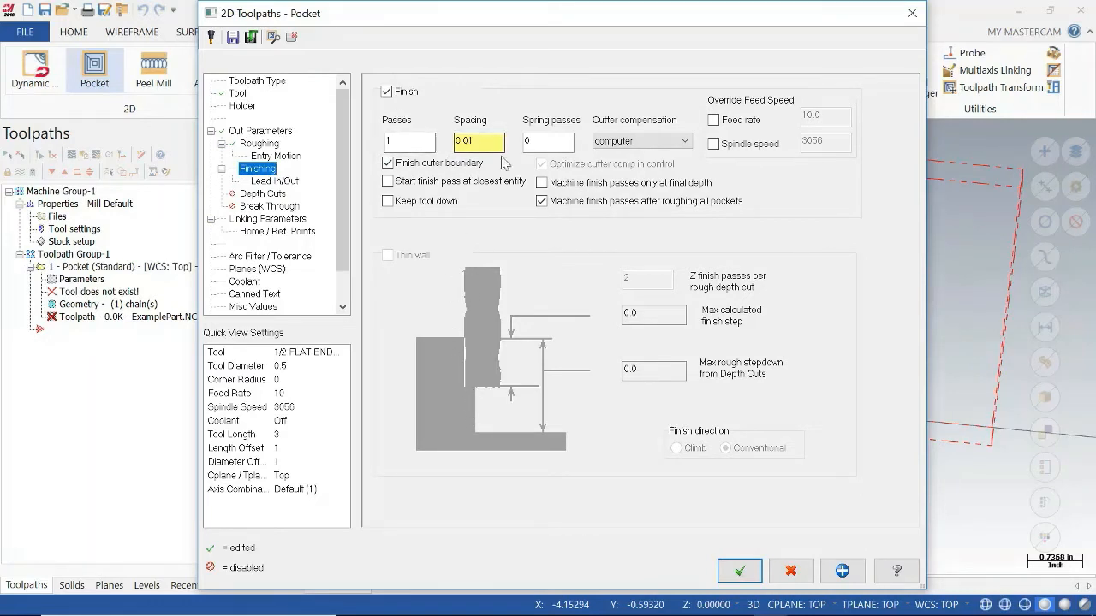
{"action": "left_click", "coordinate": [541, 146]}
{"action": "left_click", "coordinate": [399, 206]}
{"action": "left_click", "coordinate": [543, 183]}
Try a 45-degree sweep on the lead-in entry arc and set it back to 90 degrees.
{"action": "left_click", "coordinate": [285, 182]}
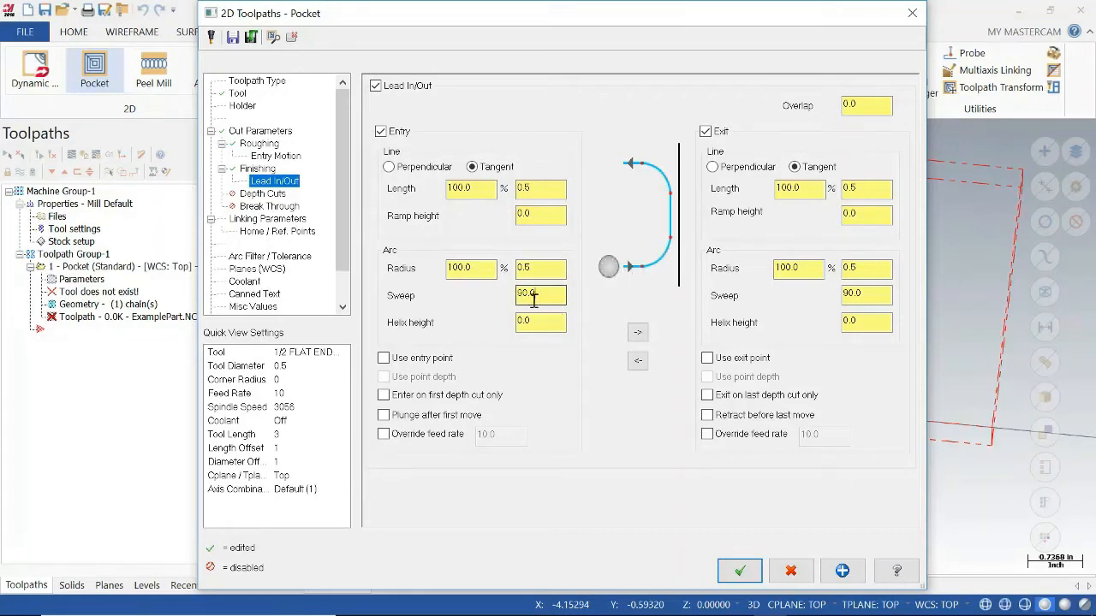
{"action": "double_click", "coordinate": [535, 294]}
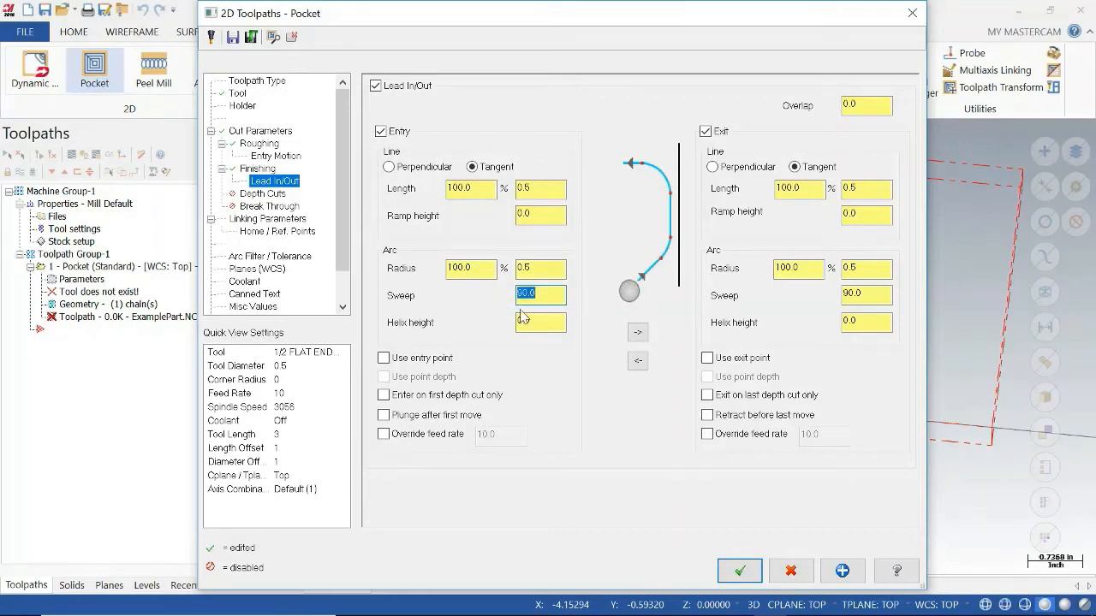
{"action": "type", "text": "45"}
{"action": "left_click_drag", "start_coordinate": [532, 295], "coordinate": [503, 299]}
{"action": "type", "text": "90"}
{"action": "left_click", "coordinate": [551, 269]}
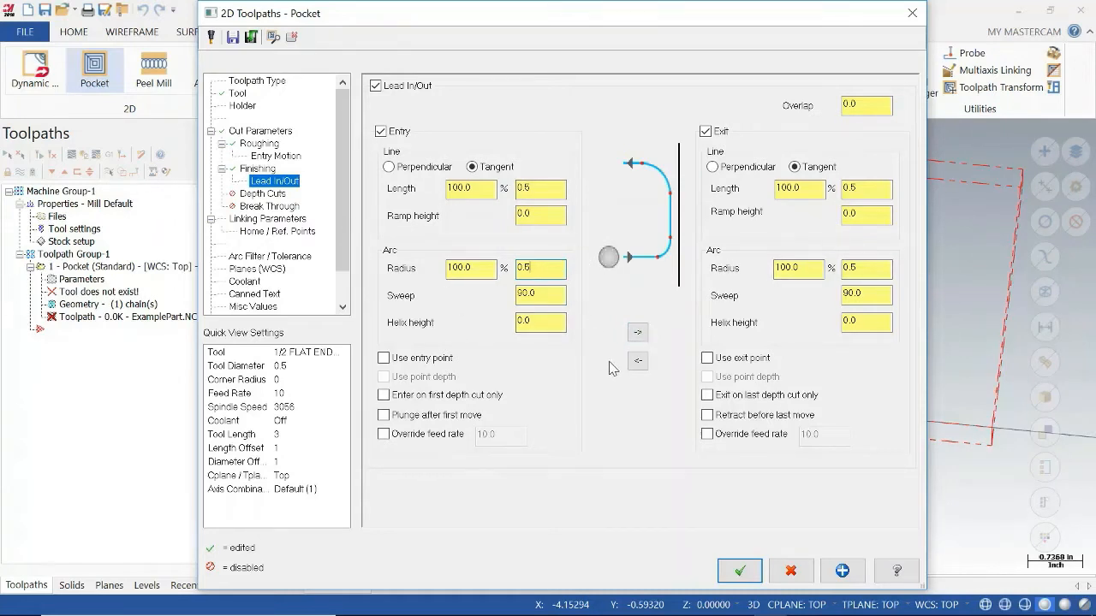
{"action": "left_click", "coordinate": [550, 295]}
{"action": "left_click", "coordinate": [550, 277]}
Enable depth cuts for the pocket with one finish cut, a finish step of 0.01, and keep tool down.
{"action": "left_click", "coordinate": [277, 195]}
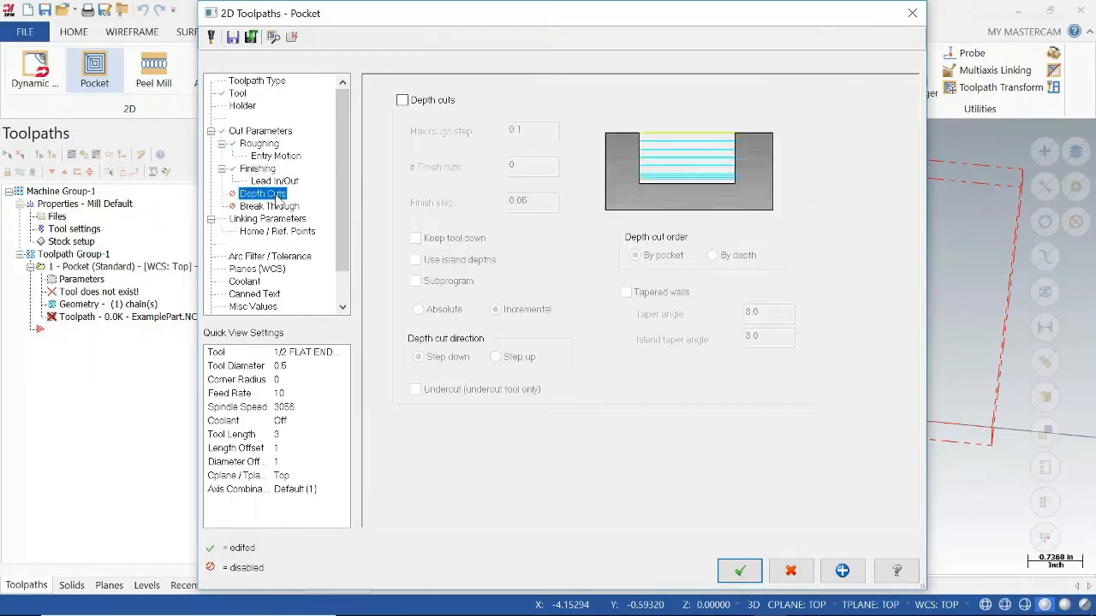
{"action": "left_click", "coordinate": [403, 101]}
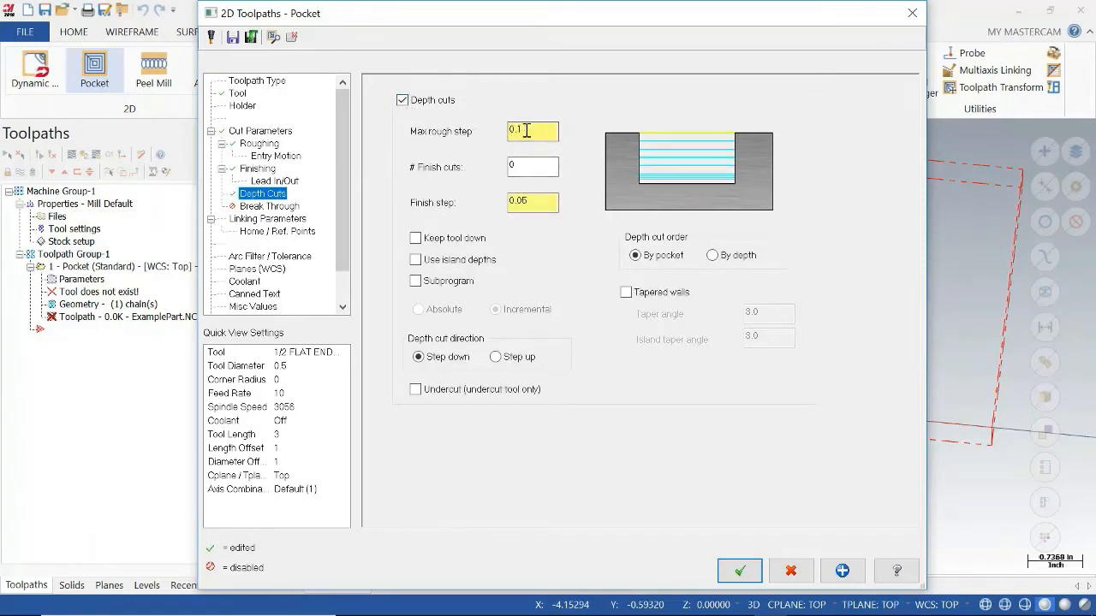
{"action": "double_click", "coordinate": [519, 166]}
{"action": "left_click", "coordinate": [543, 199]}
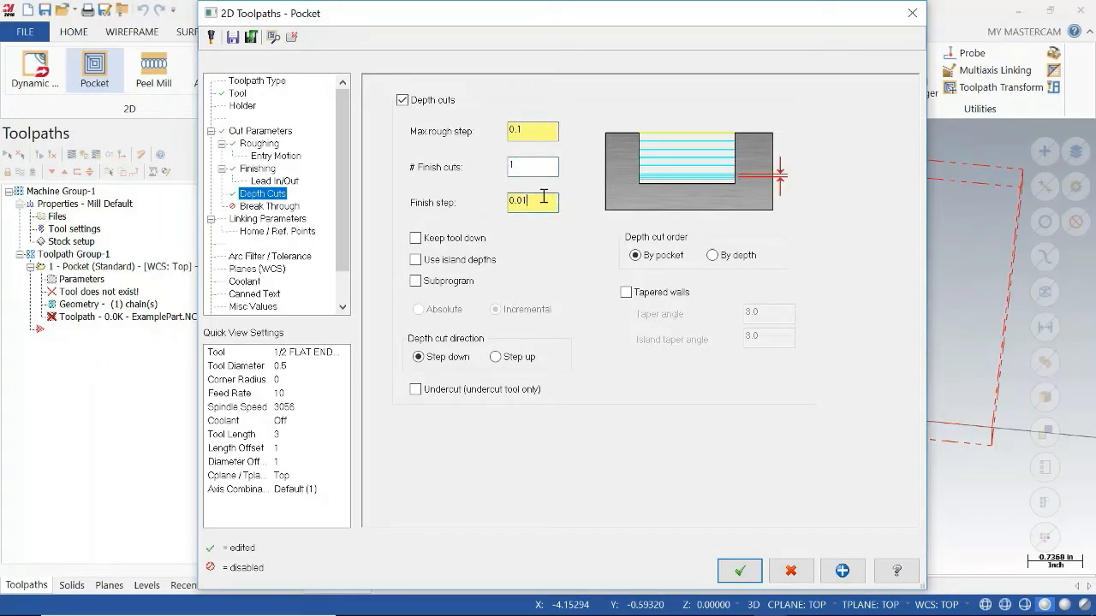
{"action": "left_click", "coordinate": [537, 166]}
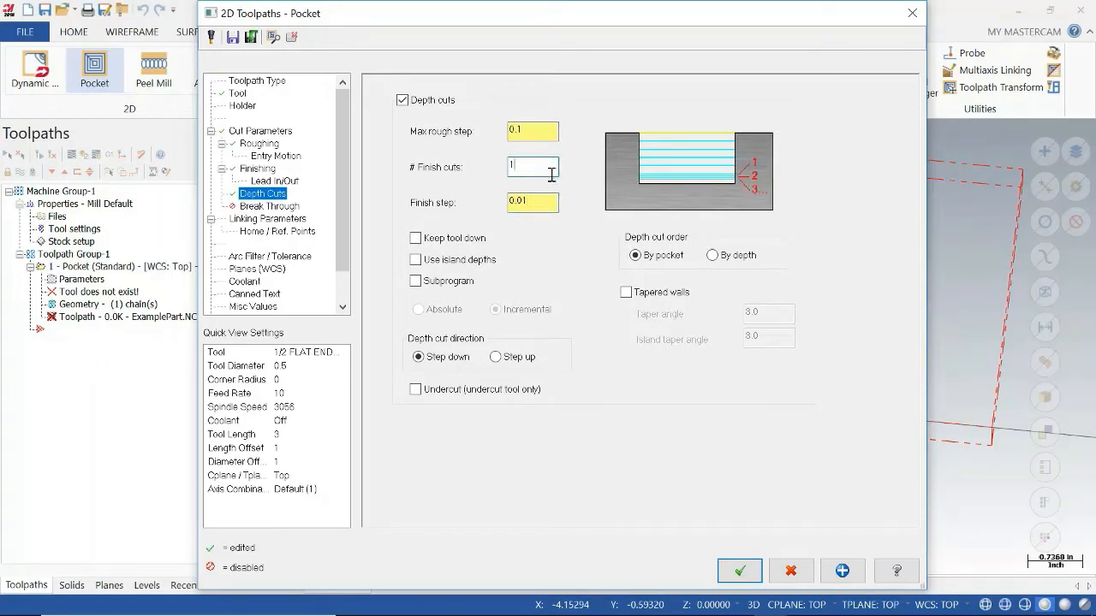
{"action": "left_click", "coordinate": [416, 239]}
Switch the pocket's retract and feed plane heights to absolute in the linking parameters.
{"action": "left_click", "coordinate": [269, 206]}
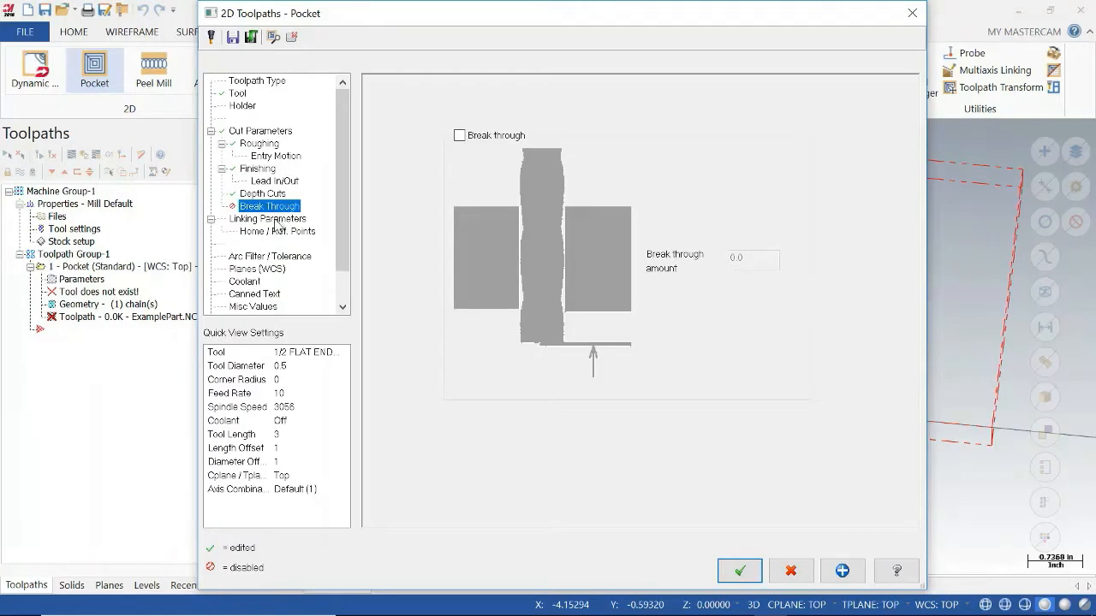
{"action": "left_click", "coordinate": [268, 219]}
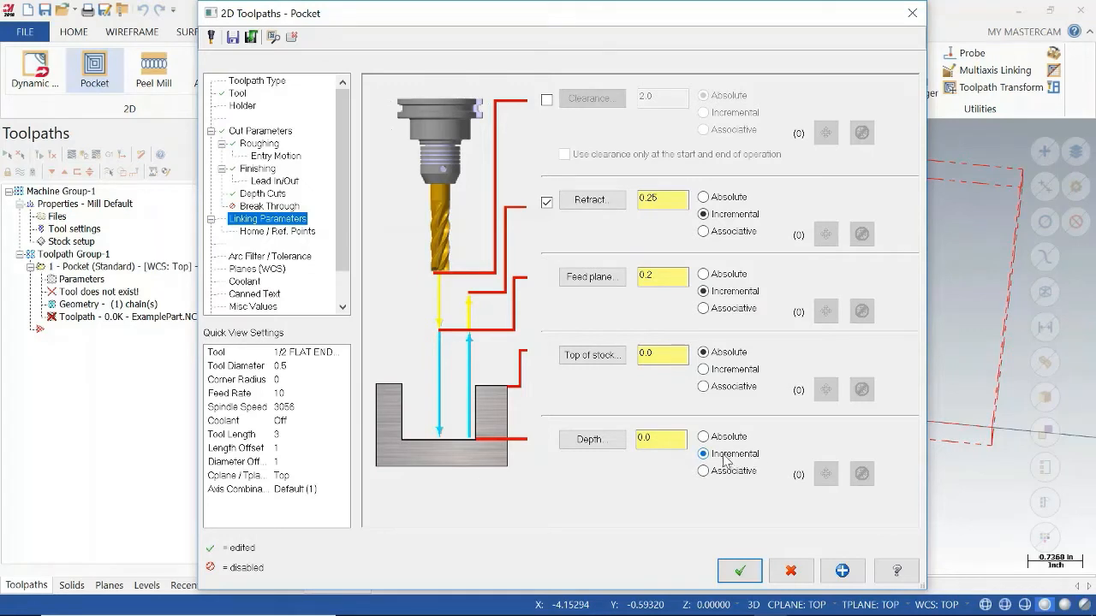
{"action": "left_click", "coordinate": [662, 441]}
{"action": "left_click", "coordinate": [707, 197]}
{"action": "left_click", "coordinate": [717, 279]}
Turn flood coolant on for the pocket operation and accept its parameters to generate the toolpath.
{"action": "left_click", "coordinate": [257, 282]}
{"action": "left_click", "coordinate": [668, 184]}
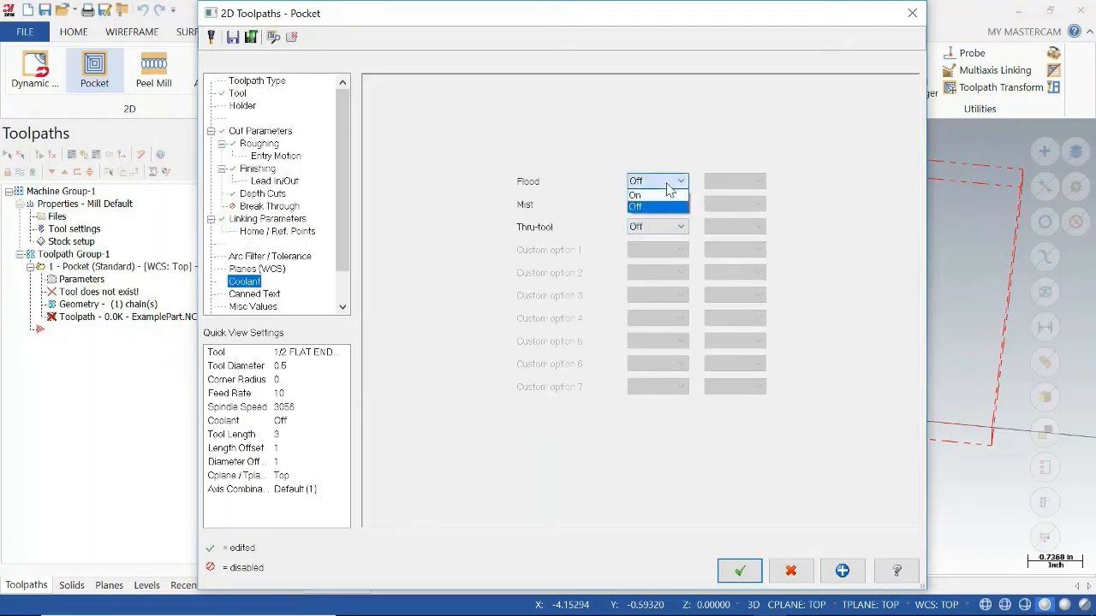
{"action": "left_click", "coordinate": [659, 195]}
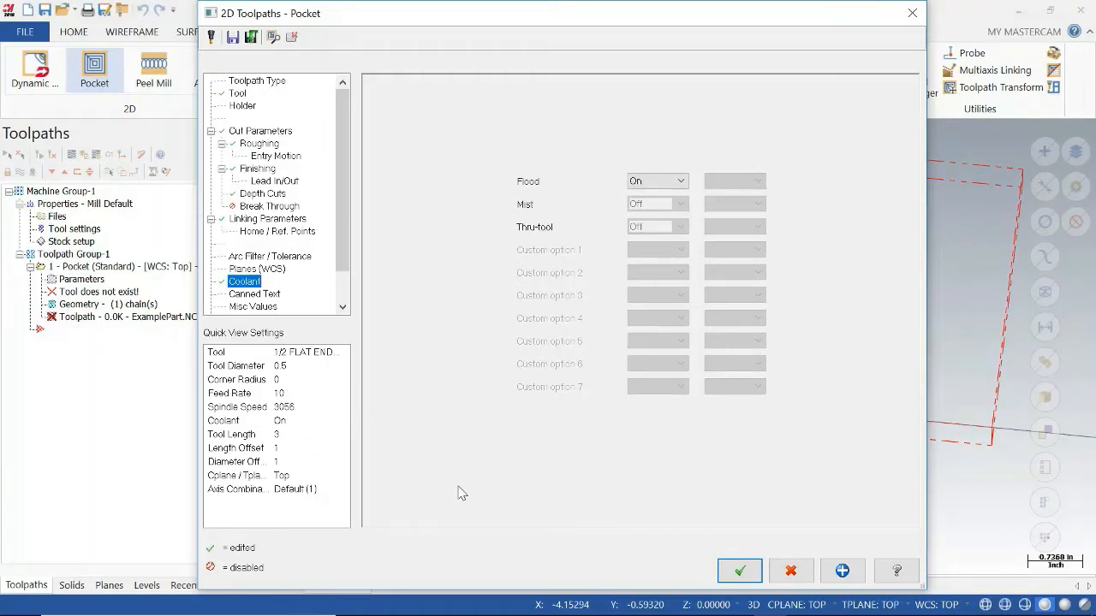
{"action": "left_click", "coordinate": [742, 571]}
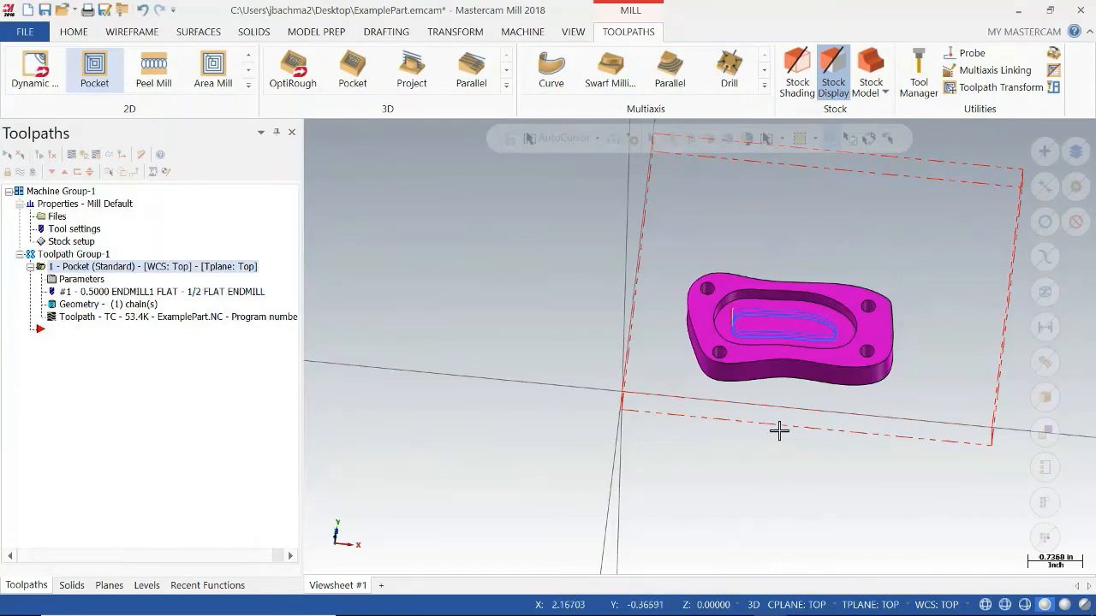
{"action": "middle_click_drag", "start_coordinate": [778, 430], "coordinate": [765, 411]}
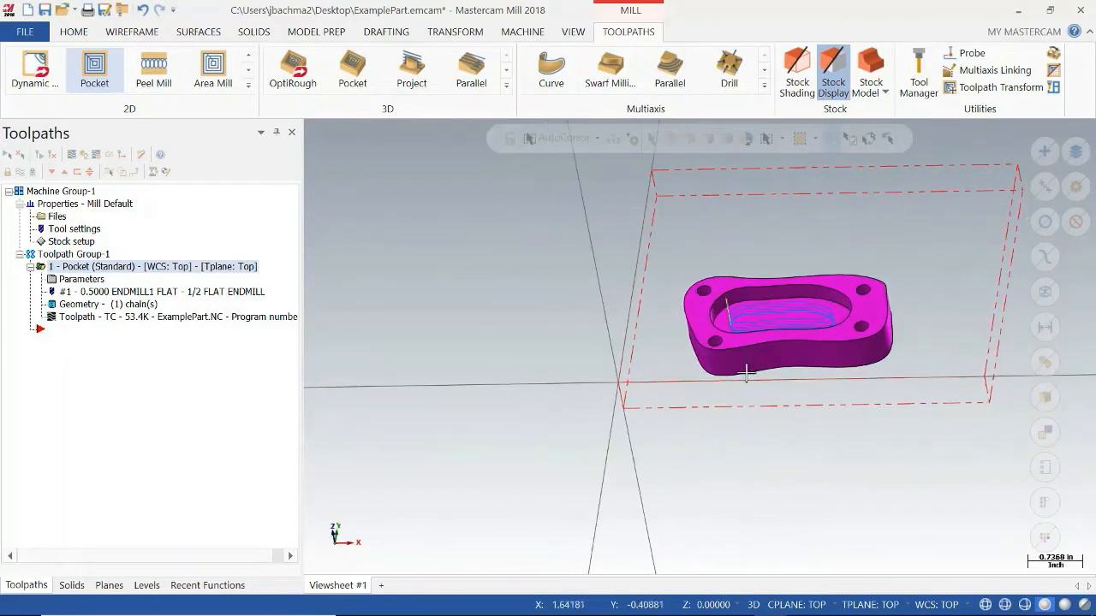
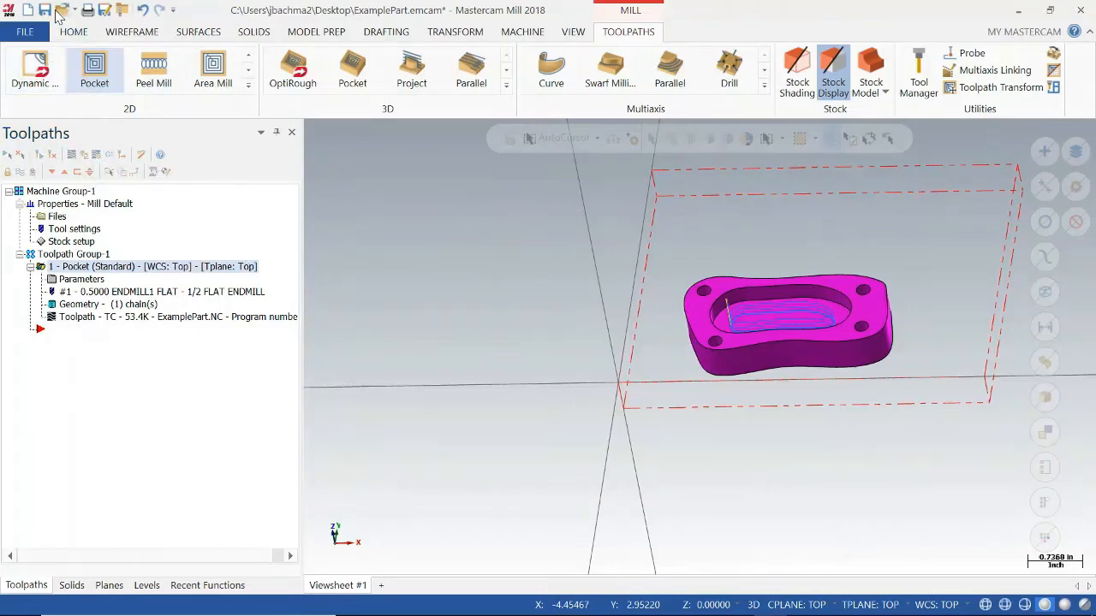
Save the part as ExamplePart.emcam on the Desktop and toggle the display of the selected pocket operation.
{"action": "left_click", "coordinate": [47, 11]}
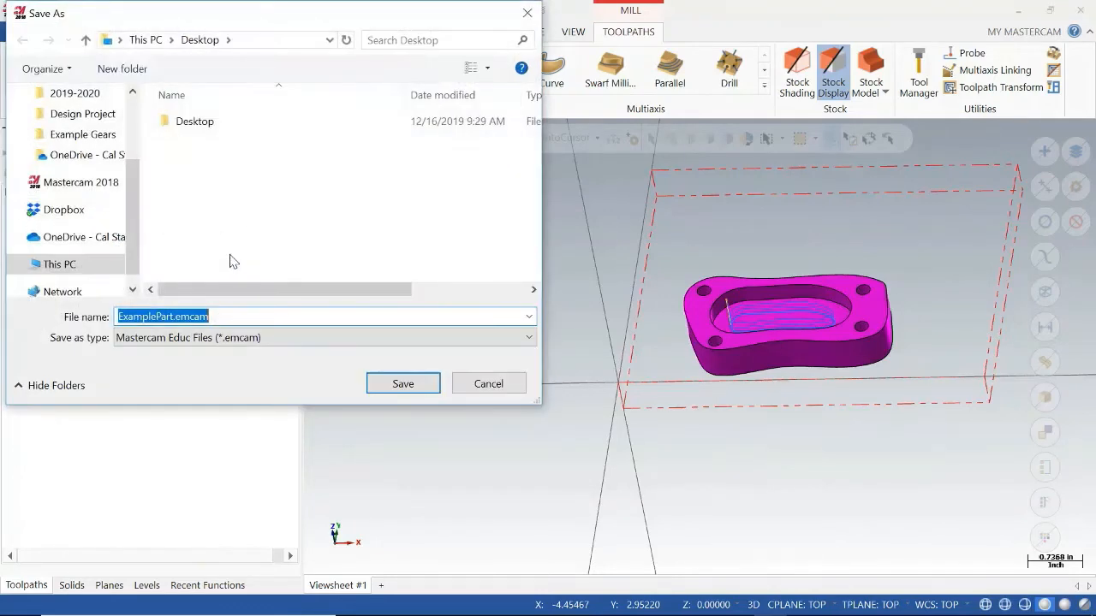
{"action": "left_click", "coordinate": [403, 384]}
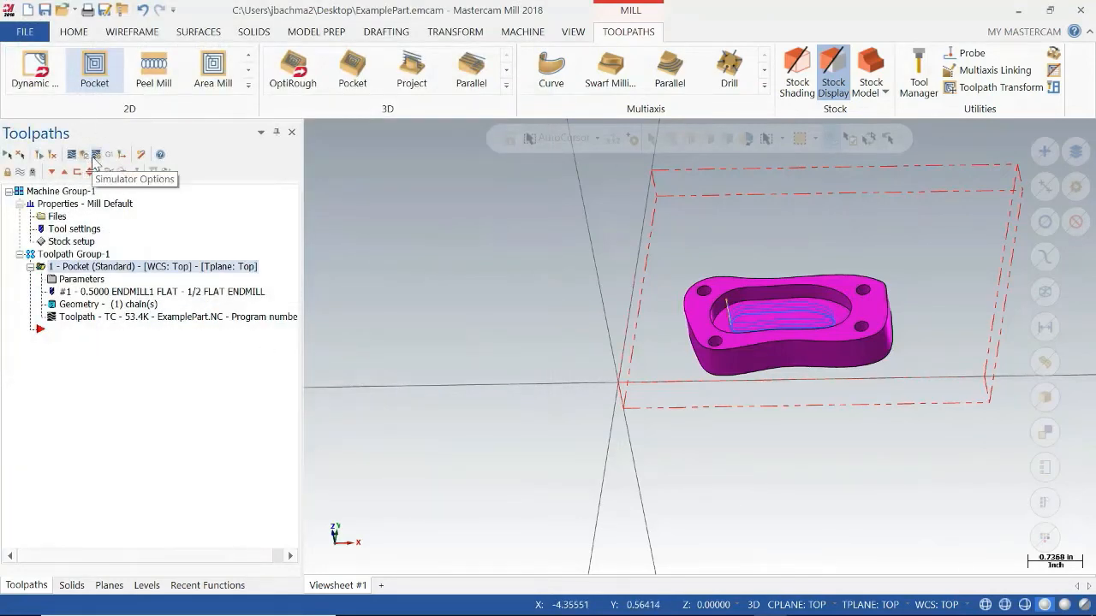
{"action": "left_click", "coordinate": [21, 172]}
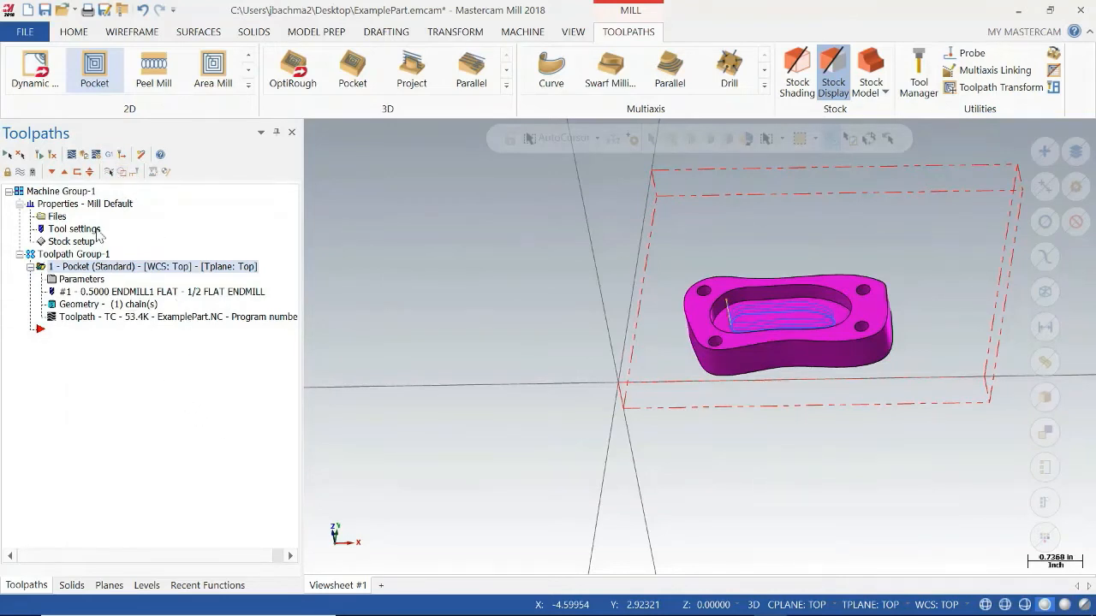
Open the pocket operation in the Verify simulation, maximize the simulator window and widen the move list.
{"action": "left_click", "coordinate": [84, 155]}
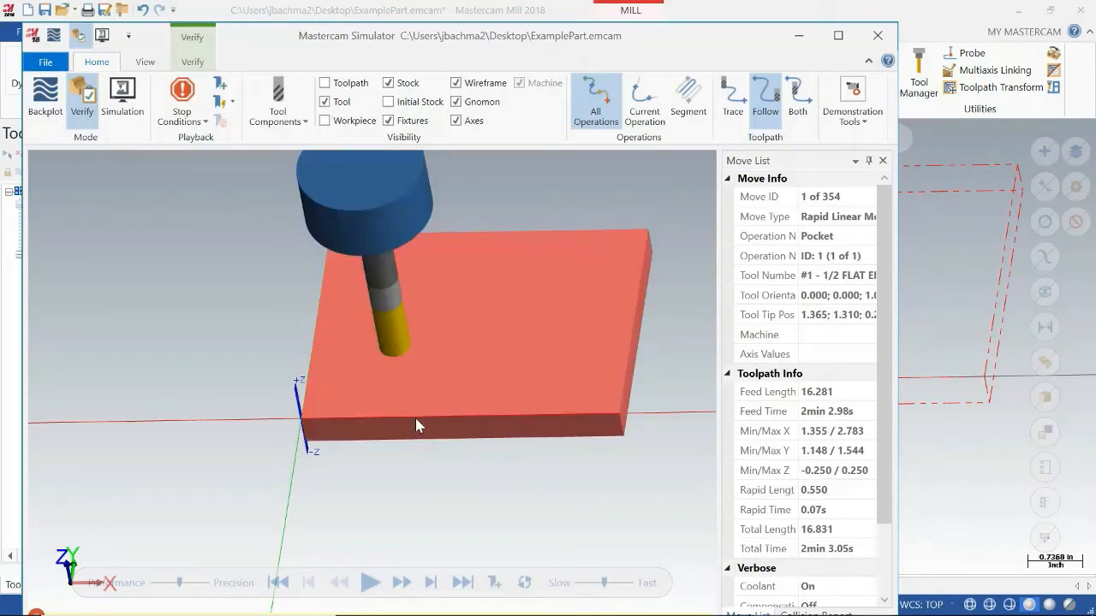
{"action": "middle_click_drag", "start_coordinate": [502, 482], "coordinate": [499, 454]}
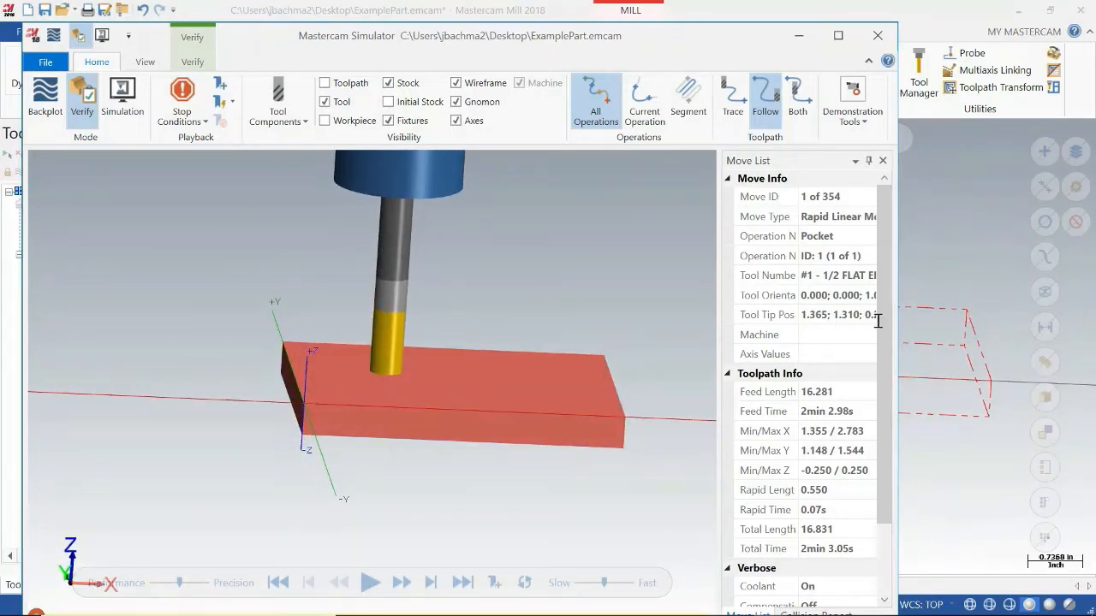
{"action": "left_click", "coordinate": [838, 35]}
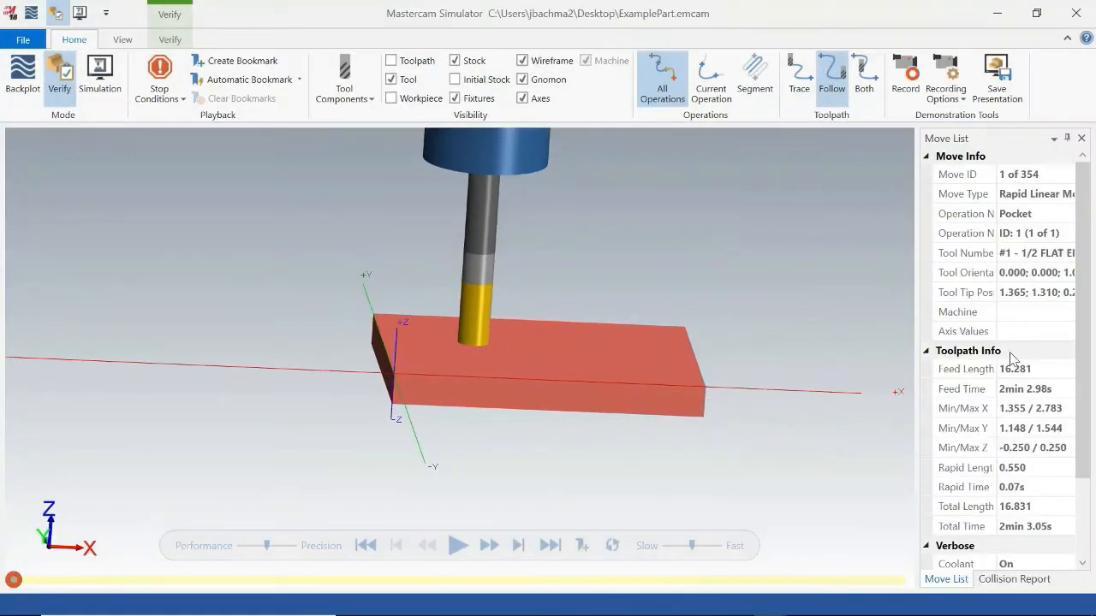
{"action": "left_click_drag", "start_coordinate": [916, 326], "coordinate": [843, 326]}
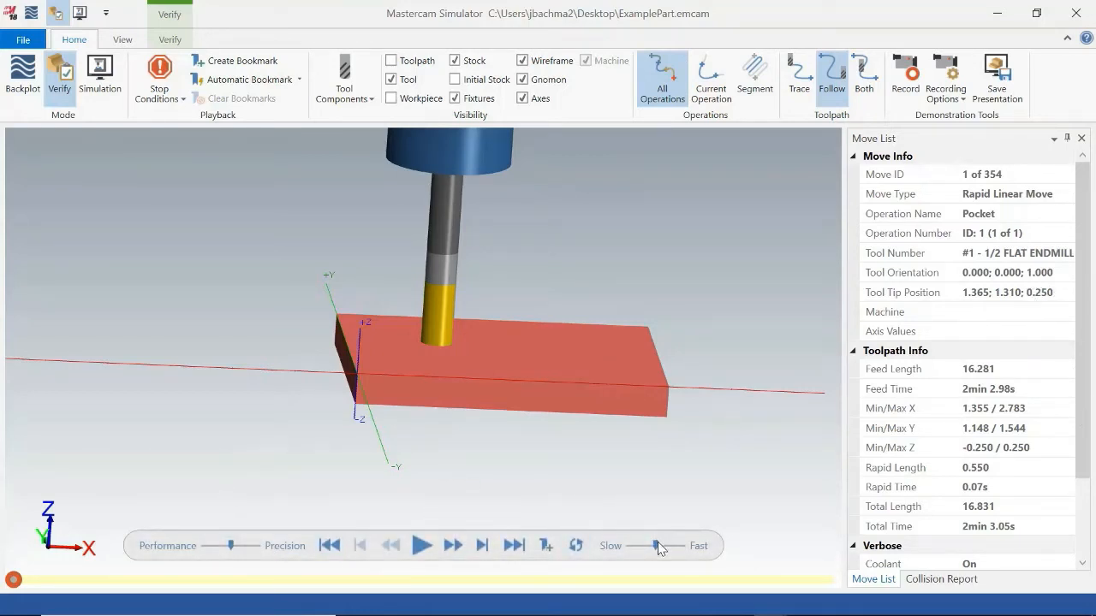
Set playback to the slowest speed and full performance, with stop conditions on operation change, tool change and collision.
{"action": "left_click_drag", "start_coordinate": [650, 544], "coordinate": [633, 545]}
{"action": "left_click_drag", "start_coordinate": [232, 549], "coordinate": [197, 552]}
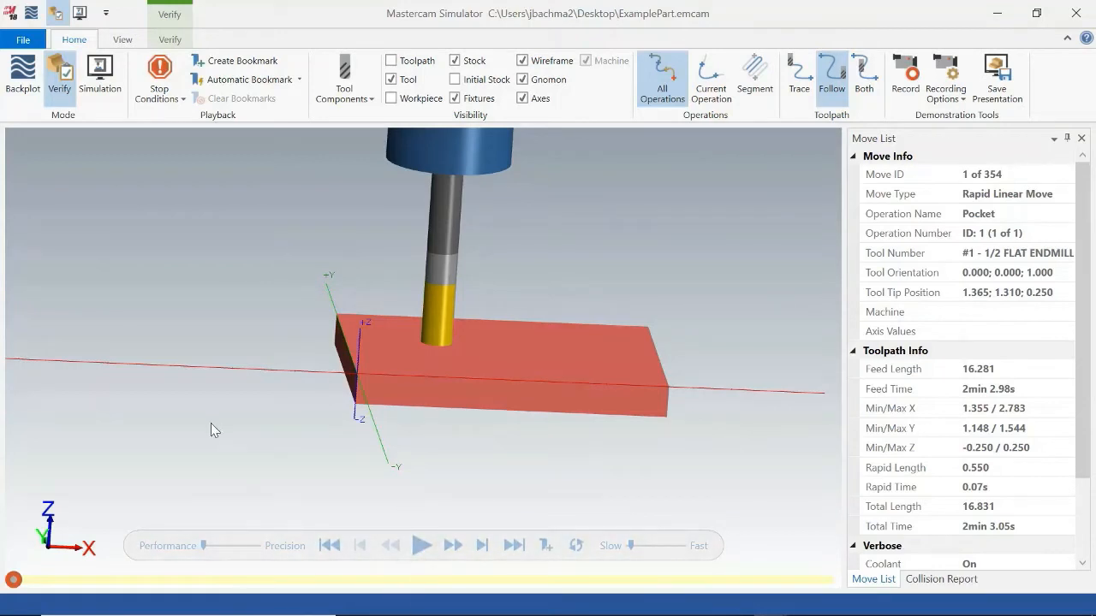
{"action": "left_click", "coordinate": [174, 100]}
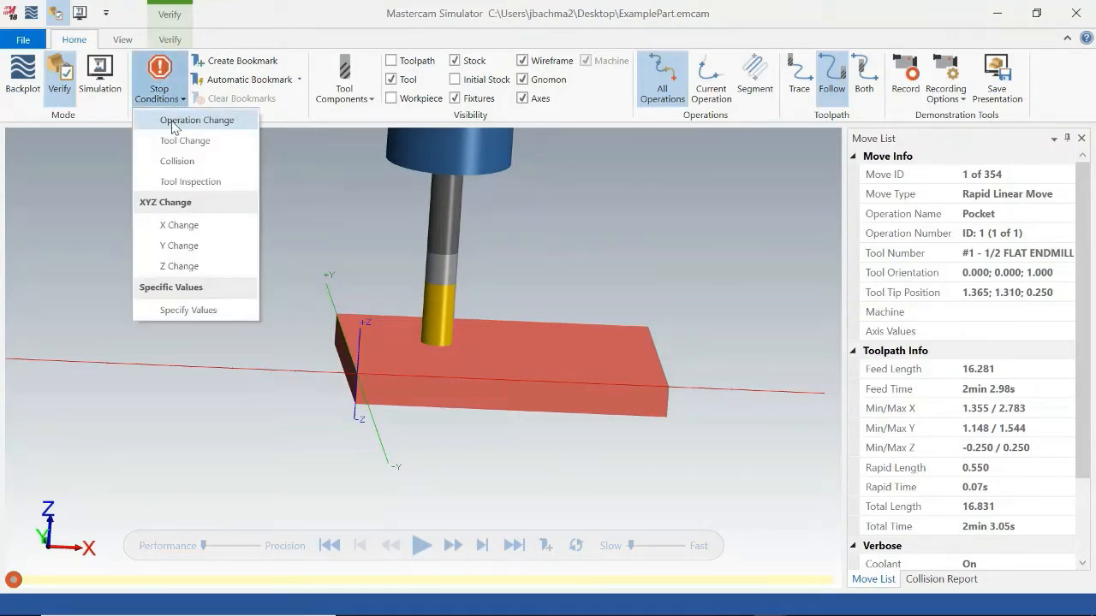
{"action": "left_click", "coordinate": [173, 125]}
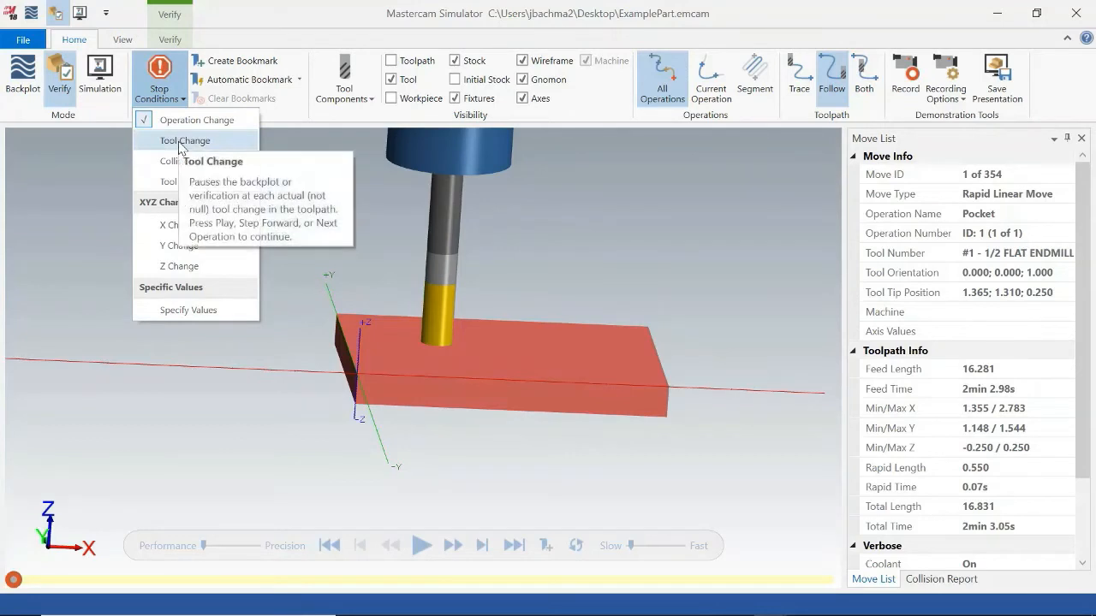
{"action": "left_click", "coordinate": [180, 146]}
{"action": "left_click", "coordinate": [190, 166]}
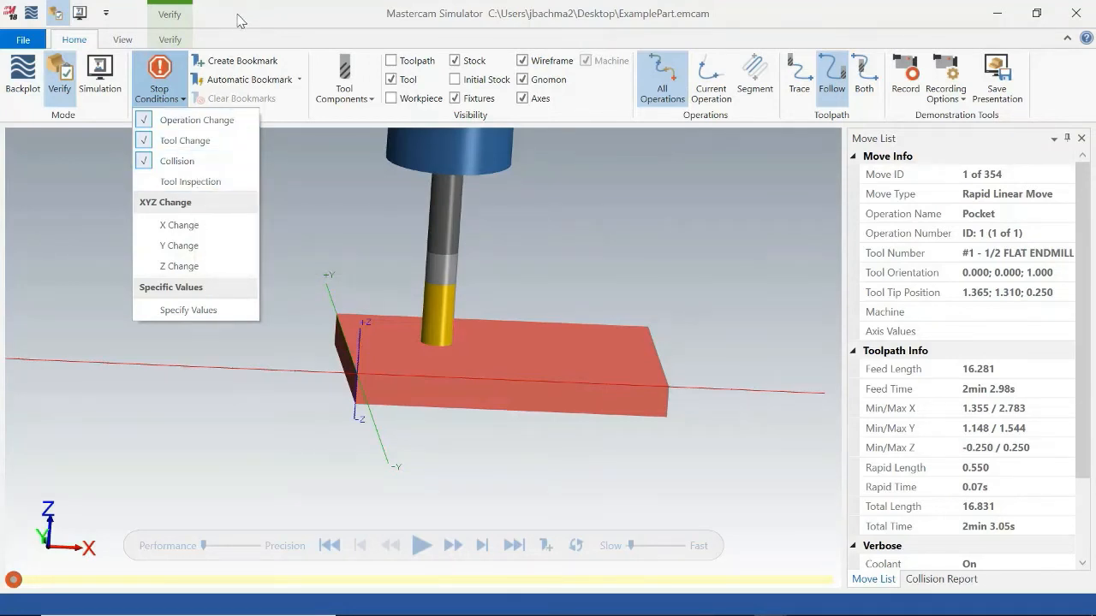
{"action": "left_click", "coordinate": [273, 18]}
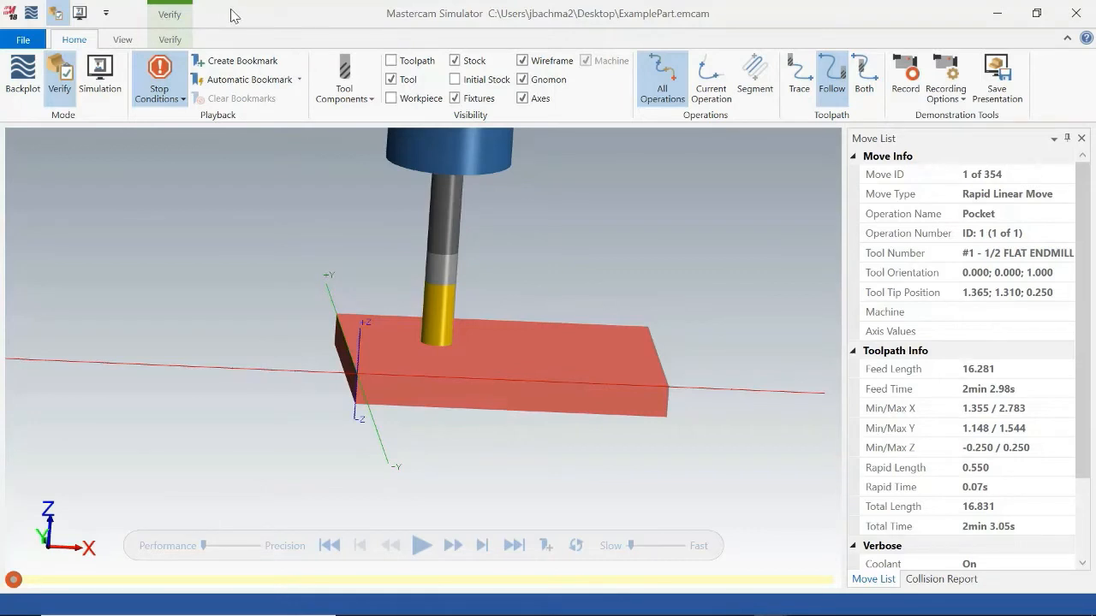
Enable every collision check for tool, stock and machine in the simulator's general options.
{"action": "left_click", "coordinate": [125, 40]}
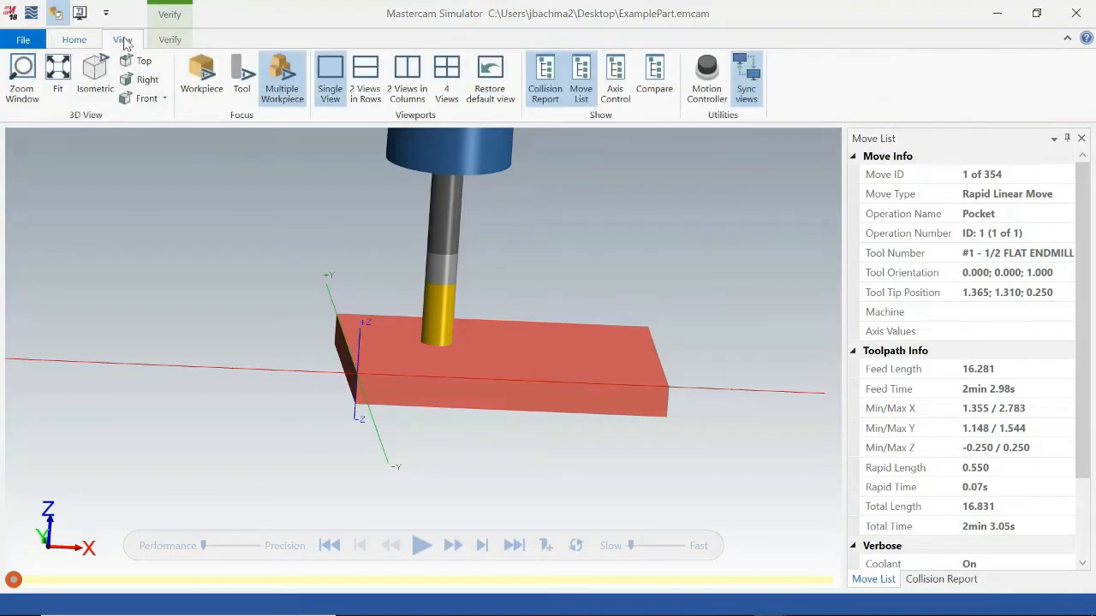
{"action": "left_click", "coordinate": [15, 40]}
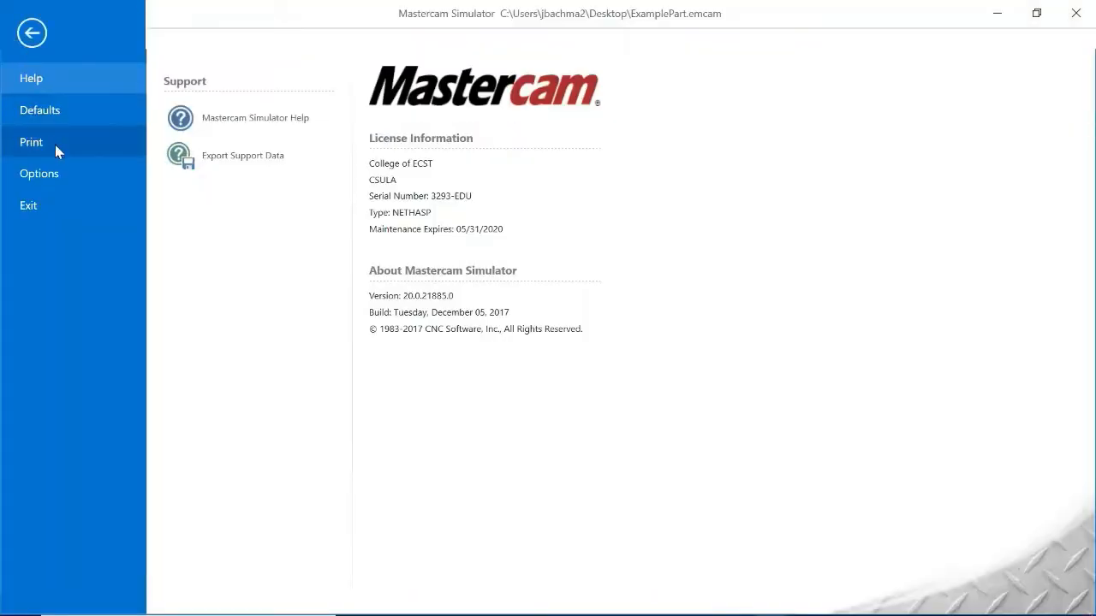
{"action": "left_click", "coordinate": [52, 172]}
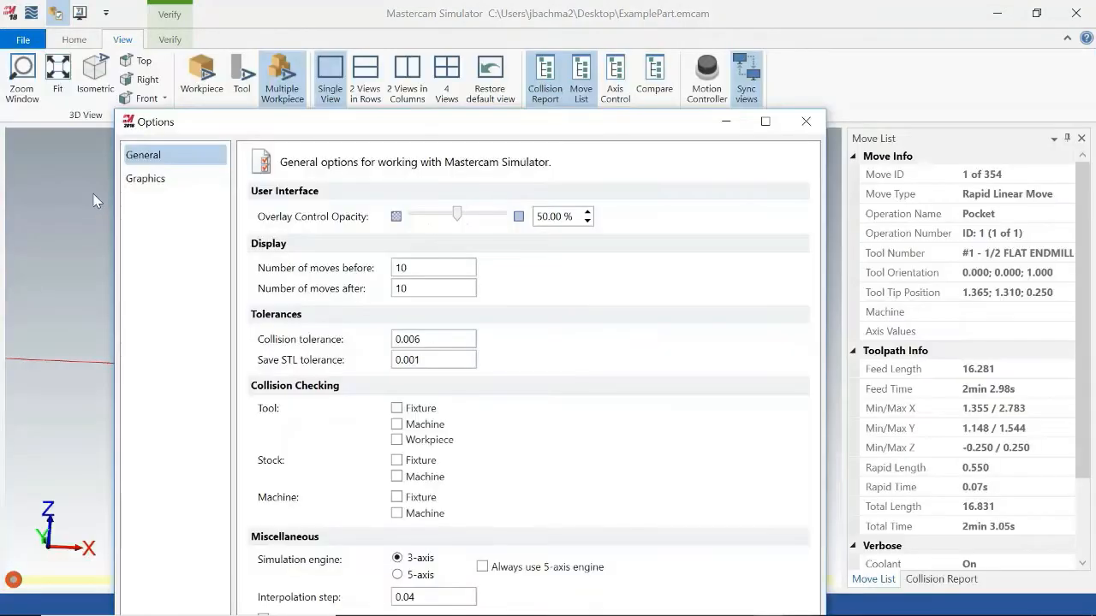
{"action": "left_click_drag", "start_coordinate": [325, 124], "coordinate": [355, 39]}
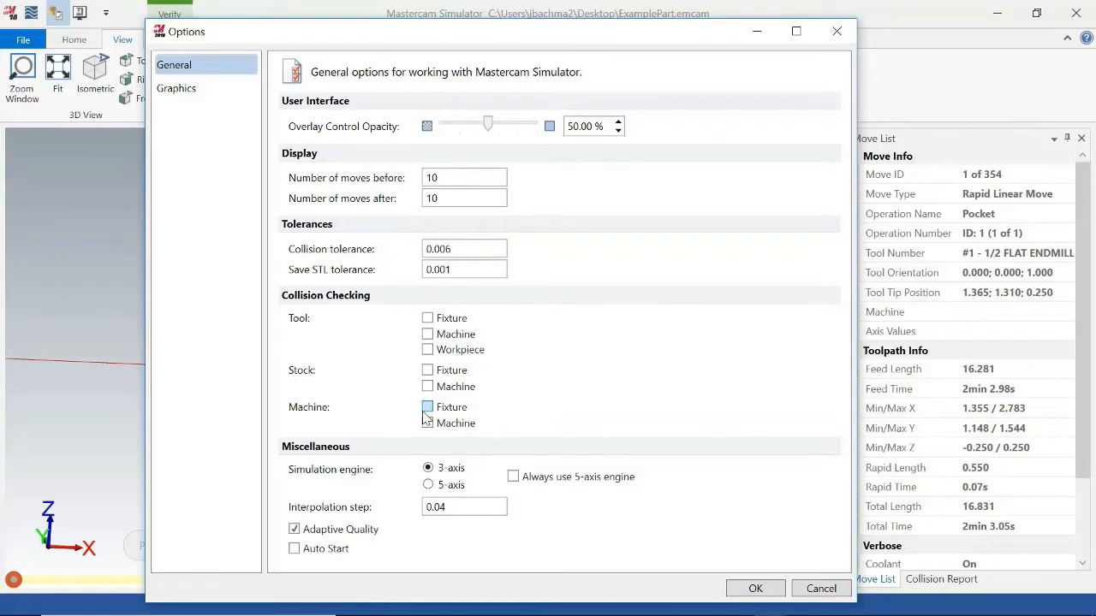
{"action": "left_click", "coordinate": [429, 318]}
{"action": "left_click", "coordinate": [428, 334]}
{"action": "left_click", "coordinate": [428, 351]}
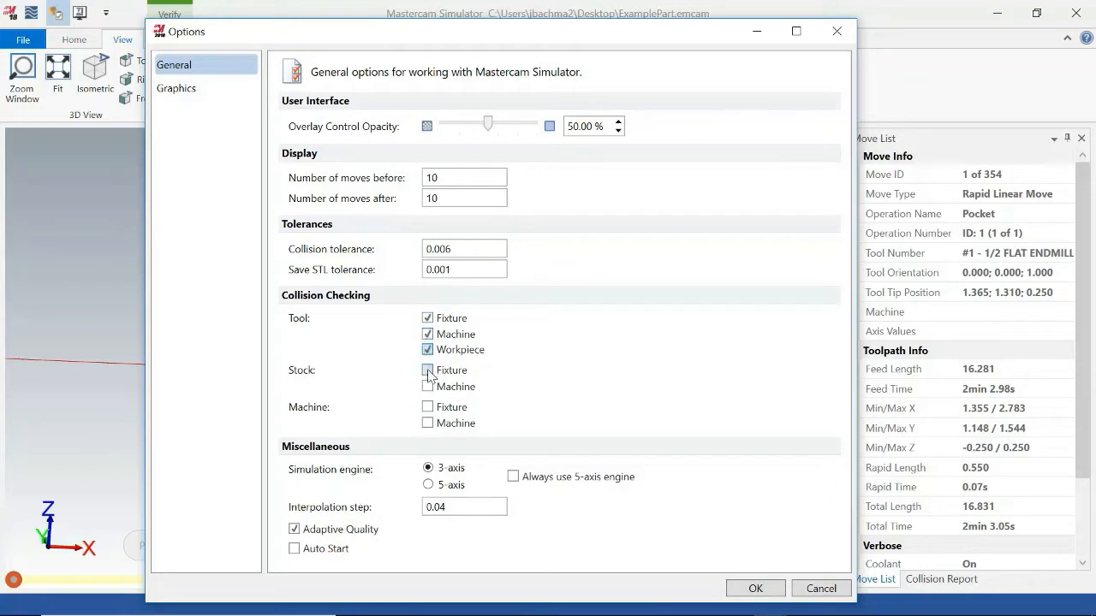
{"action": "left_click", "coordinate": [428, 371]}
{"action": "left_click", "coordinate": [428, 387]}
{"action": "left_click", "coordinate": [428, 408]}
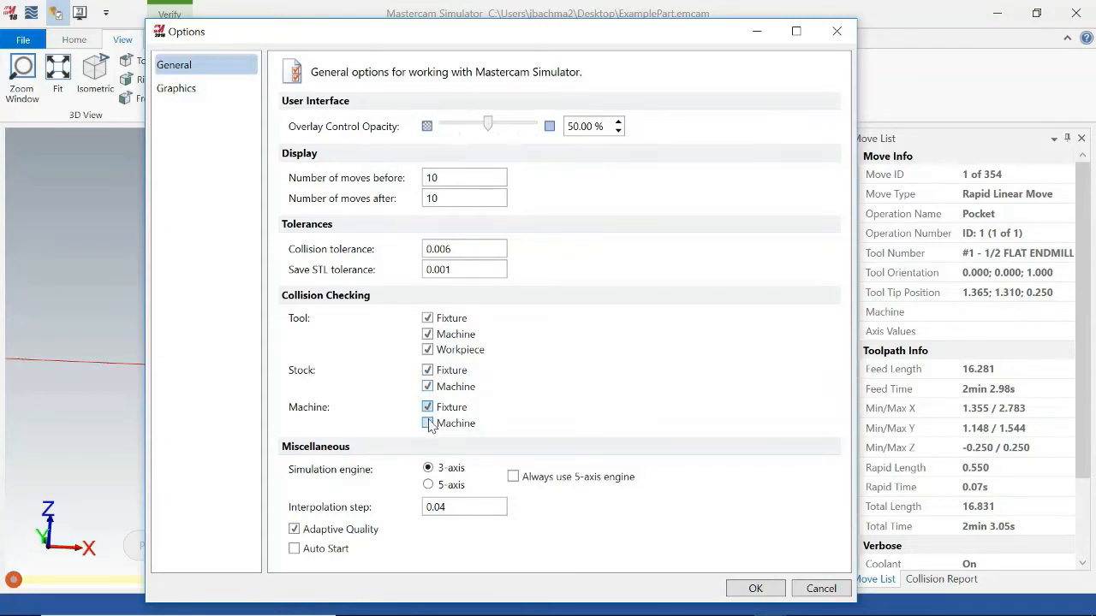
{"action": "left_click", "coordinate": [428, 422]}
{"action": "left_click_drag", "start_coordinate": [503, 42], "coordinate": [501, 29]}
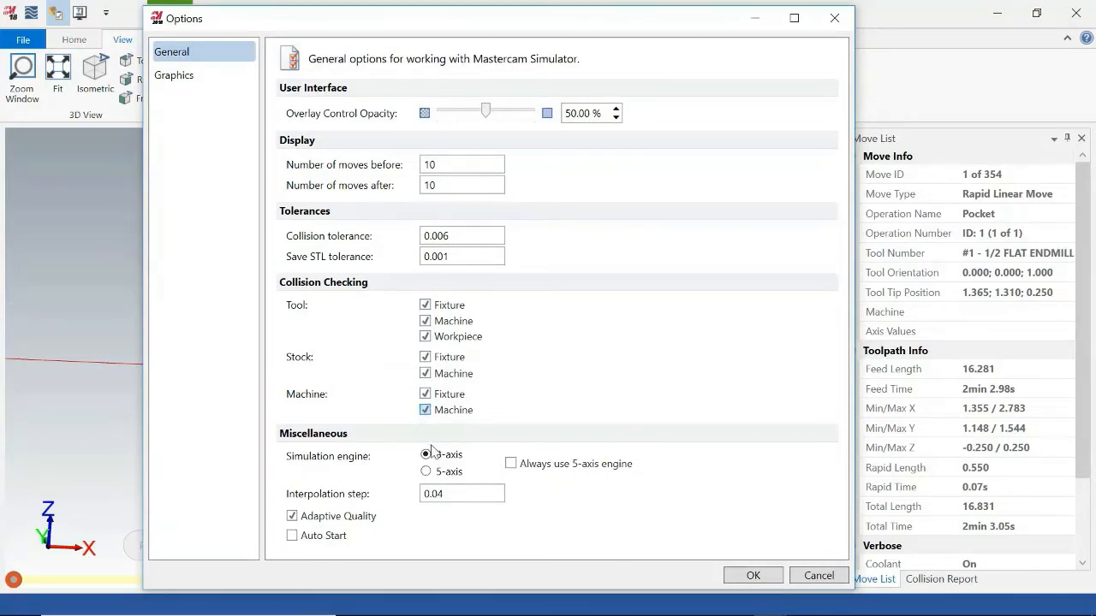
Look over the graphics options, accept the settings and save them over MastercamSimulatorDefaults.xml.
{"action": "left_click", "coordinate": [203, 79]}
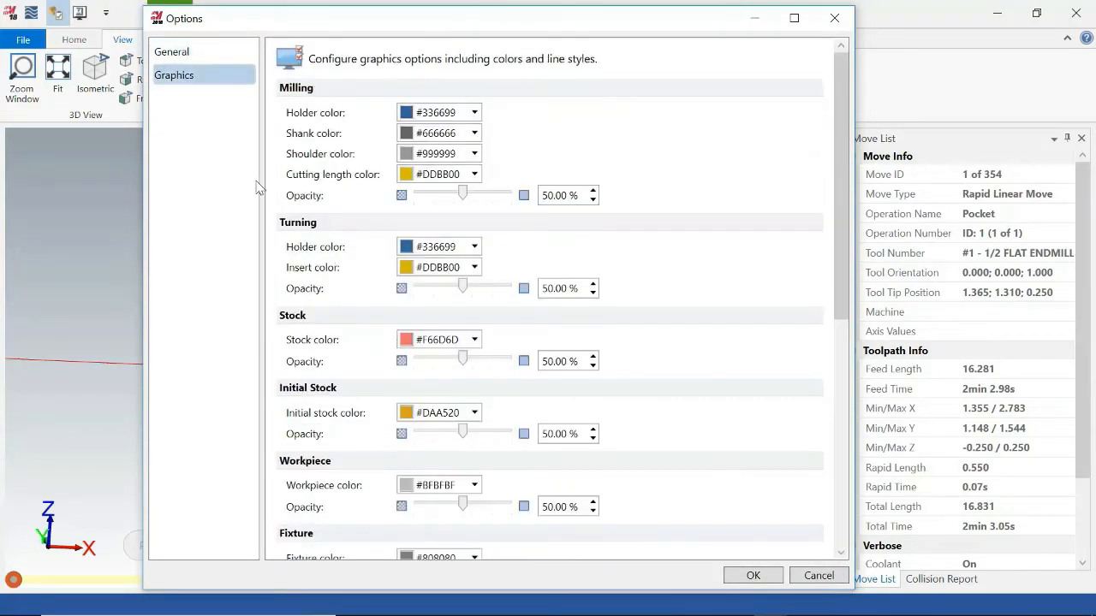
{"action": "left_click", "coordinate": [752, 575]}
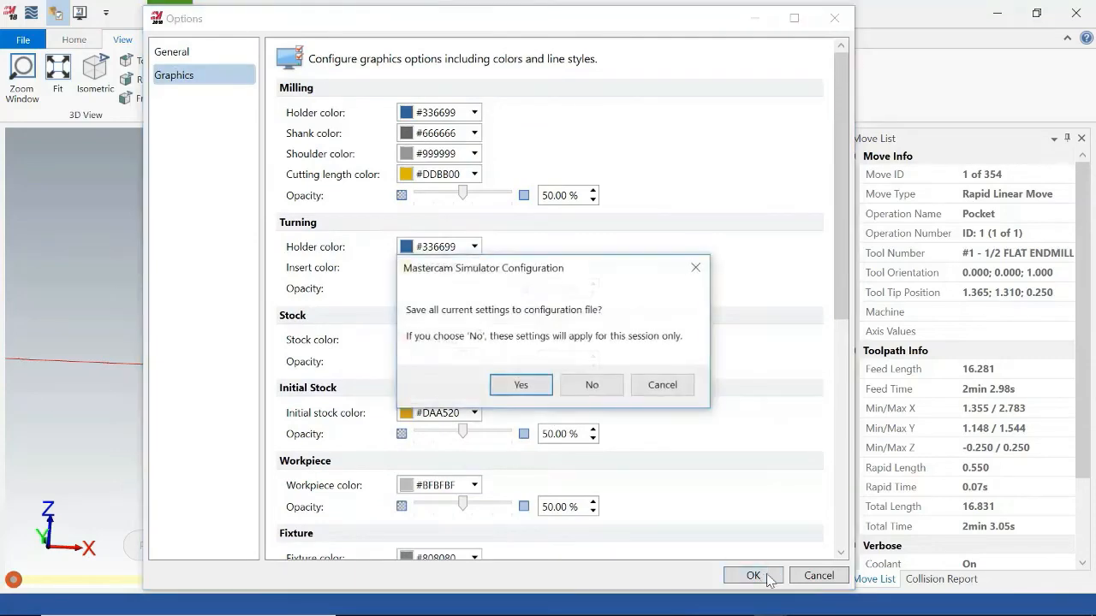
{"action": "left_click", "coordinate": [522, 385]}
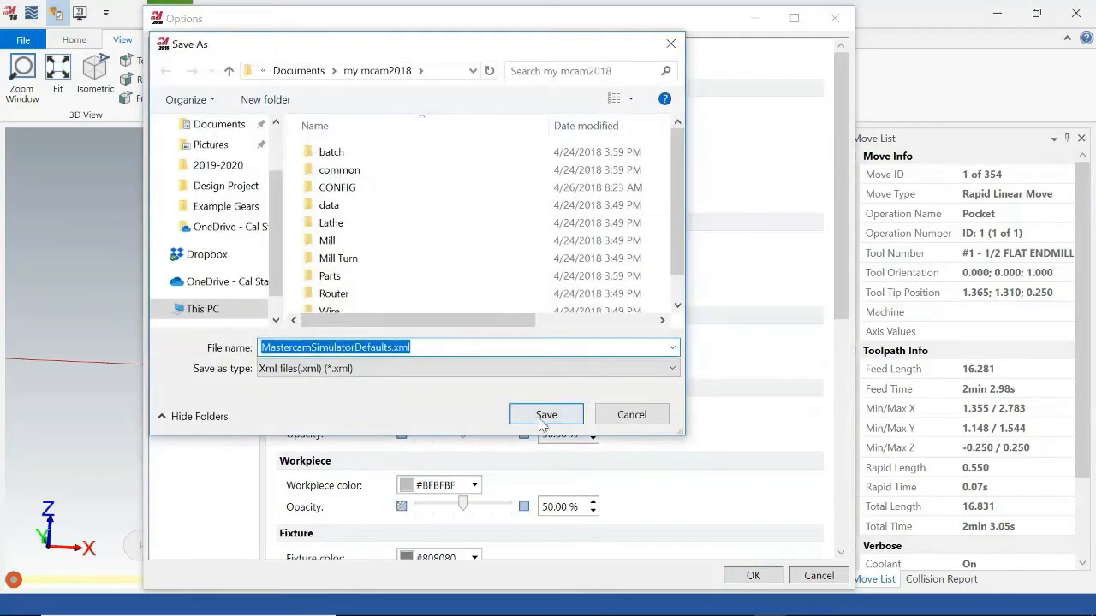
{"action": "left_click", "coordinate": [545, 414]}
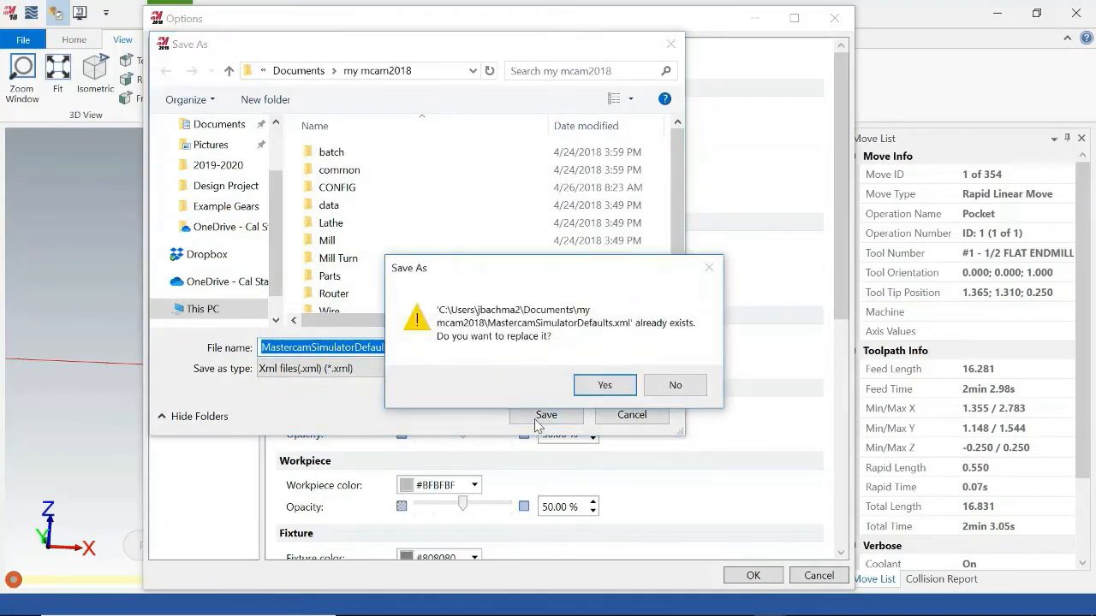
{"action": "left_click", "coordinate": [603, 385]}
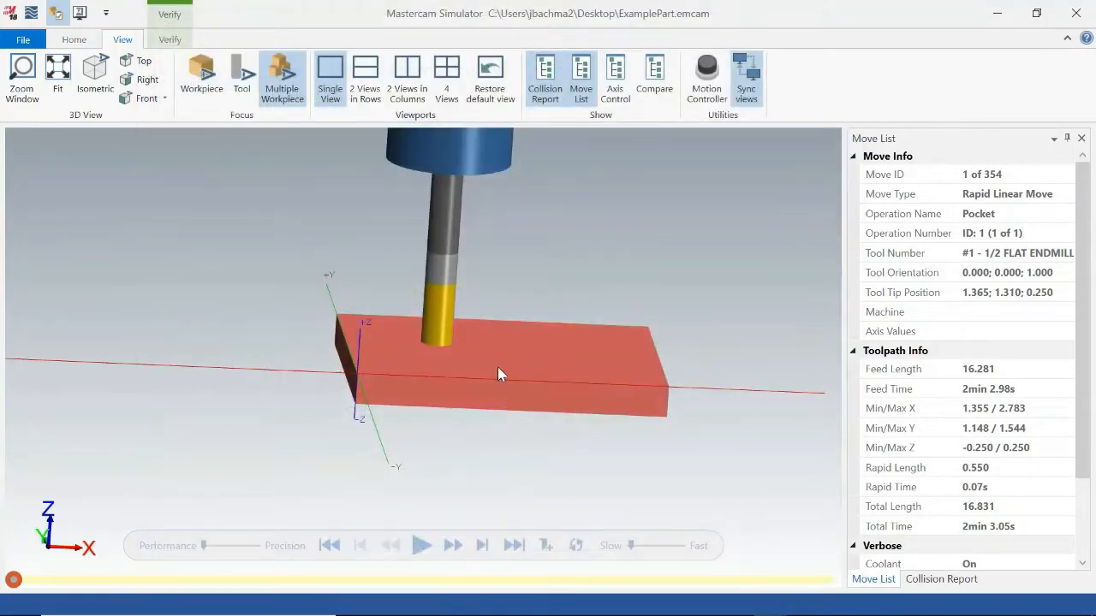
Include the mill tool's shank and shoulder in the Verify collision checking.
{"action": "mouse_move", "coordinate": [692, 323]}
{"action": "middle_mouse_down"}
{"action": "mouse_move", "coordinate": [695, 291]}
{"action": "mouse_move", "coordinate": [692, 333]}
{"action": "mouse_move", "coordinate": [702, 320]}
{"action": "middle_mouse_up"}
{"action": "left_click", "coordinate": [169, 39]}
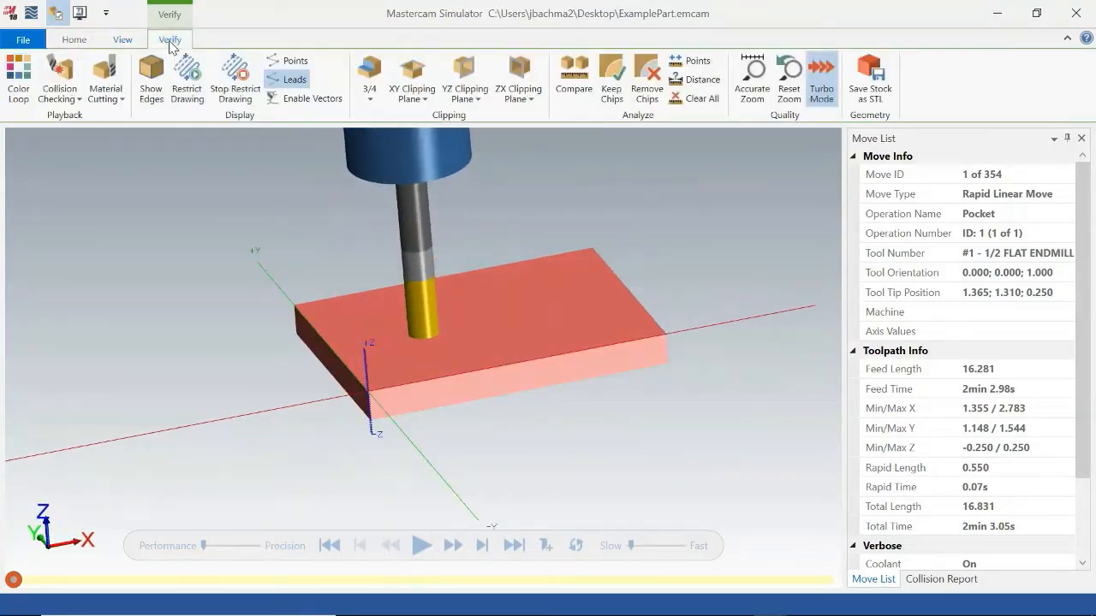
{"action": "left_click", "coordinate": [78, 99]}
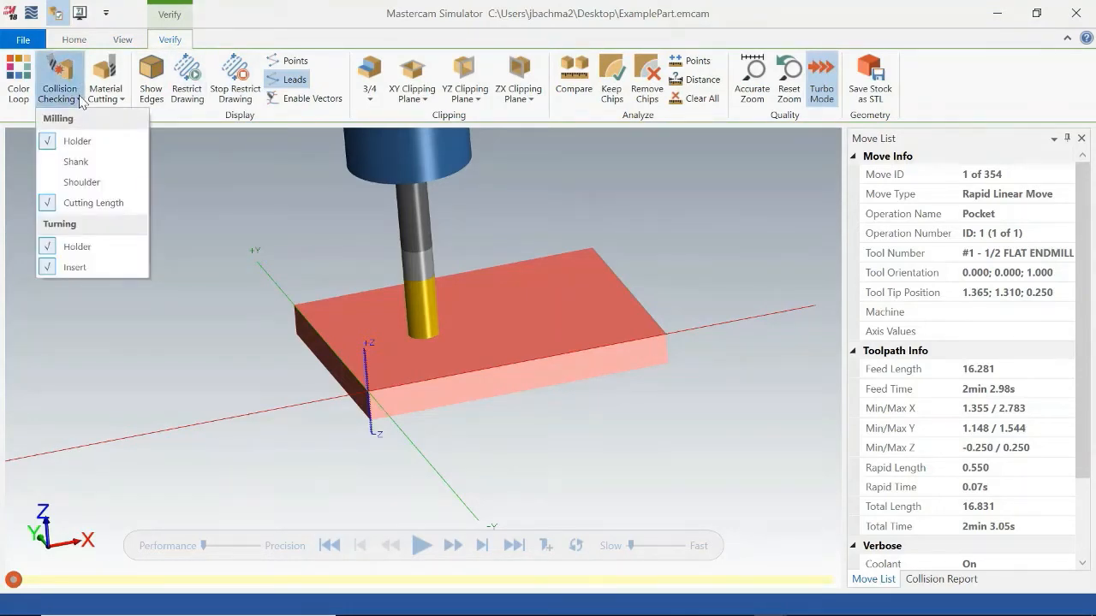
{"action": "left_click", "coordinate": [96, 164]}
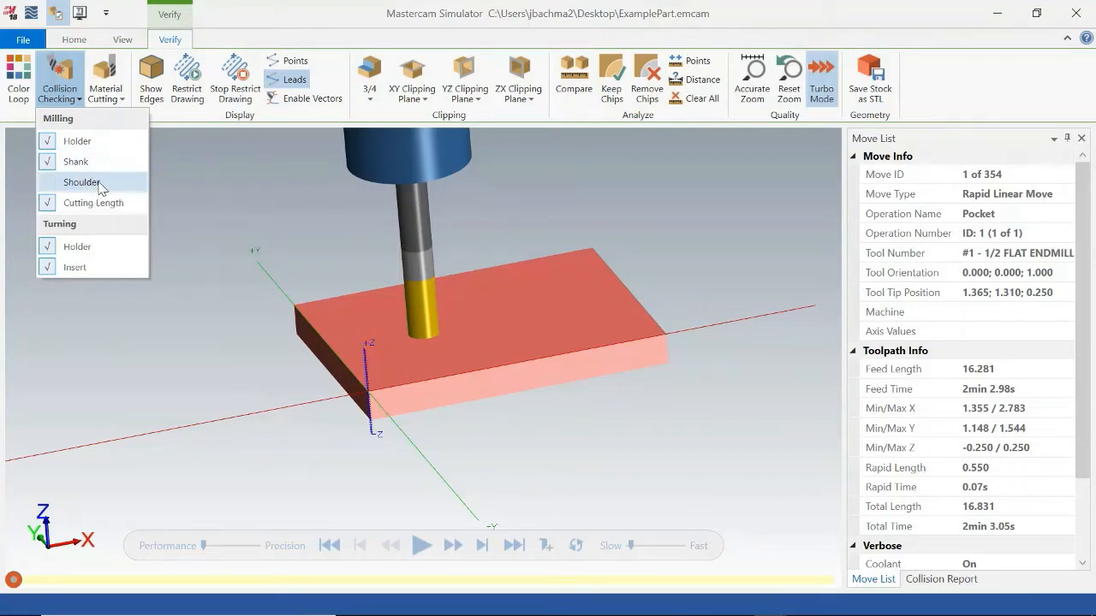
{"action": "left_click", "coordinate": [101, 185]}
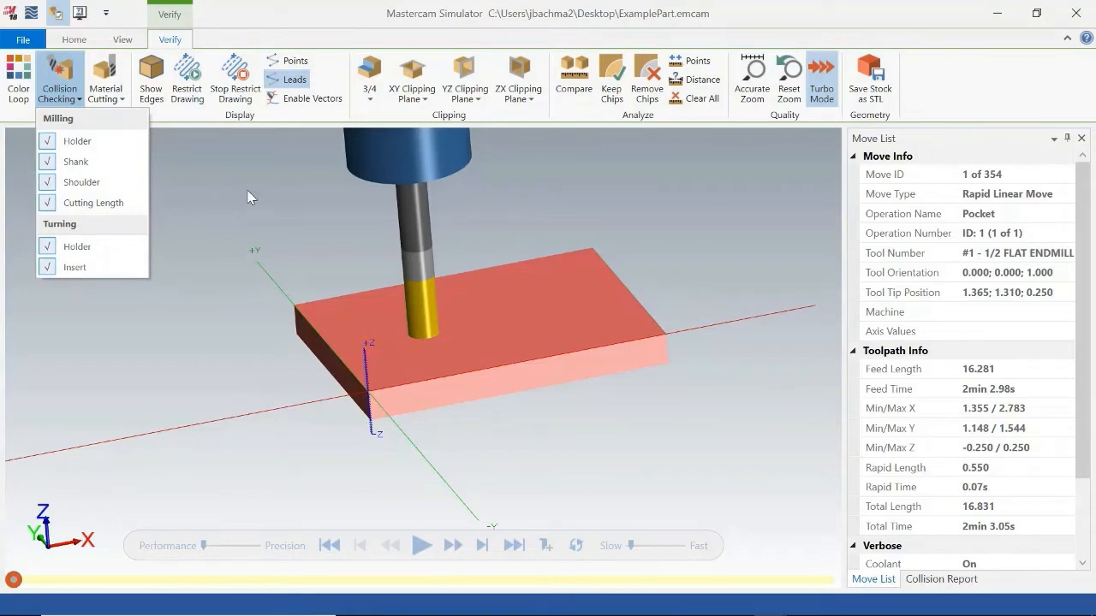
{"action": "mouse_move", "coordinate": [328, 614]}
{"action": "left_click", "coordinate": [801, 607]}
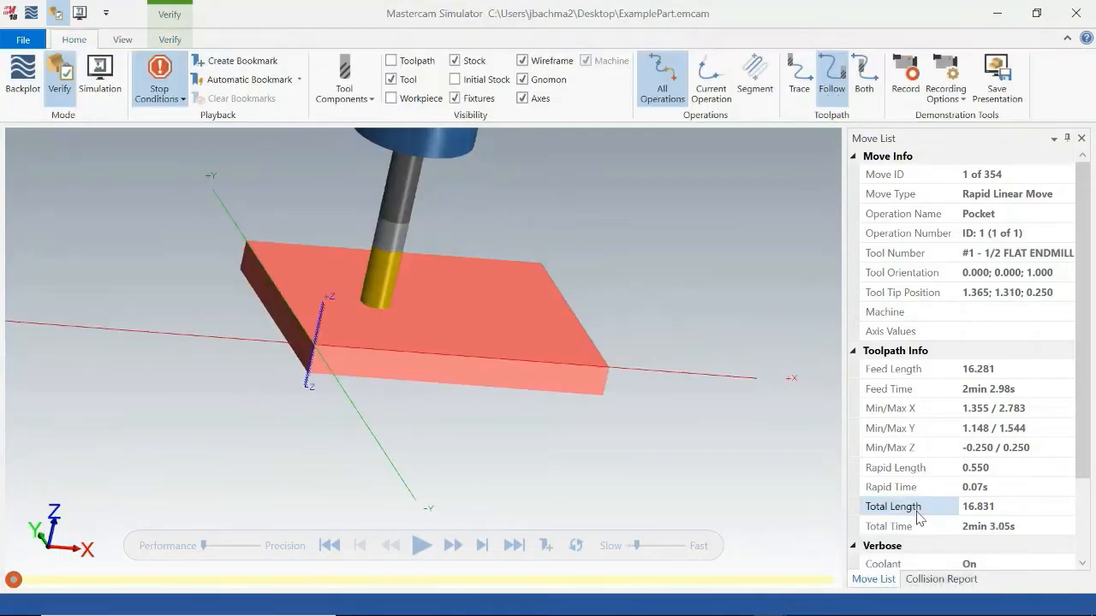
Review the collision checking settings in the simulator options and the tool sections included in Verify collision checking.
{"action": "left_click", "coordinate": [23, 40]}
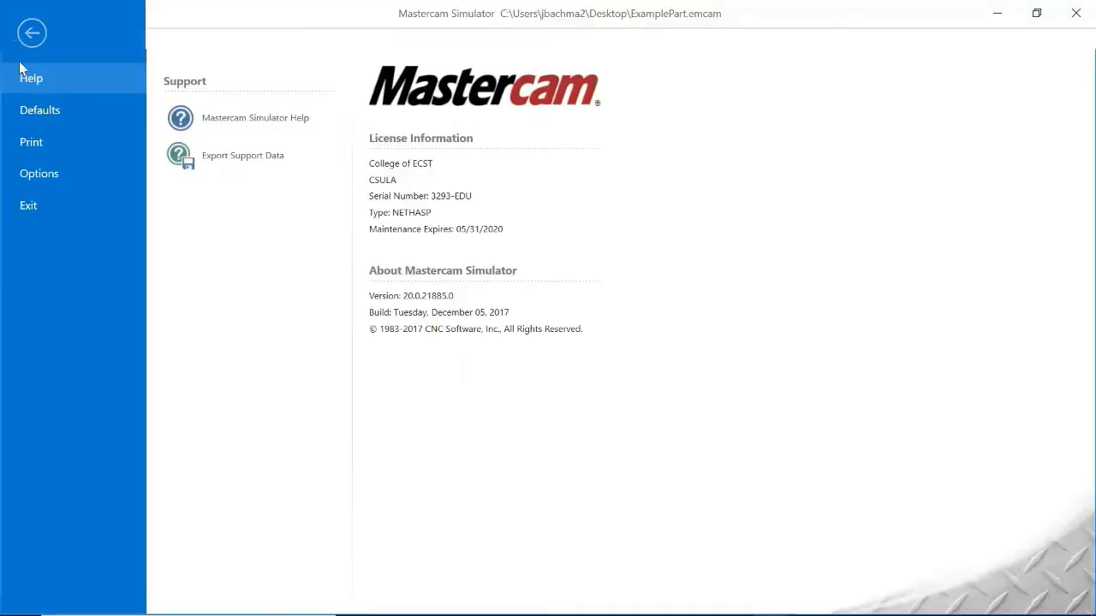
{"action": "left_click", "coordinate": [69, 174]}
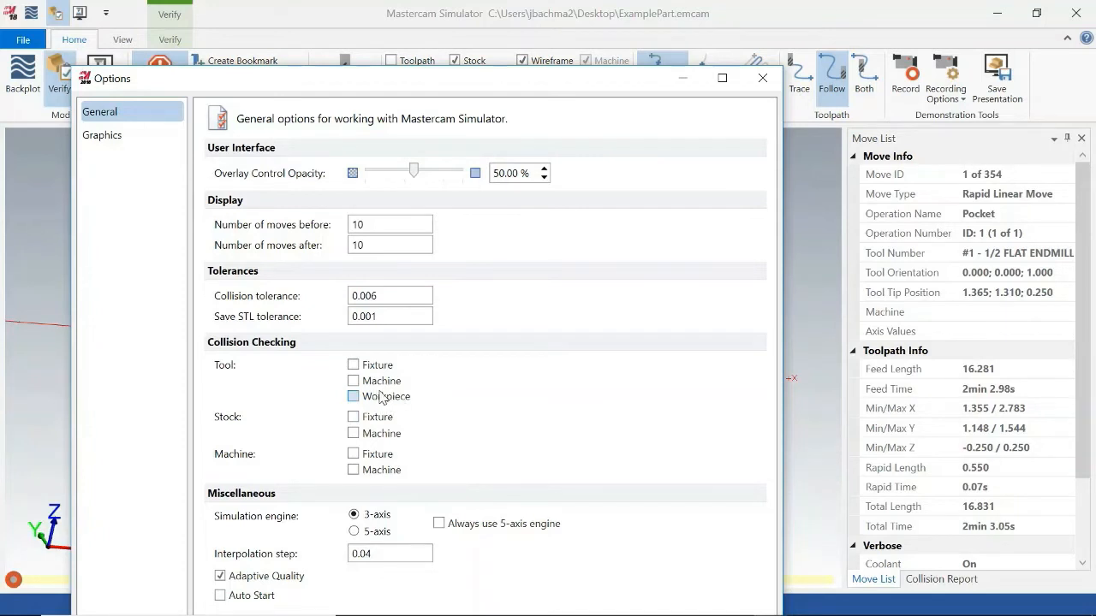
{"action": "left_click", "coordinate": [756, 82]}
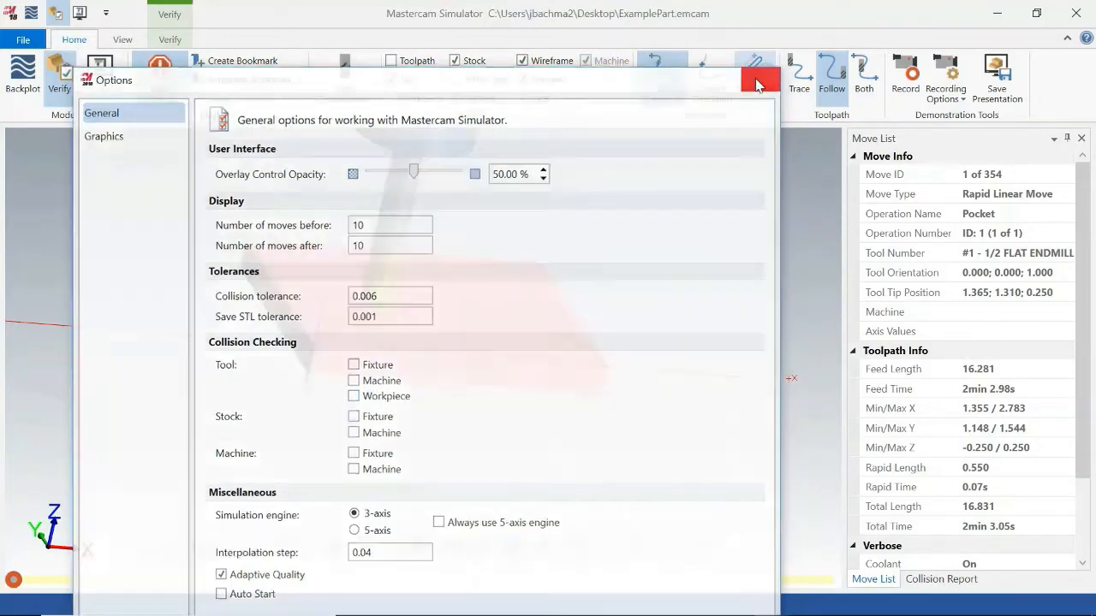
{"action": "left_click", "coordinate": [170, 39]}
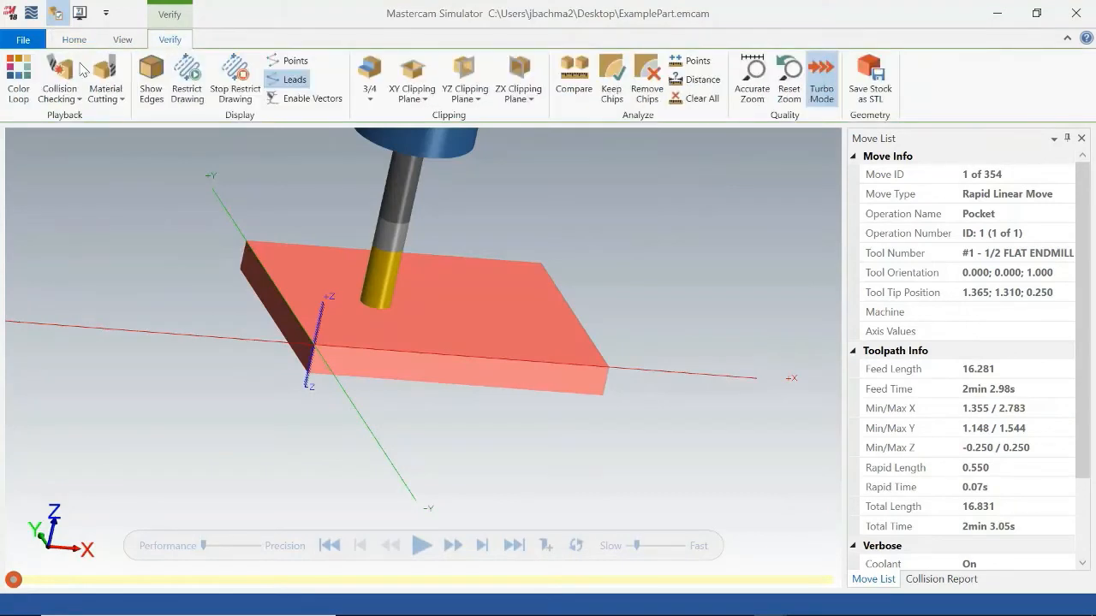
{"action": "left_click", "coordinate": [75, 99]}
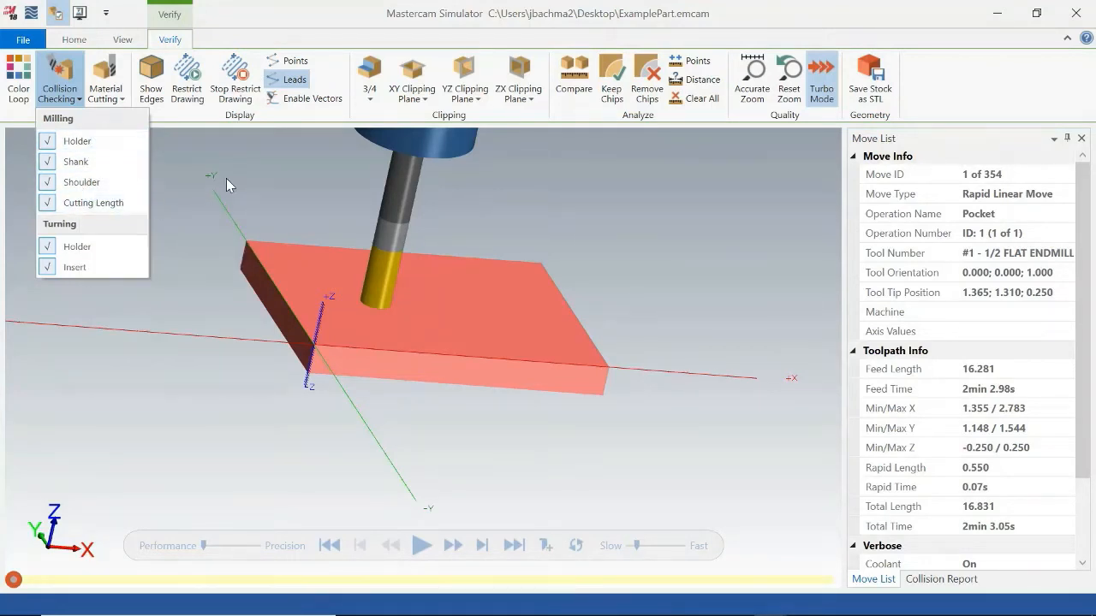
{"action": "left_click", "coordinate": [692, 248]}
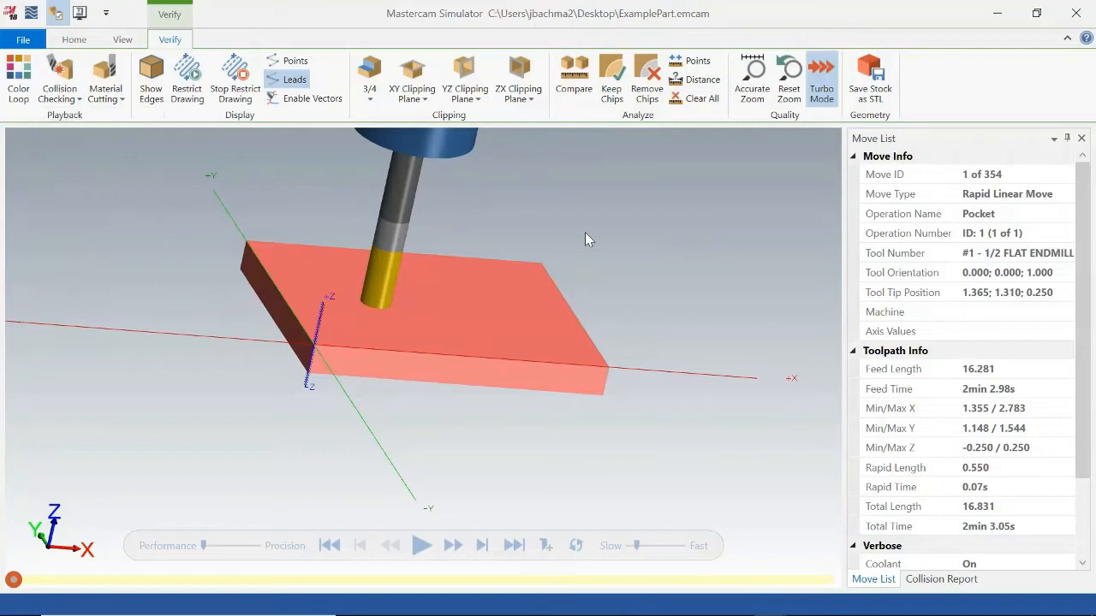
Turn on Color Loop for the verification of the pocket operation.
{"action": "left_click", "coordinate": [36, 88]}
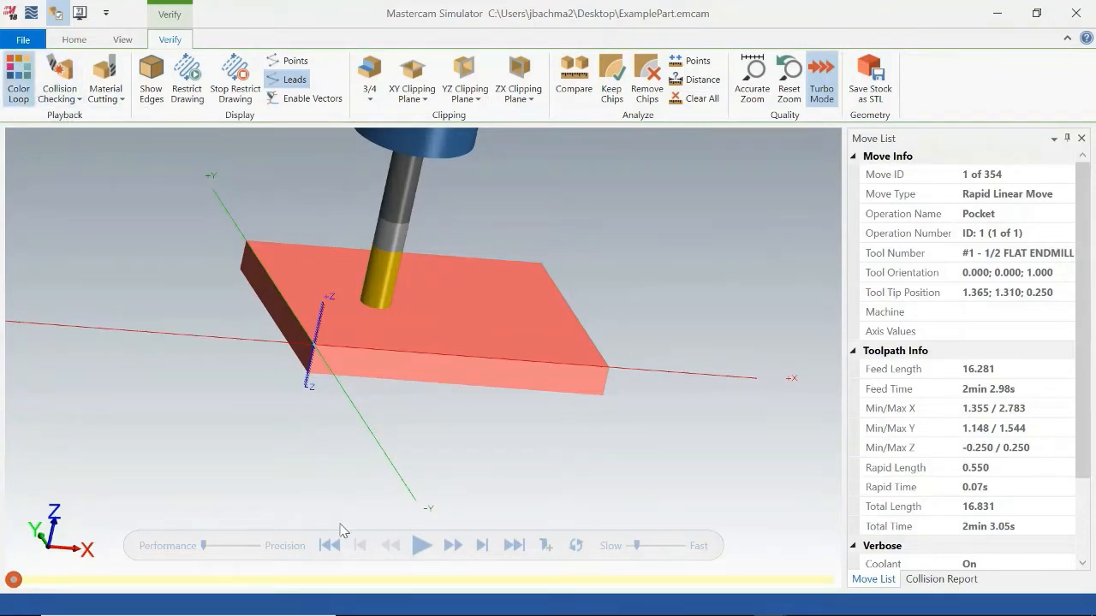
{"action": "mouse_move", "coordinate": [625, 402]}
{"action": "middle_mouse_down"}
{"action": "mouse_move", "coordinate": [600, 385]}
{"action": "mouse_move", "coordinate": [628, 374]}
{"action": "mouse_move", "coordinate": [623, 403]}
{"action": "middle_mouse_up"}
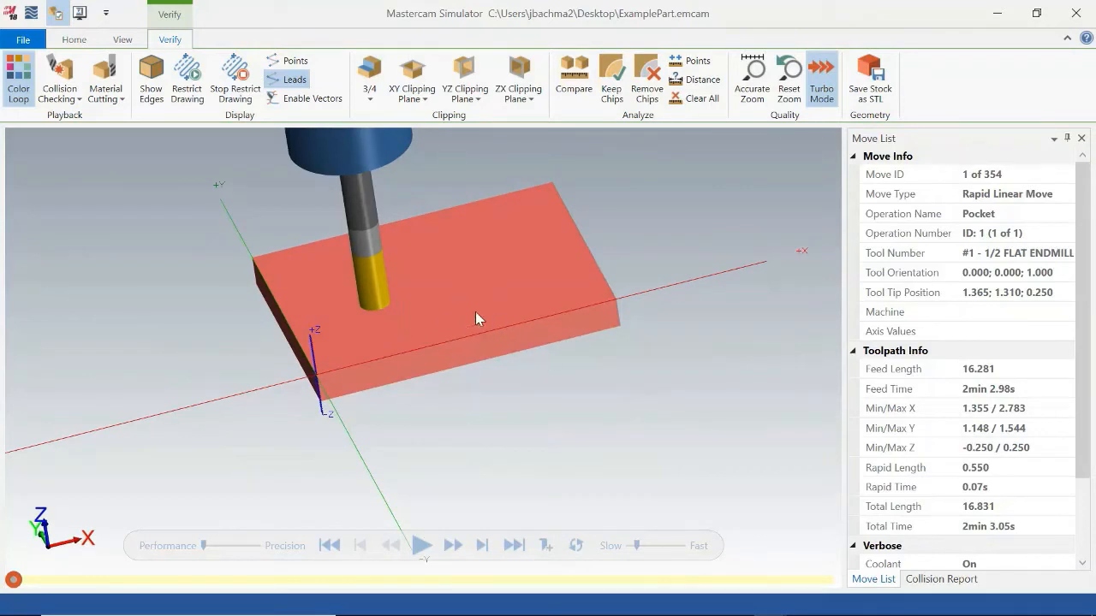
Play the Verify simulation of the pocket operation to its end, inspect the cut from several angles and close the simulator.
{"action": "left_click", "coordinate": [74, 41]}
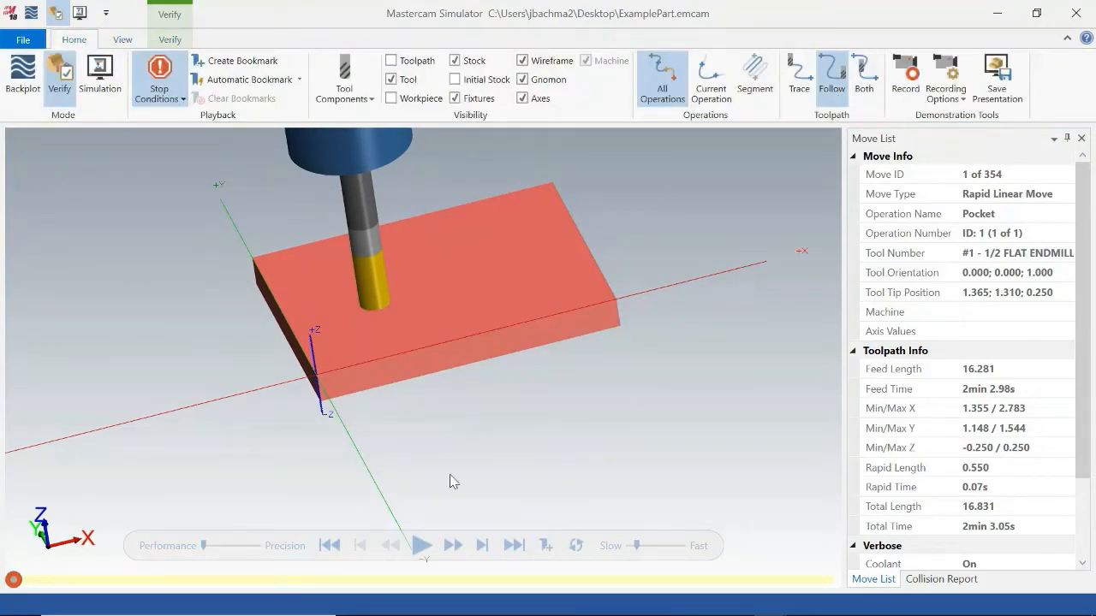
{"action": "left_click", "coordinate": [422, 548]}
{"action": "middle_click_drag", "start_coordinate": [470, 476], "coordinate": [470, 462]}
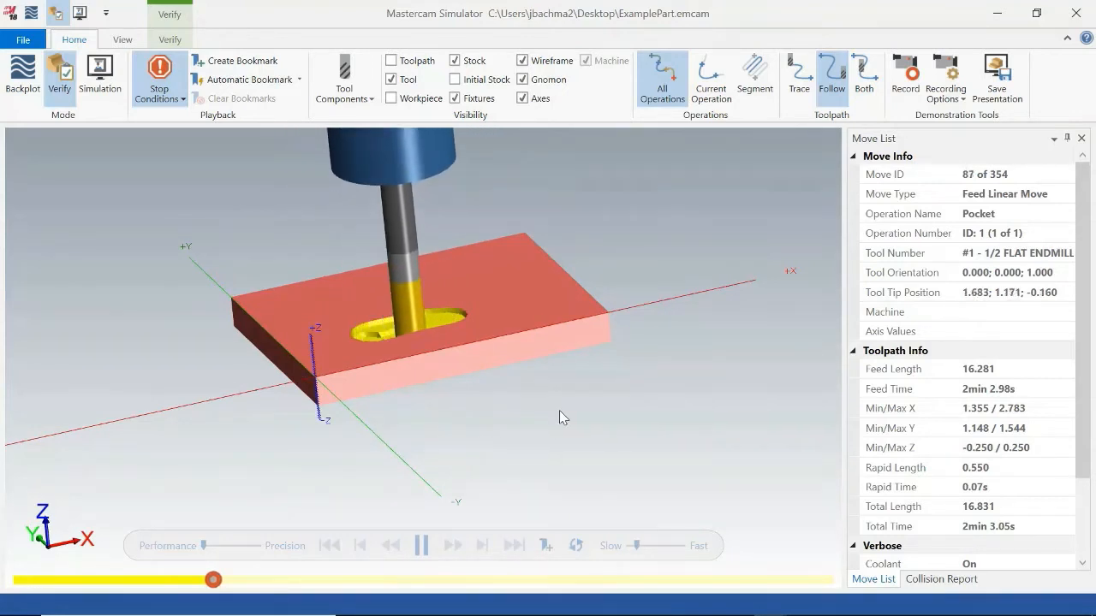
{"action": "middle_click_drag", "start_coordinate": [559, 410], "coordinate": [558, 422]}
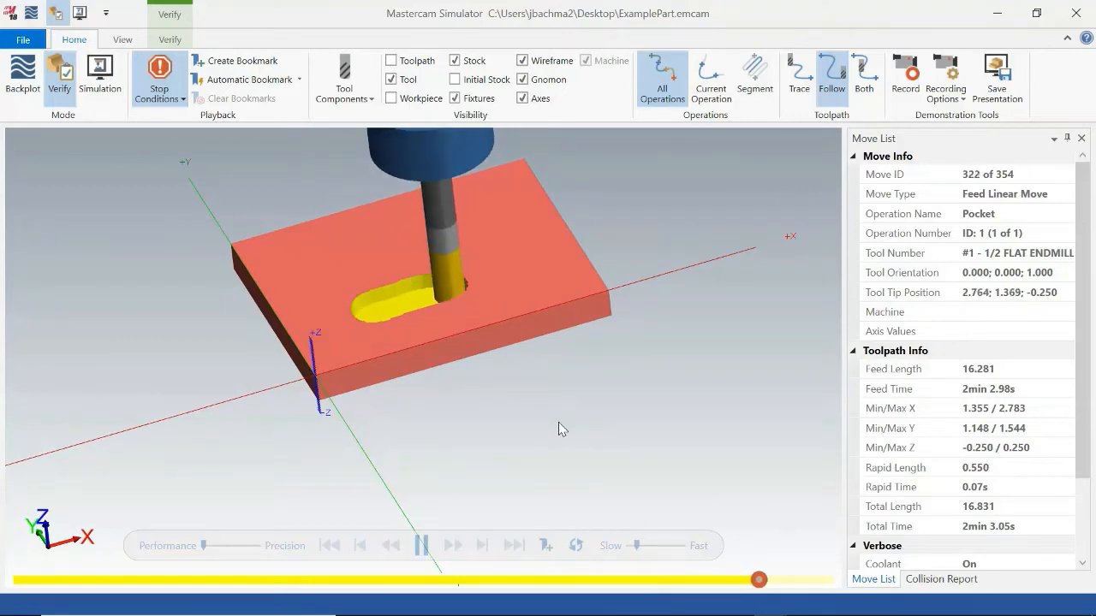
{"action": "mouse_move", "coordinate": [544, 408]}
{"action": "middle_mouse_down"}
{"action": "mouse_move", "coordinate": [562, 400]}
{"action": "mouse_move", "coordinate": [553, 408]}
{"action": "middle_mouse_up"}
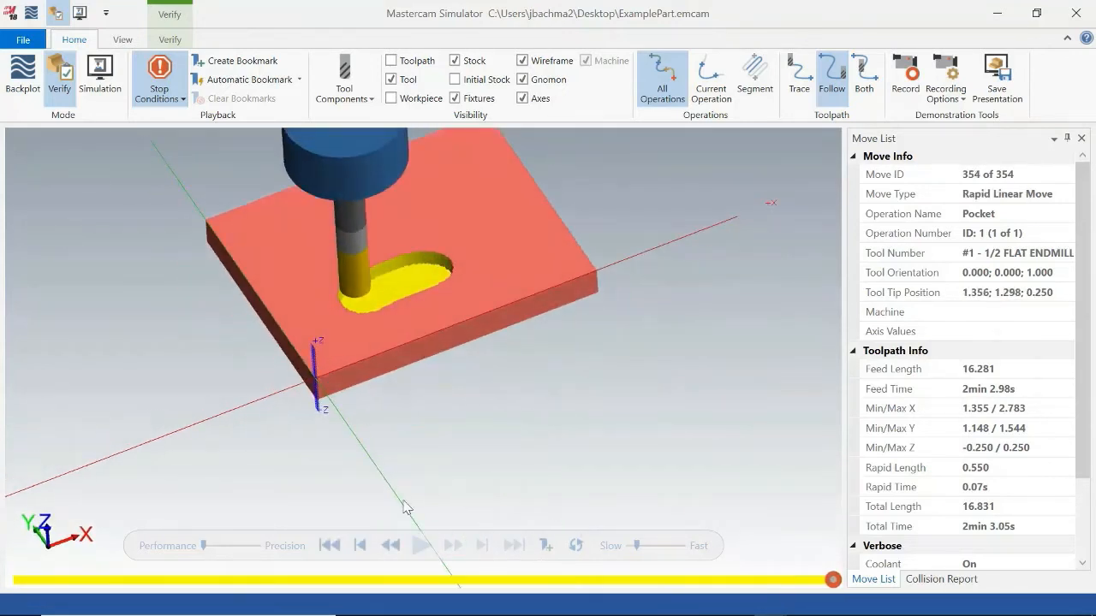
{"action": "mouse_move", "coordinate": [475, 445]}
{"action": "middle_mouse_down"}
{"action": "mouse_move", "coordinate": [472, 416]}
{"action": "mouse_move", "coordinate": [486, 403]}
{"action": "mouse_move", "coordinate": [463, 412]}
{"action": "mouse_move", "coordinate": [464, 438]}
{"action": "middle_mouse_up"}
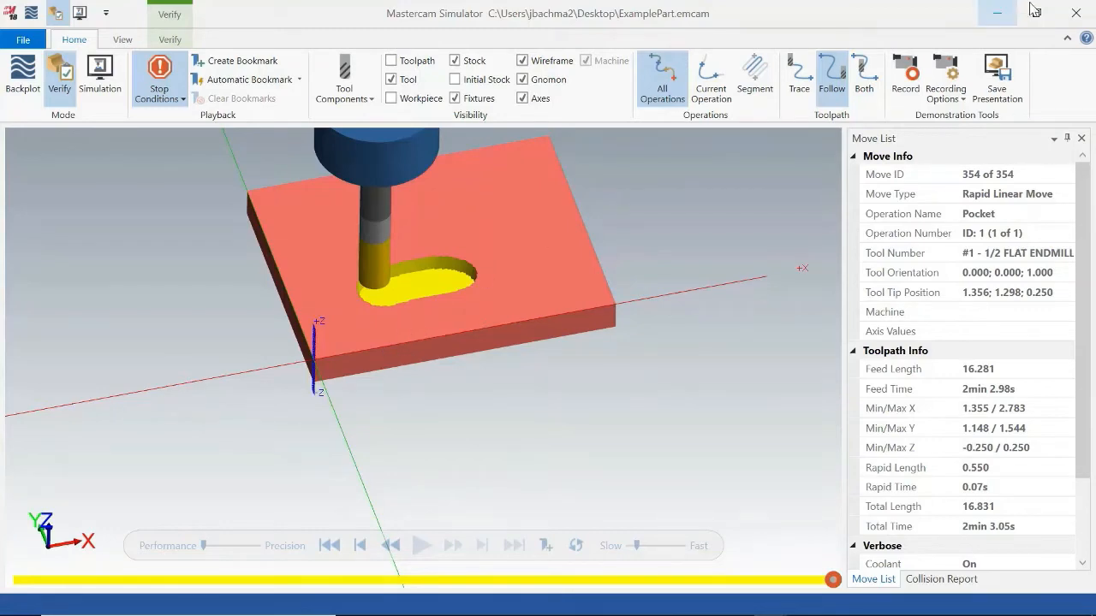
{"action": "left_click", "coordinate": [1065, 14]}
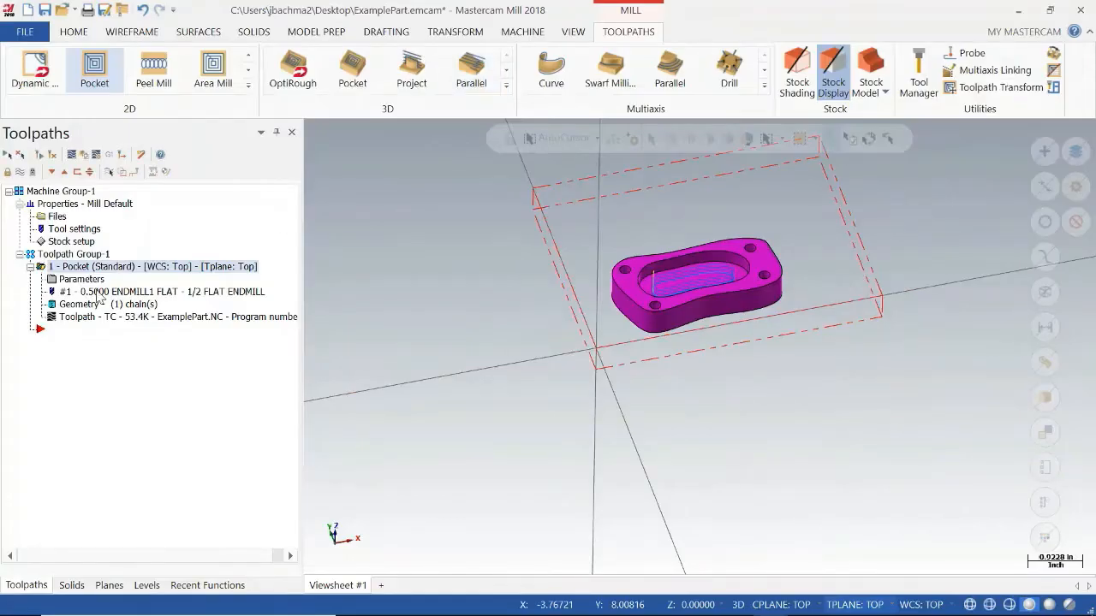
Change the pocket operation's tool to the 1/4 FLAT ENDMILL from the Mill_Inch tool library and regenerate the toolpath.
{"action": "left_click", "coordinate": [83, 279]}
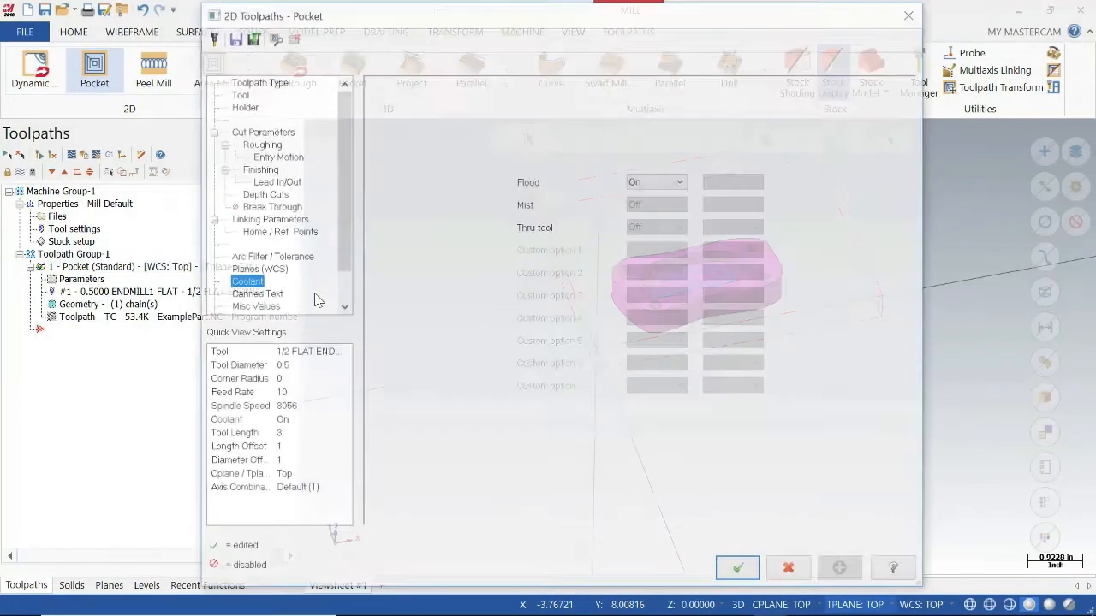
{"action": "left_click", "coordinate": [239, 93]}
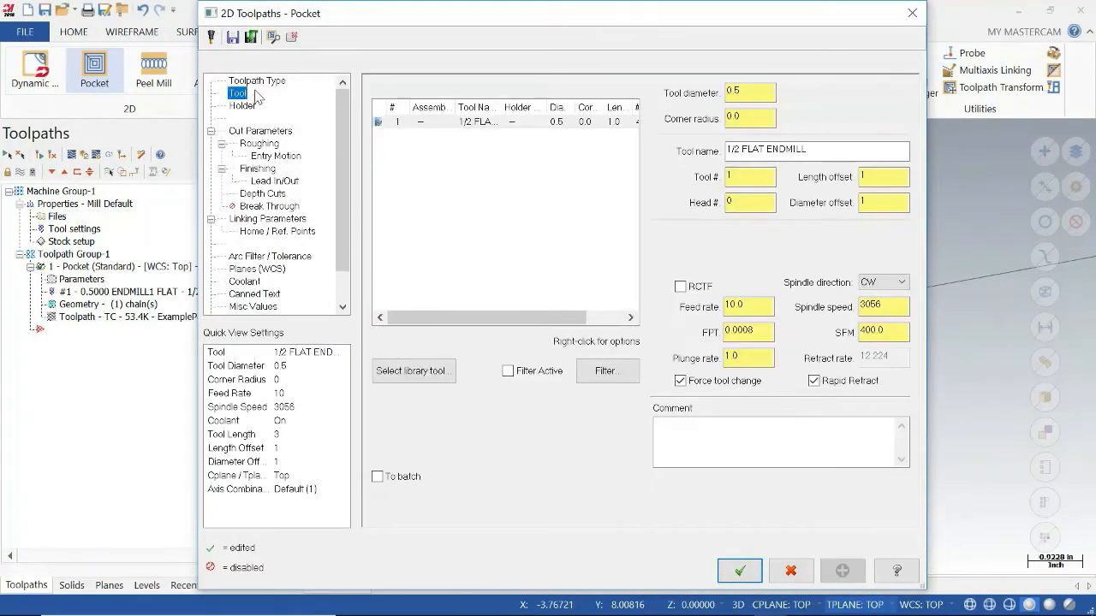
{"action": "left_click", "coordinate": [414, 371]}
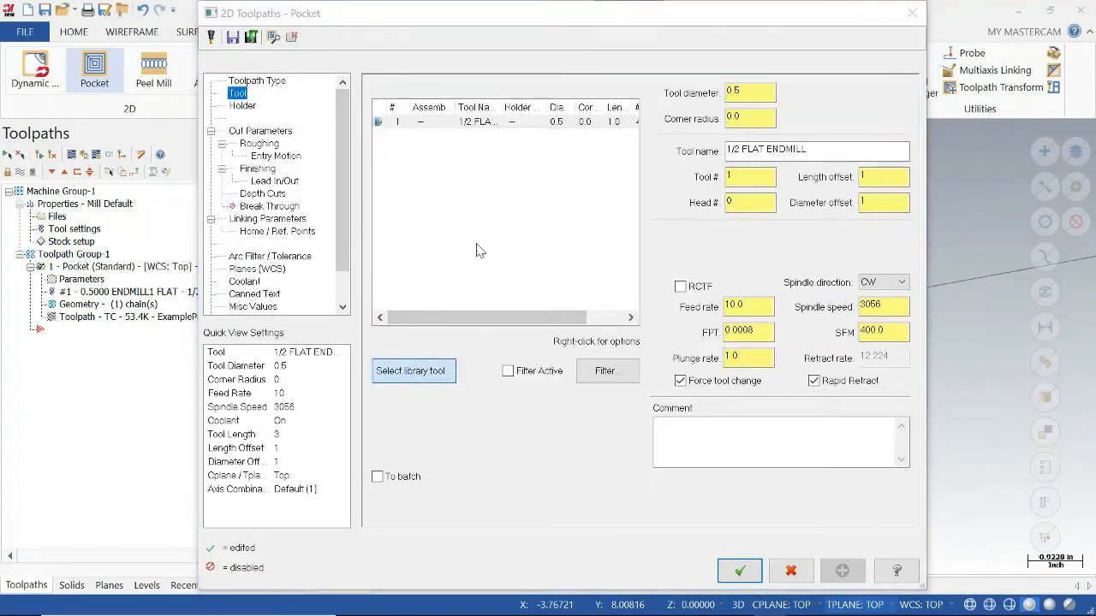
{"action": "left_click", "coordinate": [133, 314]}
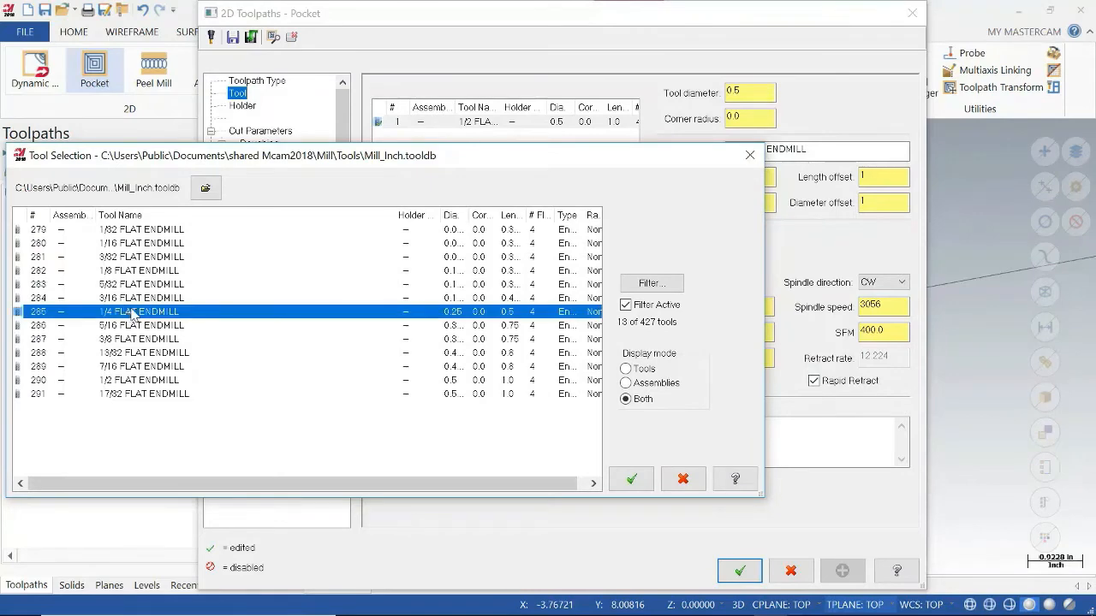
{"action": "left_click", "coordinate": [631, 478]}
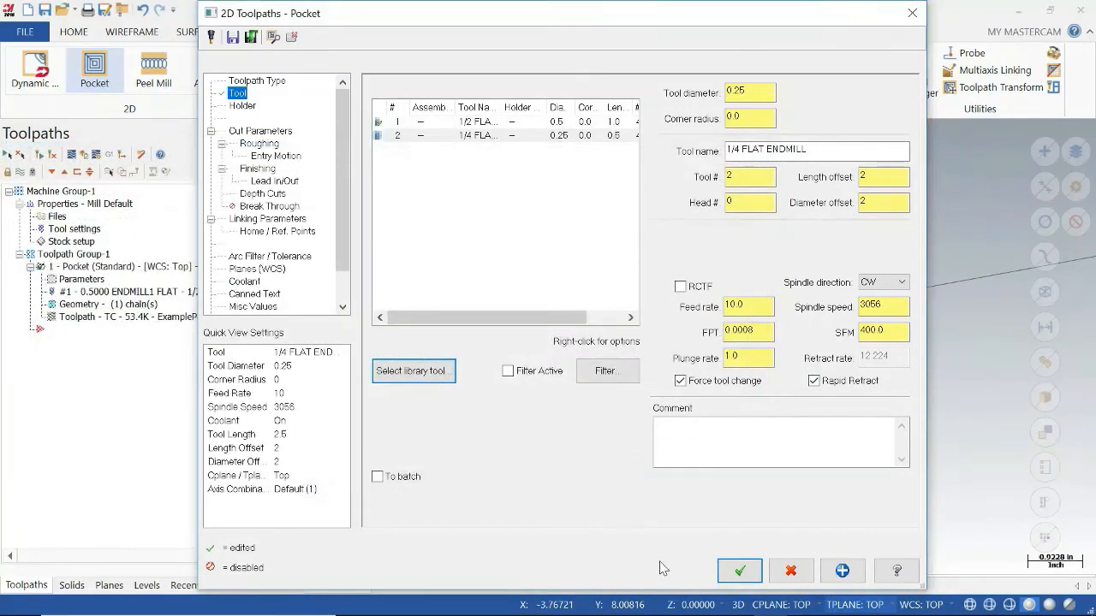
{"action": "left_click", "coordinate": [736, 571]}
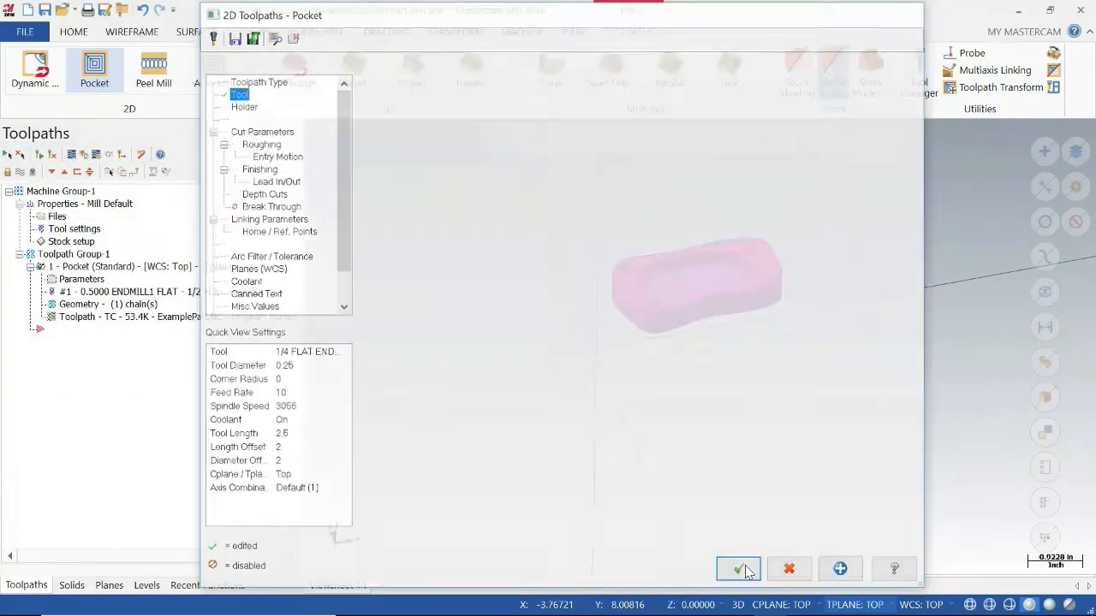
{"action": "left_click", "coordinate": [52, 154]}
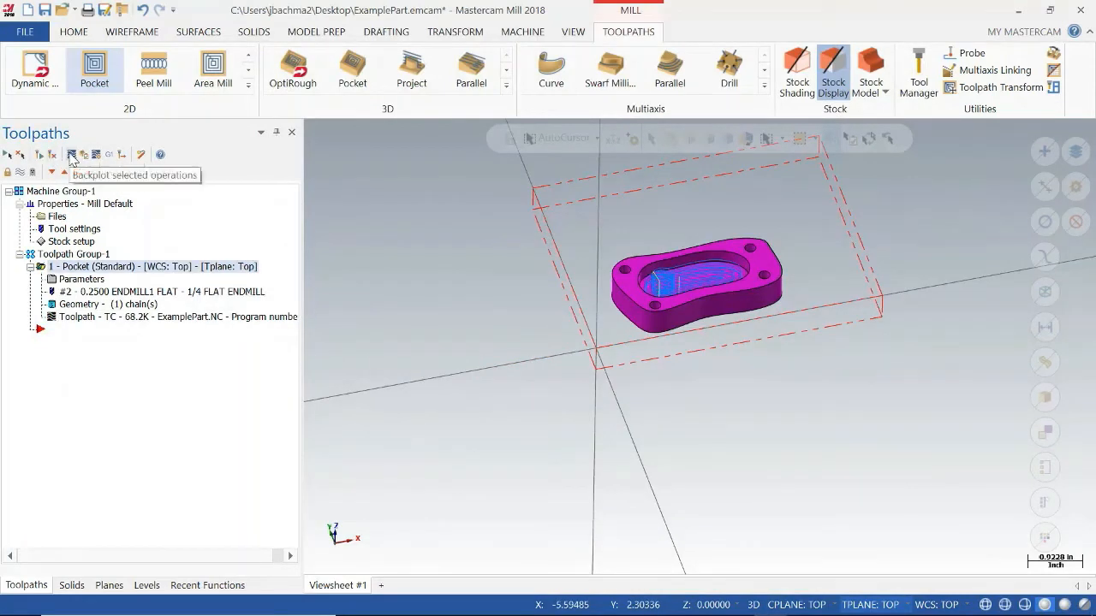
Verify the pocket with the 1/4 flat endmill, varying the playback speed while it cuts, and close the simulator.
{"action": "left_click", "coordinate": [83, 154]}
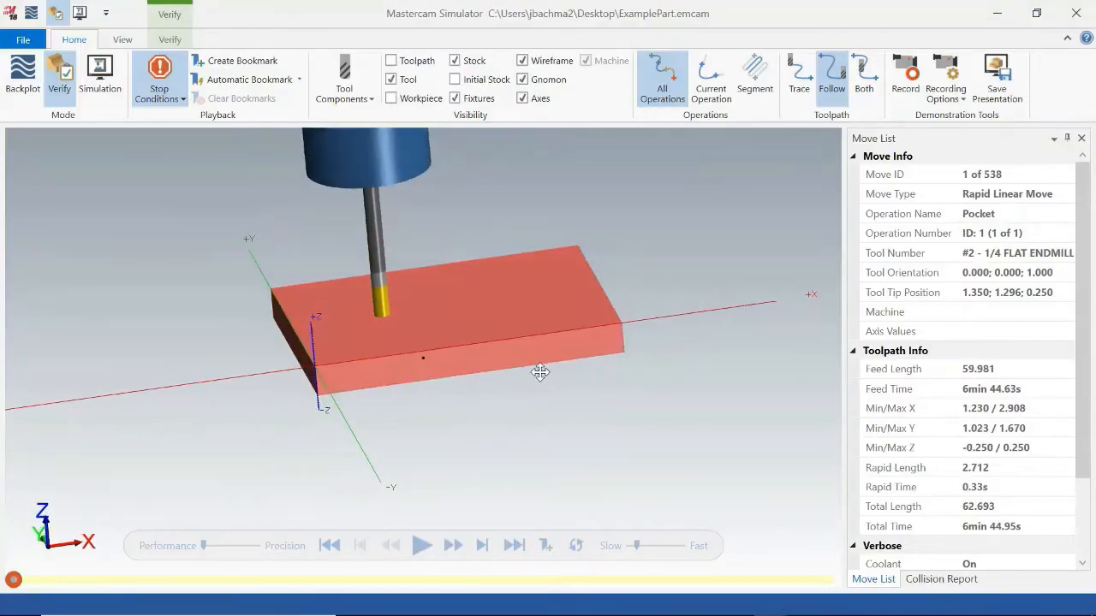
{"action": "left_click", "coordinate": [421, 548]}
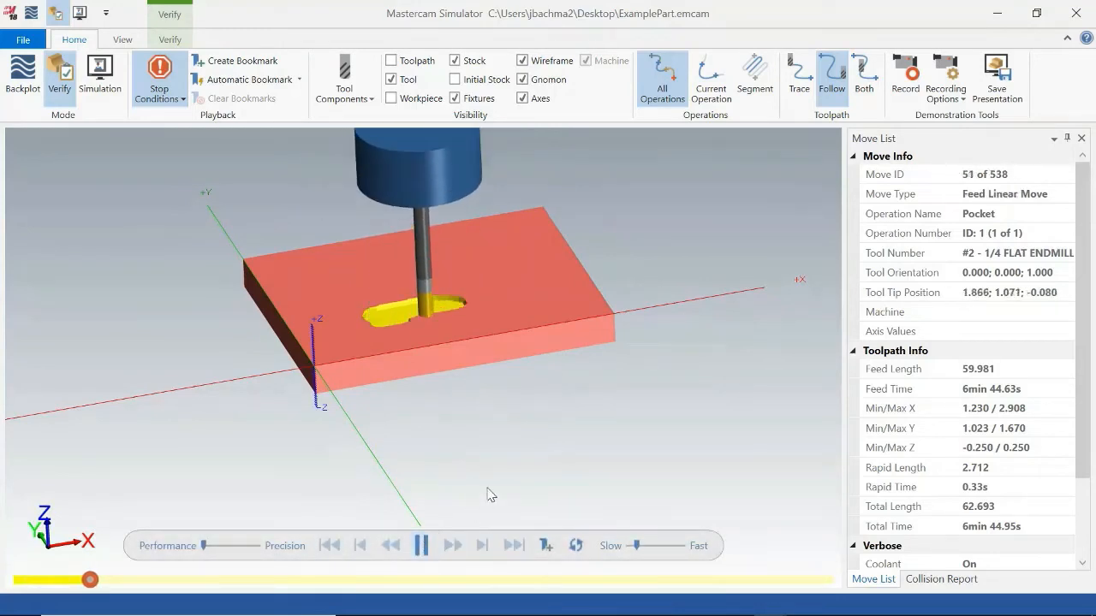
{"action": "middle_click_drag", "start_coordinate": [496, 423], "coordinate": [497, 436]}
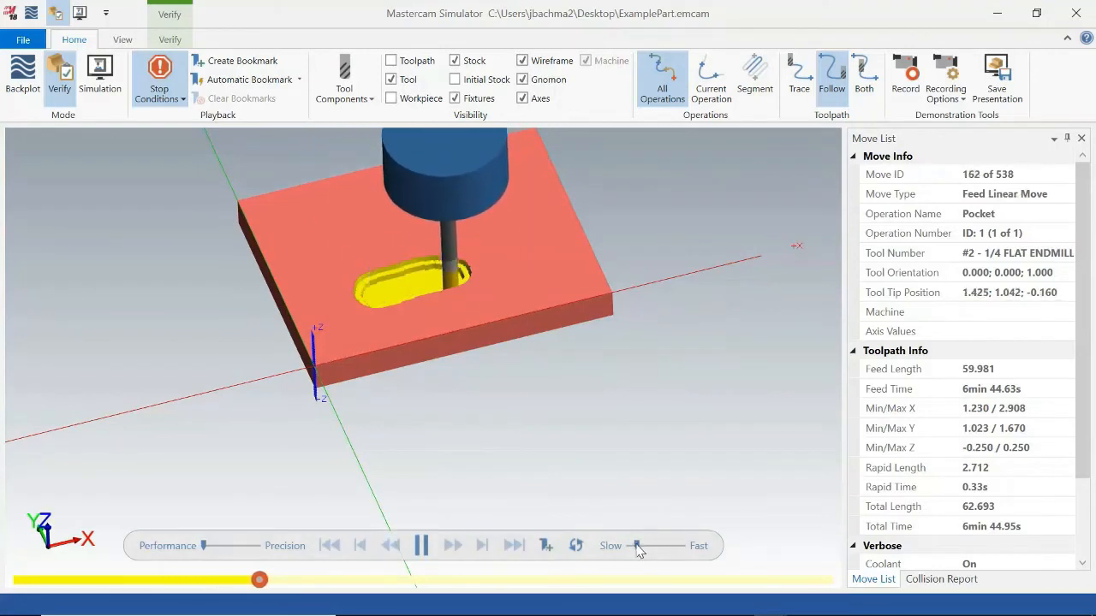
{"action": "left_click_drag", "start_coordinate": [637, 547], "coordinate": [629, 546]}
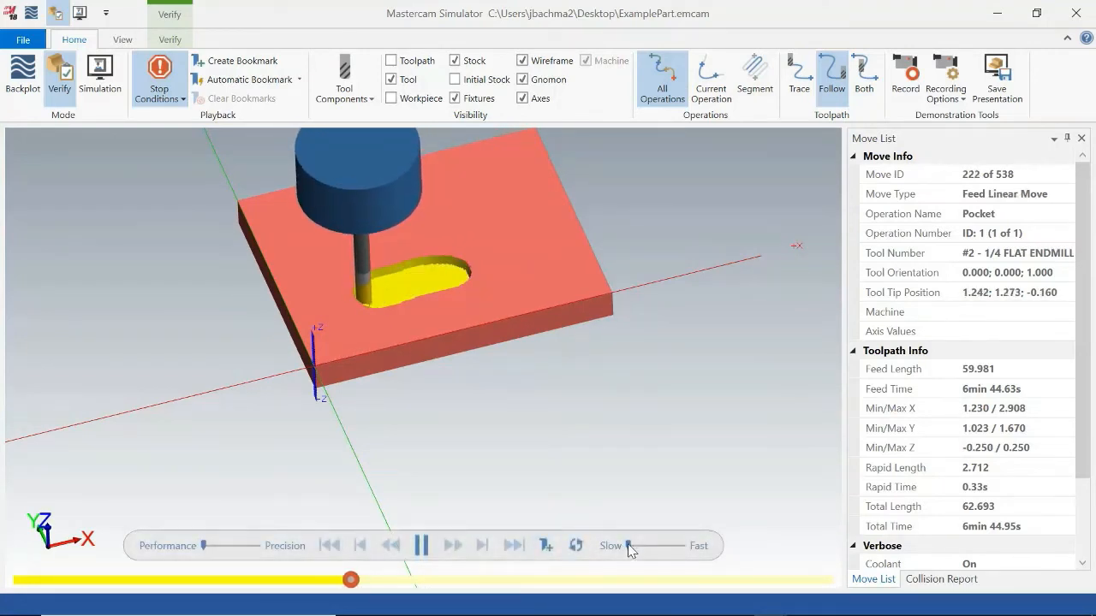
{"action": "left_click_drag", "start_coordinate": [629, 545], "coordinate": [631, 545]}
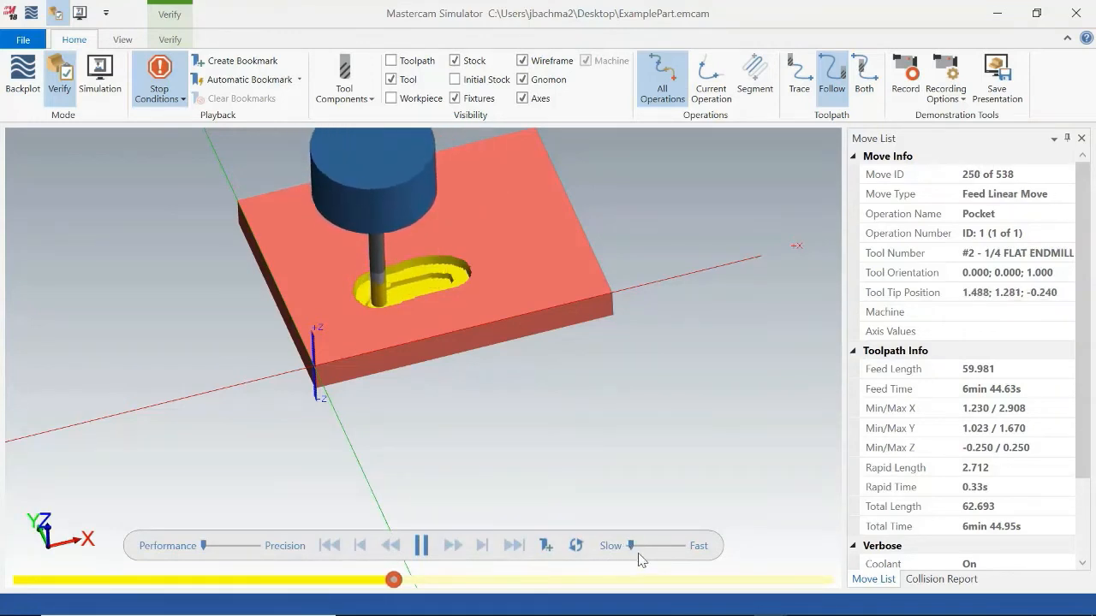
{"action": "middle_click_drag", "start_coordinate": [513, 456], "coordinate": [513, 454]}
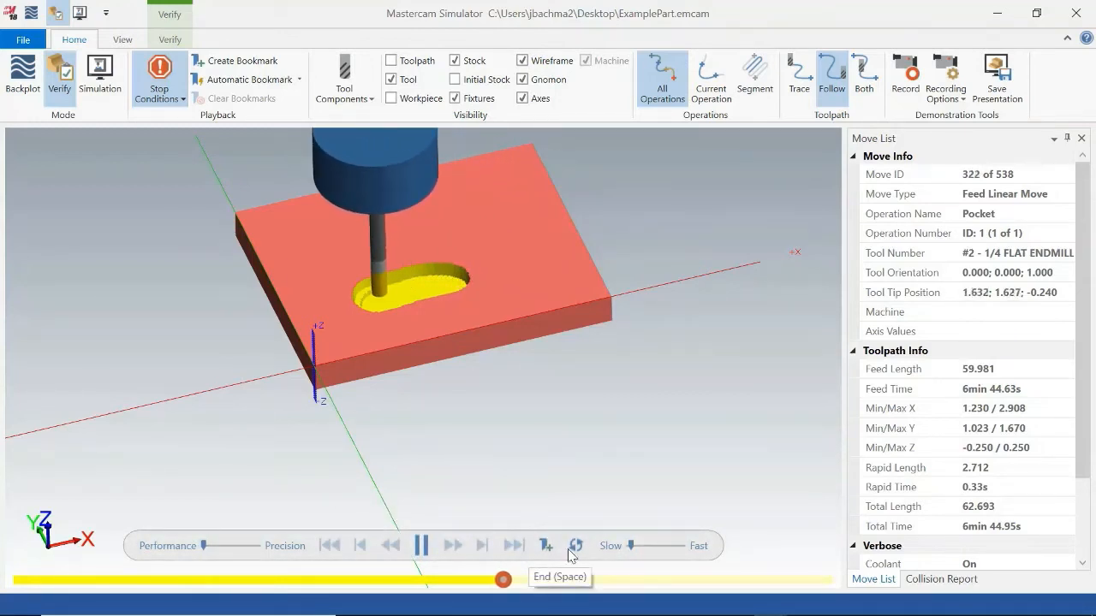
{"action": "left_click_drag", "start_coordinate": [635, 546], "coordinate": [640, 546]}
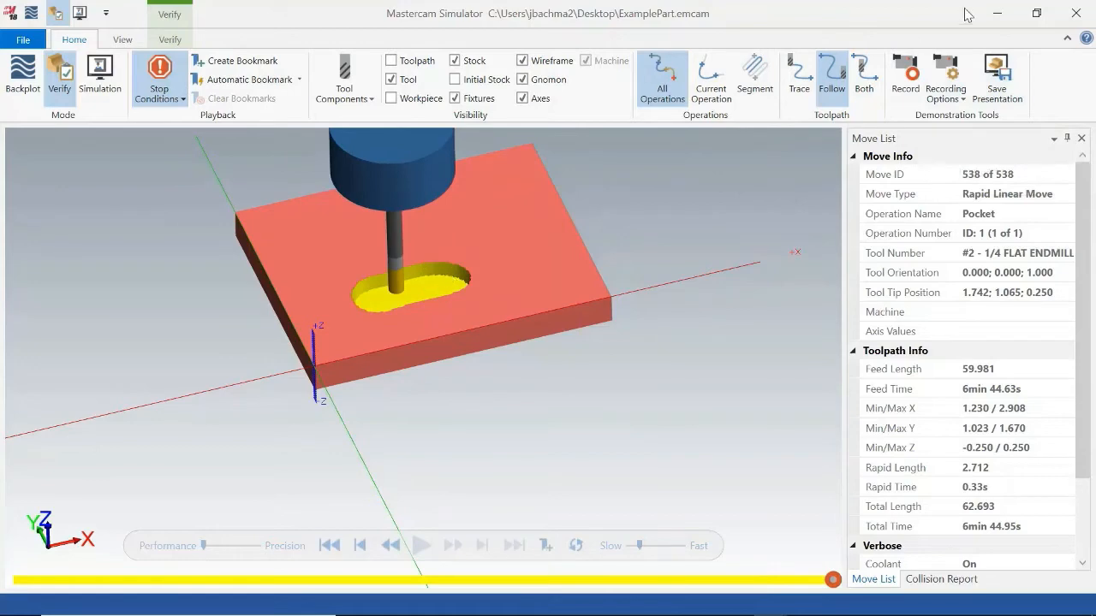
{"action": "left_click", "coordinate": [1076, 13]}
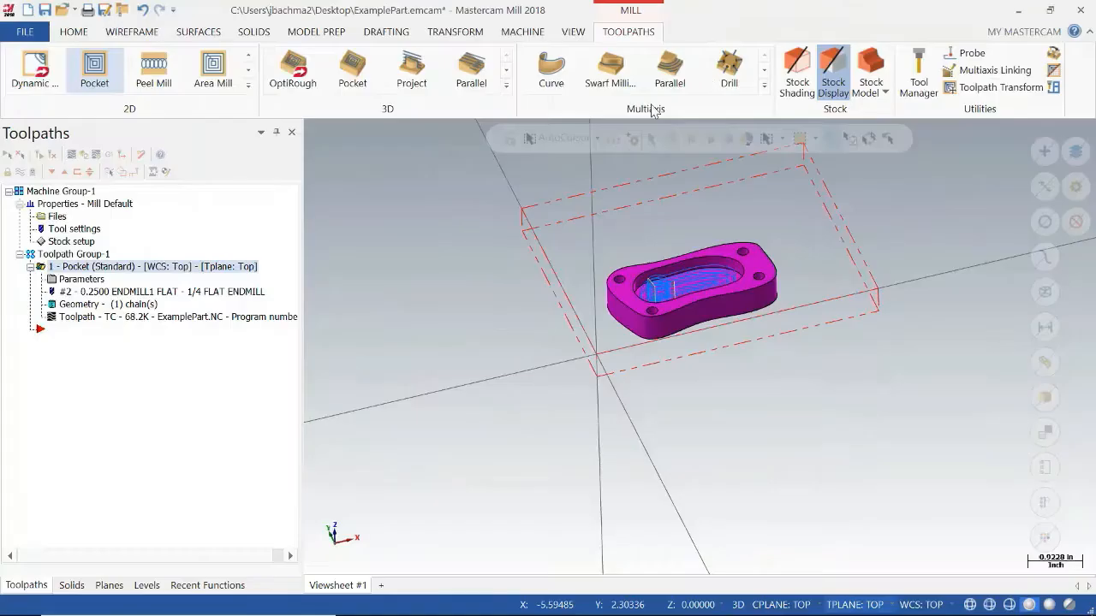
Examine the regenerated pocket toolpath inside the part up close from above and from the side.
{"action": "mouse_move", "coordinate": [673, 374]}
{"action": "middle_mouse_down"}
{"action": "mouse_move", "coordinate": [666, 350]}
{"action": "mouse_move", "coordinate": [670, 374]}
{"action": "middle_mouse_up"}
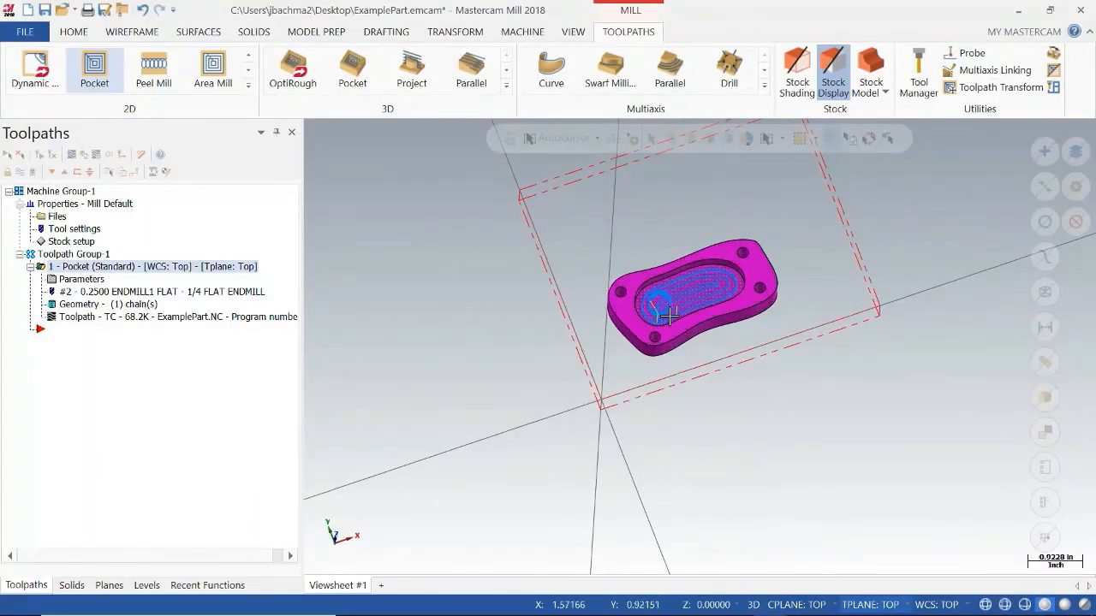
{"action": "scroll", "coordinate": [668, 316], "scroll_direction": "up", "scroll_amount": 5}
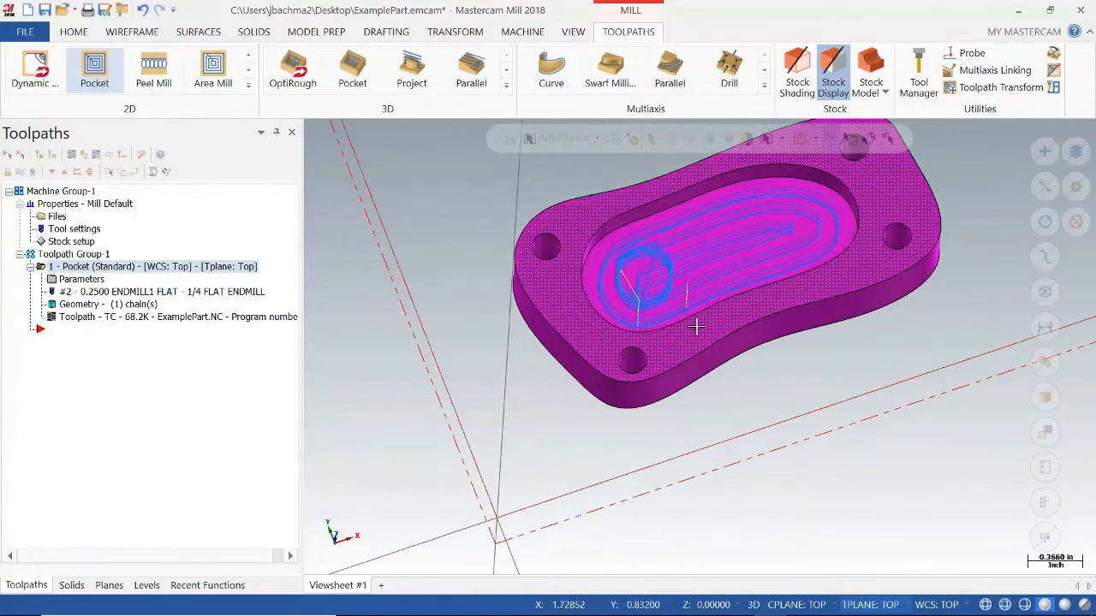
{"action": "mouse_move", "coordinate": [695, 326]}
{"action": "middle_mouse_down"}
{"action": "mouse_move", "coordinate": [714, 285]}
{"action": "mouse_move", "coordinate": [693, 298]}
{"action": "mouse_move", "coordinate": [702, 318]}
{"action": "mouse_move", "coordinate": [675, 336]}
{"action": "mouse_move", "coordinate": [685, 351]}
{"action": "mouse_move", "coordinate": [651, 260]}
{"action": "middle_mouse_up"}
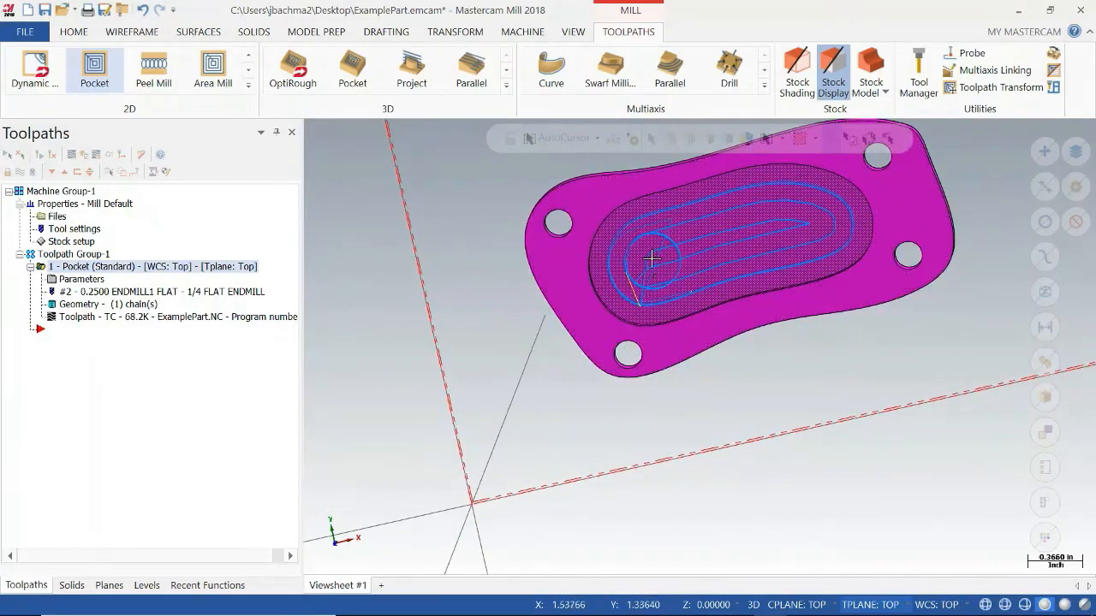
{"action": "mouse_move", "coordinate": [700, 347]}
{"action": "middle_mouse_down"}
{"action": "mouse_move", "coordinate": [795, 342]}
{"action": "mouse_move", "coordinate": [792, 287]}
{"action": "mouse_move", "coordinate": [796, 347]}
{"action": "mouse_move", "coordinate": [780, 363]}
{"action": "middle_mouse_up"}
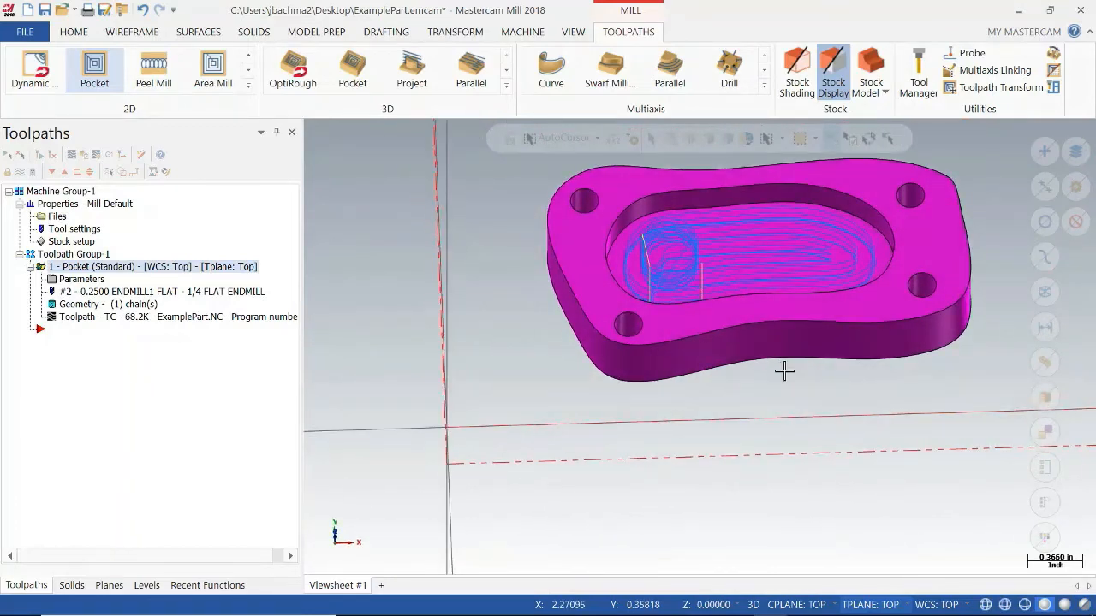
{"action": "scroll", "coordinate": [783, 372], "scroll_direction": "up", "scroll_amount": 2}
{"action": "scroll", "coordinate": [848, 332], "scroll_direction": "down", "scroll_amount": 4}
{"action": "middle_click_drag", "start_coordinate": [849, 362], "coordinate": [860, 258]}
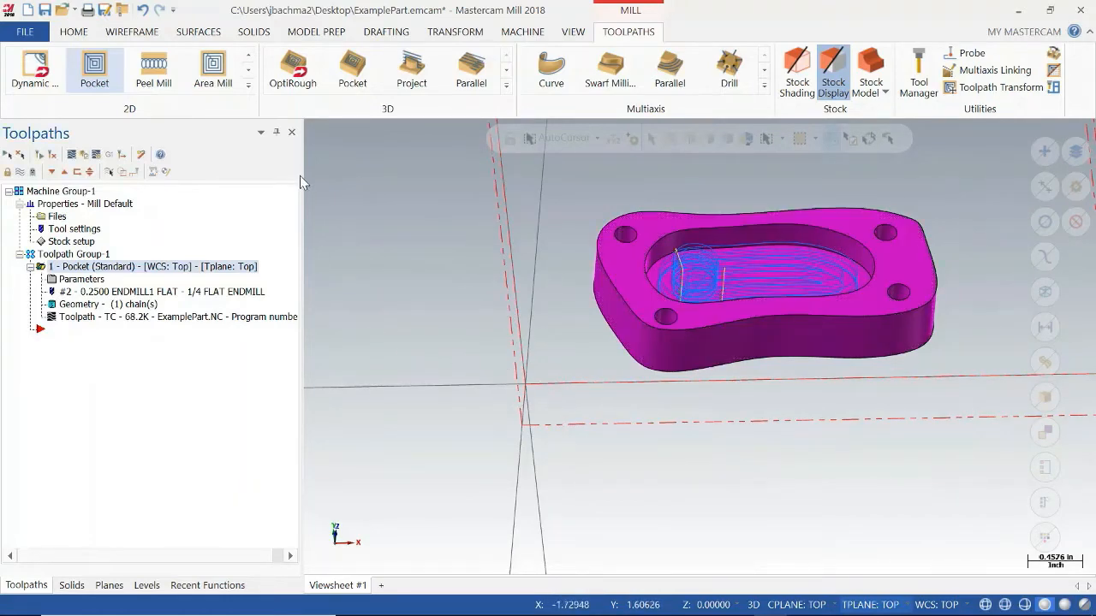
Start a 2D Drill toolpath and pick the centres of the part's four corner holes as the drill points.
{"action": "left_click", "coordinate": [248, 84]}
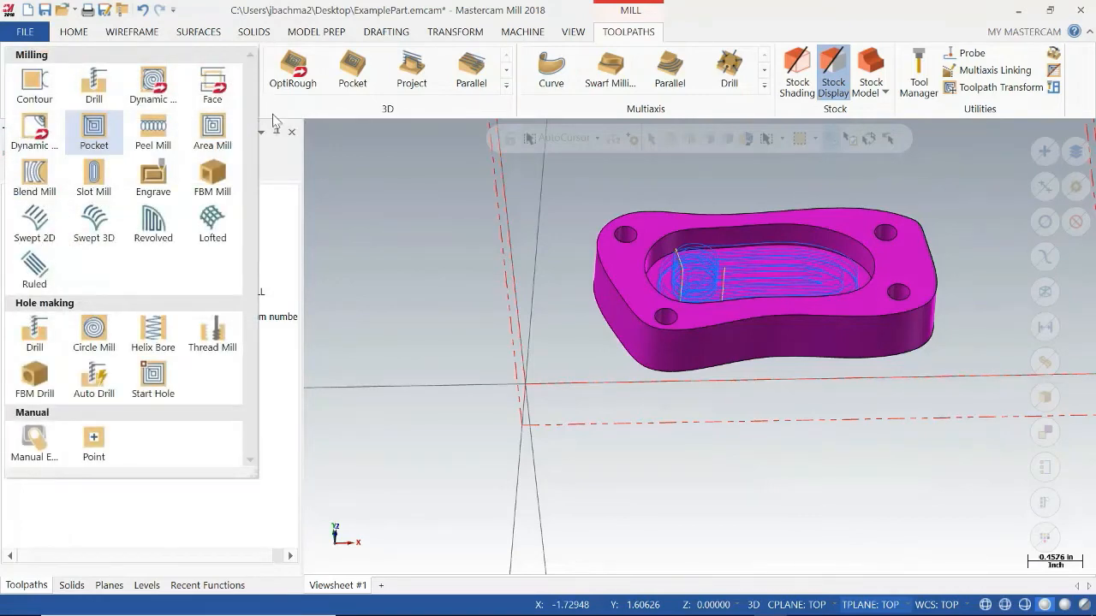
{"action": "left_click", "coordinate": [96, 88]}
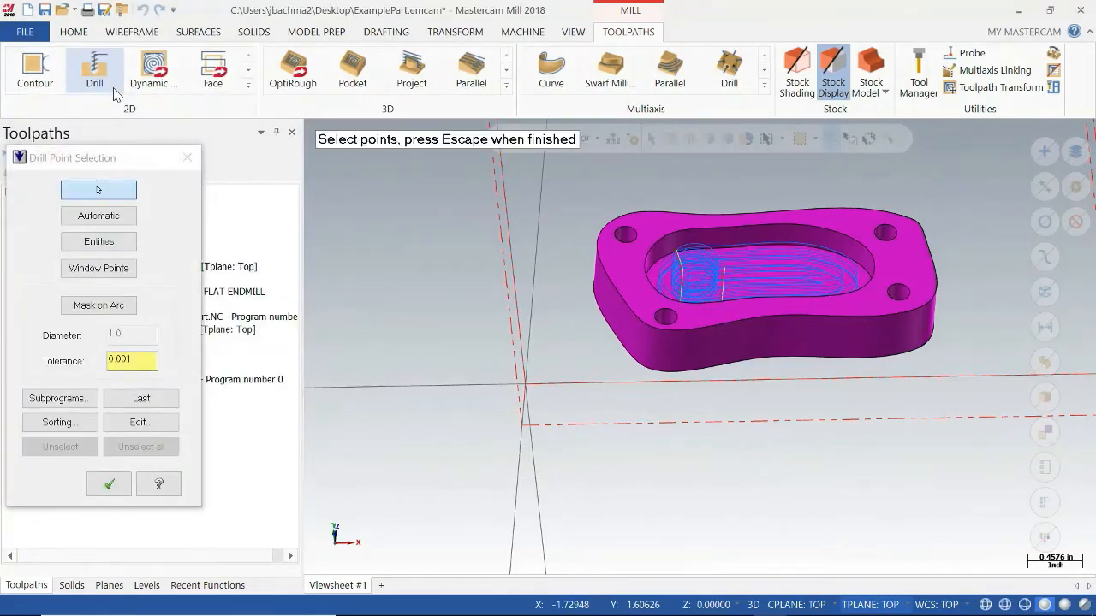
{"action": "left_click", "coordinate": [628, 243]}
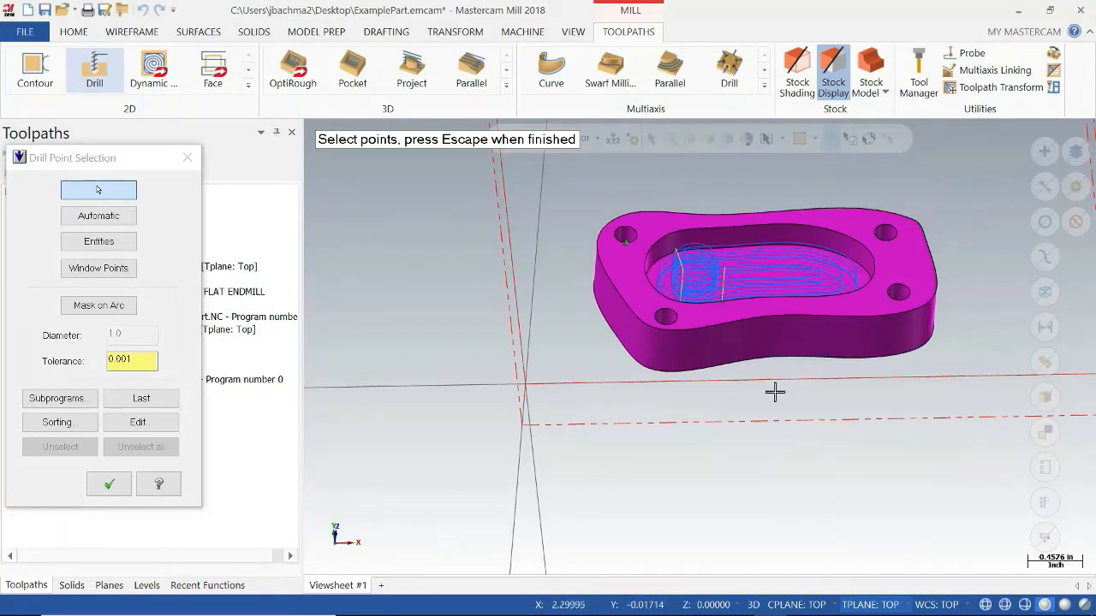
{"action": "left_click", "coordinate": [673, 315]}
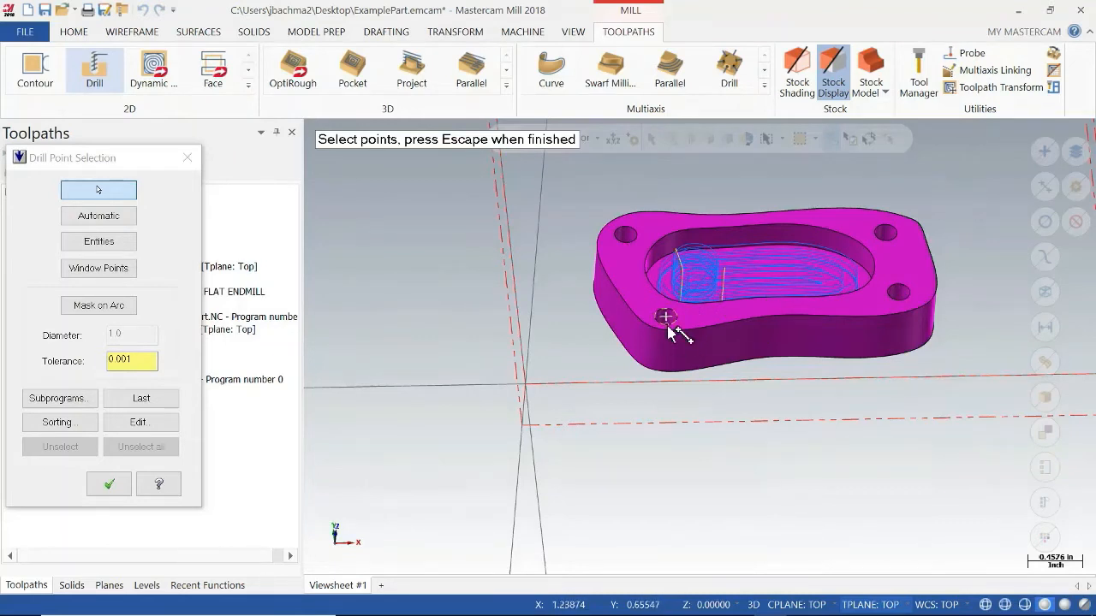
{"action": "left_click", "coordinate": [895, 295]}
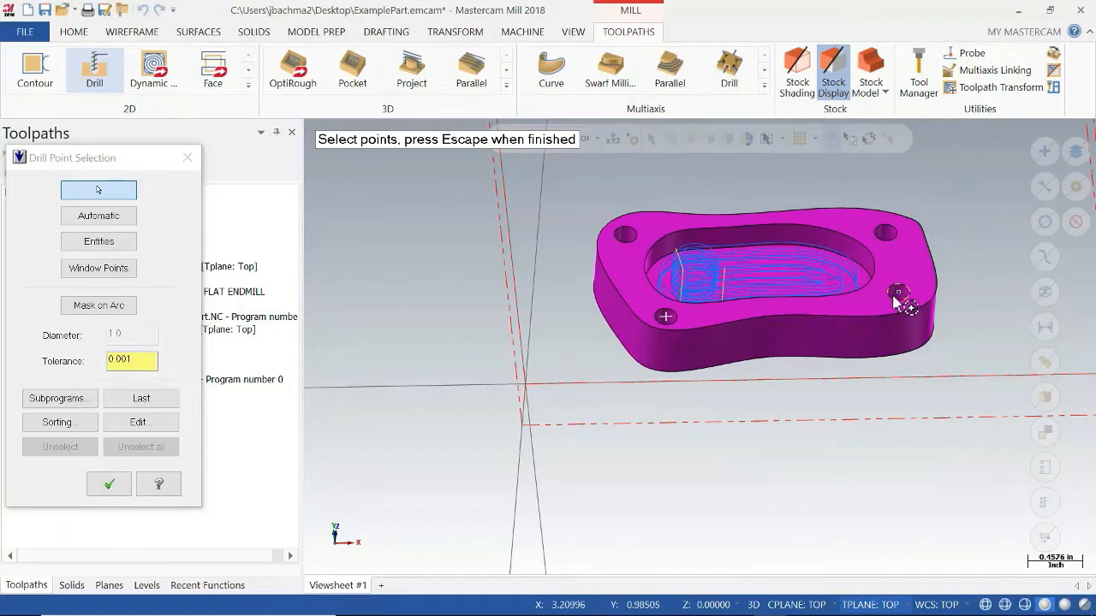
{"action": "left_click", "coordinate": [885, 233]}
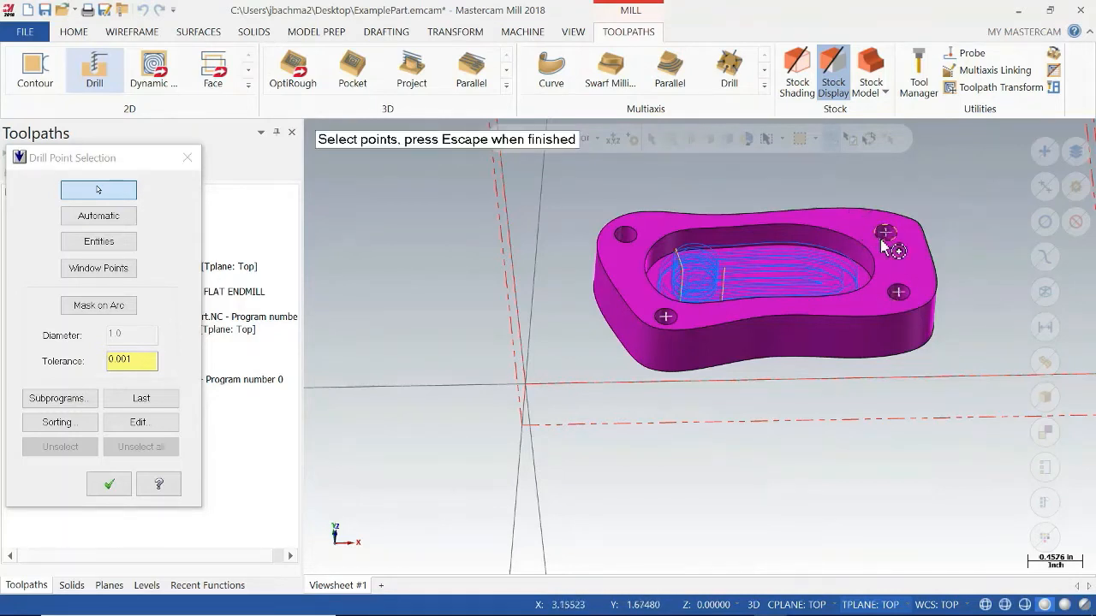
{"action": "left_click", "coordinate": [634, 245]}
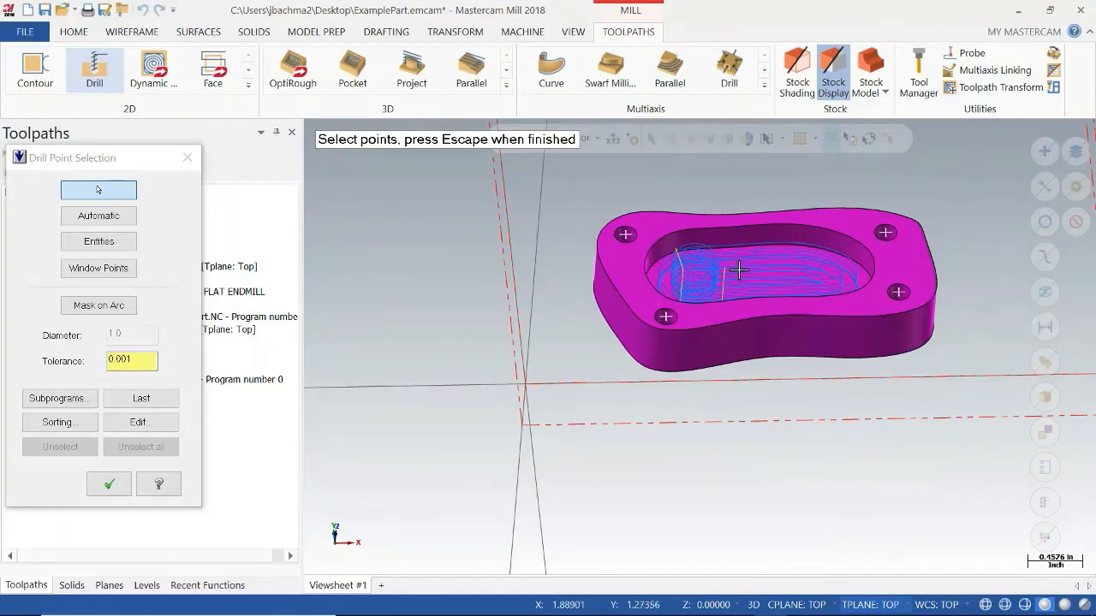
{"action": "mouse_move", "coordinate": [740, 270]}
{"action": "middle_mouse_down"}
{"action": "mouse_move", "coordinate": [728, 311]}
{"action": "mouse_move", "coordinate": [733, 287]}
{"action": "middle_mouse_up"}
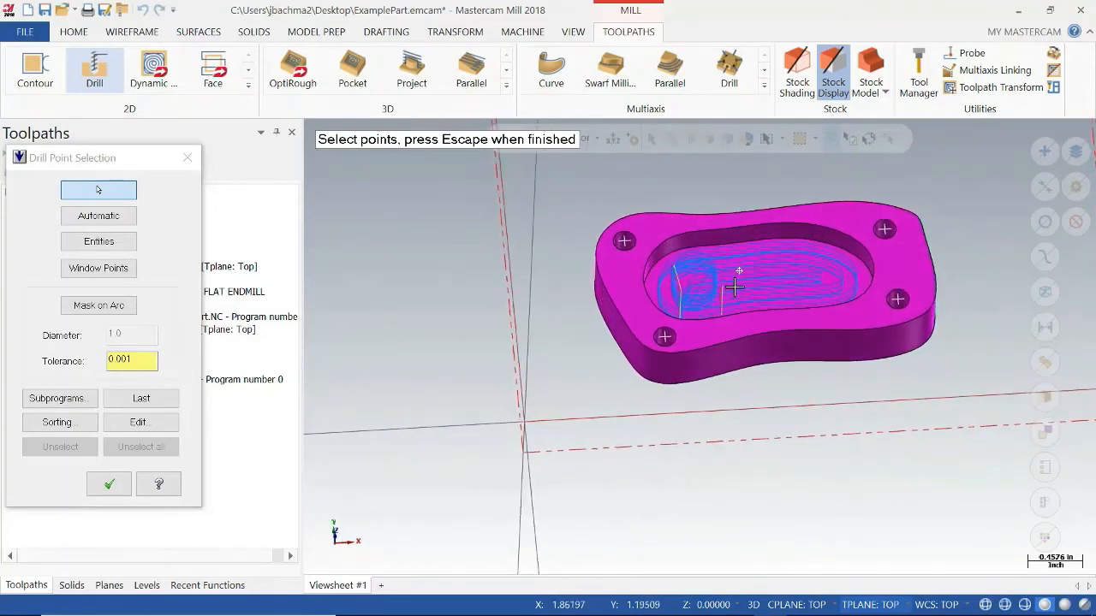
{"action": "left_click", "coordinate": [110, 485]}
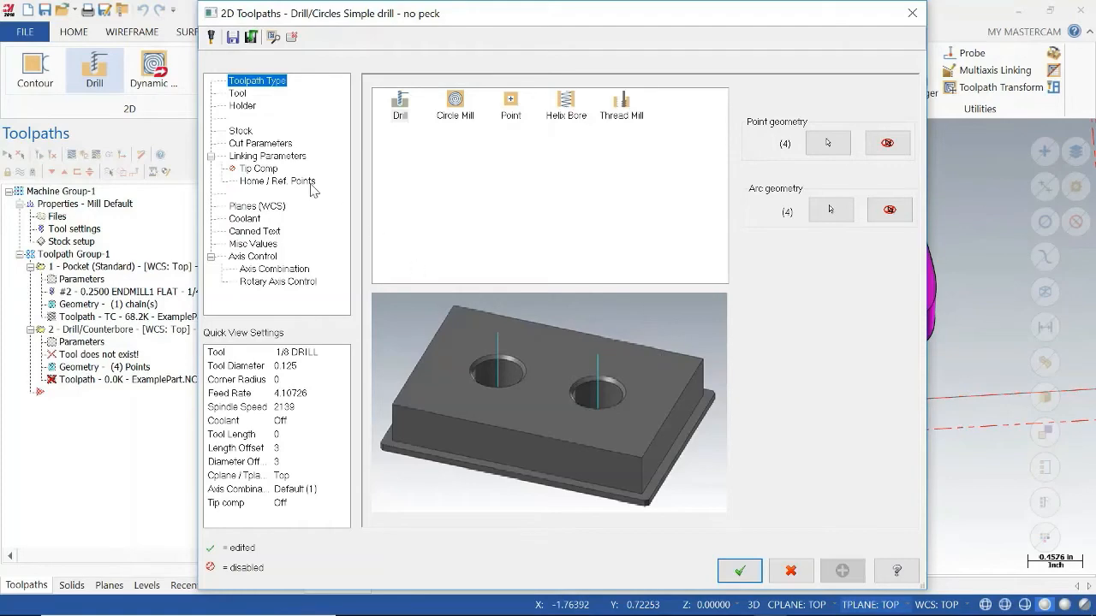
Filter the Mill_Inch tool library to spot drills and center drills with a diameter less than 0.3.
{"action": "left_click", "coordinate": [238, 93]}
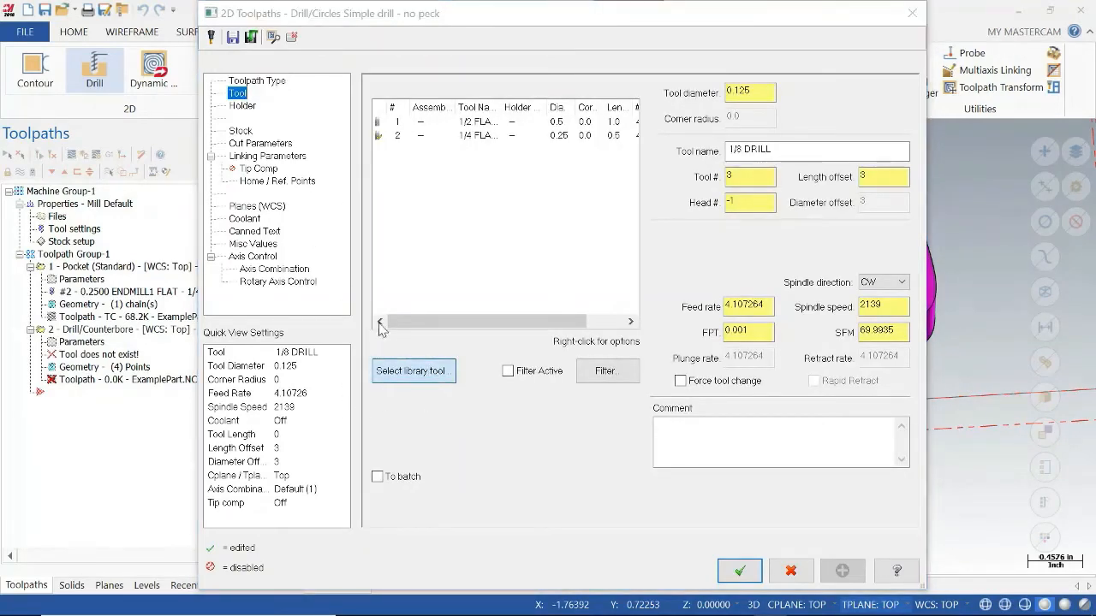
{"action": "left_click", "coordinate": [413, 370]}
{"action": "left_click", "coordinate": [644, 287]}
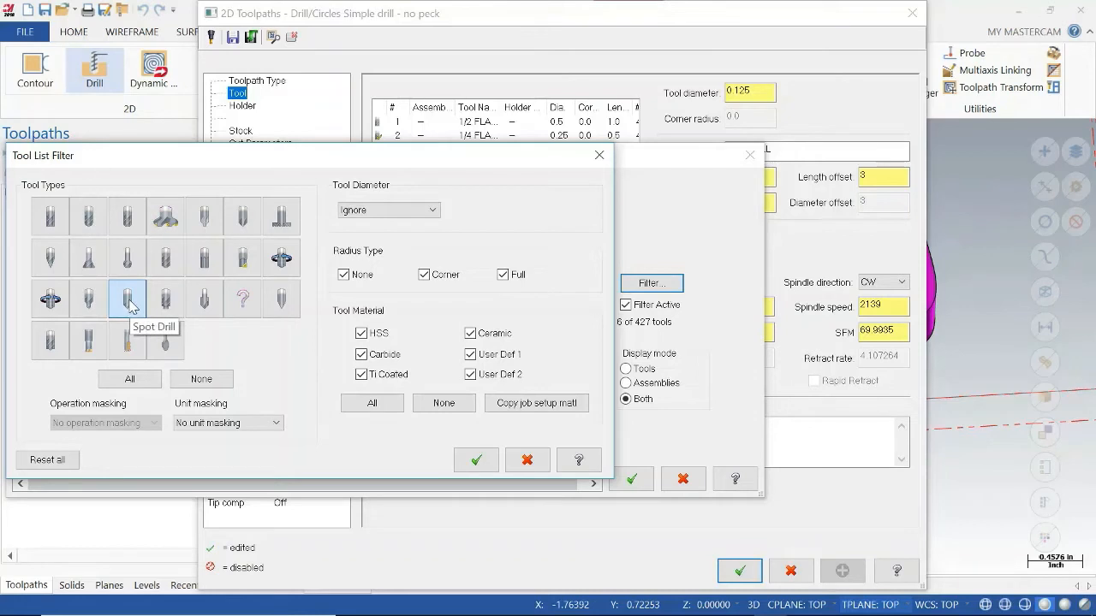
{"action": "left_click", "coordinate": [90, 301]}
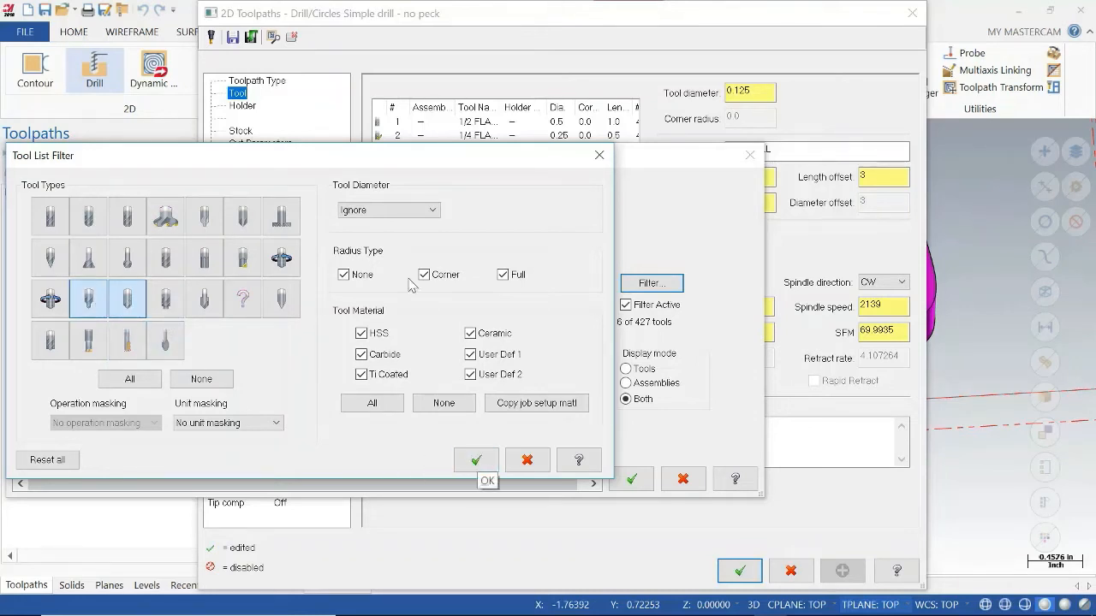
{"action": "left_click", "coordinate": [389, 210]}
{"action": "left_click", "coordinate": [381, 248]}
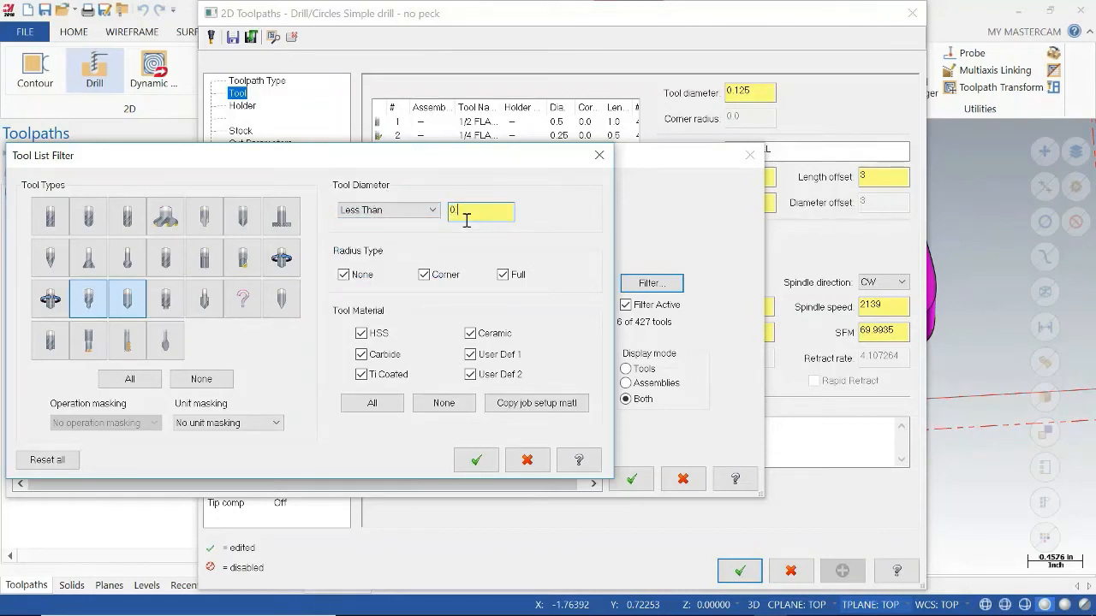
{"action": "left_click", "coordinate": [476, 460]}
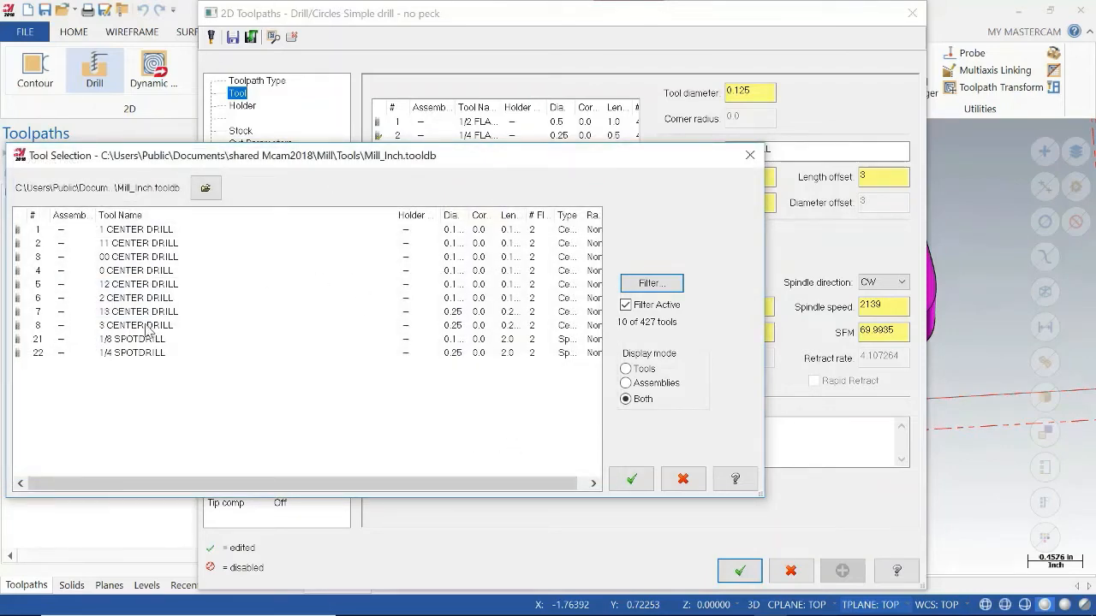
Widen the tool list's diameter column and choose the 3 CENTER DRILL for the drill operation.
{"action": "left_click_drag", "start_coordinate": [477, 214], "coordinate": [509, 215]}
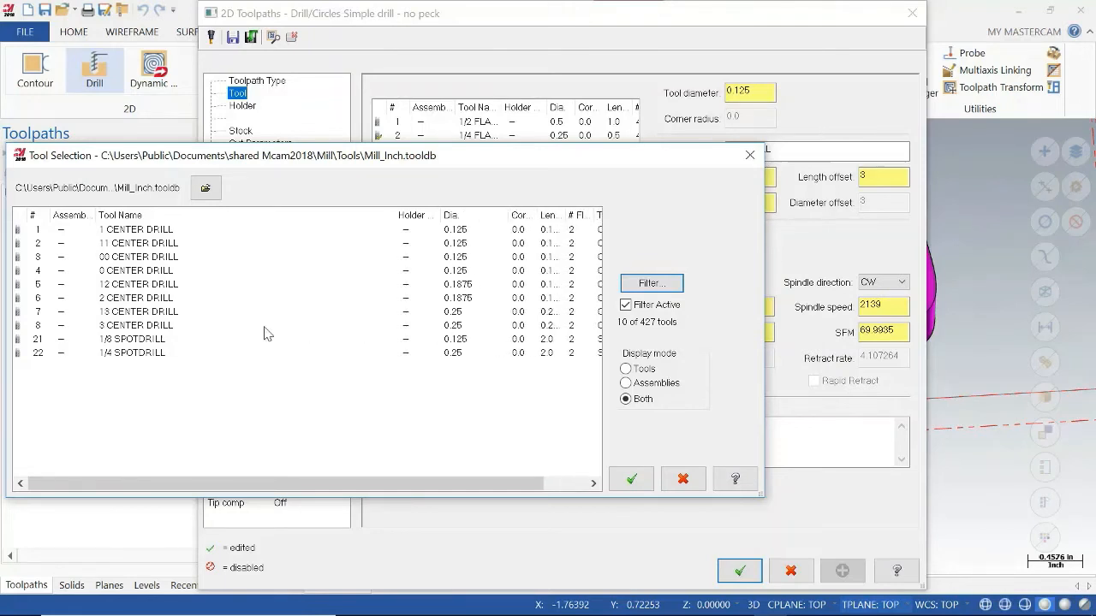
{"action": "left_click", "coordinate": [144, 326]}
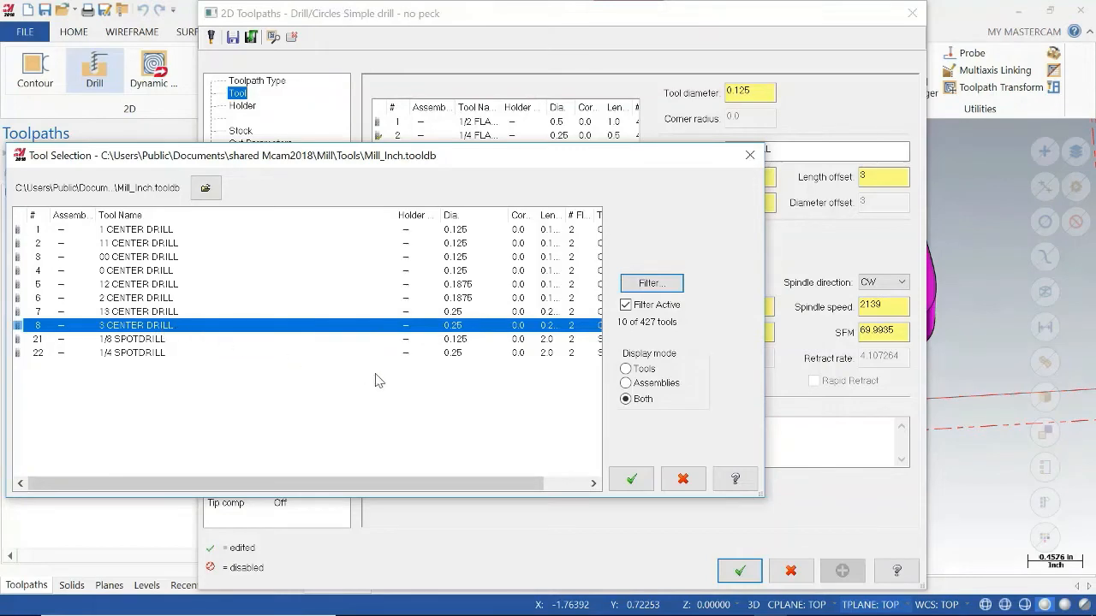
{"action": "left_click", "coordinate": [632, 479]}
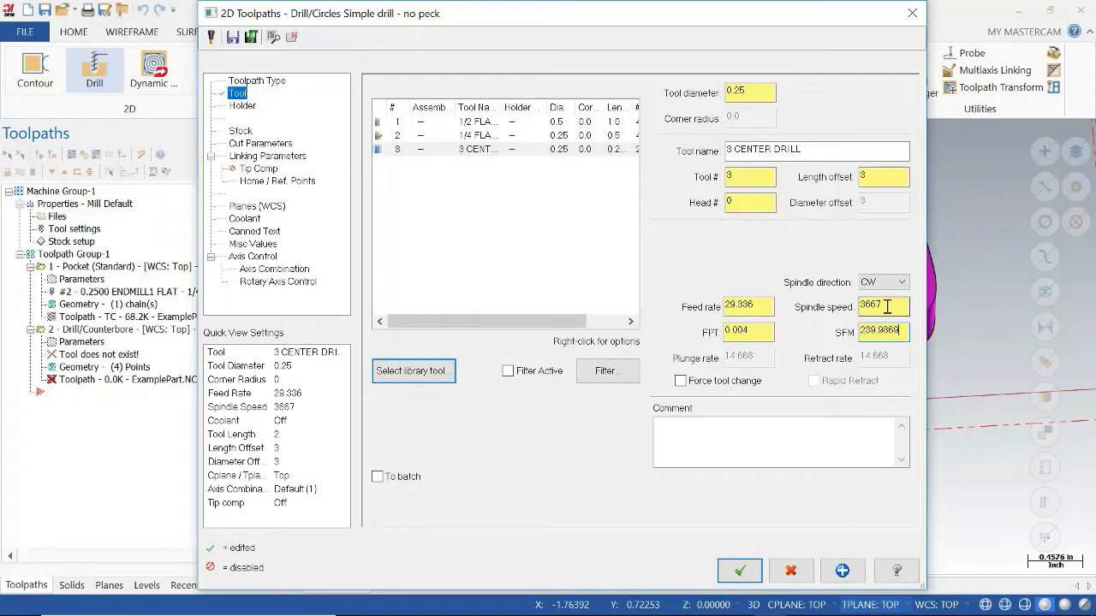
Set the center drill's feed rate to 2.0.
{"action": "left_click", "coordinate": [766, 304]}
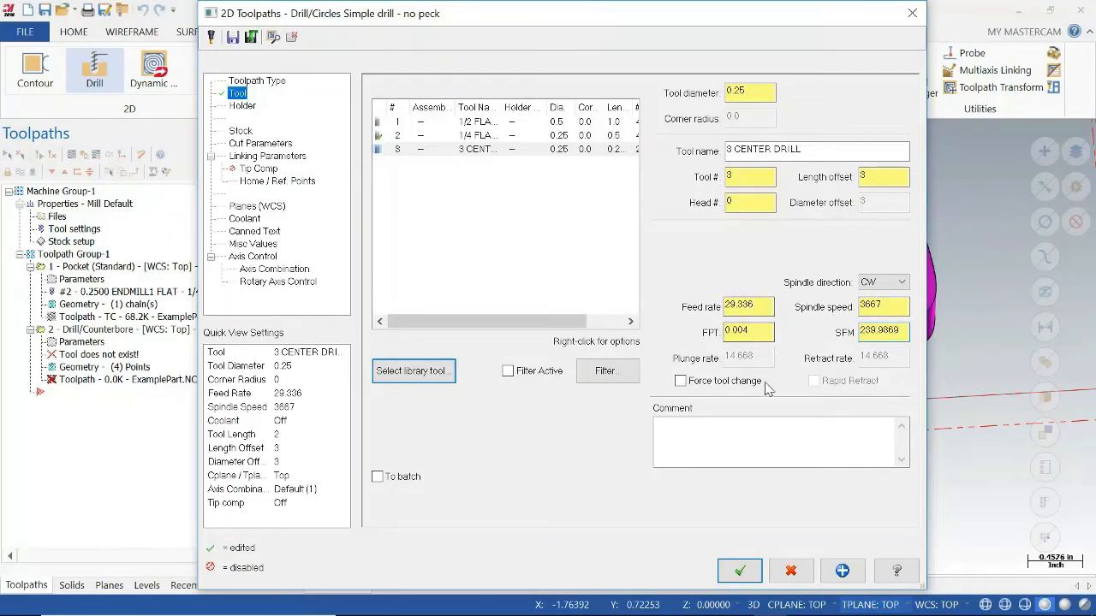
{"action": "double_click", "coordinate": [762, 305]}
{"action": "type", "text": "2.0"}
{"action": "left_click", "coordinate": [757, 332]}
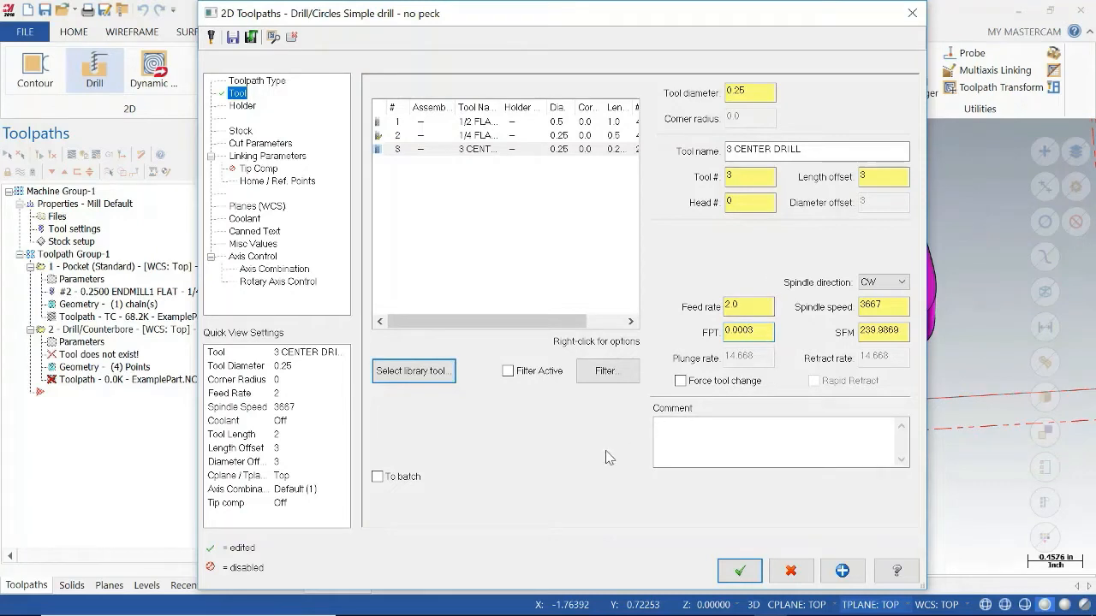
Adjust the drill operation's linking parameters, including the drilling depth.
{"action": "left_click", "coordinate": [241, 131]}
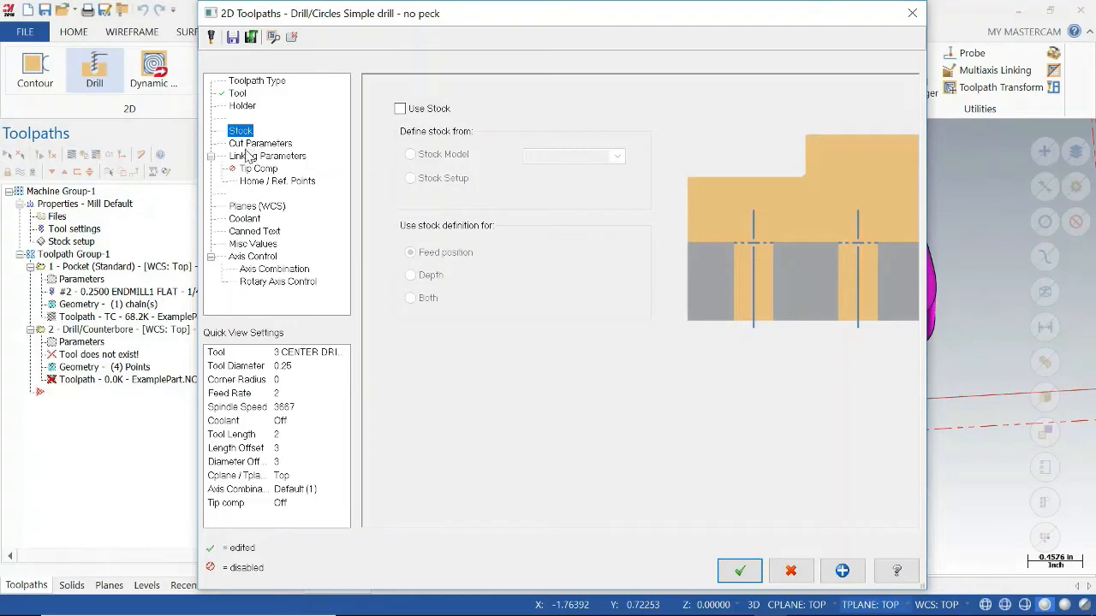
{"action": "left_click", "coordinate": [265, 156]}
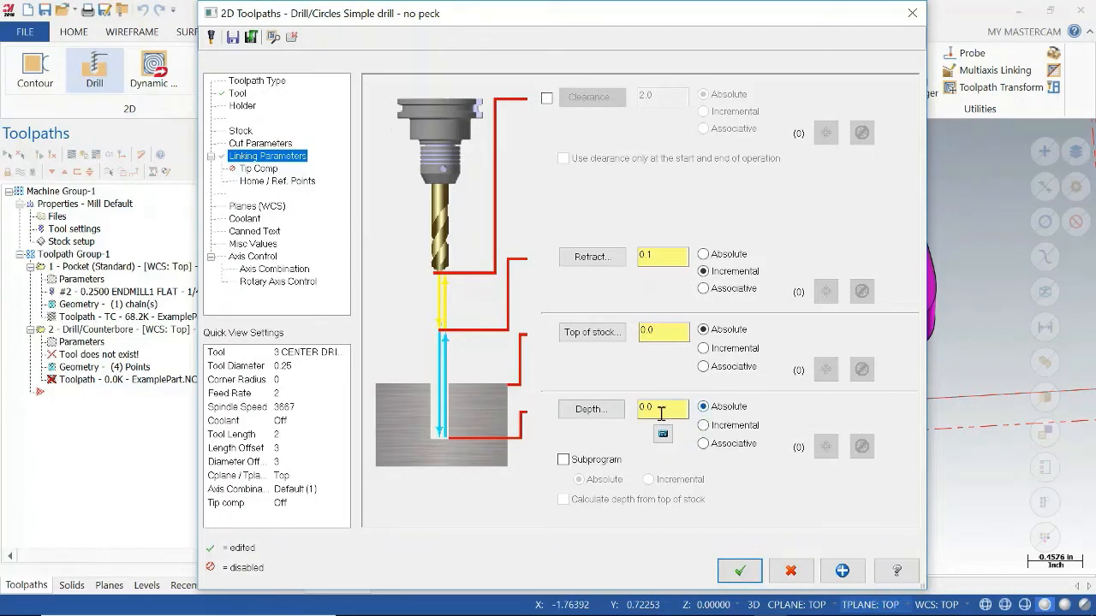
{"action": "left_click_drag", "start_coordinate": [662, 410], "coordinate": [623, 414]}
{"action": "left_click", "coordinate": [665, 339]}
{"action": "left_click", "coordinate": [724, 255]}
{"action": "double_click", "coordinate": [649, 409]}
Turn on flood coolant for the drill operation and generate its toolpath.
{"action": "left_click", "coordinate": [250, 220]}
{"action": "left_click", "coordinate": [672, 181]}
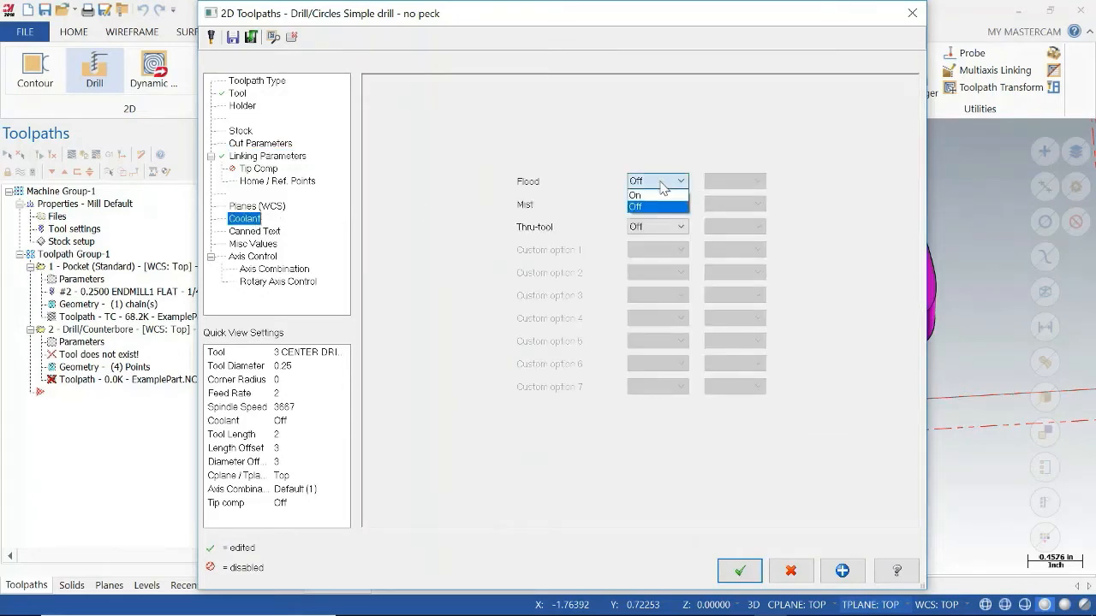
{"action": "left_click", "coordinate": [659, 206]}
{"action": "left_click", "coordinate": [740, 572]}
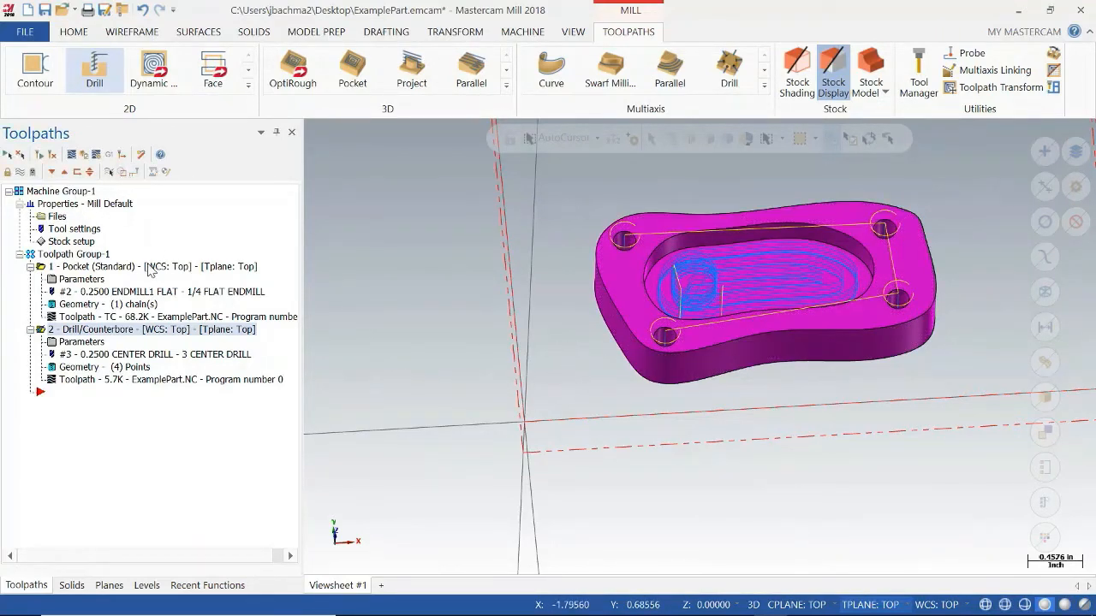
Duplicate the Drill/Counterbore operation in the toolpath group.
{"action": "right_click", "coordinate": [134, 336]}
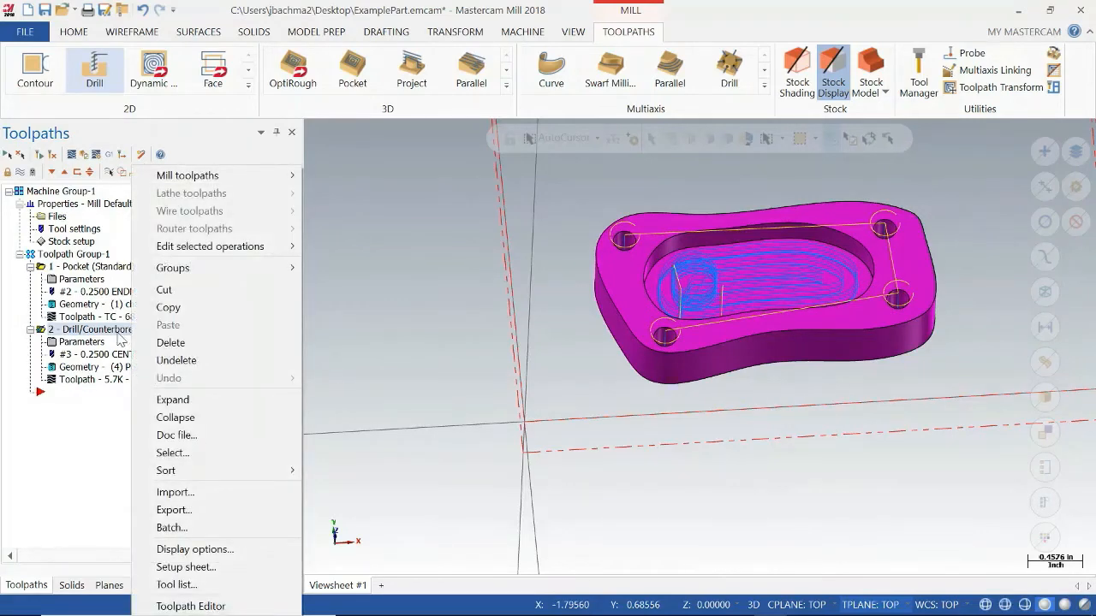
{"action": "left_click", "coordinate": [168, 306]}
{"action": "right_click", "coordinate": [147, 335]}
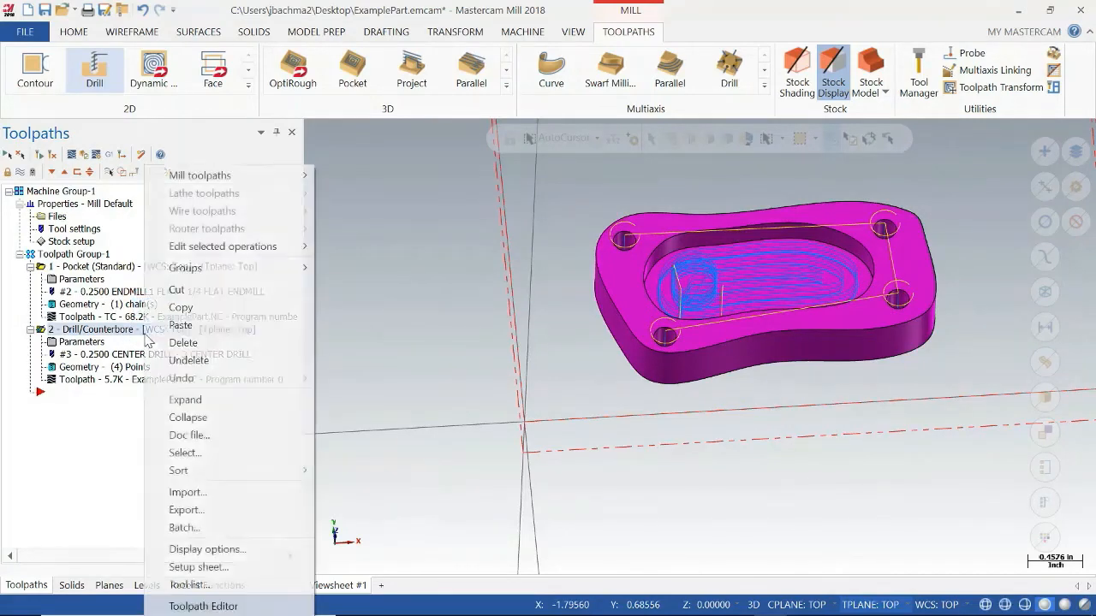
{"action": "left_click", "coordinate": [183, 326]}
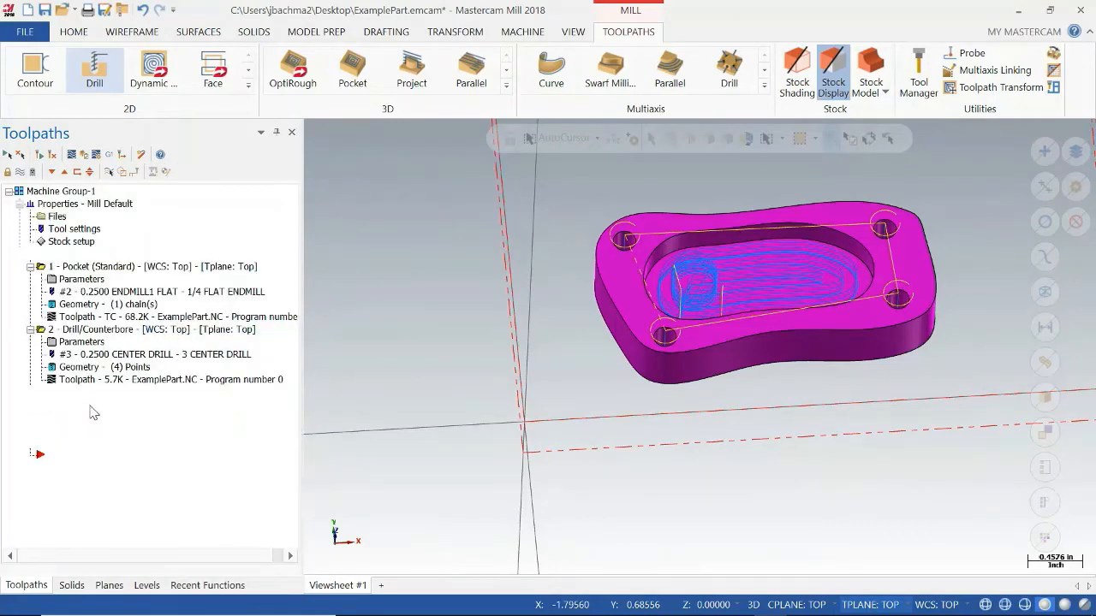
Change the copied drill operation's tool to the 1/4 SPOTDRILL from the Mill_Inch tool library.
{"action": "left_click", "coordinate": [91, 407]}
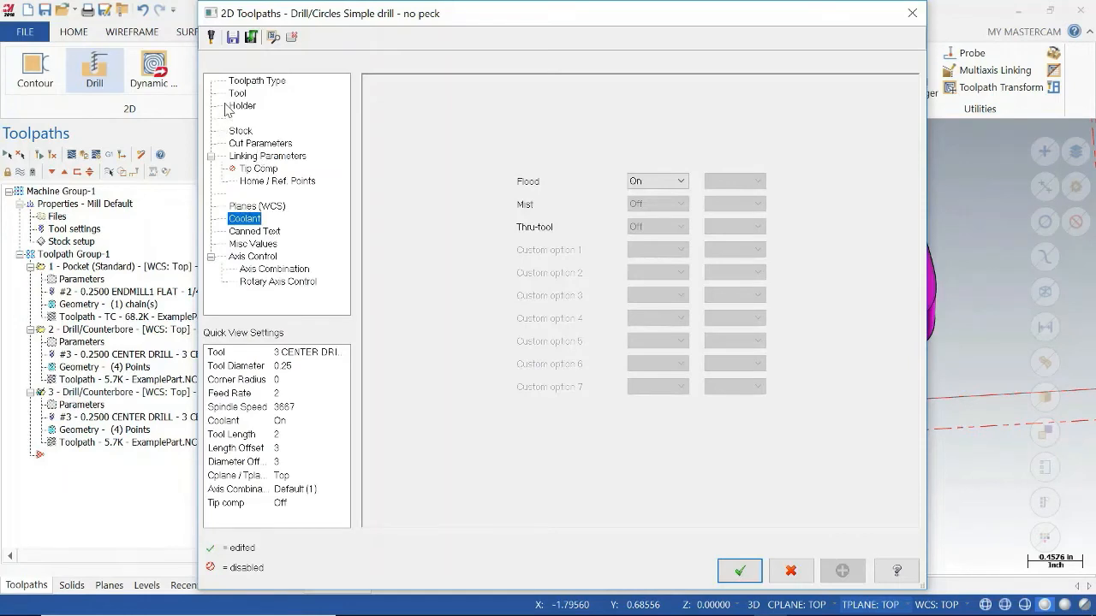
{"action": "left_click", "coordinate": [239, 93]}
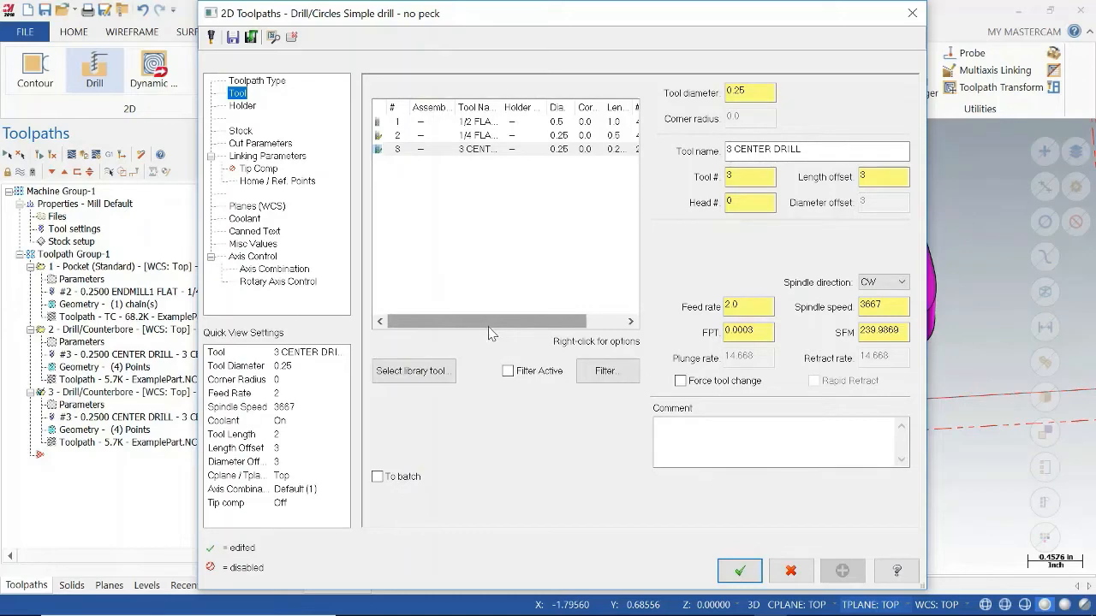
{"action": "left_click", "coordinate": [436, 381]}
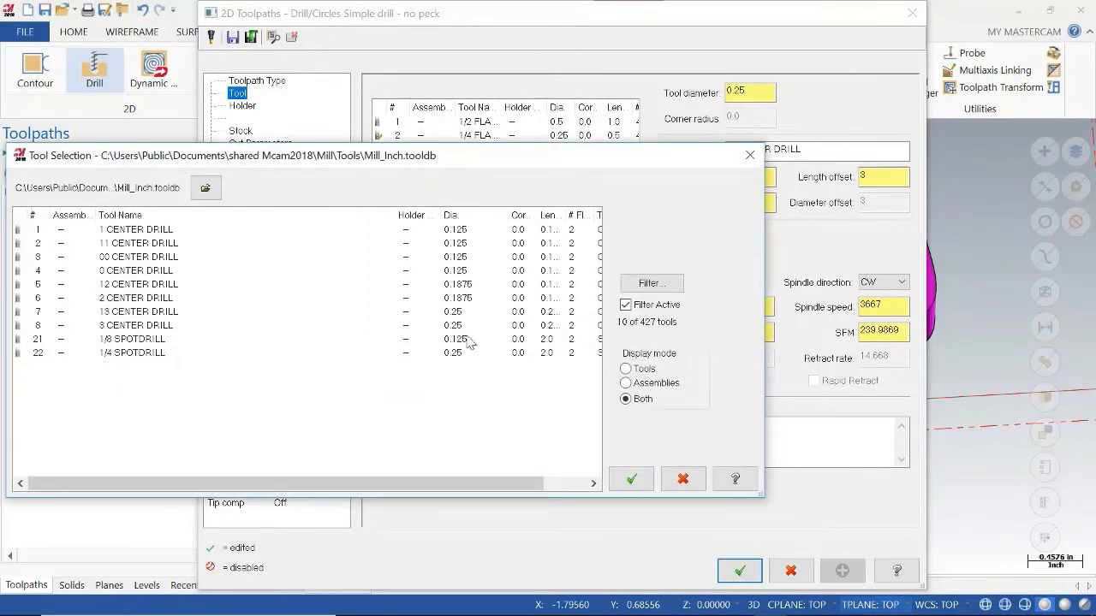
{"action": "left_click", "coordinate": [649, 283]}
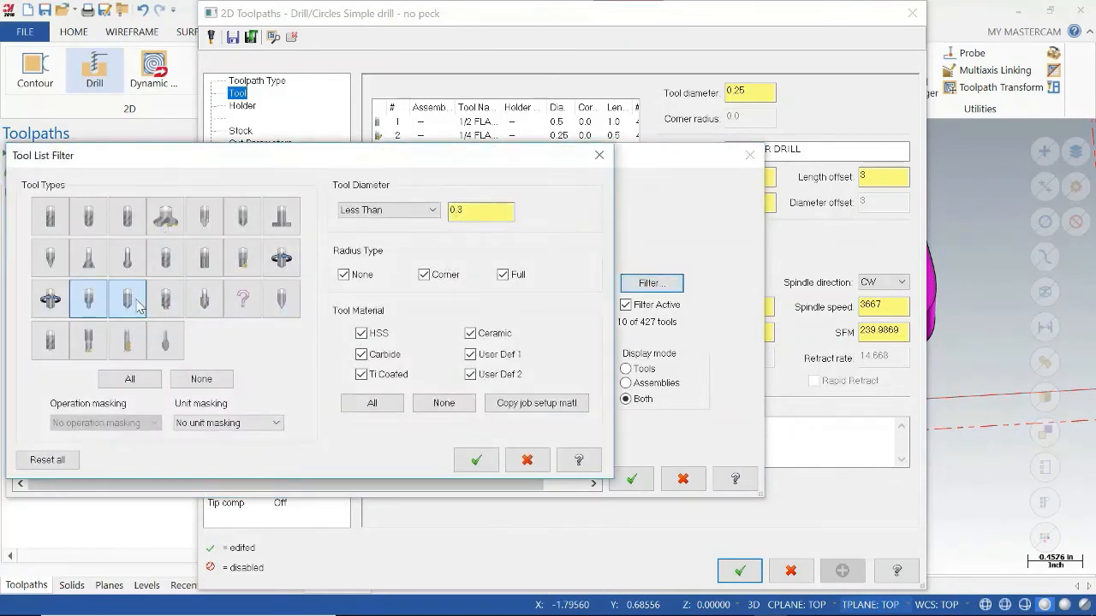
{"action": "left_click", "coordinate": [134, 302]}
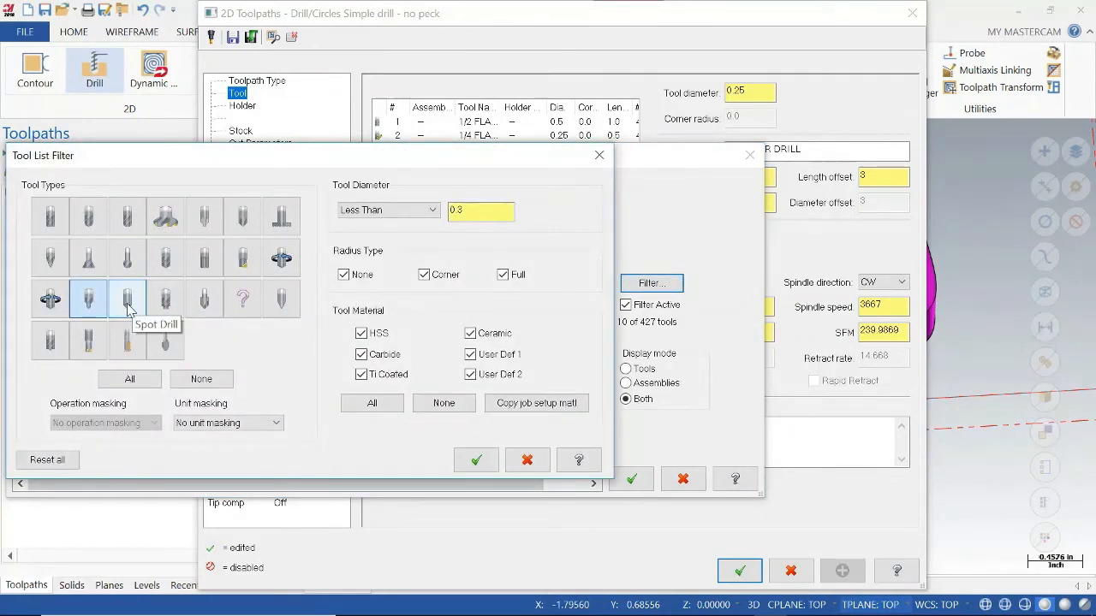
{"action": "left_click", "coordinate": [172, 314]}
{"action": "left_click", "coordinate": [472, 209]}
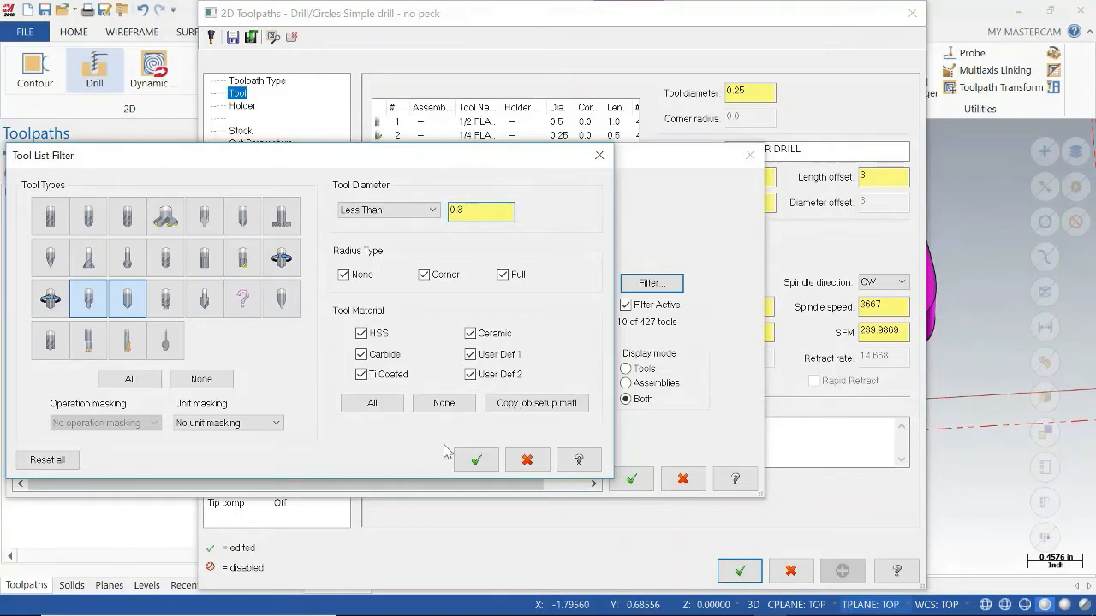
{"action": "left_click", "coordinate": [476, 460]}
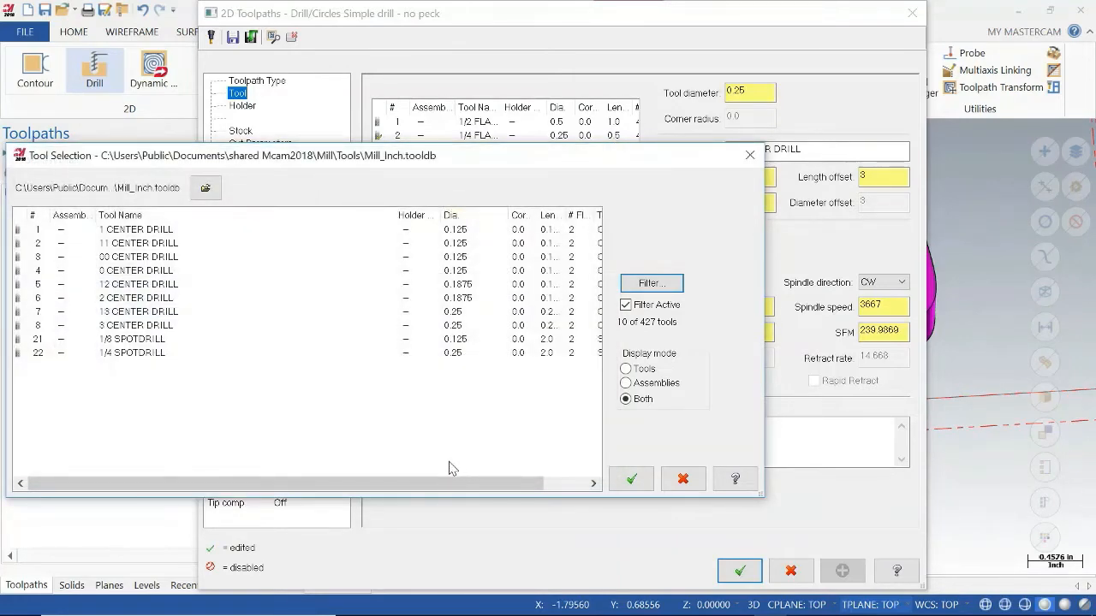
{"action": "left_click", "coordinate": [139, 343]}
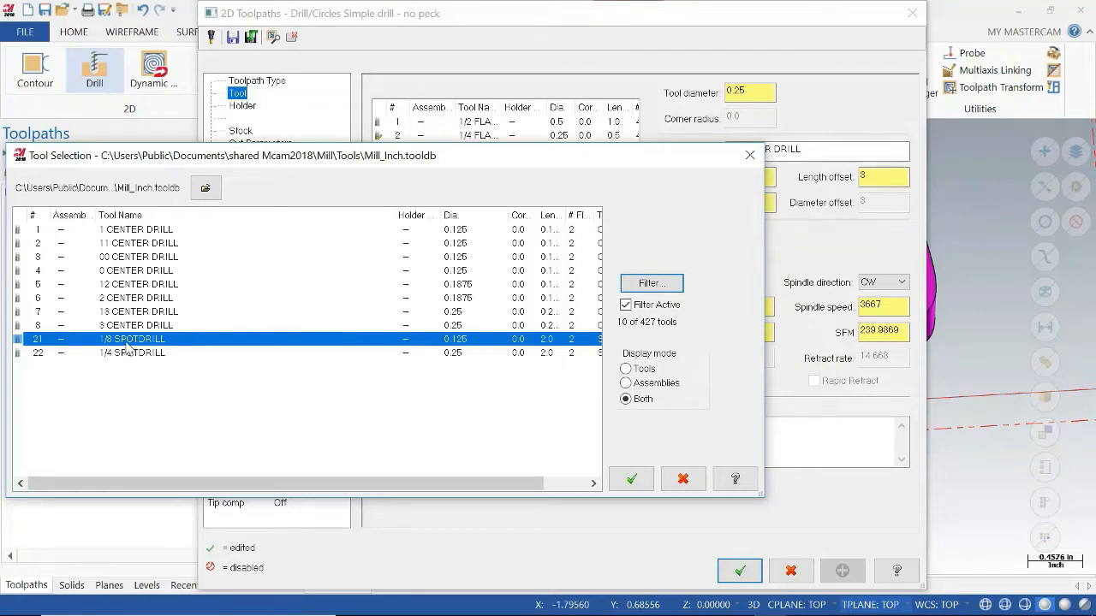
{"action": "left_click", "coordinate": [137, 353]}
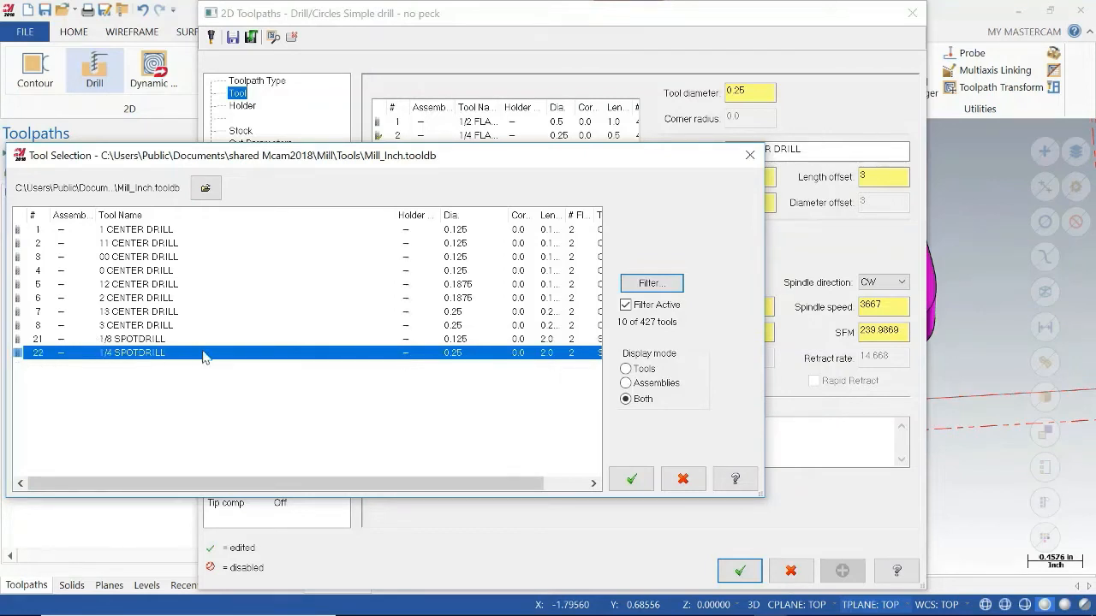
{"action": "left_click", "coordinate": [631, 479]}
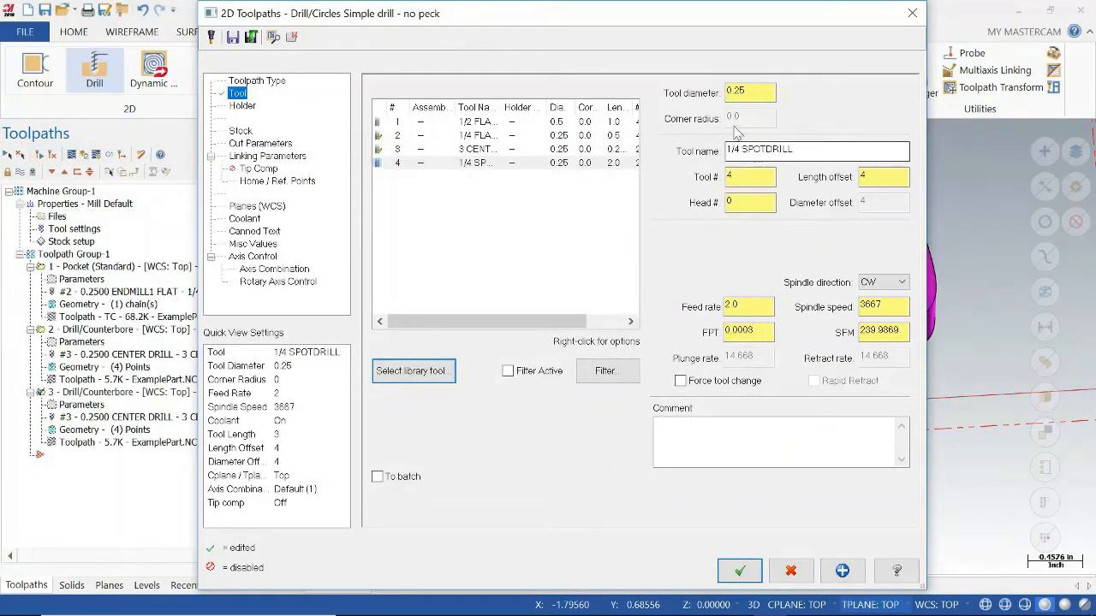
Edit the 1/4 spot drill's geometry to the 3/16 standard size, accepting the overwrite of its geometry settings.
{"action": "left_click", "coordinate": [477, 166]}
{"action": "double_click", "coordinate": [477, 165]}
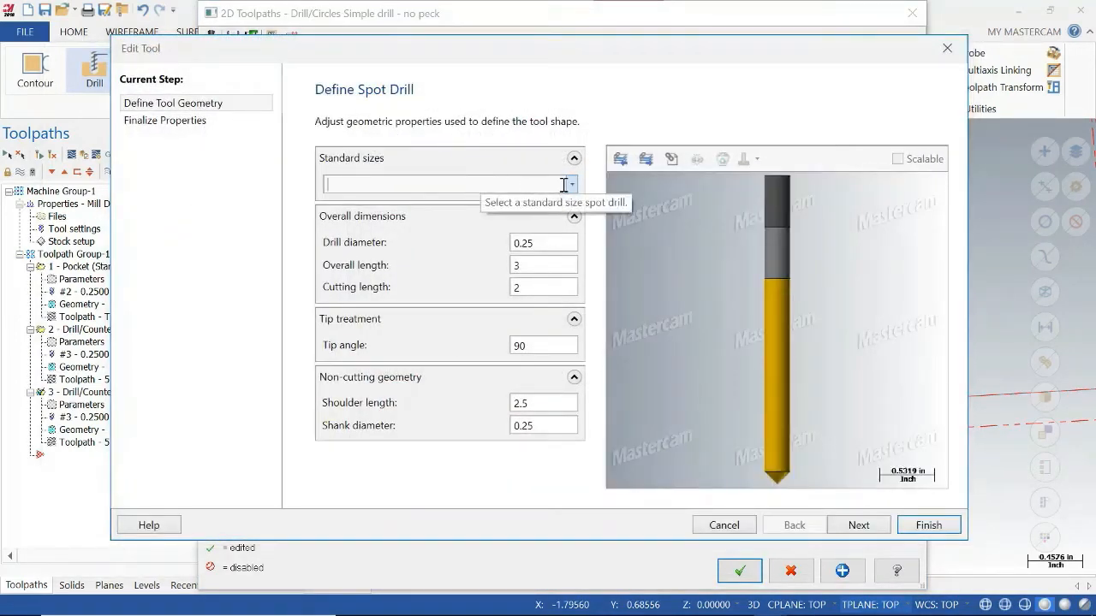
{"action": "left_click", "coordinate": [572, 185]}
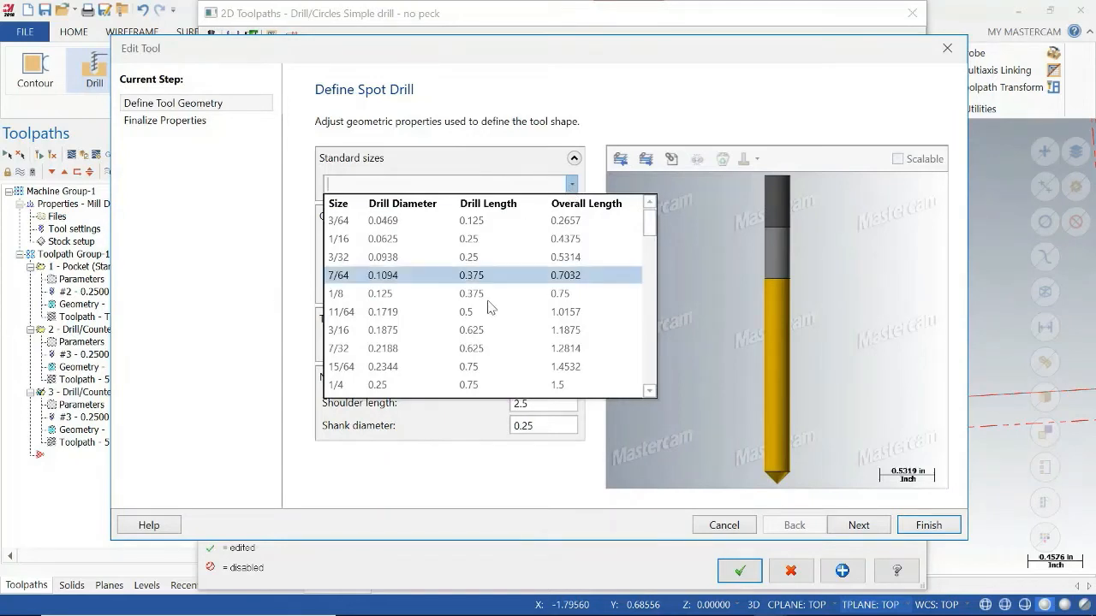
{"action": "scroll", "coordinate": [445, 304], "scroll_direction": "down", "scroll_amount": 1}
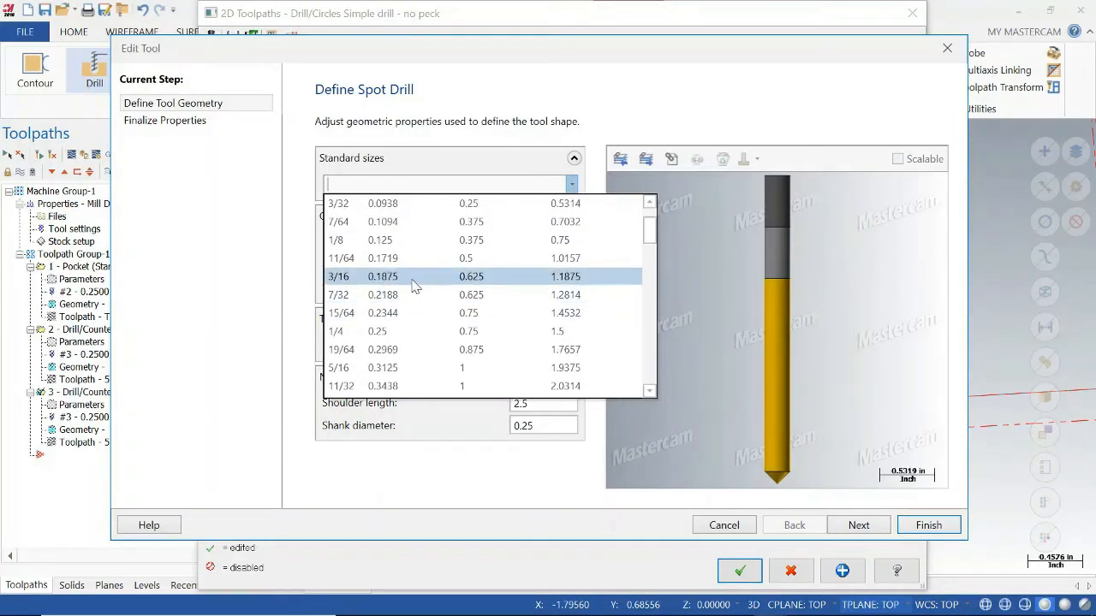
{"action": "left_click", "coordinate": [415, 279]}
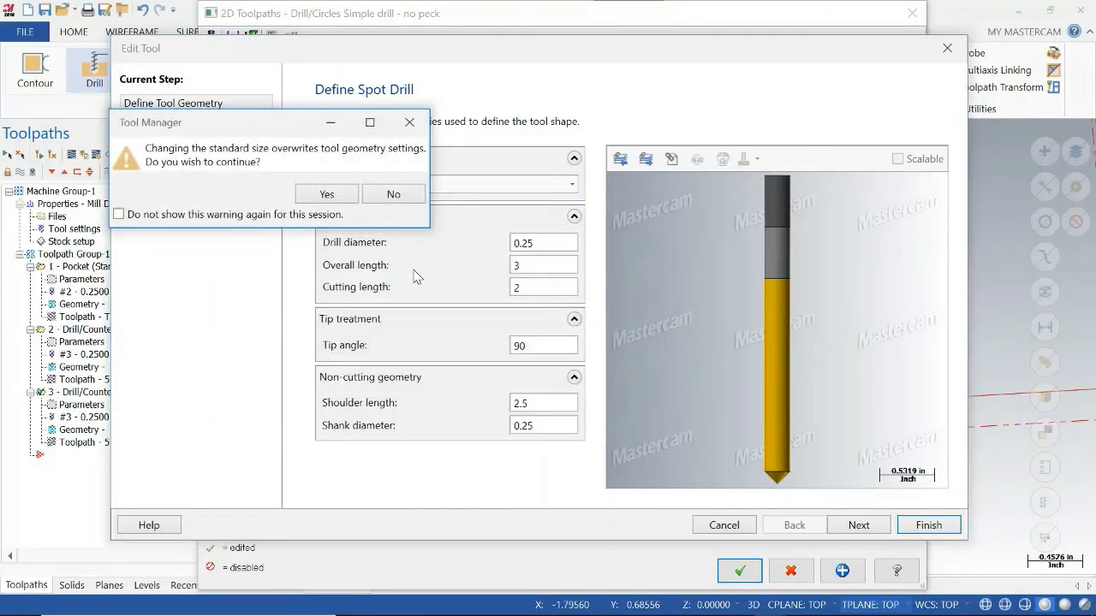
{"action": "left_click", "coordinate": [393, 194]}
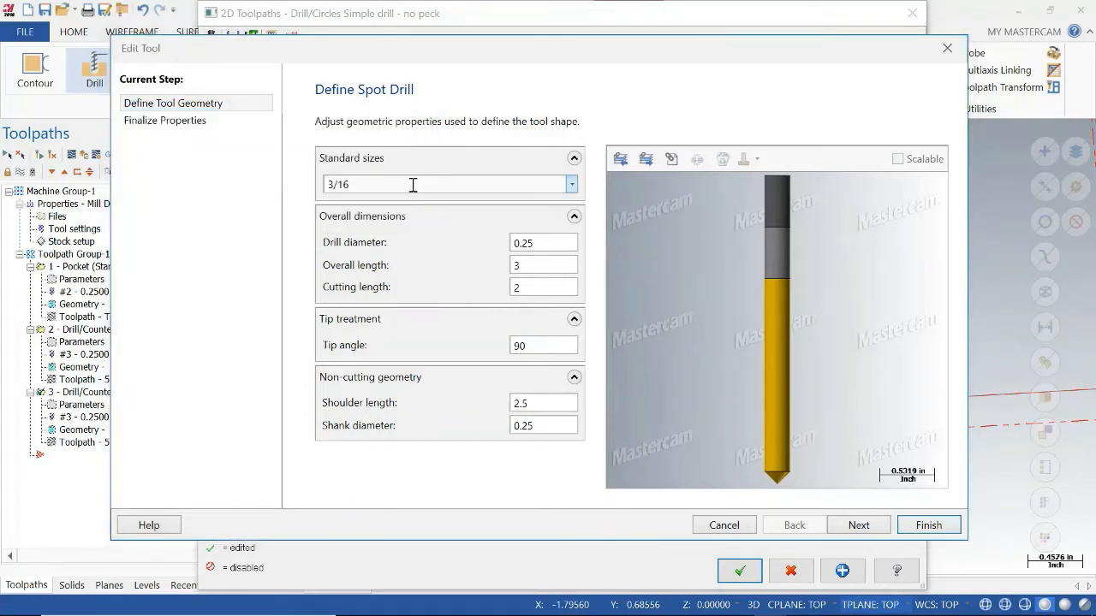
{"action": "left_click", "coordinate": [572, 186]}
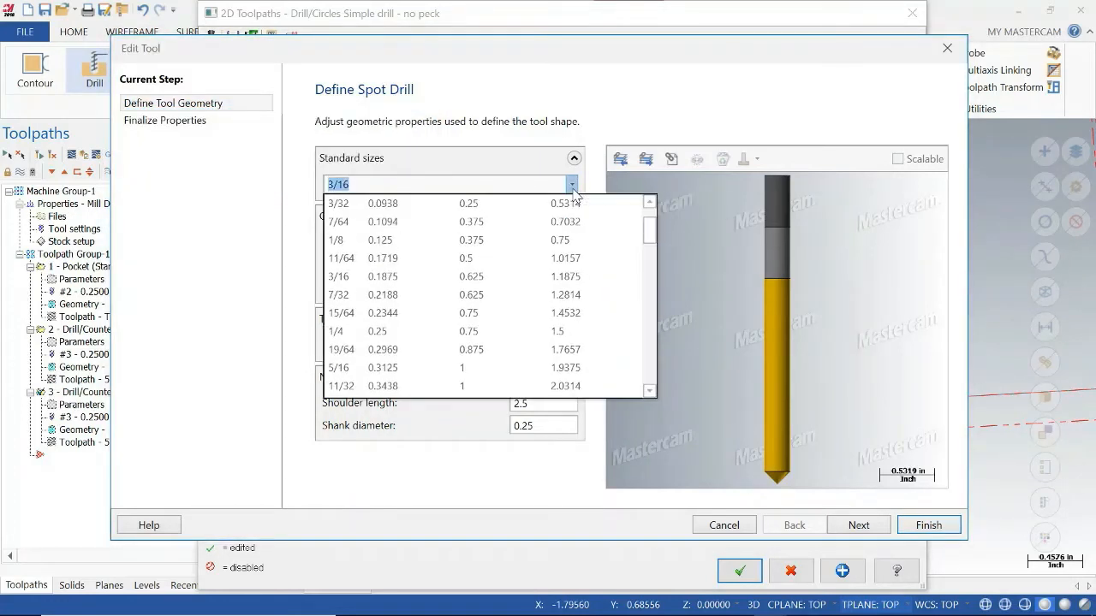
{"action": "left_click", "coordinate": [421, 276]}
{"action": "left_click", "coordinate": [324, 194]}
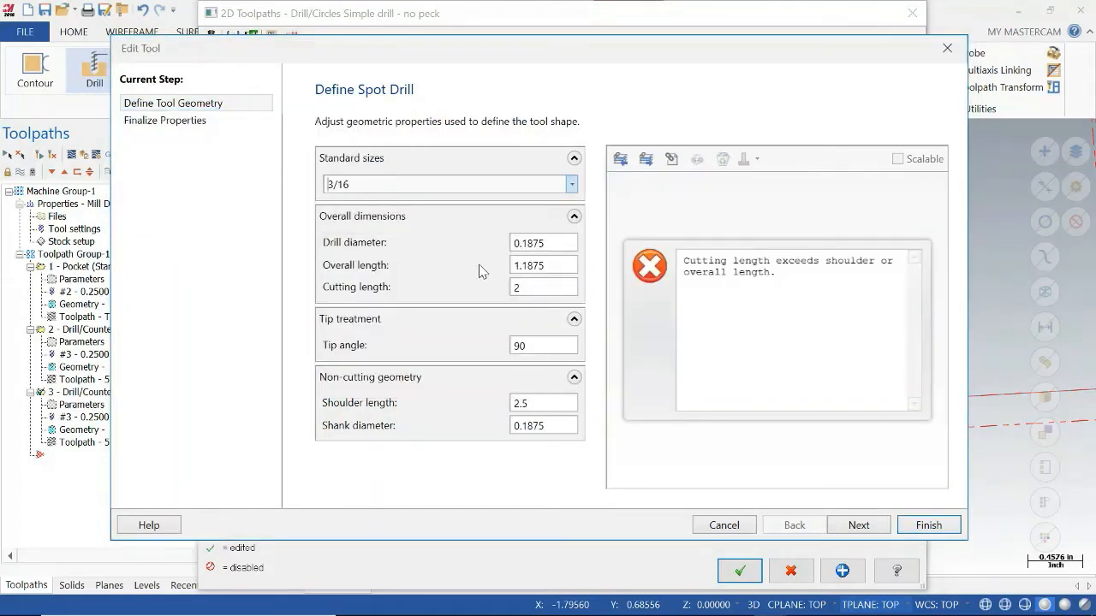
Set the 3/16 spot drill's overall length to 3 and its cutting length to 1.5.
{"action": "left_click", "coordinate": [532, 288]}
{"action": "left_click_drag", "start_coordinate": [538, 289], "coordinate": [501, 286]}
{"action": "left_click_drag", "start_coordinate": [561, 269], "coordinate": [494, 272]}
{"action": "type", "text": "3"}
{"action": "key", "text": "Tab"}
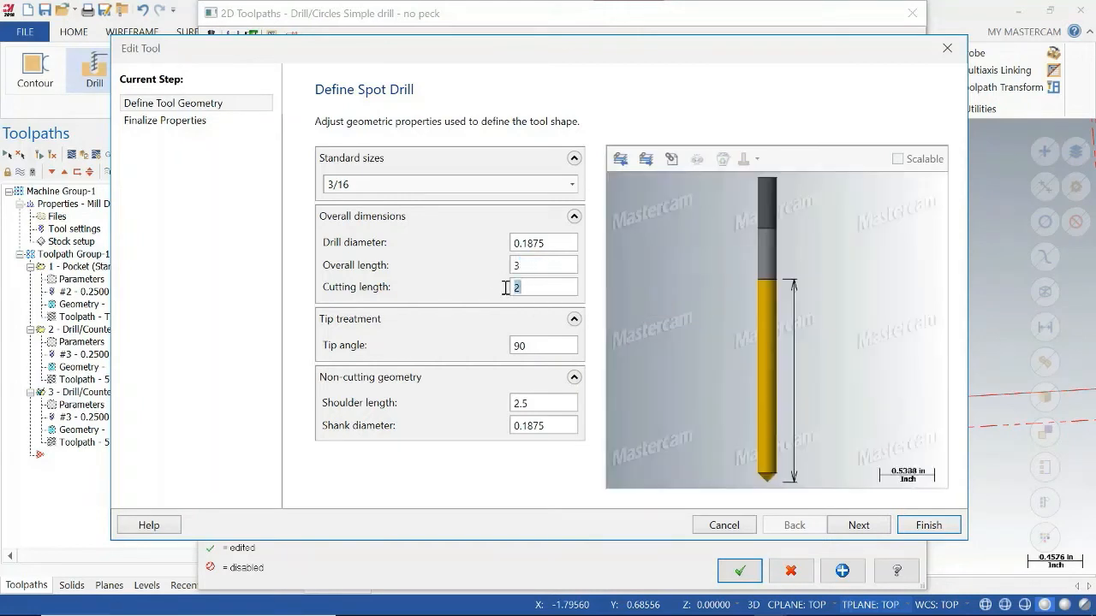
{"action": "type", "text": "1.5"}
Set the spot drill's tip angle to 118, review its remaining dimensions, and finish editing the tool.
{"action": "left_click", "coordinate": [542, 346]}
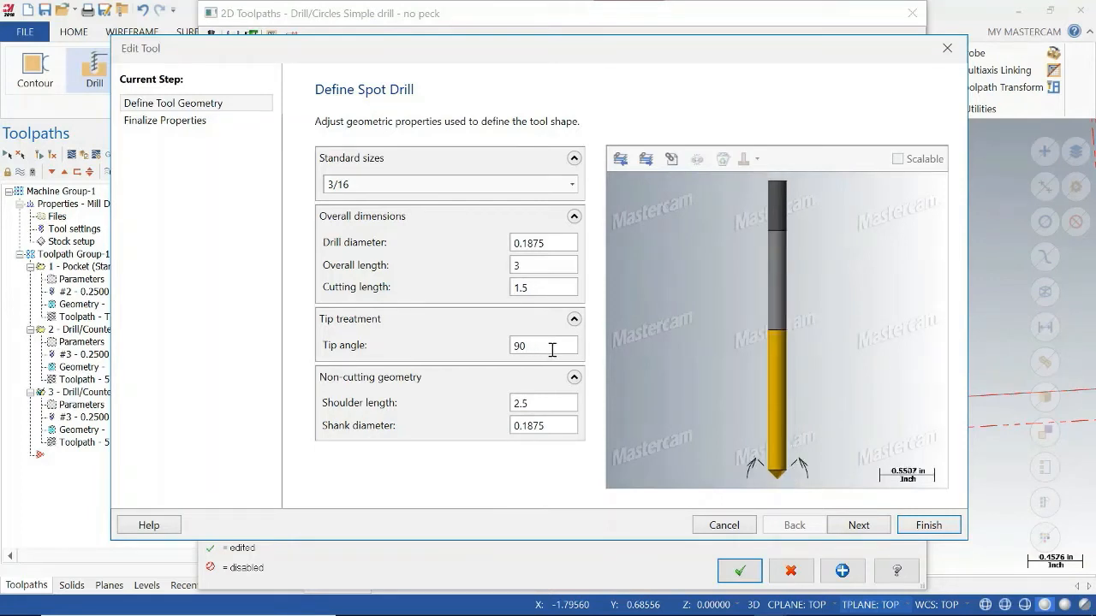
{"action": "left_click_drag", "start_coordinate": [552, 350], "coordinate": [503, 358]}
{"action": "type", "text": "118"}
{"action": "left_click", "coordinate": [539, 404]}
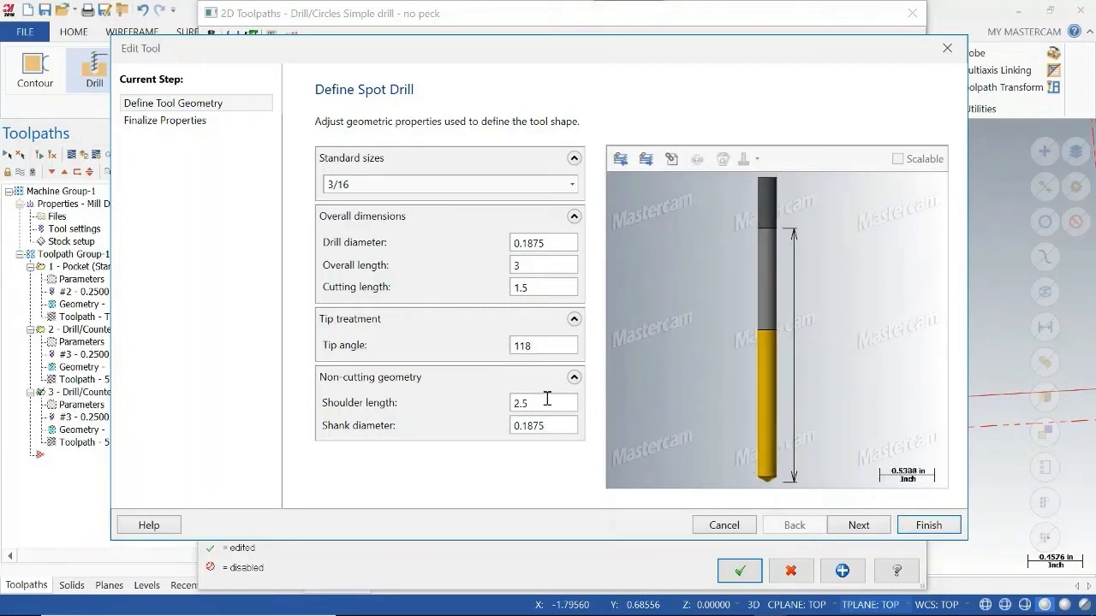
{"action": "left_click", "coordinate": [547, 245]}
{"action": "left_click", "coordinate": [550, 265]}
{"action": "left_click", "coordinate": [549, 290]}
{"action": "left_click", "coordinate": [547, 405]}
{"action": "left_click", "coordinate": [927, 526]}
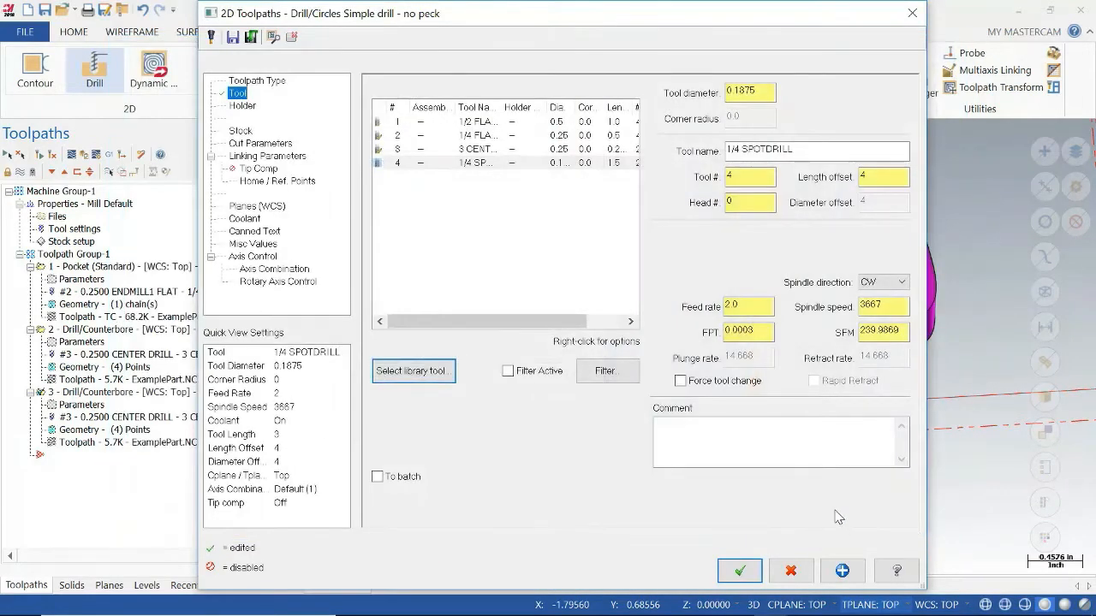
Rename the tool to 3/16 Spot Drill and accept the copied drill operation's parameters.
{"action": "left_click", "coordinate": [750, 150]}
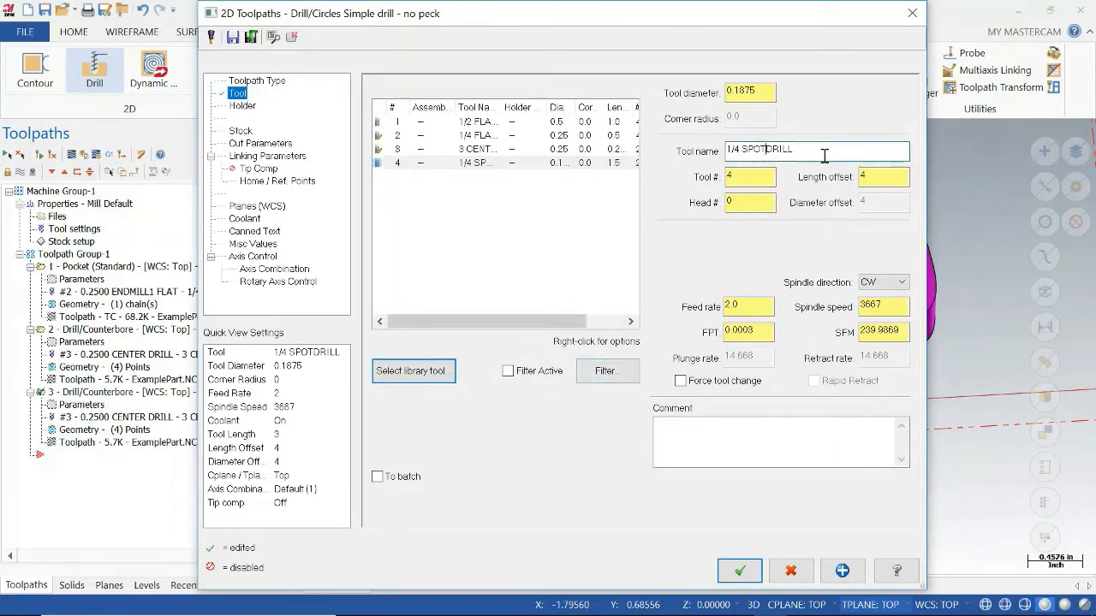
{"action": "left_click_drag", "start_coordinate": [825, 153], "coordinate": [681, 154]}
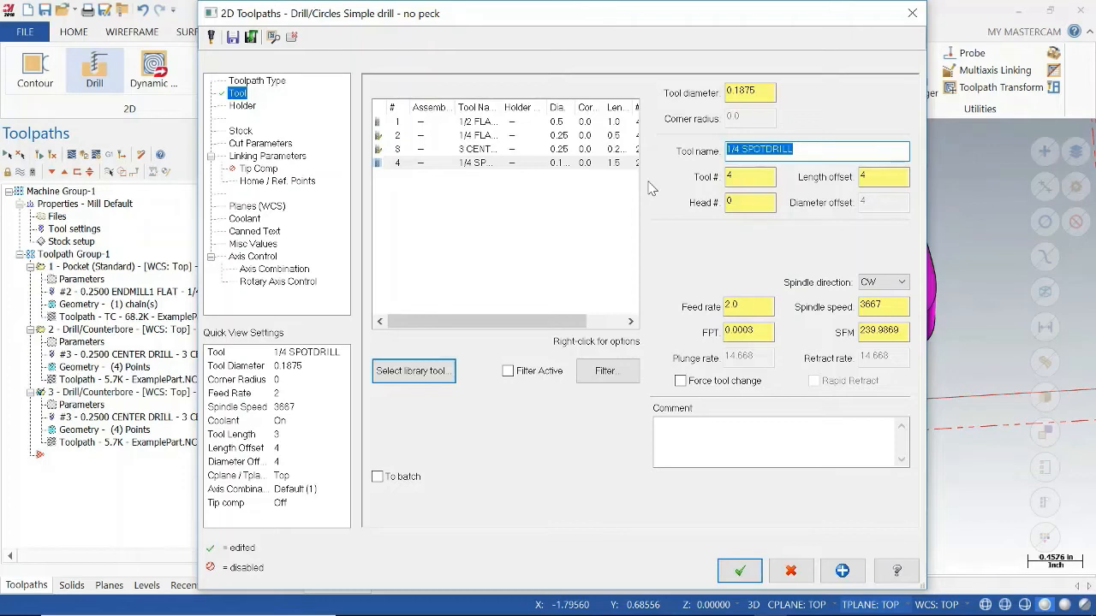
{"action": "type", "text": "3/16 Spot Drill"}
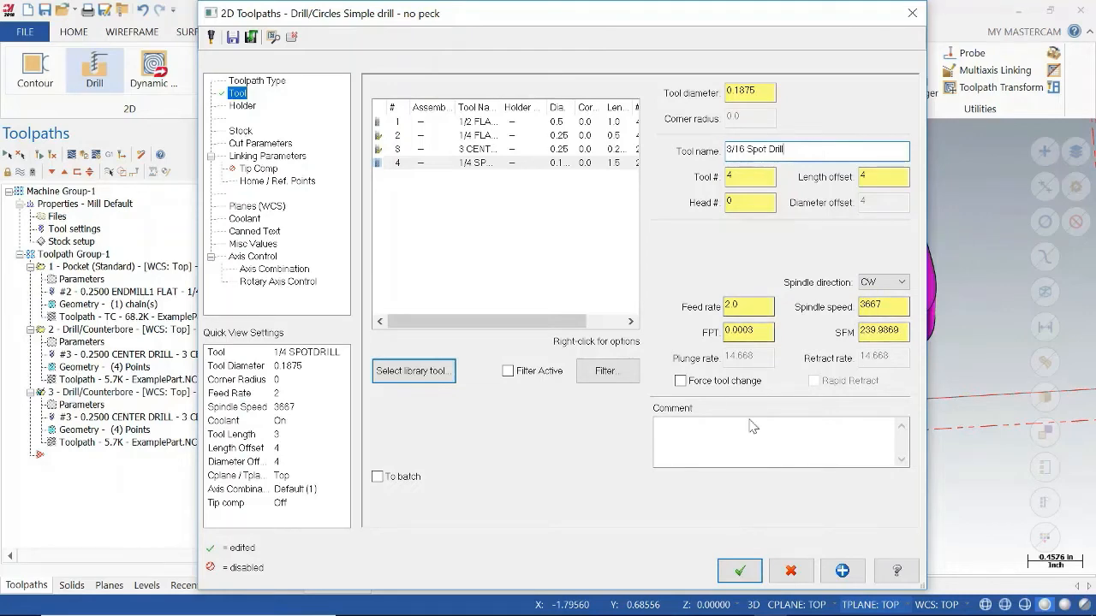
{"action": "left_click", "coordinate": [740, 572]}
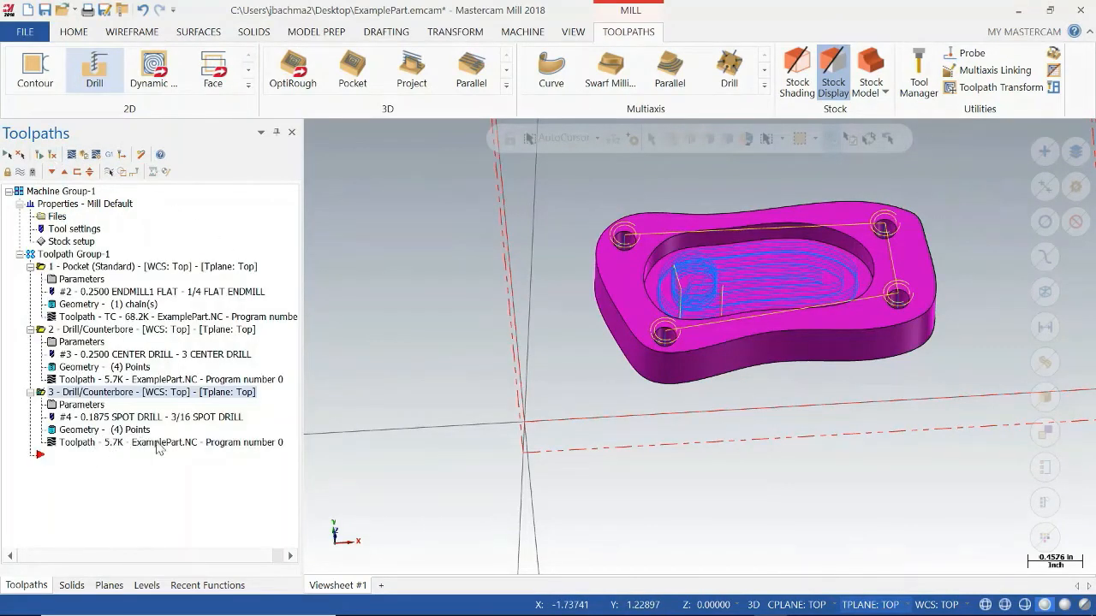
Open the 3/16 drill operation in the verification simulator, inspect the tool over the stock, and close it.
{"action": "left_click", "coordinate": [85, 158]}
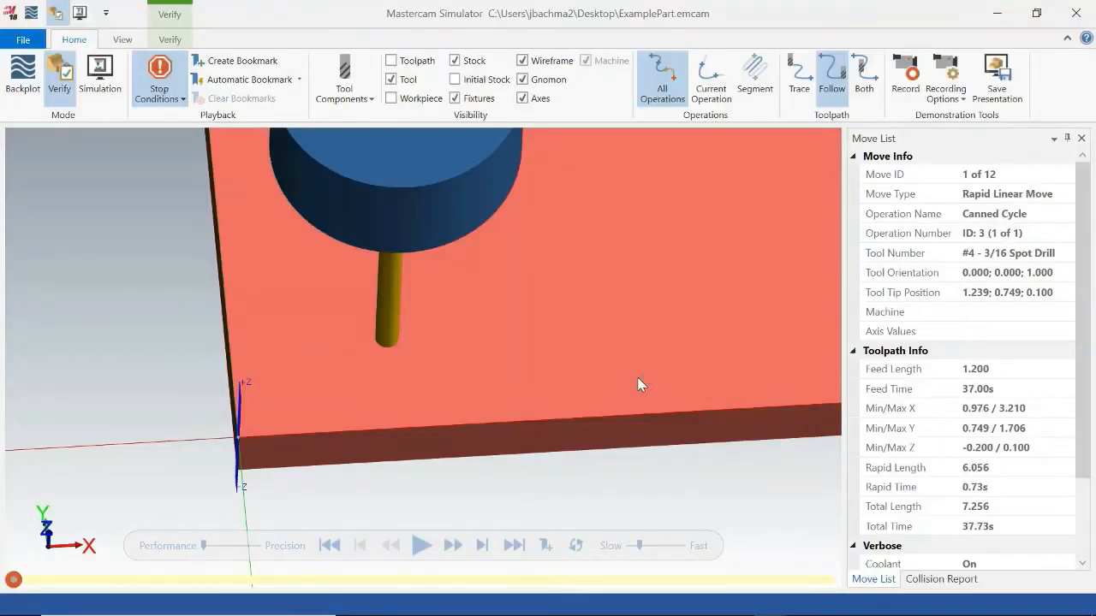
{"action": "middle_click_drag", "start_coordinate": [681, 378], "coordinate": [680, 346]}
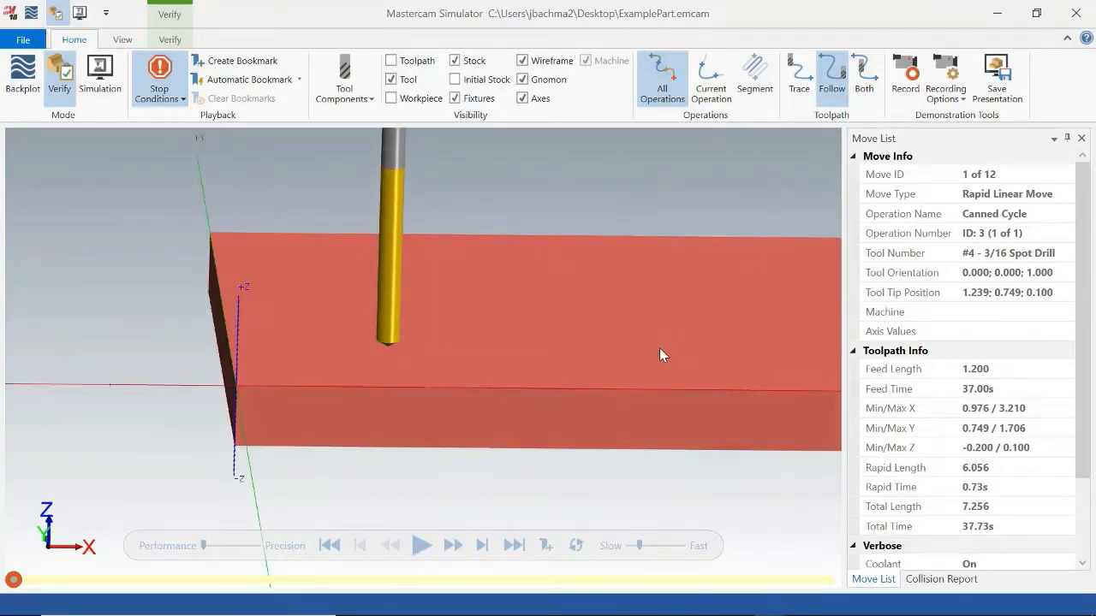
{"action": "scroll", "coordinate": [659, 347], "scroll_direction": "down", "scroll_amount": 4}
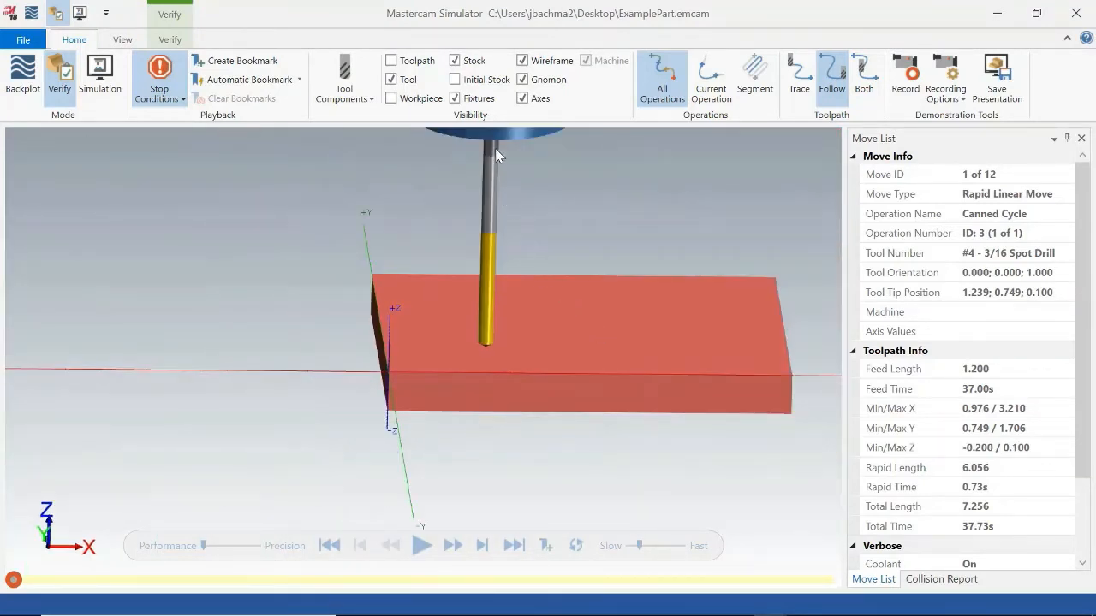
{"action": "left_click", "coordinate": [1076, 12]}
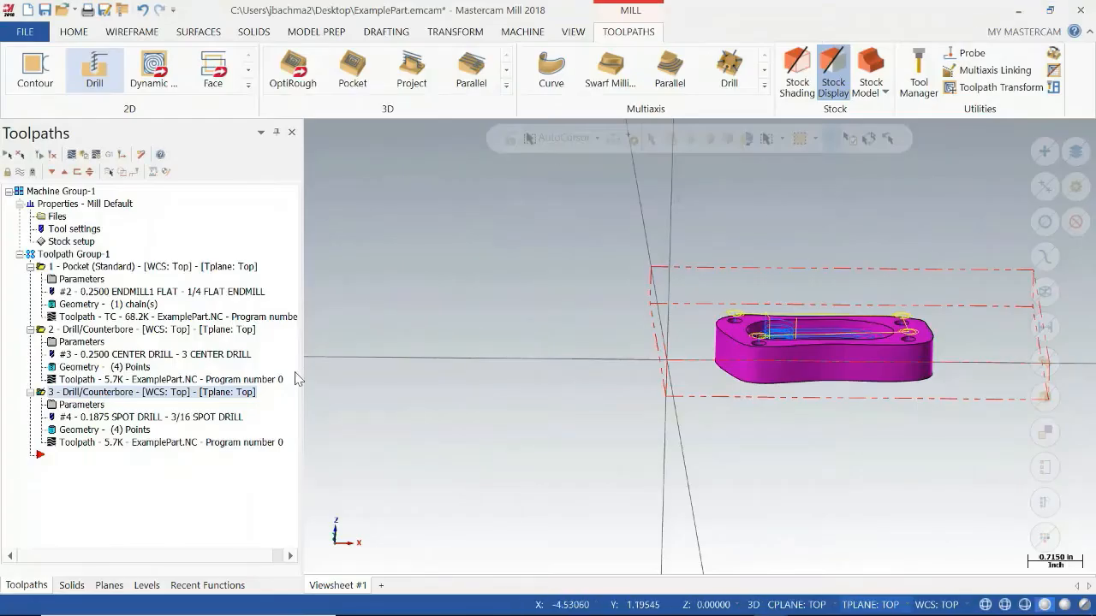
Select all operations in the toolpath group.
{"action": "left_click", "coordinate": [40, 331], "text": "ctrl"}
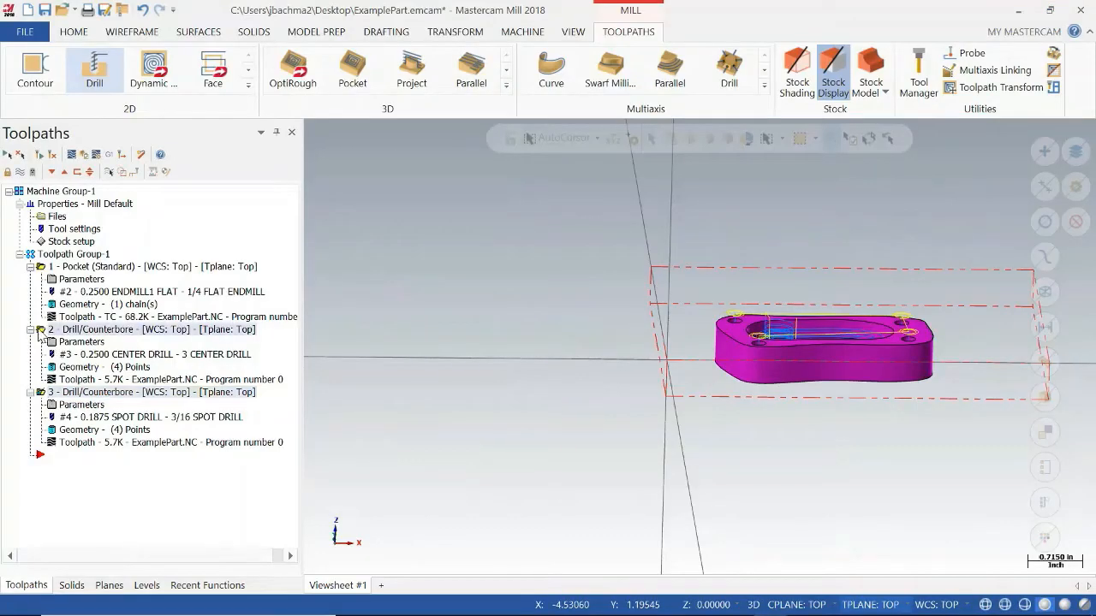
{"action": "left_click", "coordinate": [44, 268], "text": "ctrl"}
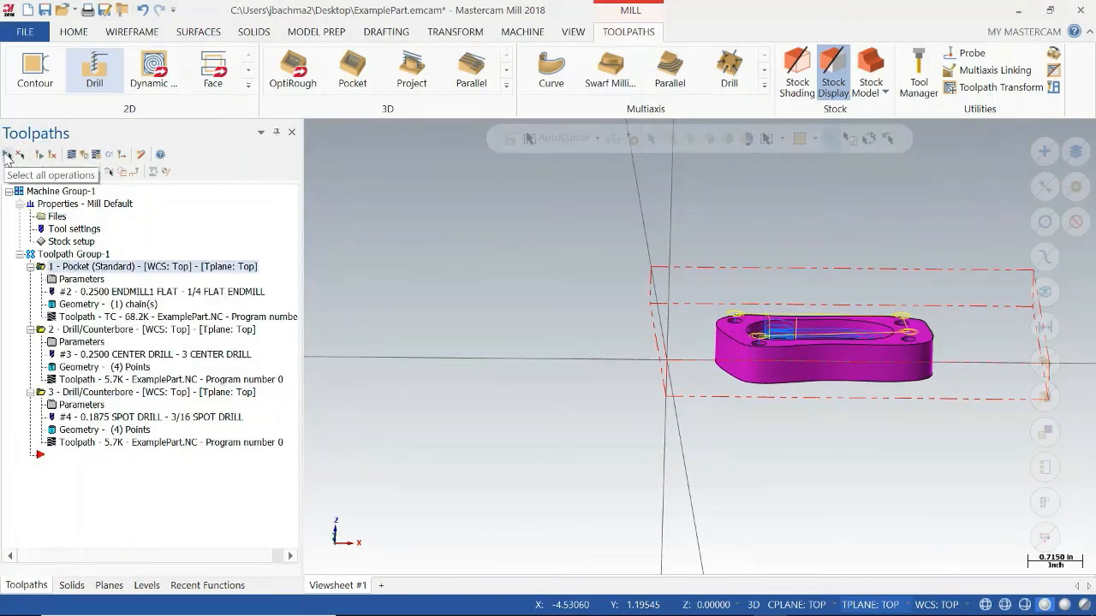
{"action": "left_click", "coordinate": [6, 155]}
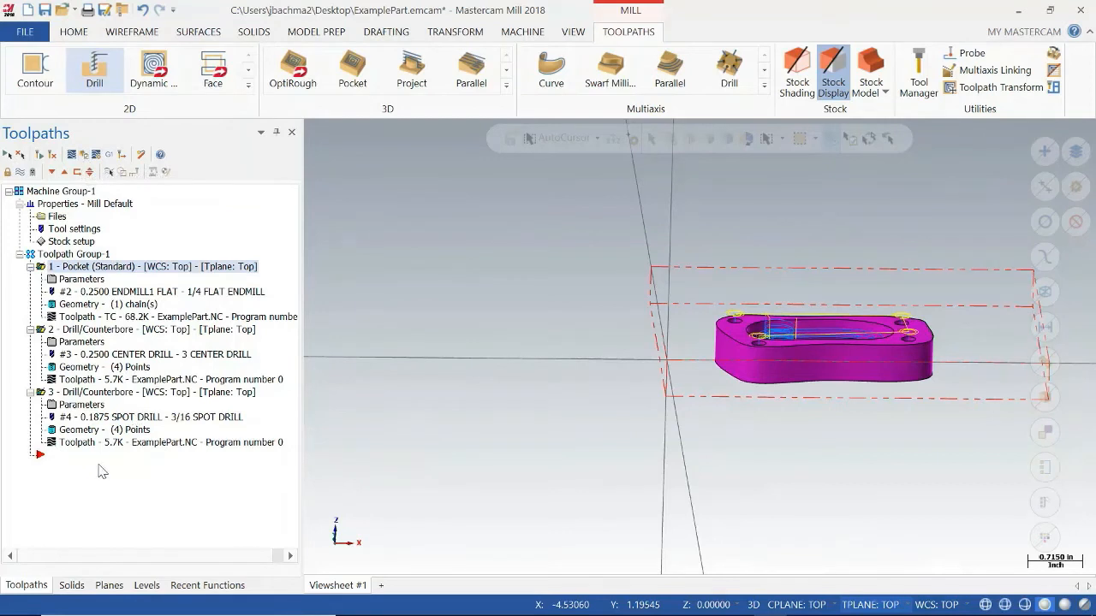
Move the 3/16 spot drill operation ahead of the center drill operation, and restore the original order.
{"action": "left_click", "coordinate": [45, 394]}
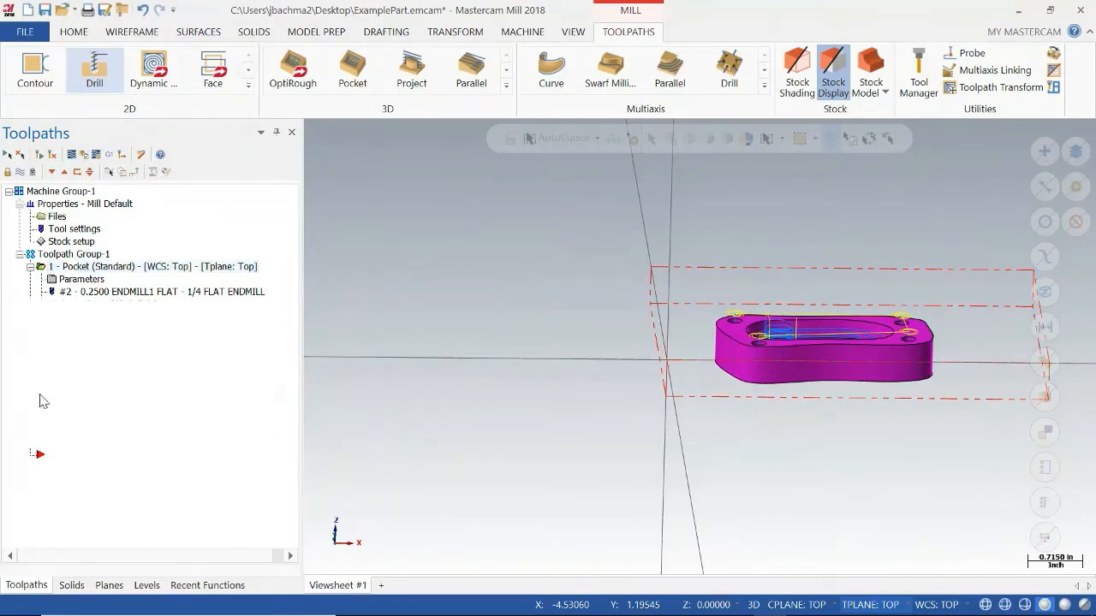
{"action": "left_click", "coordinate": [73, 331], "text": "ctrl"}
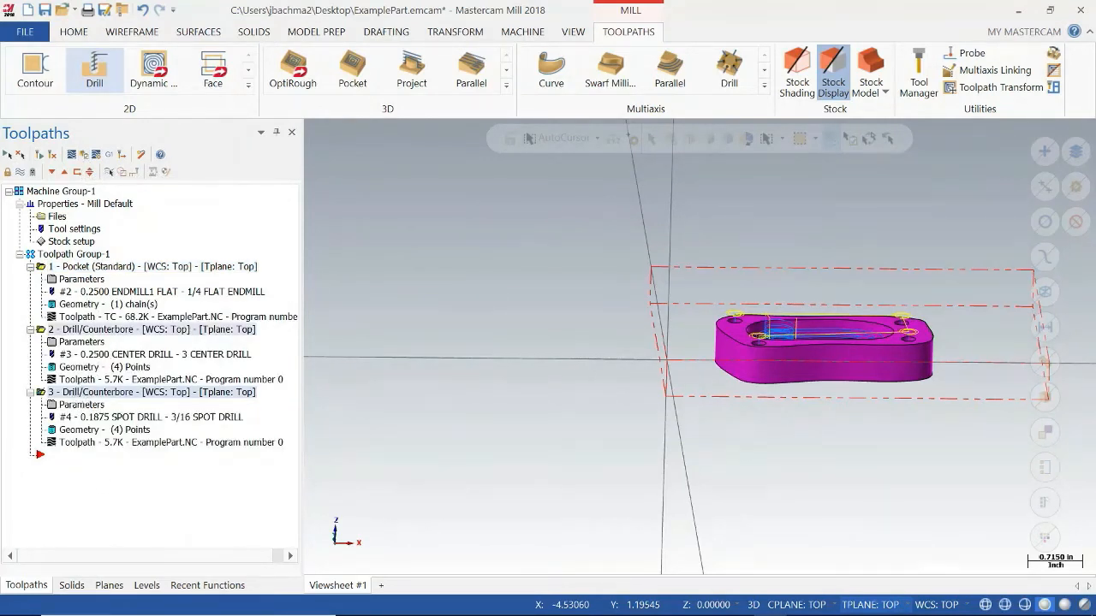
{"action": "left_click", "coordinate": [86, 268], "text": "ctrl"}
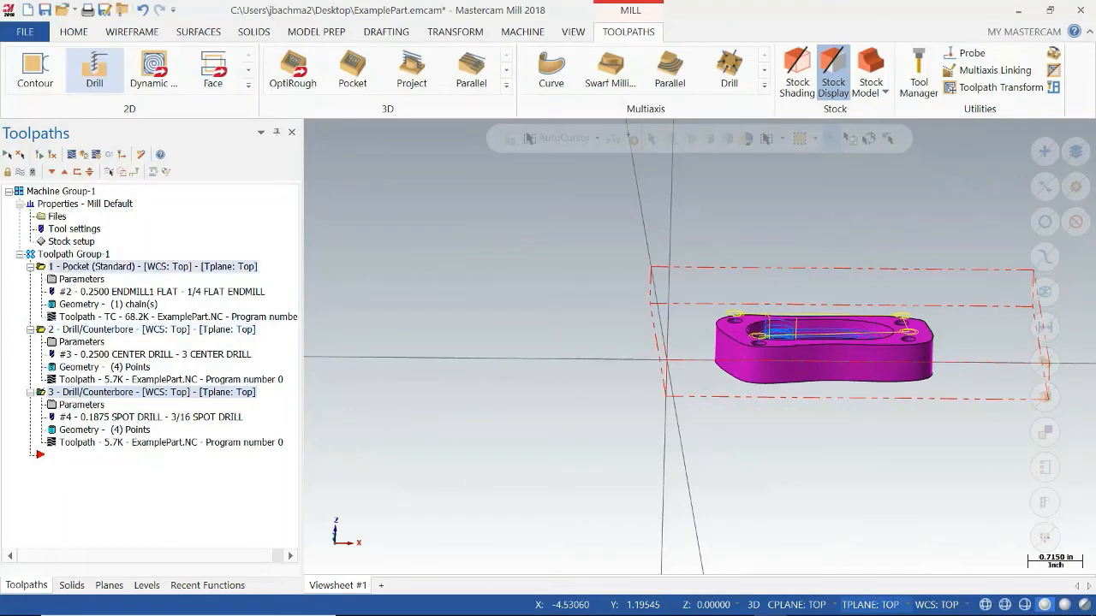
{"action": "left_click_drag", "start_coordinate": [45, 394], "coordinate": [107, 267]}
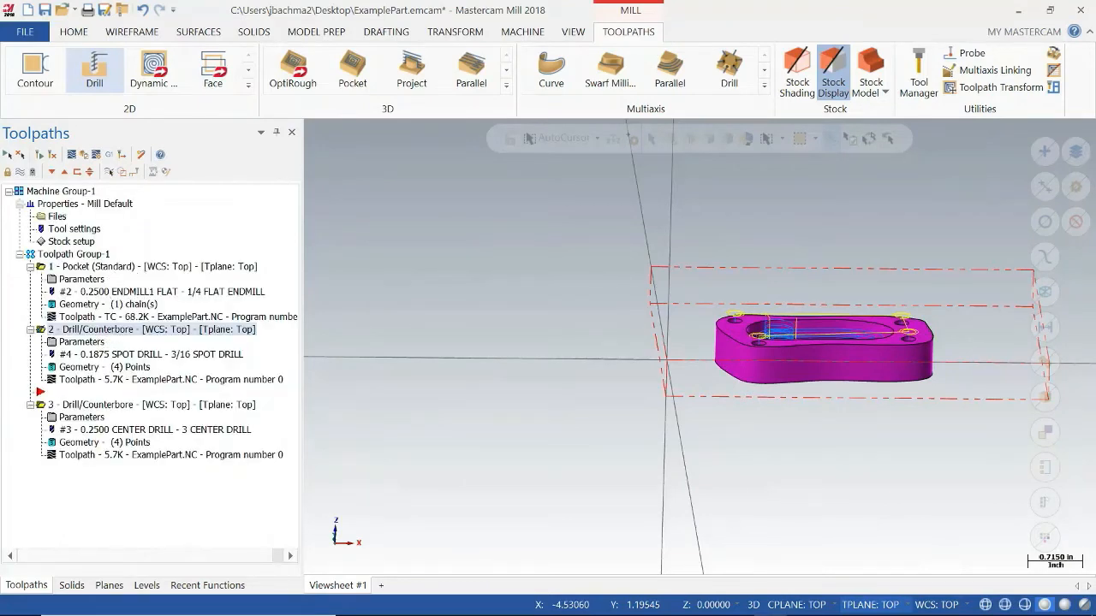
{"action": "left_click_drag", "start_coordinate": [147, 330], "coordinate": [92, 406]}
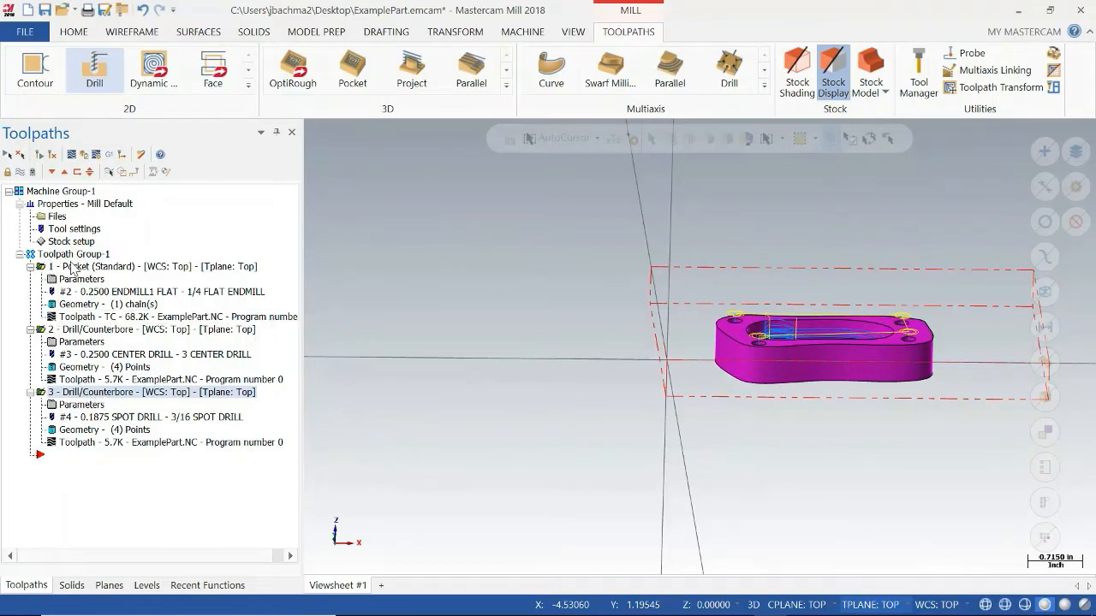
Verify all three operations together, playing the simulation through the pocket operation up to the center drill.
{"action": "left_click", "coordinate": [85, 161]}
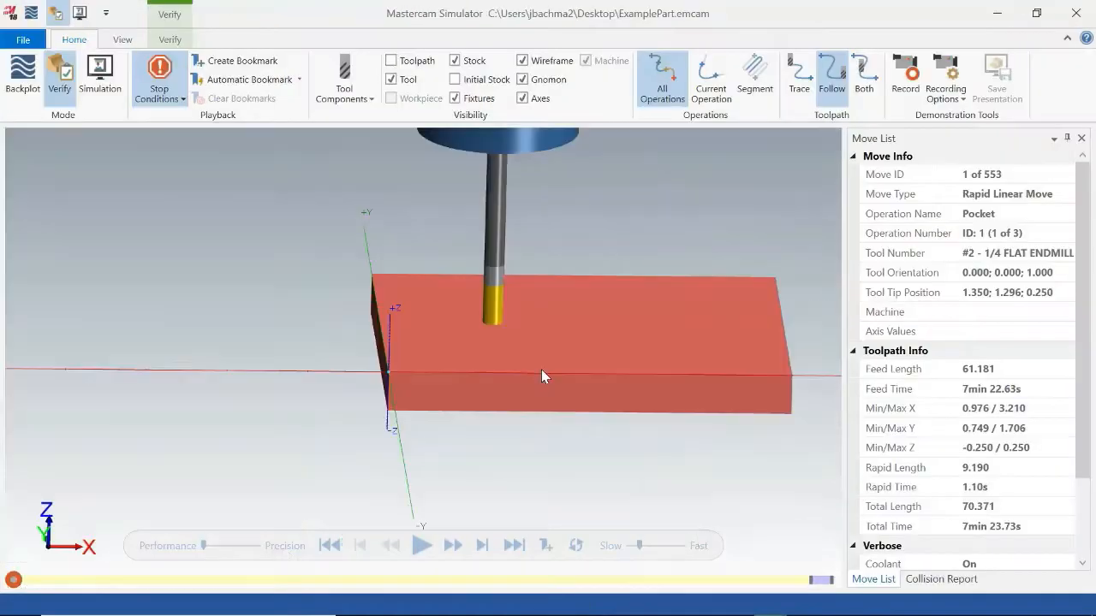
{"action": "middle_click_drag", "start_coordinate": [573, 387], "coordinate": [580, 386]}
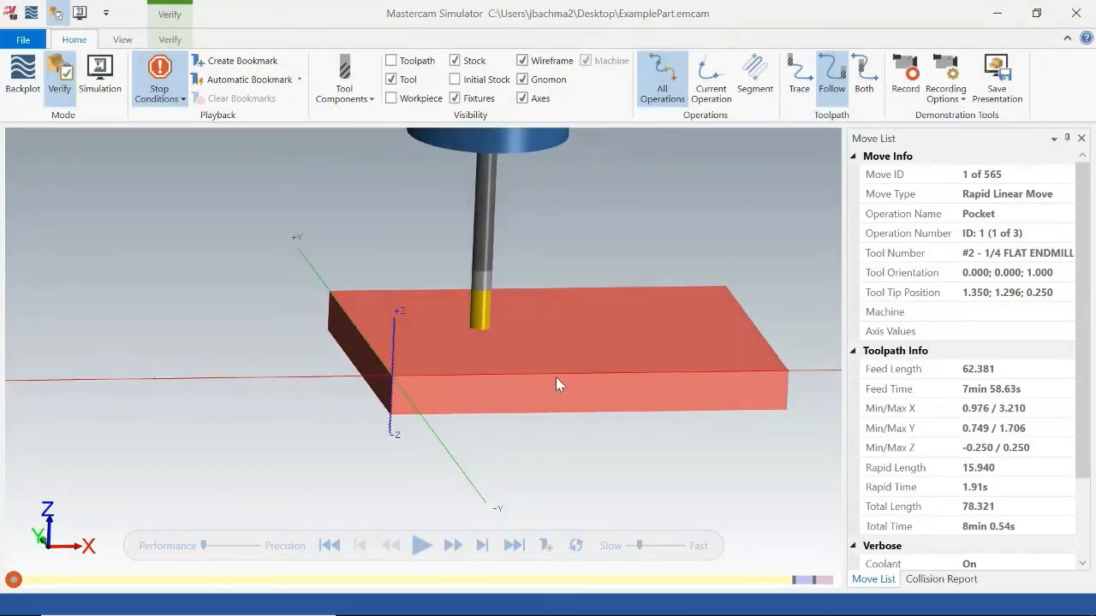
{"action": "left_click", "coordinate": [421, 547]}
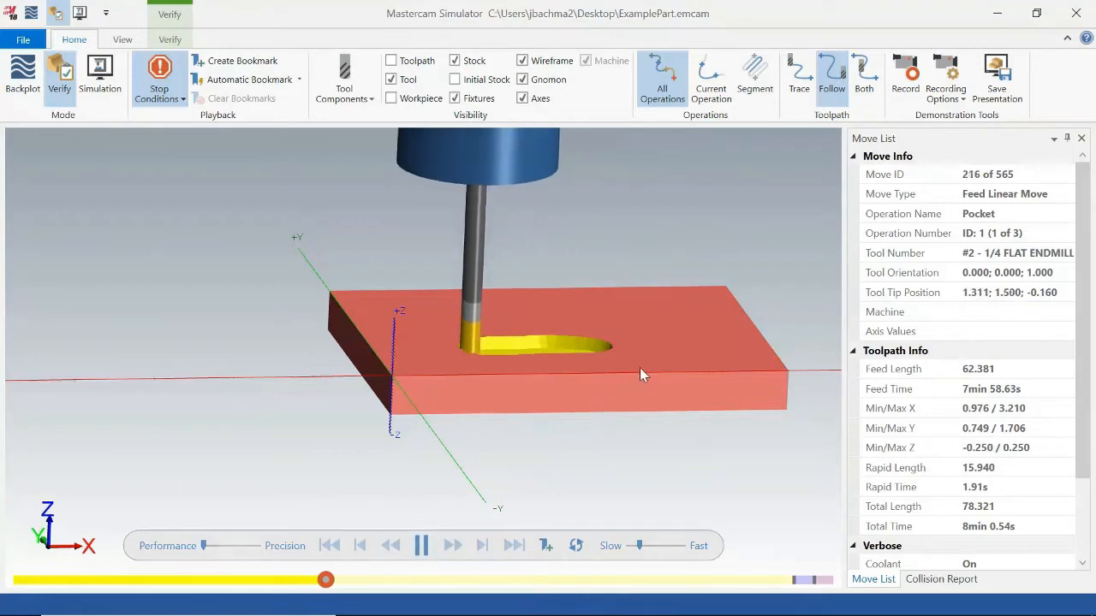
{"action": "middle_click_drag", "start_coordinate": [639, 368], "coordinate": [639, 387]}
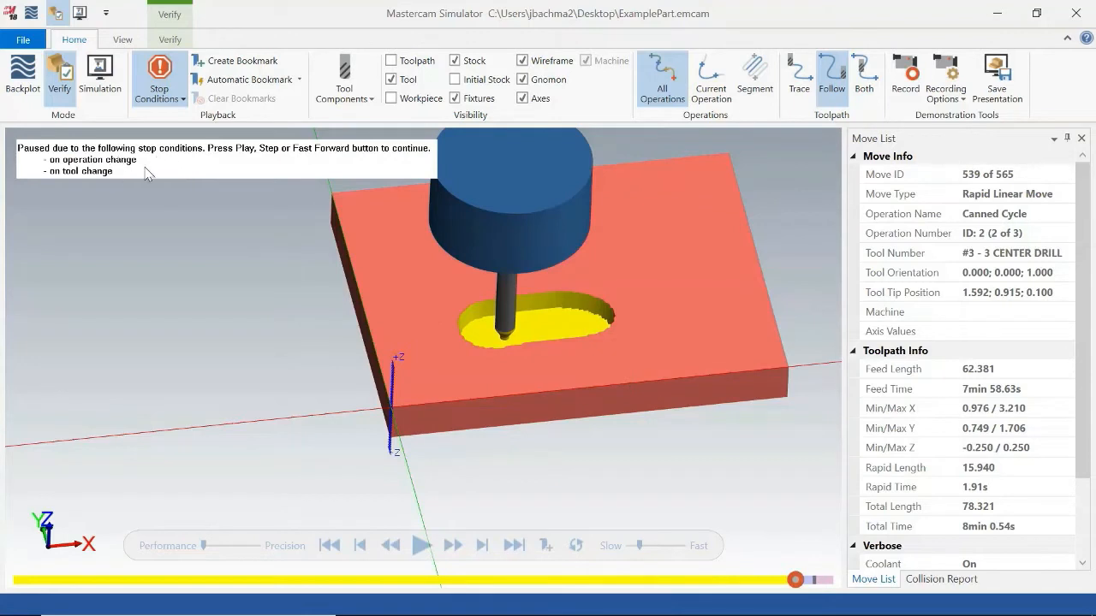
{"action": "middle_click_drag", "start_coordinate": [564, 382], "coordinate": [567, 383]}
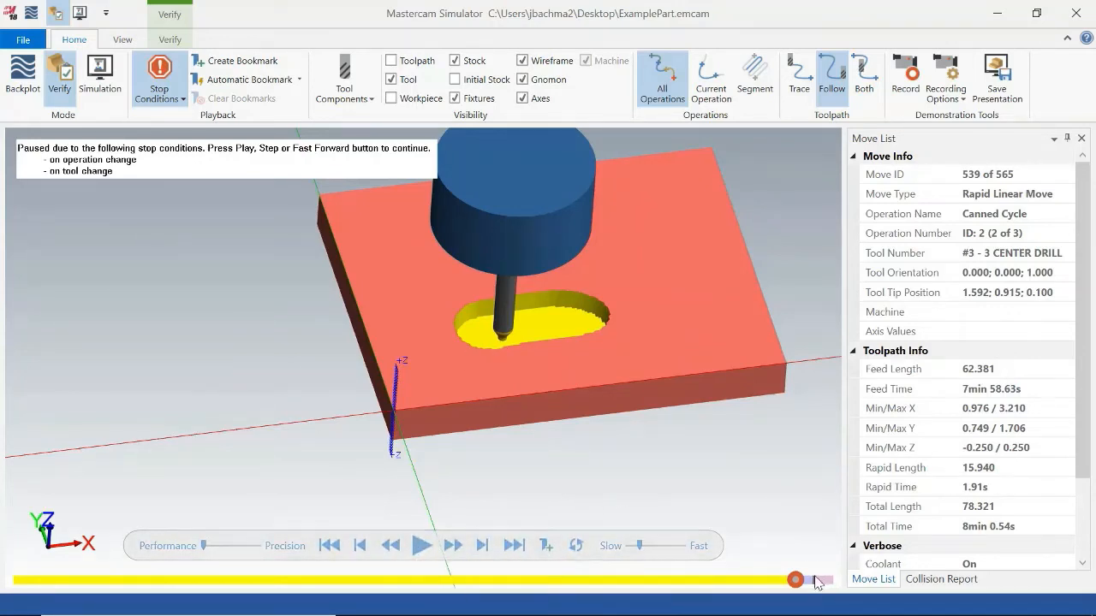
Play the rest of the simulation through the center drill and 3/16 spot drill operations, inspect the holes, and close the simulator.
{"action": "left_click", "coordinate": [422, 547]}
{"action": "mouse_move", "coordinate": [684, 372]}
{"action": "middle_mouse_down"}
{"action": "mouse_move", "coordinate": [681, 391]}
{"action": "mouse_move", "coordinate": [681, 377]}
{"action": "middle_mouse_up"}
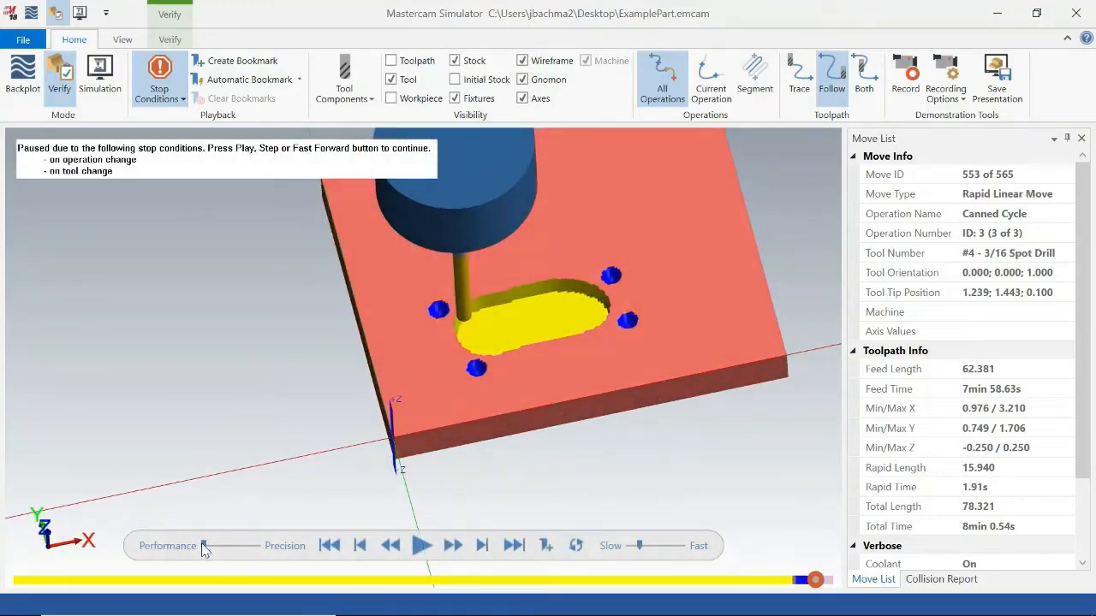
{"action": "left_click", "coordinate": [422, 545]}
{"action": "middle_click_drag", "start_coordinate": [546, 387], "coordinate": [544, 365]}
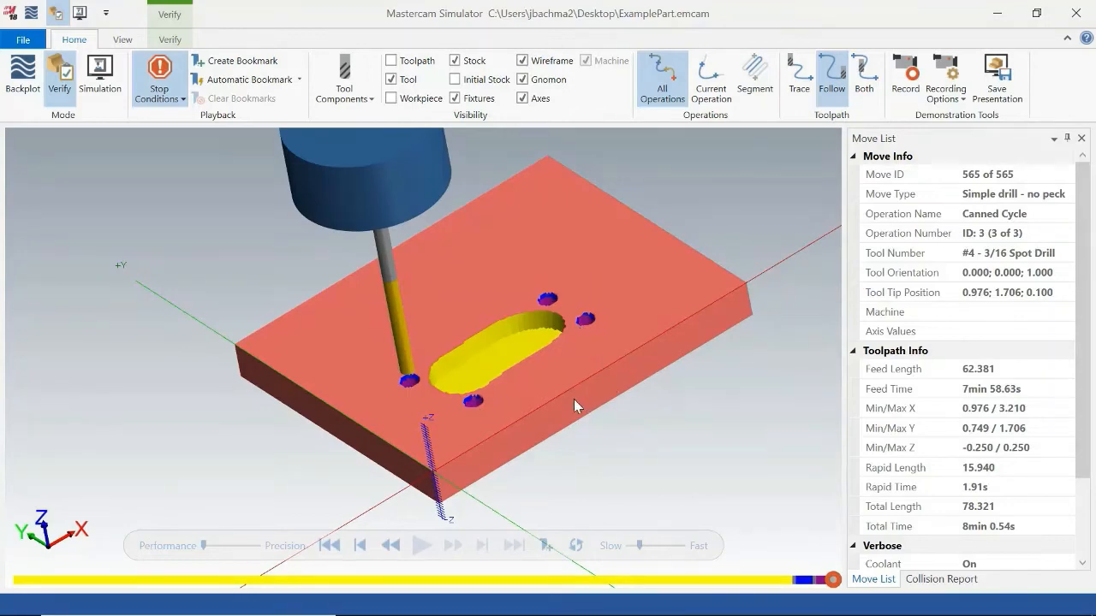
{"action": "middle_click_drag", "start_coordinate": [574, 401], "coordinate": [539, 399]}
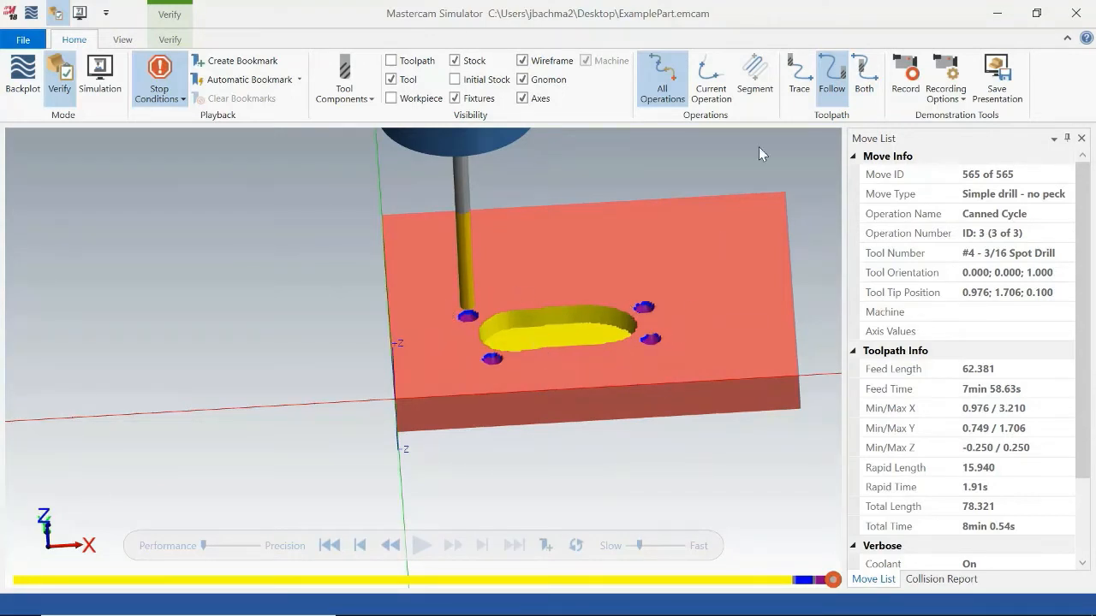
{"action": "left_click", "coordinate": [1077, 13]}
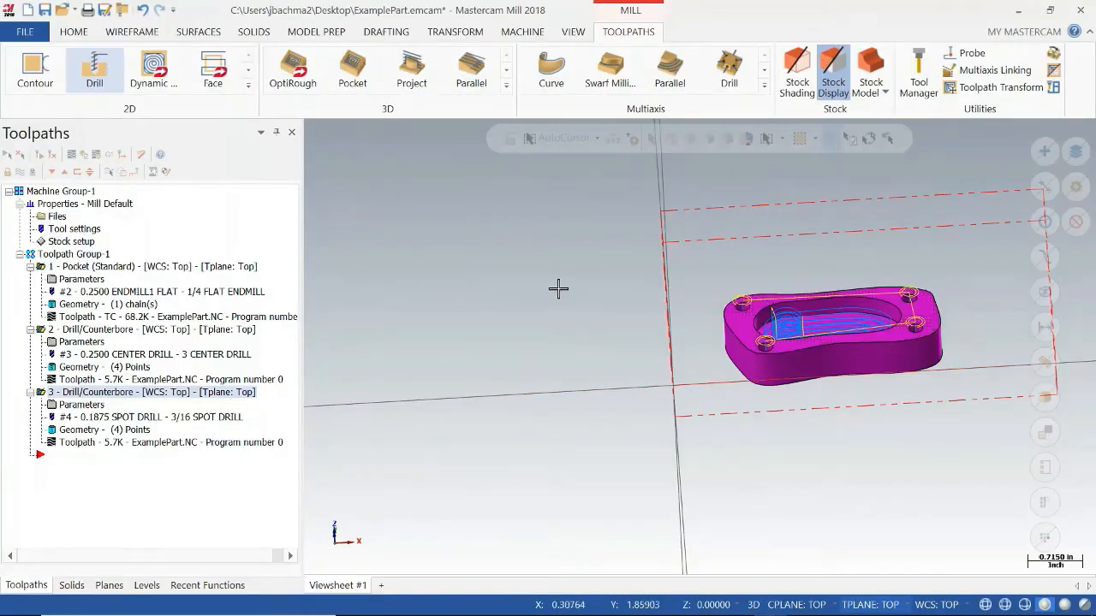
Set the drilling depth of the 3/16 spot drill operation to -0.5 in its linking parameters.
{"action": "left_click", "coordinate": [91, 406]}
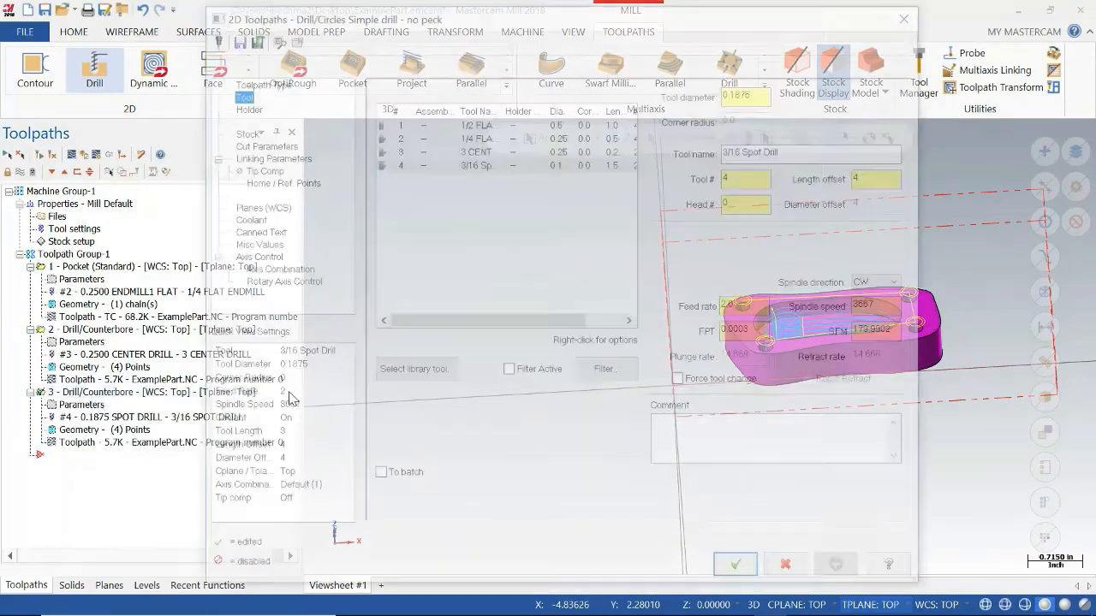
{"action": "left_click", "coordinate": [281, 158]}
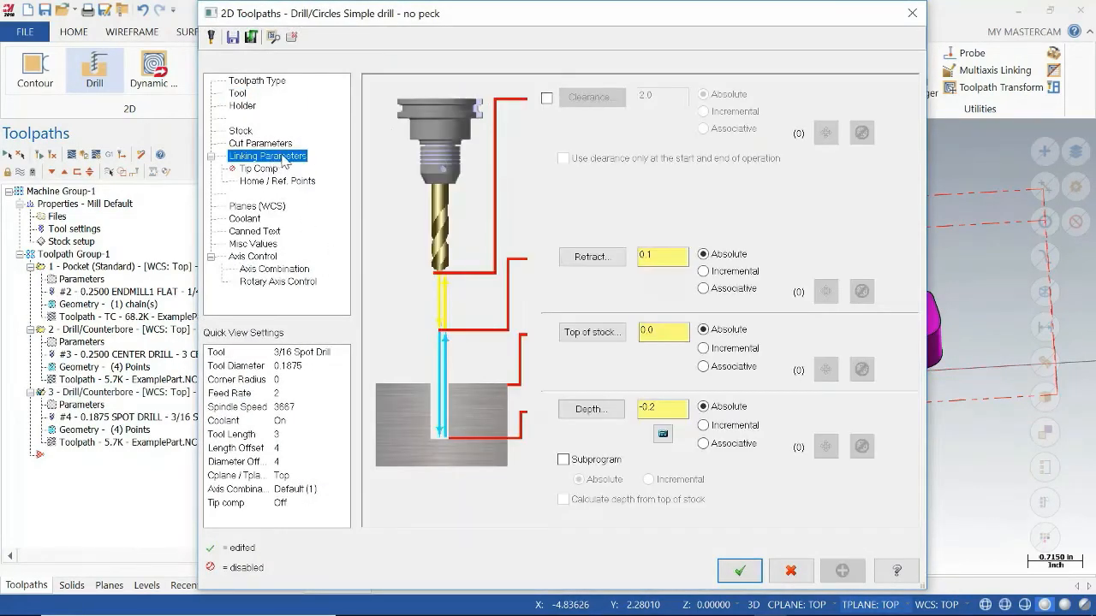
{"action": "double_click", "coordinate": [662, 409]}
{"action": "left_click", "coordinate": [663, 330]}
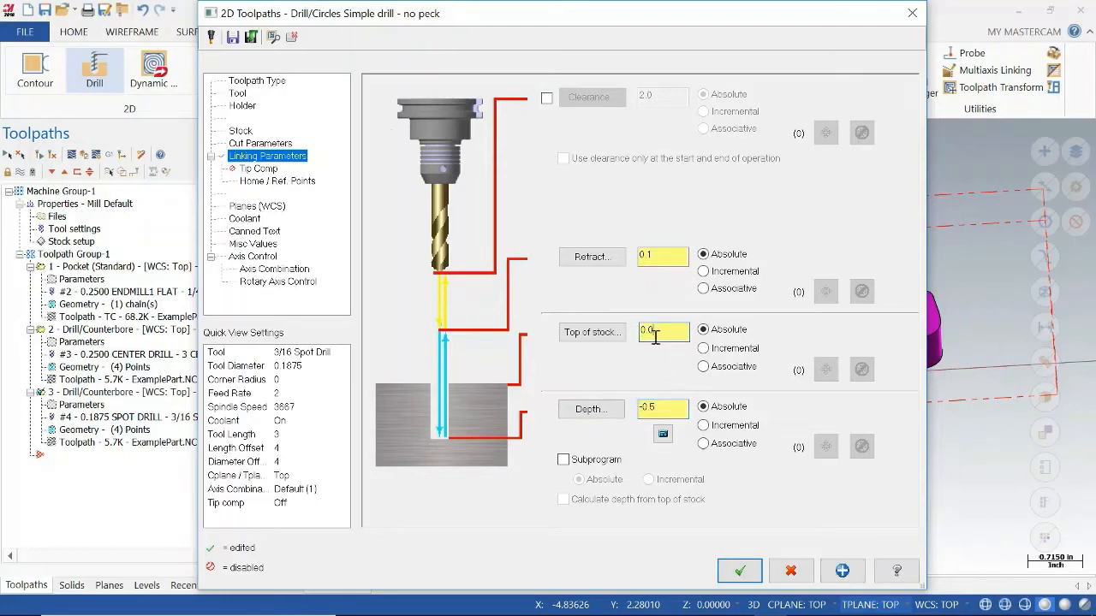
Enable tip compensation for the 3/16 spot drill operation and regenerate its toolpath.
{"action": "left_click", "coordinate": [260, 169]}
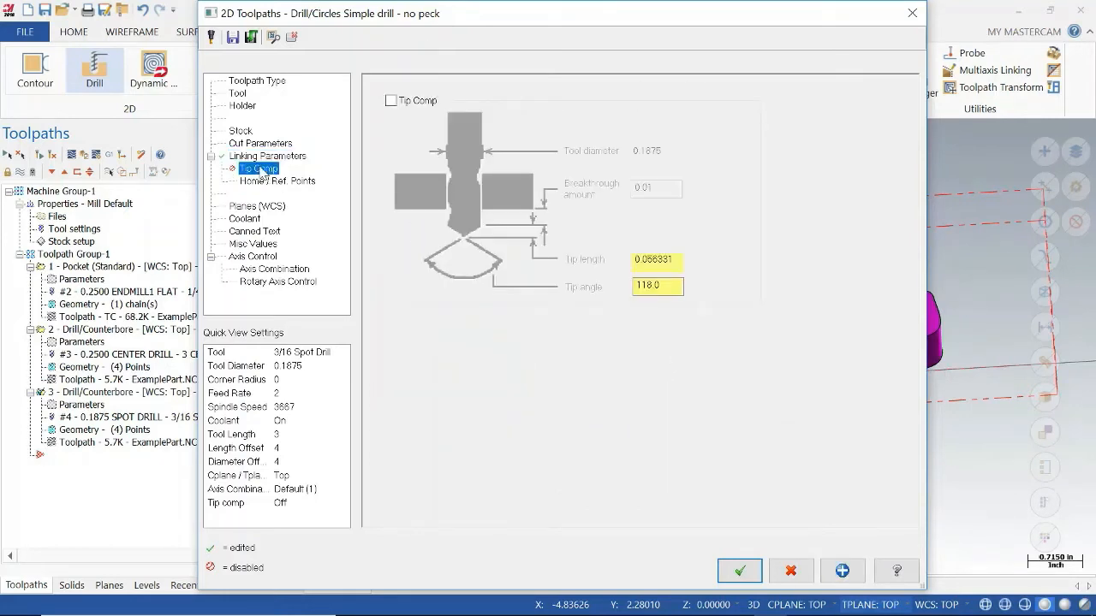
{"action": "left_click", "coordinate": [391, 101]}
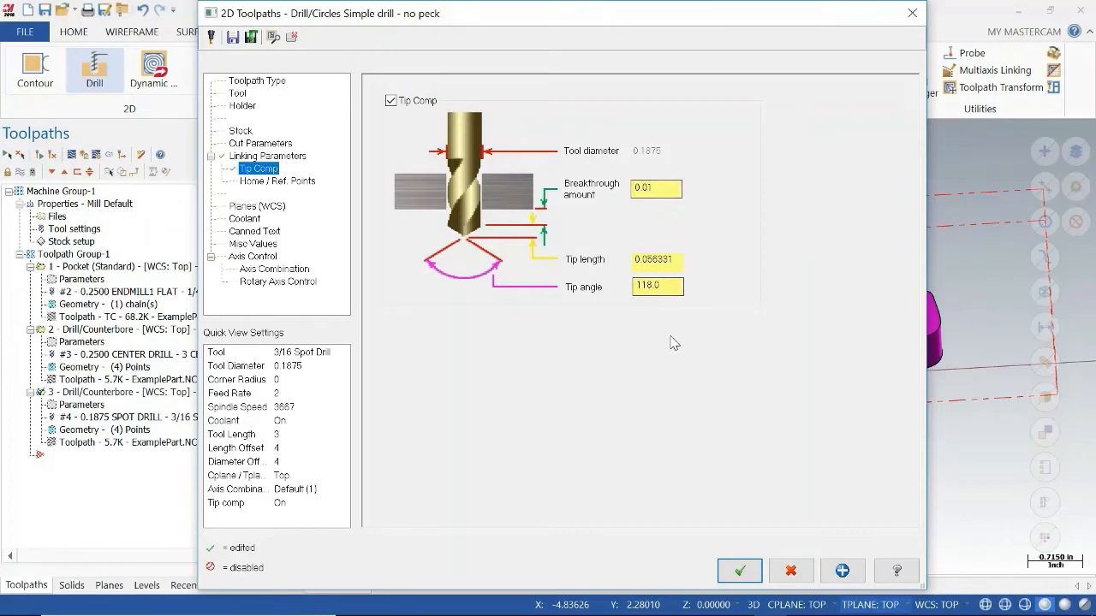
{"action": "left_click", "coordinate": [751, 570]}
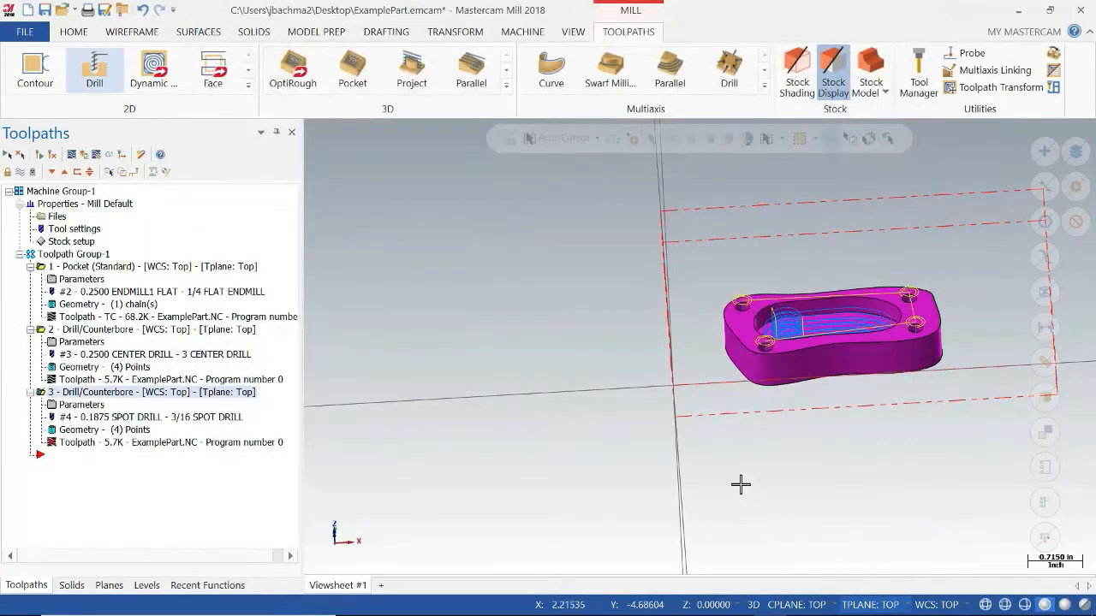
{"action": "left_click", "coordinate": [51, 155]}
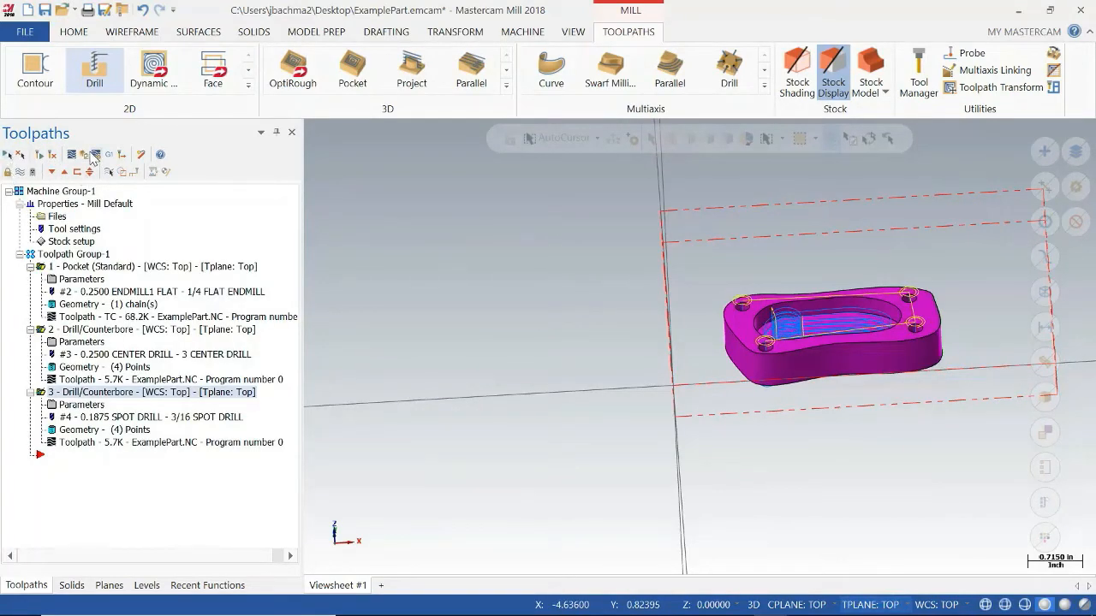
Verify all three operations in the simulator, and inspect from the side how deep the drill toolpaths run through the part.
{"action": "left_click", "coordinate": [83, 157]}
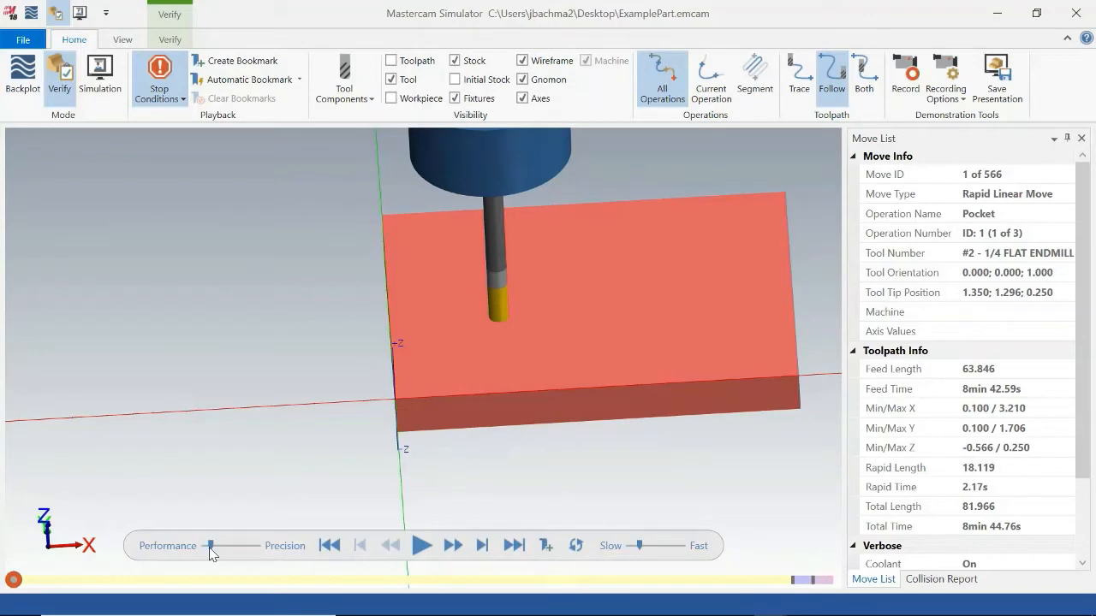
{"action": "left_click", "coordinate": [420, 548]}
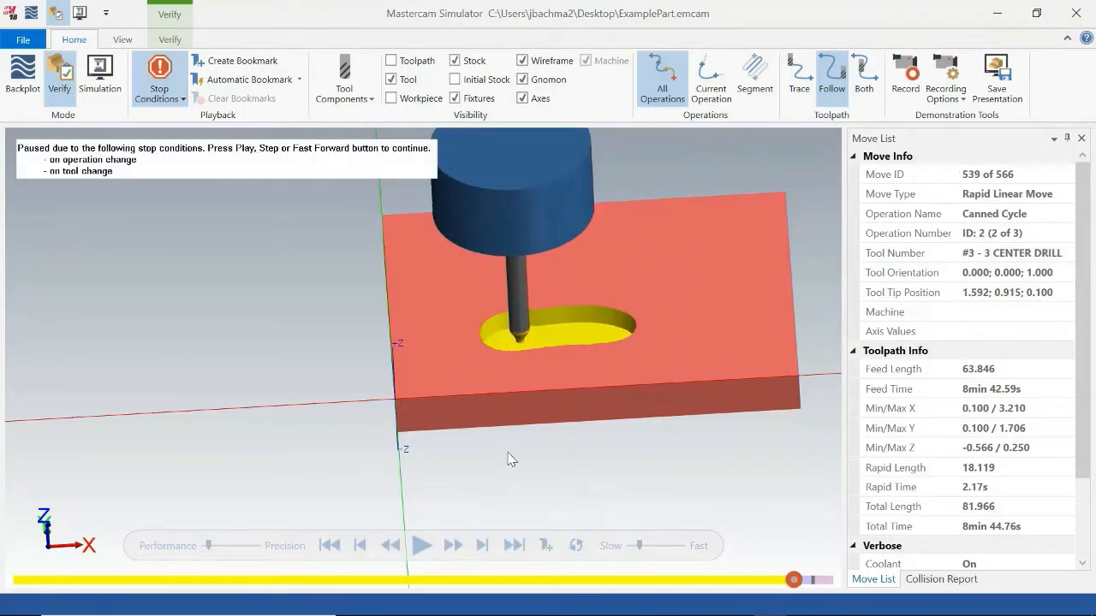
{"action": "left_click", "coordinate": [421, 545]}
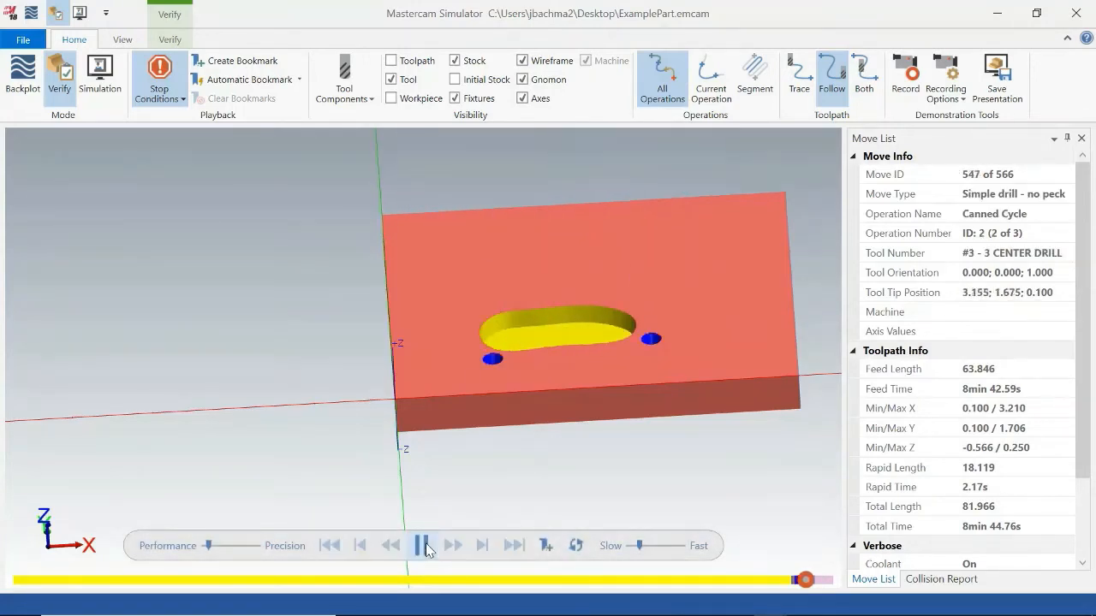
{"action": "mouse_move", "coordinate": [556, 446]}
{"action": "middle_mouse_down"}
{"action": "mouse_move", "coordinate": [543, 459]}
{"action": "mouse_move", "coordinate": [549, 438]}
{"action": "middle_mouse_up"}
{"action": "left_click", "coordinate": [419, 545]}
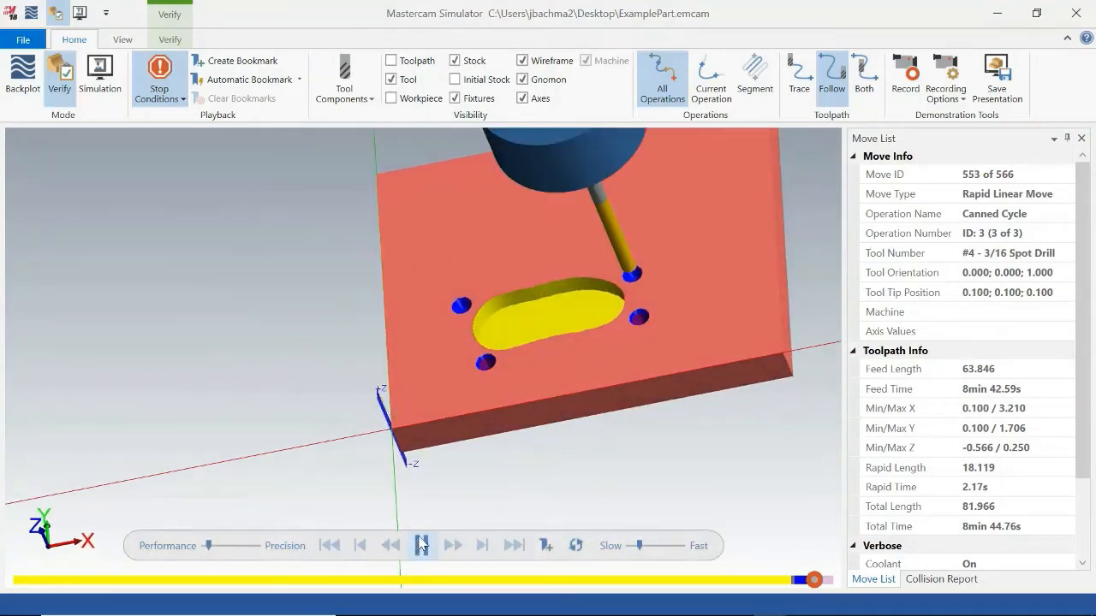
{"action": "middle_click_drag", "start_coordinate": [561, 397], "coordinate": [566, 356]}
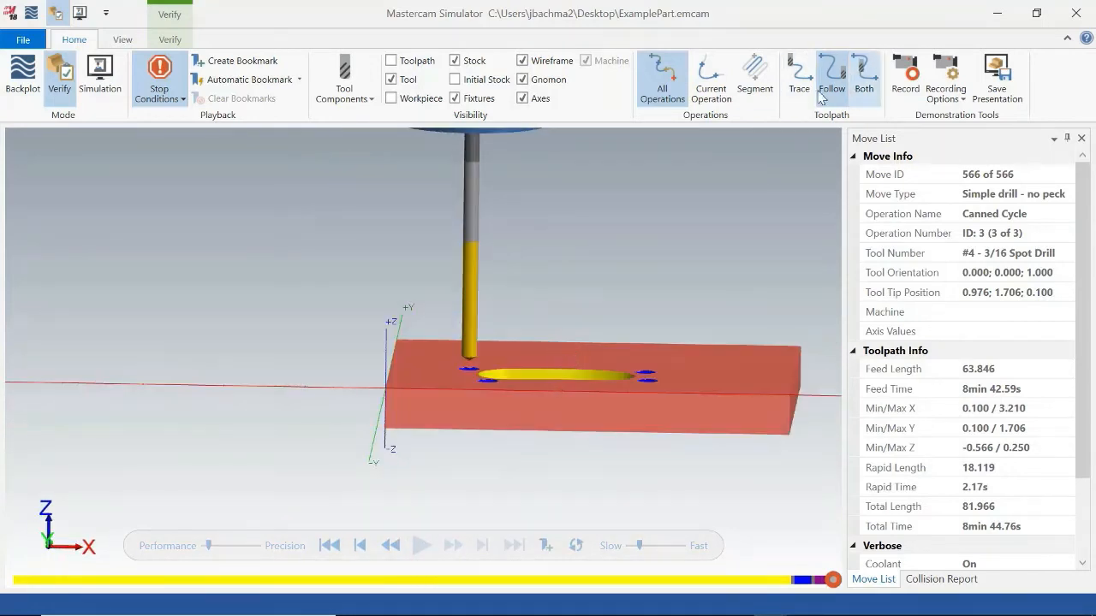
{"action": "left_click", "coordinate": [1076, 14]}
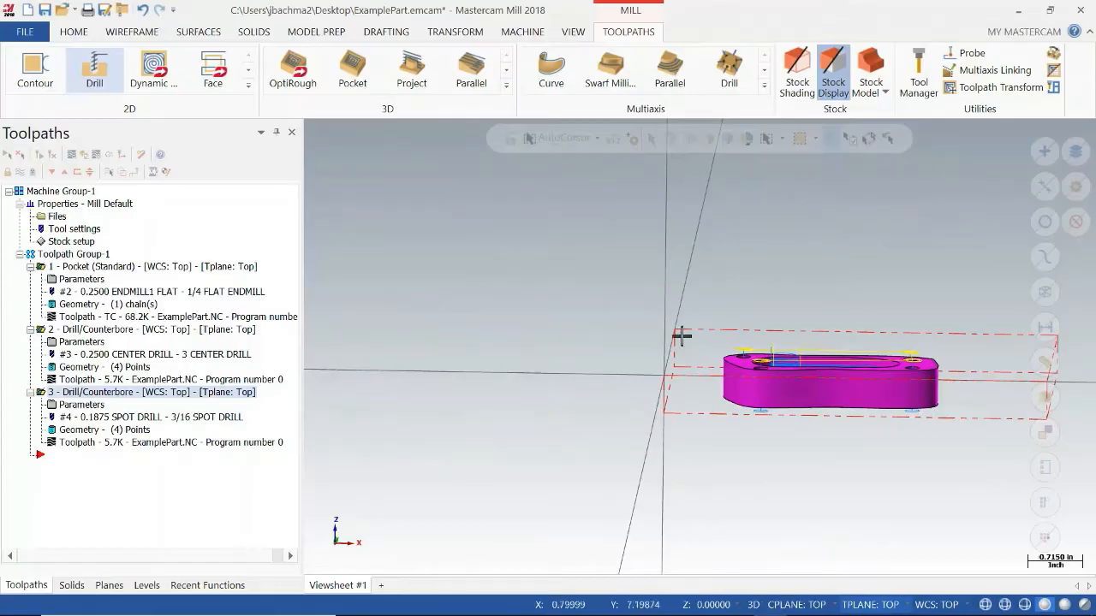
{"action": "middle_click_drag", "start_coordinate": [816, 410], "coordinate": [814, 417]}
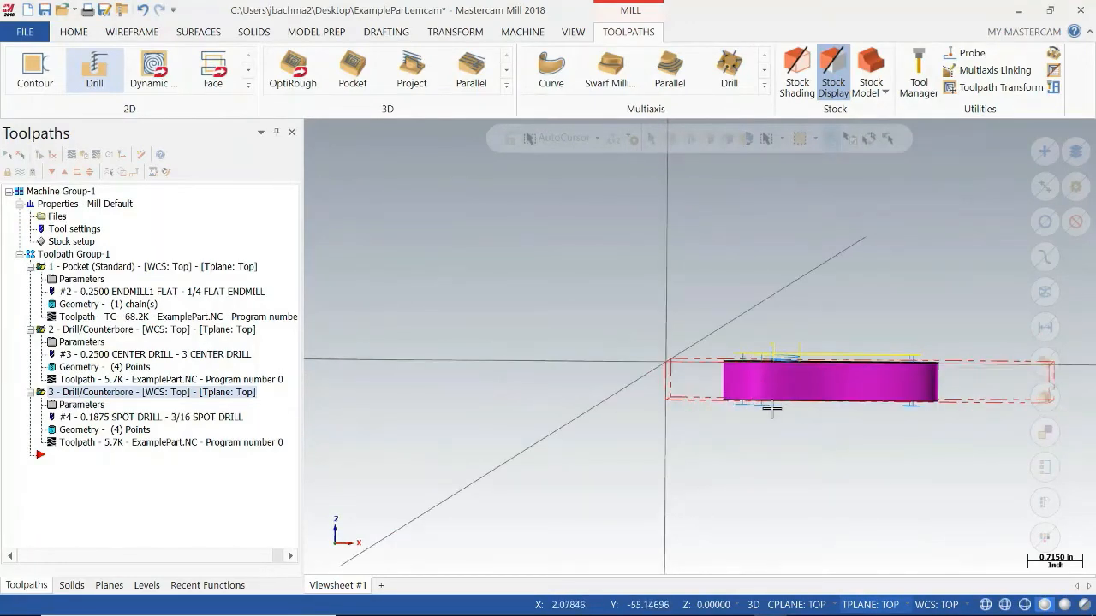
{"action": "middle_click_drag", "start_coordinate": [821, 419], "coordinate": [822, 465]}
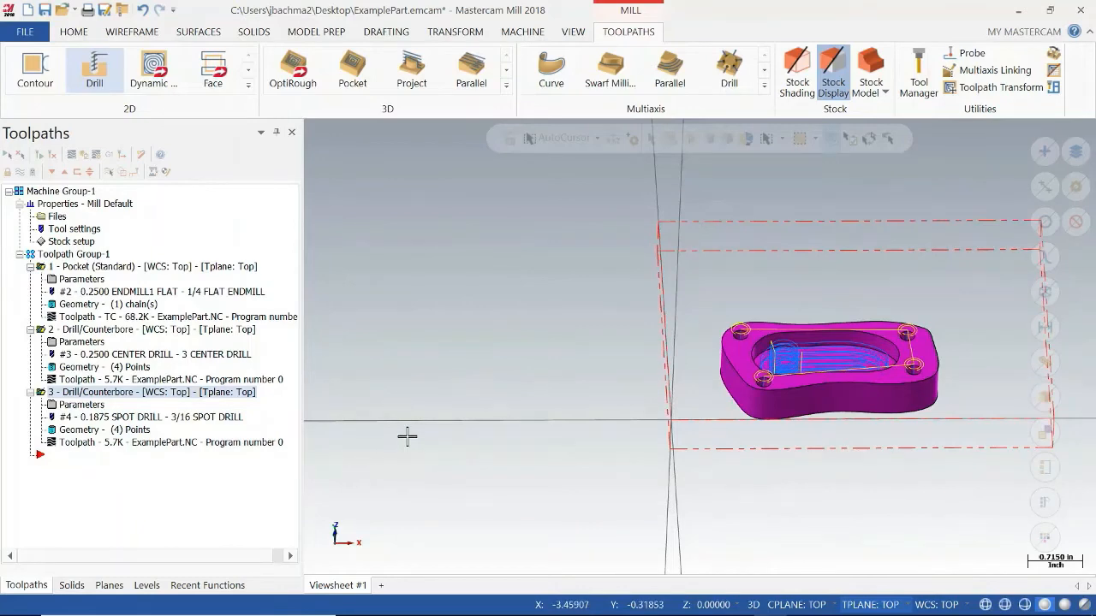
{"action": "middle_click_drag", "start_coordinate": [724, 364], "coordinate": [803, 403]}
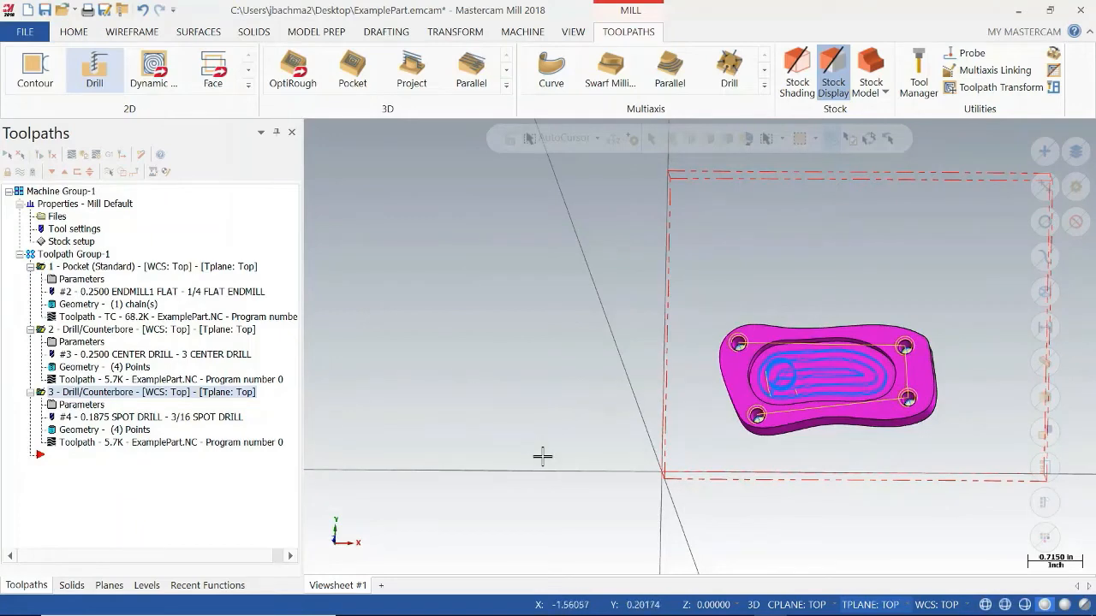
{"action": "middle_click_drag", "start_coordinate": [538, 455], "coordinate": [333, 349]}
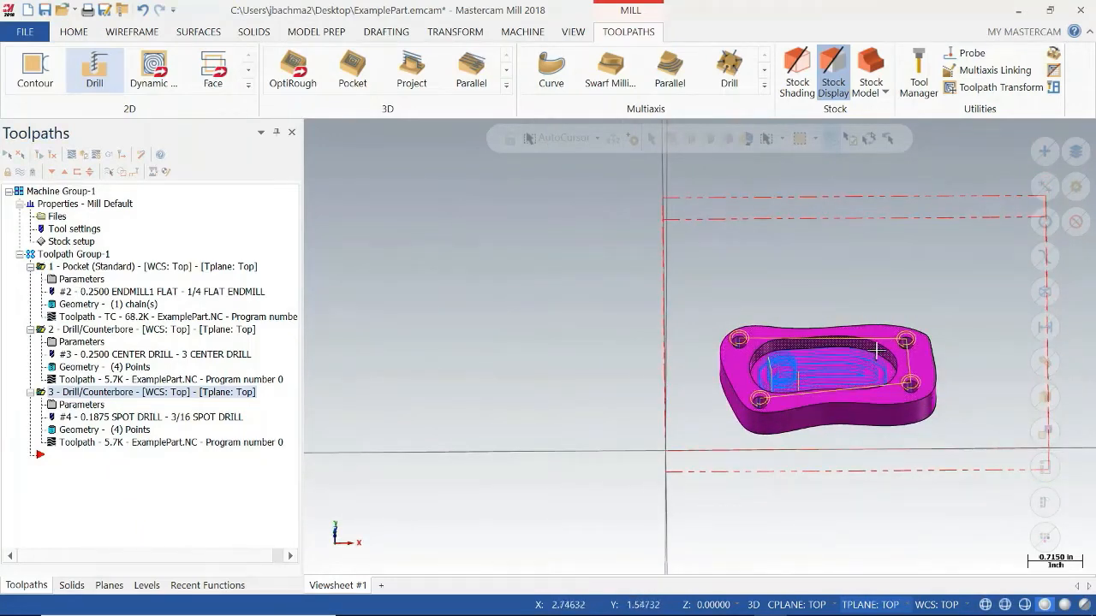
Set the 1/4 flat end mill's cutting length to 0.1 and regenerate the pocket toolpath.
{"action": "left_click", "coordinate": [101, 291]}
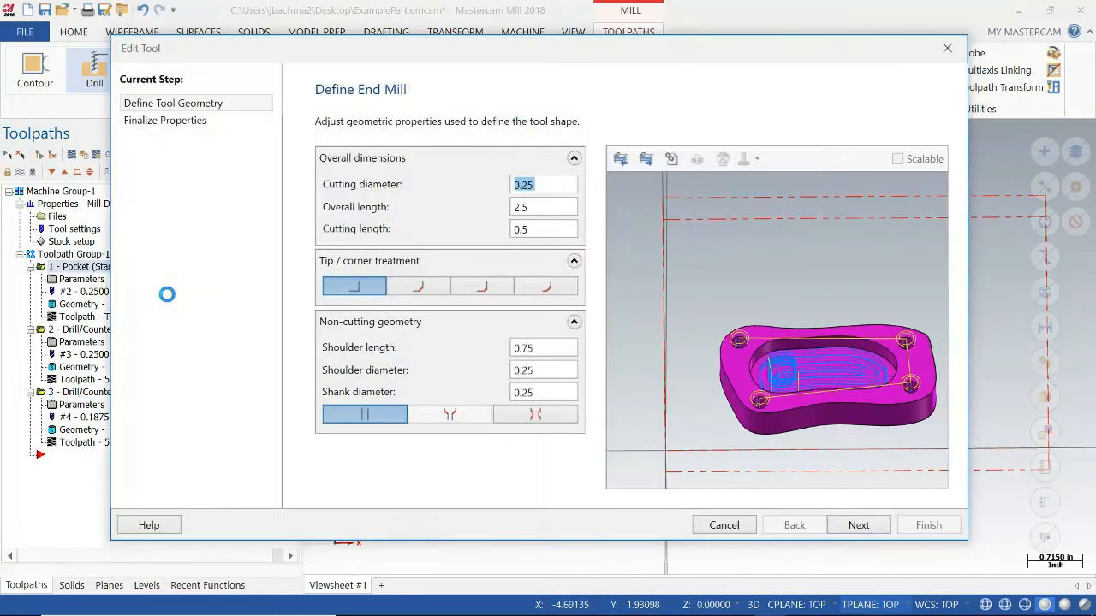
{"action": "left_click", "coordinate": [559, 227]}
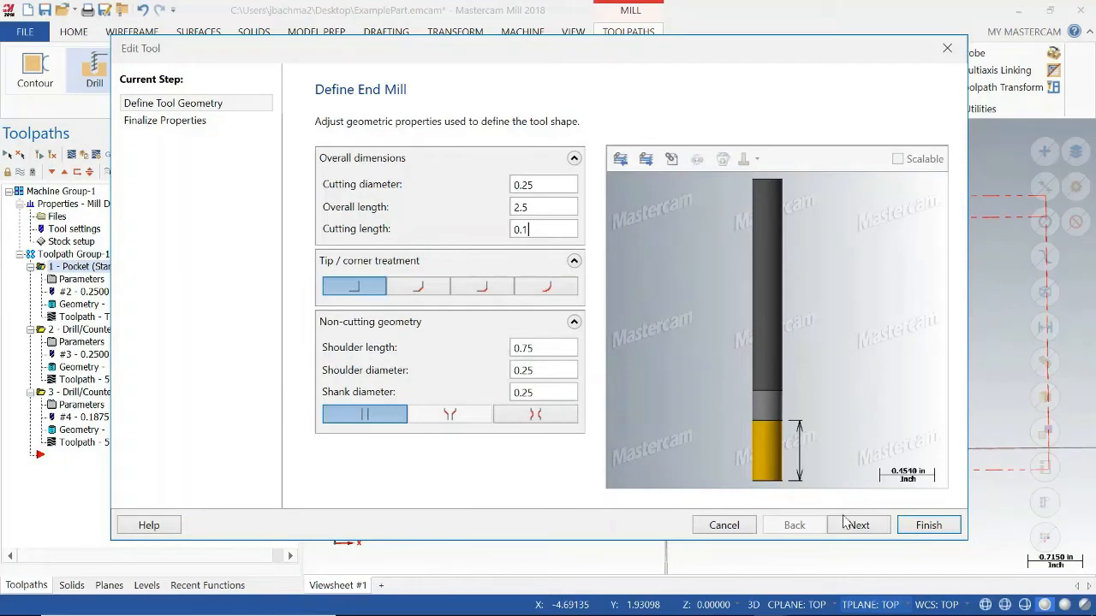
{"action": "left_click", "coordinate": [914, 526]}
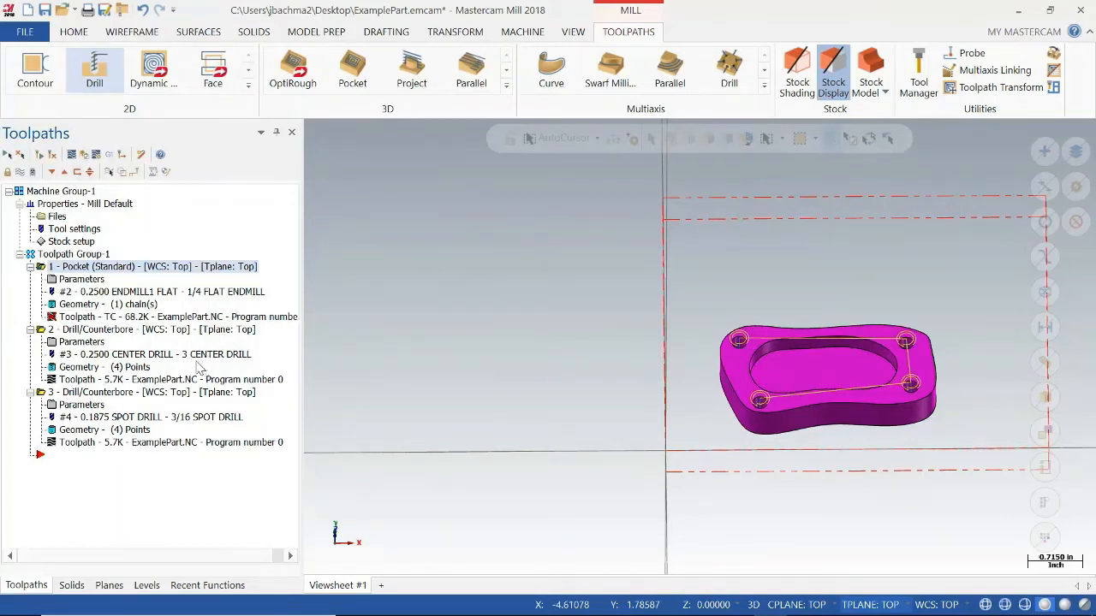
{"action": "left_click", "coordinate": [52, 155]}
Open the pocket operation in the verification simulator and review which tool parts are included in collision checking.
{"action": "left_click", "coordinate": [85, 154]}
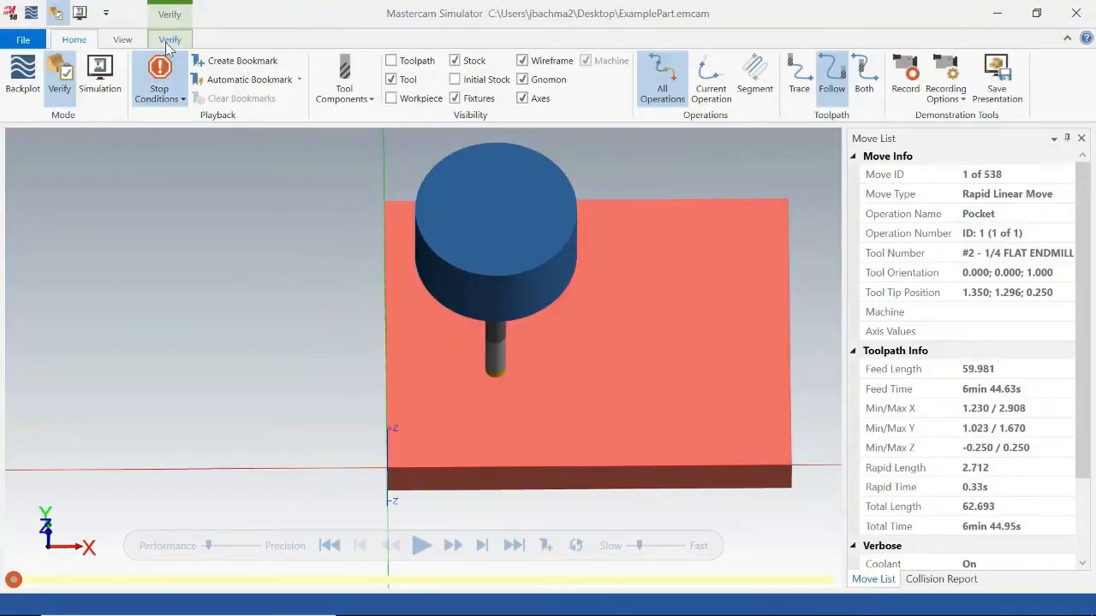
{"action": "left_click", "coordinate": [172, 39]}
{"action": "left_click", "coordinate": [68, 100]}
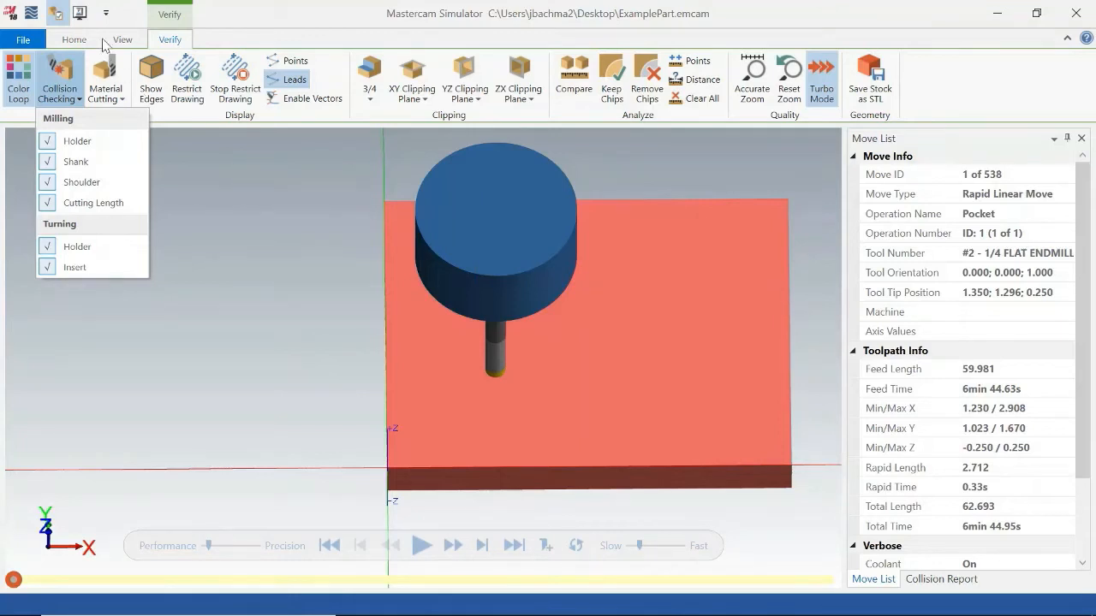
{"action": "left_click", "coordinate": [75, 40]}
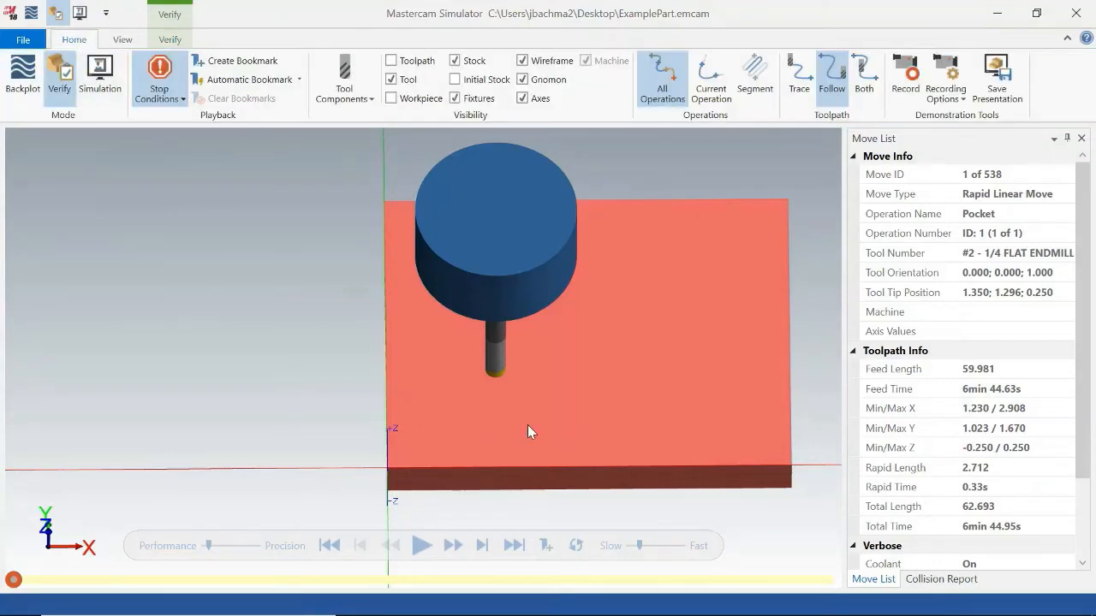
Play the pocket simulation to the end through each collision stop, inspect the pocket walls, and close the simulator.
{"action": "middle_click_drag", "start_coordinate": [528, 426], "coordinate": [533, 398]}
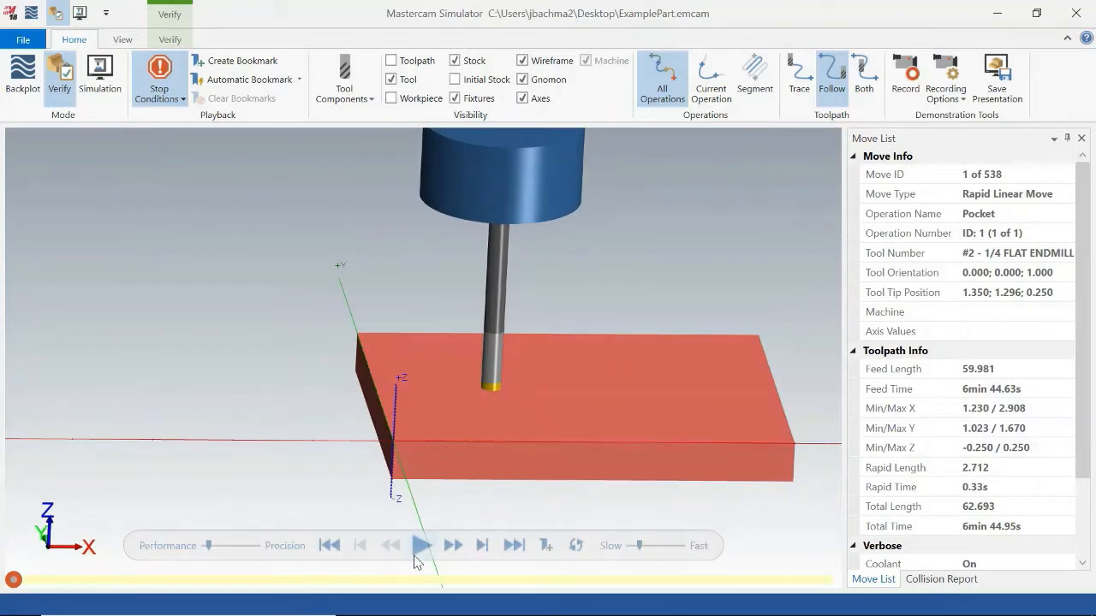
{"action": "left_click", "coordinate": [418, 548]}
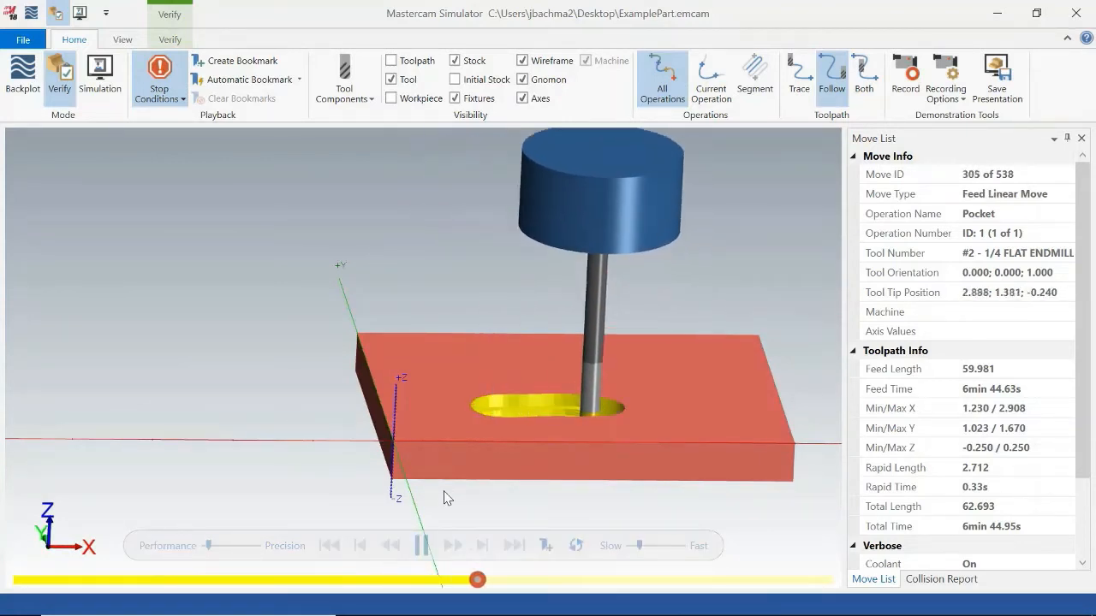
{"action": "middle_click_drag", "start_coordinate": [576, 396], "coordinate": [587, 369]}
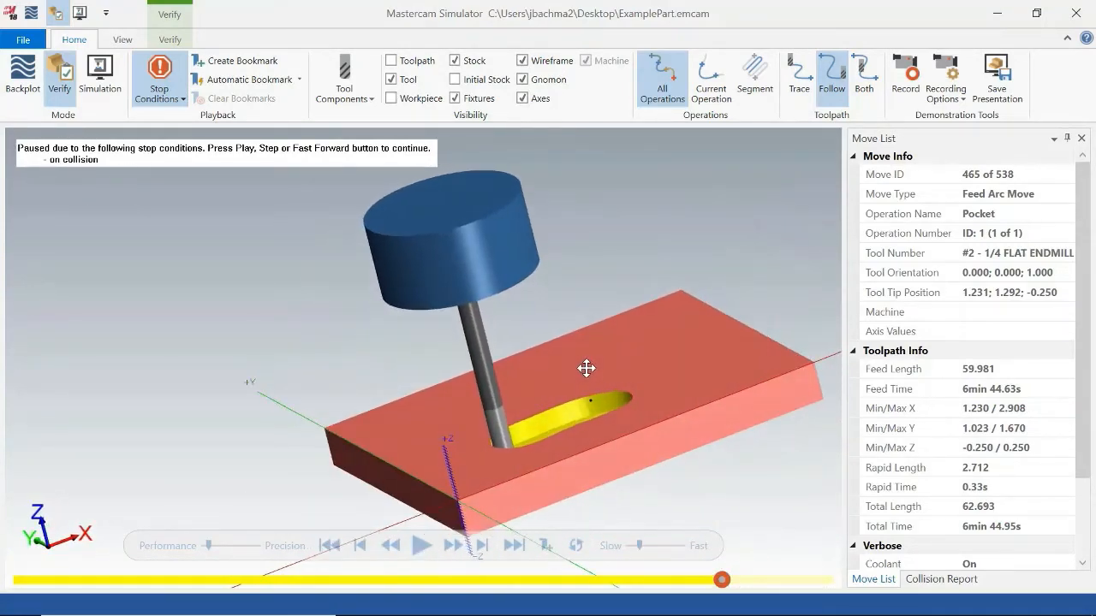
{"action": "left_click", "coordinate": [420, 545]}
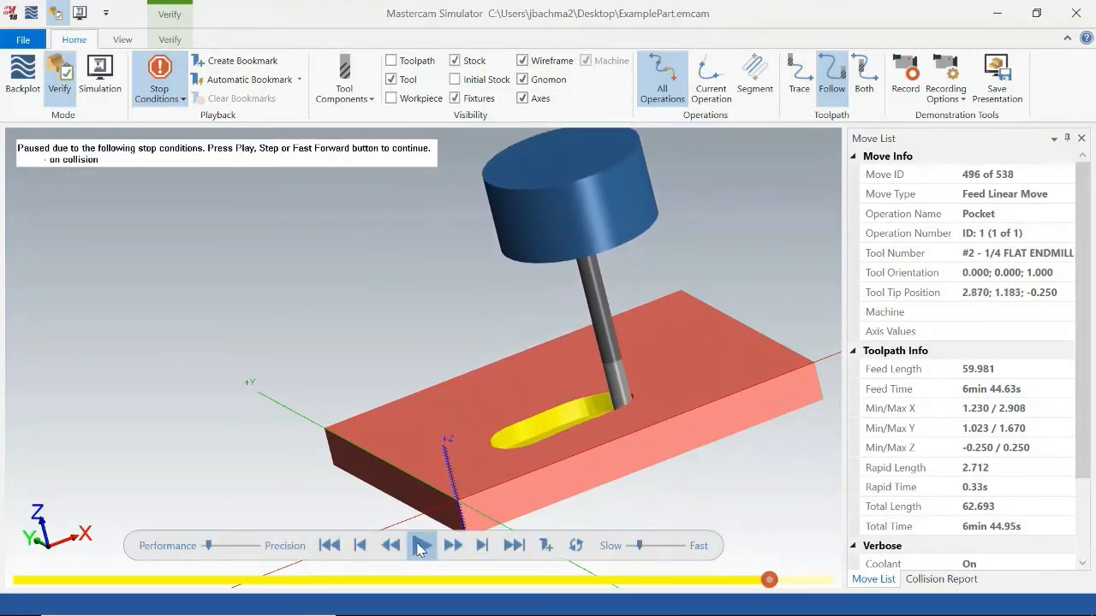
{"action": "left_click", "coordinate": [420, 546]}
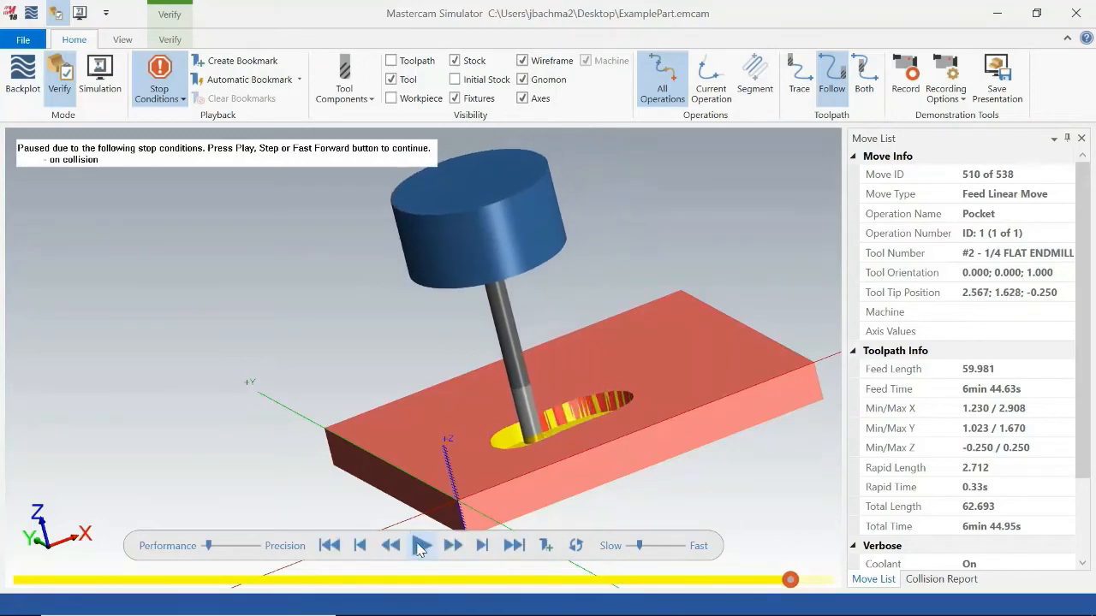
{"action": "left_click", "coordinate": [419, 545]}
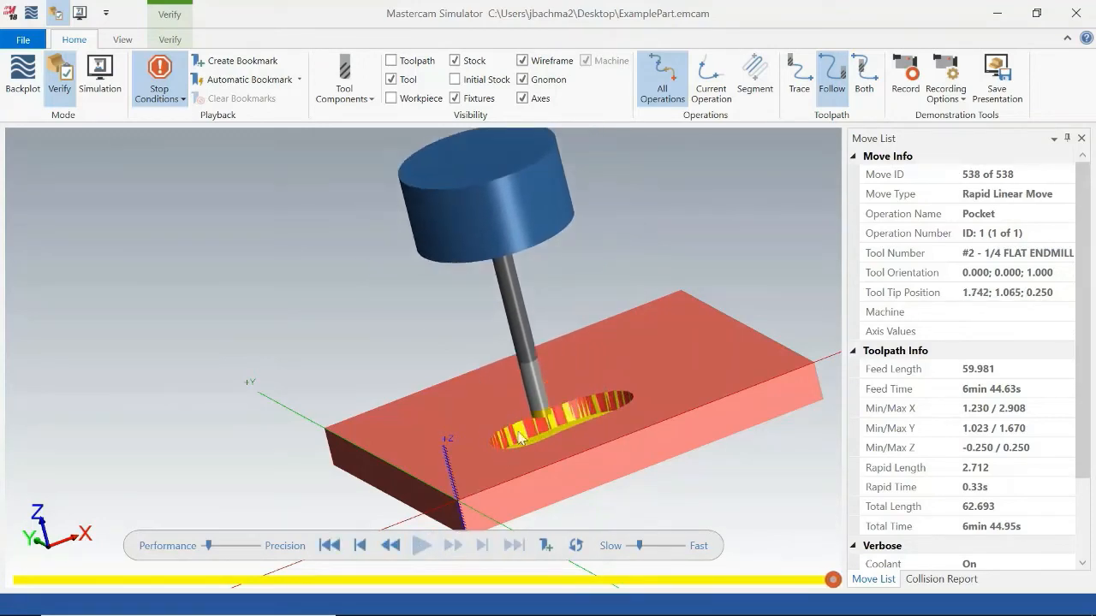
{"action": "middle_click_drag", "start_coordinate": [646, 361], "coordinate": [648, 393]}
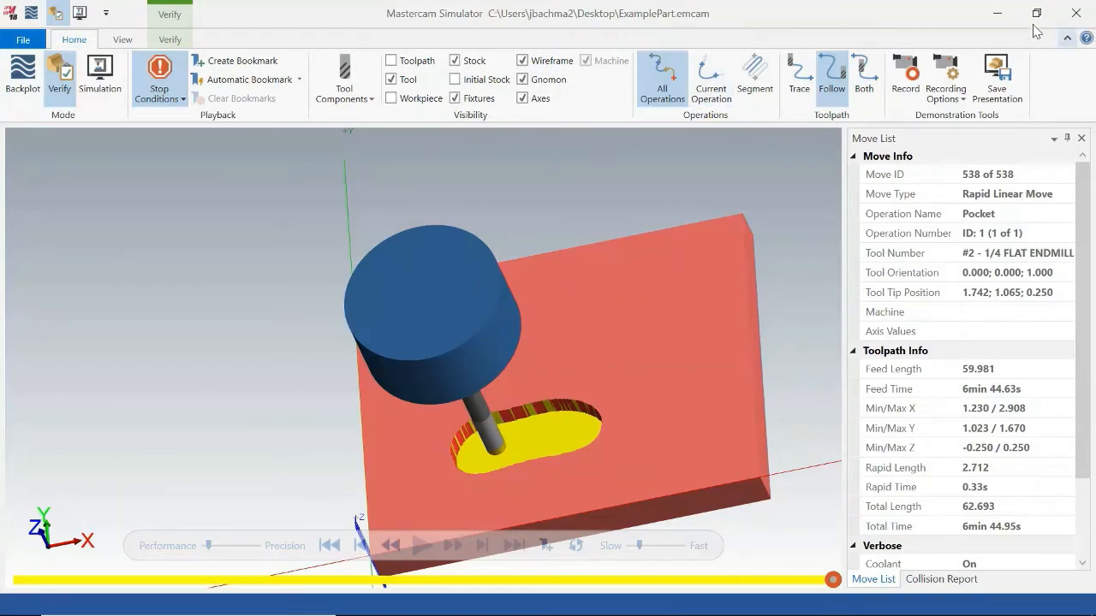
{"action": "left_click", "coordinate": [1075, 13]}
Set the 1/4 flat end mill's cutting length to 1 and regenerate the pocket toolpath.
{"action": "middle_click_drag", "start_coordinate": [785, 357], "coordinate": [799, 297]}
{"action": "middle_click_drag", "start_coordinate": [803, 319], "coordinate": [810, 345]}
{"action": "double_click", "coordinate": [137, 292]}
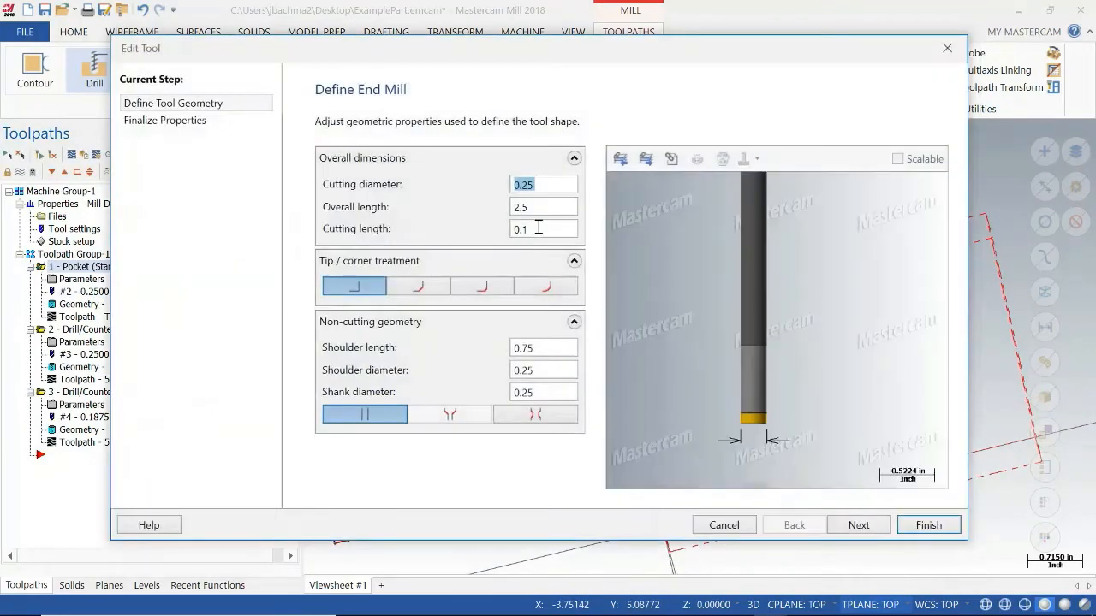
{"action": "left_click", "coordinate": [538, 228]}
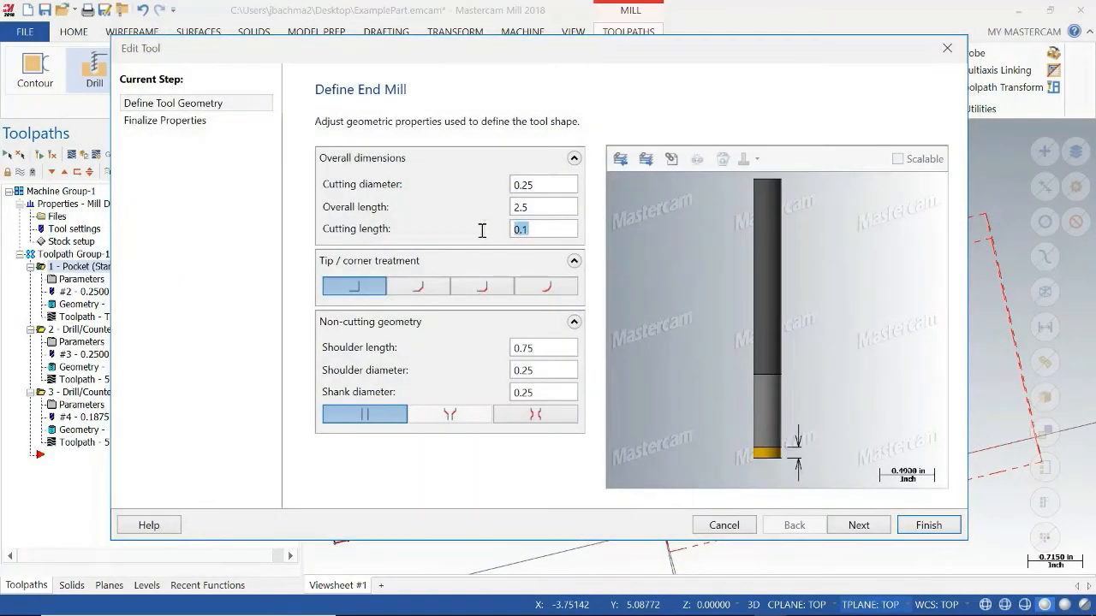
{"action": "type", "text": "1"}
{"action": "left_click", "coordinate": [554, 214]}
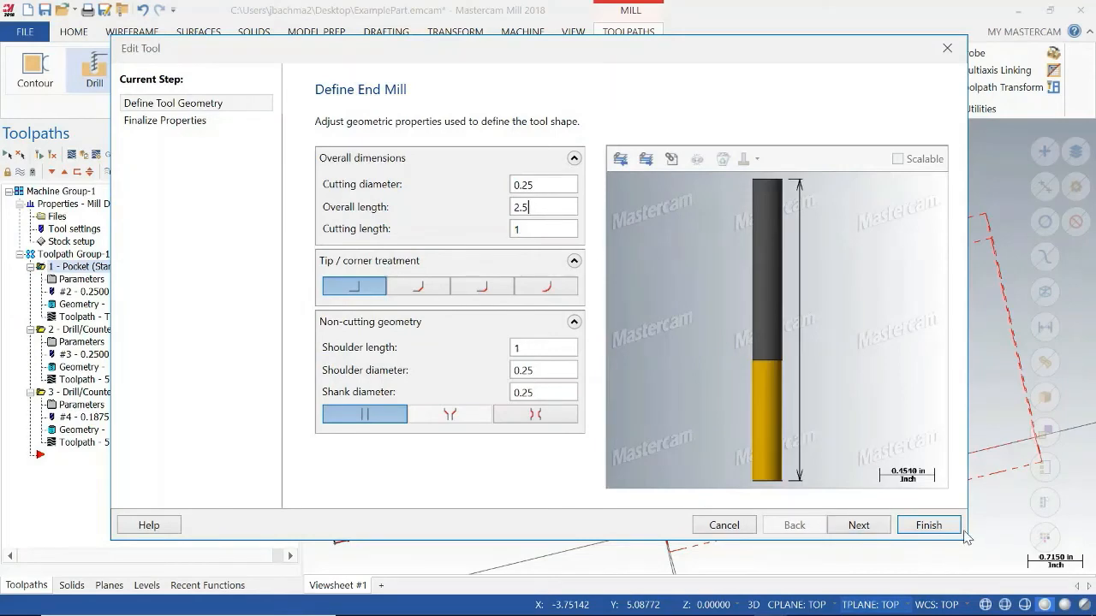
{"action": "left_click", "coordinate": [928, 525]}
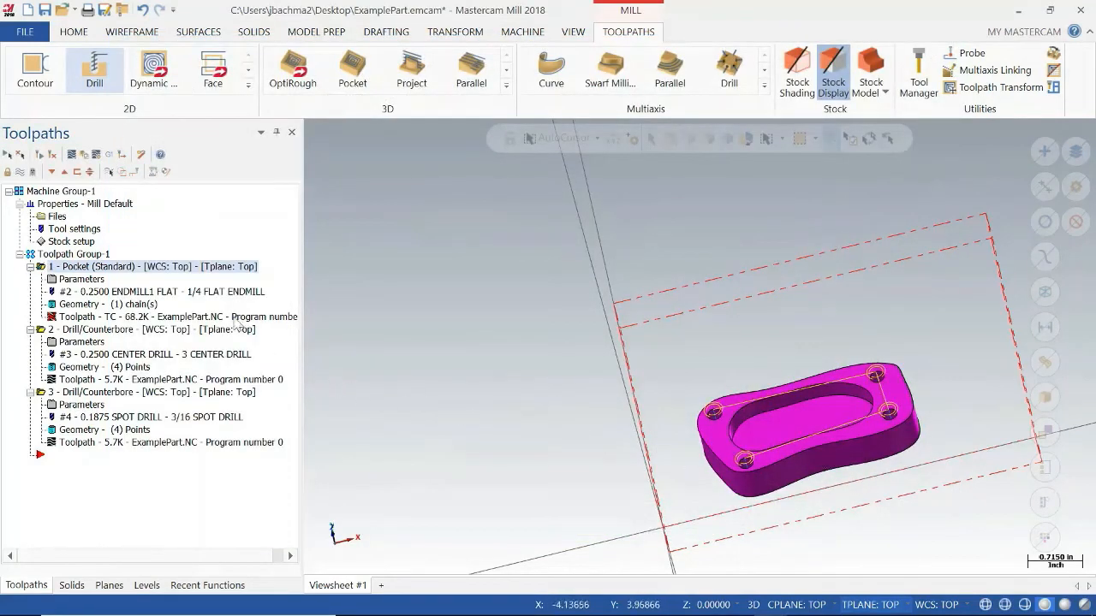
{"action": "left_click", "coordinate": [52, 155]}
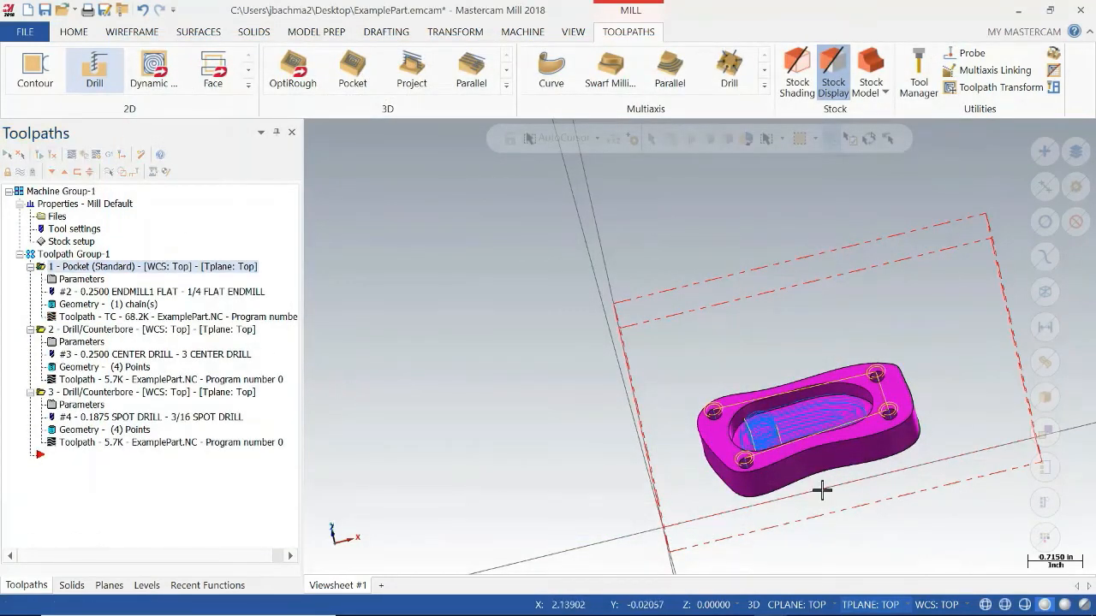
Review the linking parameters of the 3/16 spot drill operation and the toolpath type of the pocket operation.
{"action": "middle_click_drag", "start_coordinate": [859, 499], "coordinate": [814, 504]}
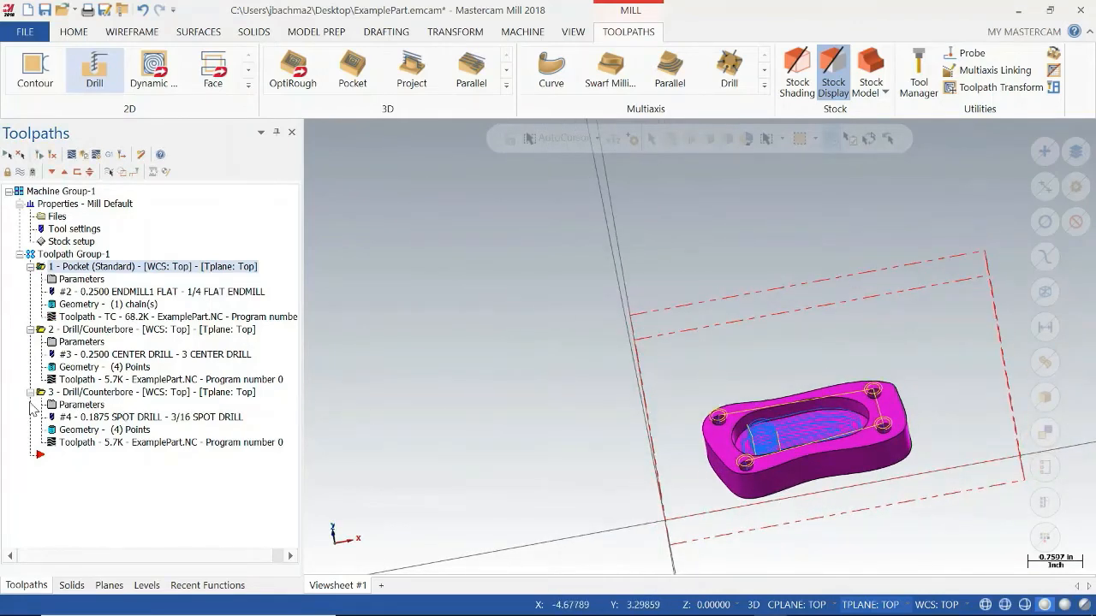
{"action": "left_click", "coordinate": [83, 406]}
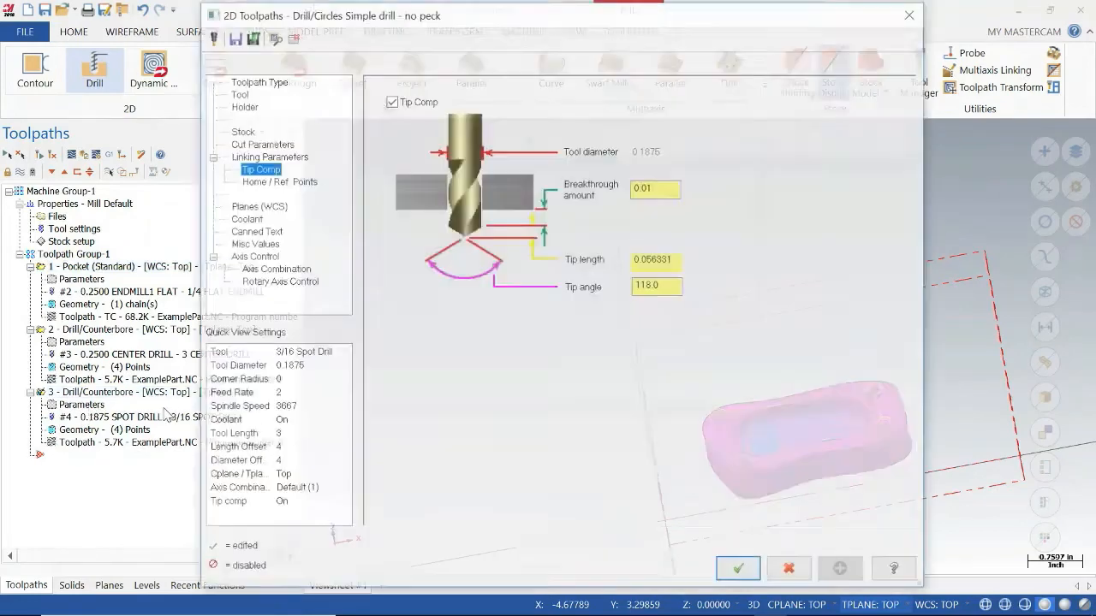
{"action": "left_click", "coordinate": [253, 157]}
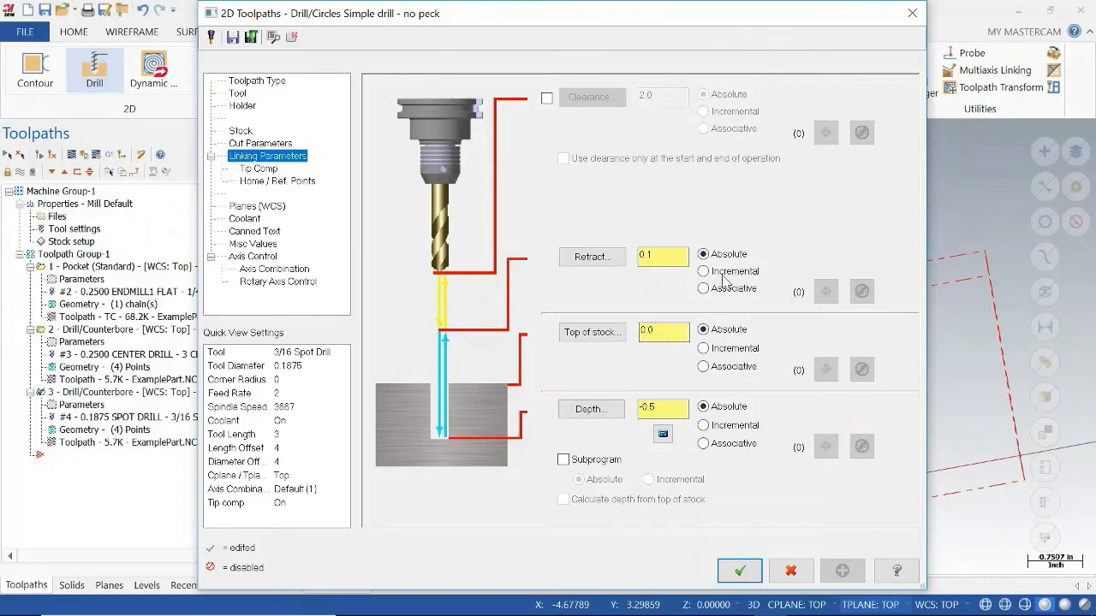
{"action": "left_click", "coordinate": [740, 570]}
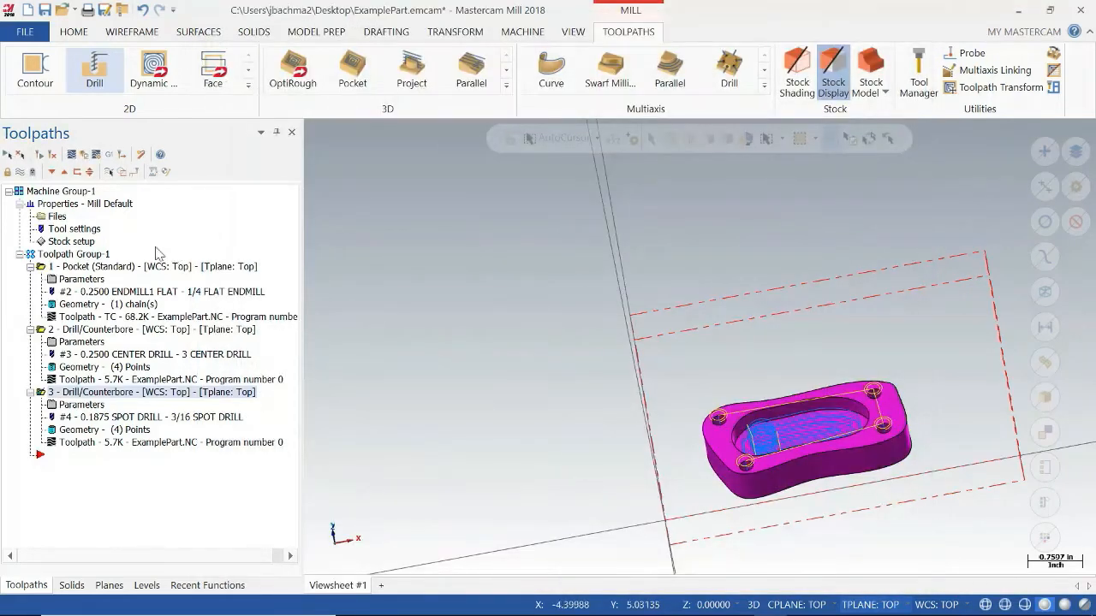
{"action": "left_click", "coordinate": [83, 282]}
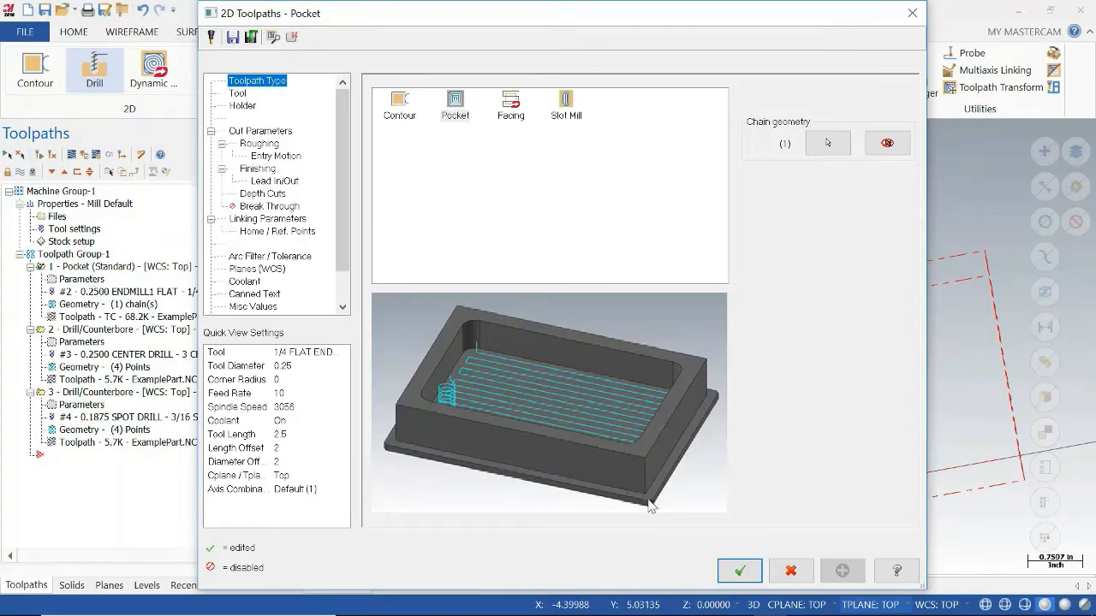
{"action": "left_click", "coordinate": [739, 571]}
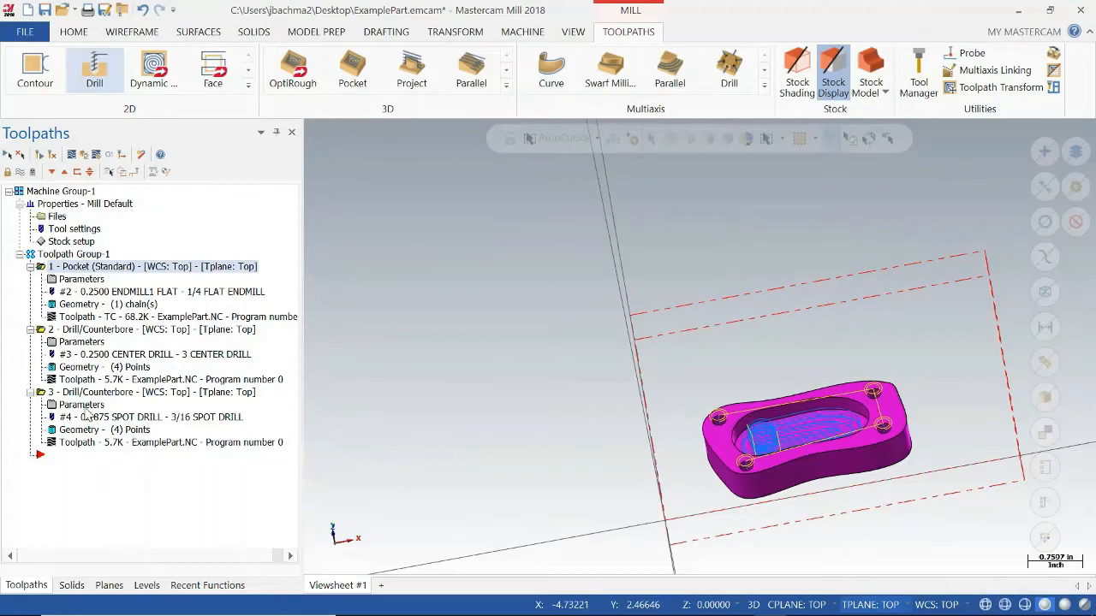
Set the 3/16 spot drill operation's top of stock to -0.2 and regenerate its toolpath.
{"action": "left_click", "coordinate": [83, 406]}
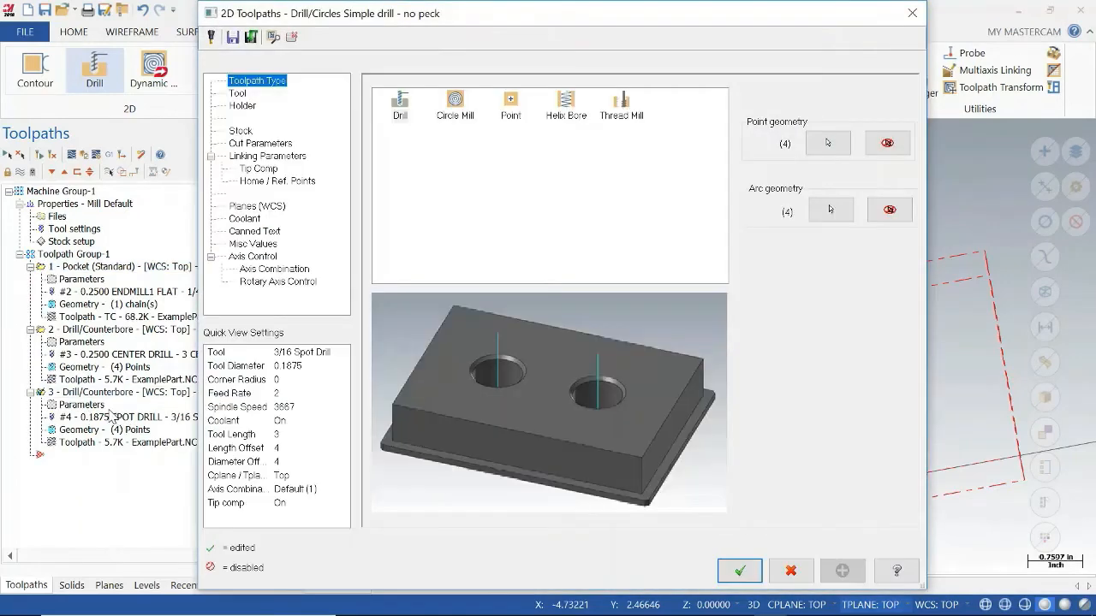
{"action": "left_click", "coordinate": [268, 156]}
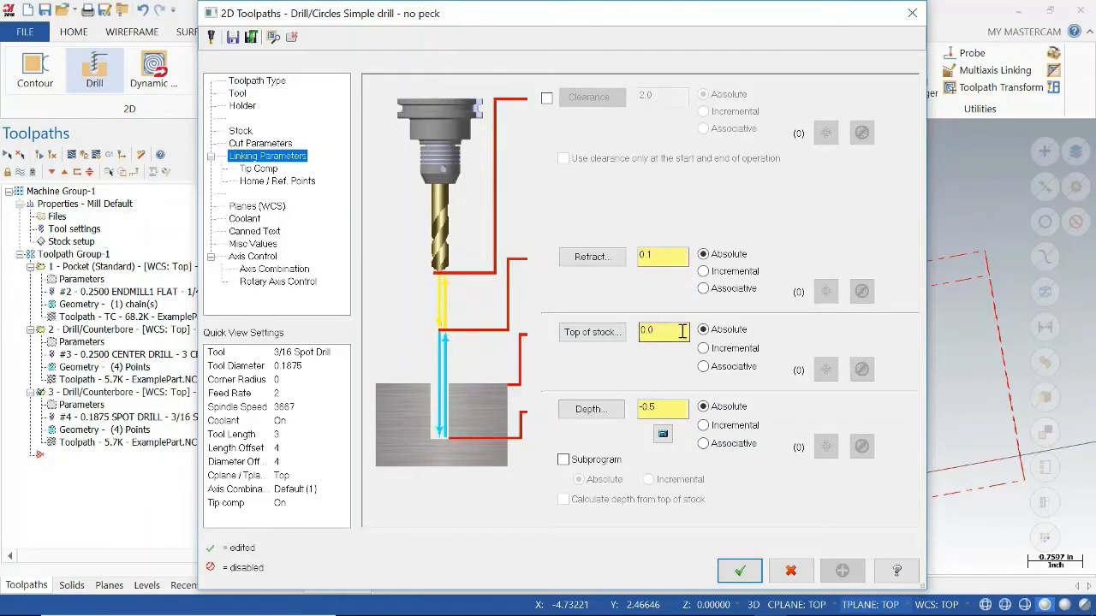
{"action": "left_click_drag", "start_coordinate": [675, 333], "coordinate": [620, 338]}
{"action": "left_click", "coordinate": [682, 405]}
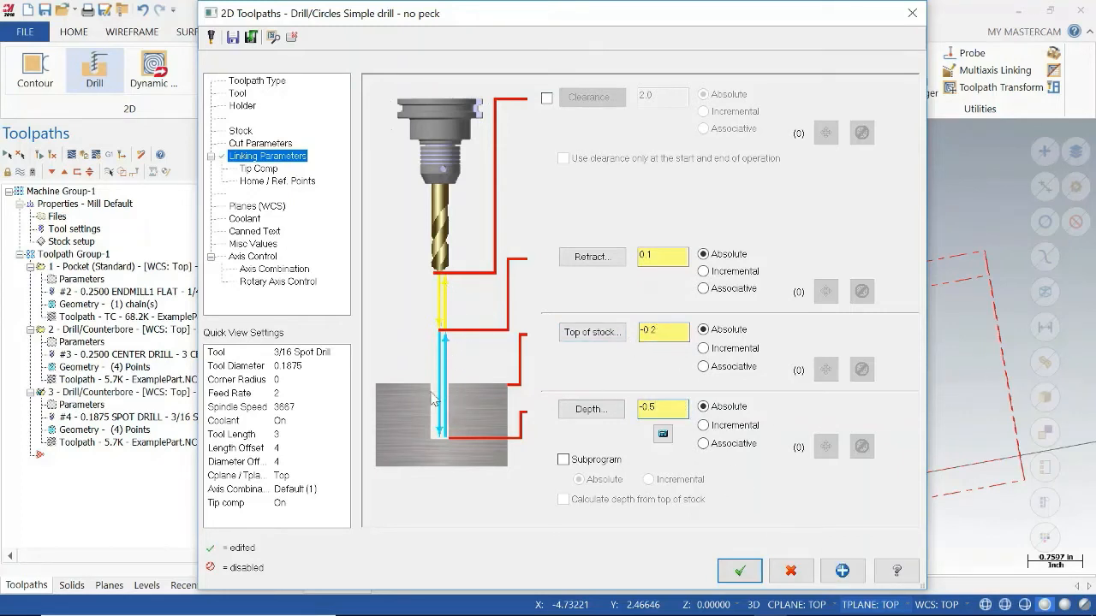
{"action": "left_click", "coordinate": [739, 571]}
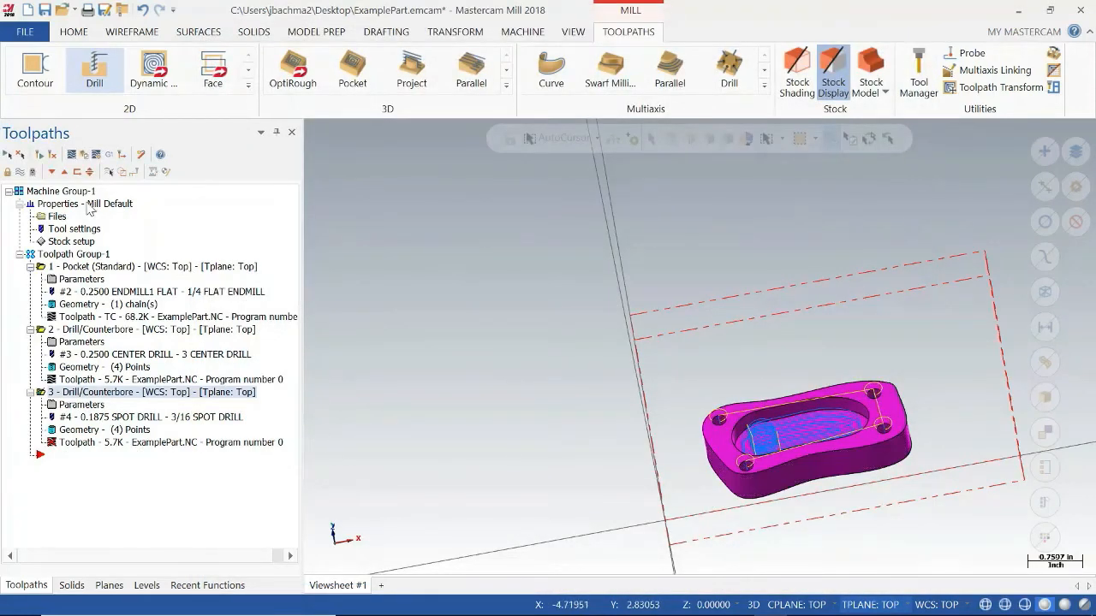
{"action": "left_click", "coordinate": [51, 154]}
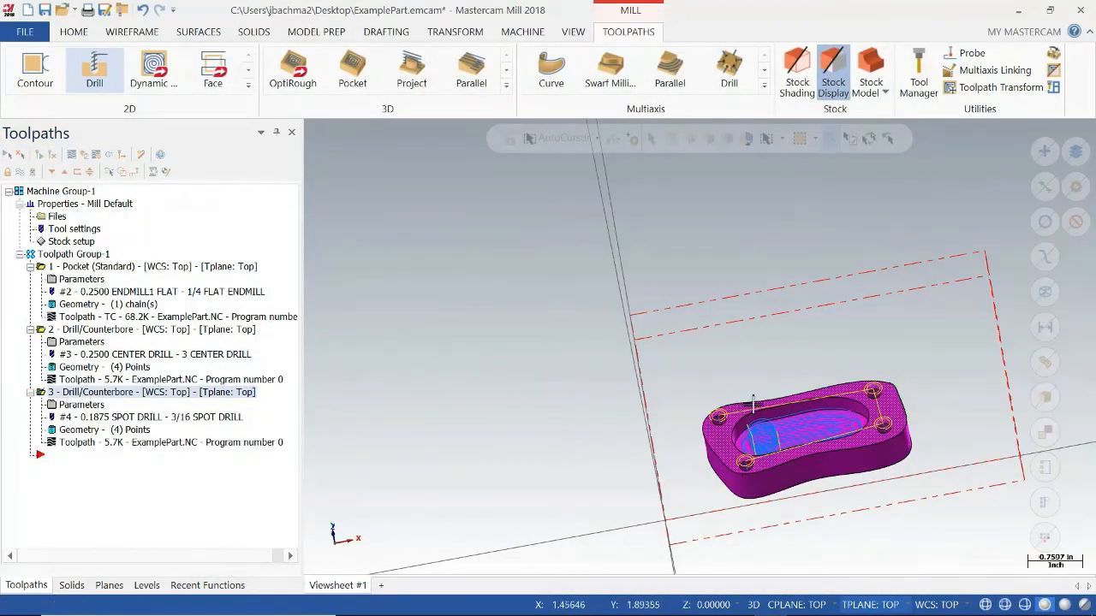
Inspect the regenerated drill path from the side of the part and recheck the spot drill operation's linking parameters.
{"action": "middle_click_drag", "start_coordinate": [753, 402], "coordinate": [763, 368]}
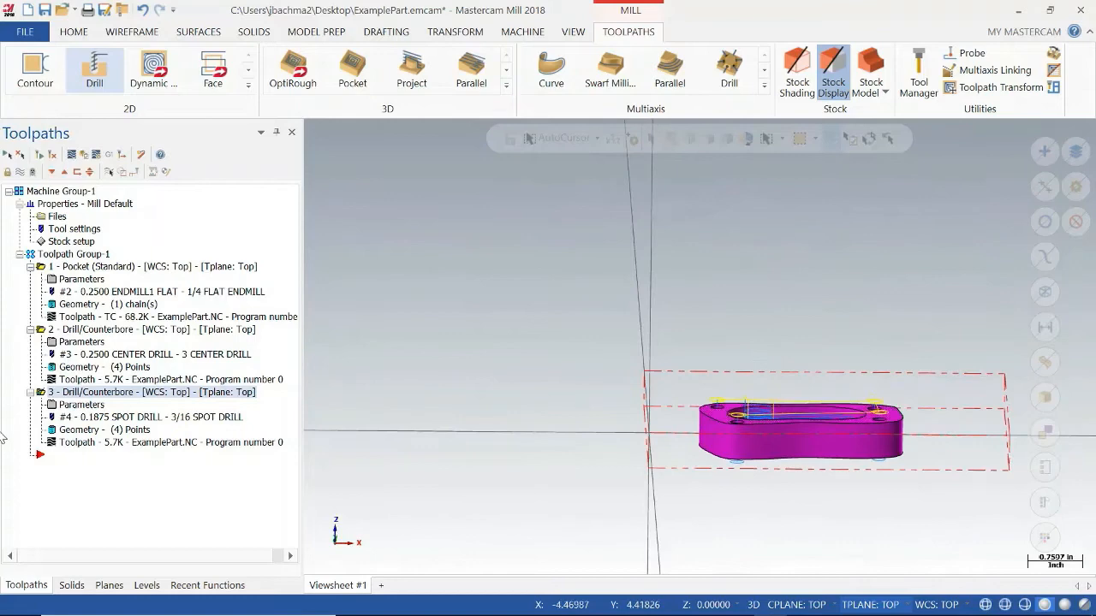
{"action": "left_click", "coordinate": [79, 406]}
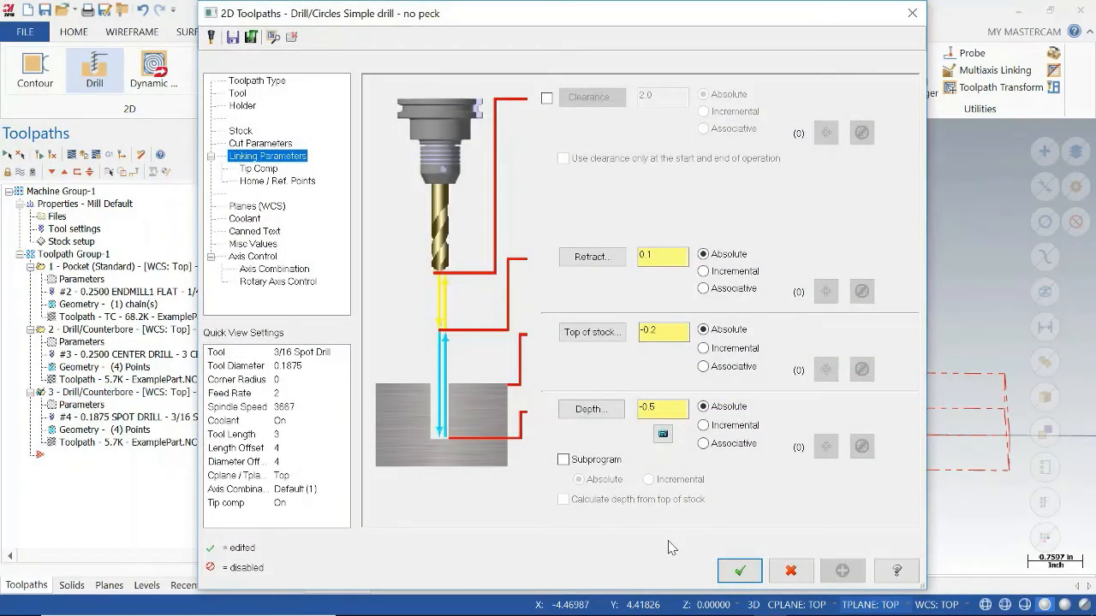
{"action": "left_click", "coordinate": [741, 569]}
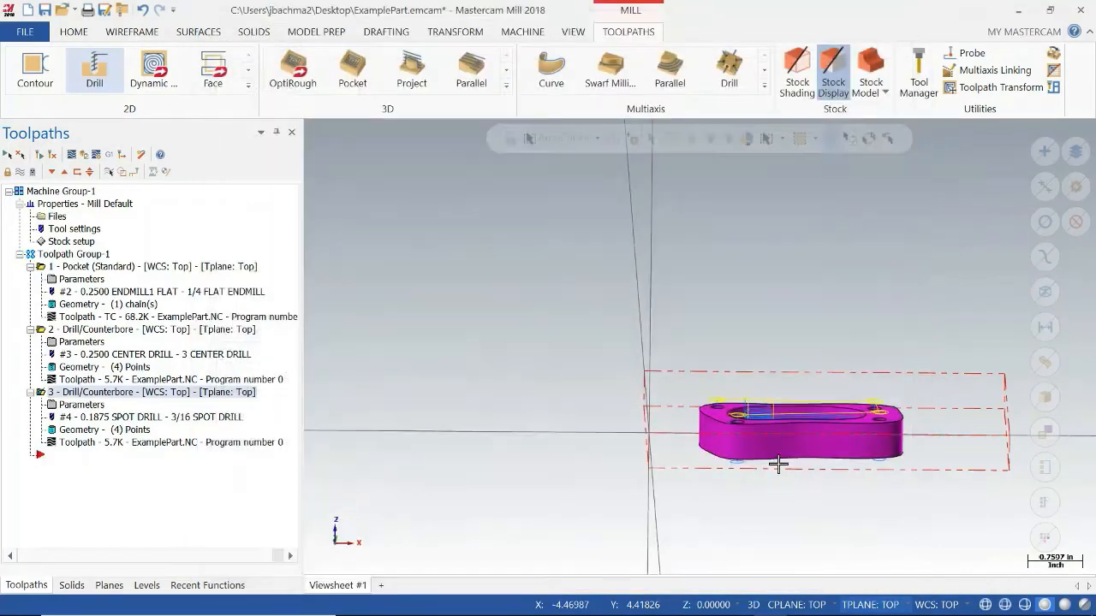
{"action": "middle_click_drag", "start_coordinate": [841, 426], "coordinate": [837, 456]}
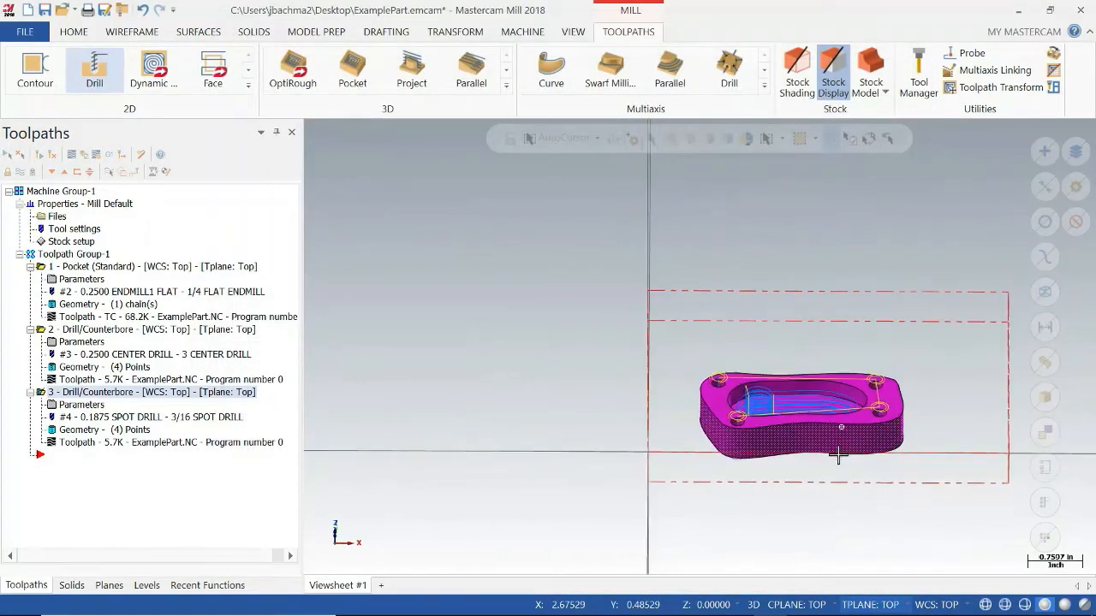
Verify the 3/16 spot drill operation in the simulator, playing it to the end and inspecting the four holes.
{"action": "left_click", "coordinate": [84, 155]}
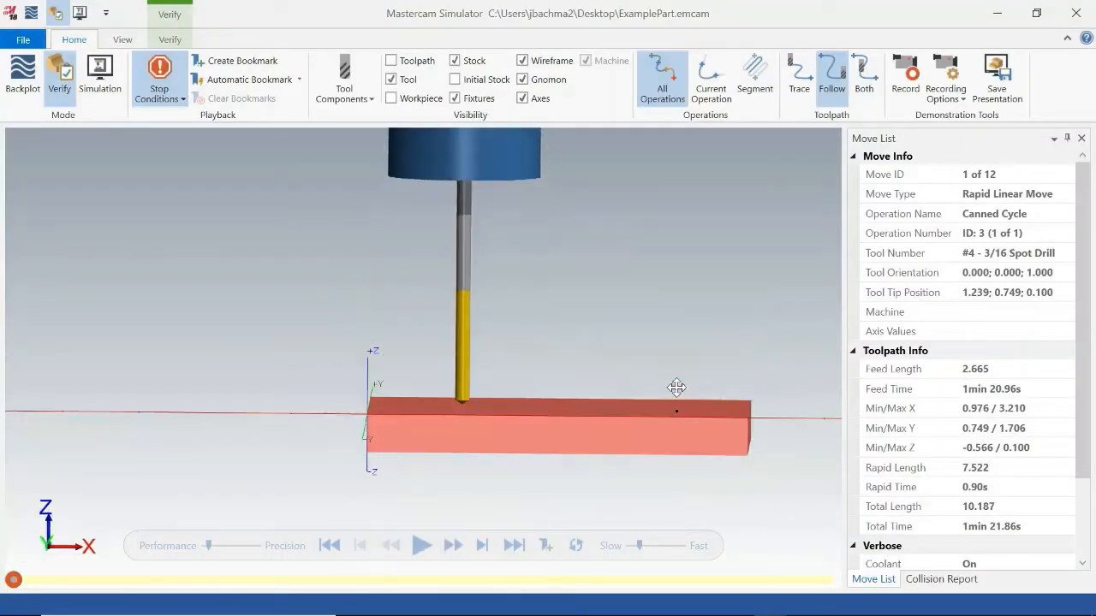
{"action": "middle_click_drag", "start_coordinate": [687, 390], "coordinate": [689, 392]}
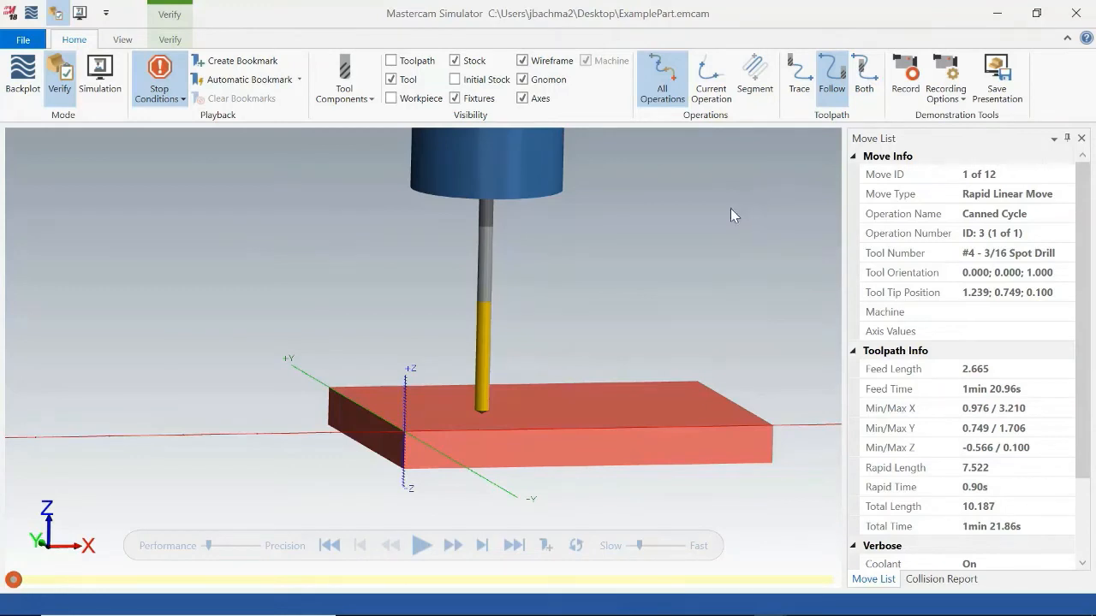
{"action": "left_click", "coordinate": [422, 547]}
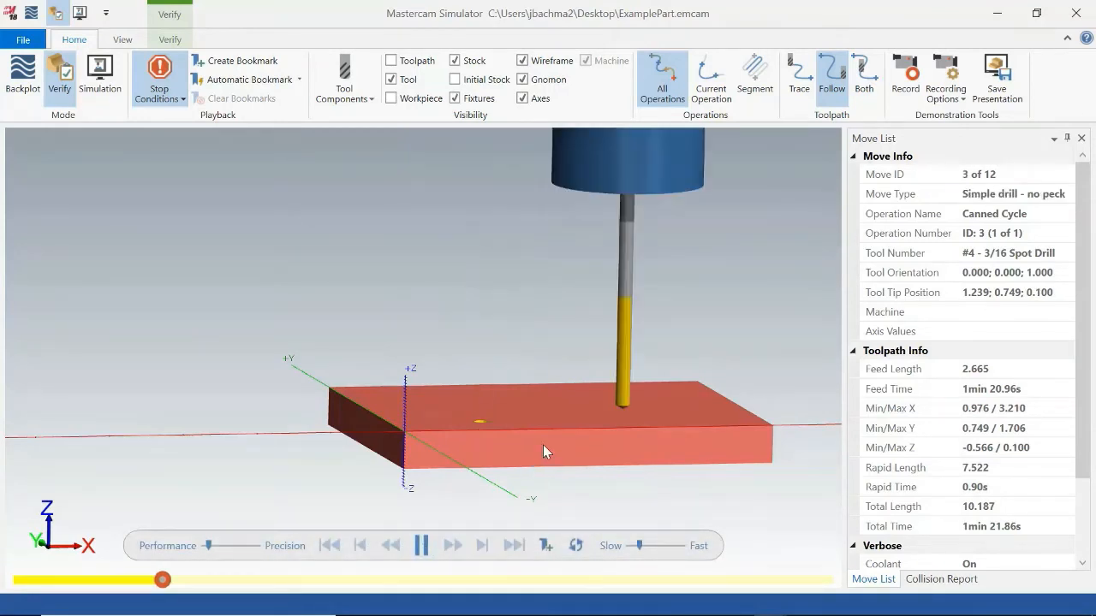
{"action": "middle_click_drag", "start_coordinate": [542, 444], "coordinate": [534, 471]}
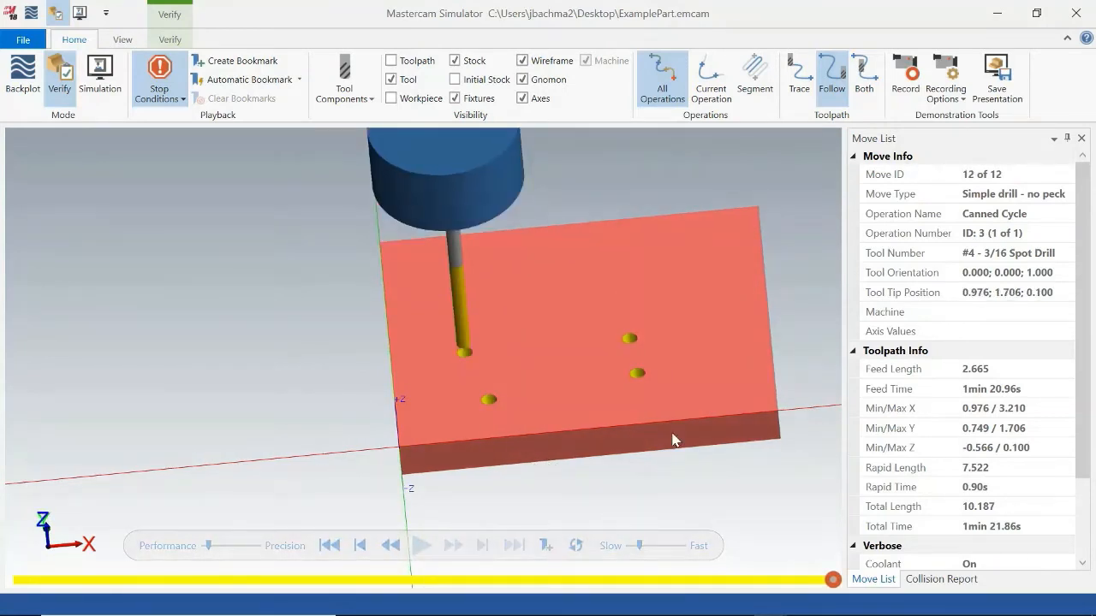
{"action": "mouse_move", "coordinate": [675, 440]}
{"action": "middle_mouse_down"}
{"action": "mouse_move", "coordinate": [672, 454]}
{"action": "mouse_move", "coordinate": [677, 425]}
{"action": "middle_mouse_up"}
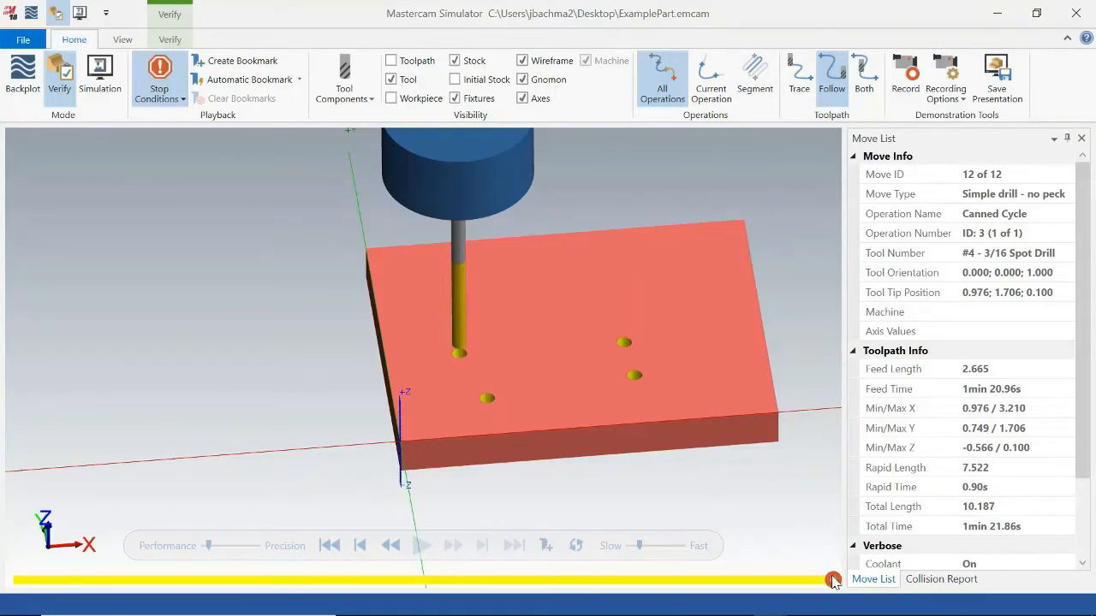
Step the simulation back to the last hole's drilling move, review its move details, and close the simulator.
{"action": "left_click_drag", "start_coordinate": [833, 581], "coordinate": [758, 580]}
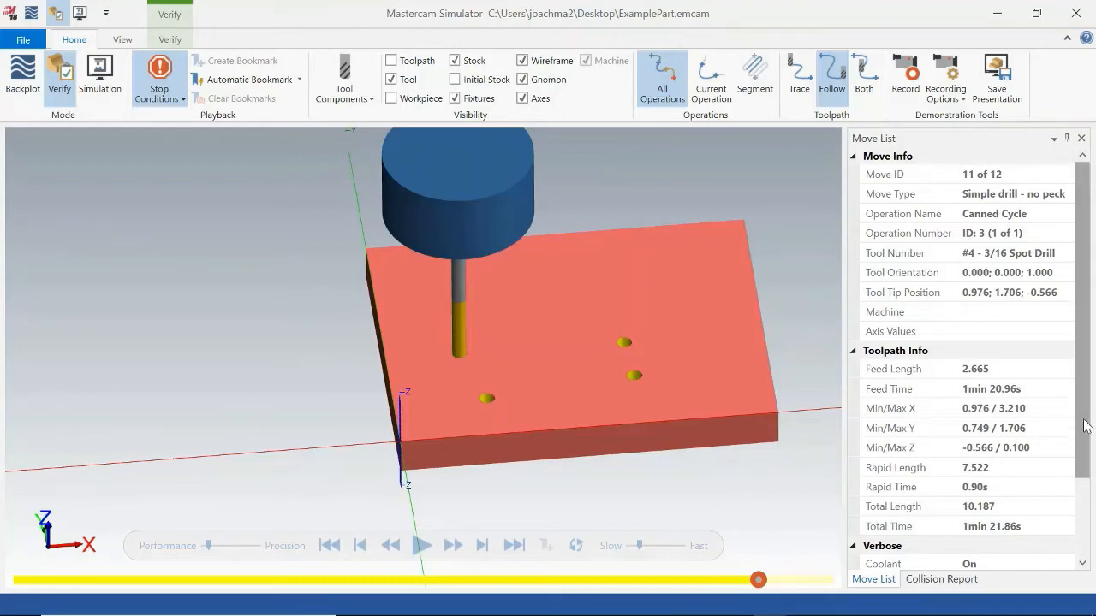
{"action": "left_click_drag", "start_coordinate": [1087, 433], "coordinate": [1082, 546]}
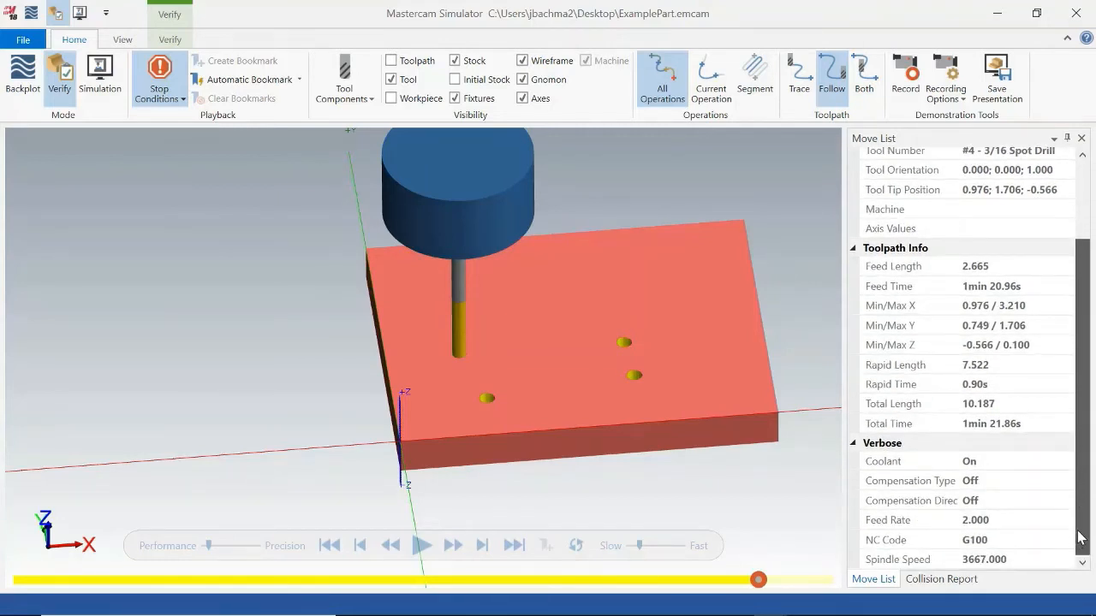
{"action": "left_click_drag", "start_coordinate": [1082, 512], "coordinate": [1082, 429]}
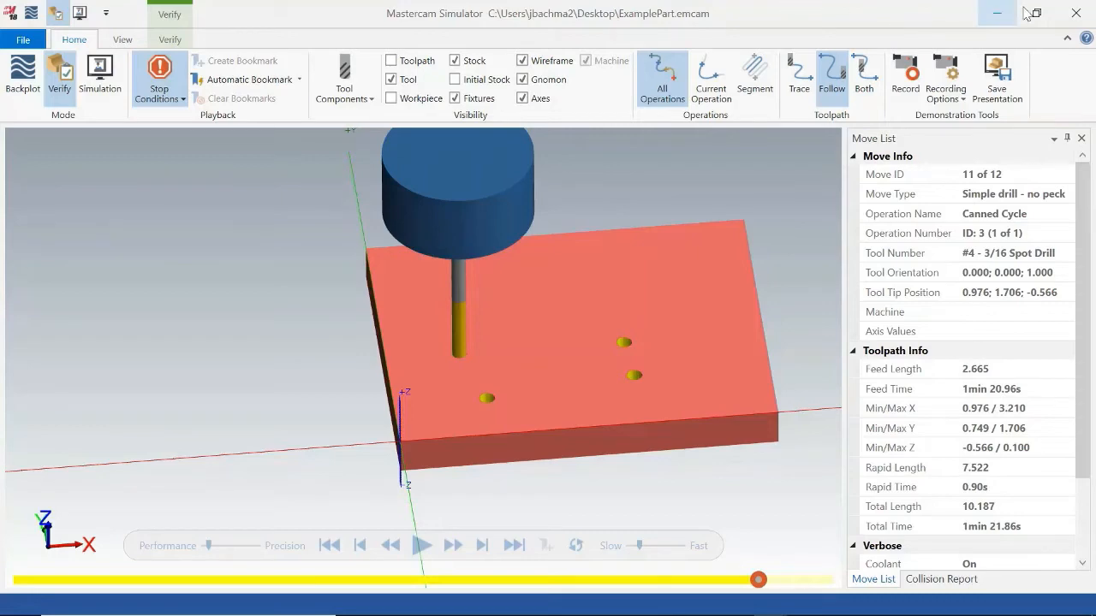
{"action": "left_click", "coordinate": [1077, 14]}
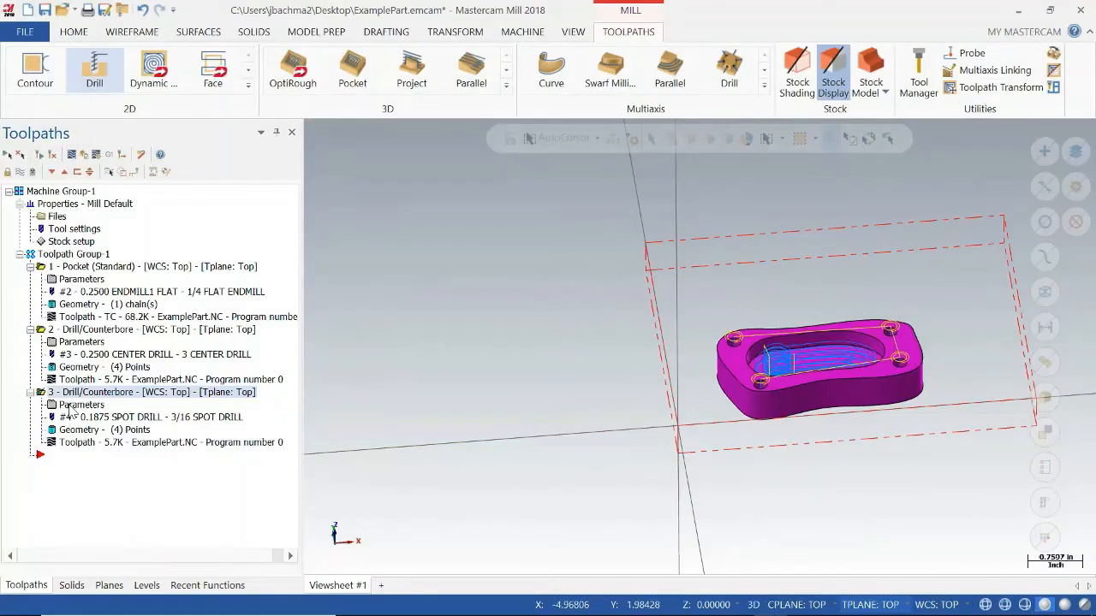
Set the 3/16 spot drill operation's top of stock to -0.4 and regenerate its toolpath.
{"action": "mouse_move", "coordinate": [708, 416]}
{"action": "middle_mouse_down"}
{"action": "mouse_move", "coordinate": [709, 470]}
{"action": "mouse_move", "coordinate": [697, 482]}
{"action": "mouse_move", "coordinate": [697, 340]}
{"action": "mouse_move", "coordinate": [699, 390]}
{"action": "mouse_move", "coordinate": [721, 428]}
{"action": "middle_mouse_up"}
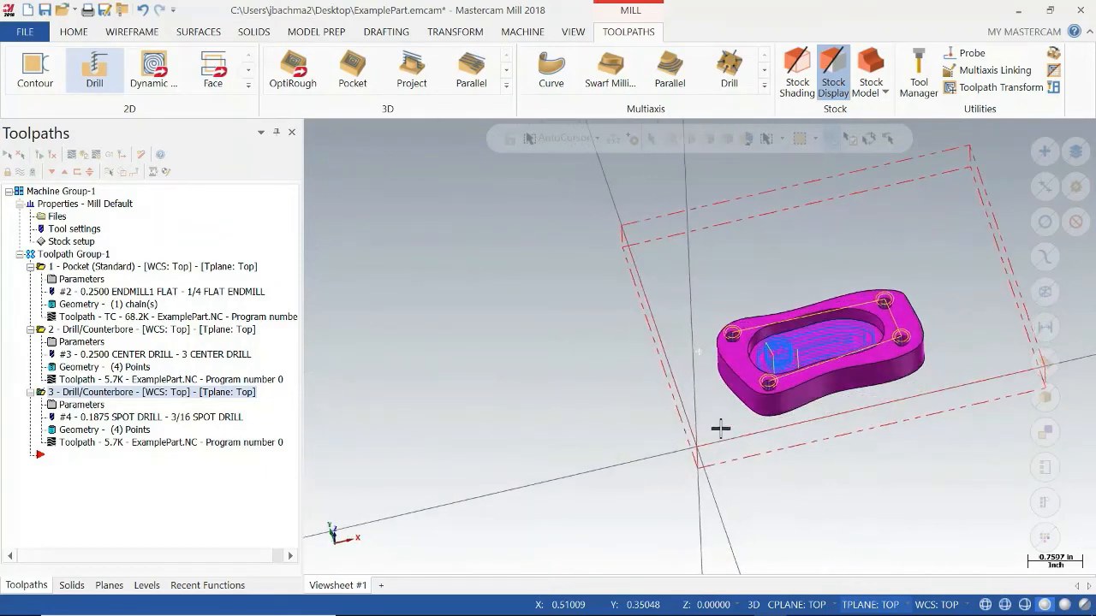
{"action": "left_click", "coordinate": [84, 406]}
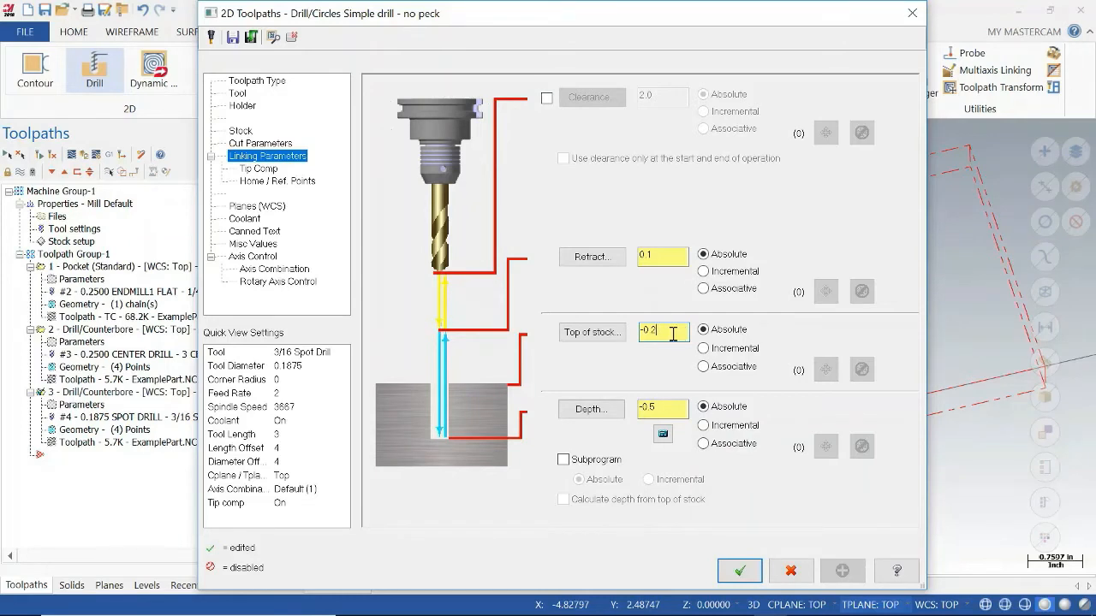
{"action": "left_click_drag", "start_coordinate": [673, 334], "coordinate": [600, 333]}
{"action": "type", "text": "-0.4"}
{"action": "left_click", "coordinate": [740, 571]}
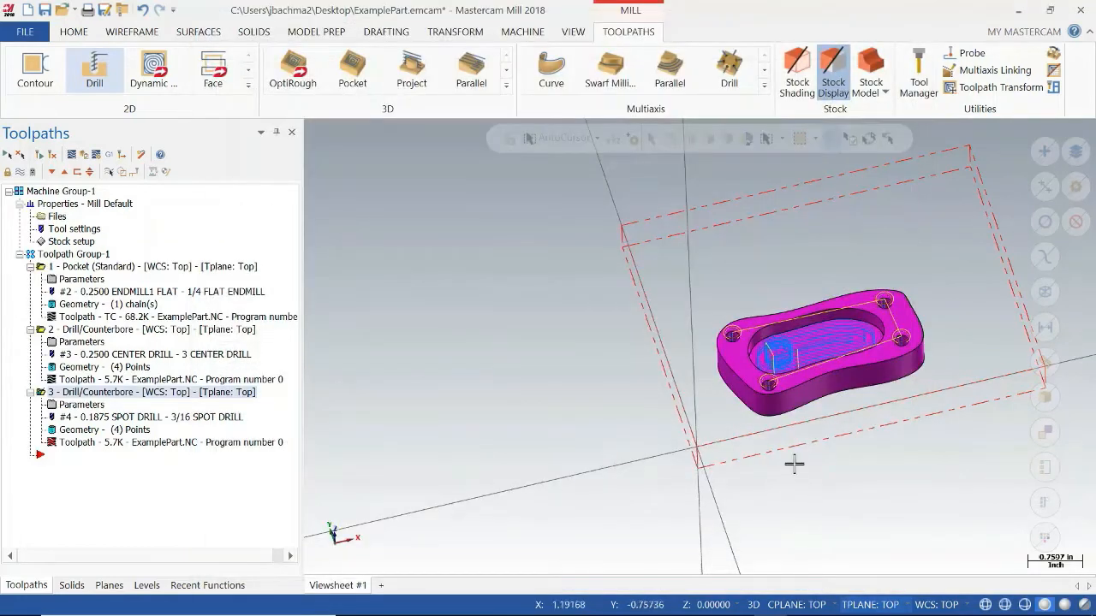
{"action": "middle_click_drag", "start_coordinate": [822, 412], "coordinate": [761, 390]}
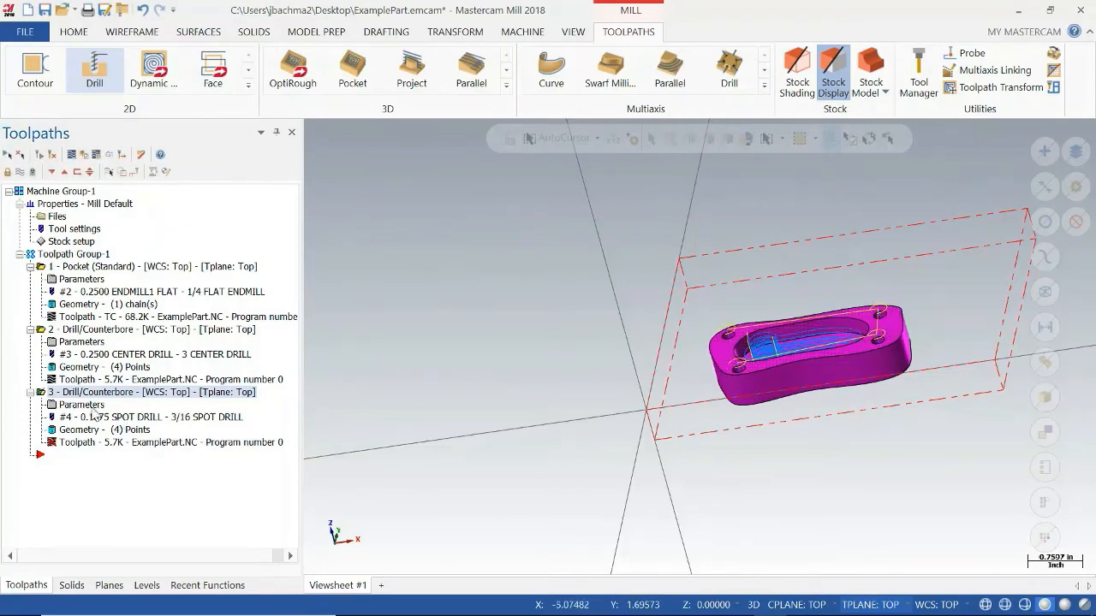
{"action": "left_click", "coordinate": [52, 155]}
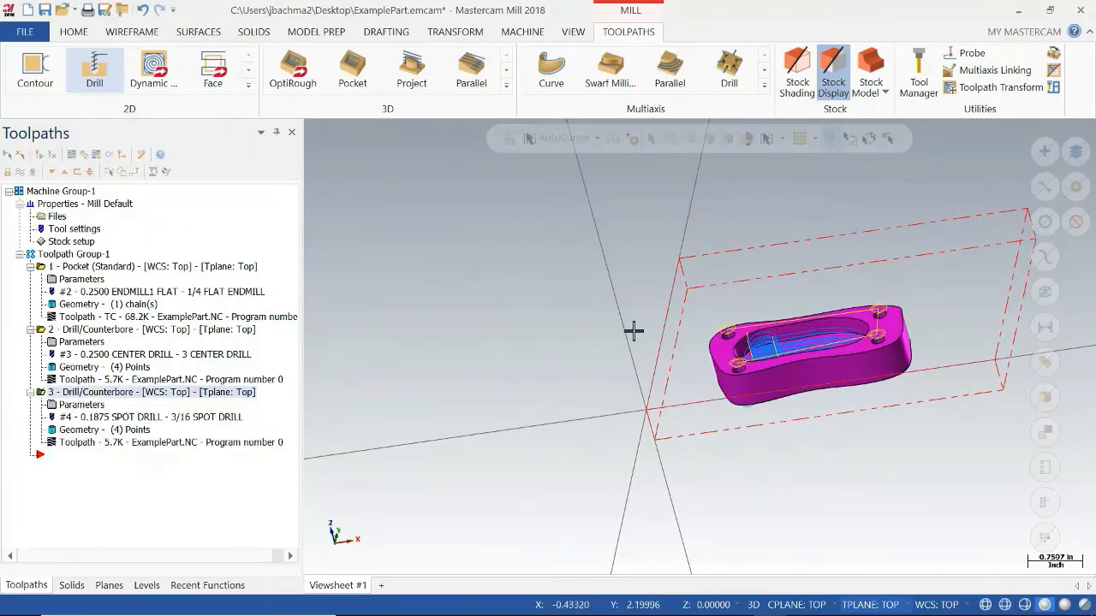
Set the 3/16 spot drill operation's retract to -0.1 with the top of stock at -0.4, and regenerate its toolpath.
{"action": "middle_click_drag", "start_coordinate": [772, 323], "coordinate": [814, 310]}
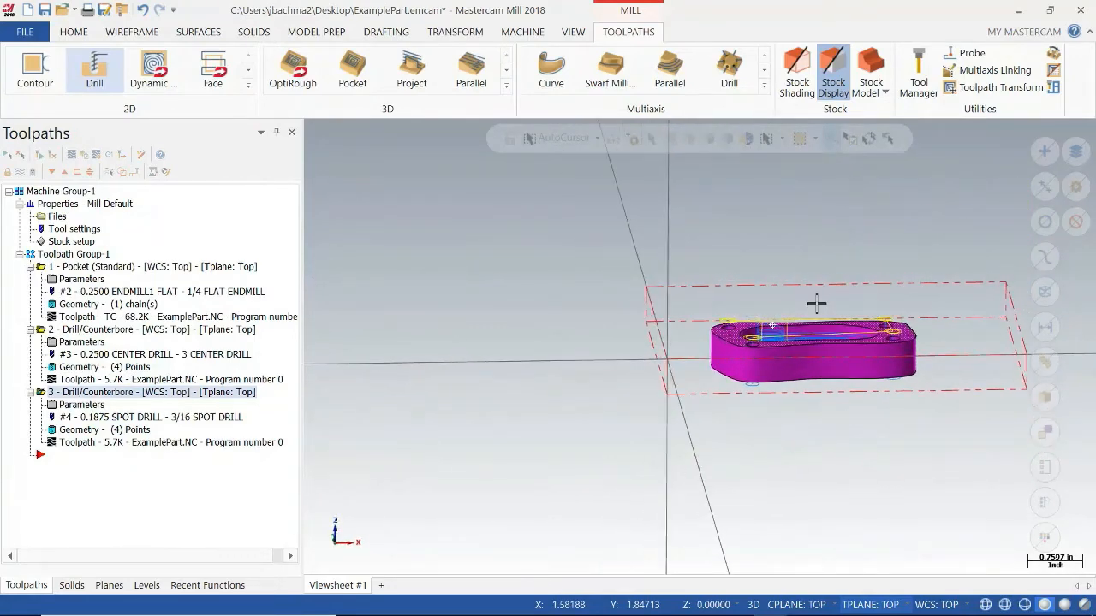
{"action": "middle_click_drag", "start_coordinate": [838, 390], "coordinate": [839, 397]}
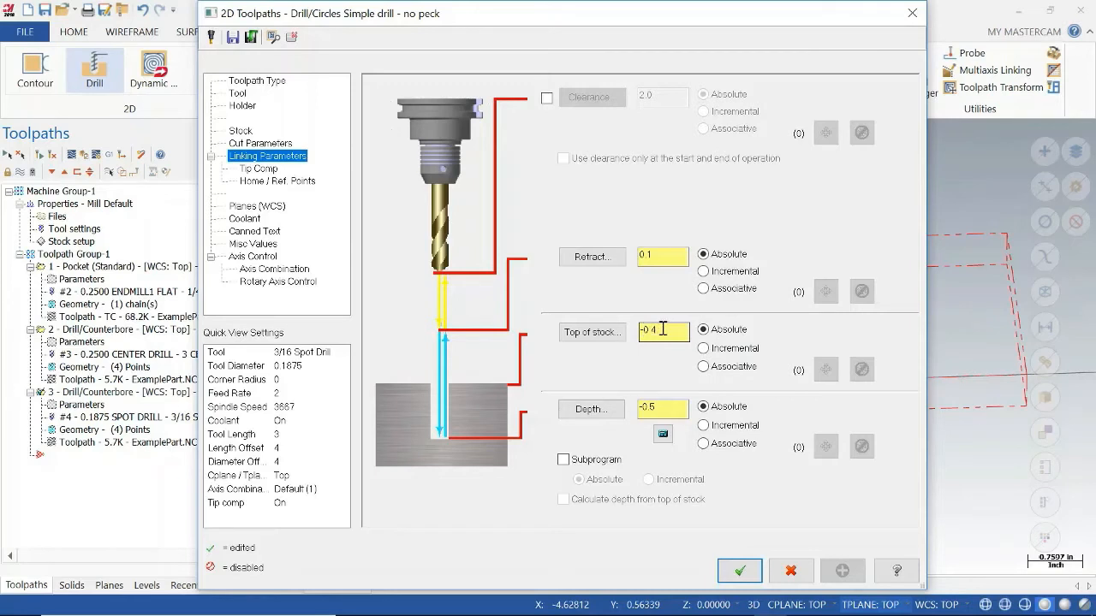
{"action": "double_click", "coordinate": [682, 337]}
{"action": "left_click", "coordinate": [666, 254]}
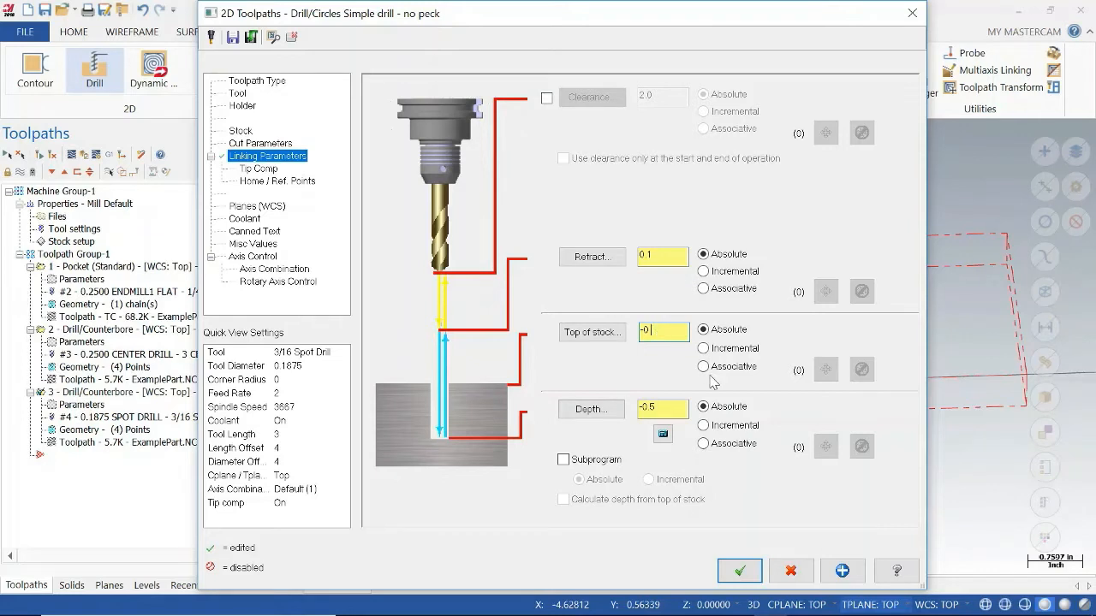
{"action": "type", "text": ".4"}
{"action": "left_click", "coordinate": [681, 256]}
{"action": "left_click_drag", "start_coordinate": [680, 256], "coordinate": [638, 257]}
{"action": "left_click", "coordinate": [739, 571]}
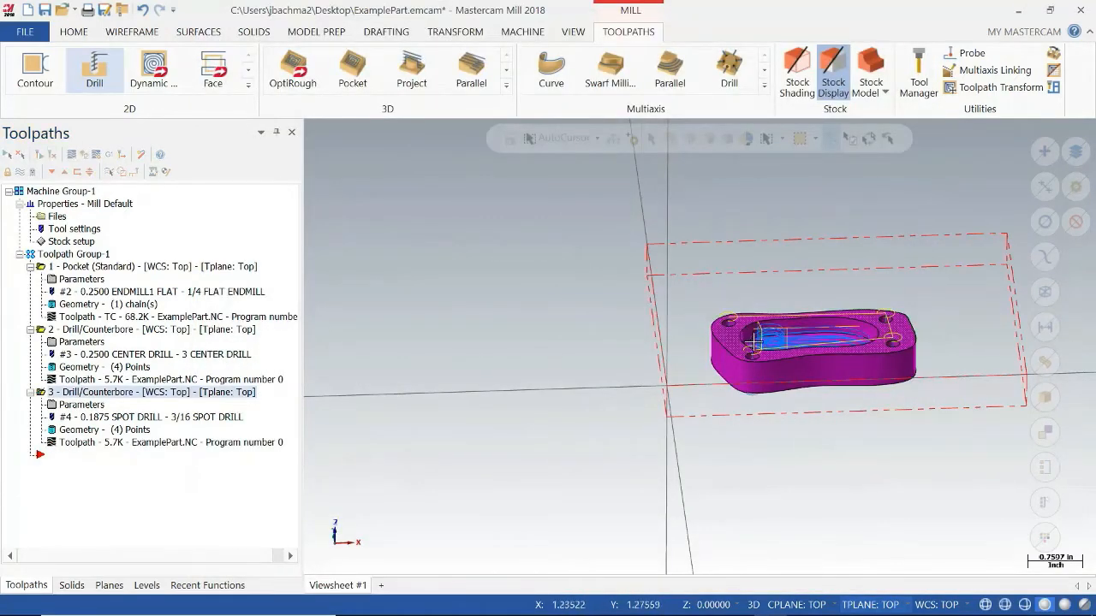
Verify the 3/16 spot drill operation in the simulator at slower playback, inspect the tool's move between the first two holes, and close the simulator.
{"action": "middle_click_drag", "start_coordinate": [775, 377], "coordinate": [827, 380]}
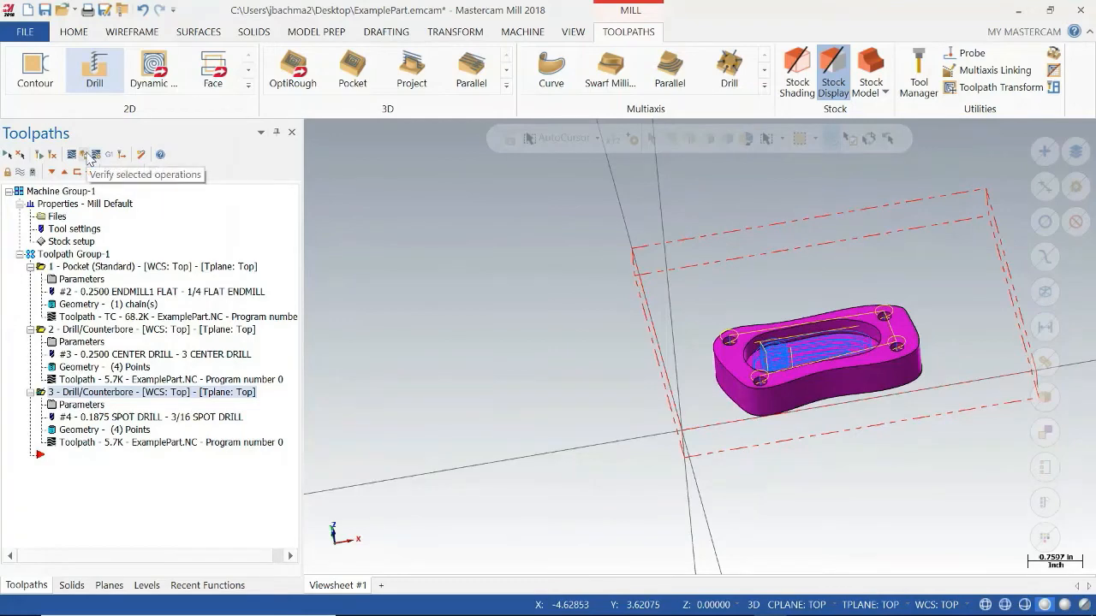
{"action": "left_click", "coordinate": [85, 156]}
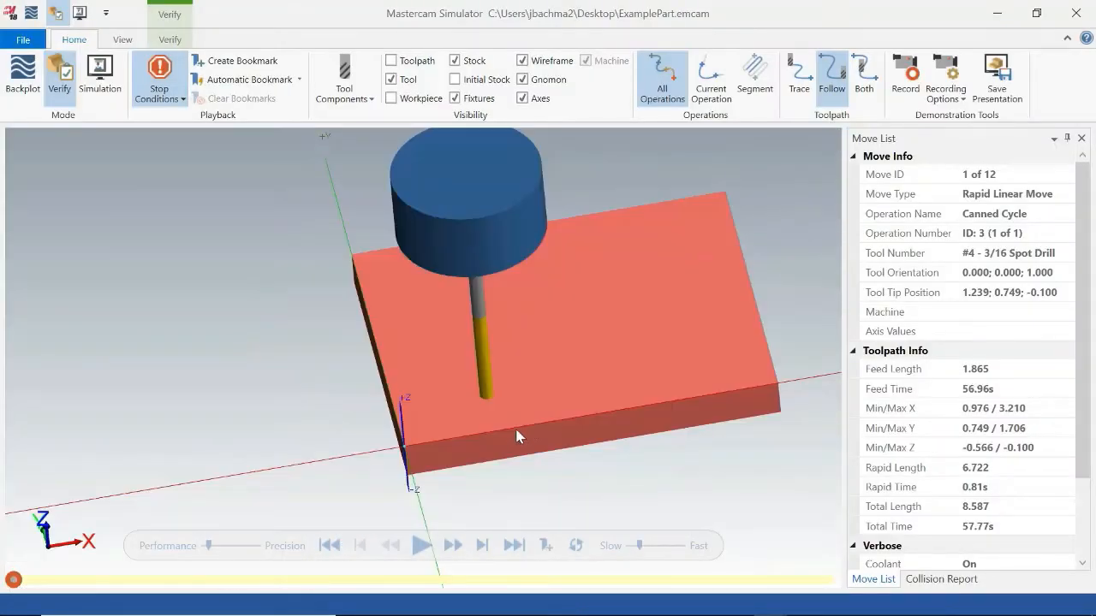
{"action": "middle_click_drag", "start_coordinate": [531, 467], "coordinate": [530, 442]}
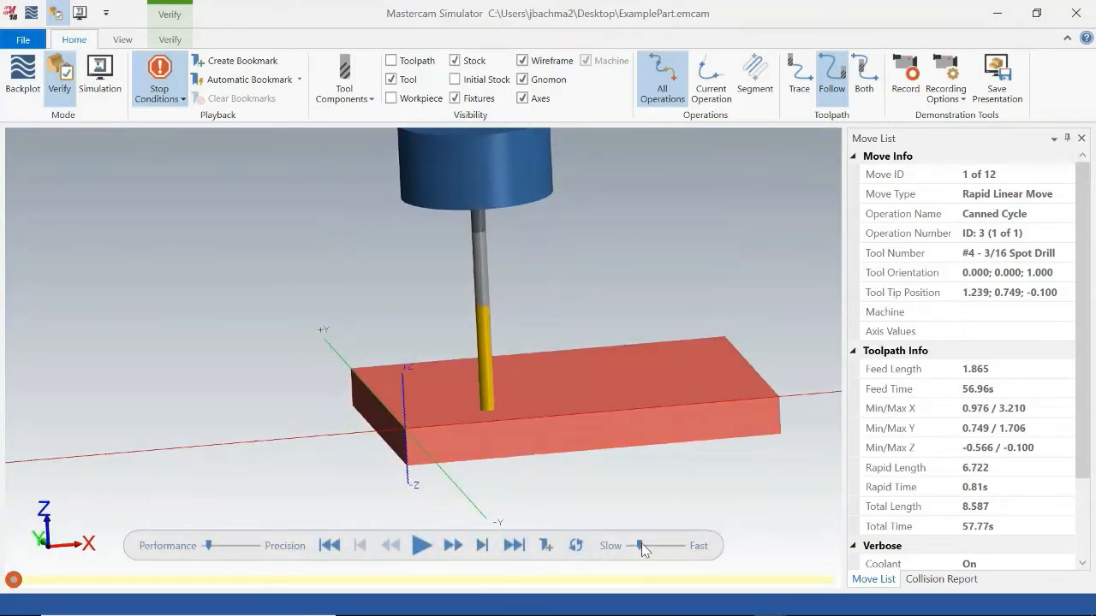
{"action": "left_click", "coordinate": [421, 546]}
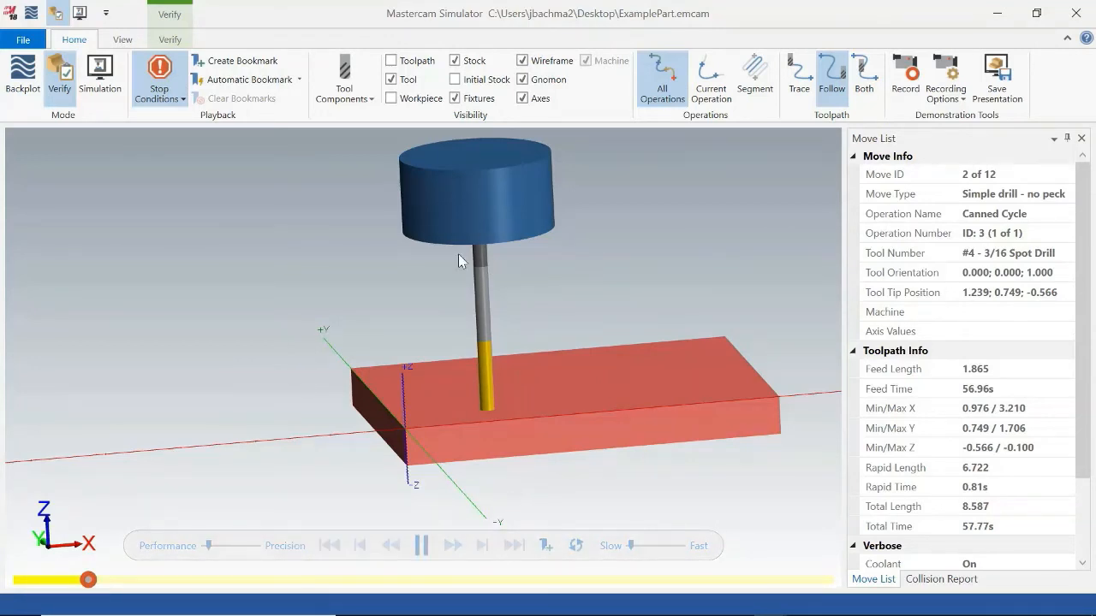
{"action": "mouse_move", "coordinate": [579, 317]}
{"action": "middle_mouse_down"}
{"action": "mouse_move", "coordinate": [570, 328]}
{"action": "mouse_move", "coordinate": [570, 316]}
{"action": "middle_mouse_up"}
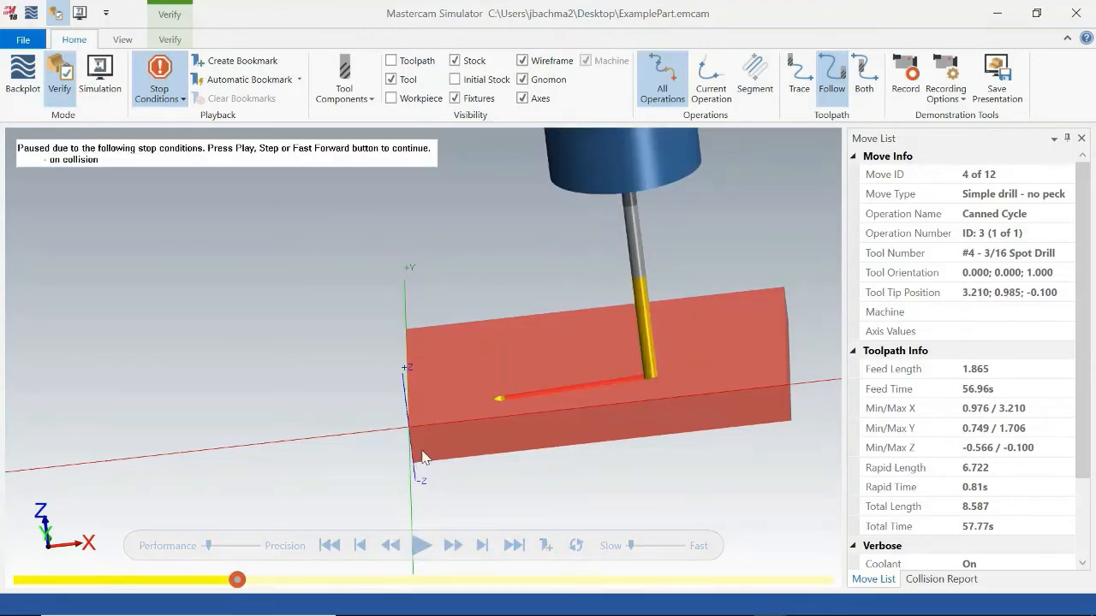
{"action": "mouse_move", "coordinate": [510, 390]}
{"action": "left_mouse_down"}
{"action": "mouse_move", "coordinate": [509, 435]}
{"action": "mouse_move", "coordinate": [523, 464]}
{"action": "mouse_move", "coordinate": [521, 399]}
{"action": "left_mouse_up"}
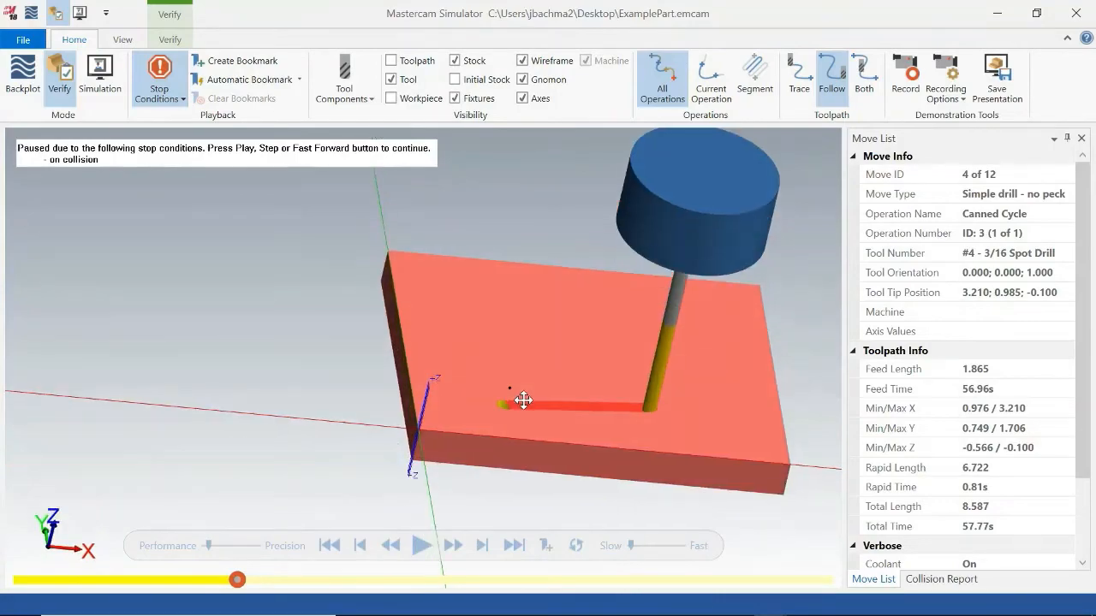
{"action": "left_click", "coordinate": [1076, 13]}
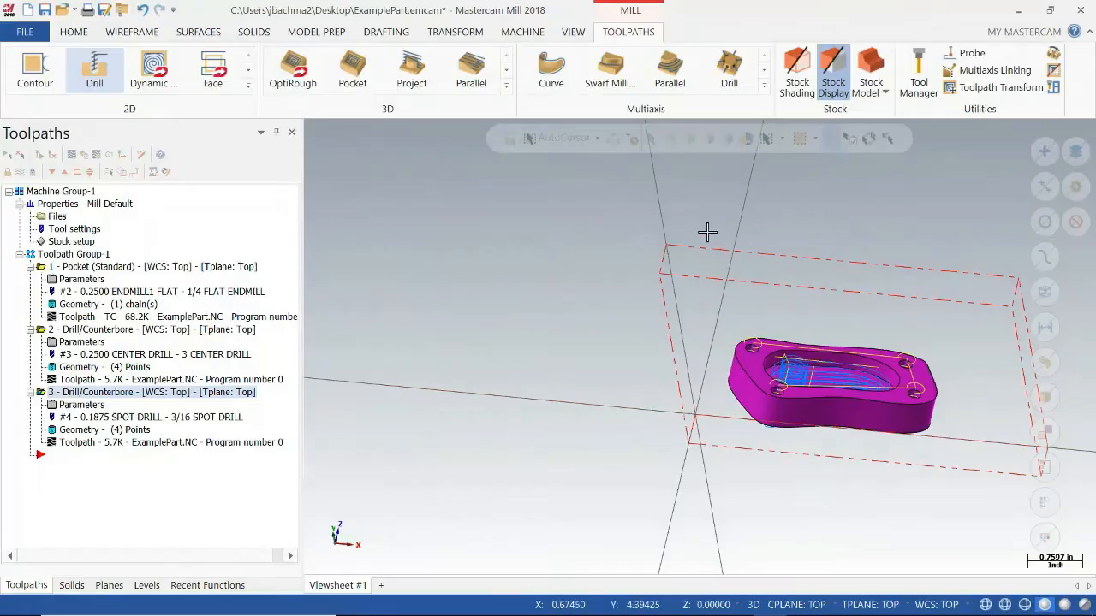
Set the 3/16 spot drill operation's top of stock to 0.0 and its retract to 0.1 in the linking parameters.
{"action": "left_click", "coordinate": [85, 405]}
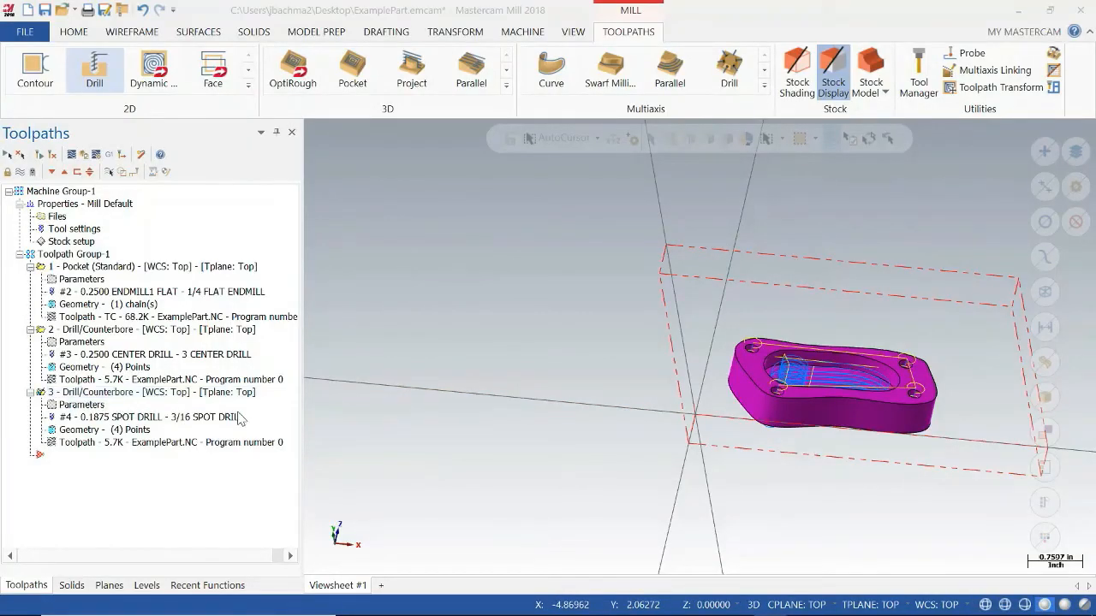
{"action": "double_click", "coordinate": [651, 331]}
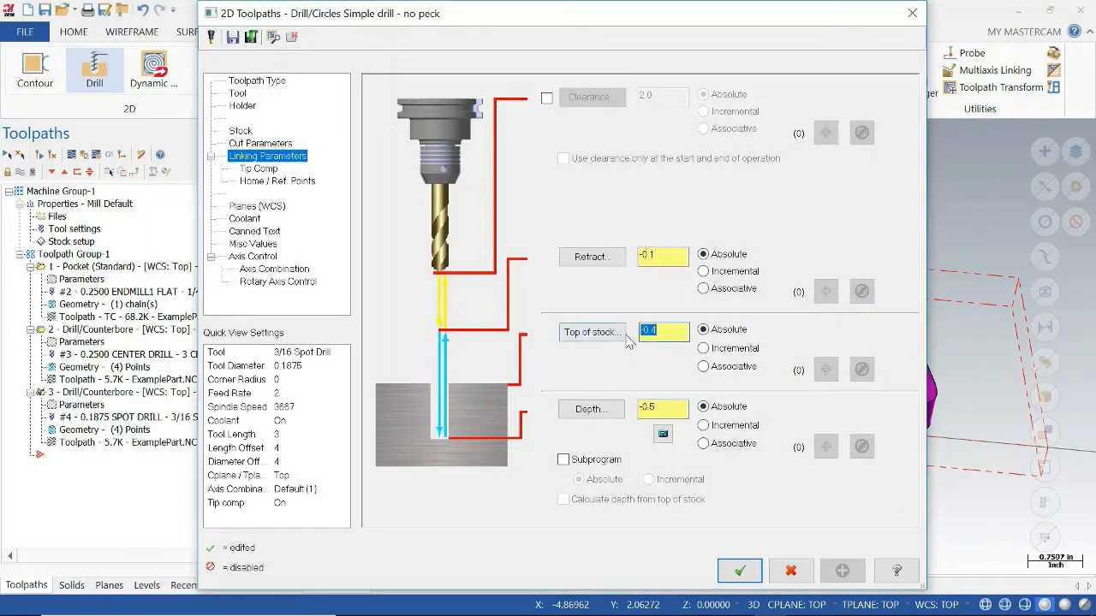
{"action": "type", "text": "0.0"}
{"action": "double_click", "coordinate": [656, 257]}
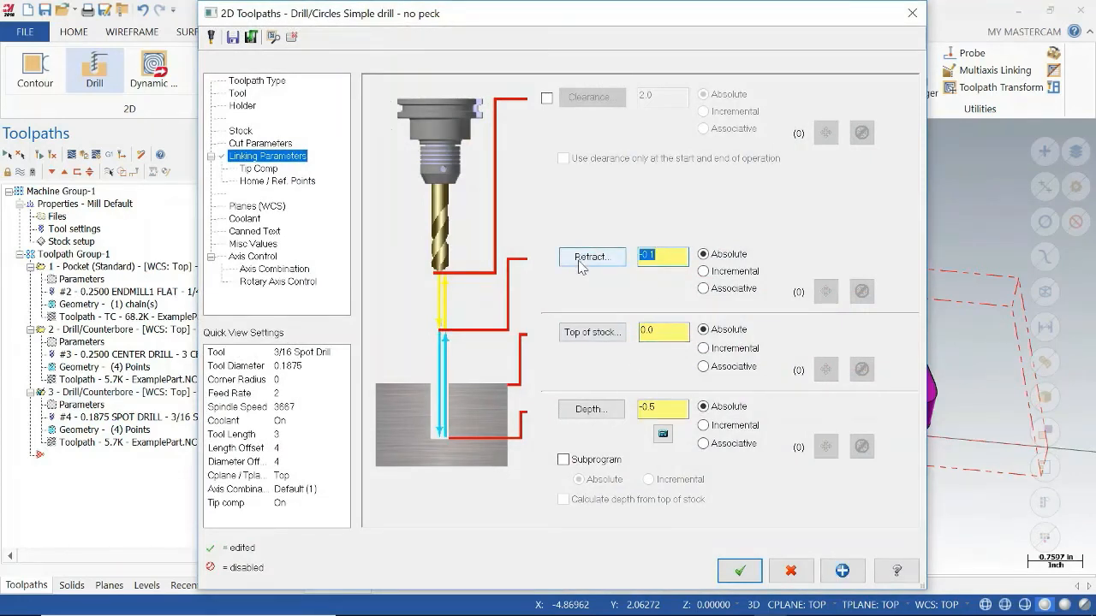
{"action": "type", "text": "0.1"}
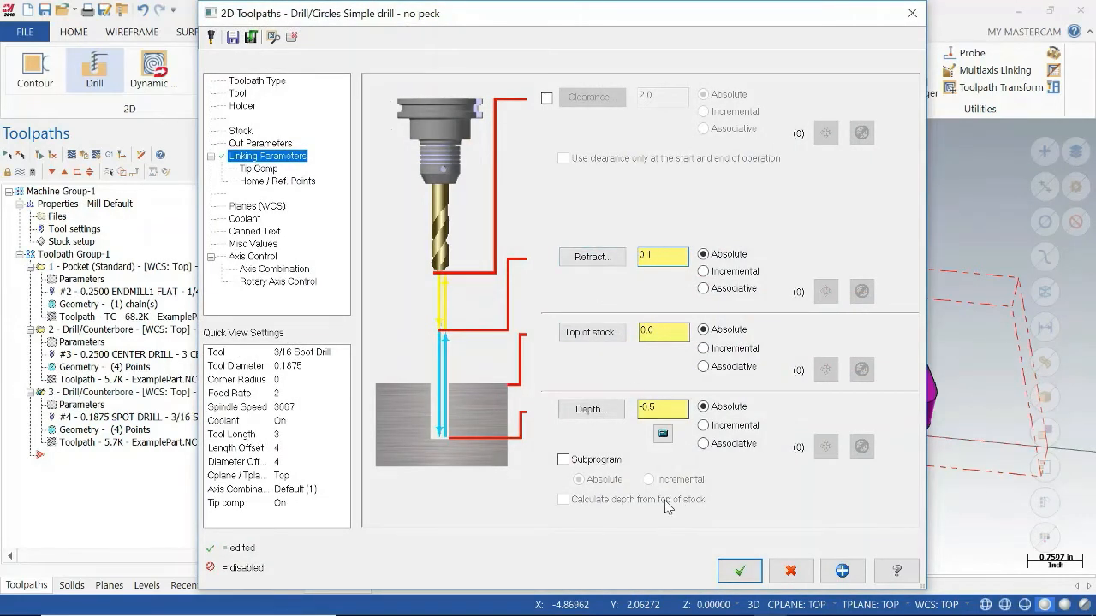
Change the 3/16 spot drill operation's cycle to Peck Drill in the cut parameters and open its peck value for editing.
{"action": "left_click", "coordinate": [255, 143]}
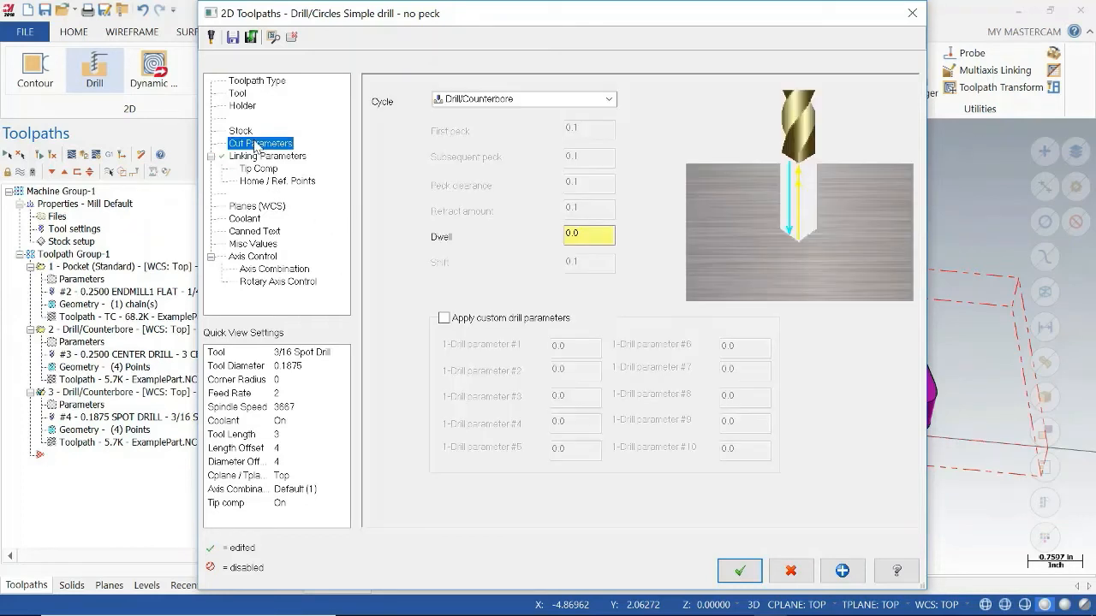
{"action": "left_click", "coordinate": [490, 101]}
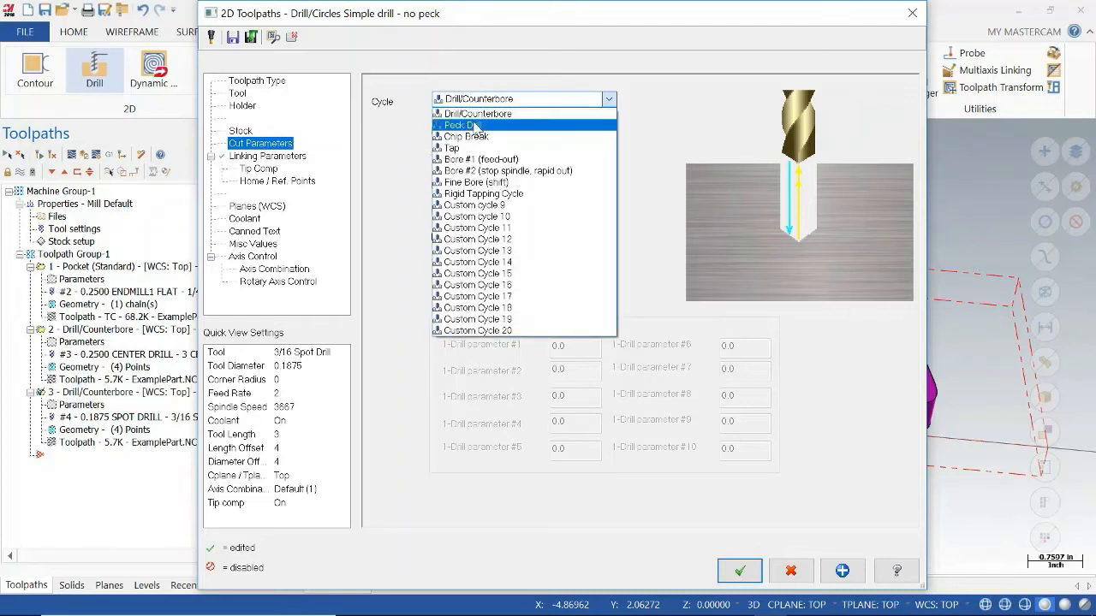
{"action": "left_click", "coordinate": [476, 126]}
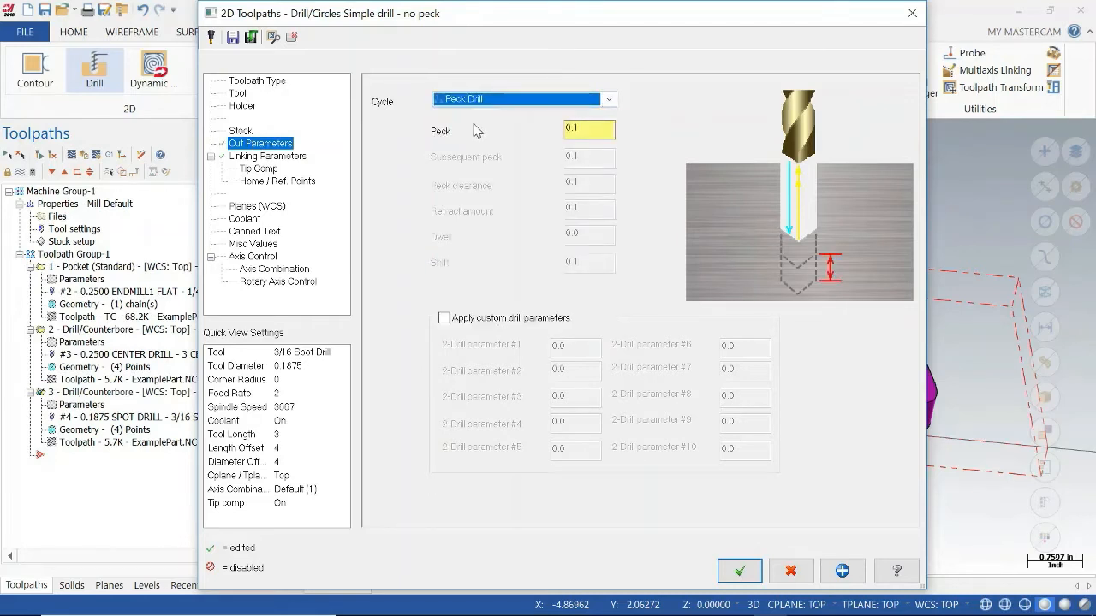
{"action": "left_click", "coordinate": [591, 129]}
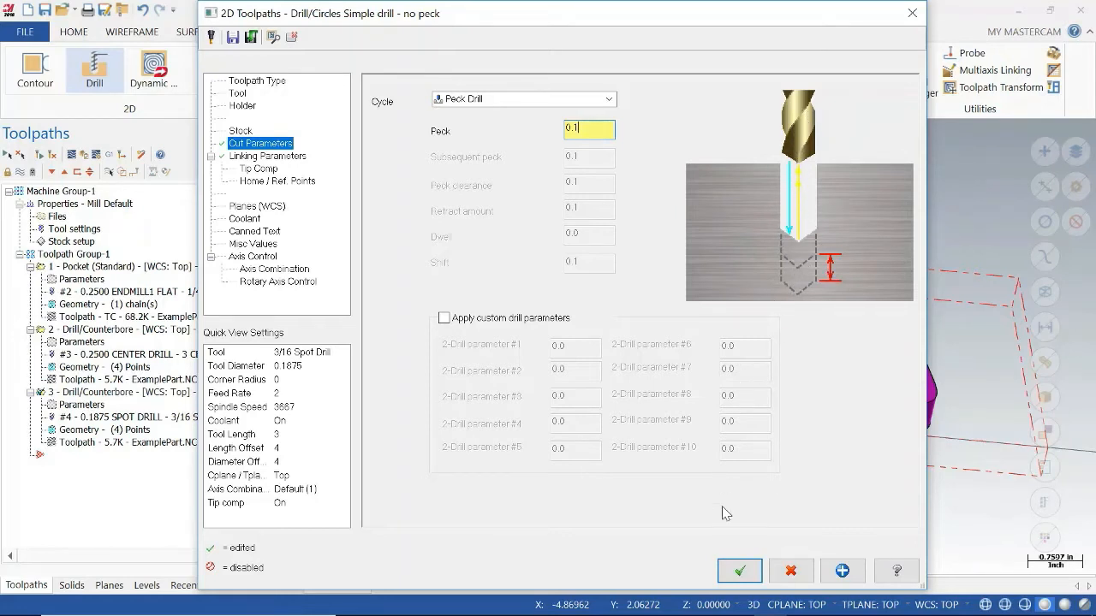
Accept the 3/16 spot drill operation's Peck Drill cycle with a peck of 0.1 and regenerate its toolpath.
{"action": "left_click", "coordinate": [740, 570]}
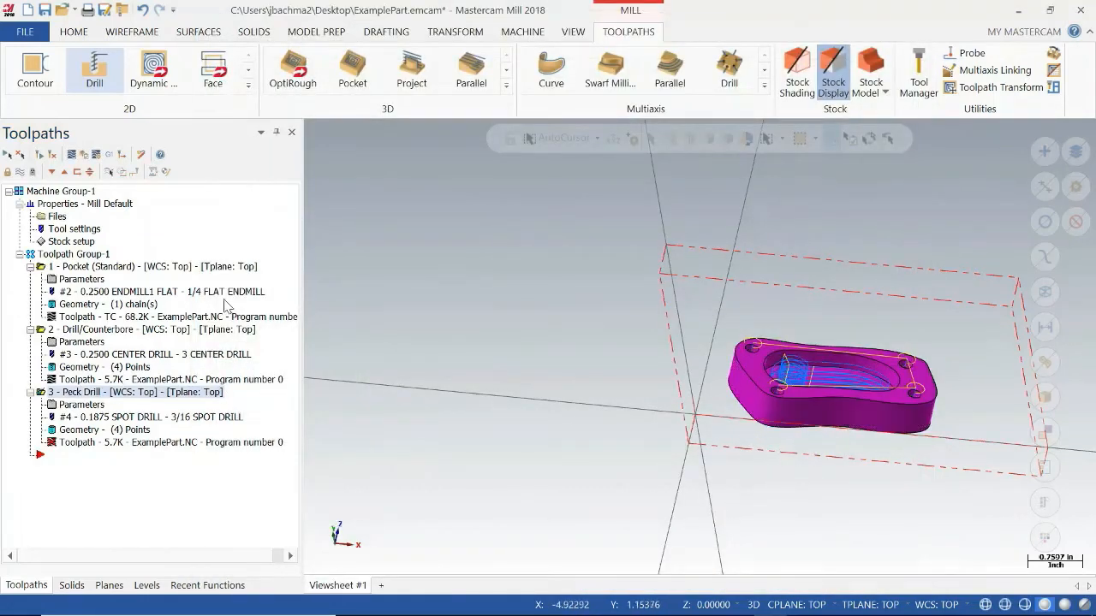
{"action": "left_click", "coordinate": [52, 156]}
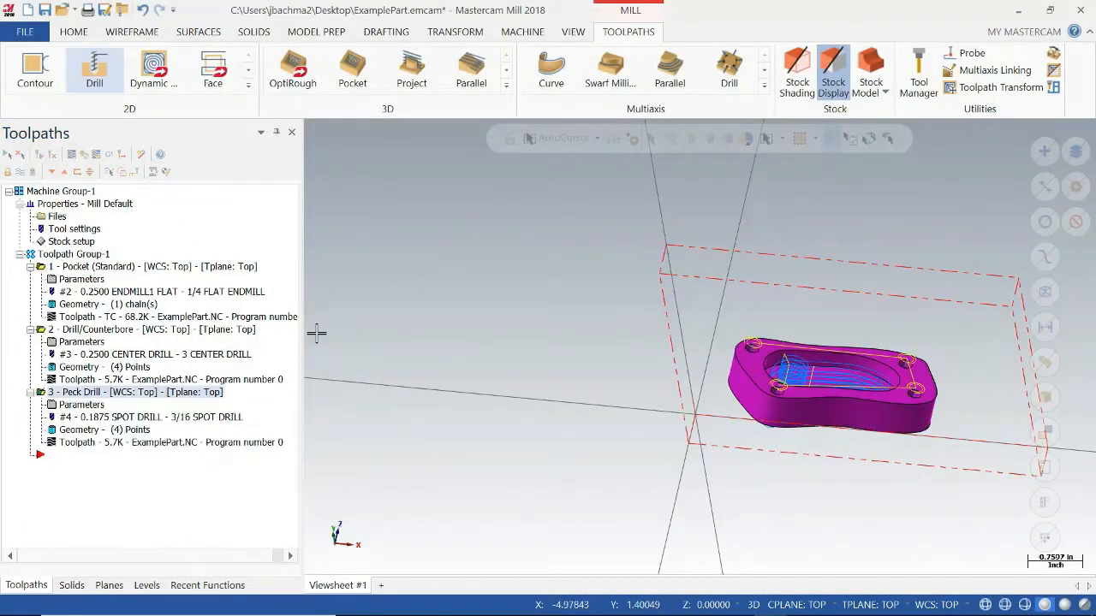
Create wireframe curves on all edges of the part's flat underside face, keeping the default break angle.
{"action": "middle_click_drag", "start_coordinate": [713, 417], "coordinate": [702, 447]}
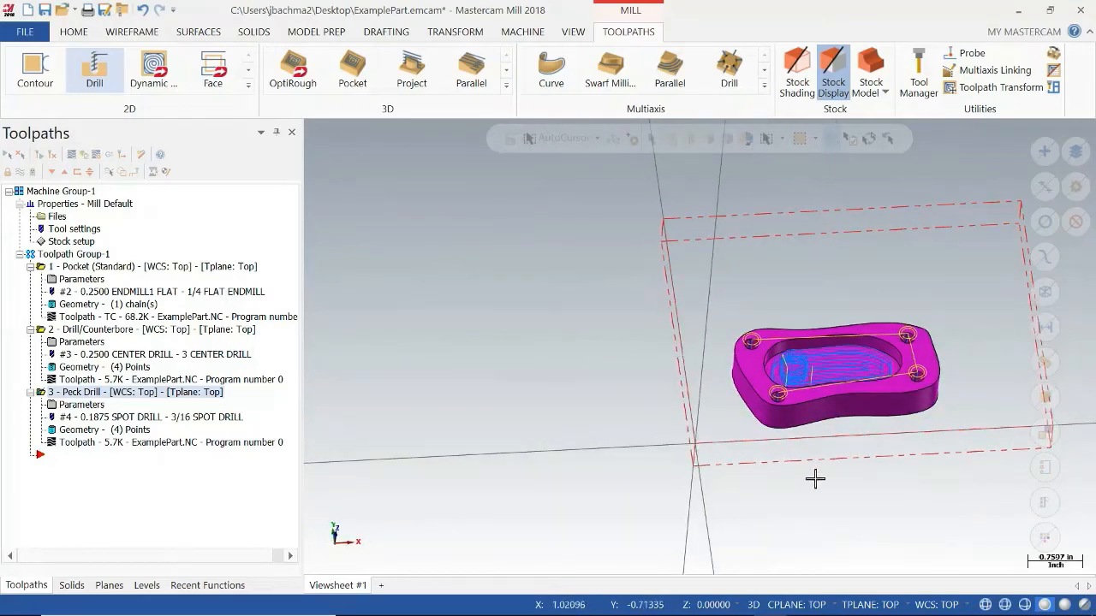
{"action": "middle_click_drag", "start_coordinate": [907, 440], "coordinate": [882, 404]}
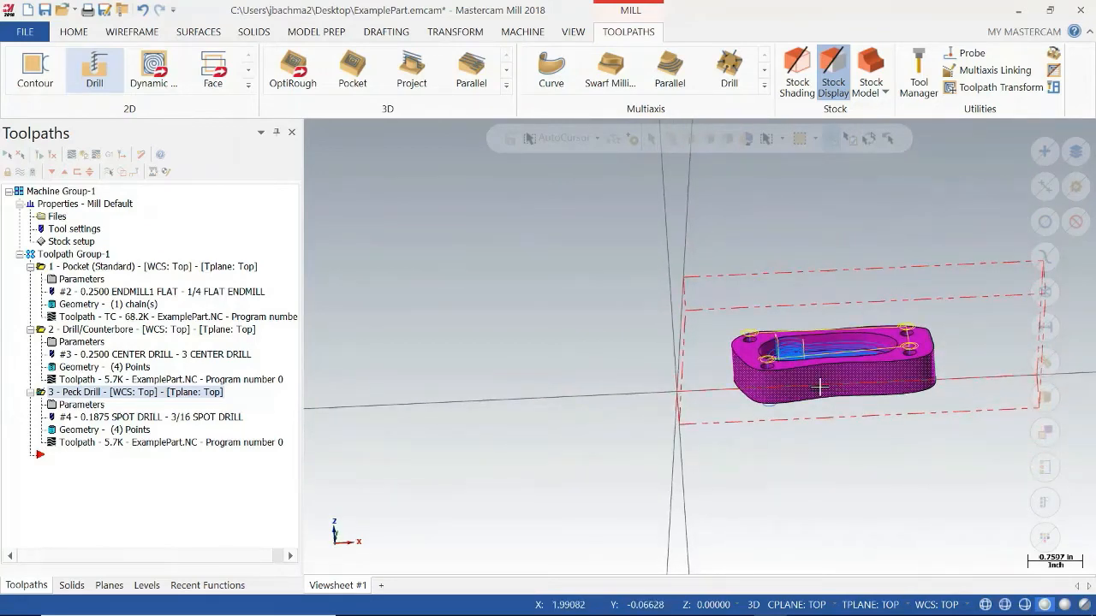
{"action": "middle_click_drag", "start_coordinate": [887, 405], "coordinate": [930, 477]}
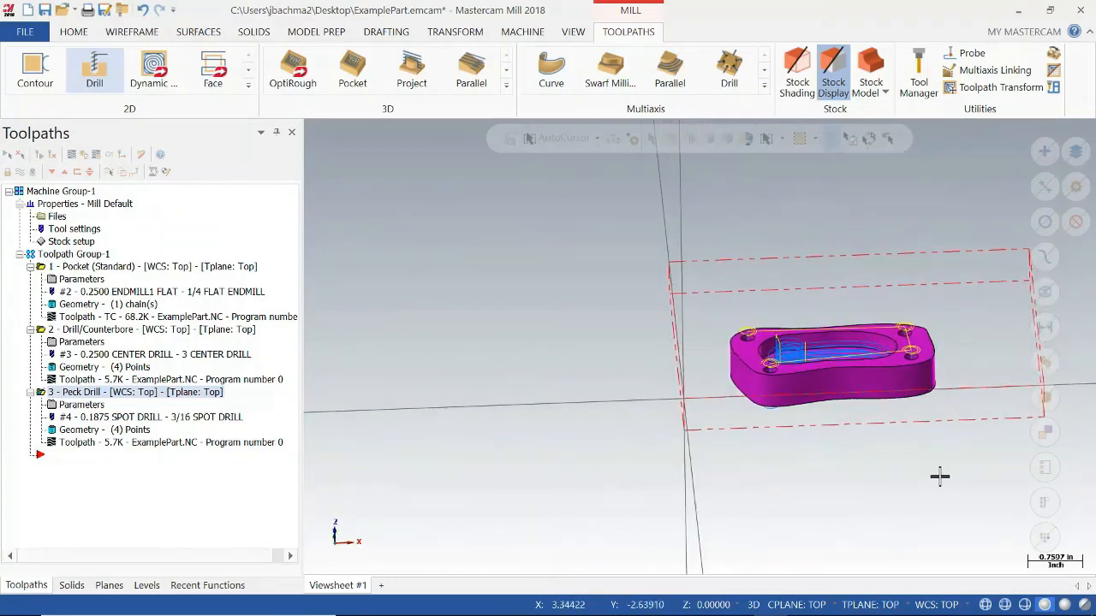
{"action": "middle_click_drag", "start_coordinate": [874, 419], "coordinate": [885, 440]}
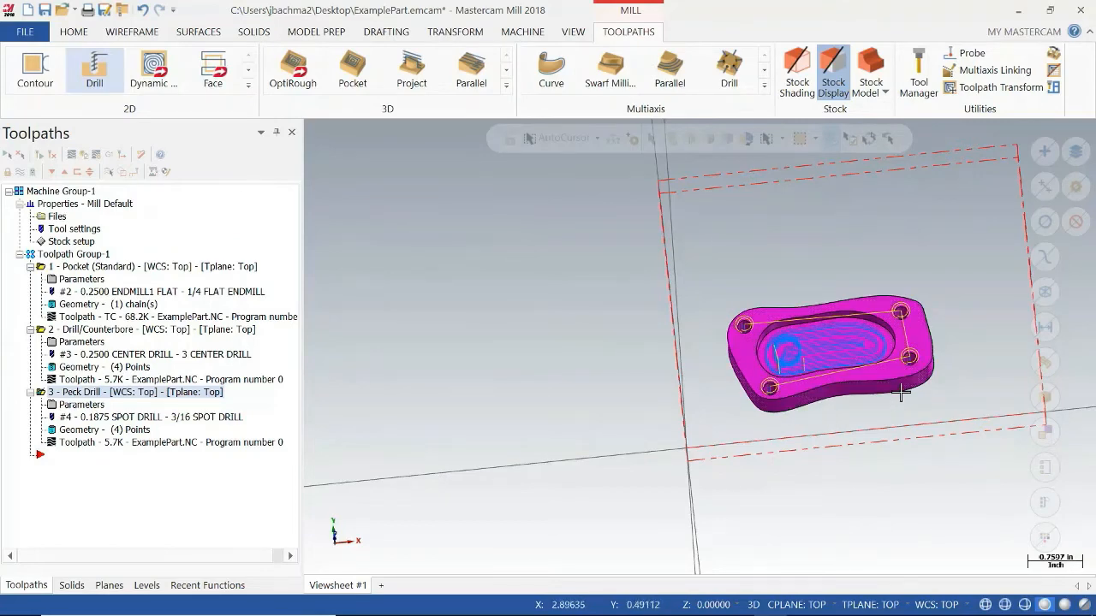
{"action": "middle_click_drag", "start_coordinate": [830, 462], "coordinate": [813, 304]}
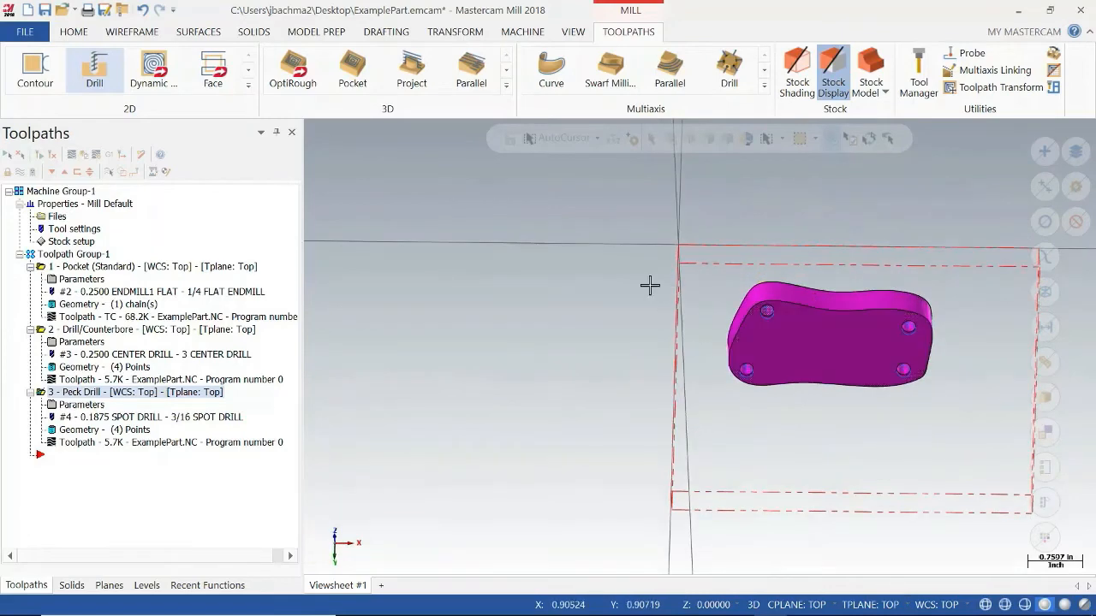
{"action": "left_click", "coordinate": [190, 35]}
{"action": "left_click", "coordinate": [149, 34]}
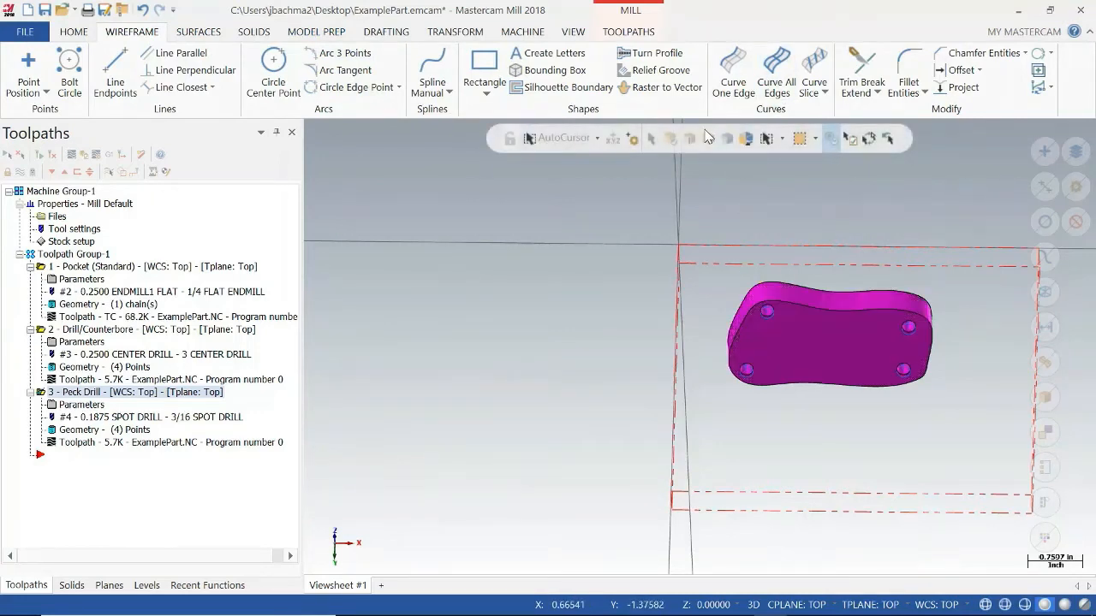
{"action": "left_click", "coordinate": [775, 75]}
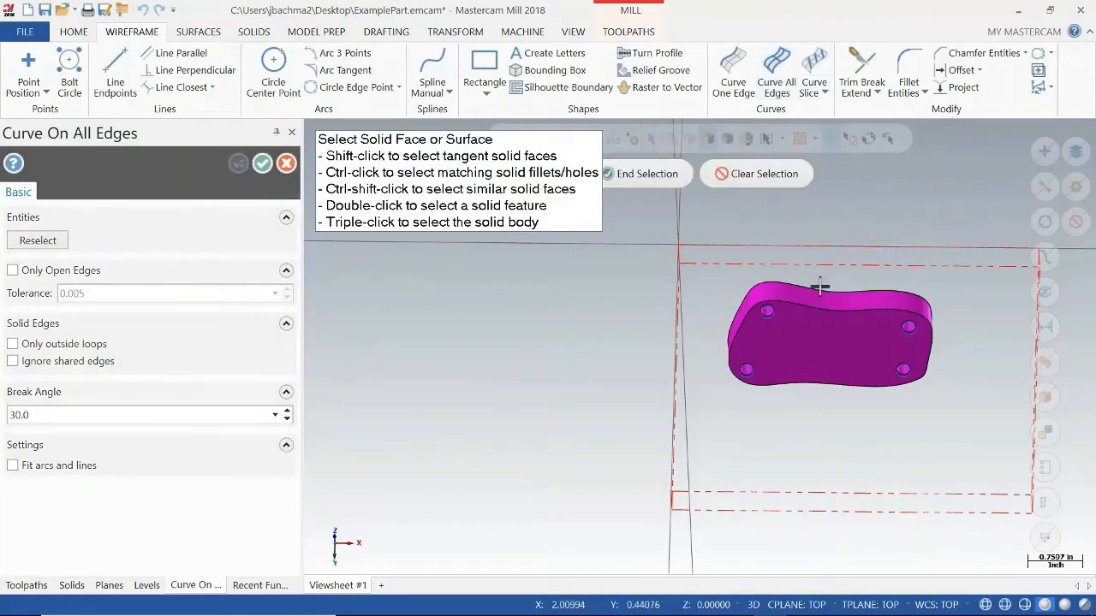
{"action": "left_click", "coordinate": [822, 330]}
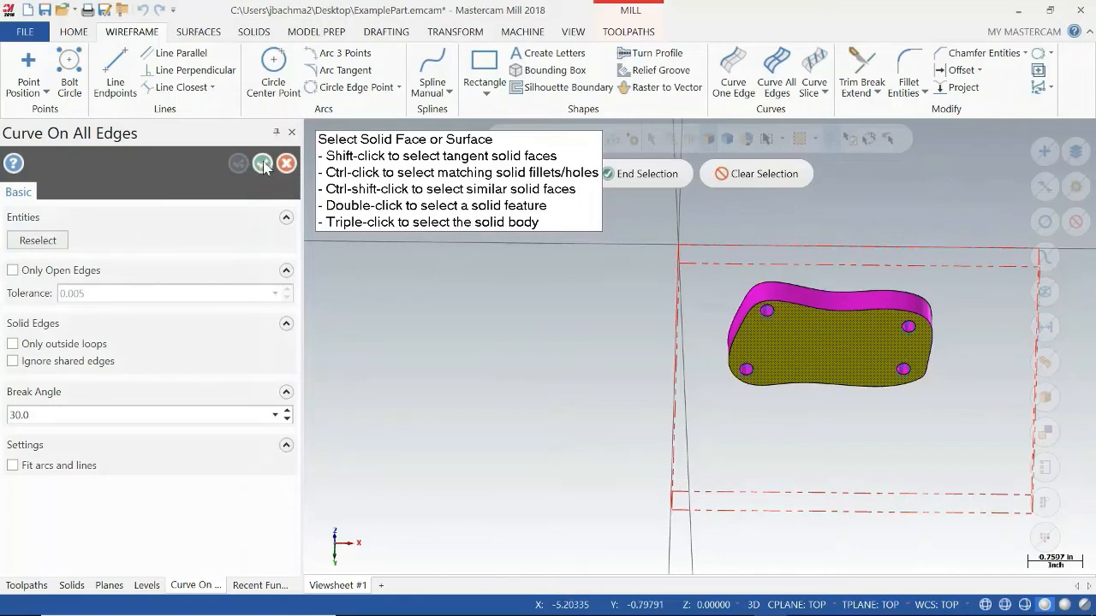
{"action": "key", "text": "Return"}
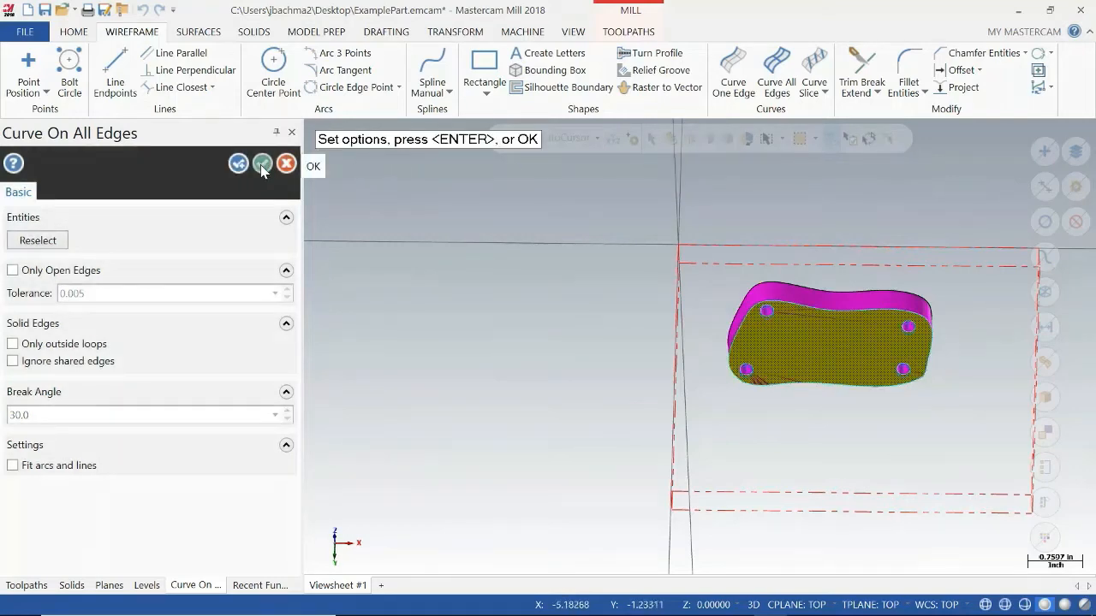
{"action": "left_click", "coordinate": [262, 167]}
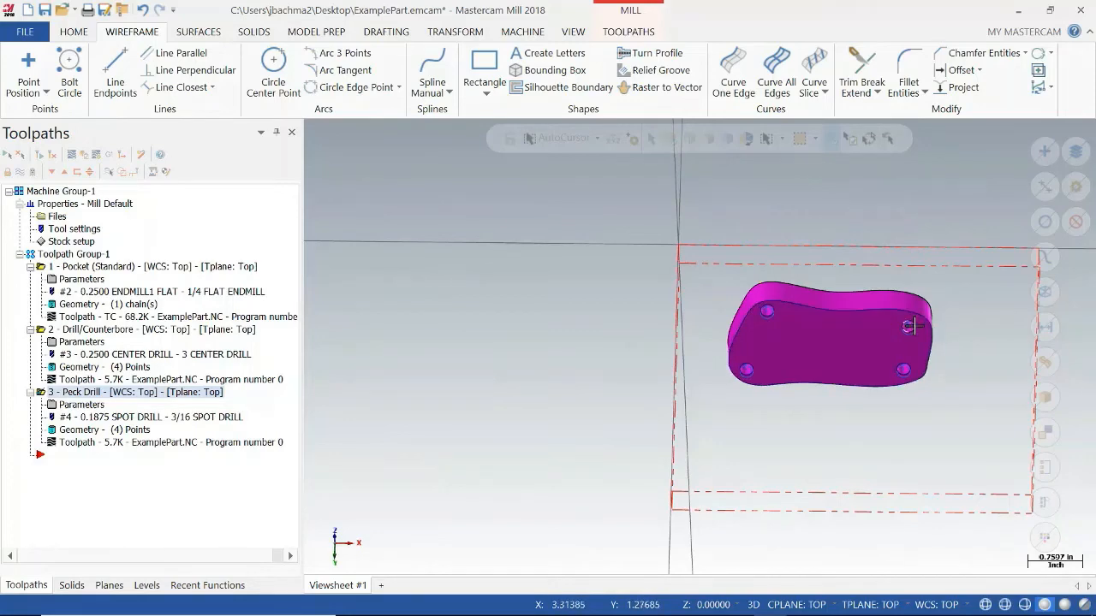
Create a 2D Contour toolpath using the part's outer bottom outline as its single chain.
{"action": "middle_click_drag", "start_coordinate": [705, 254], "coordinate": [692, 371]}
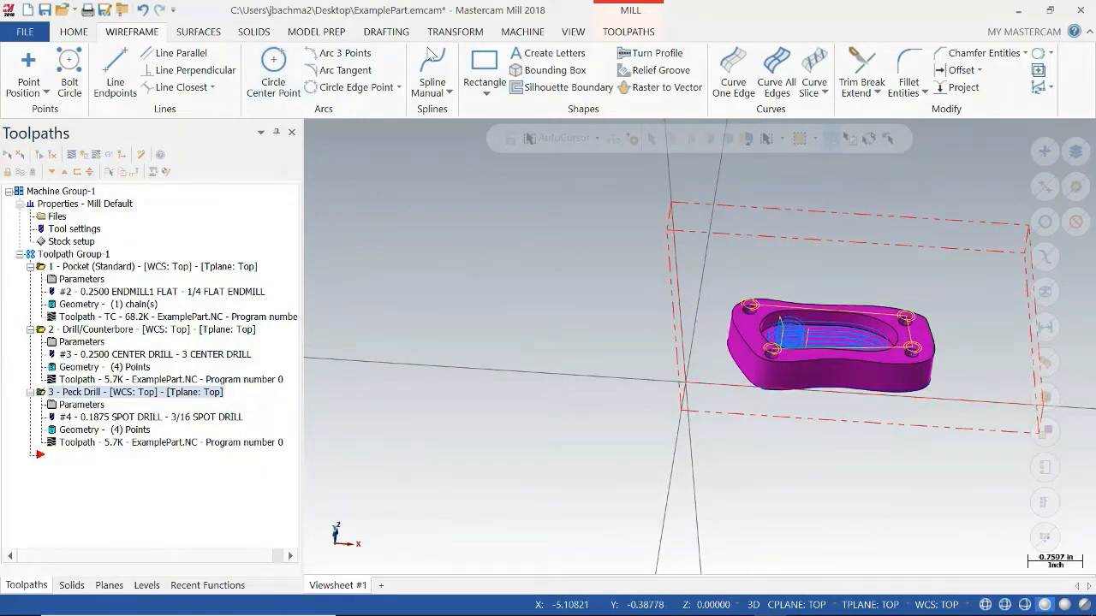
{"action": "left_click", "coordinate": [629, 31]}
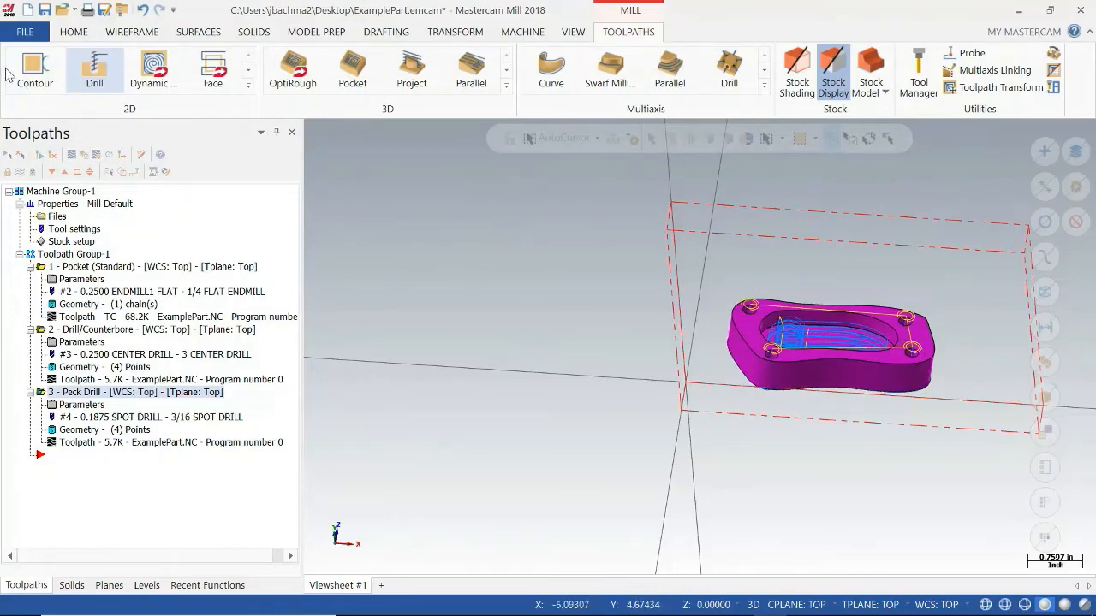
{"action": "left_click", "coordinate": [32, 70]}
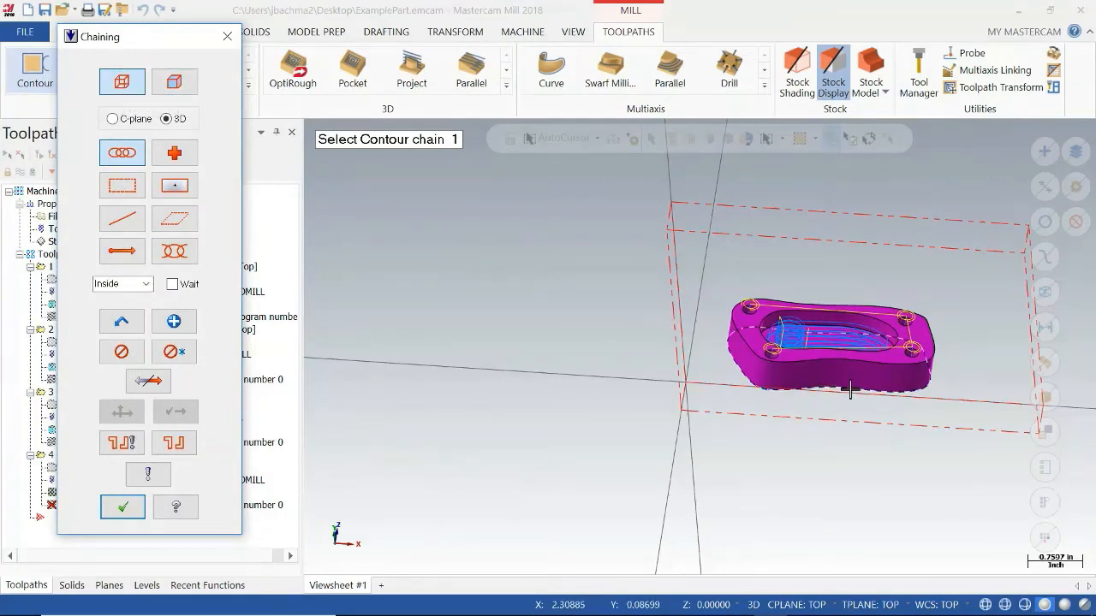
{"action": "middle_click_drag", "start_coordinate": [916, 286], "coordinate": [707, 317]}
{"action": "left_click", "coordinate": [864, 314]}
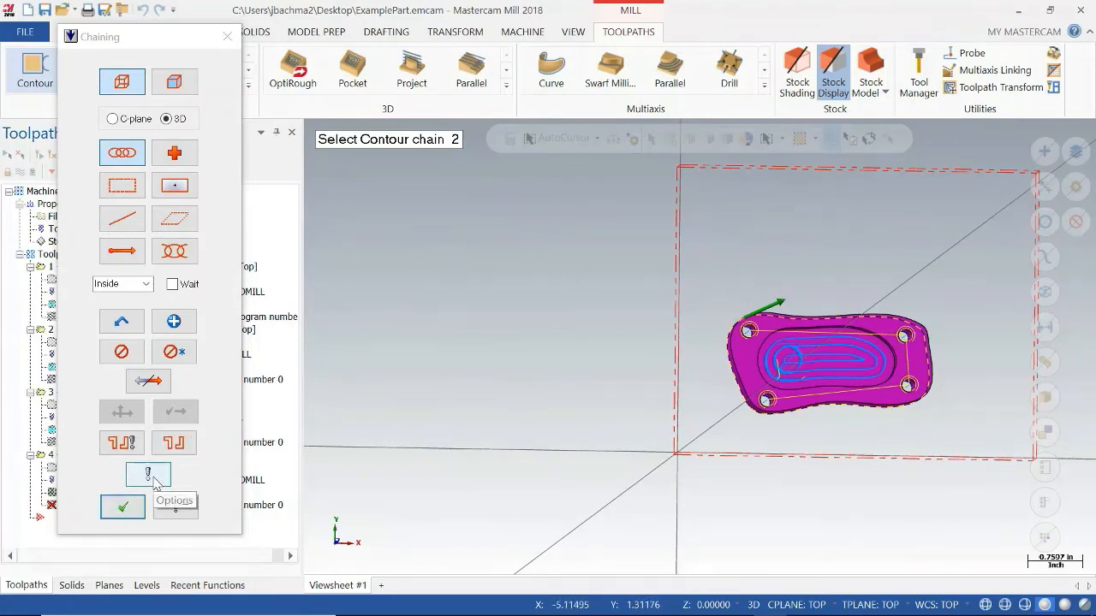
{"action": "left_click", "coordinate": [123, 507]}
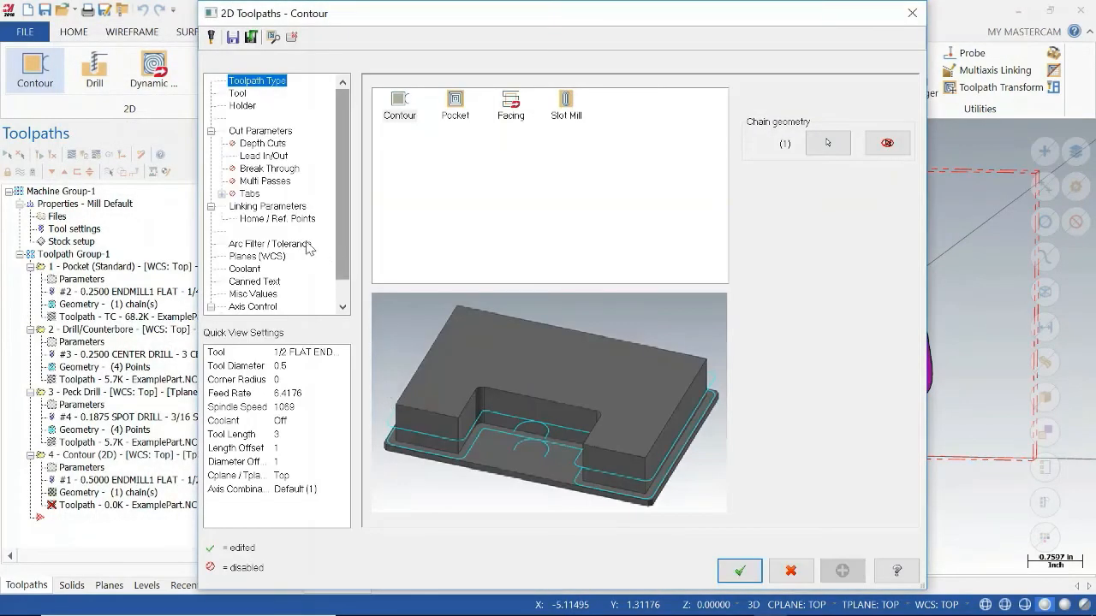
Assign the 1/2 flat endmill to the contour toolpath, with forced tool change and rapid retract enabled.
{"action": "left_click", "coordinate": [243, 96]}
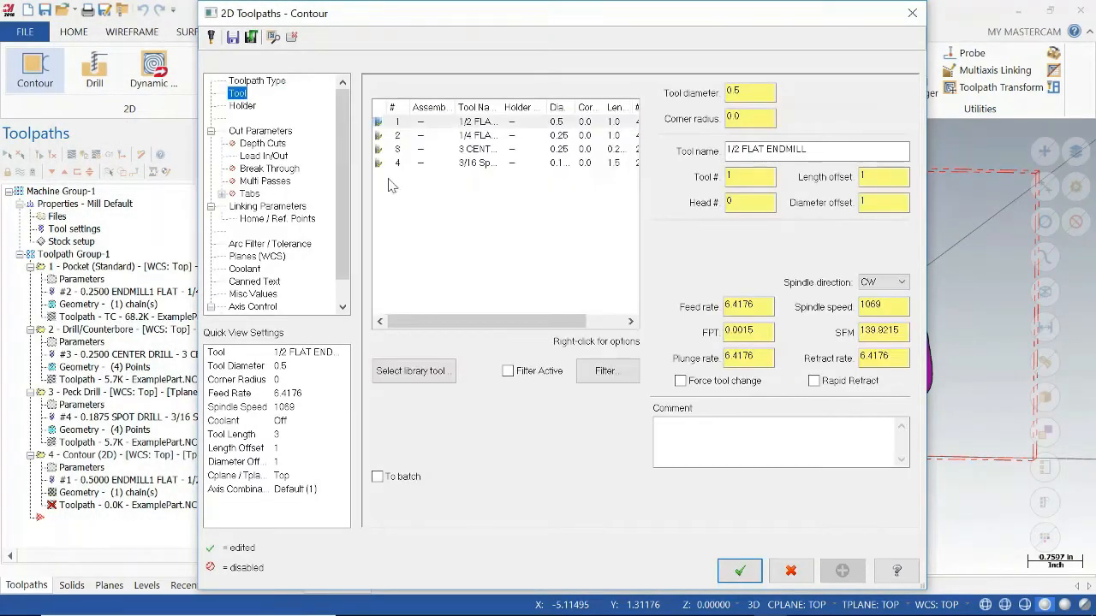
{"action": "left_click", "coordinate": [469, 125]}
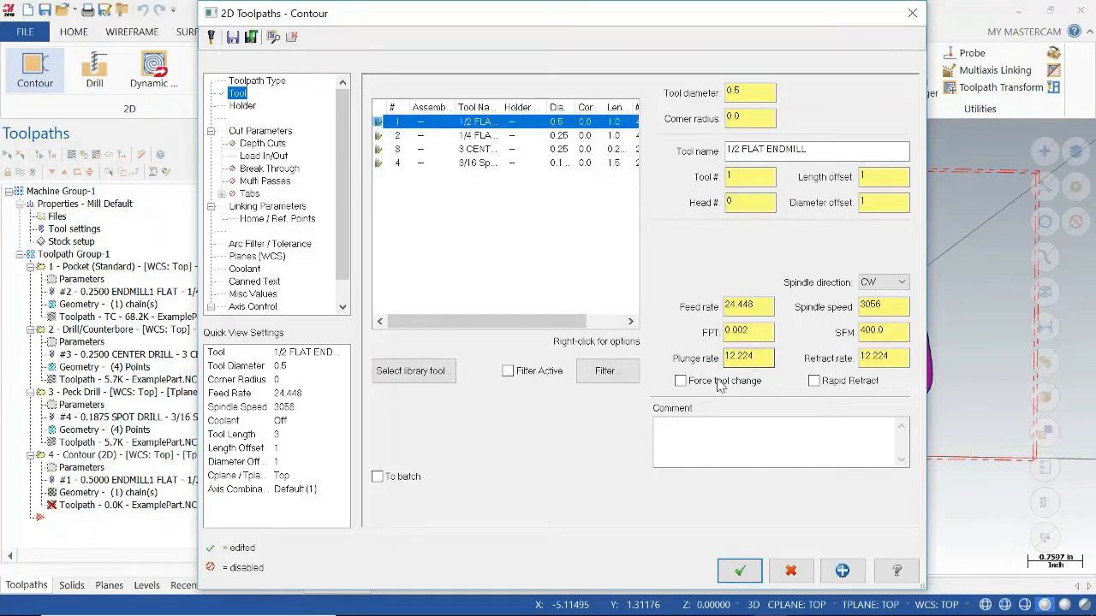
{"action": "left_click", "coordinate": [680, 381]}
{"action": "left_click", "coordinate": [814, 382]}
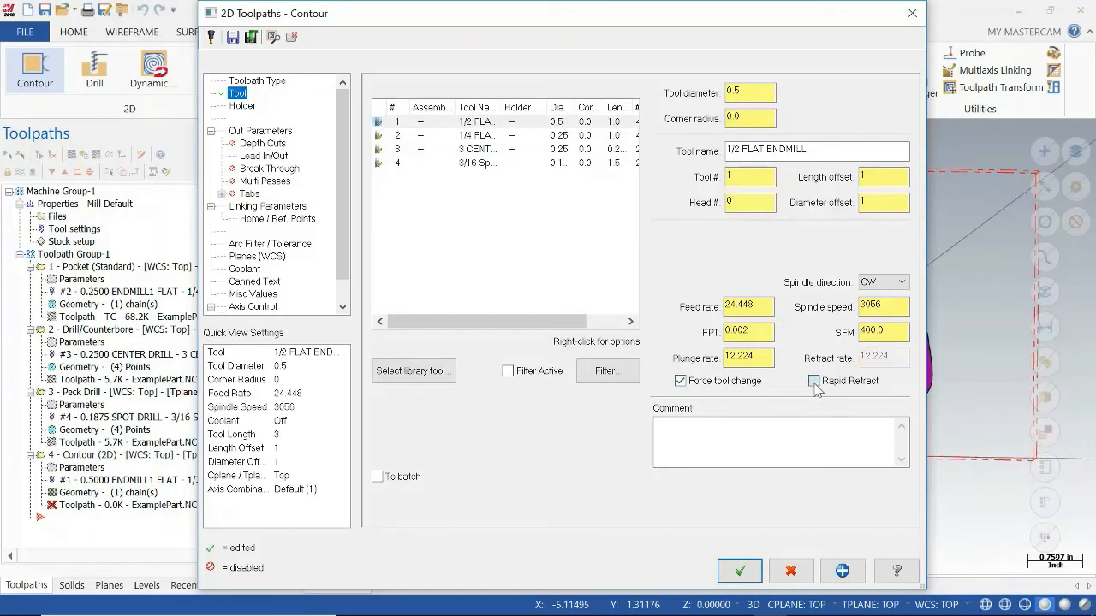
{"action": "left_click", "coordinate": [814, 382]}
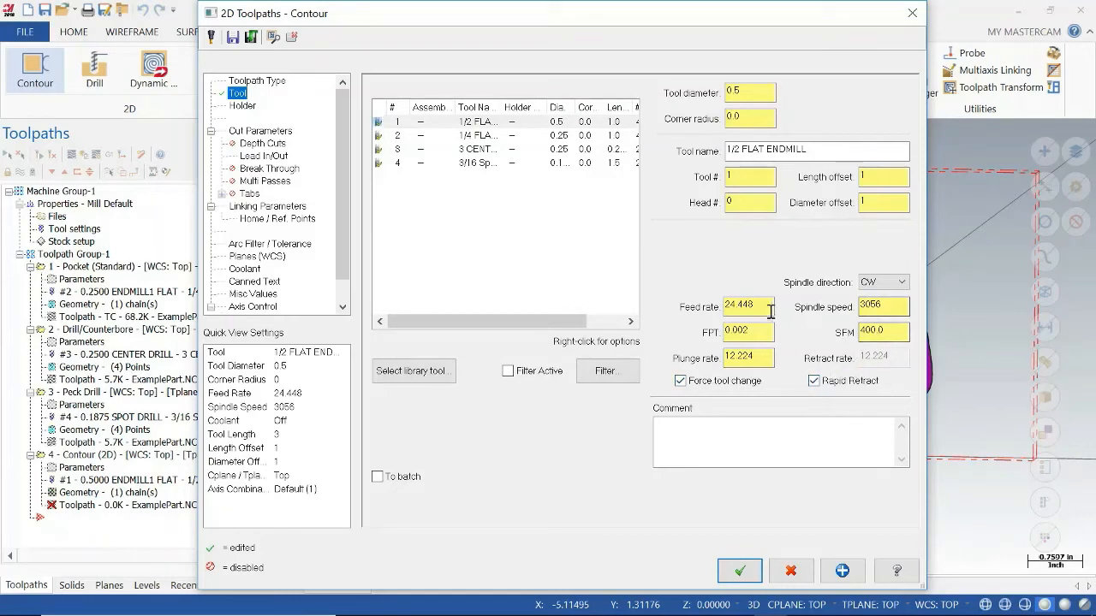
Set the contour tool's feed rate to 10.0 and its plunge rate to 1.0.
{"action": "left_click_drag", "start_coordinate": [761, 306], "coordinate": [690, 311]}
{"action": "type", "text": "10"}
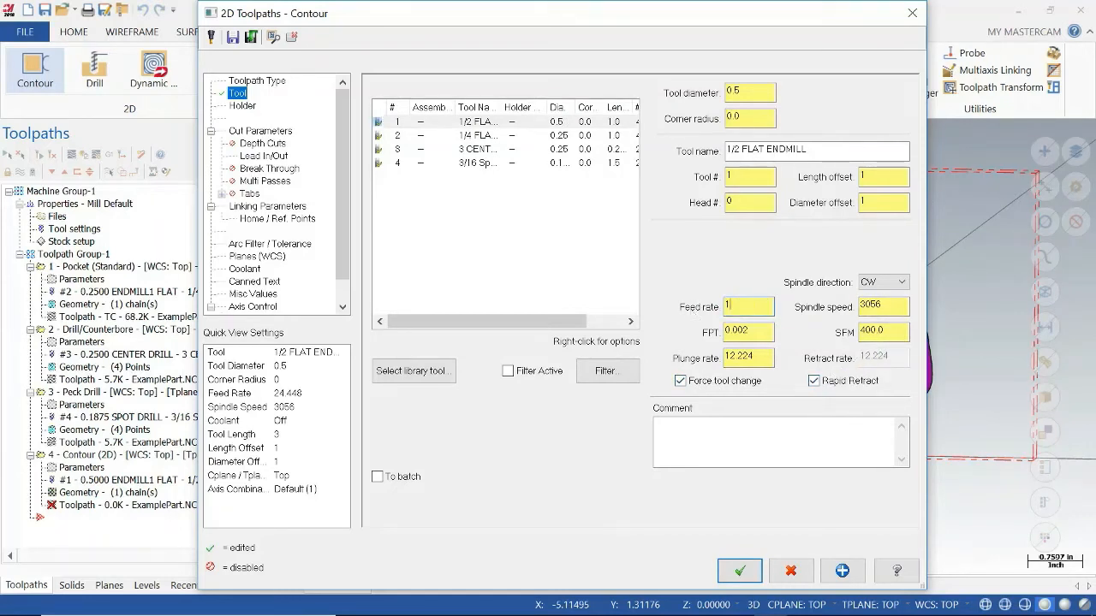
{"action": "left_click", "coordinate": [762, 353]}
{"action": "left_click_drag", "start_coordinate": [766, 360], "coordinate": [695, 364]}
{"action": "type", "text": "1.0"}
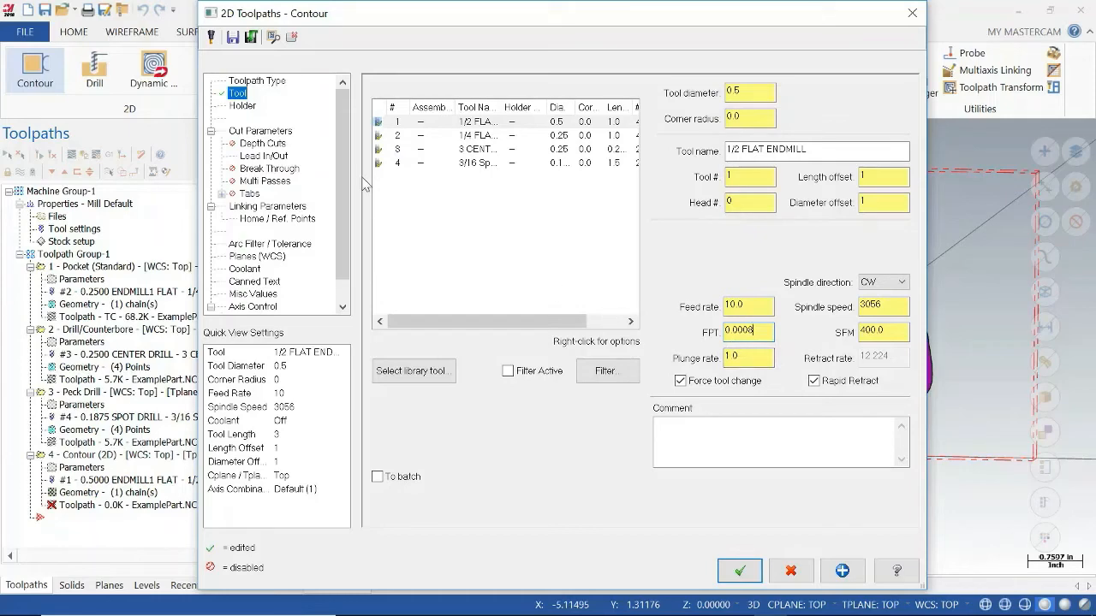
Disable lead in/out in the contour toolpath's cut parameters.
{"action": "left_click", "coordinate": [262, 131]}
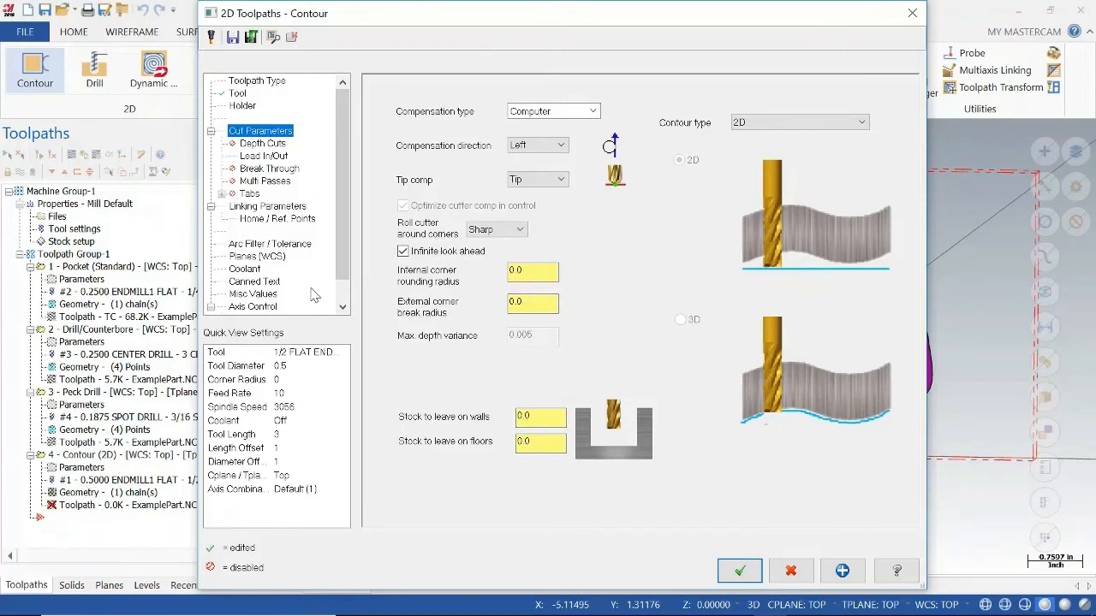
{"action": "left_click", "coordinate": [262, 157]}
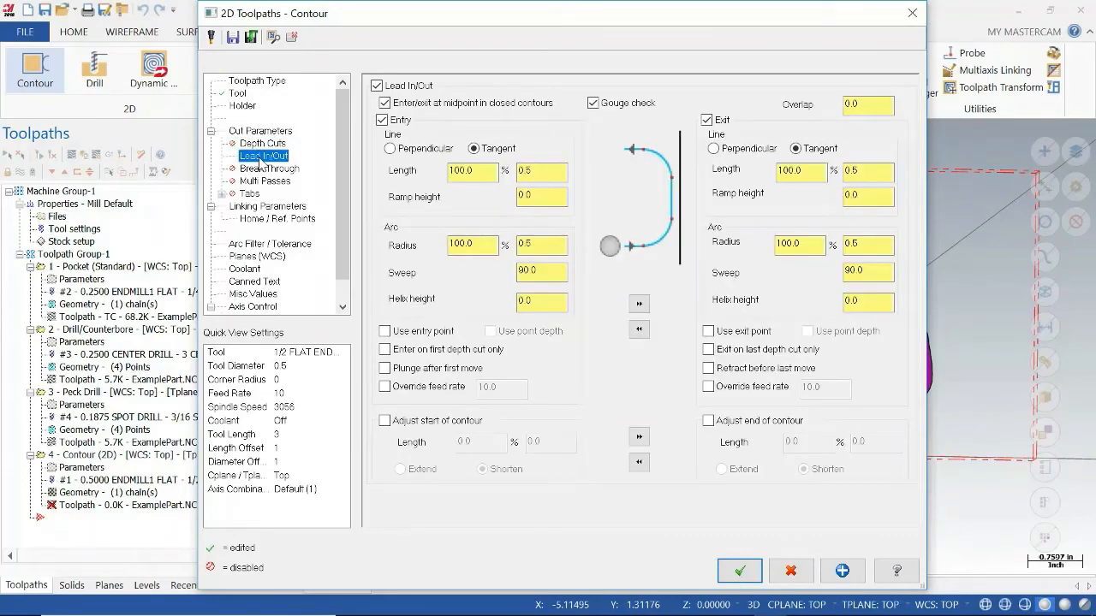
{"action": "left_click", "coordinate": [376, 86]}
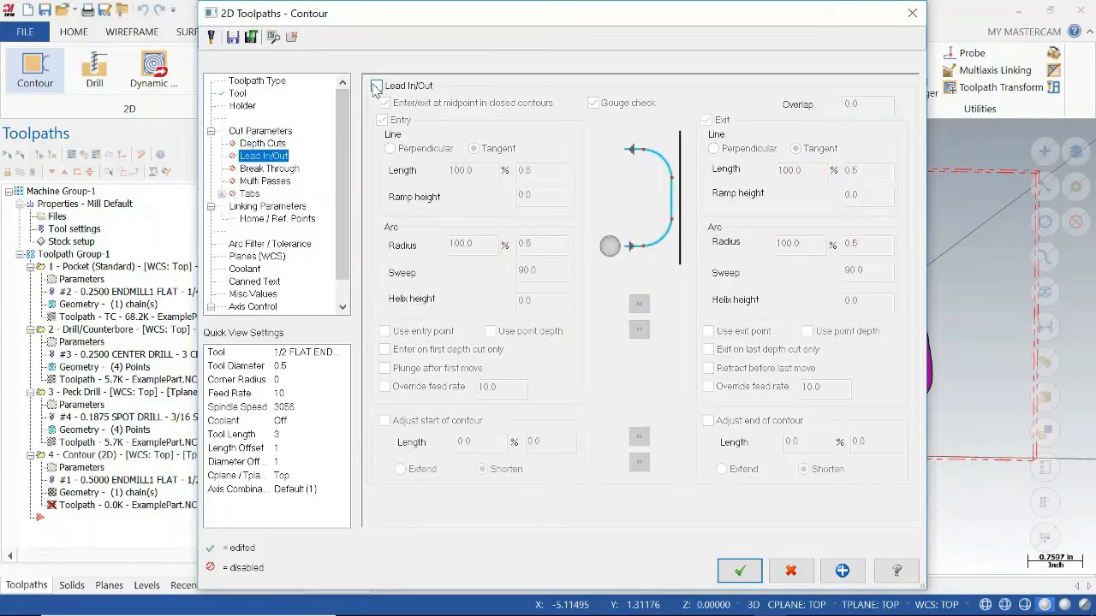
Make the contour toolpath's feed plane and retract absolute in the linking parameters.
{"action": "left_click", "coordinate": [268, 207]}
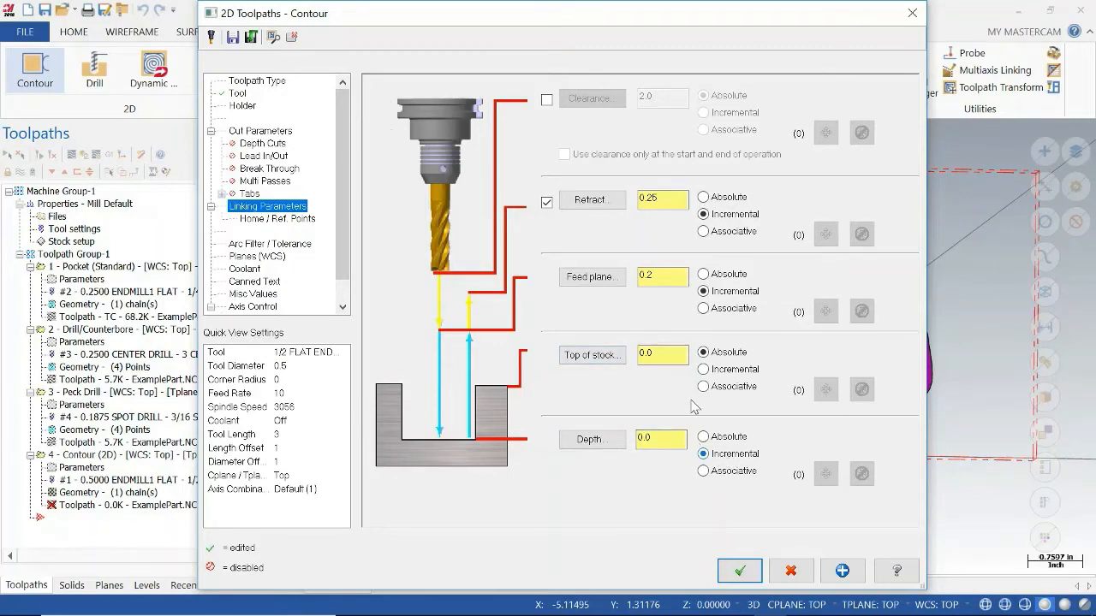
{"action": "left_click", "coordinate": [703, 274]}
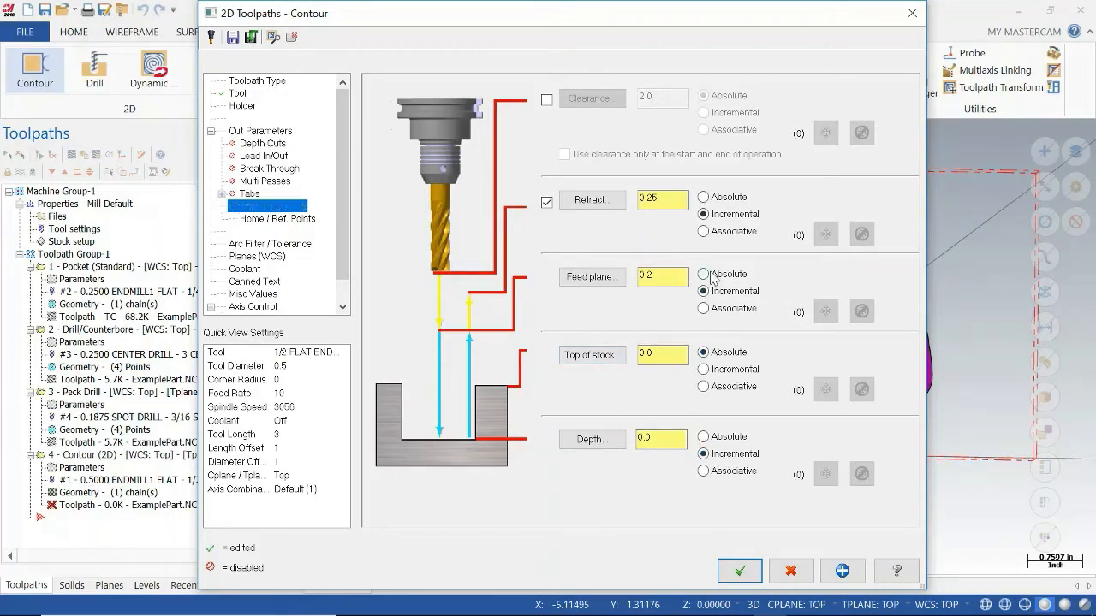
{"action": "left_click", "coordinate": [703, 197]}
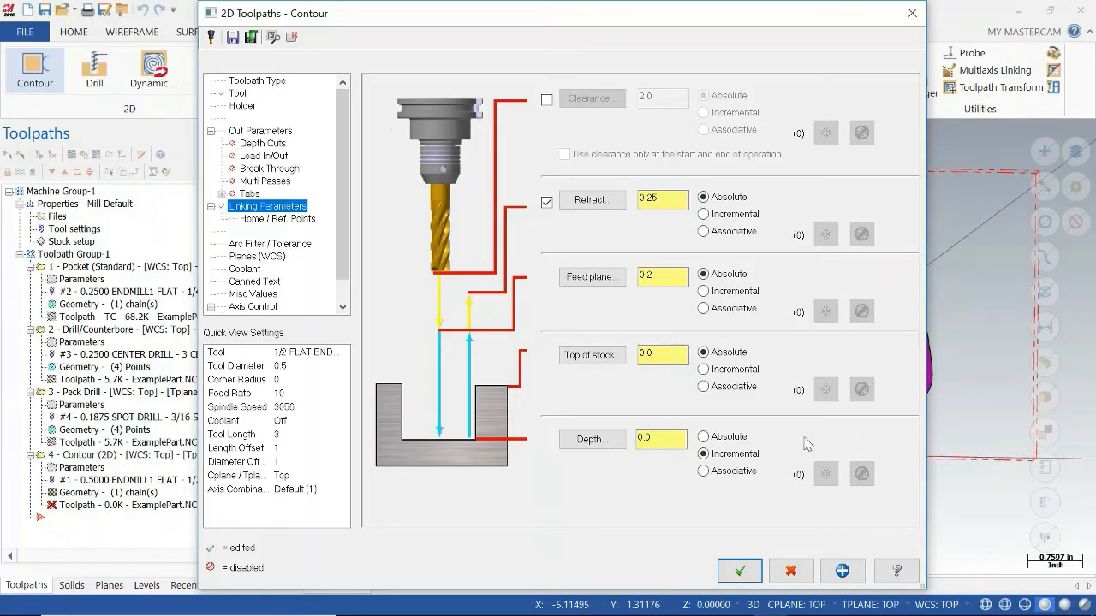
Enable tabs on the contour toolpath with manual midpoint positioning and partial vertical tab motion.
{"action": "left_click", "coordinate": [249, 193]}
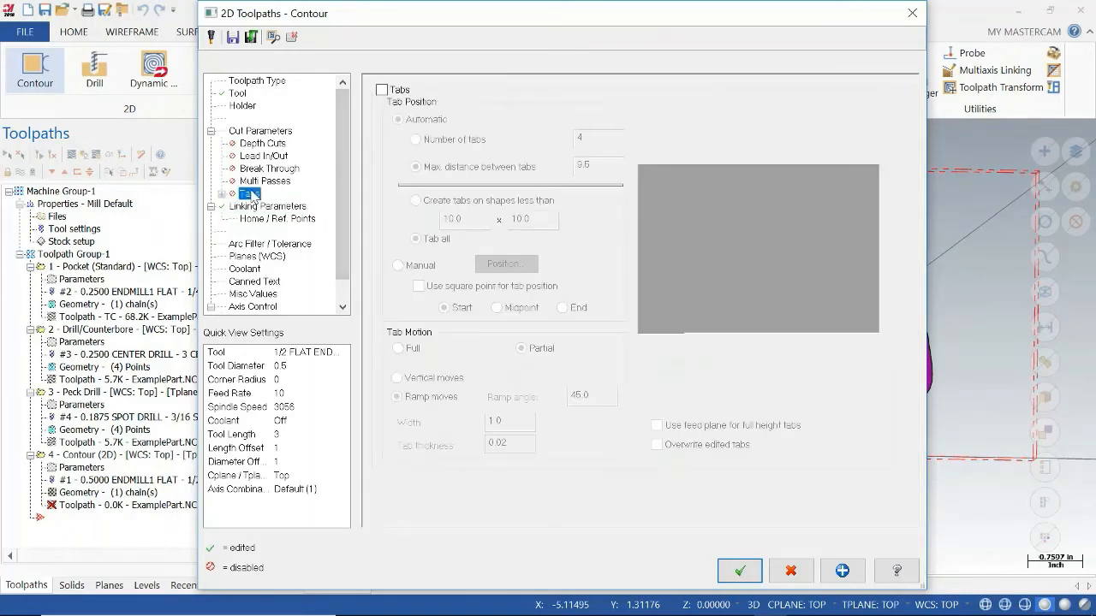
{"action": "left_click", "coordinate": [382, 89]}
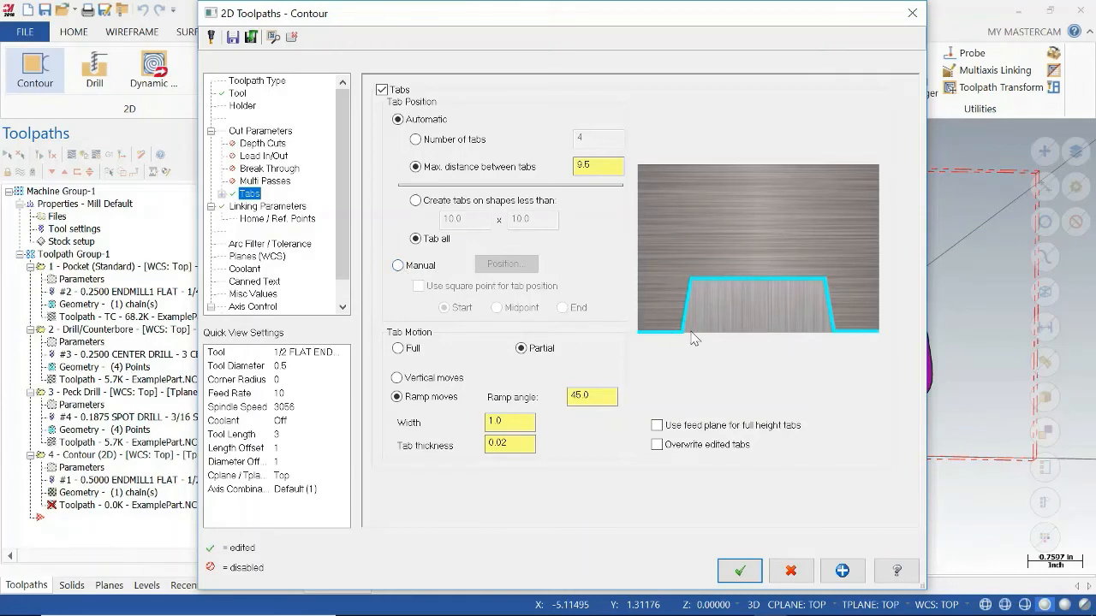
{"action": "left_click", "coordinate": [429, 379]}
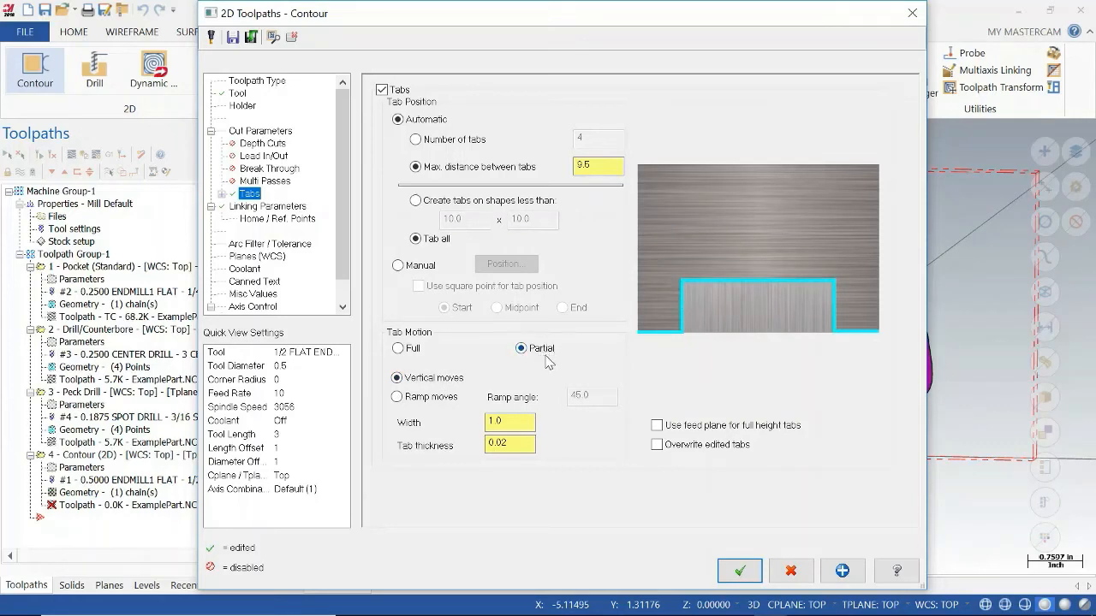
{"action": "left_click", "coordinate": [419, 271]}
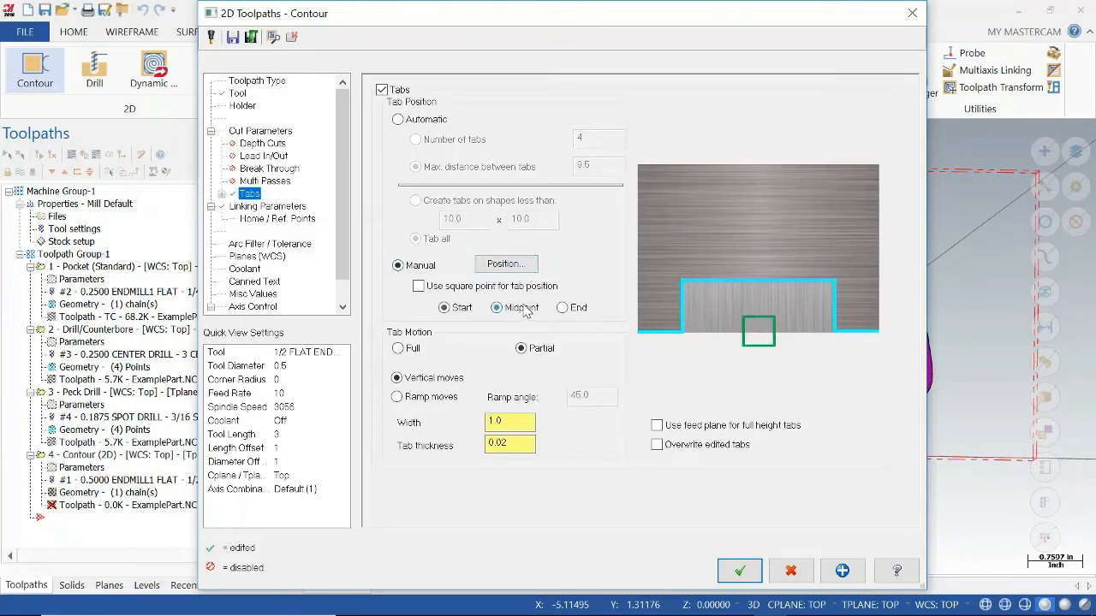
Try to place a tab near the middle of the outer contour's front edge.
{"action": "left_click", "coordinate": [504, 263]}
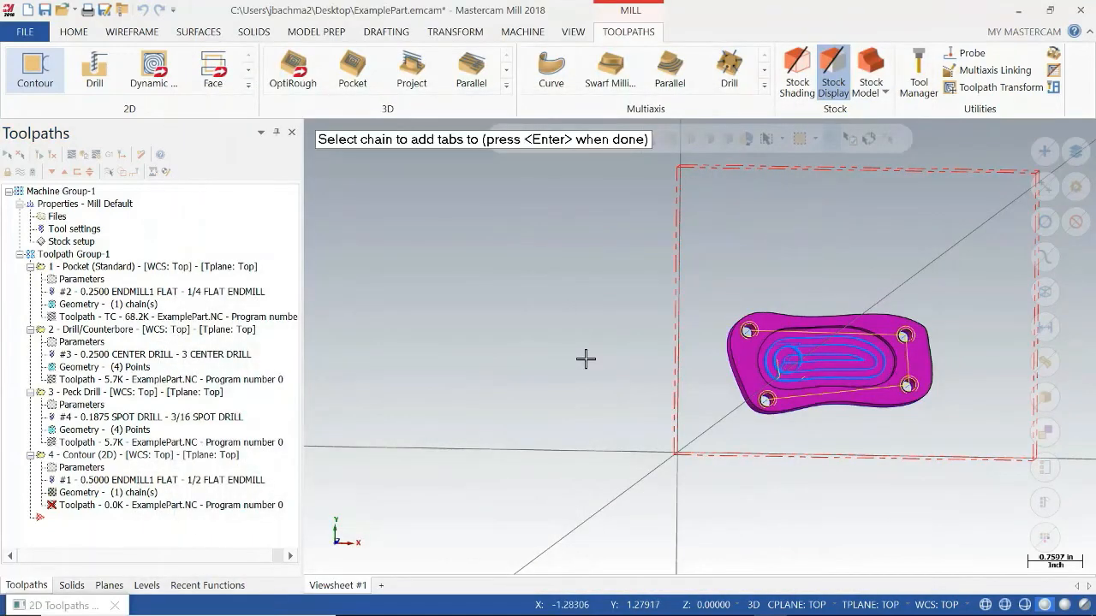
{"action": "middle_click_drag", "start_coordinate": [881, 428], "coordinate": [867, 416]}
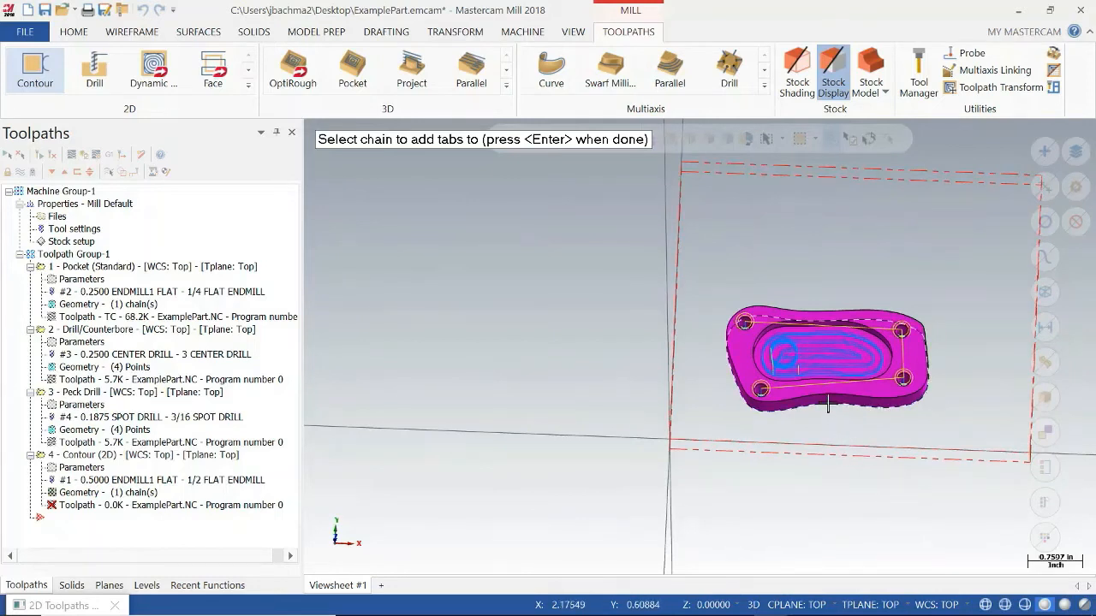
{"action": "left_click", "coordinate": [828, 407]}
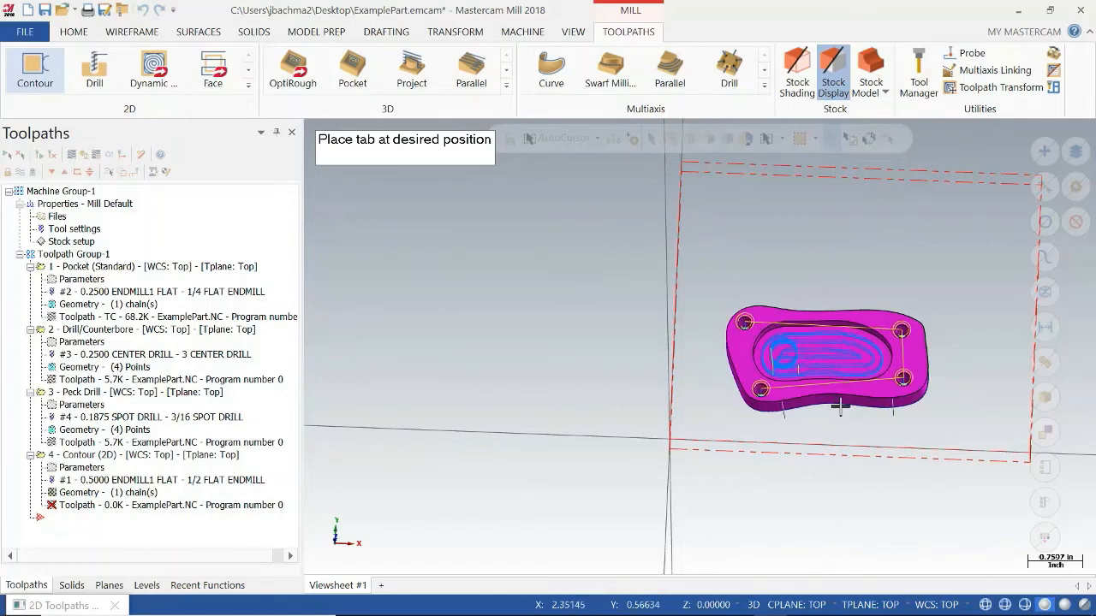
{"action": "left_click", "coordinate": [839, 406]}
{"action": "key", "text": "Return"}
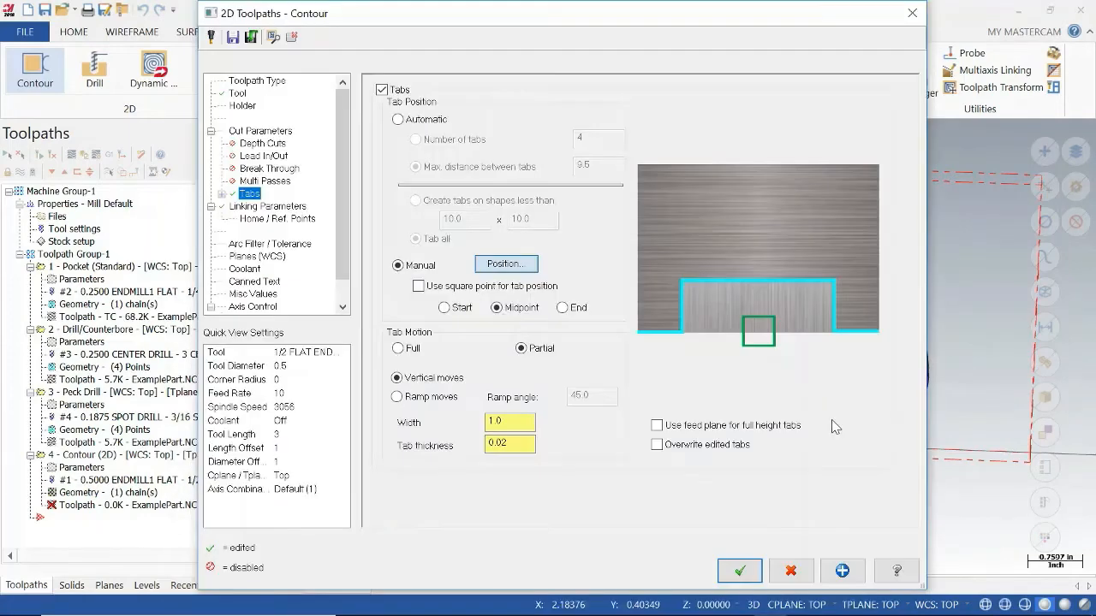
Set the tab width to 0.5 and place a tab near the middle of the outer contour's front edge.
{"action": "double_click", "coordinate": [495, 422]}
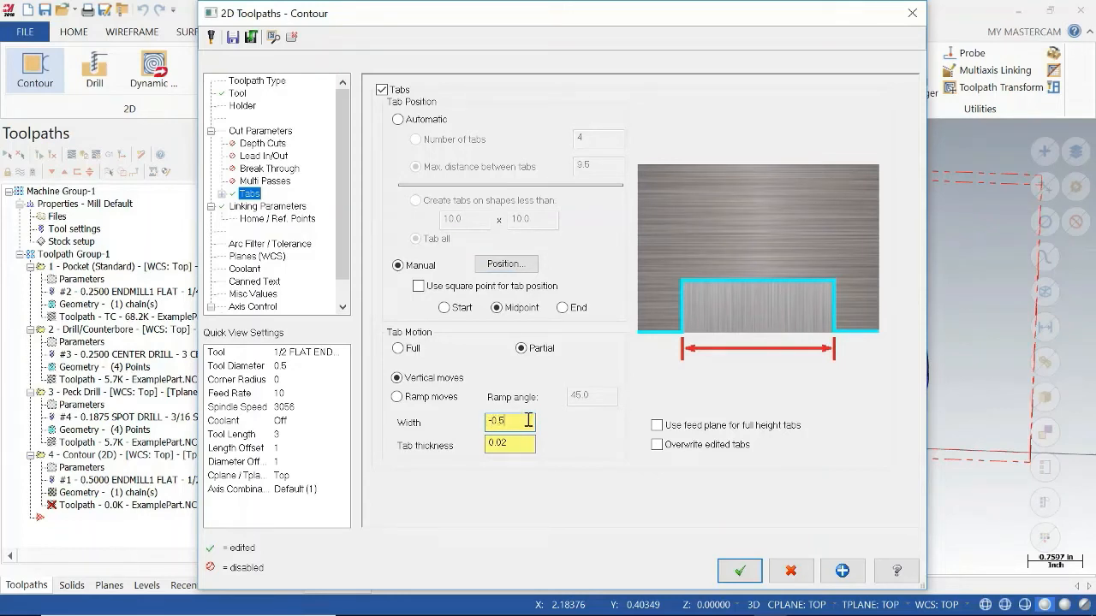
{"action": "double_click", "coordinate": [493, 419]}
{"action": "left_click", "coordinate": [506, 264]}
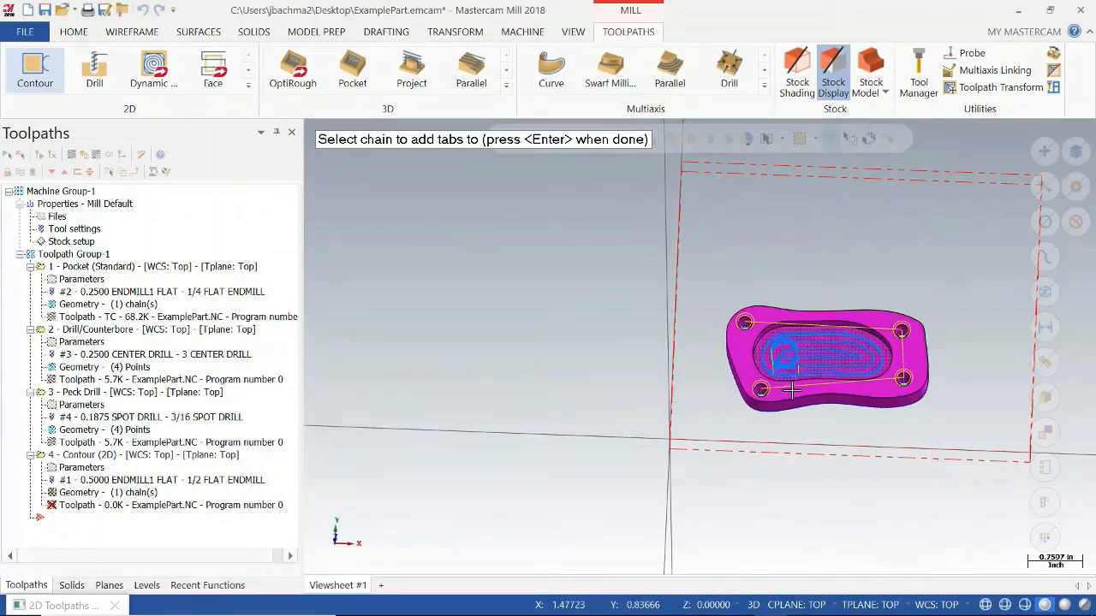
{"action": "left_click", "coordinate": [823, 403]}
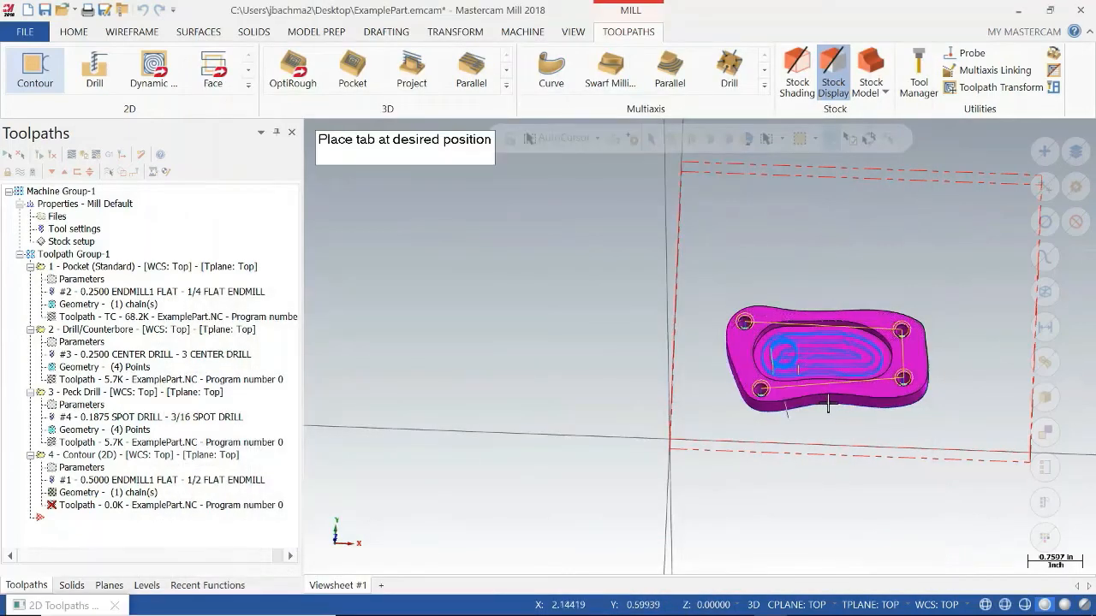
{"action": "left_click", "coordinate": [836, 392]}
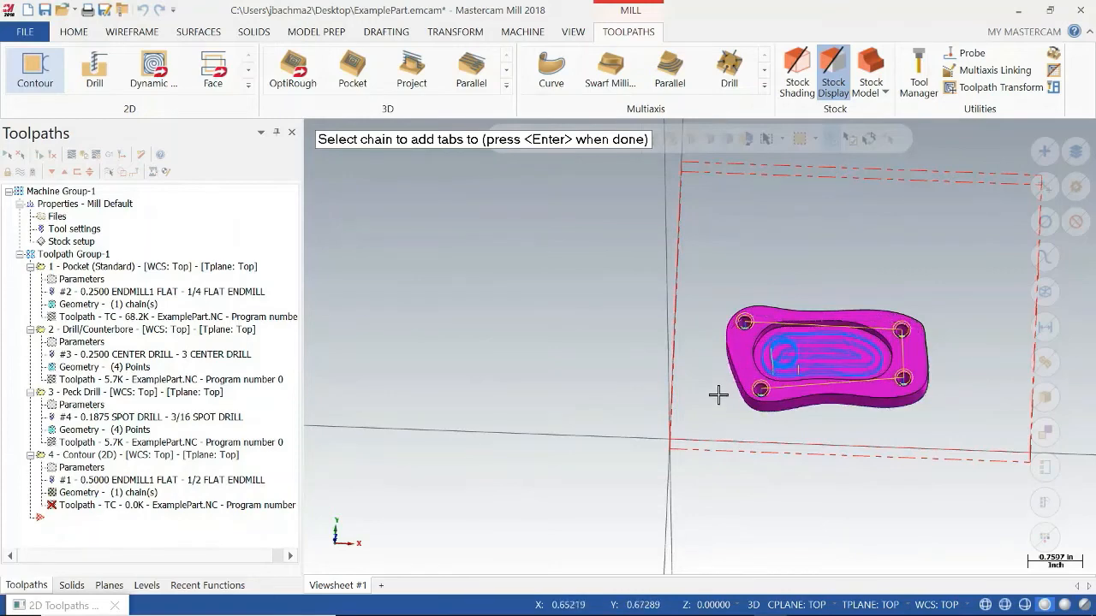
Place a second tab near the middle of the outer contour's opposite long edge and finish positioning.
{"action": "middle_click_drag", "start_coordinate": [724, 399], "coordinate": [775, 329]}
{"action": "left_click", "coordinate": [680, 262]}
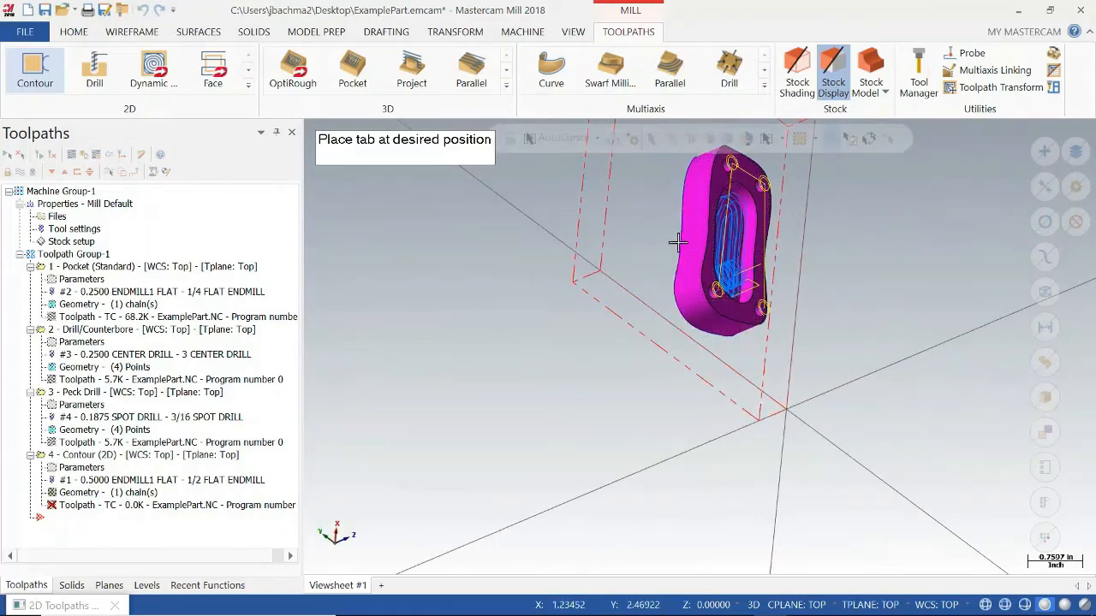
{"action": "left_click", "coordinate": [677, 237]}
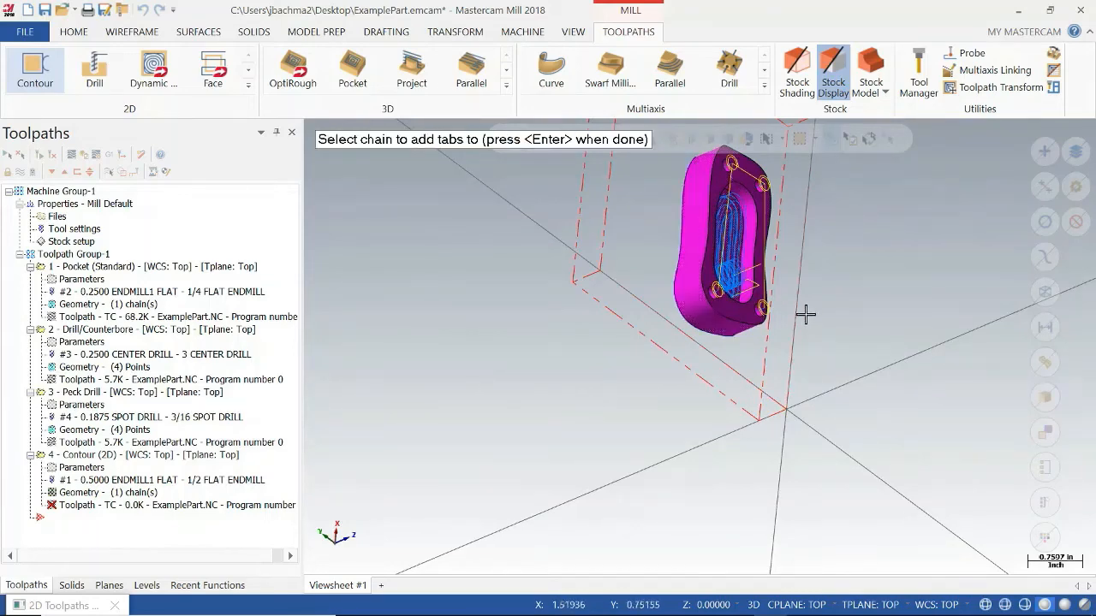
{"action": "middle_click_drag", "start_coordinate": [778, 342], "coordinate": [565, 269]}
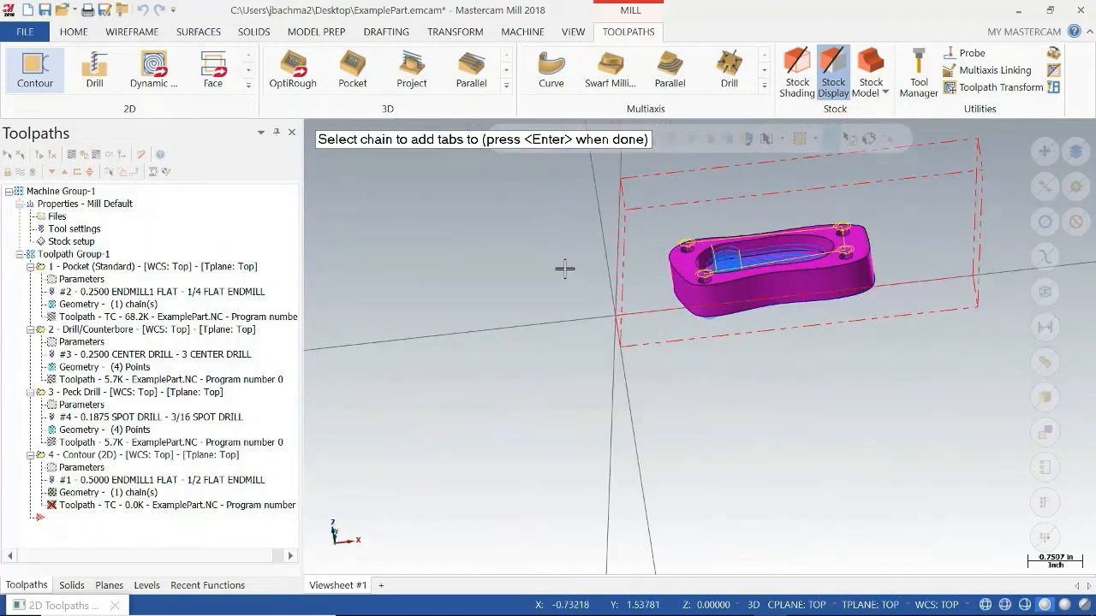
{"action": "scroll", "coordinate": [565, 269], "scroll_direction": "down", "scroll_amount": 1}
{"action": "key", "text": "Return"}
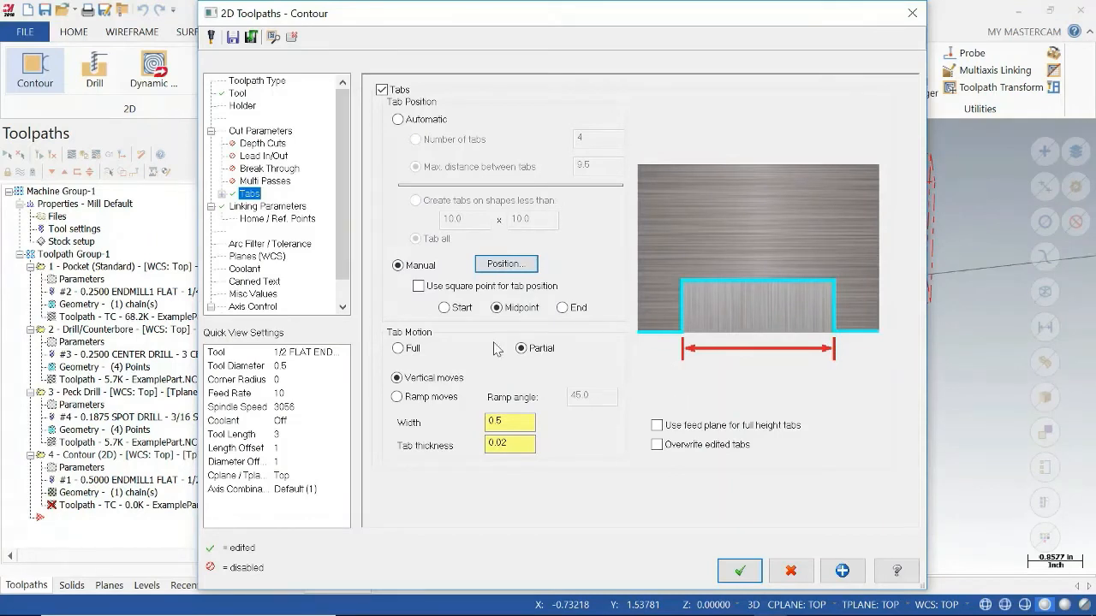
Enable break through with an amount of 0.02 and generate the contour toolpath.
{"action": "left_click", "coordinate": [246, 169]}
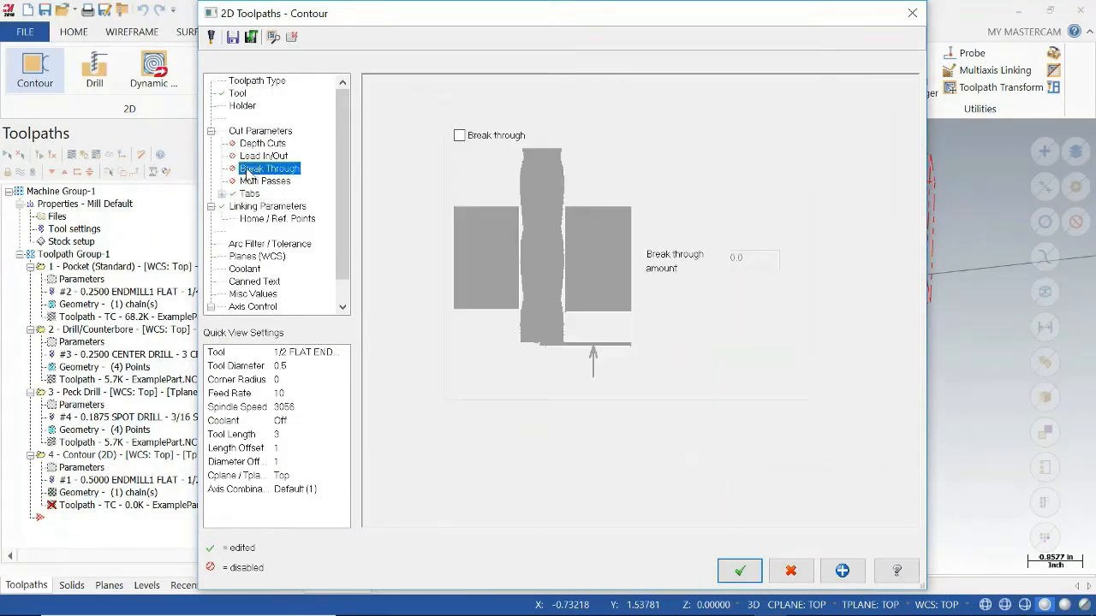
{"action": "left_click", "coordinate": [458, 135]}
{"action": "left_click", "coordinate": [766, 260]}
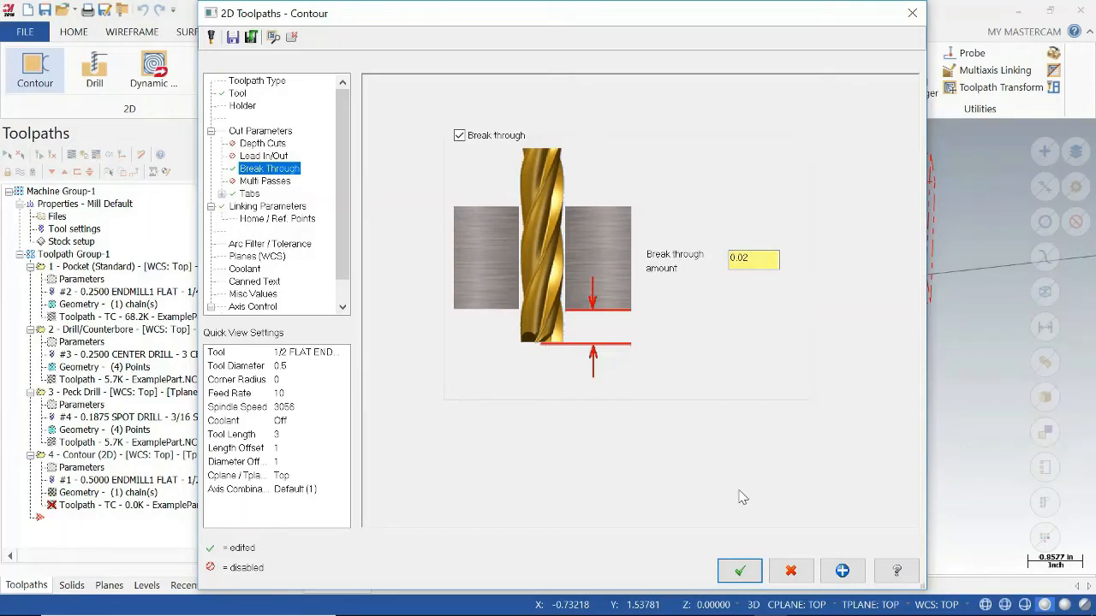
{"action": "left_click", "coordinate": [740, 570]}
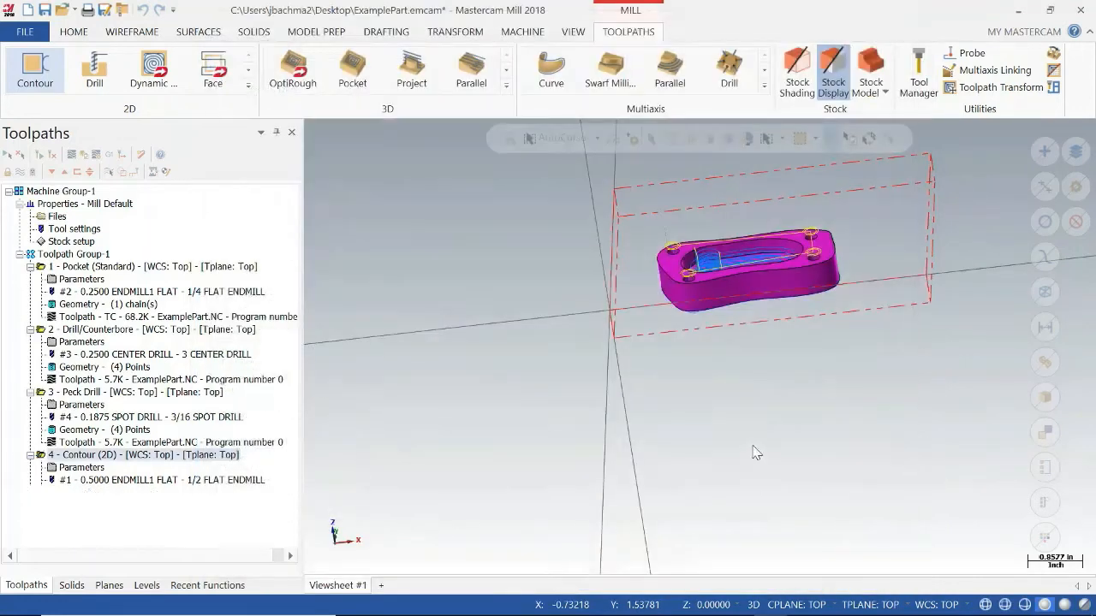
Enable depth cuts with a max rough step of 0.1 on the contour toolpath and regenerate it.
{"action": "middle_click_drag", "start_coordinate": [763, 354], "coordinate": [767, 389]}
{"action": "left_click", "coordinate": [89, 467]}
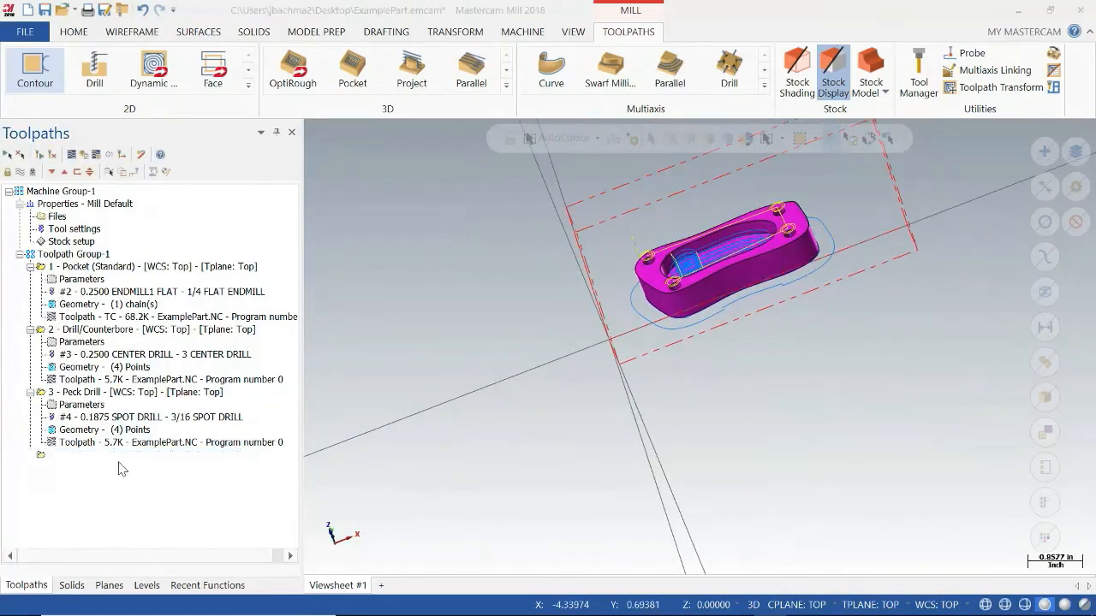
{"action": "left_click", "coordinate": [255, 132]}
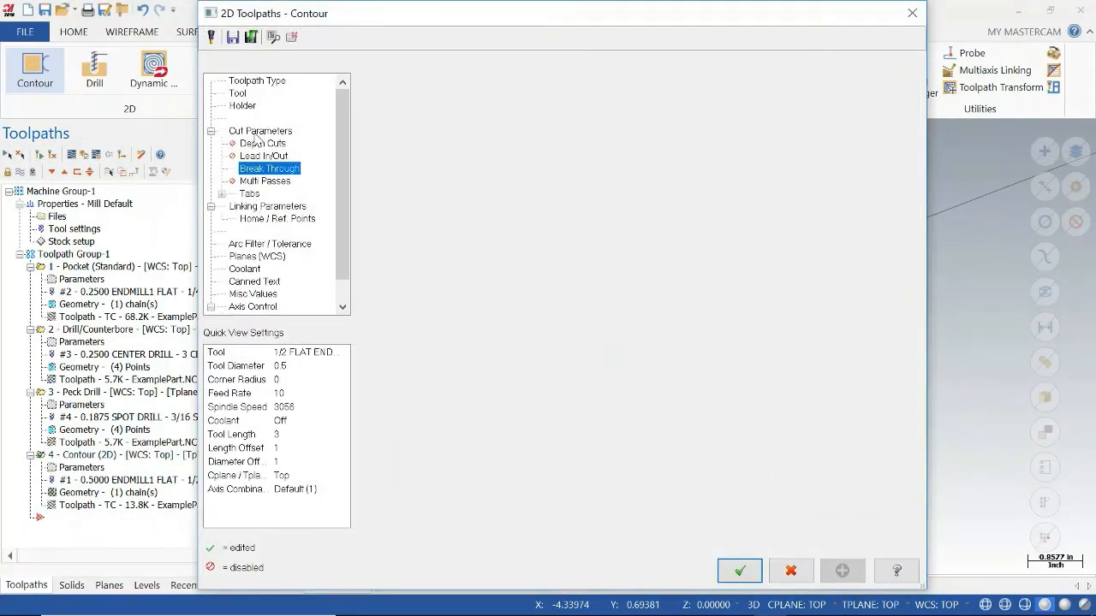
{"action": "left_click", "coordinate": [273, 144]}
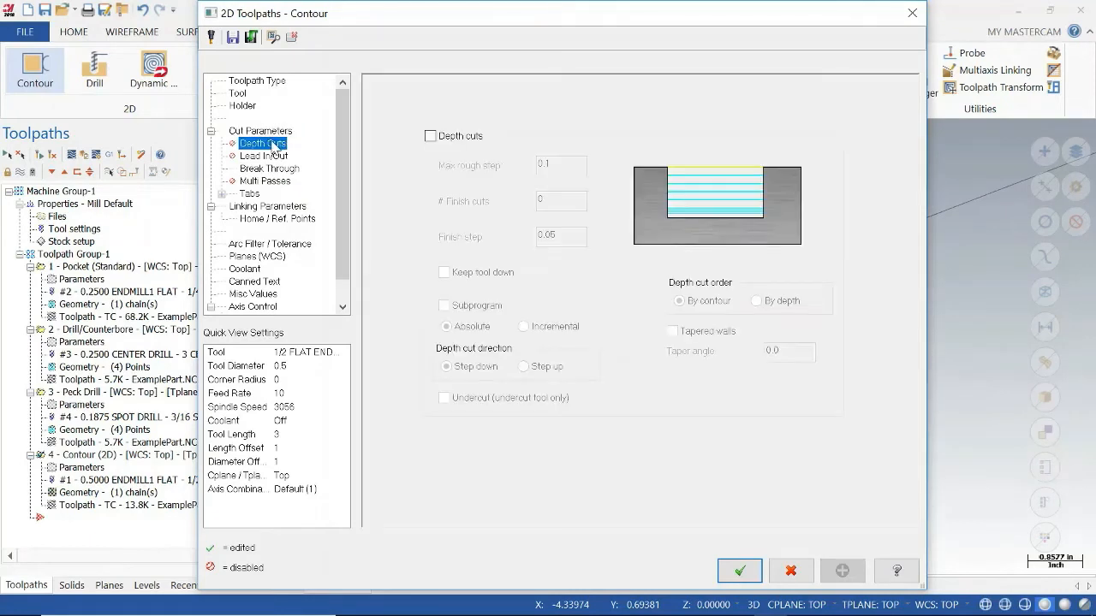
{"action": "left_click", "coordinate": [429, 137]}
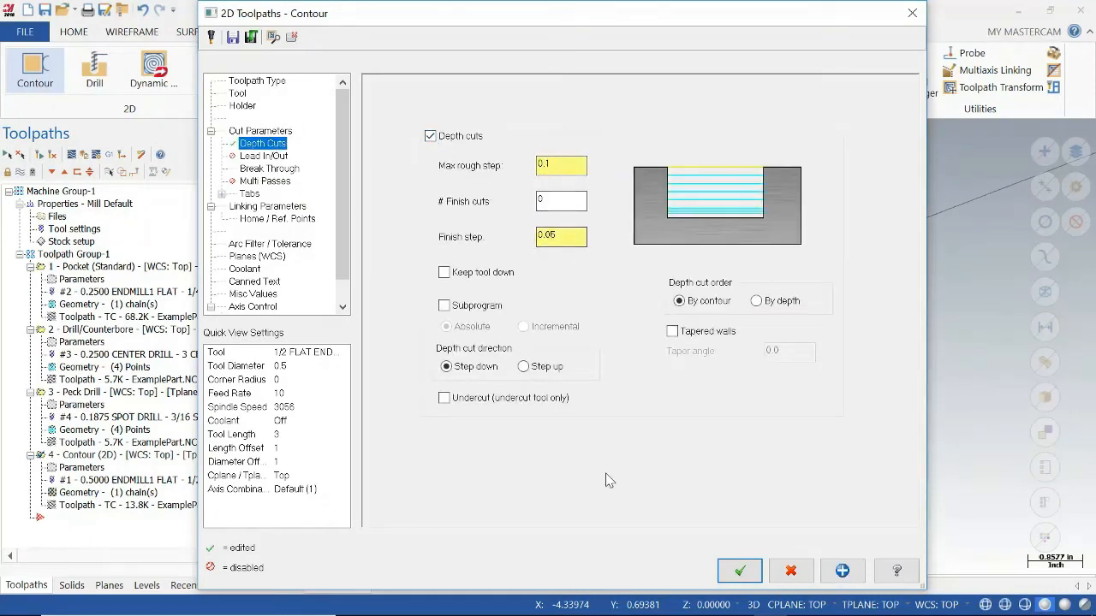
{"action": "left_click", "coordinate": [739, 572]}
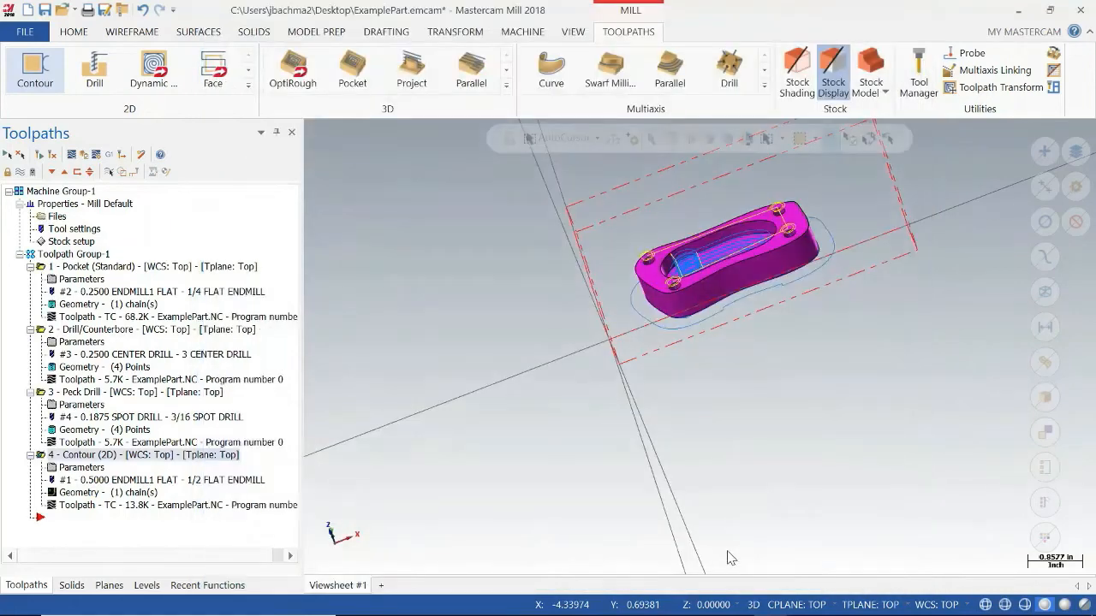
{"action": "left_click", "coordinate": [90, 172]}
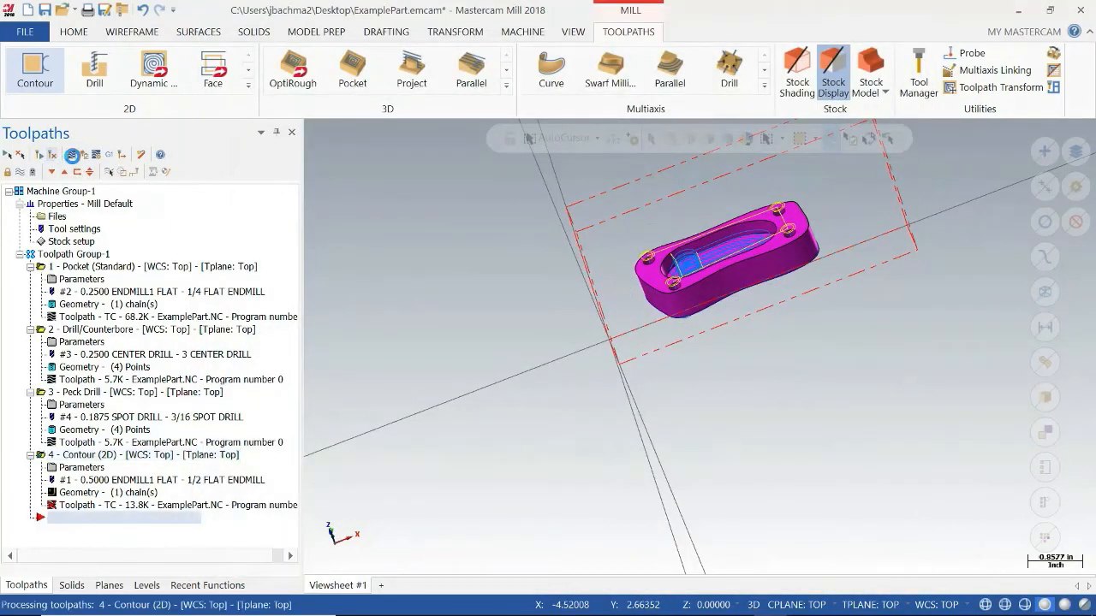
{"action": "middle_click_drag", "start_coordinate": [873, 391], "coordinate": [759, 328]}
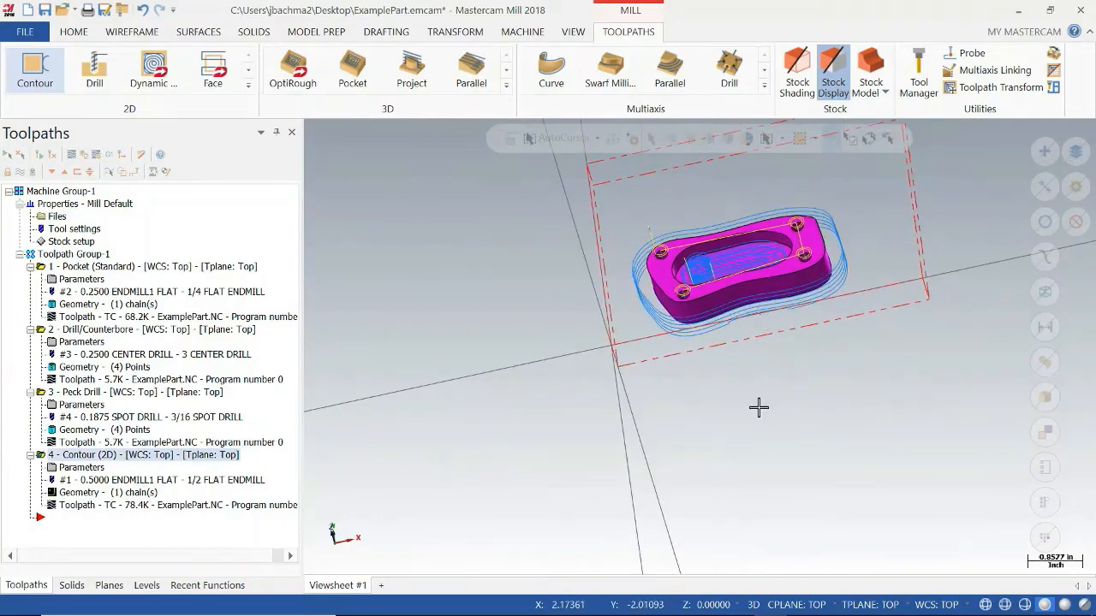
{"action": "middle_click_drag", "start_coordinate": [761, 403], "coordinate": [304, 334]}
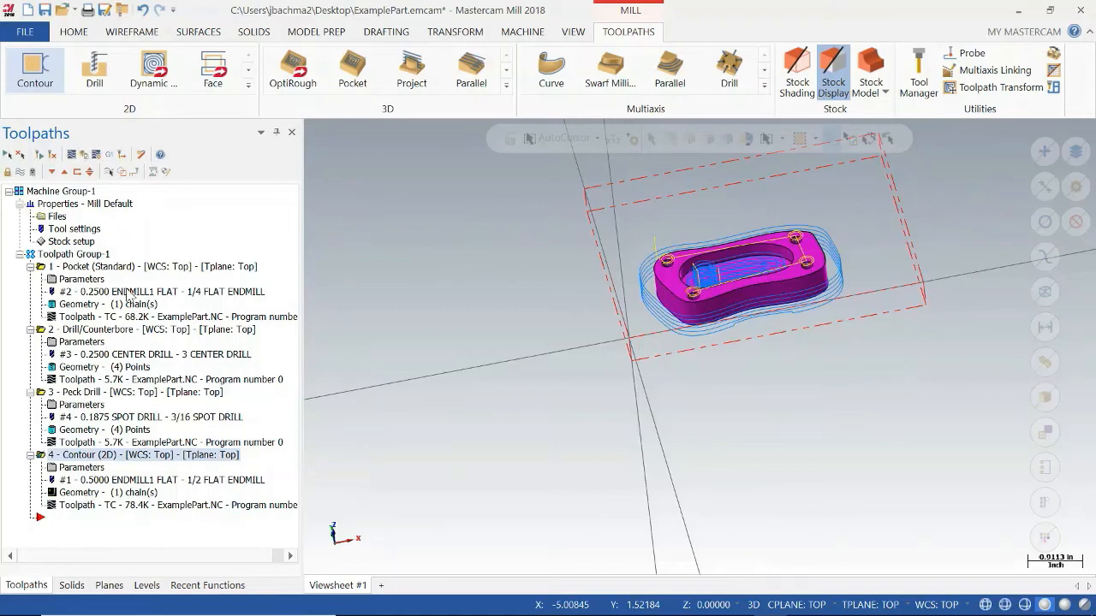
Try to renumber the operations' tools, starting at 1 with an increment of 1.
{"action": "right_click", "coordinate": [149, 272]}
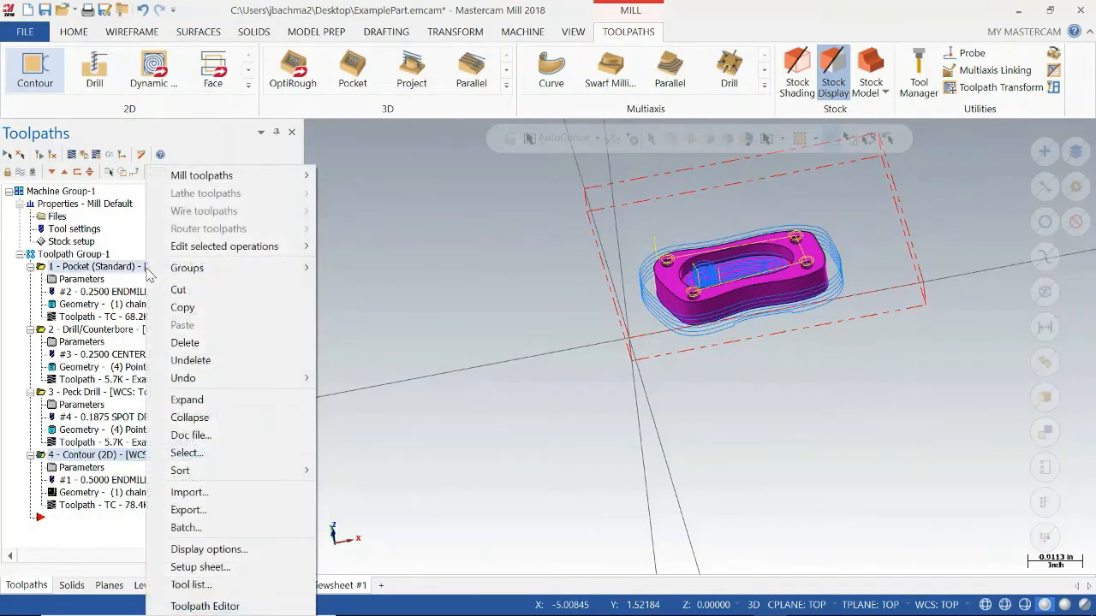
{"action": "mouse_move", "coordinate": [211, 272]}
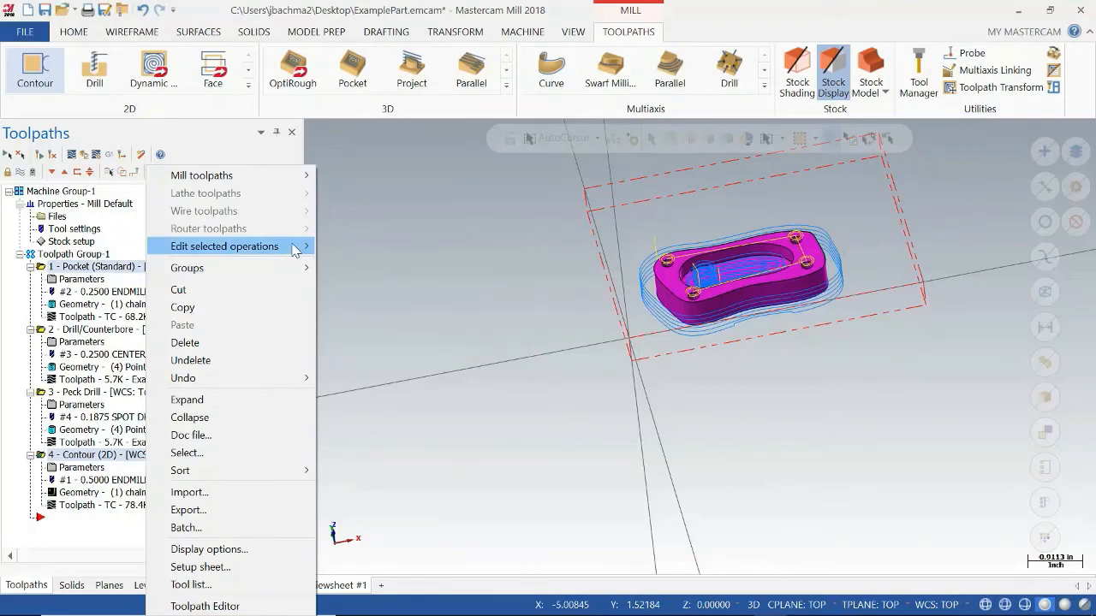
{"action": "mouse_move", "coordinate": [291, 247]}
{"action": "left_click", "coordinate": [411, 322]}
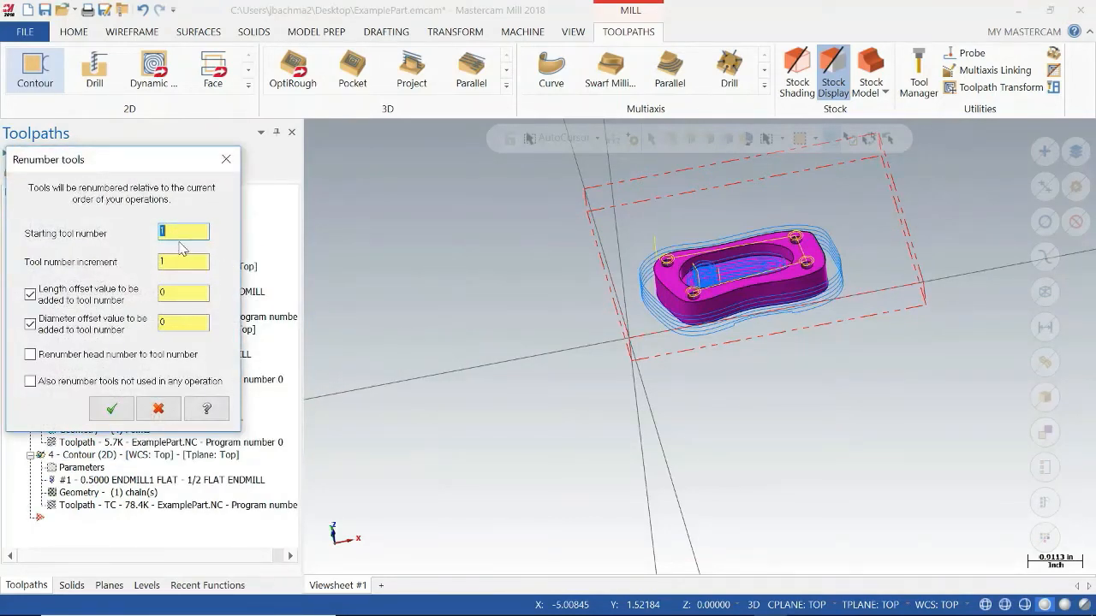
{"action": "left_click", "coordinate": [113, 410]}
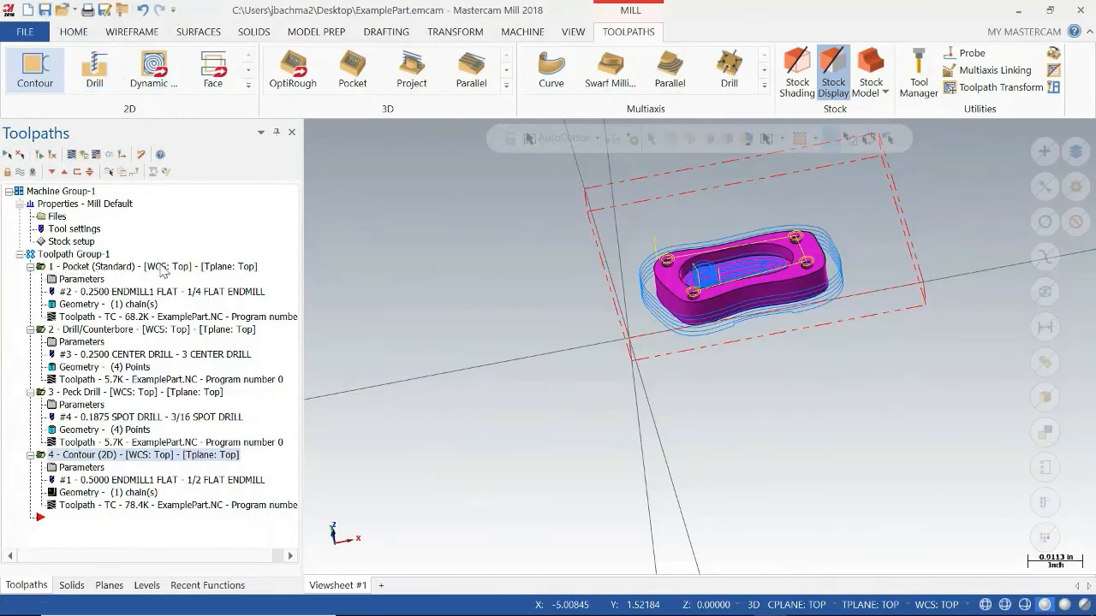
Renumber the tools in operation order, from tool number 1 in increments of 1, keeping length and diameter offset additions at 0.
{"action": "right_click", "coordinate": [162, 270]}
{"action": "mouse_move", "coordinate": [287, 249]}
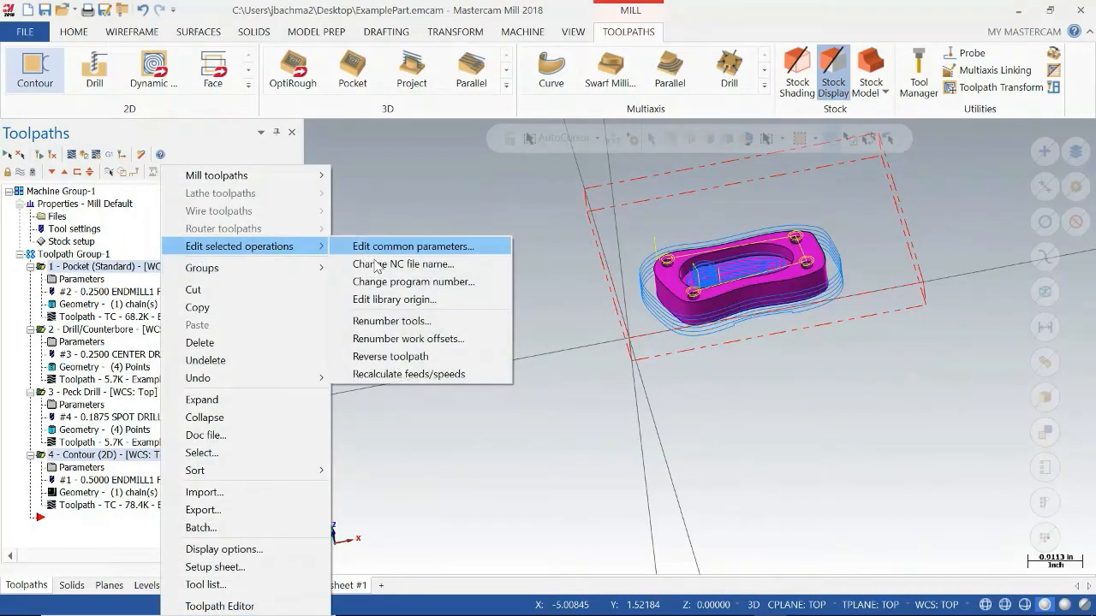
{"action": "left_click", "coordinate": [381, 322]}
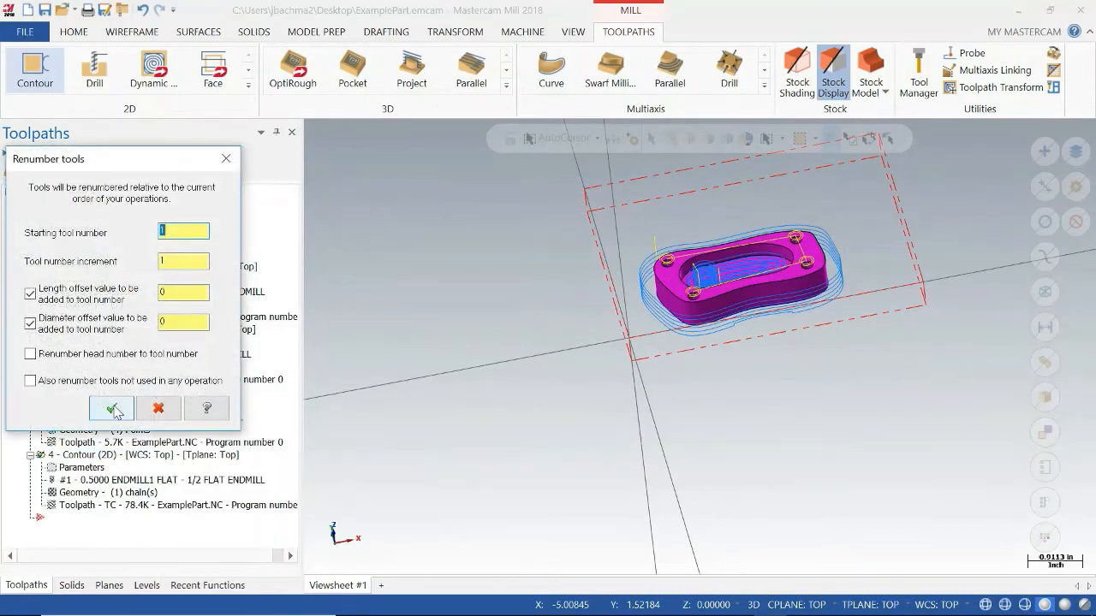
{"action": "left_click", "coordinate": [115, 410]}
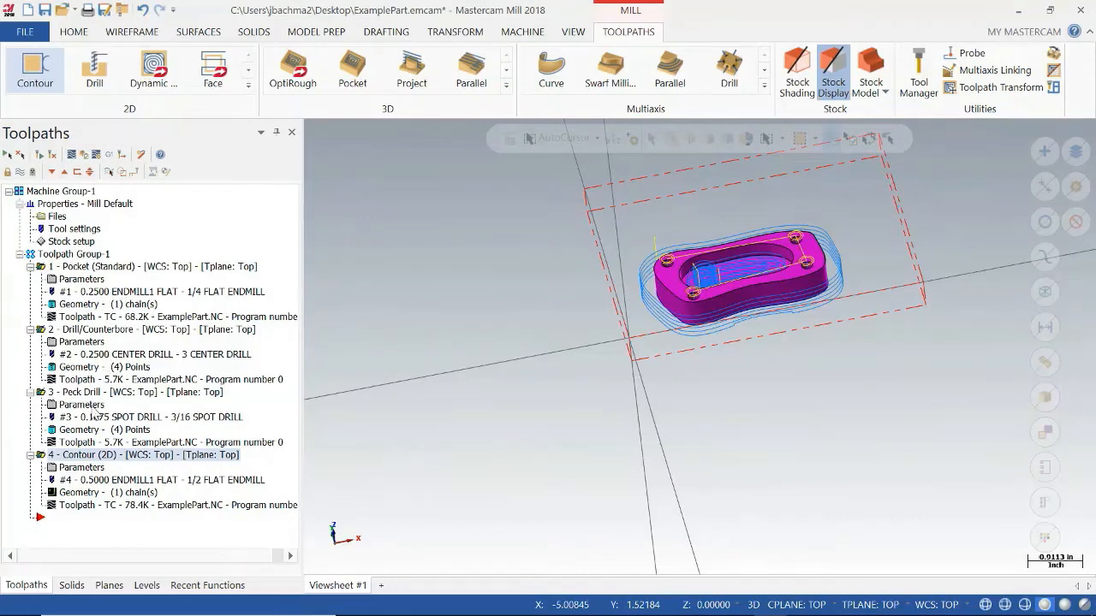
Verify the operations in the simulator and run the pocket operation through on the stock.
{"action": "left_click", "coordinate": [85, 156]}
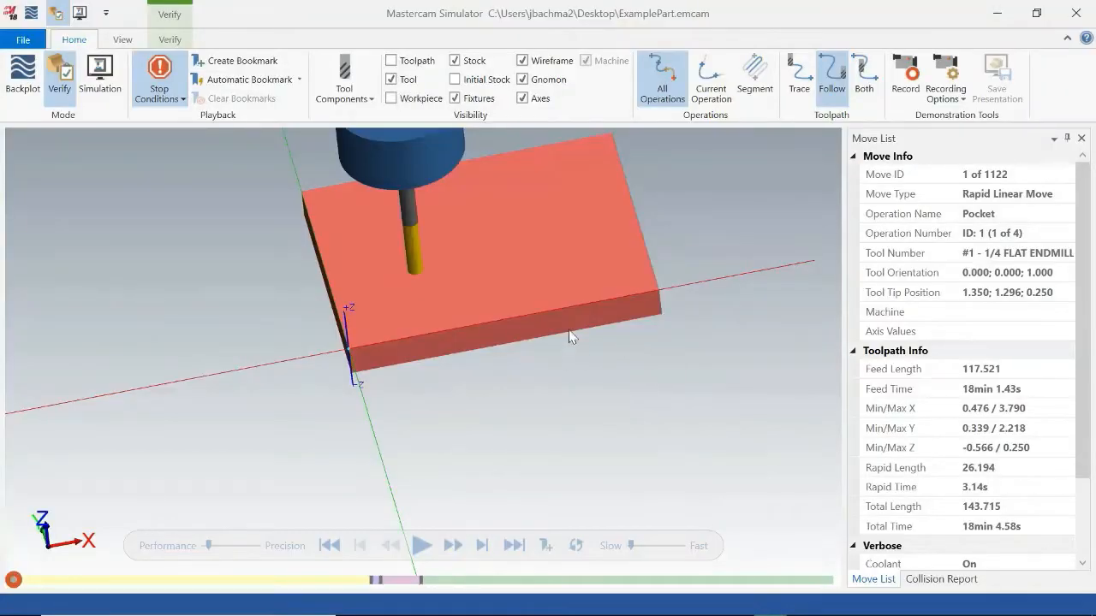
{"action": "middle_click_drag", "start_coordinate": [578, 292], "coordinate": [571, 330]}
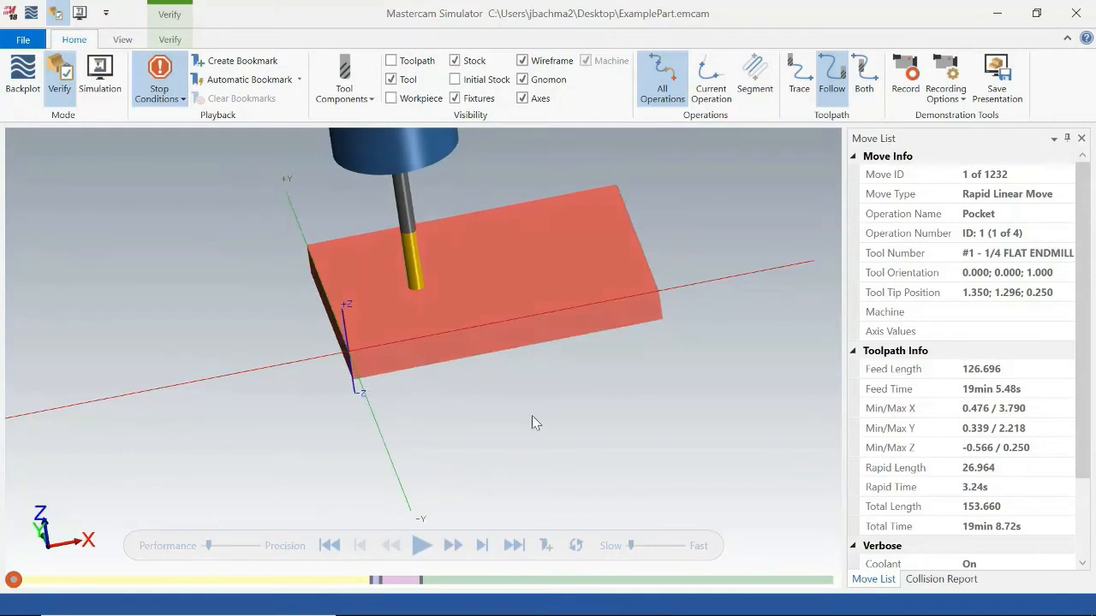
{"action": "left_click", "coordinate": [420, 545]}
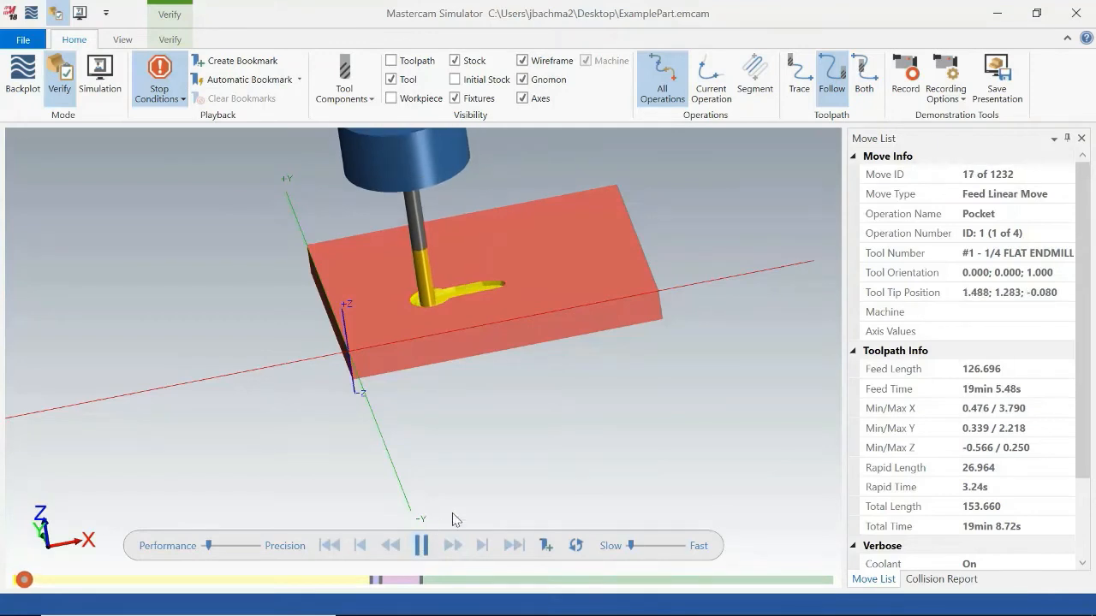
{"action": "middle_click_drag", "start_coordinate": [494, 432], "coordinate": [505, 428]}
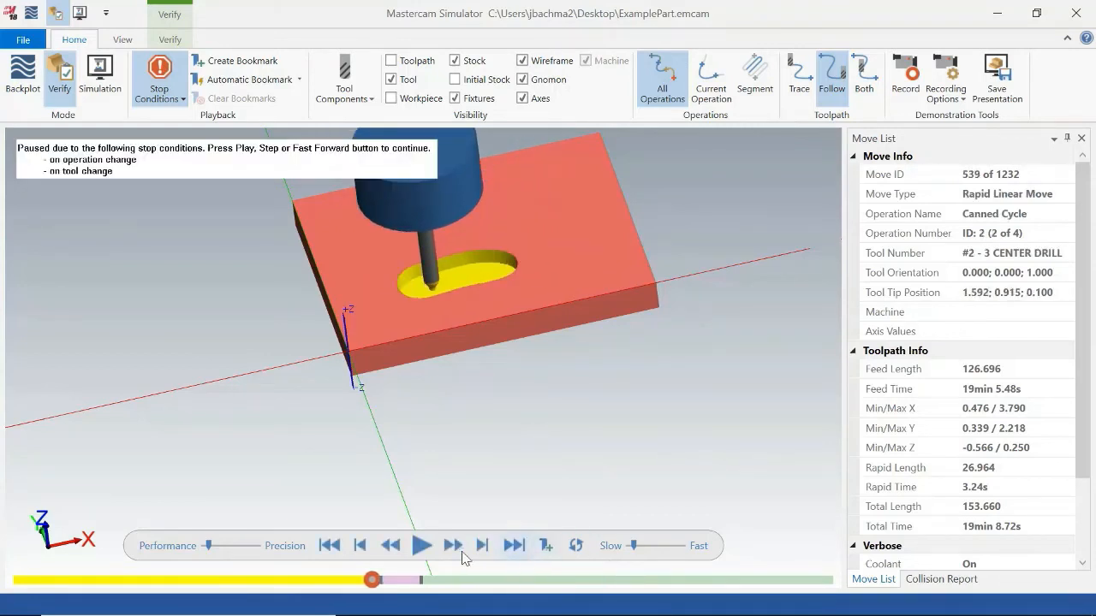
Continue the verification through the center drill and peck drill operations.
{"action": "mouse_move", "coordinate": [536, 427]}
{"action": "middle_mouse_down"}
{"action": "mouse_move", "coordinate": [539, 396]}
{"action": "mouse_move", "coordinate": [551, 399]}
{"action": "mouse_move", "coordinate": [538, 417]}
{"action": "middle_mouse_up"}
{"action": "left_click", "coordinate": [421, 546]}
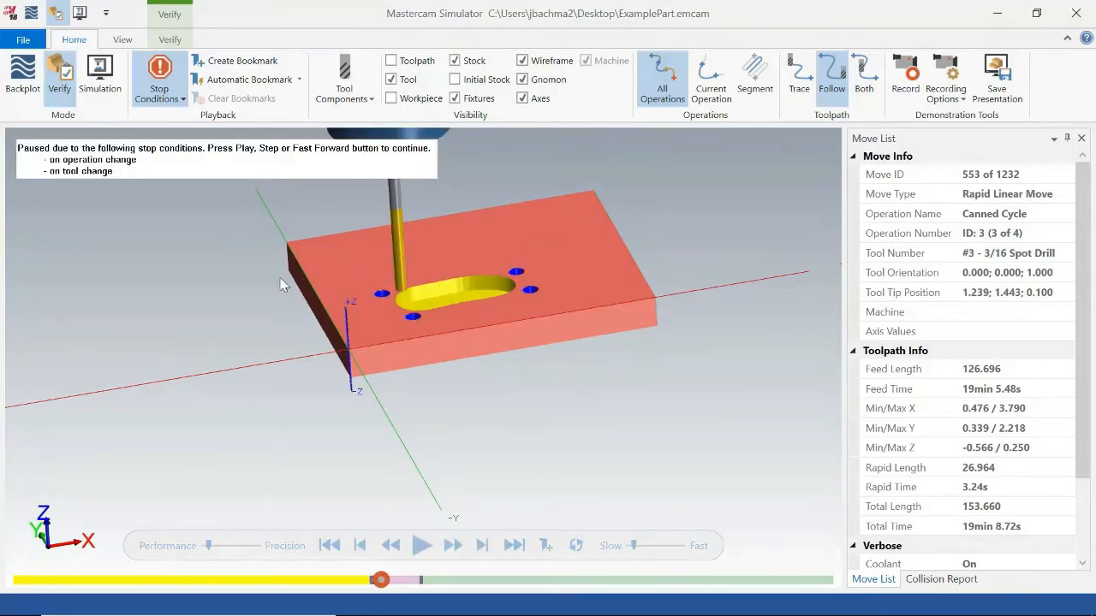
{"action": "left_click", "coordinate": [422, 546]}
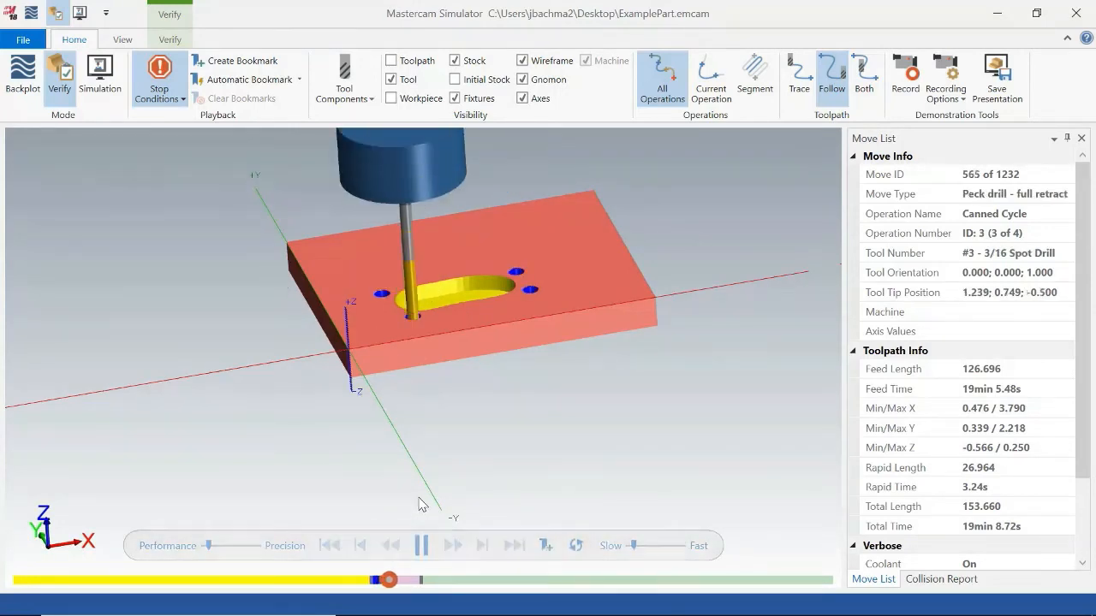
{"action": "mouse_move", "coordinate": [469, 489]}
{"action": "middle_mouse_down"}
{"action": "mouse_move", "coordinate": [477, 470]}
{"action": "mouse_move", "coordinate": [491, 477]}
{"action": "mouse_move", "coordinate": [482, 468]}
{"action": "mouse_move", "coordinate": [469, 497]}
{"action": "middle_mouse_up"}
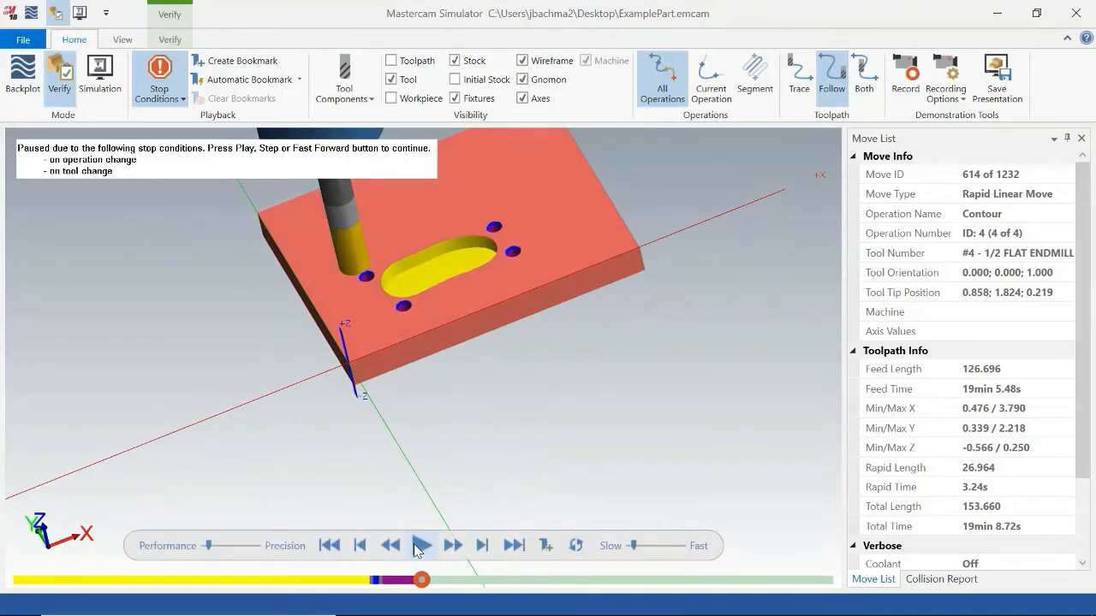
Simulate the contour operation, examine the cut part and its tabs from several angles, and close the simulator.
{"action": "left_click", "coordinate": [421, 546]}
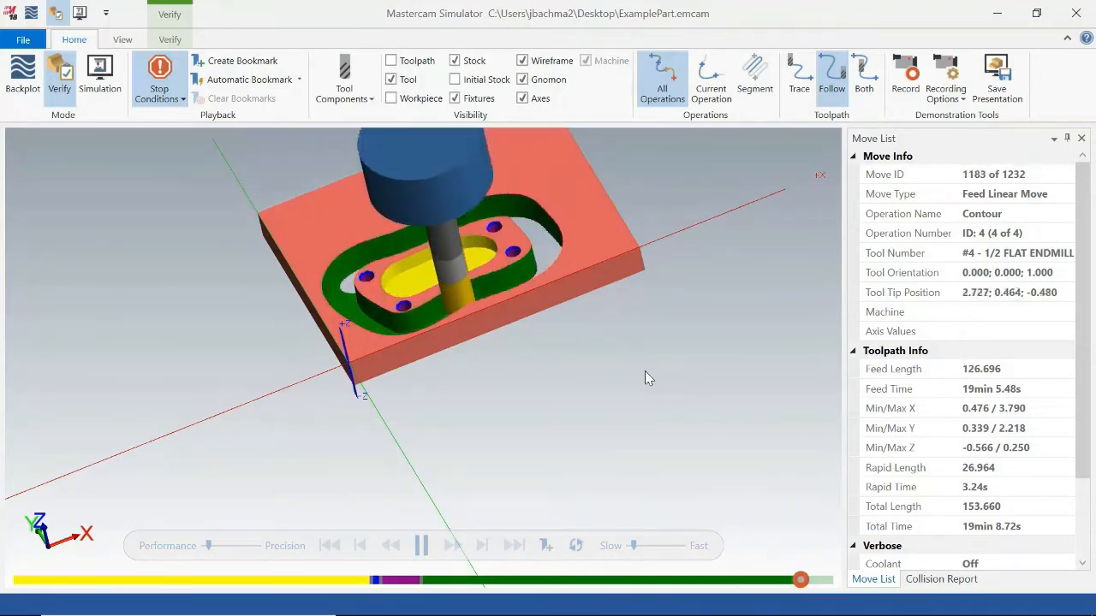
{"action": "middle_click_drag", "start_coordinate": [646, 371], "coordinate": [625, 402]}
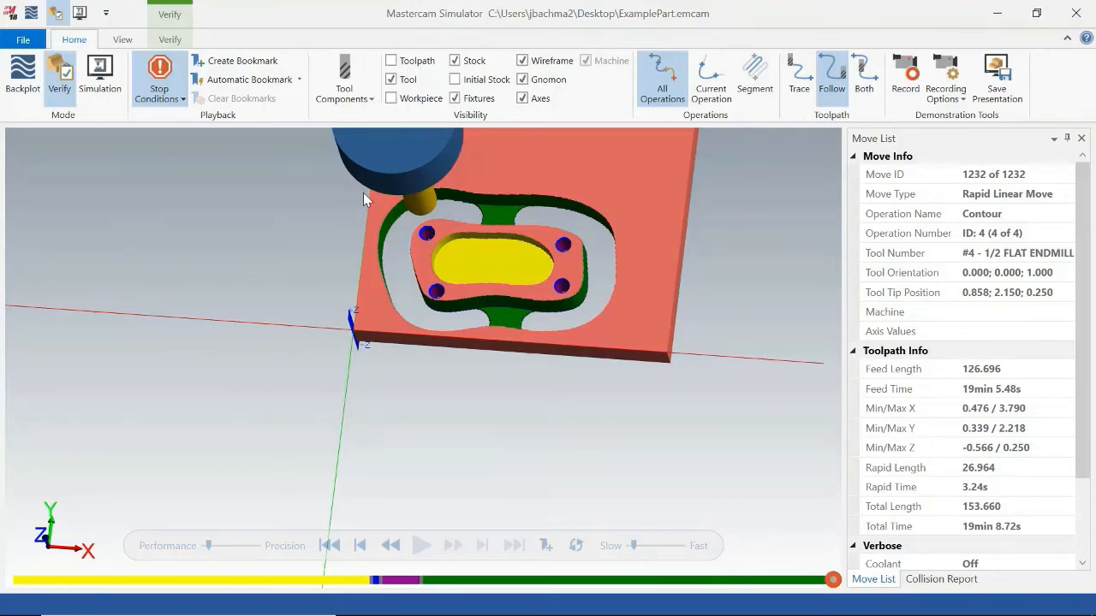
{"action": "left_click_drag", "start_coordinate": [515, 373], "coordinate": [521, 408]}
{"action": "left_click_drag", "start_coordinate": [530, 277], "coordinate": [531, 299]}
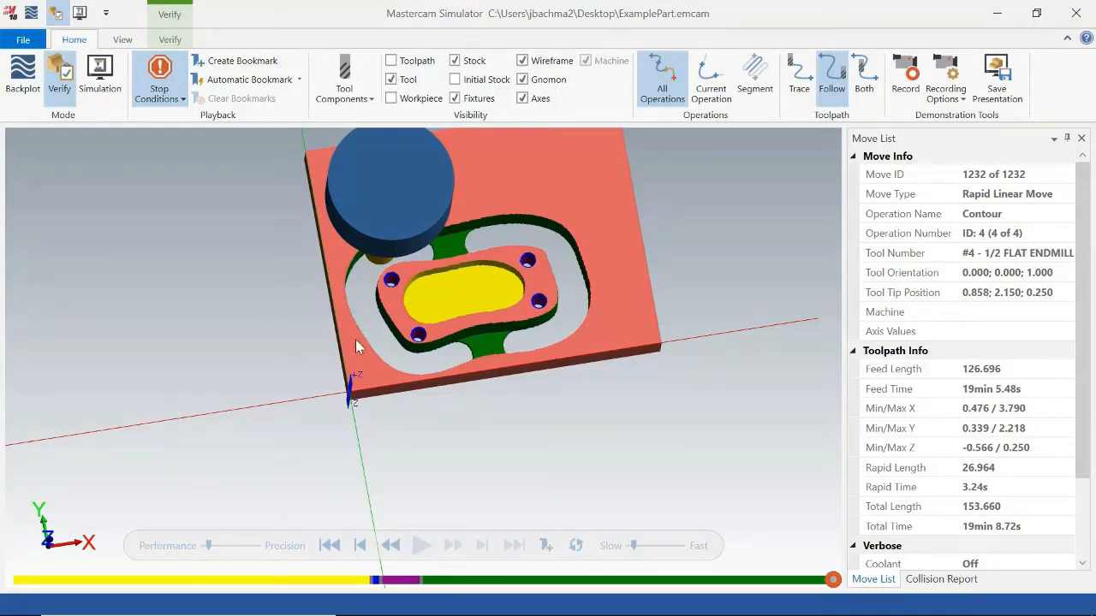
{"action": "left_click_drag", "start_coordinate": [539, 280], "coordinate": [535, 336]}
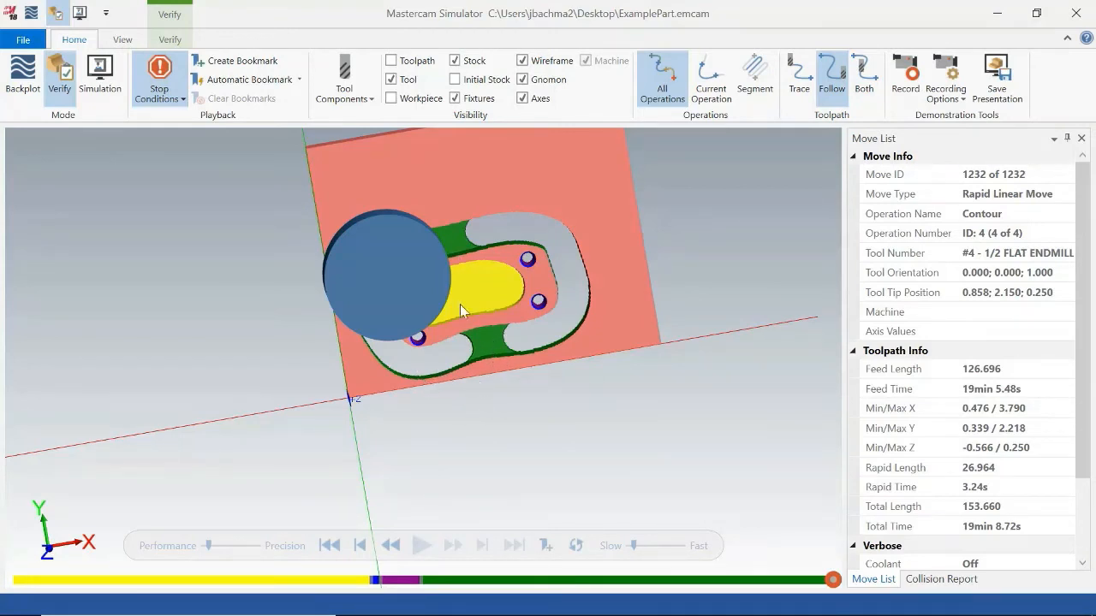
{"action": "left_click_drag", "start_coordinate": [501, 370], "coordinate": [469, 318]}
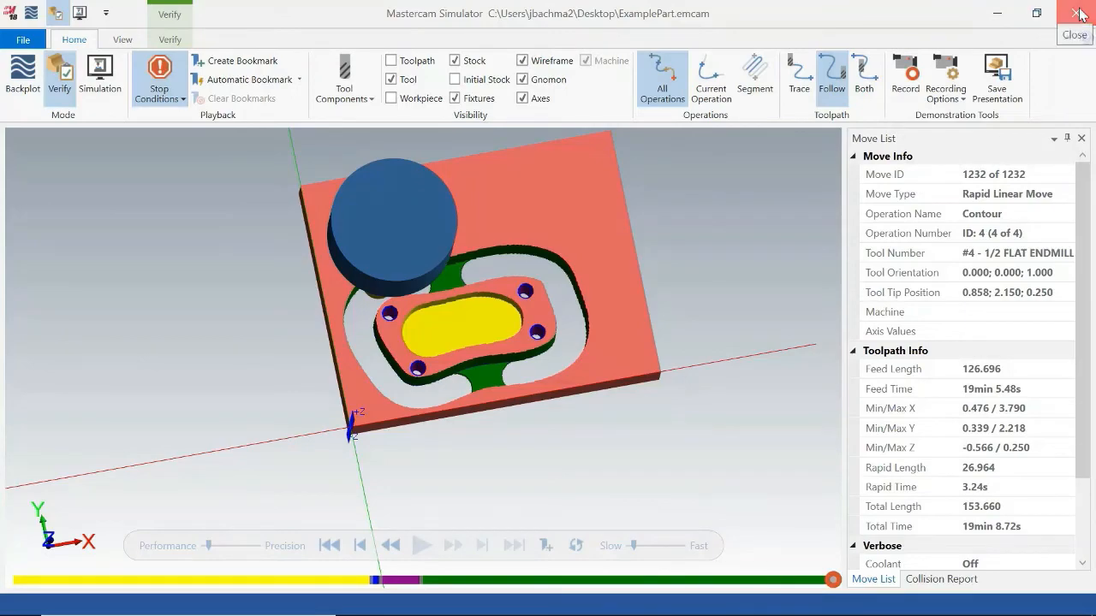
{"action": "left_click", "coordinate": [1077, 13]}
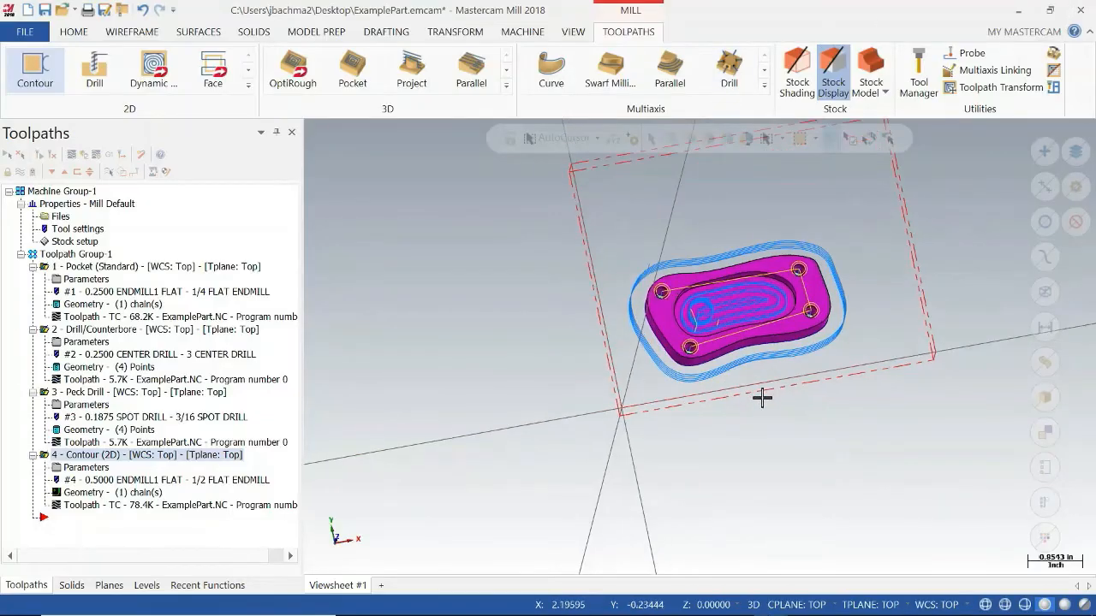
{"action": "middle_click_drag", "start_coordinate": [873, 411], "coordinate": [856, 384]}
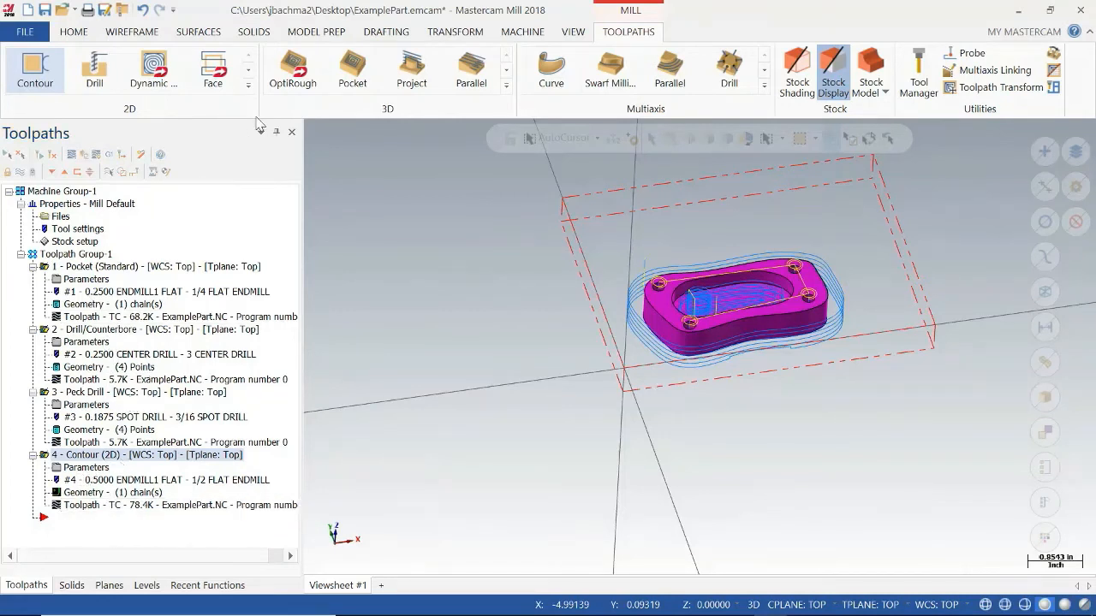
{"action": "left_click", "coordinate": [248, 85]}
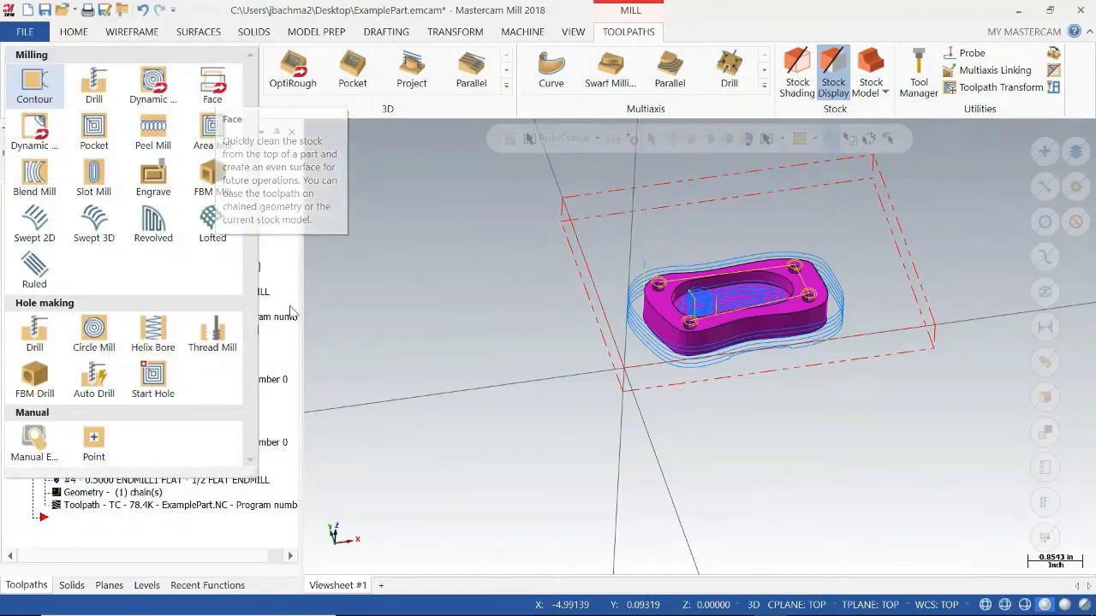
{"action": "left_click", "coordinate": [294, 354]}
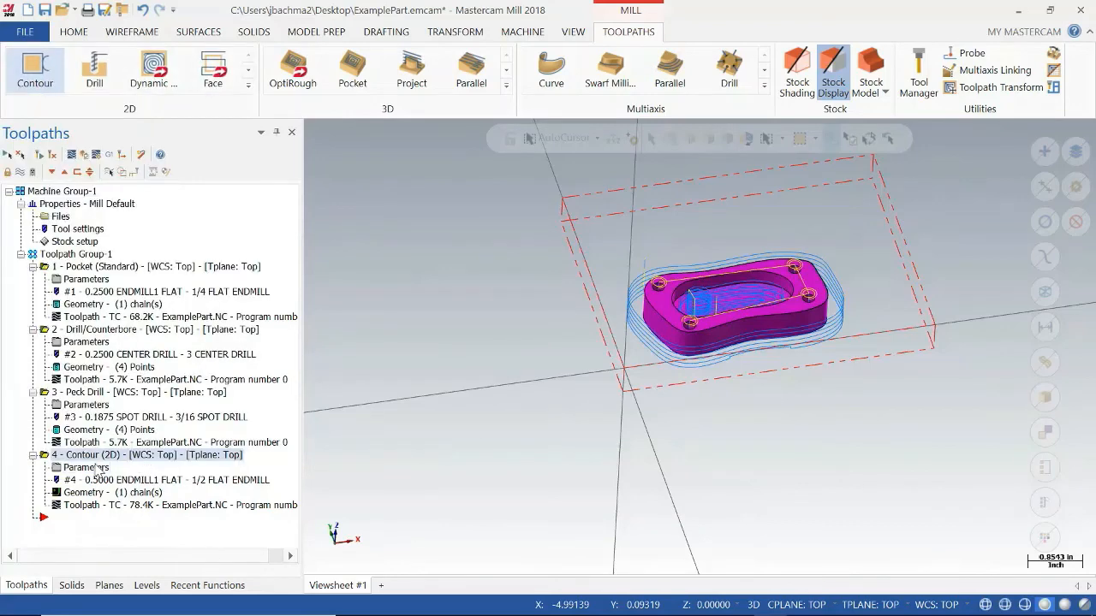
Enable multi passes on the contour toolpath with 3 rough passes at 0.25 spacing, and regenerate it.
{"action": "left_click", "coordinate": [98, 470]}
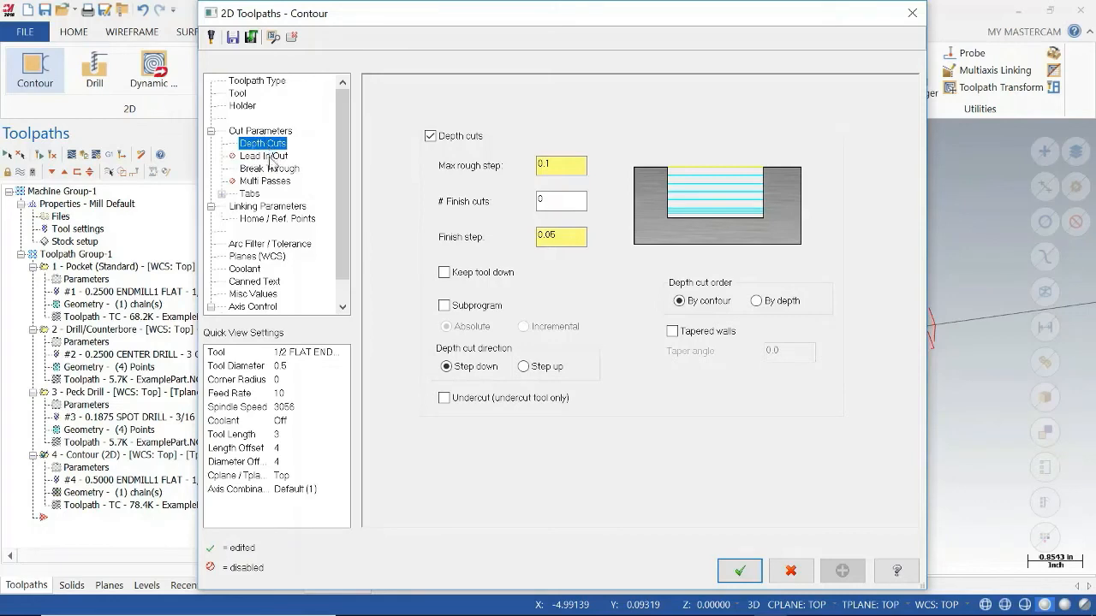
{"action": "left_click", "coordinate": [269, 181]}
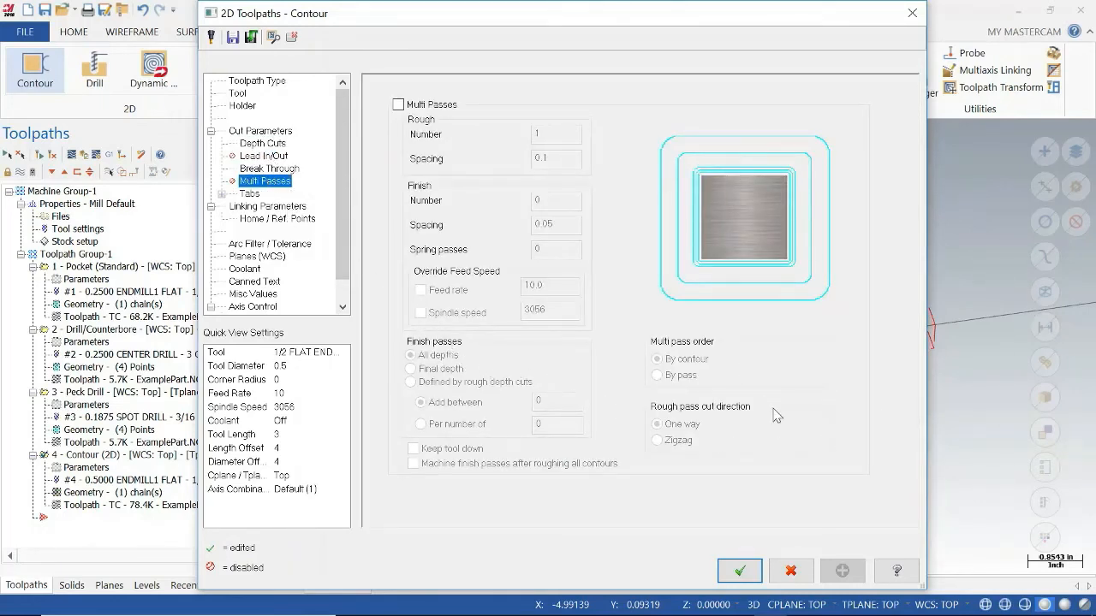
{"action": "left_click", "coordinate": [399, 104]}
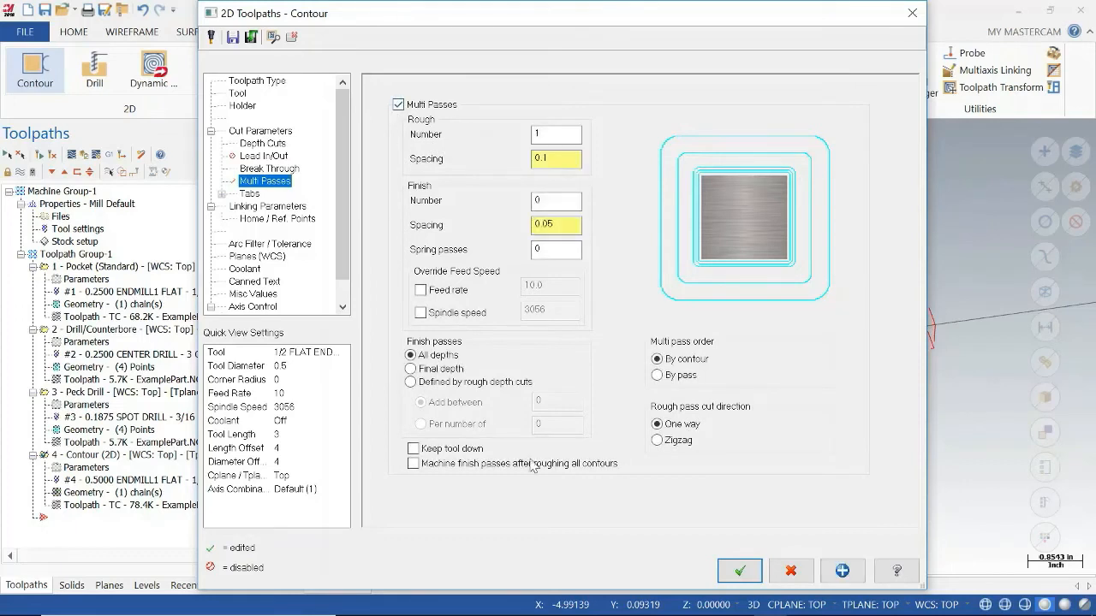
{"action": "double_click", "coordinate": [557, 139]}
{"action": "type", "text": "3"}
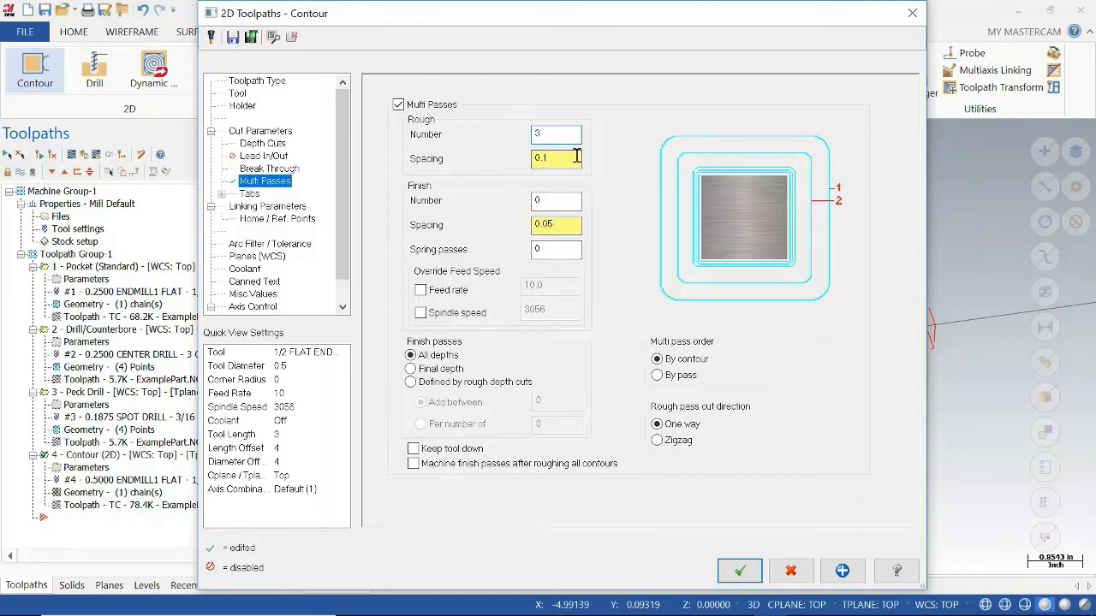
{"action": "double_click", "coordinate": [564, 159]}
{"action": "type", "text": "0.25"}
{"action": "left_click", "coordinate": [553, 133]}
{"action": "left_click", "coordinate": [739, 571]}
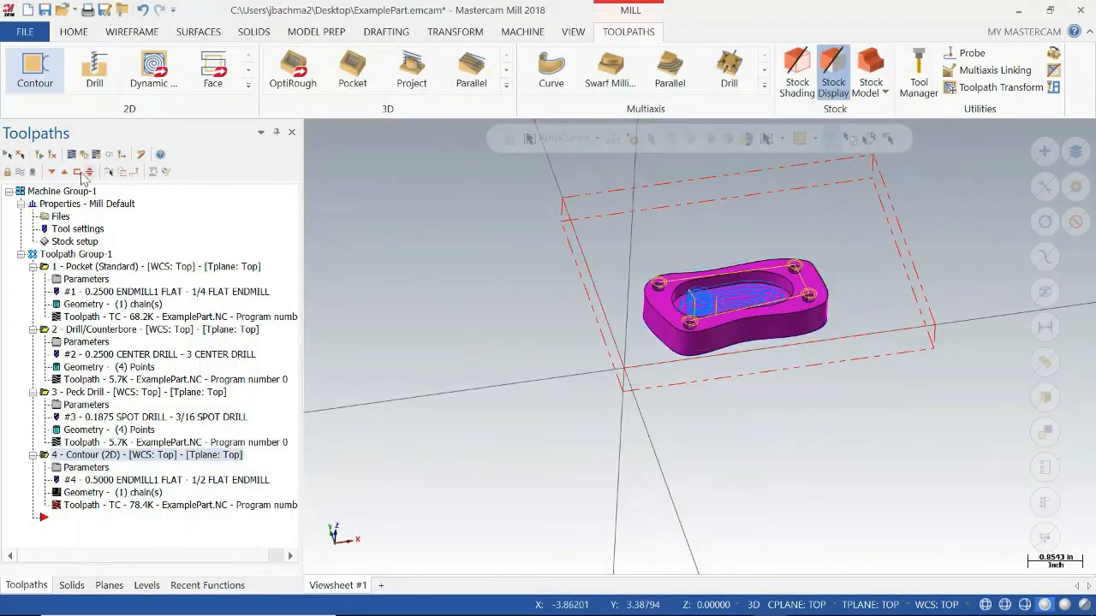
{"action": "left_click", "coordinate": [53, 157]}
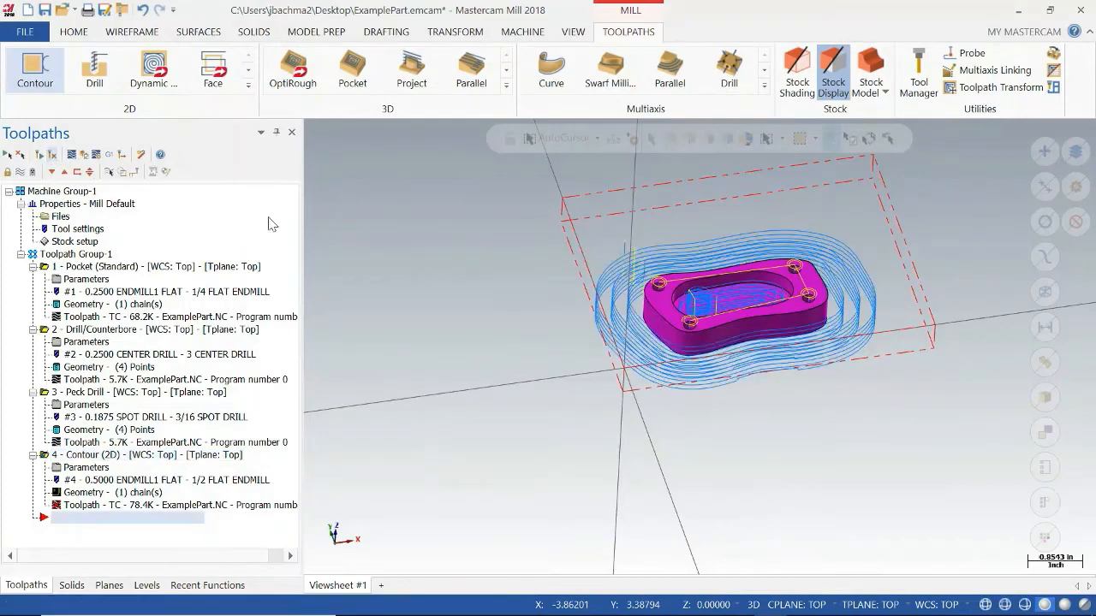
Backplot the contour operation and examine its cycle time and path length information.
{"action": "middle_click_drag", "start_coordinate": [609, 297], "coordinate": [652, 341]}
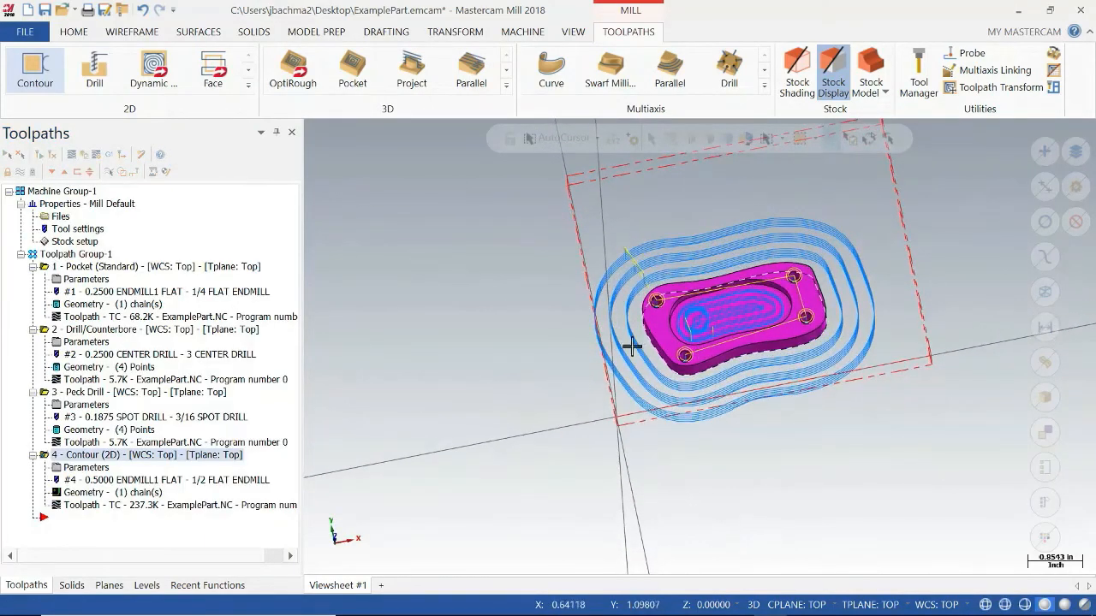
{"action": "middle_click_drag", "start_coordinate": [688, 408], "coordinate": [739, 343]}
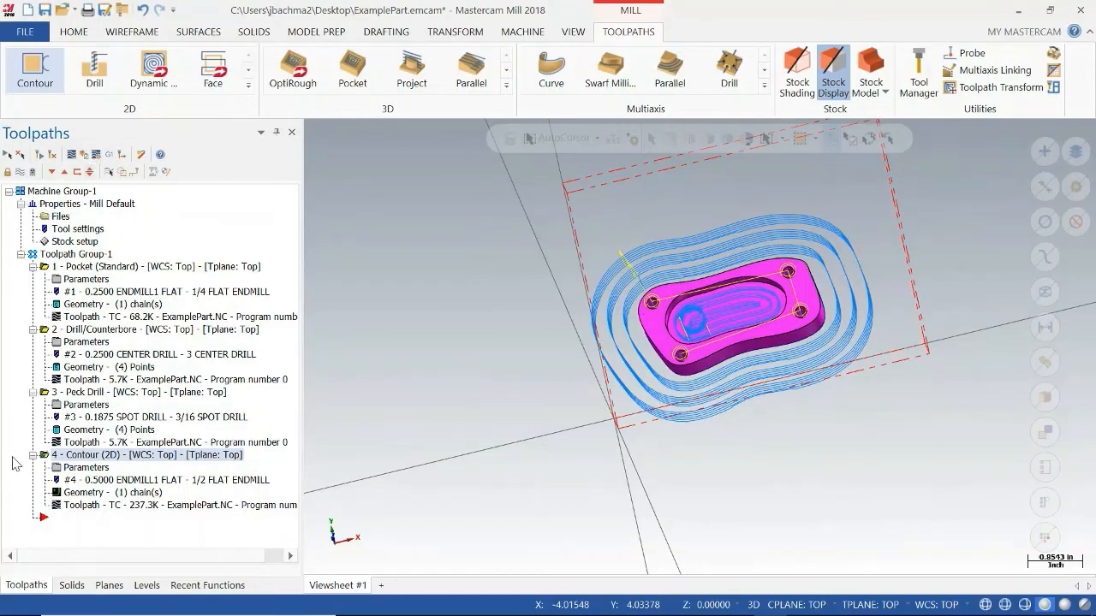
{"action": "left_click", "coordinate": [73, 155]}
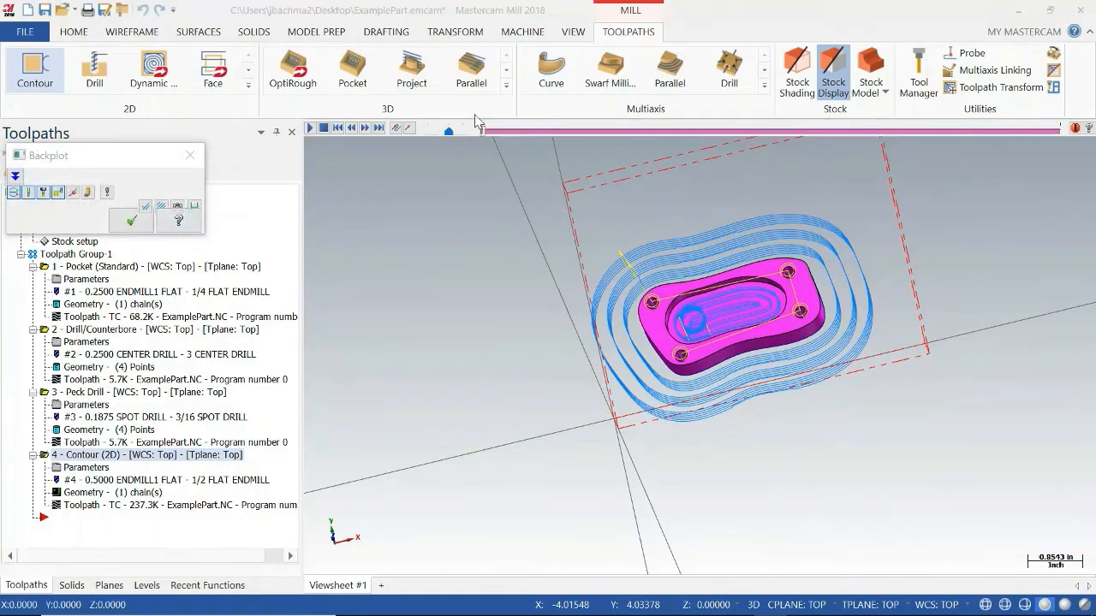
{"action": "left_click", "coordinate": [449, 132]}
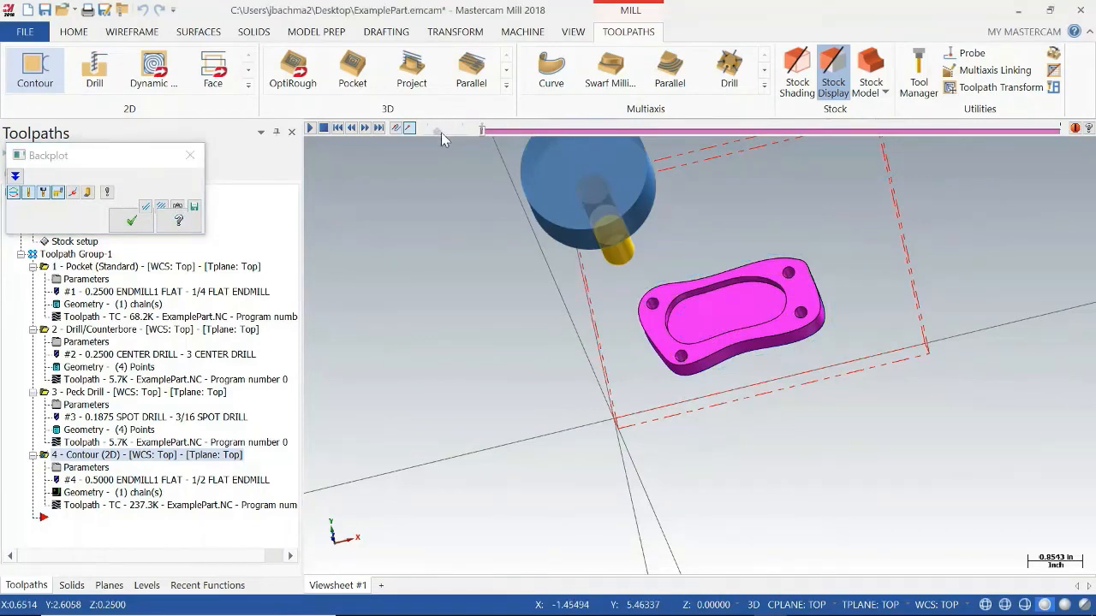
{"action": "left_click", "coordinate": [15, 177]}
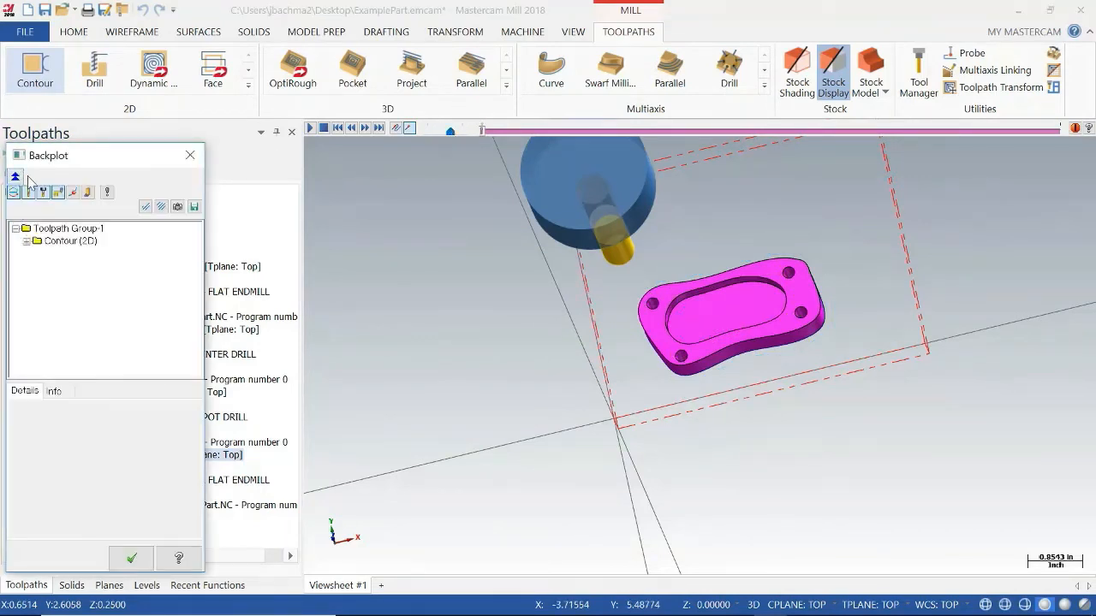
{"action": "left_click", "coordinate": [54, 392]}
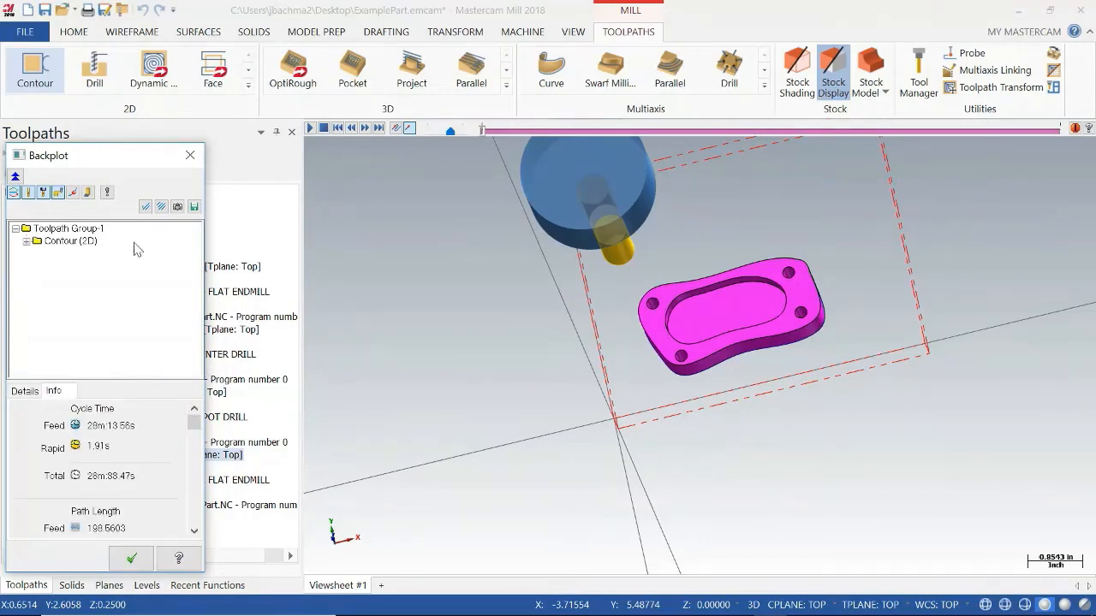
Play the contour backplot through to the end while viewing the passes from several angles, and close it.
{"action": "left_click", "coordinate": [310, 128]}
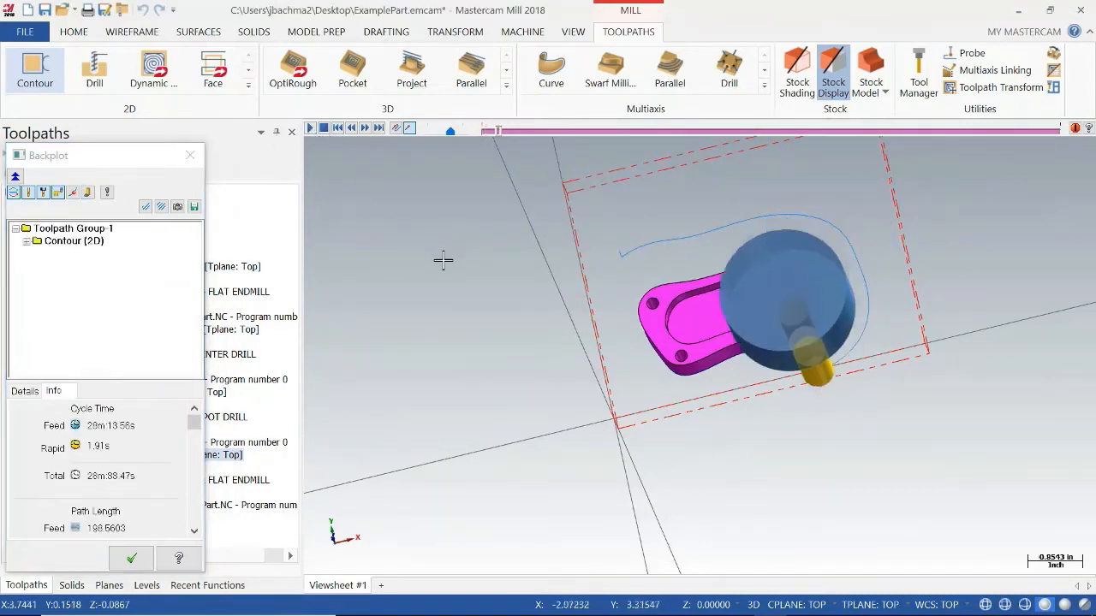
{"action": "middle_click_drag", "start_coordinate": [443, 260], "coordinate": [665, 306]}
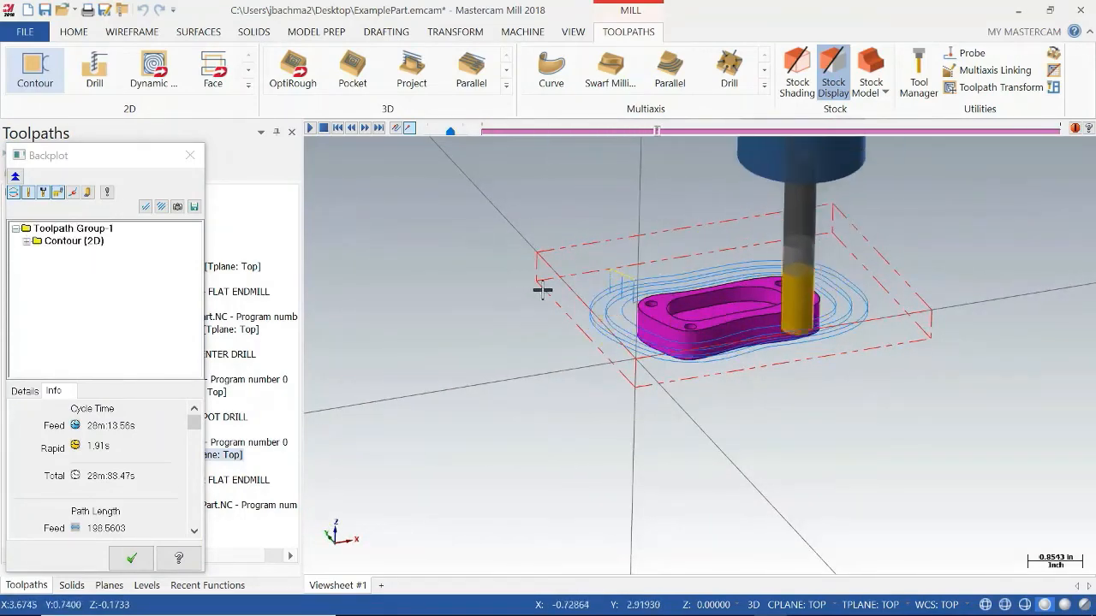
{"action": "middle_click_drag", "start_coordinate": [570, 275], "coordinate": [562, 318]}
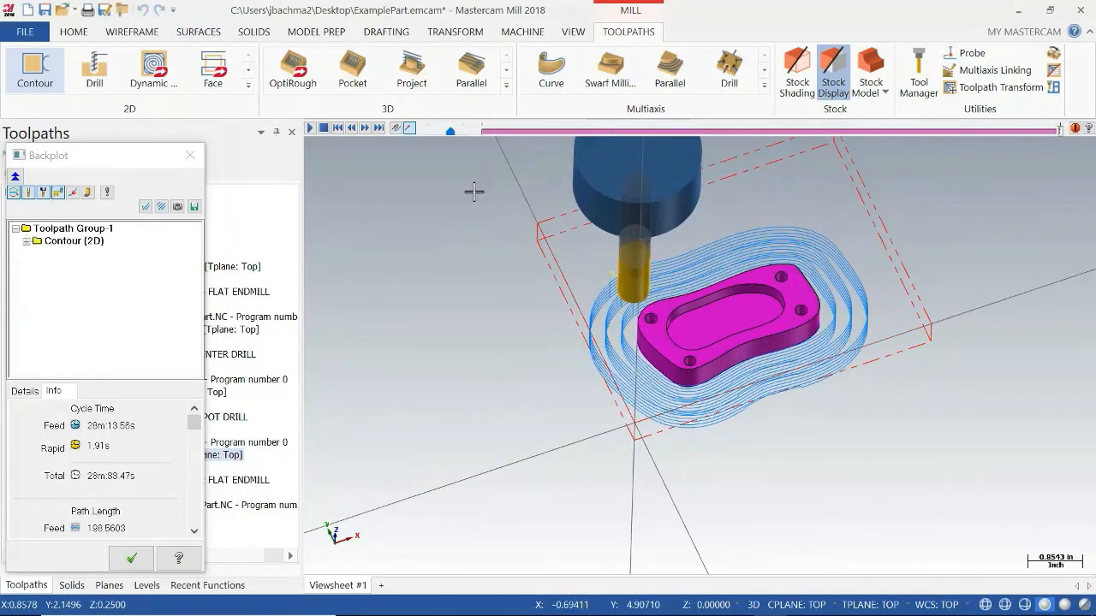
{"action": "left_click", "coordinate": [190, 155]}
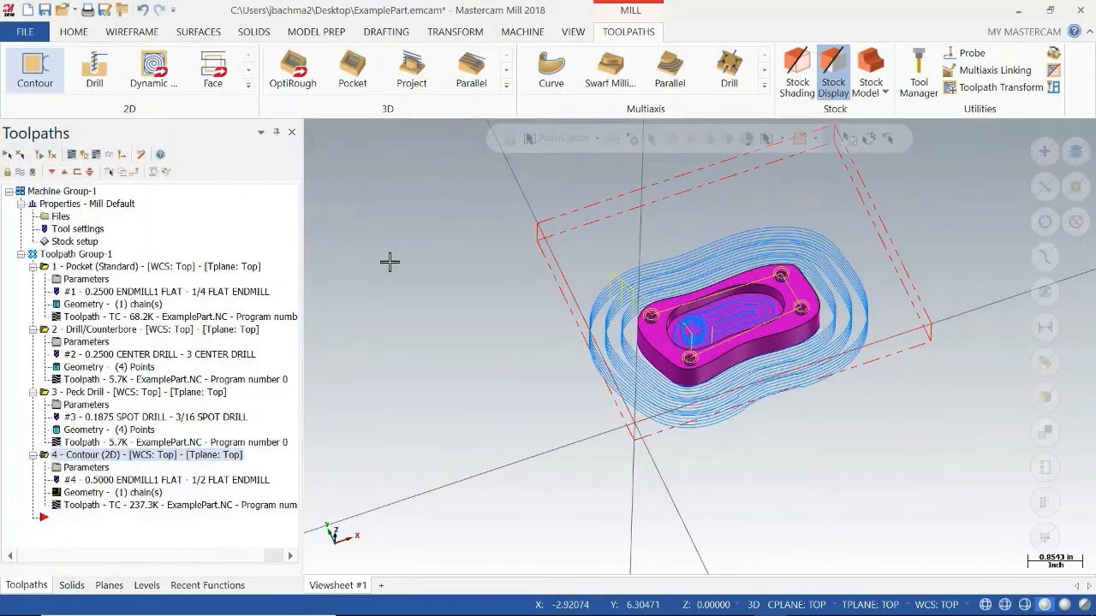
Save the ExamplePart file and display the full set of 2D toolpath types.
{"action": "middle_click_drag", "start_coordinate": [675, 373], "coordinate": [704, 344]}
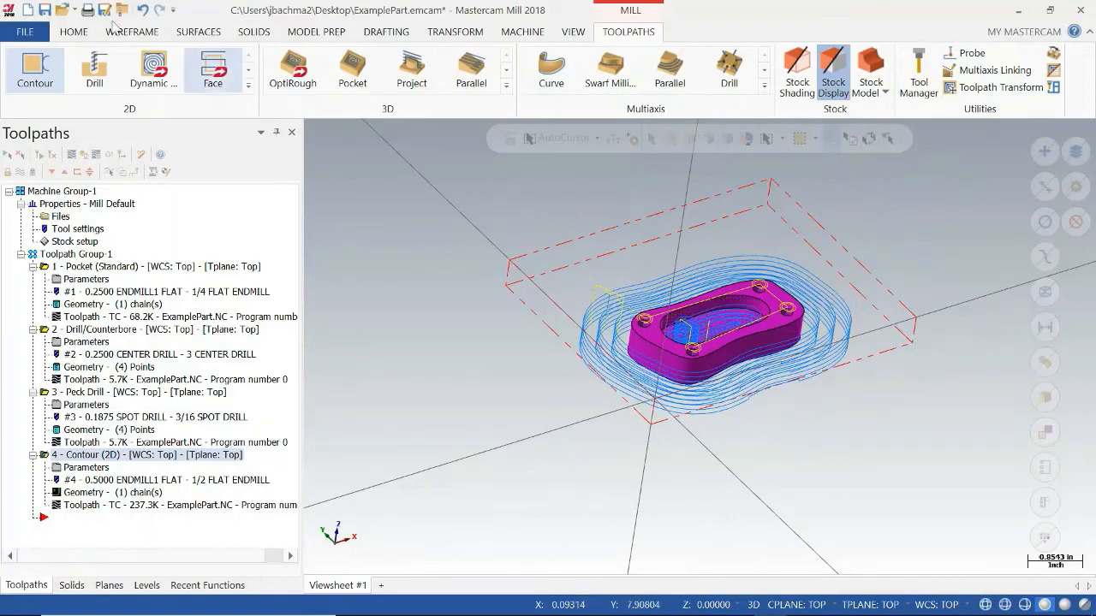
{"action": "left_click", "coordinate": [44, 14]}
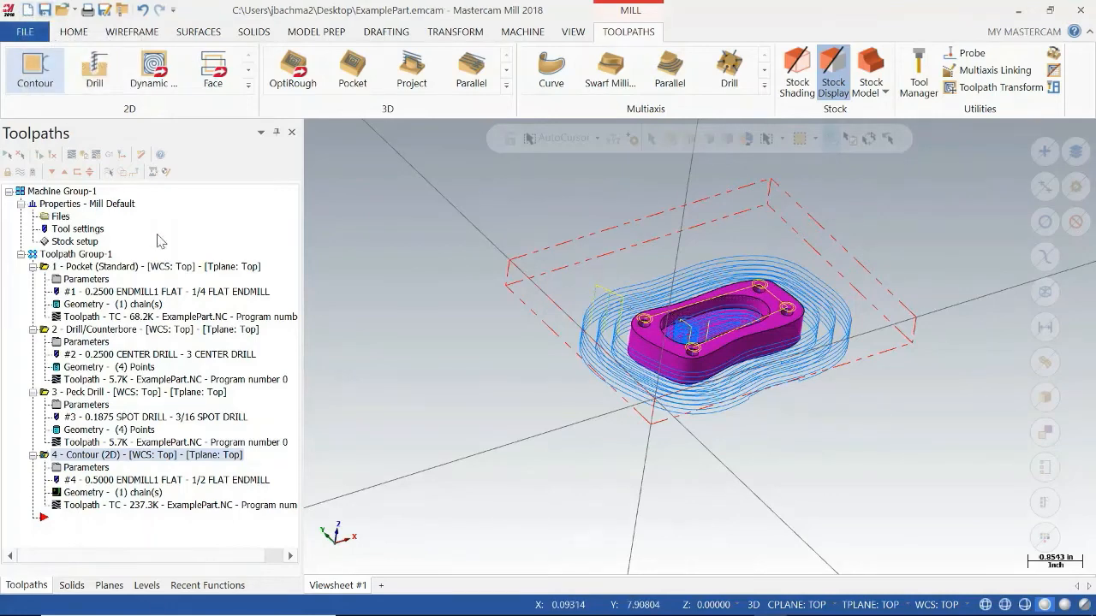
{"action": "left_click", "coordinate": [248, 85]}
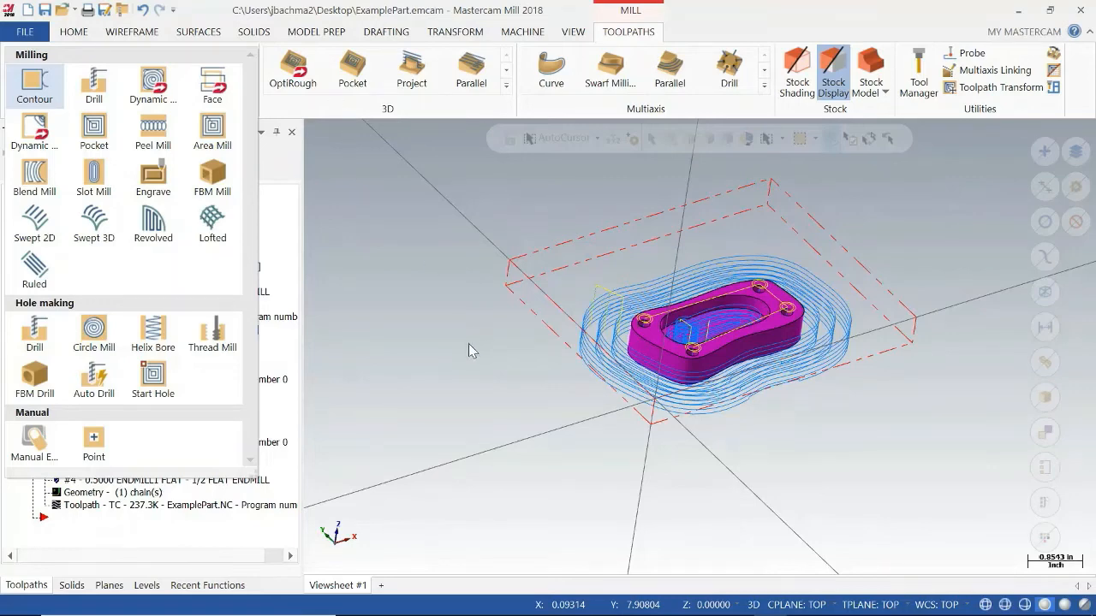
Open ExamplePart2.x_t from the Desktop and inspect the block's raised boss, pointed recess and underside from several angles.
{"action": "left_click", "coordinate": [367, 235]}
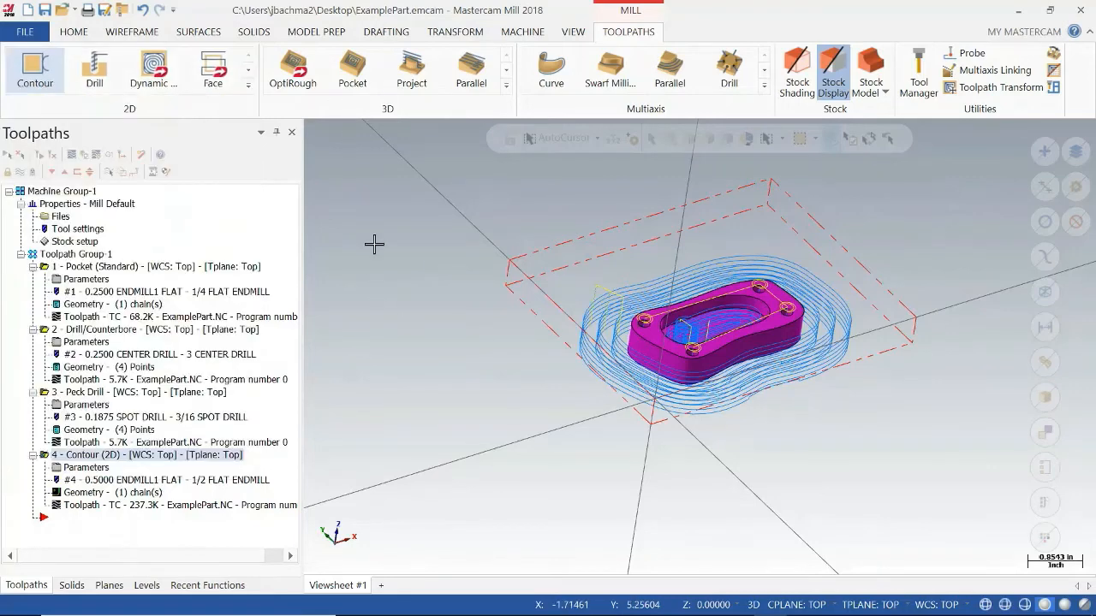
{"action": "left_click", "coordinate": [63, 12]}
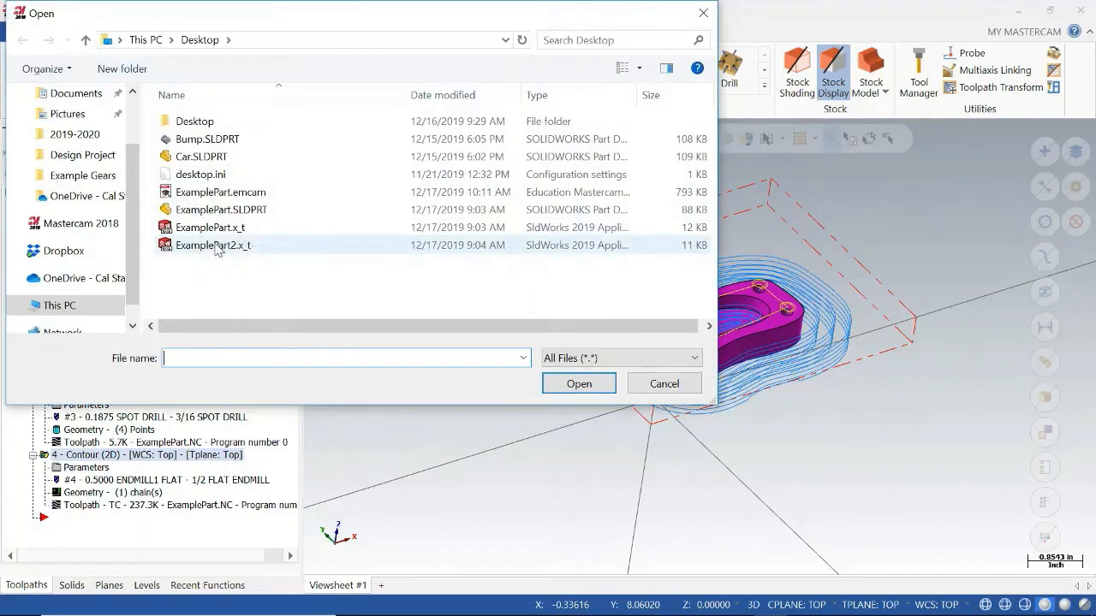
{"action": "left_click", "coordinate": [213, 246]}
{"action": "left_click", "coordinate": [571, 385]}
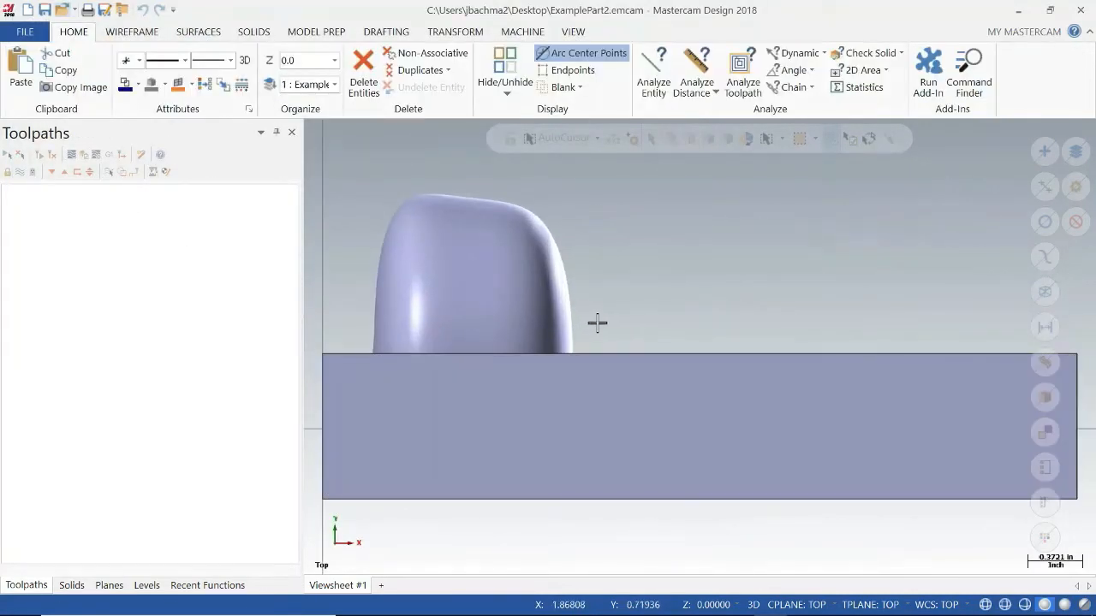
{"action": "scroll", "coordinate": [597, 320], "scroll_direction": "down", "scroll_amount": 3}
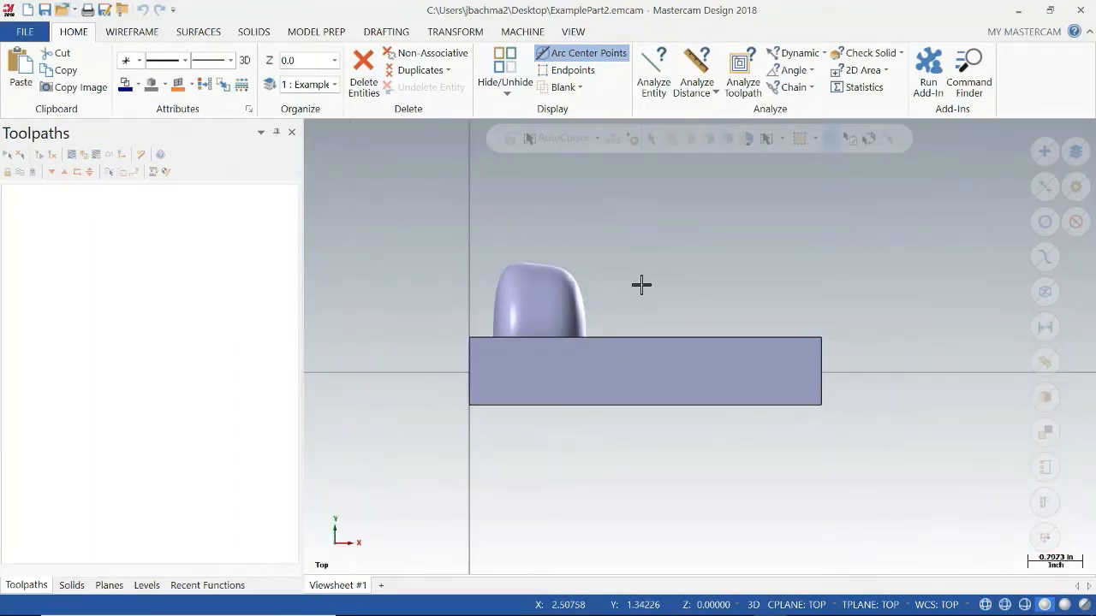
{"action": "middle_click_drag", "start_coordinate": [642, 286], "coordinate": [600, 291]}
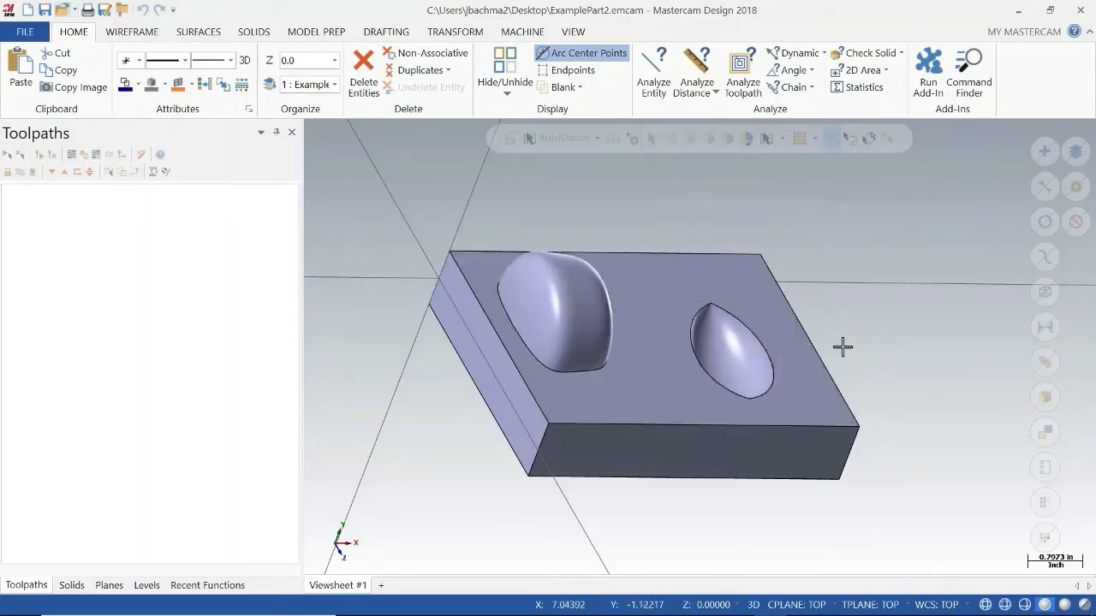
{"action": "middle_click_drag", "start_coordinate": [865, 355], "coordinate": [818, 314]}
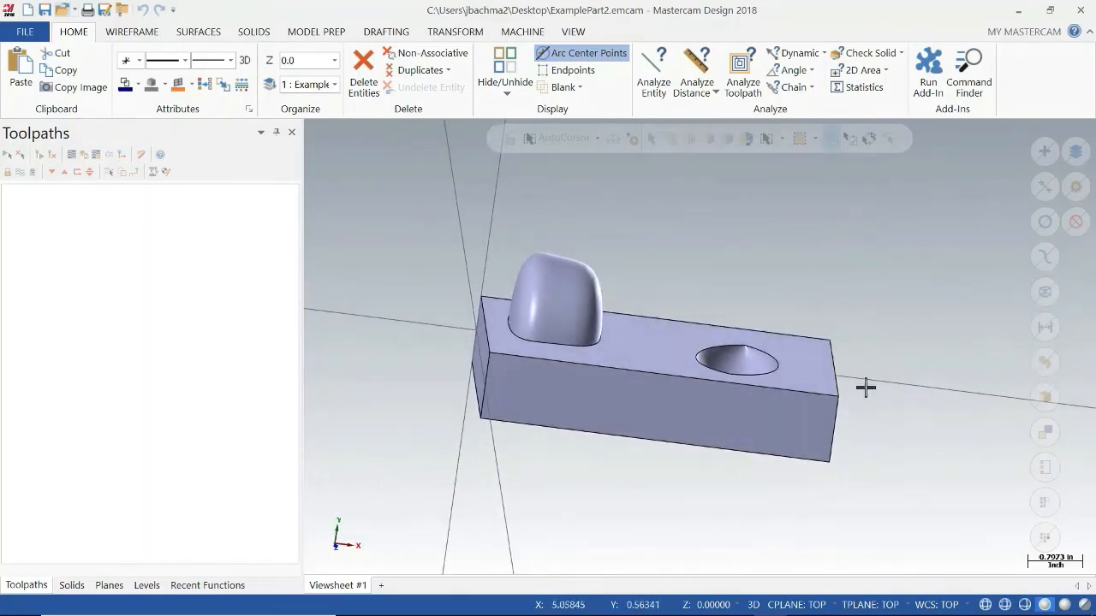
{"action": "middle_click_drag", "start_coordinate": [656, 454], "coordinate": [690, 379]}
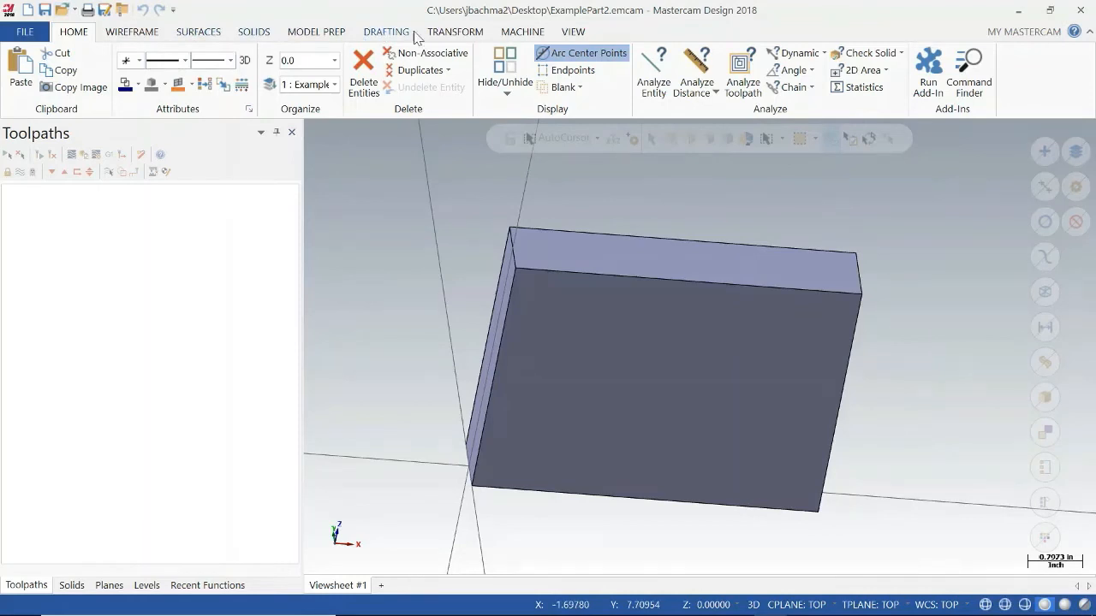
Move the solid with Translate to Plane from the Top source plane to the Front destination plane.
{"action": "left_click", "coordinate": [445, 32]}
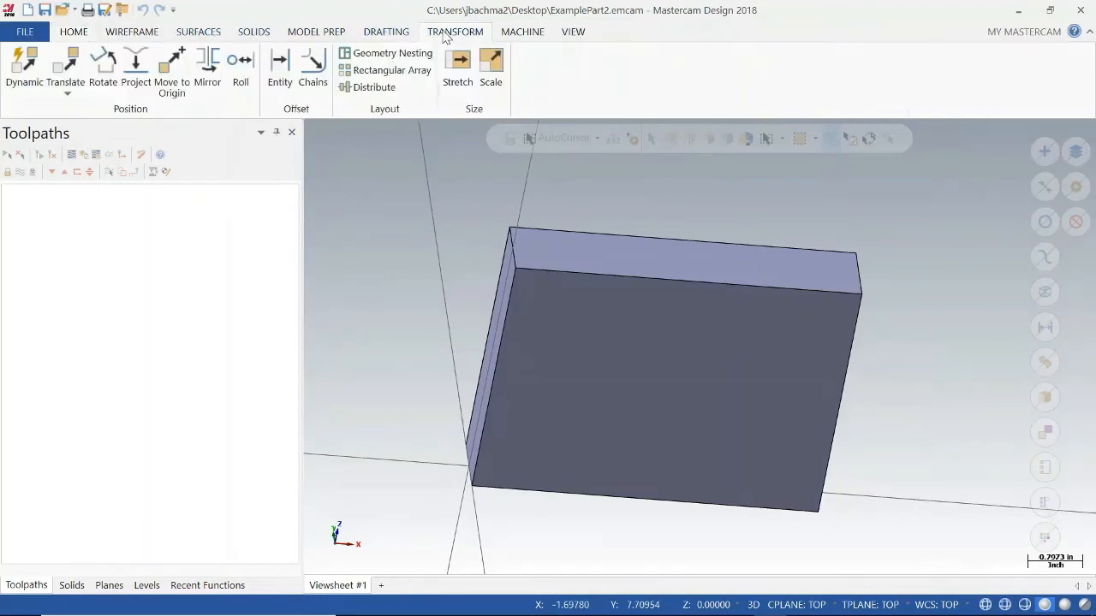
{"action": "left_click", "coordinate": [69, 86]}
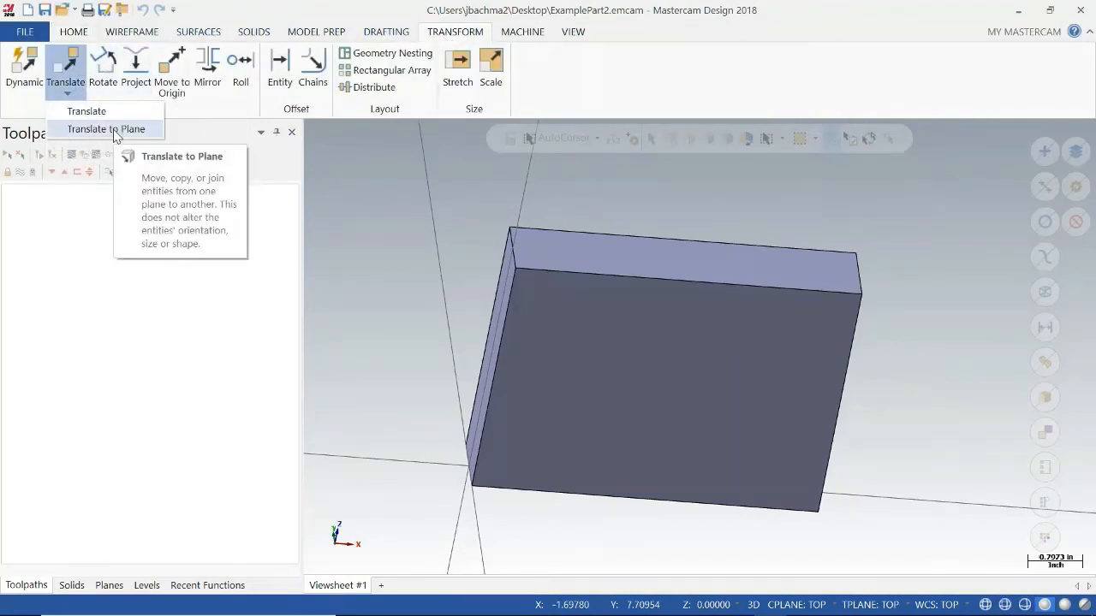
{"action": "left_click", "coordinate": [116, 130]}
{"action": "left_click", "coordinate": [553, 306]}
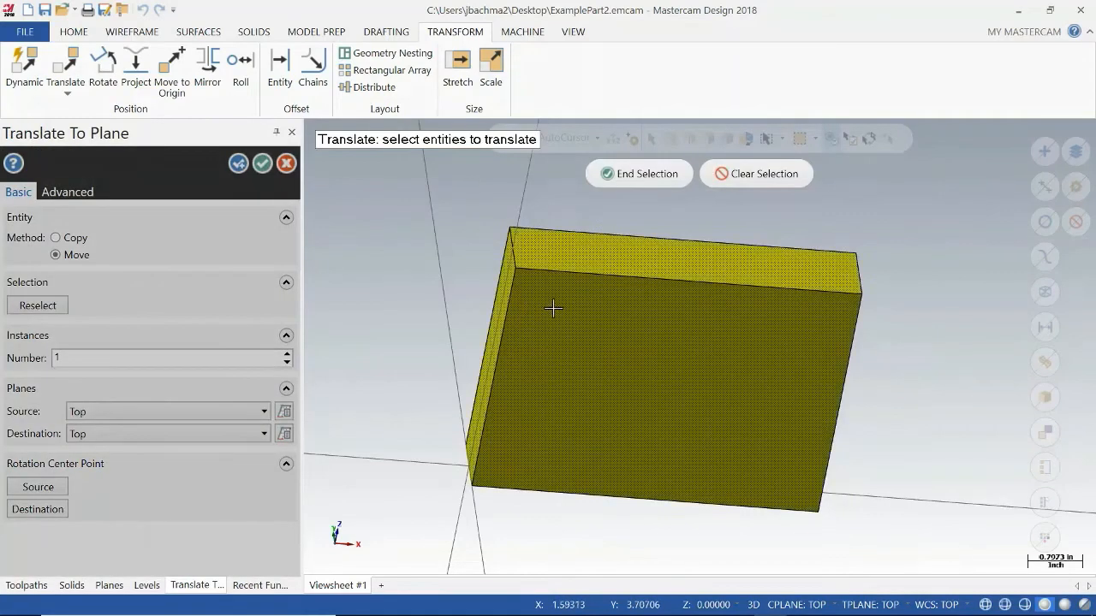
{"action": "left_click", "coordinate": [601, 174]}
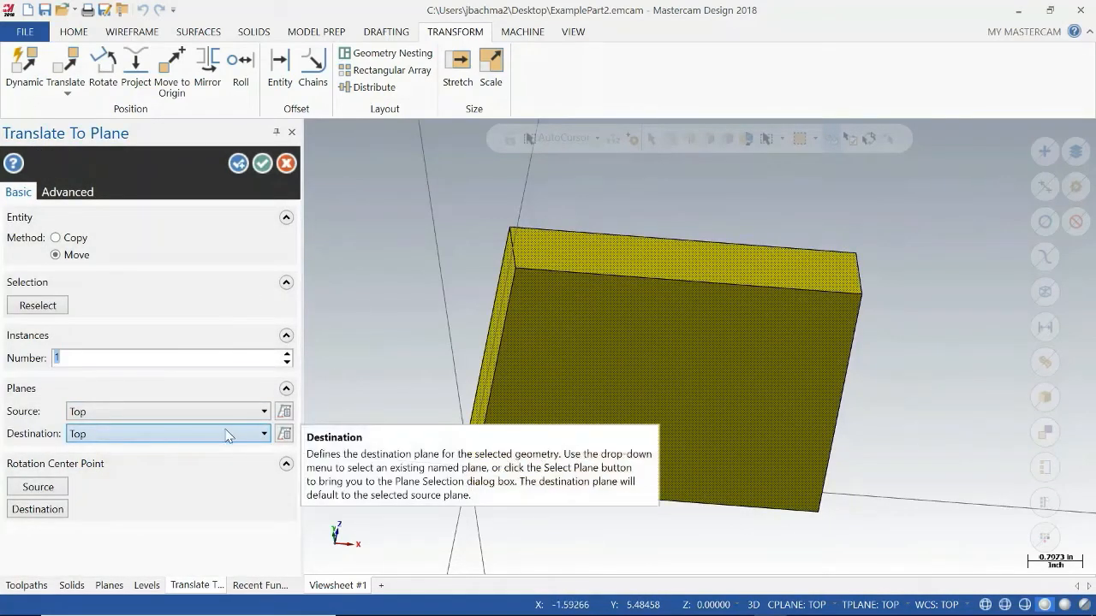
{"action": "left_click", "coordinate": [177, 438]}
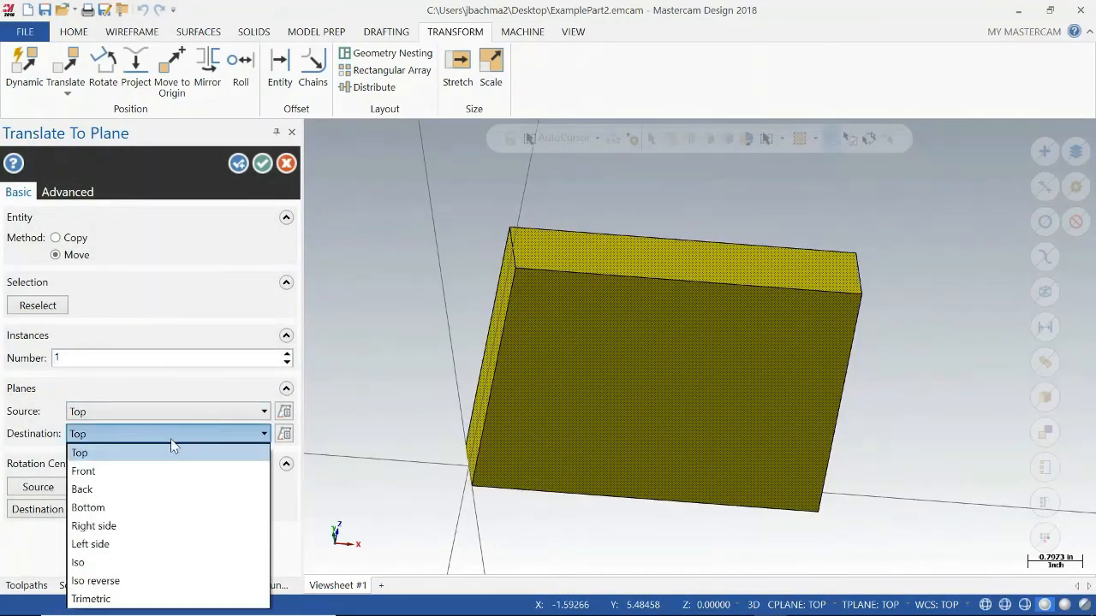
{"action": "left_click", "coordinate": [152, 472]}
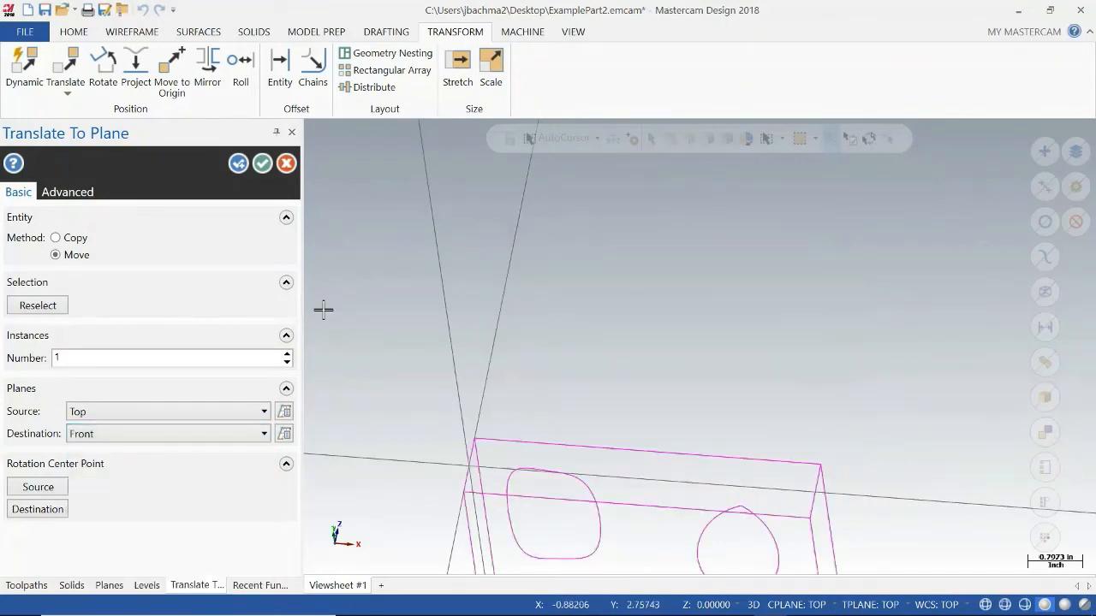
{"action": "scroll", "coordinate": [599, 439], "scroll_direction": "down", "scroll_amount": 5}
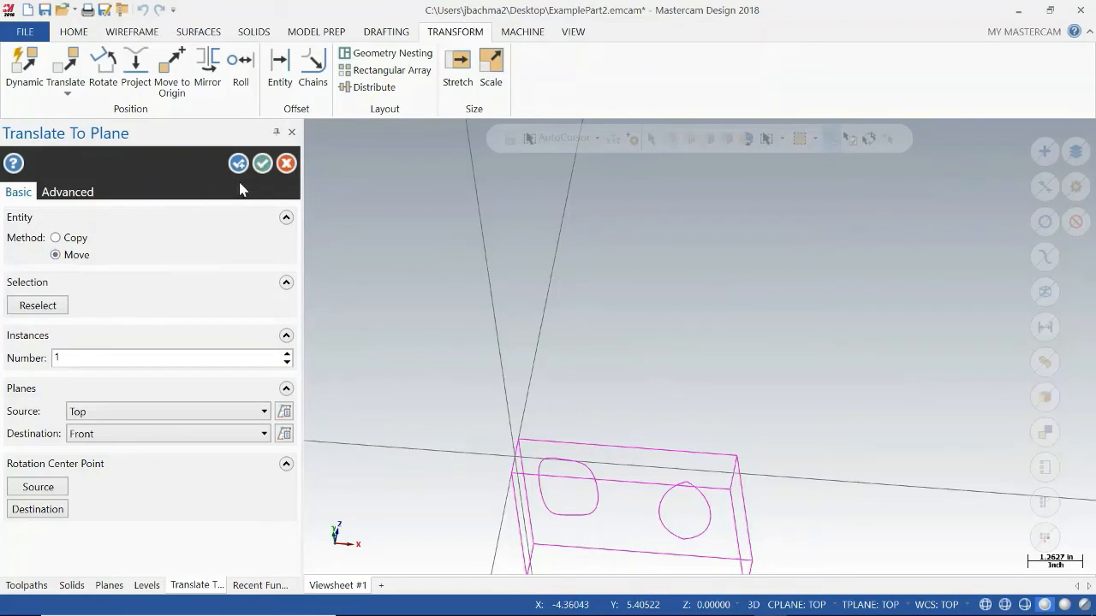
{"action": "left_click", "coordinate": [262, 163]}
Move the part to the origin using the front corner of the block's upper face beside the raised boss.
{"action": "mouse_move", "coordinate": [656, 455]}
{"action": "middle_mouse_down"}
{"action": "mouse_move", "coordinate": [693, 418]}
{"action": "mouse_move", "coordinate": [680, 445]}
{"action": "mouse_move", "coordinate": [549, 449]}
{"action": "middle_mouse_up"}
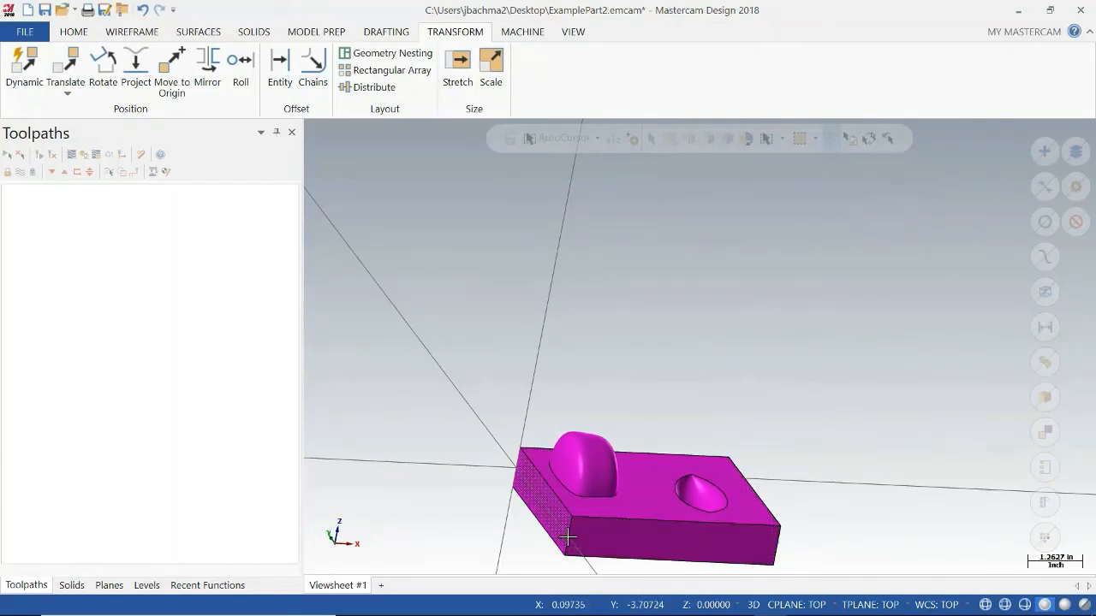
{"action": "middle_click_drag", "start_coordinate": [652, 429], "coordinate": [651, 428]}
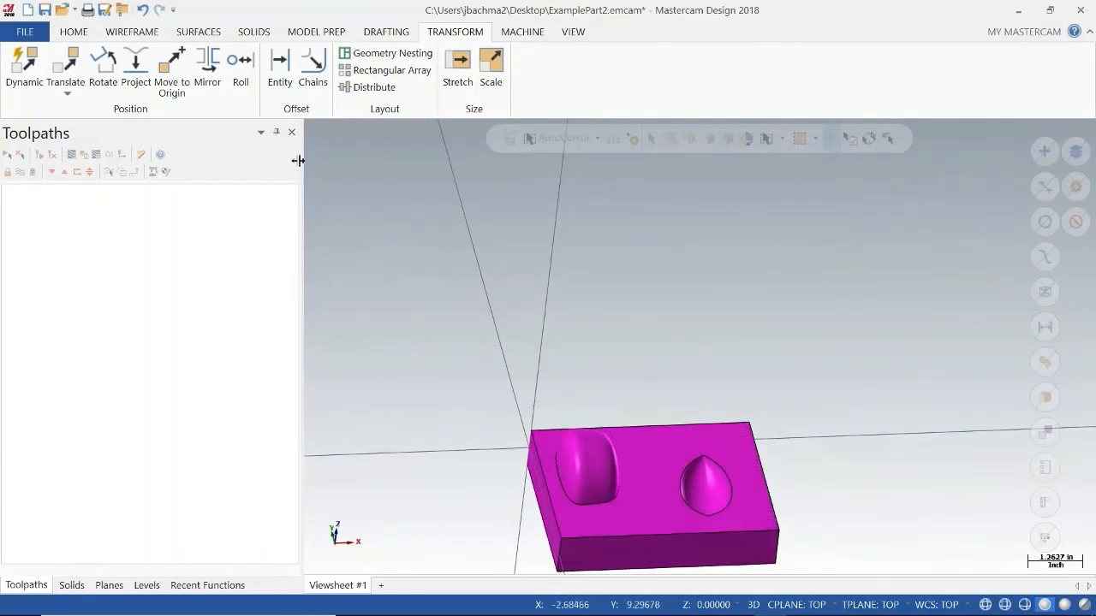
{"action": "left_click", "coordinate": [172, 62]}
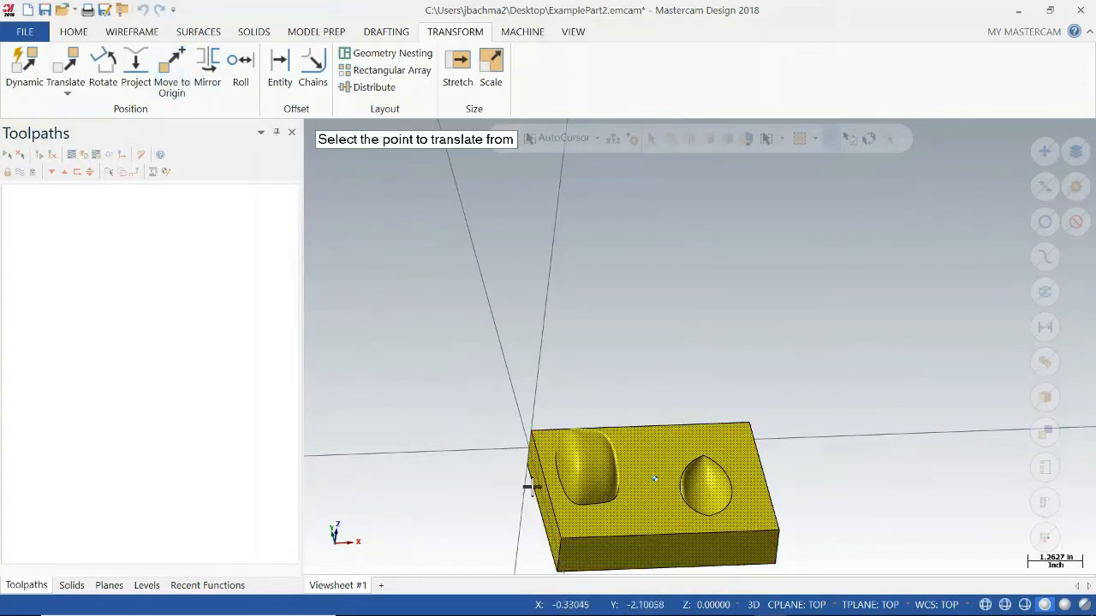
{"action": "left_click", "coordinate": [561, 537]}
Translate the solid down along Z by -1.125 so the raised boss sits below the origin plane.
{"action": "middle_click_drag", "start_coordinate": [619, 502], "coordinate": [594, 470]}
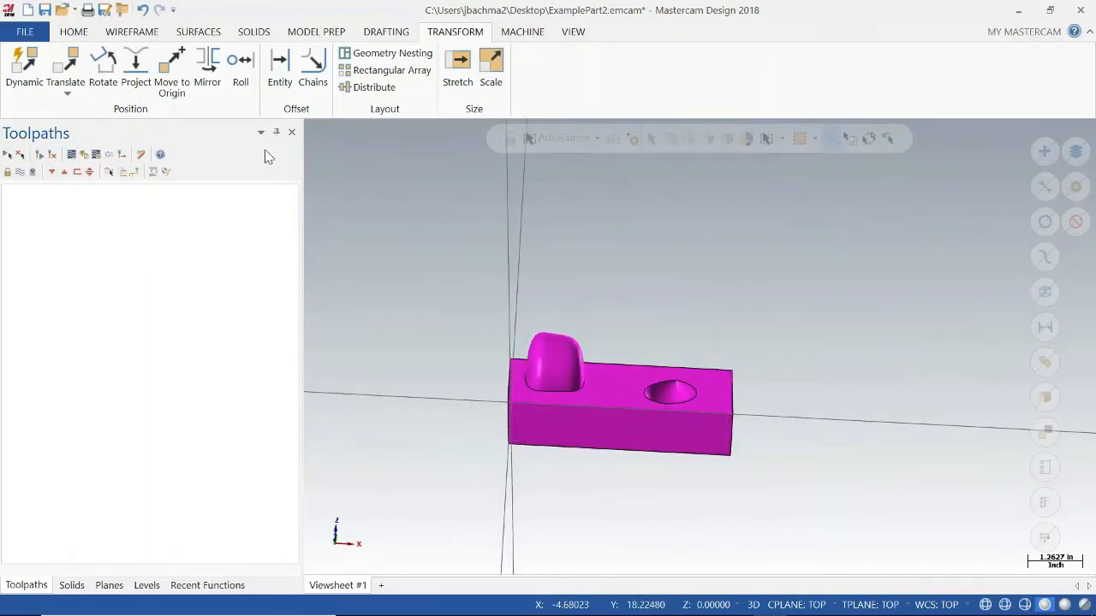
{"action": "left_click", "coordinate": [72, 75]}
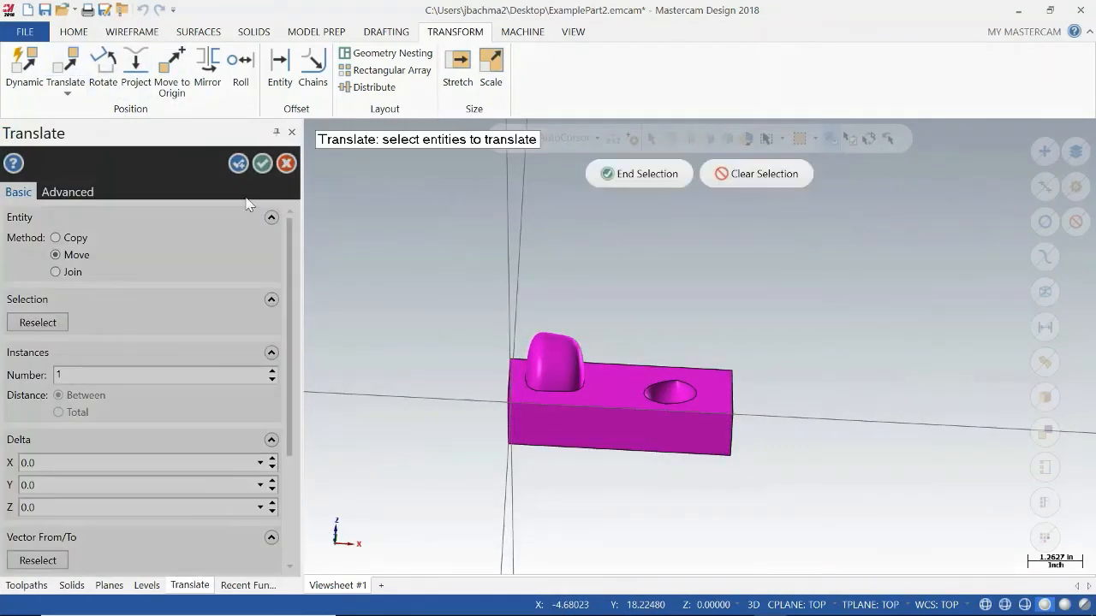
{"action": "left_click", "coordinate": [590, 360]}
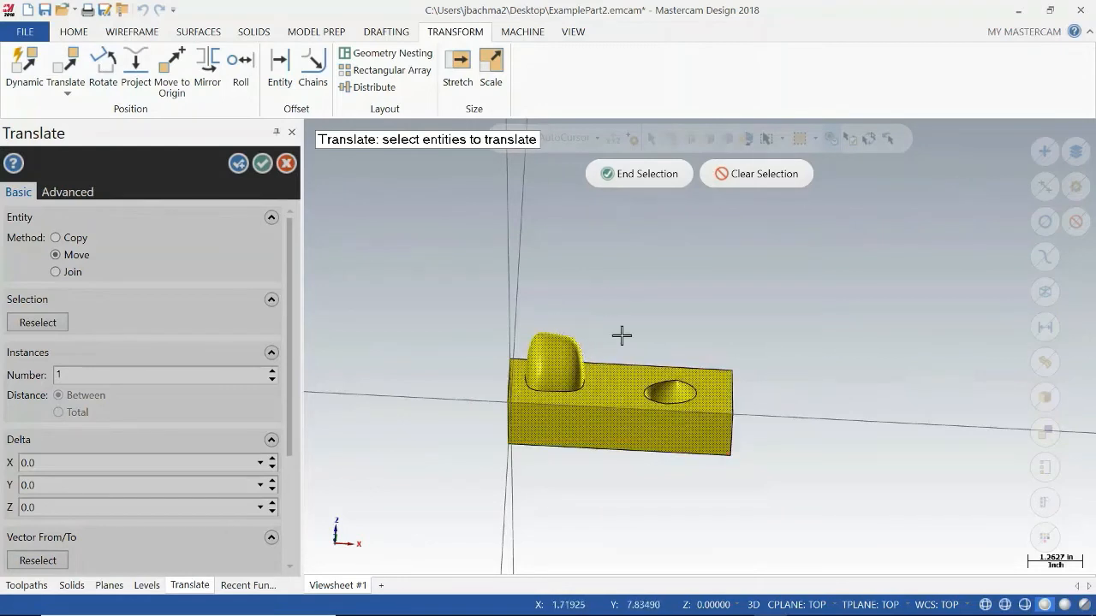
{"action": "middle_click_drag", "start_coordinate": [622, 335], "coordinate": [651, 367]}
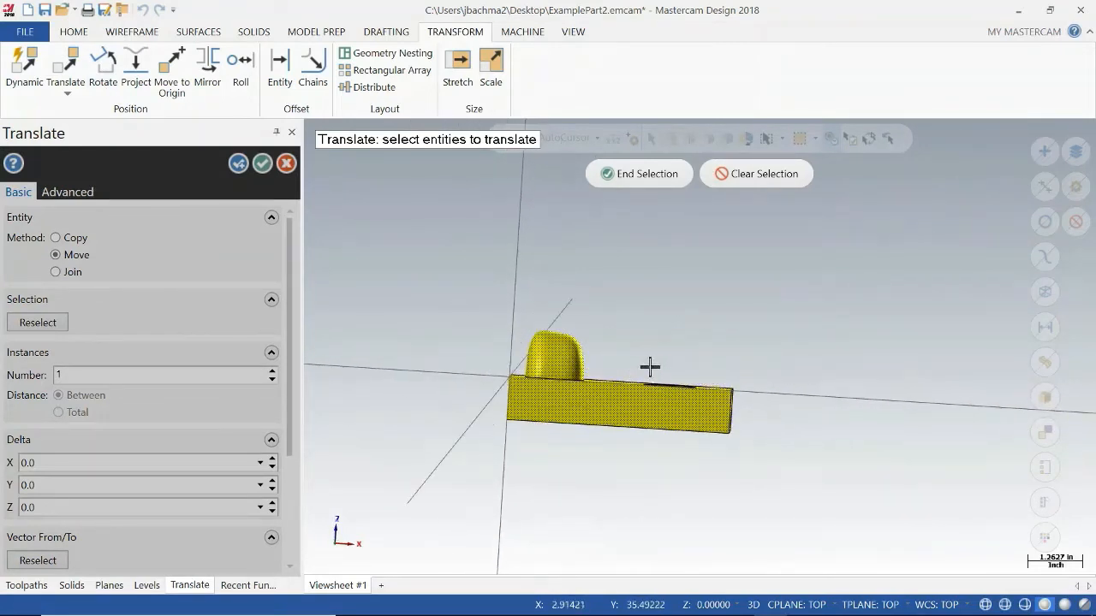
{"action": "left_click", "coordinate": [623, 177]}
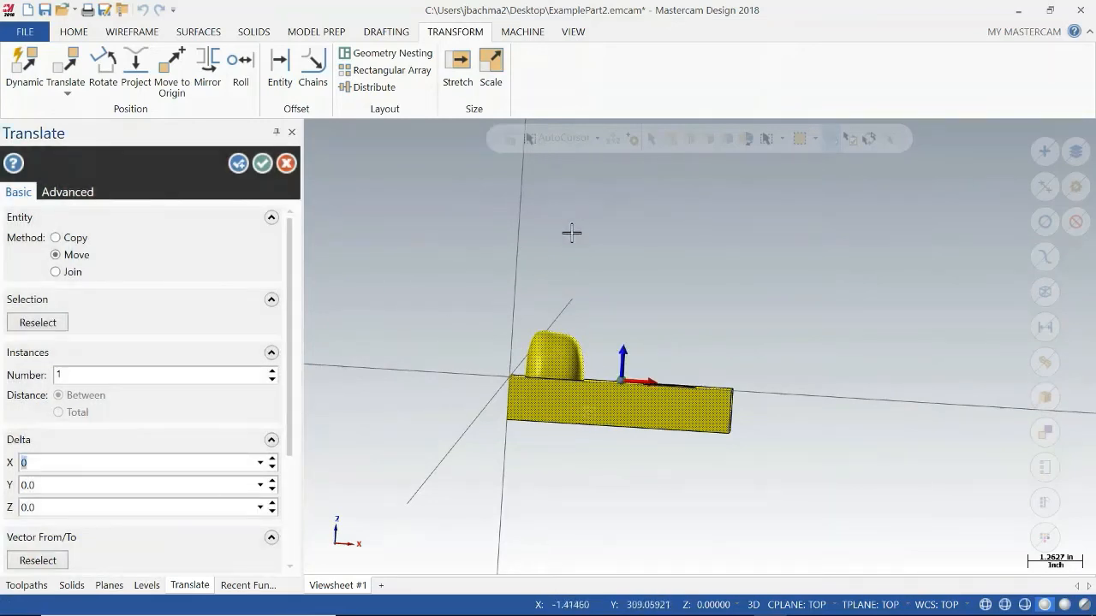
{"action": "left_click", "coordinate": [621, 383]}
{"action": "left_click_drag", "start_coordinate": [619, 393], "coordinate": [613, 431]}
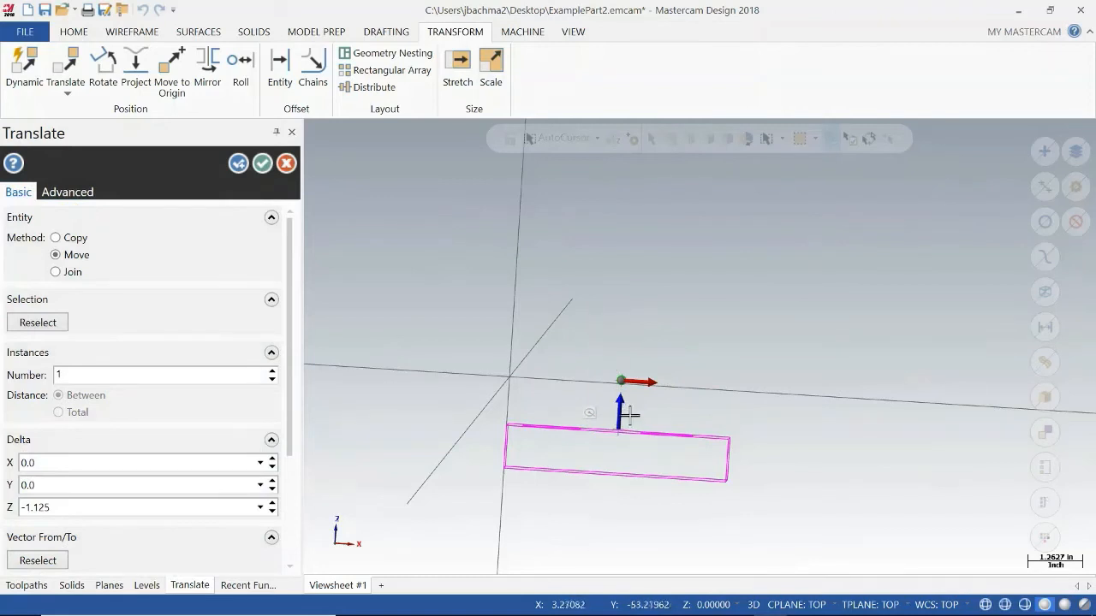
{"action": "left_click", "coordinate": [262, 162]}
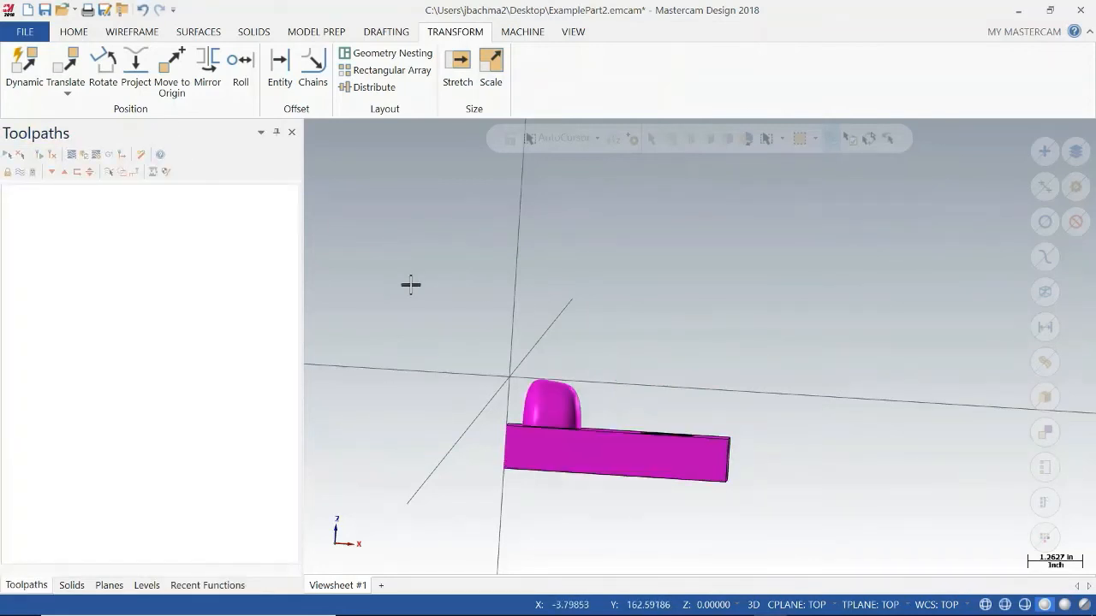
Analyze the solid body's properties by picking it at the raised boss, and close its information.
{"action": "middle_click_drag", "start_coordinate": [571, 336], "coordinate": [600, 343]}
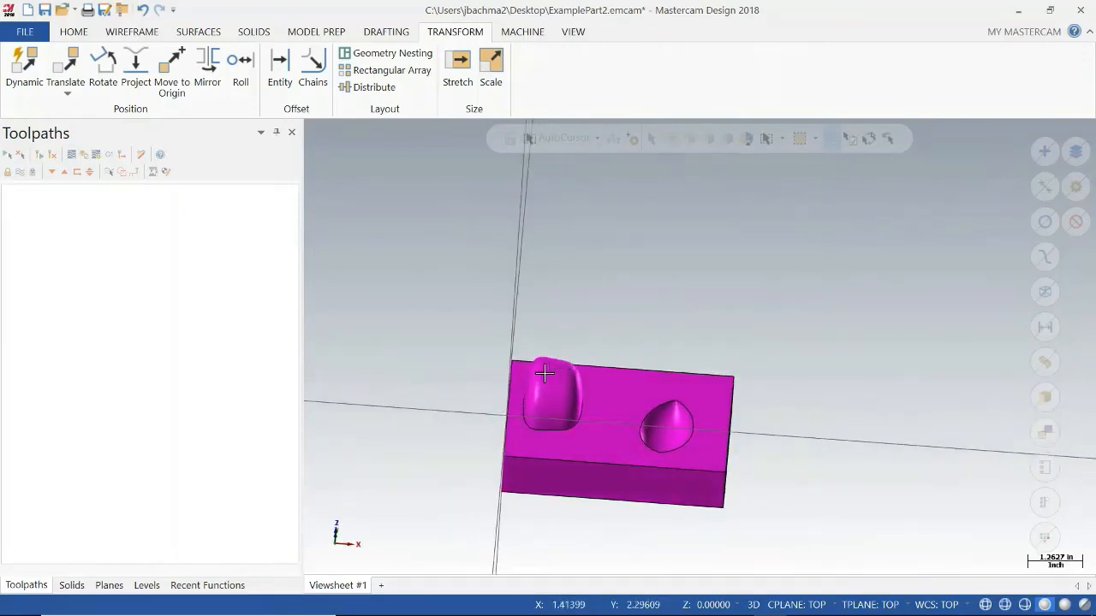
{"action": "left_click", "coordinate": [77, 35]}
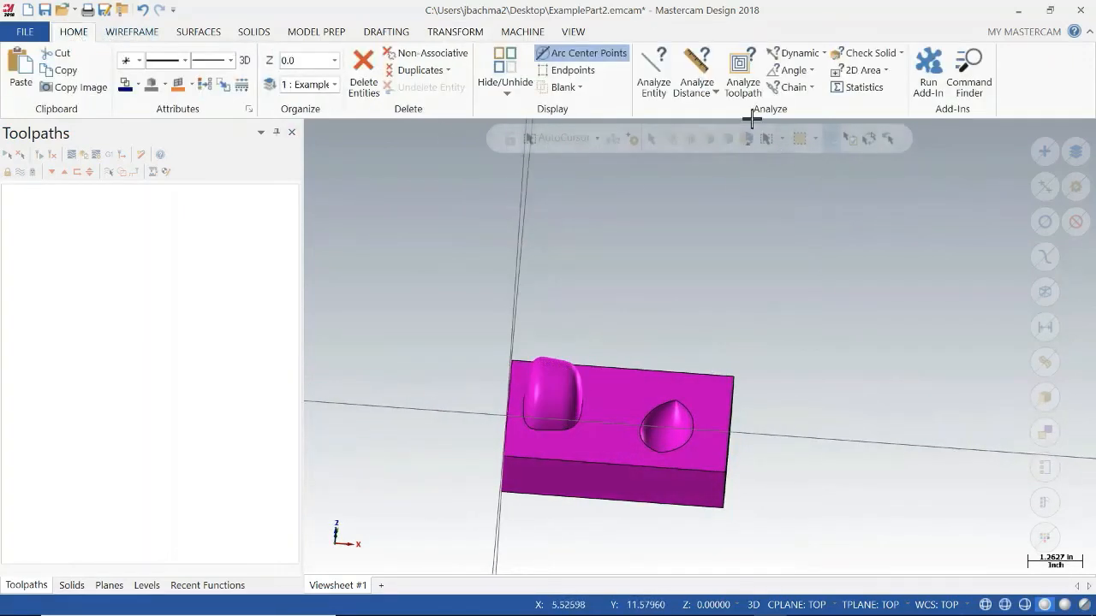
{"action": "left_click", "coordinate": [653, 70]}
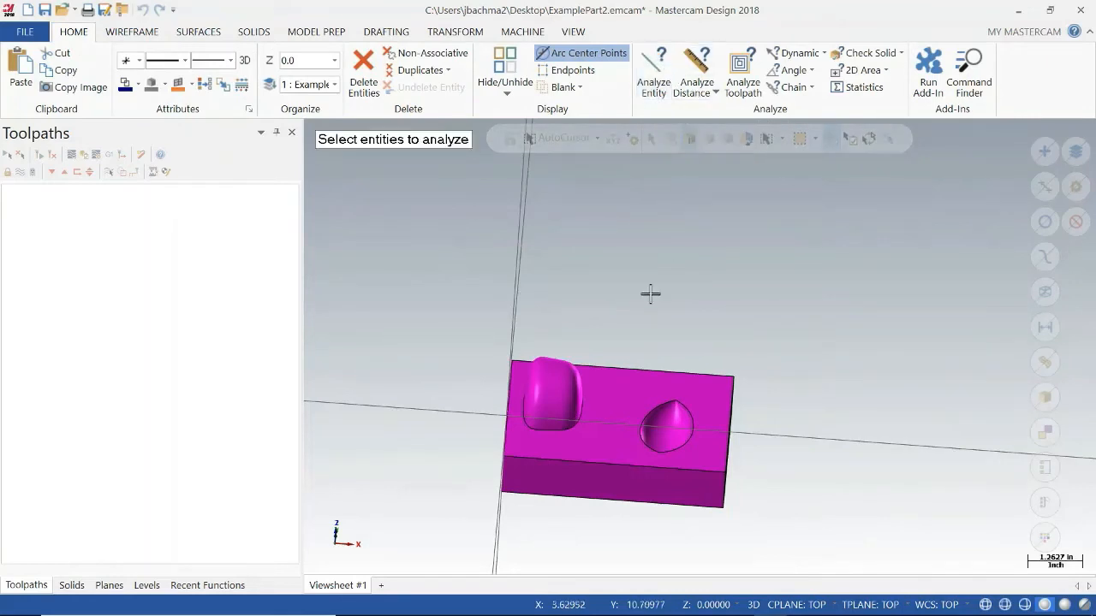
{"action": "left_click", "coordinate": [556, 366]}
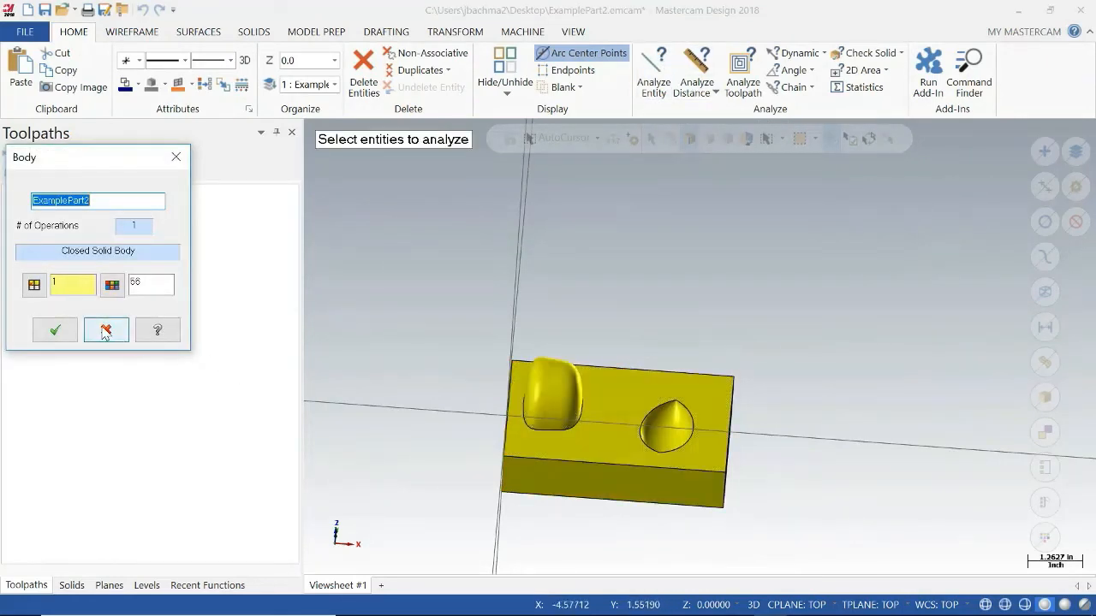
{"action": "left_click", "coordinate": [55, 330]}
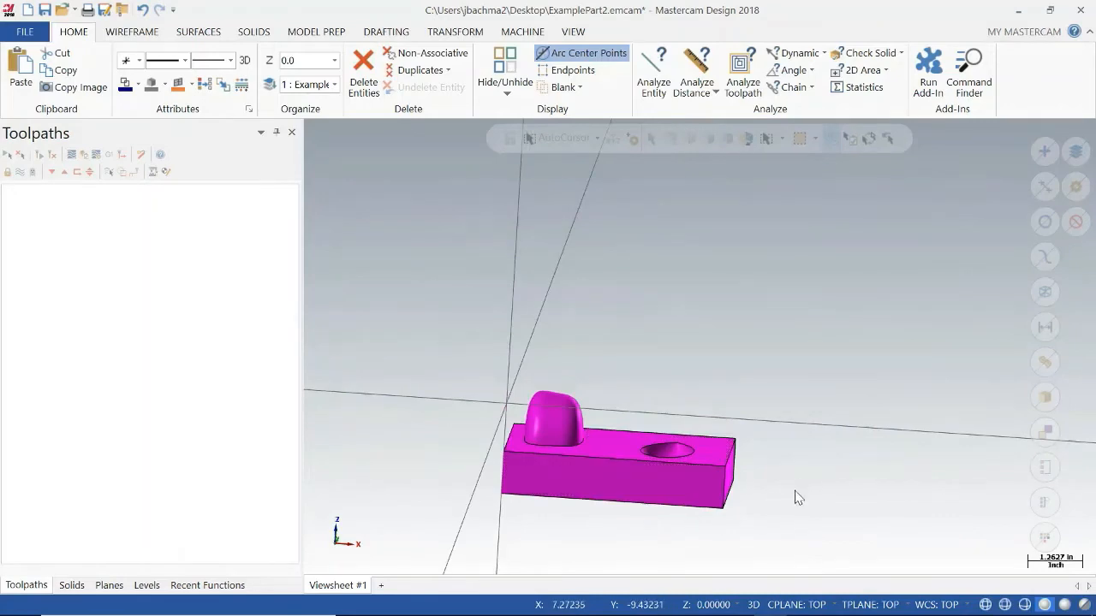
Check the part's position relative to the origin in the Front view and the Top view.
{"action": "right_click", "coordinate": [793, 501]}
{"action": "left_click", "coordinate": [845, 376]}
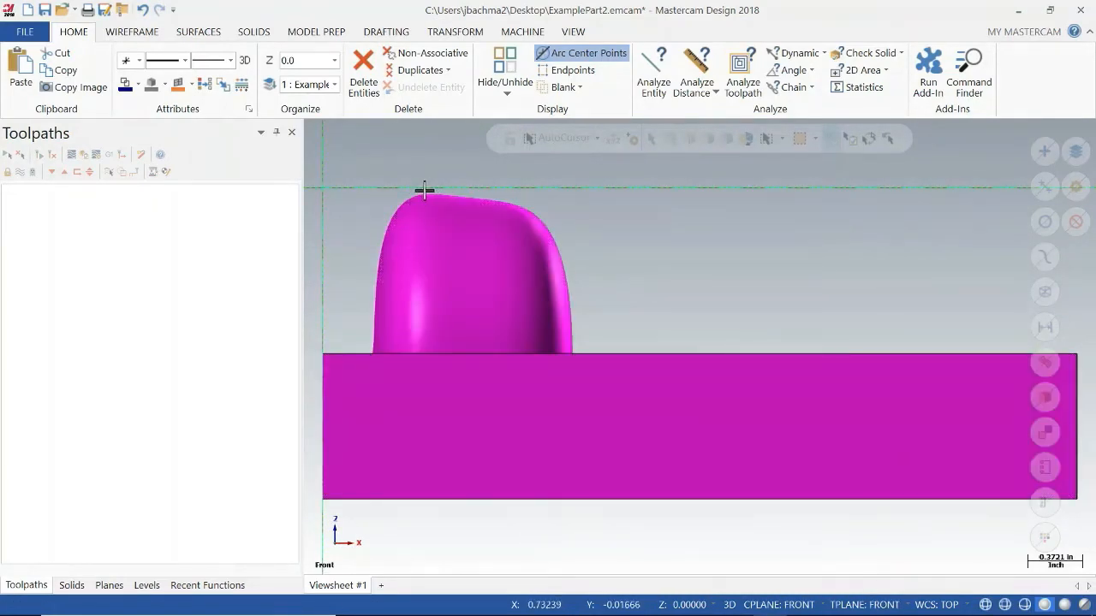
{"action": "right_click", "coordinate": [777, 322]}
{"action": "left_click", "coordinate": [804, 402]}
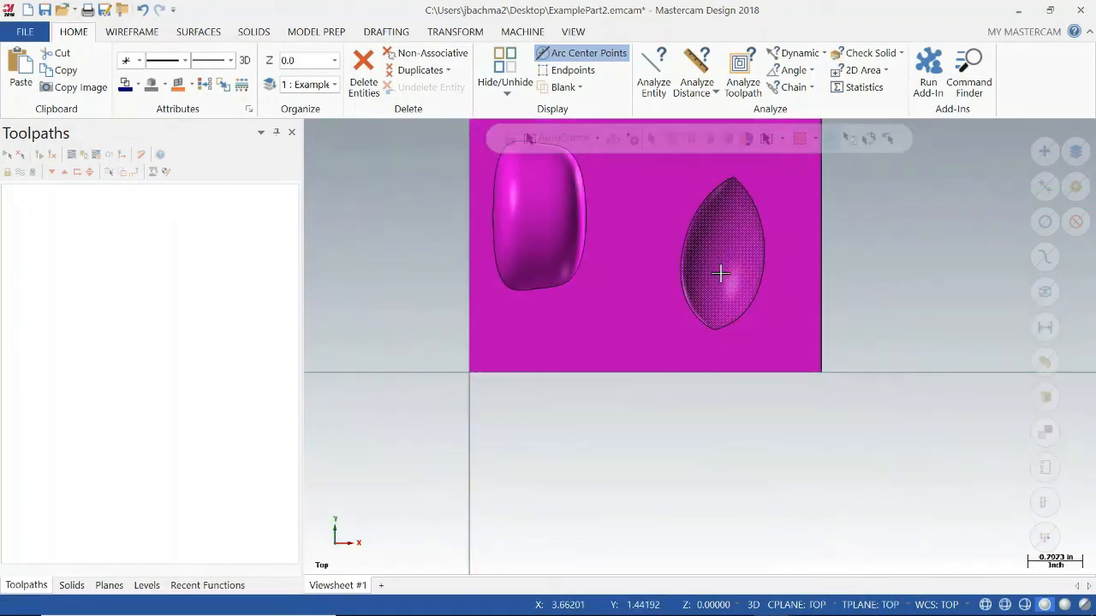
Add the default mill machine definition to the ExamplePart2 file.
{"action": "middle_click_drag", "start_coordinate": [720, 273], "coordinate": [716, 296]}
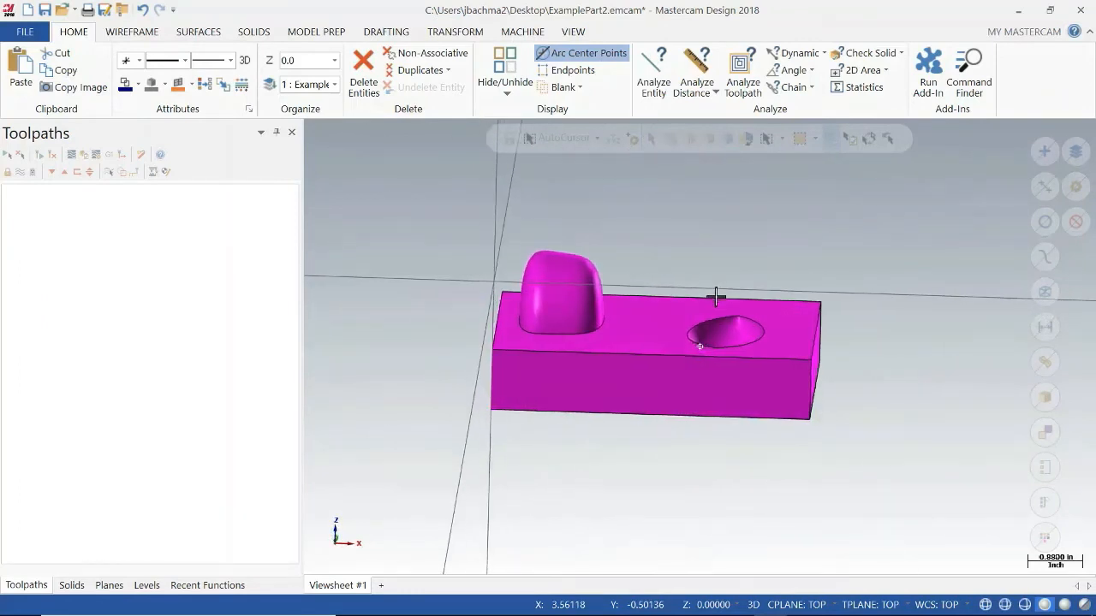
{"action": "left_click", "coordinate": [523, 33]}
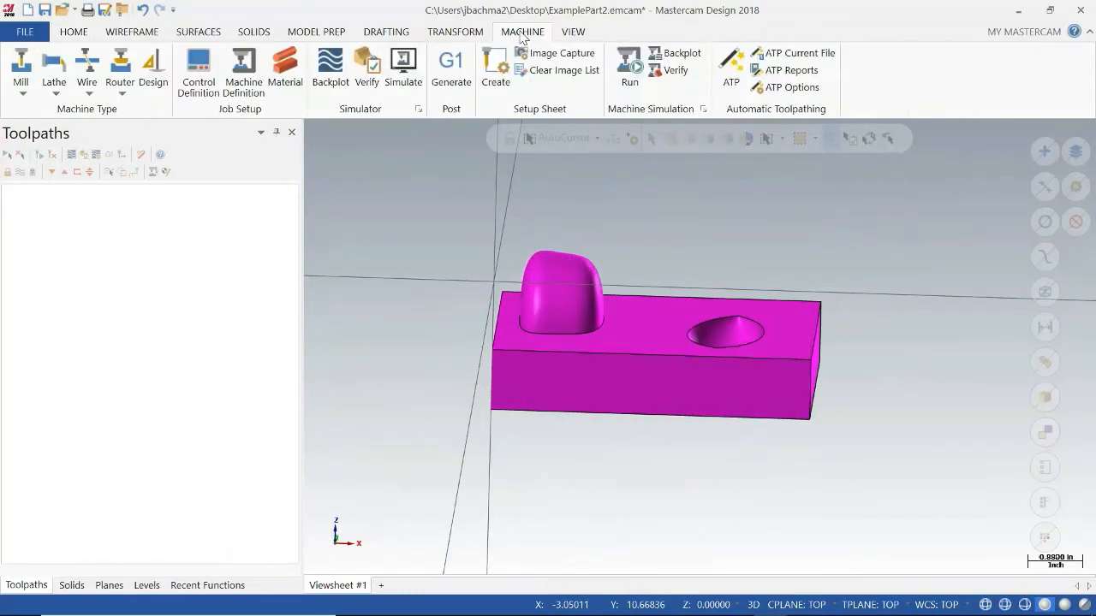
{"action": "left_click", "coordinate": [21, 73]}
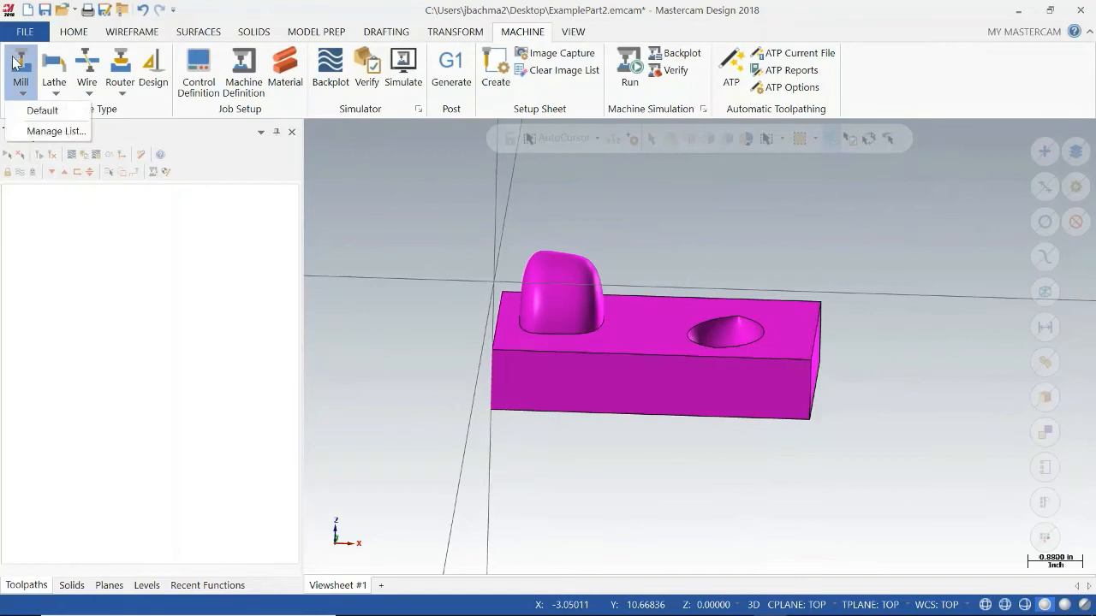
{"action": "left_click", "coordinate": [40, 111]}
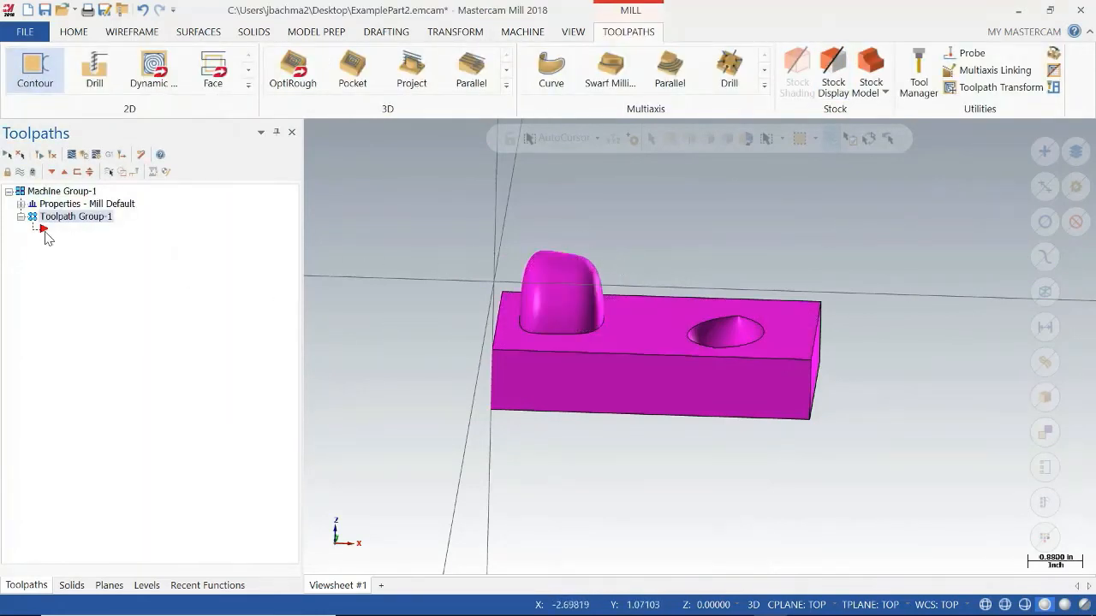
Review the machine group's file settings and tool settings, and accept them.
{"action": "left_click", "coordinate": [21, 205]}
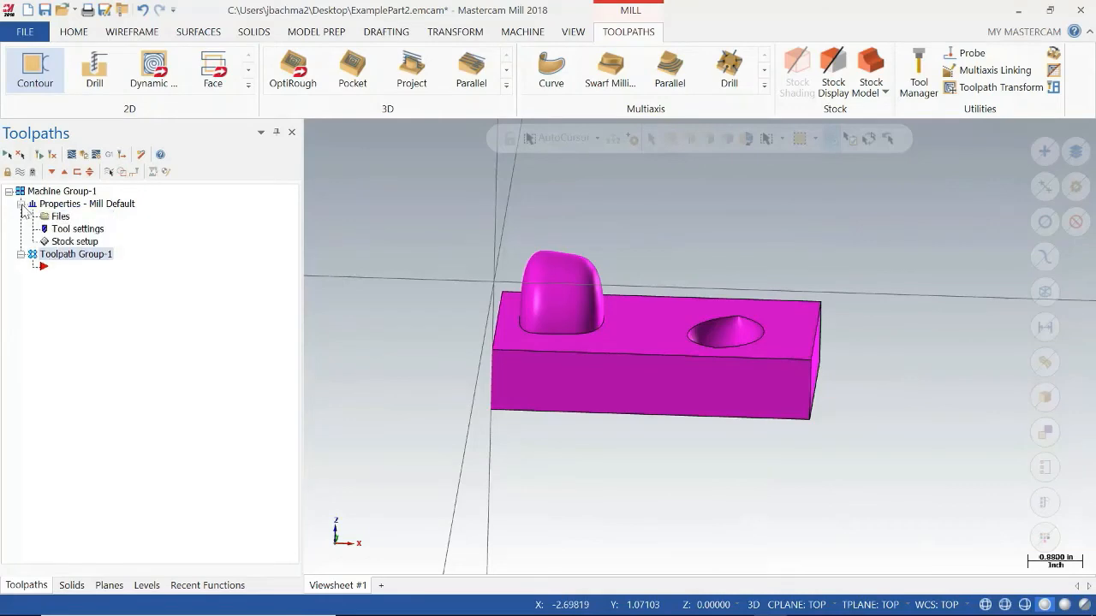
{"action": "left_click", "coordinate": [53, 216]}
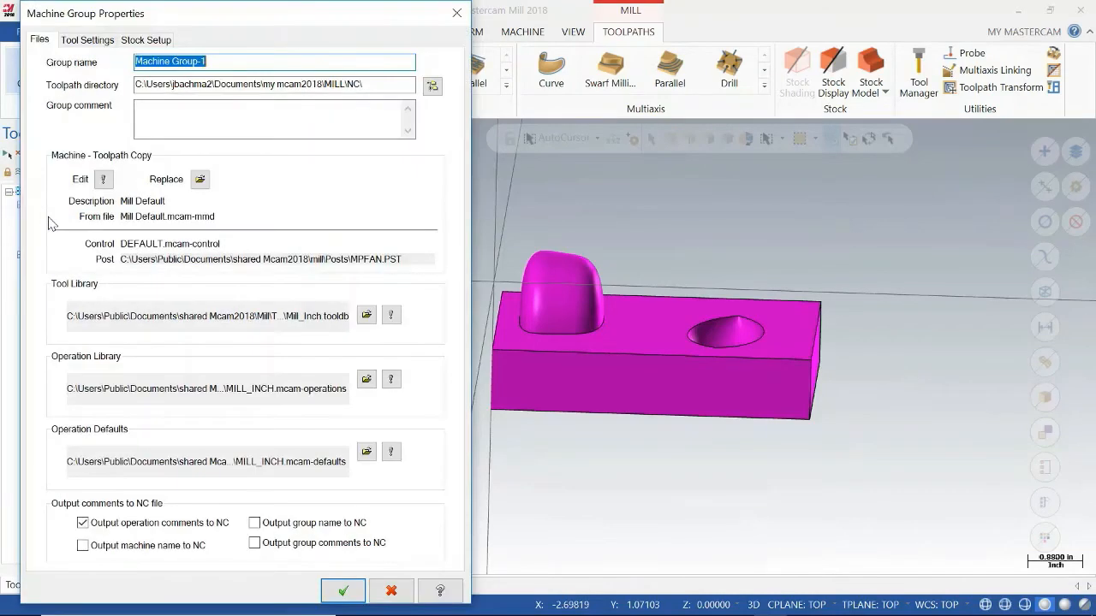
{"action": "left_click", "coordinate": [83, 40]}
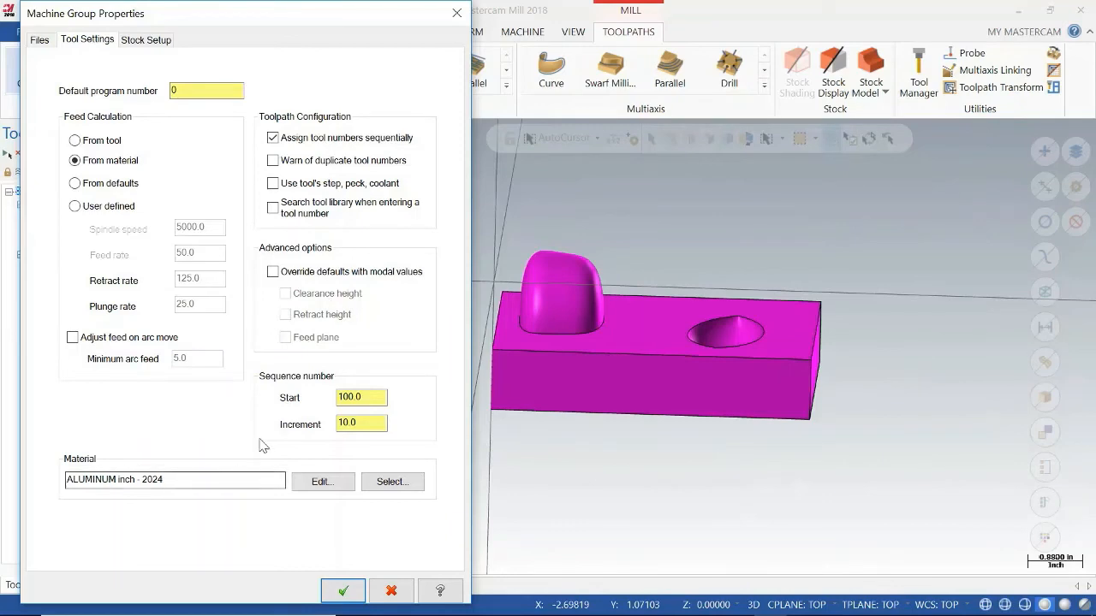
{"action": "left_click", "coordinate": [341, 592]}
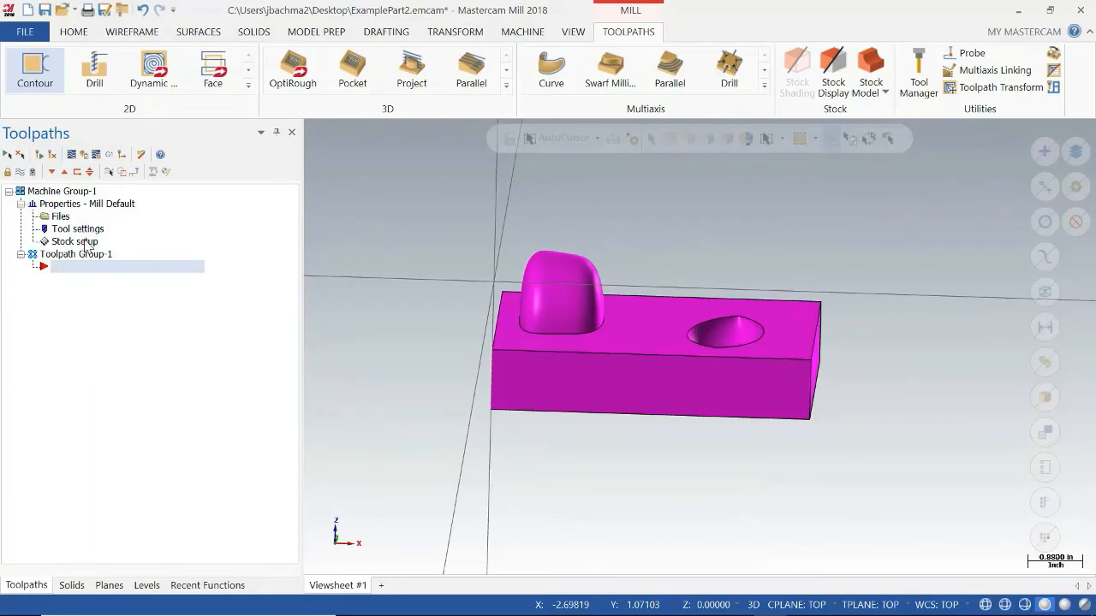
Define rectangular stock from all solids, with its origin on the stock's top corner at 0,0,0 and a Z height of 2.1.
{"action": "left_click", "coordinate": [89, 243]}
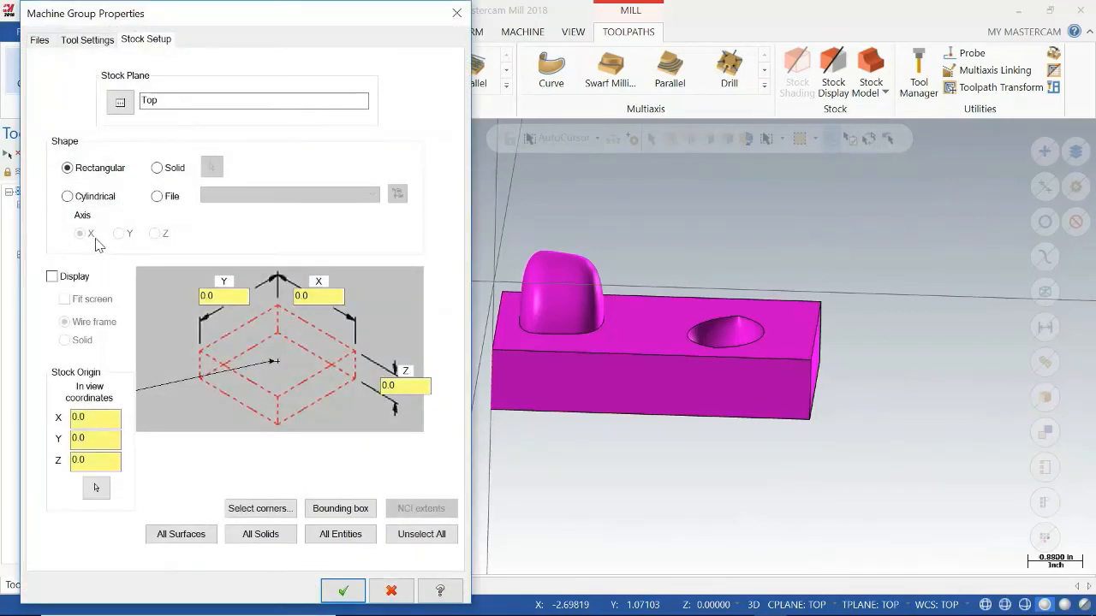
{"action": "left_click", "coordinate": [261, 537]}
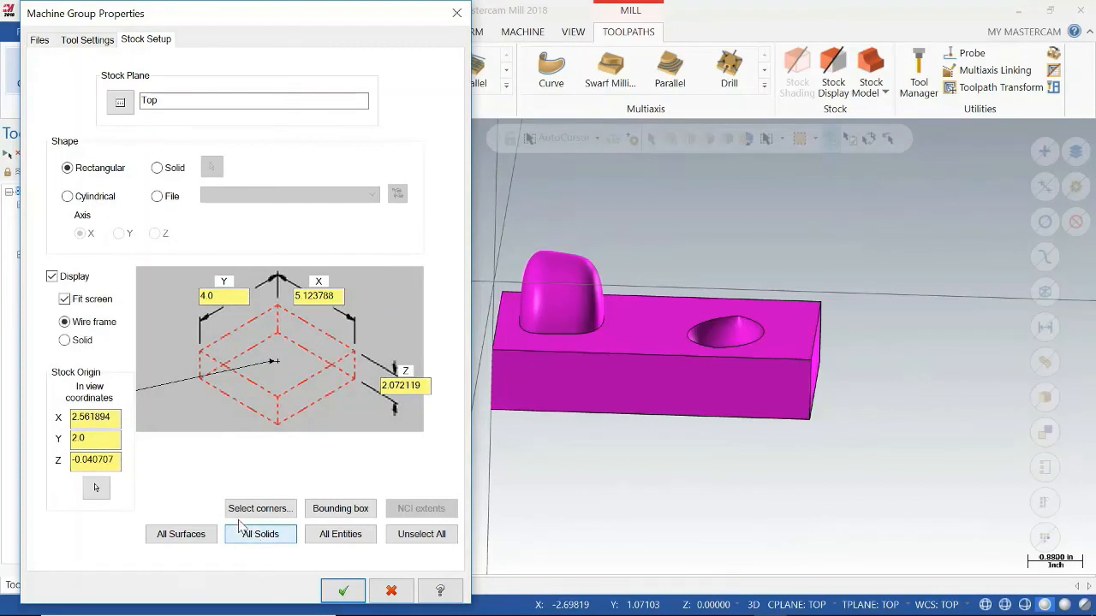
{"action": "left_click", "coordinate": [202, 356]}
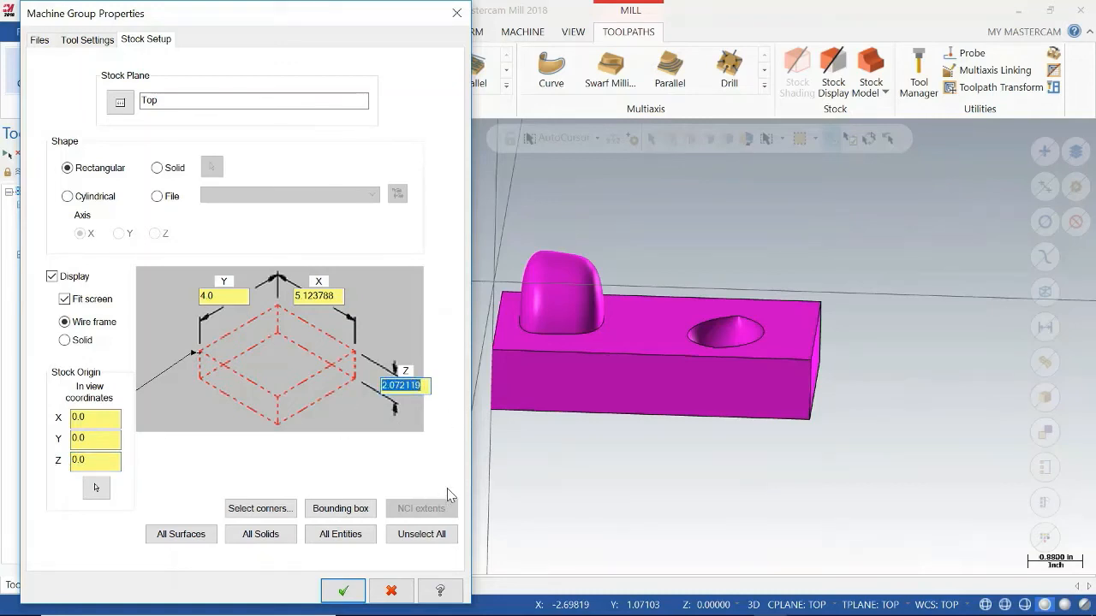
{"action": "type", "text": "2.1"}
{"action": "left_click", "coordinate": [231, 297]}
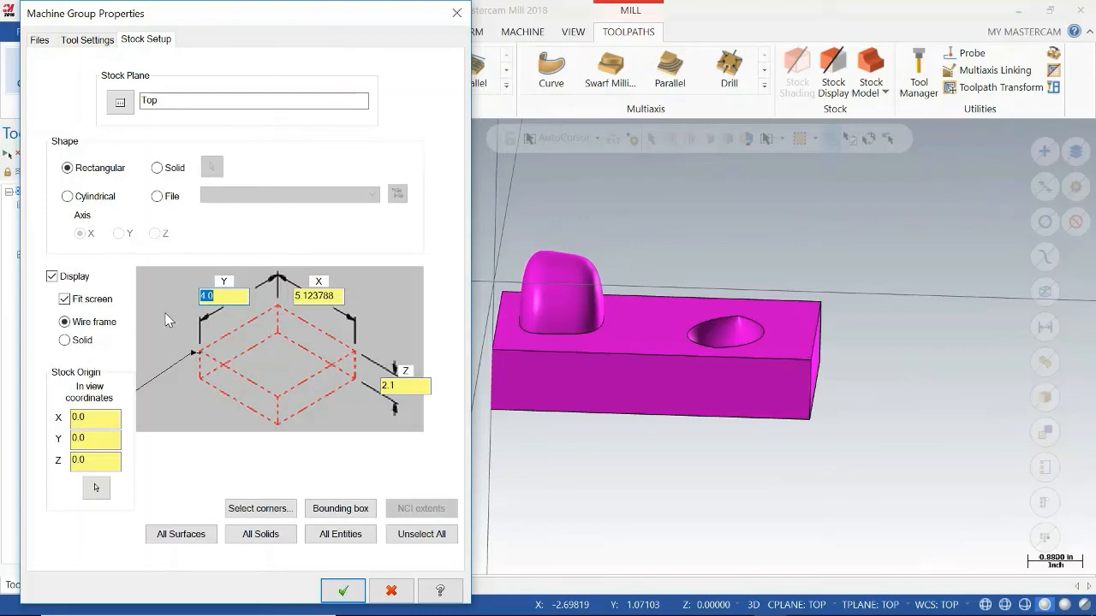
{"action": "left_click", "coordinate": [334, 296]}
{"action": "left_click", "coordinate": [343, 590]}
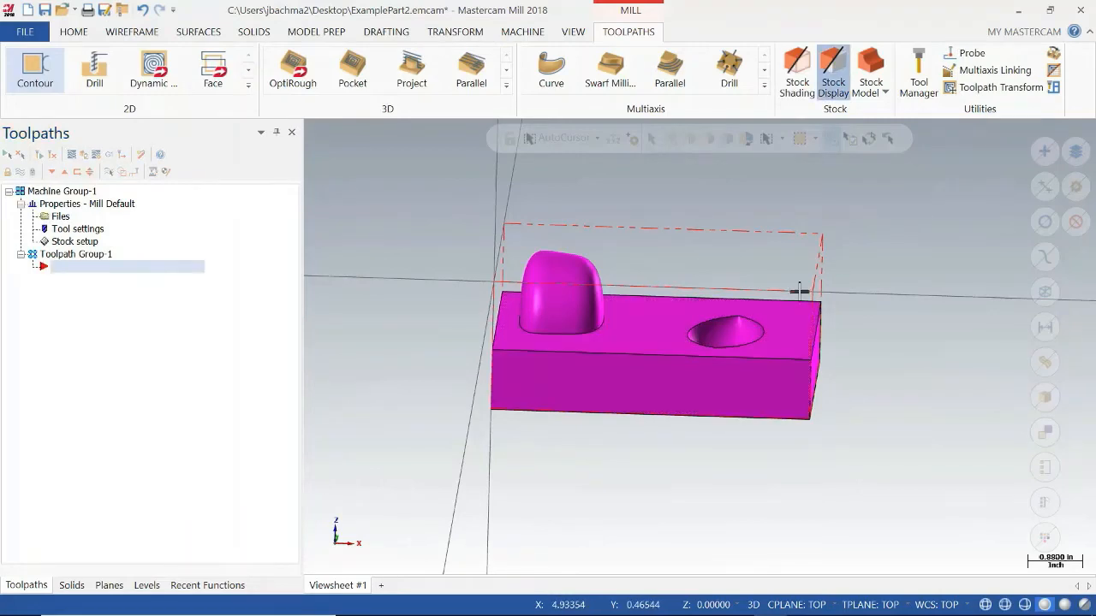
Inspect the stock outline around the part and save the file to the Desktop as ExamplePart2.emcam.
{"action": "mouse_move", "coordinate": [799, 292]}
{"action": "middle_mouse_down"}
{"action": "mouse_move", "coordinate": [788, 367]}
{"action": "mouse_move", "coordinate": [799, 274]}
{"action": "mouse_move", "coordinate": [756, 276]}
{"action": "mouse_move", "coordinate": [749, 296]}
{"action": "mouse_move", "coordinate": [782, 267]}
{"action": "mouse_move", "coordinate": [787, 306]}
{"action": "mouse_move", "coordinate": [766, 305]}
{"action": "mouse_move", "coordinate": [815, 289]}
{"action": "middle_mouse_up"}
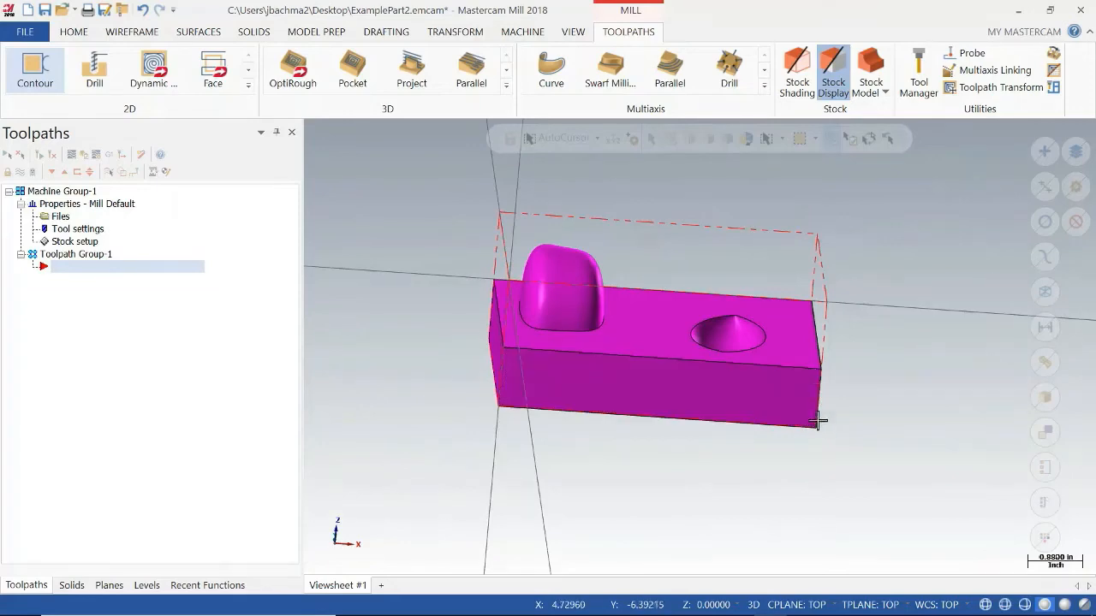
{"action": "middle_click_drag", "start_coordinate": [681, 381], "coordinate": [876, 357]}
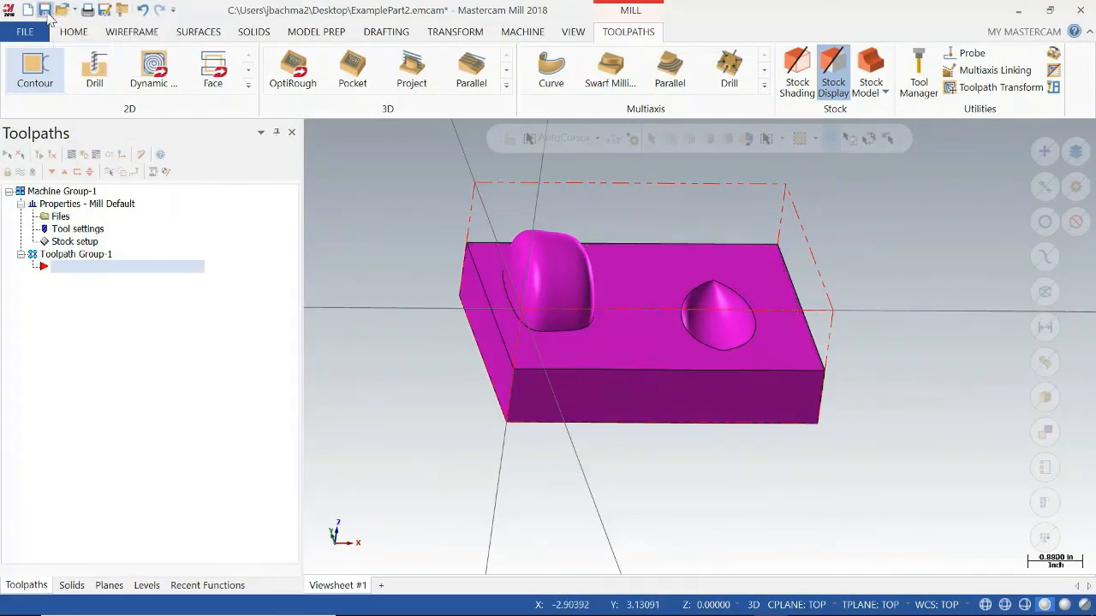
{"action": "left_click", "coordinate": [46, 11]}
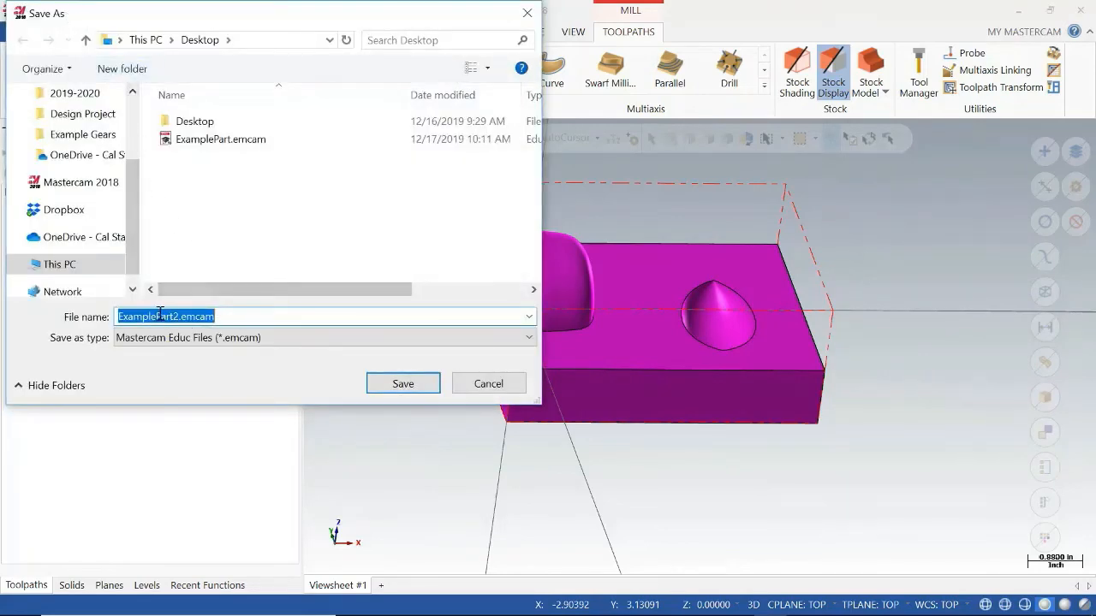
{"action": "left_click", "coordinate": [376, 383]}
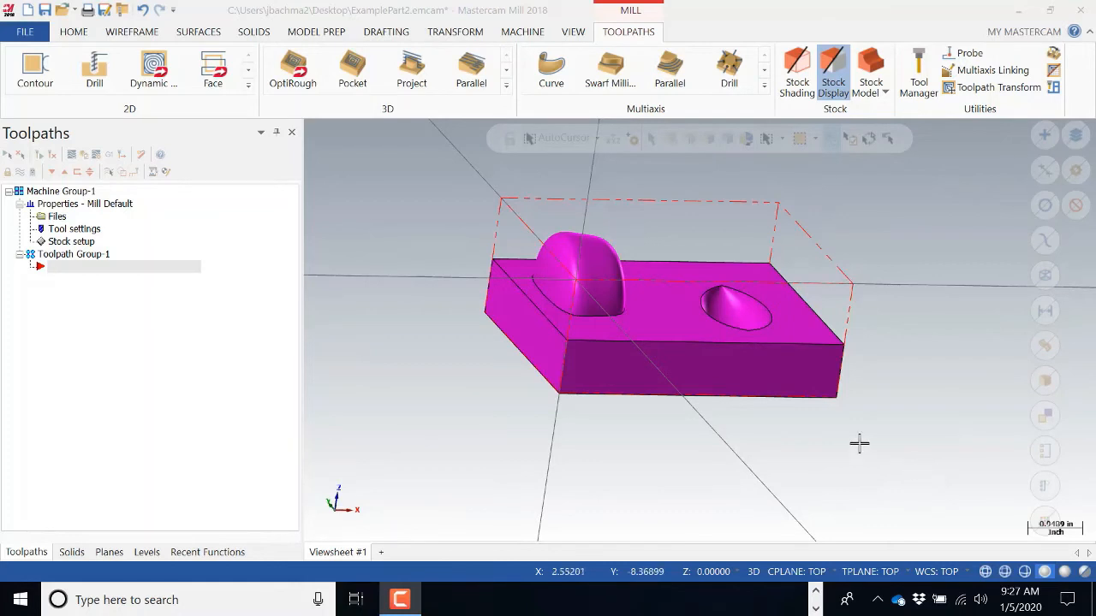
{"action": "scroll", "coordinate": [490, 330], "scroll_direction": "up", "scroll_amount": 1}
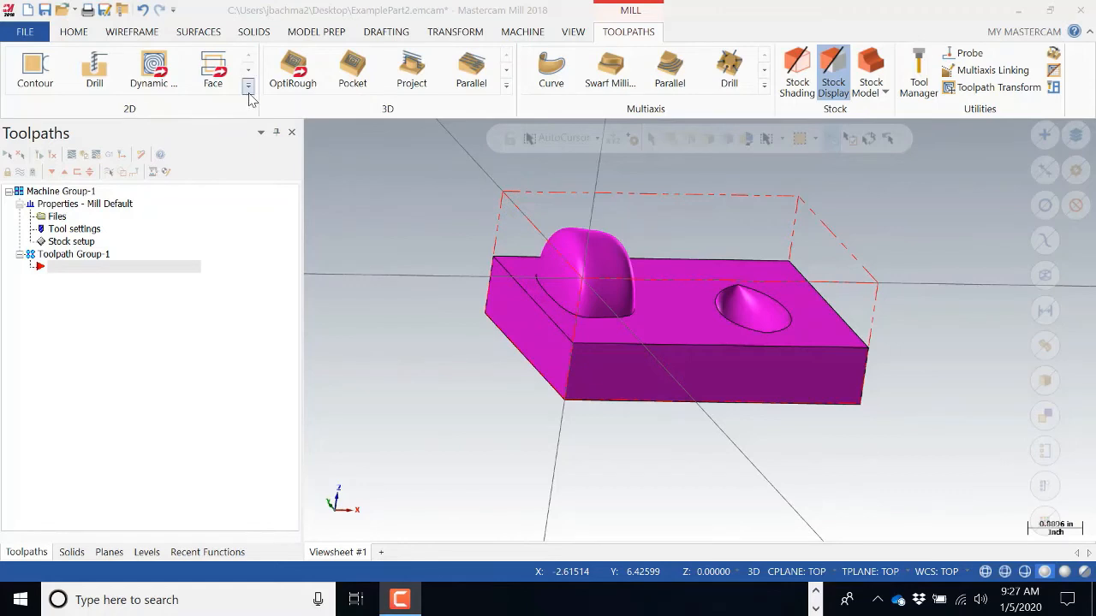
{"action": "left_click", "coordinate": [506, 89]}
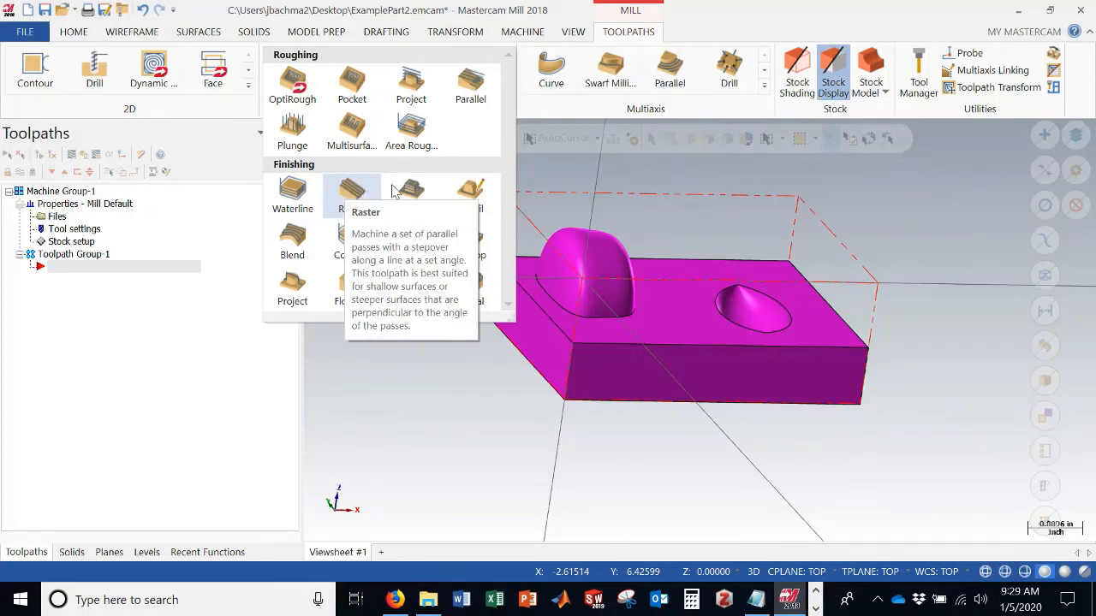
{"action": "left_click", "coordinate": [632, 418]}
{"action": "middle_click_drag", "start_coordinate": [635, 317], "coordinate": [658, 344]}
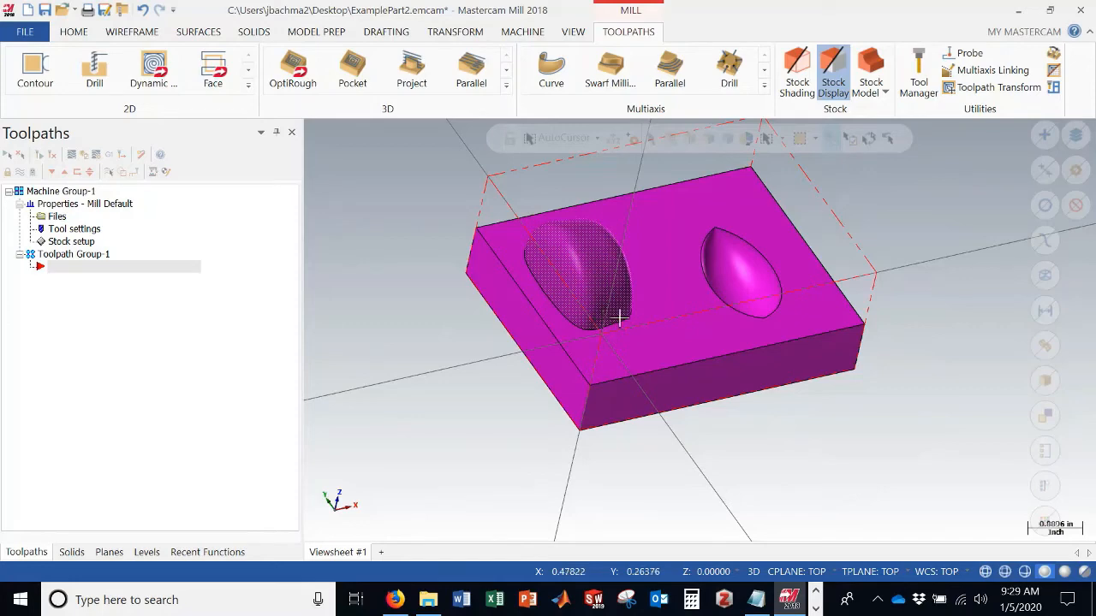
Create a 3D OptiRough toolpath and select the raised boss face as its machining geometry.
{"action": "left_click", "coordinate": [506, 87]}
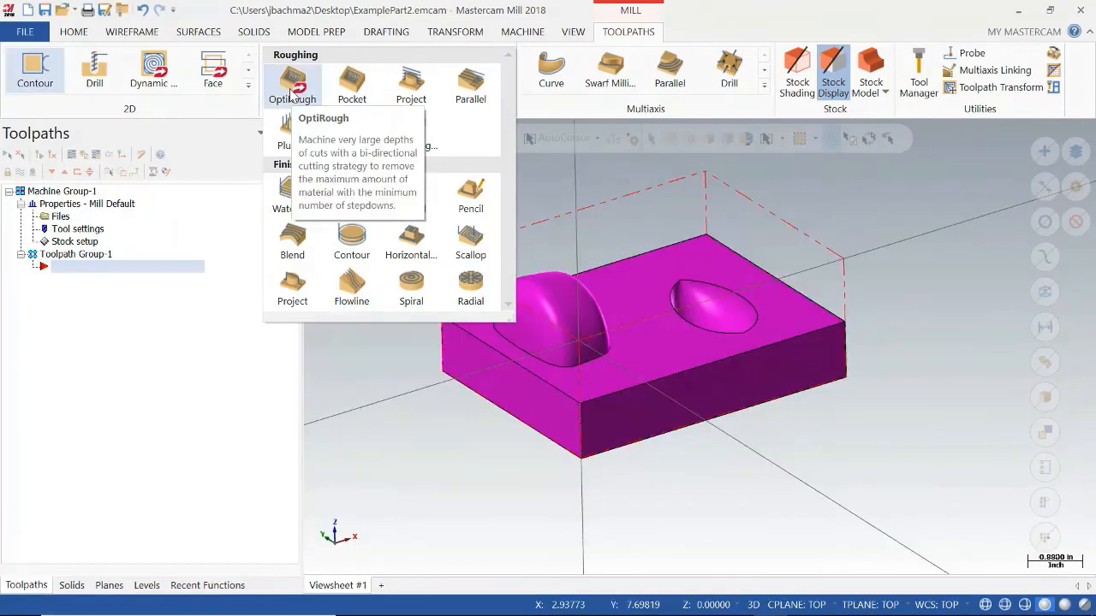
{"action": "left_click", "coordinate": [291, 96]}
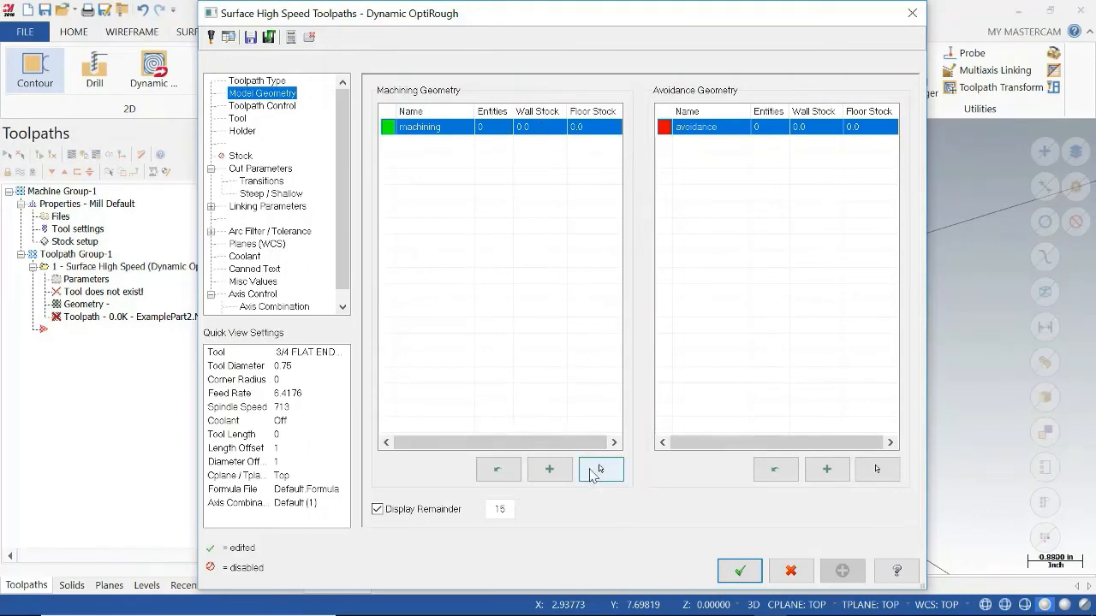
{"action": "left_click", "coordinate": [597, 470]}
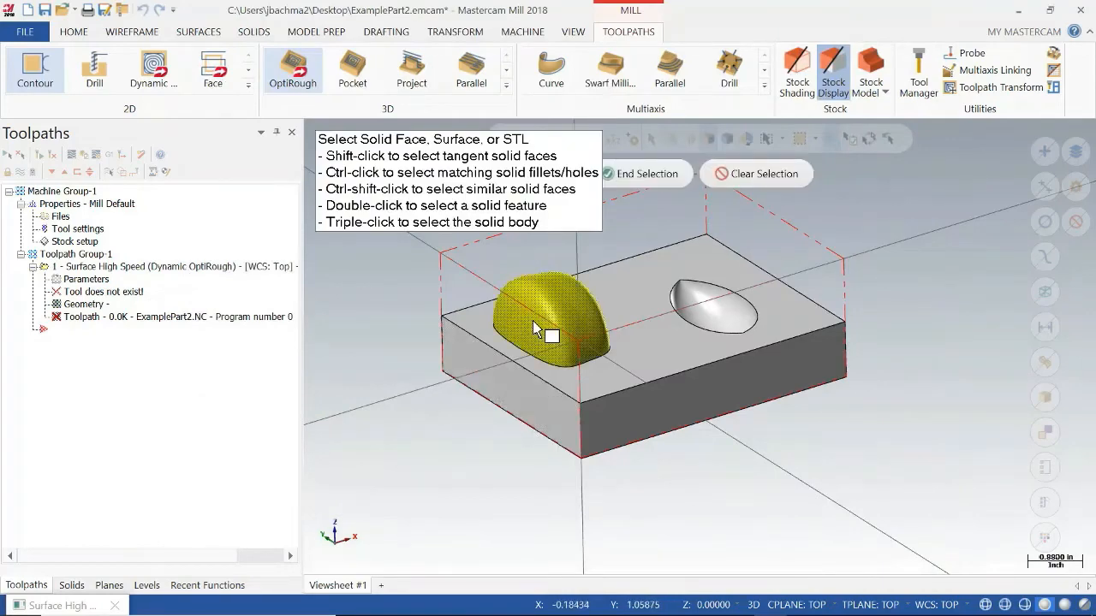
{"action": "left_click", "coordinate": [533, 328]}
{"action": "left_click", "coordinate": [636, 178]}
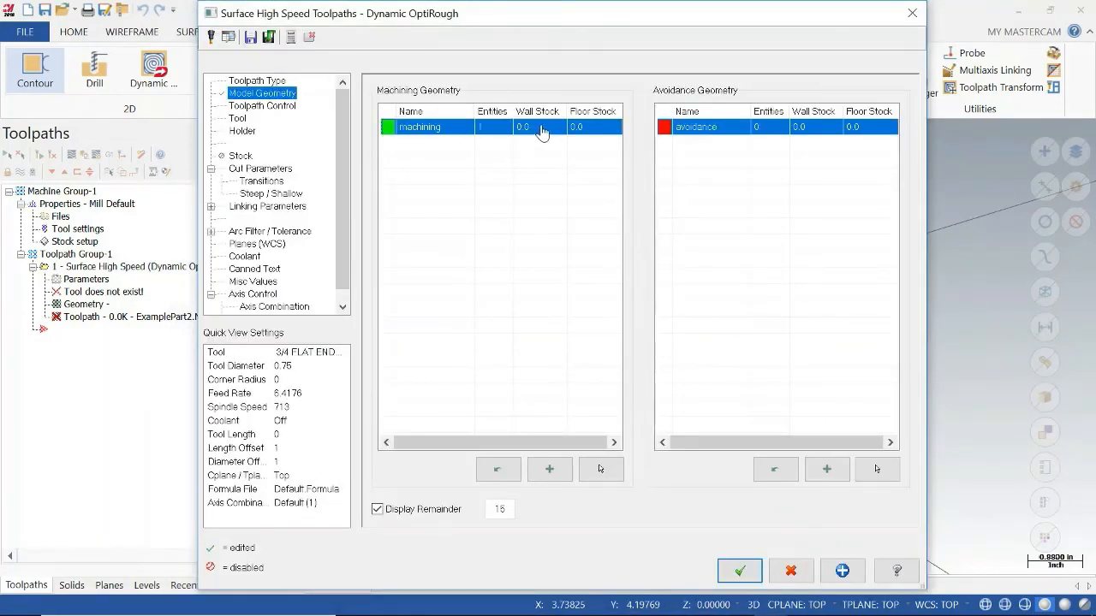
Set both the wall stock and the floor stock of the machining geometry to 0.01.
{"action": "double_click", "coordinate": [542, 132]}
{"action": "key", "text": "Escape"}
{"action": "double_click", "coordinate": [552, 130]}
{"action": "type", "text": "0."}
{"action": "left_click", "coordinate": [589, 134]}
{"action": "double_click", "coordinate": [595, 132]}
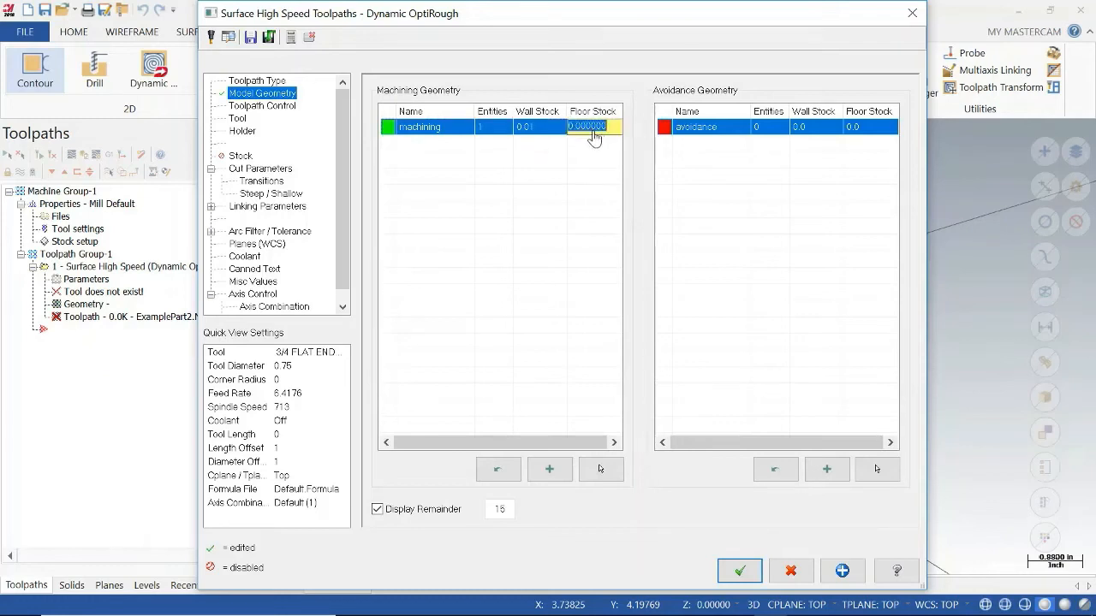
{"action": "type", "text": "0.01"}
{"action": "left_click", "coordinate": [553, 129]}
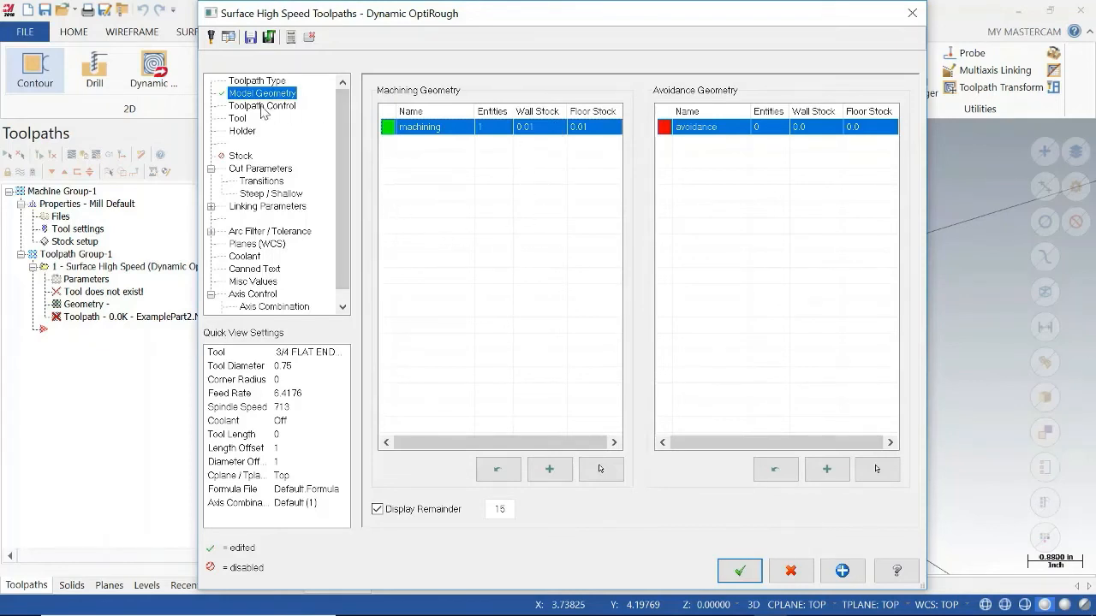
Assign the 1/2 BALL ENDMILL from the tool library, filtering for ball endmills with a diameter less than 0.6.
{"action": "left_click", "coordinate": [237, 118]}
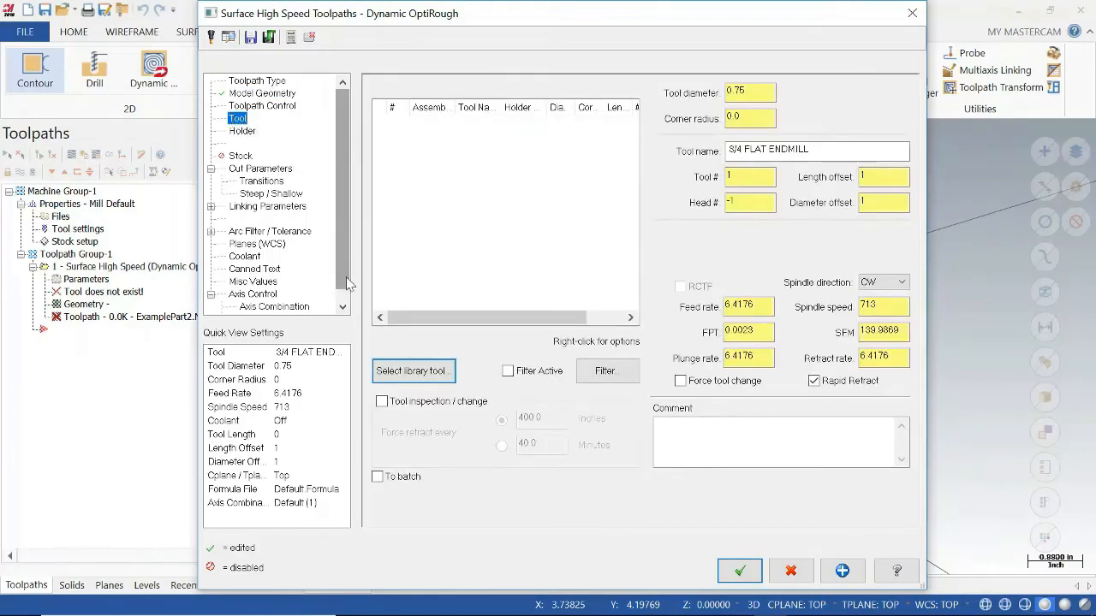
{"action": "left_click", "coordinate": [411, 373]}
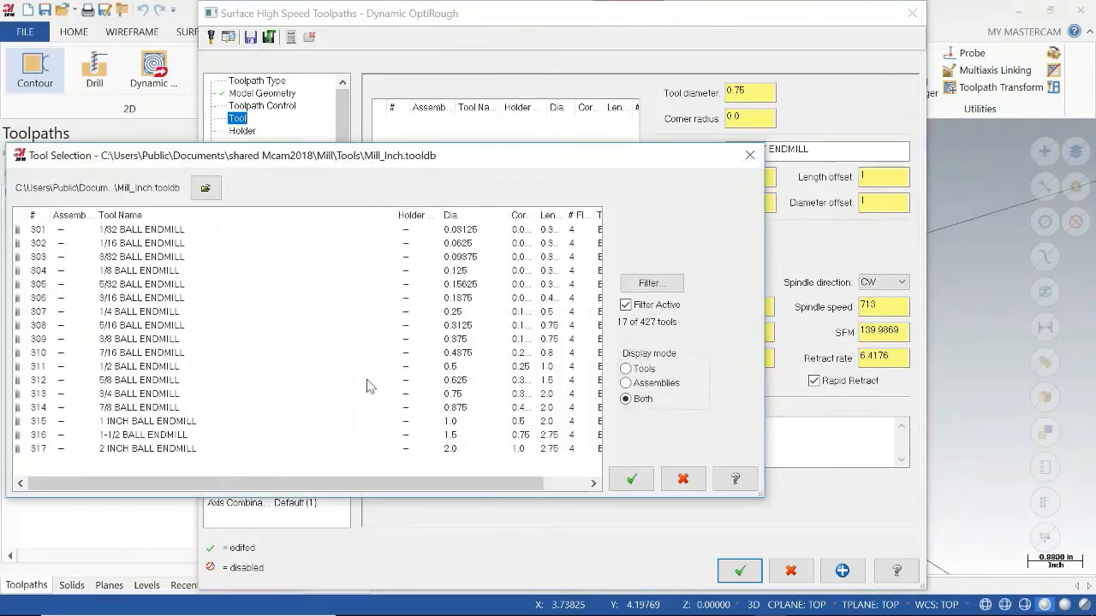
{"action": "left_click", "coordinate": [648, 284]}
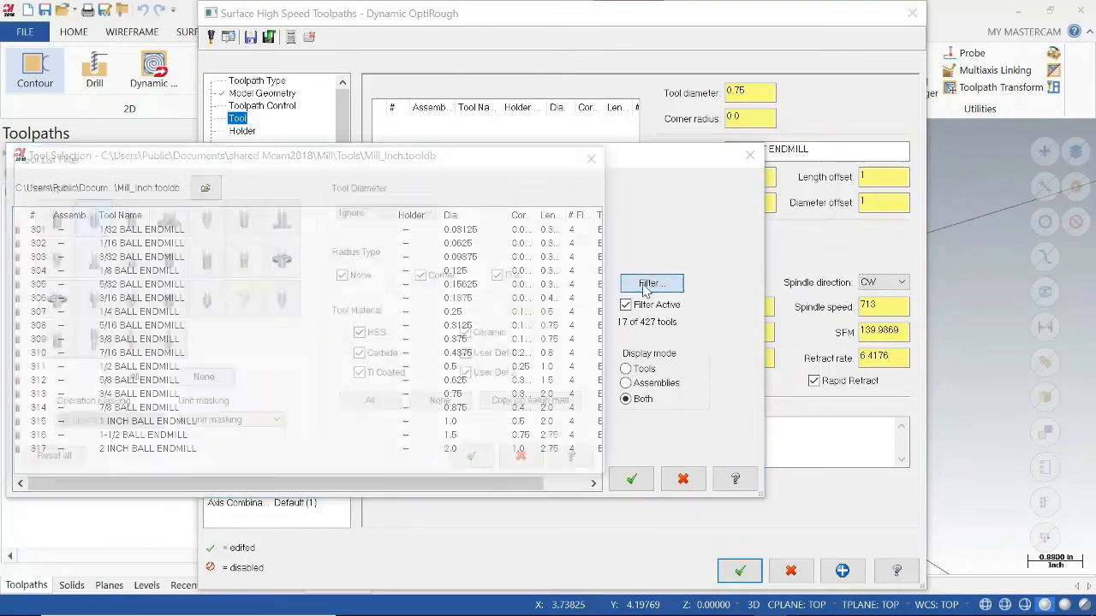
{"action": "left_click", "coordinate": [208, 380]}
{"action": "left_click", "coordinate": [102, 224]}
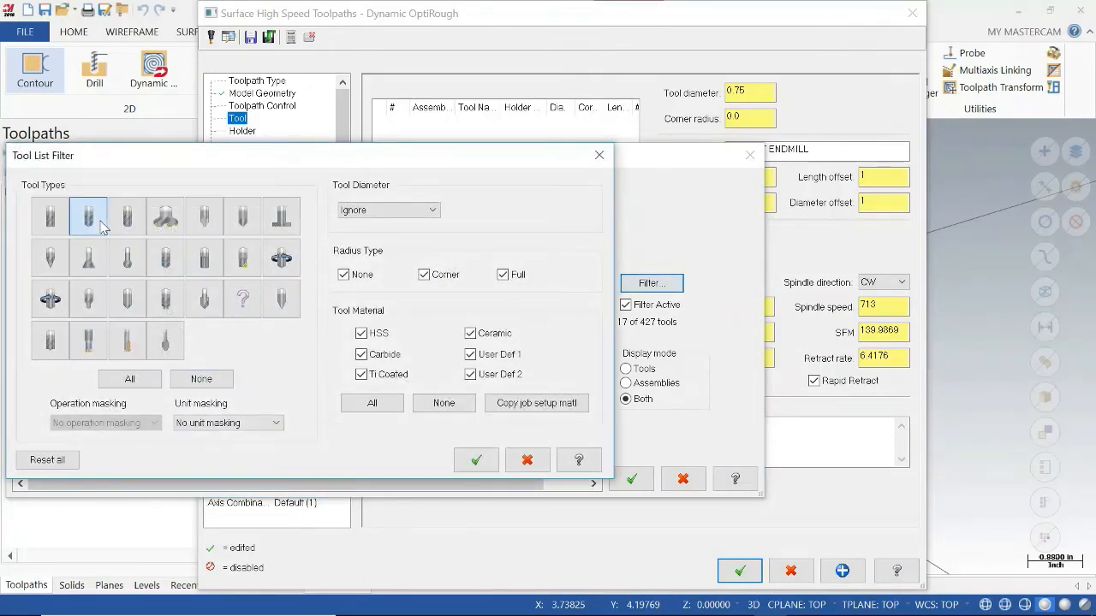
{"action": "left_click", "coordinate": [411, 210]}
{"action": "left_click", "coordinate": [436, 237]}
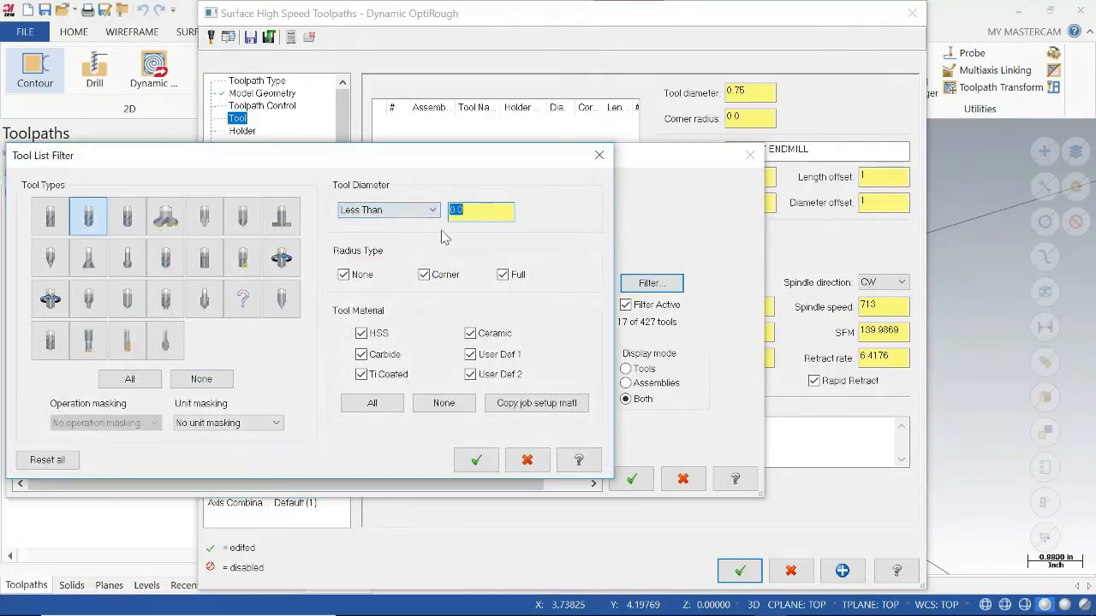
{"action": "type", "text": "0"}
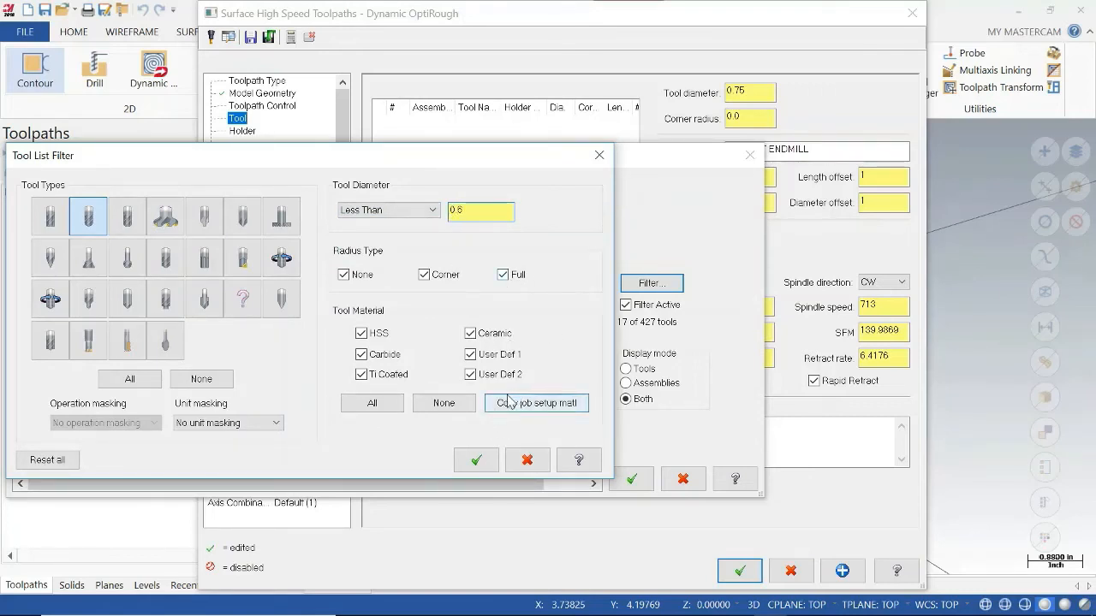
{"action": "left_click", "coordinate": [474, 461]}
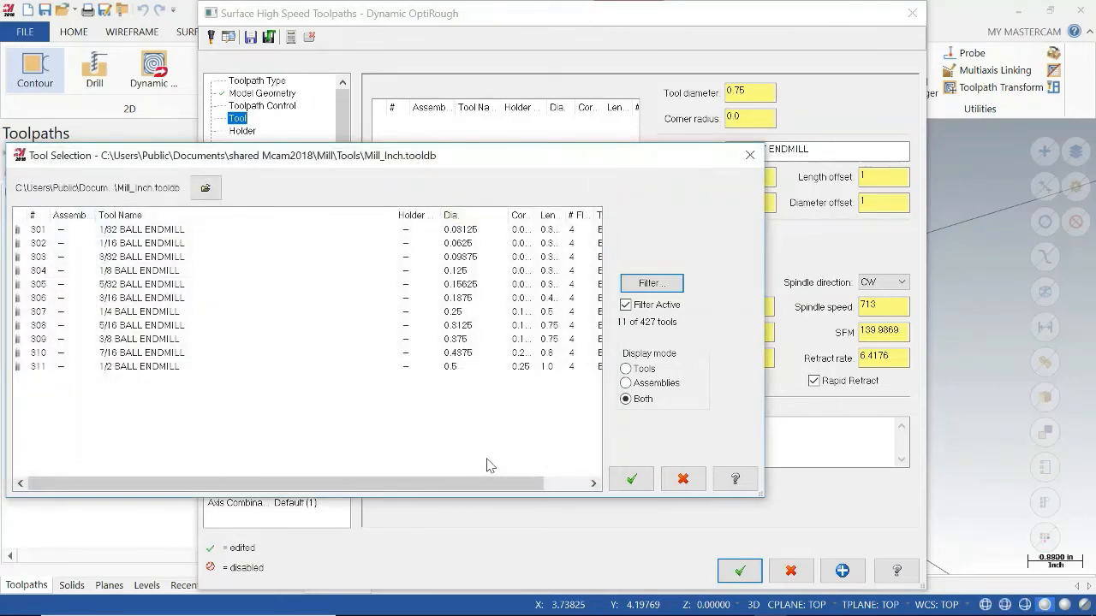
{"action": "left_click", "coordinate": [152, 369]}
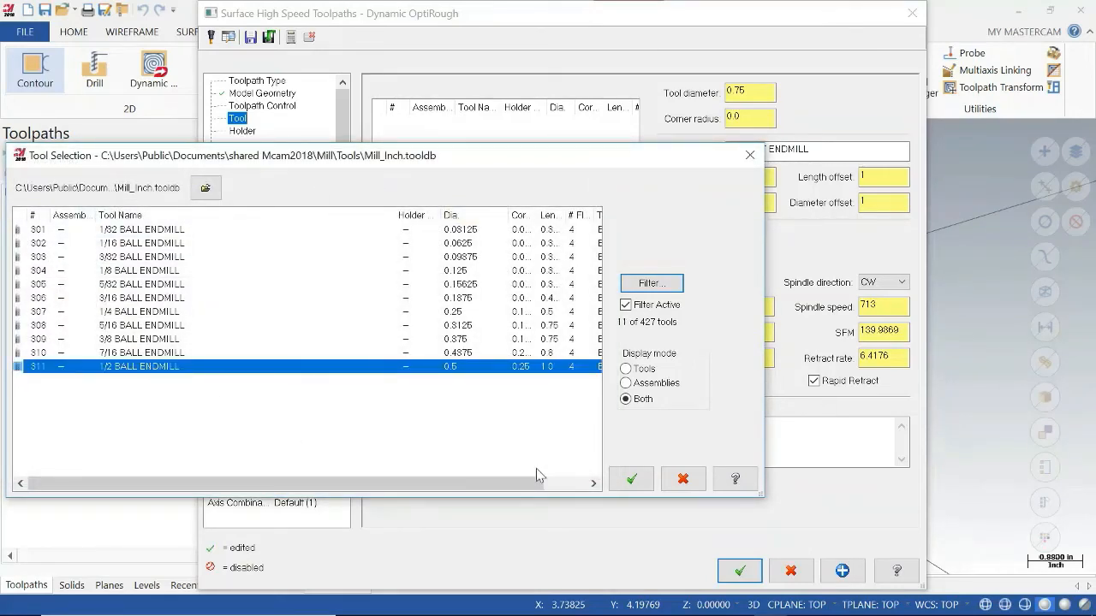
{"action": "left_click", "coordinate": [633, 478]}
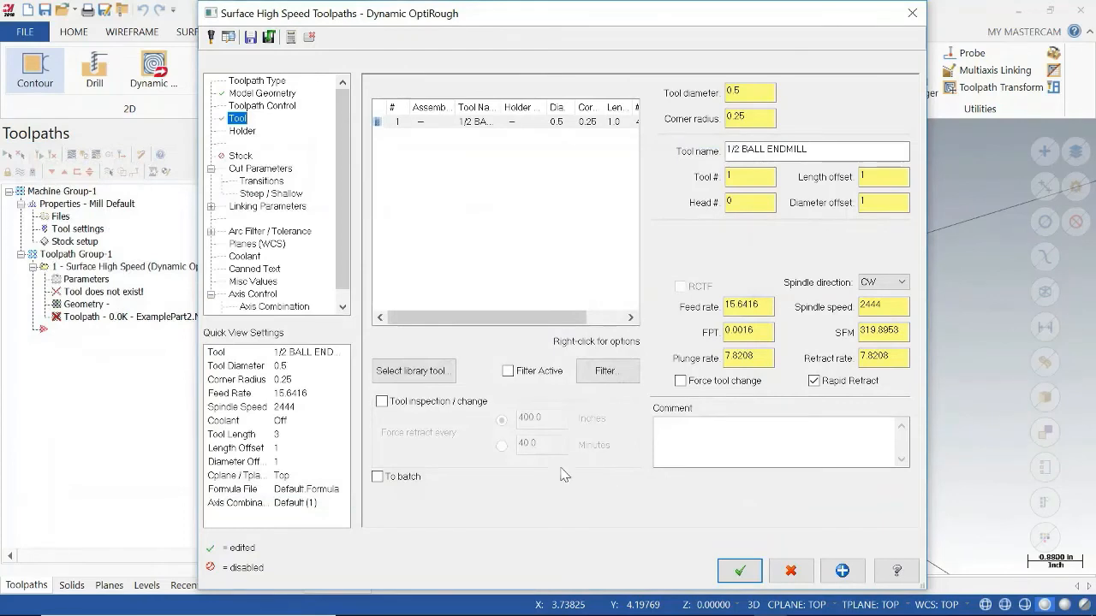
Force a tool change for the ball endmill and set its plunge rate to 1 and feed rate to 10.
{"action": "left_click", "coordinate": [717, 384]}
{"action": "left_click", "coordinate": [767, 360]}
{"action": "left_click_drag", "start_coordinate": [767, 361], "coordinate": [690, 363]}
{"action": "type", "text": "1"}
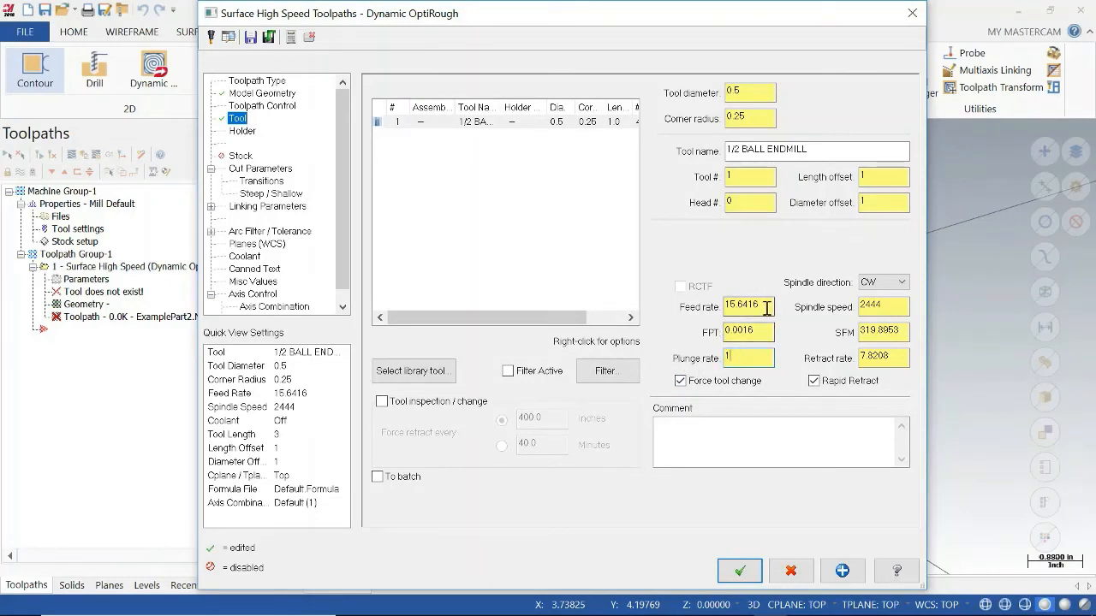
{"action": "left_click_drag", "start_coordinate": [766, 308], "coordinate": [684, 315]}
{"action": "type", "text": "1p"}
{"action": "left_click", "coordinate": [745, 331]}
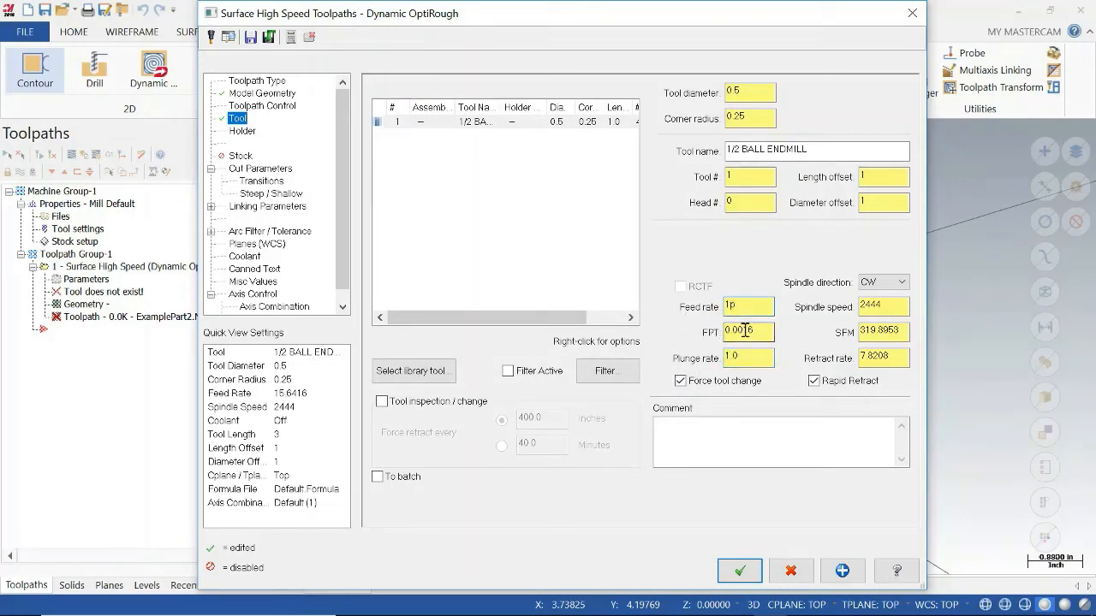
{"action": "left_click", "coordinate": [555, 358]}
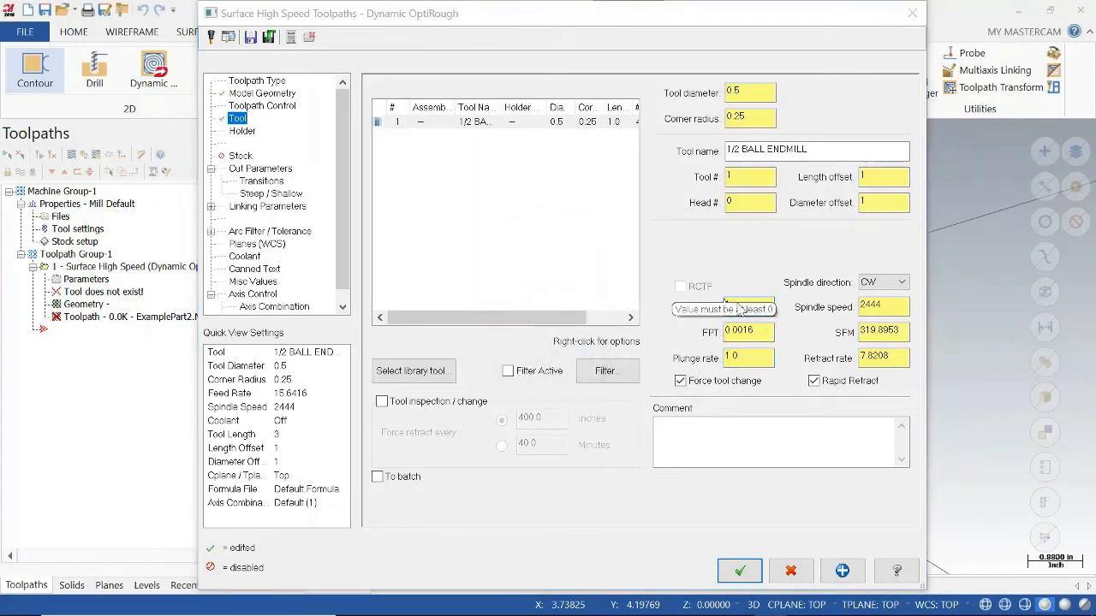
{"action": "double_click", "coordinate": [750, 306]}
{"action": "type", "text": "10"}
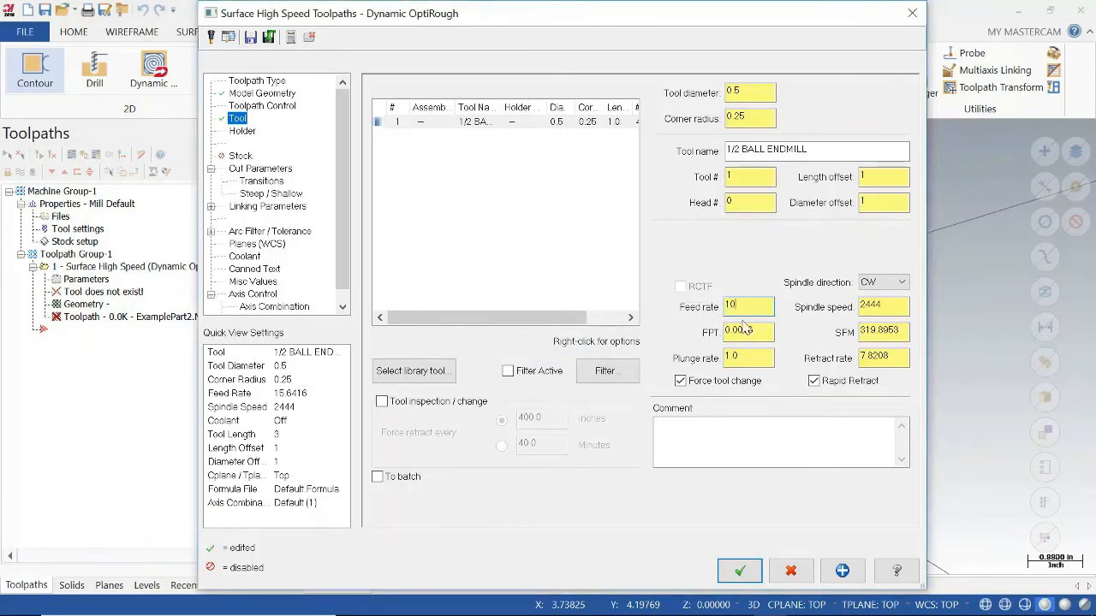
Generate the OptiRough toolpath on the boss with the default cut, linking and coolant parameters, and save the file.
{"action": "left_click", "coordinate": [756, 332]}
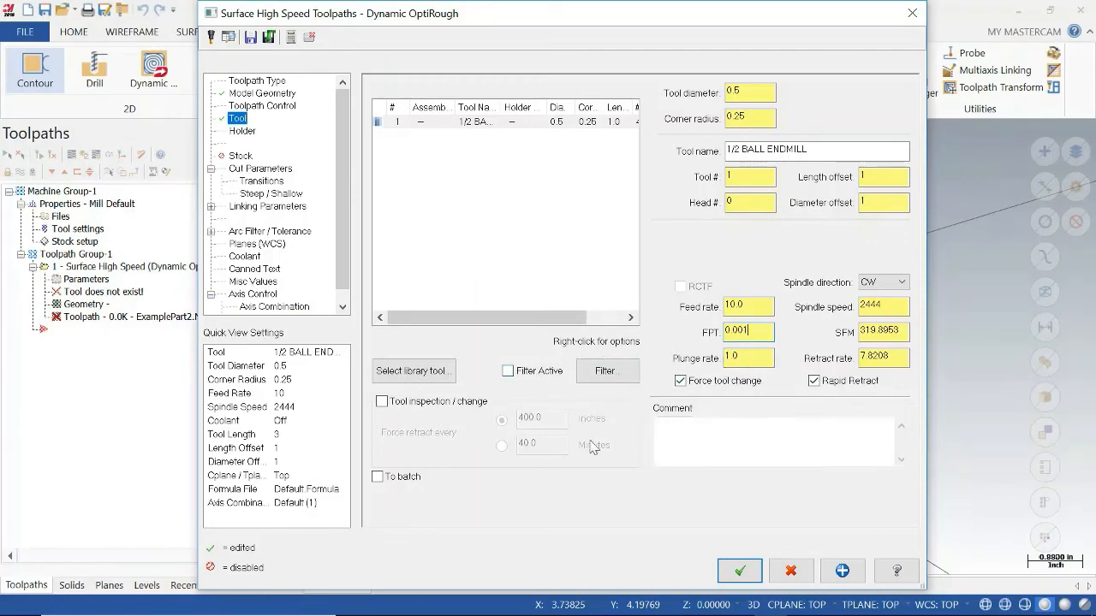
{"action": "left_click", "coordinate": [257, 171]}
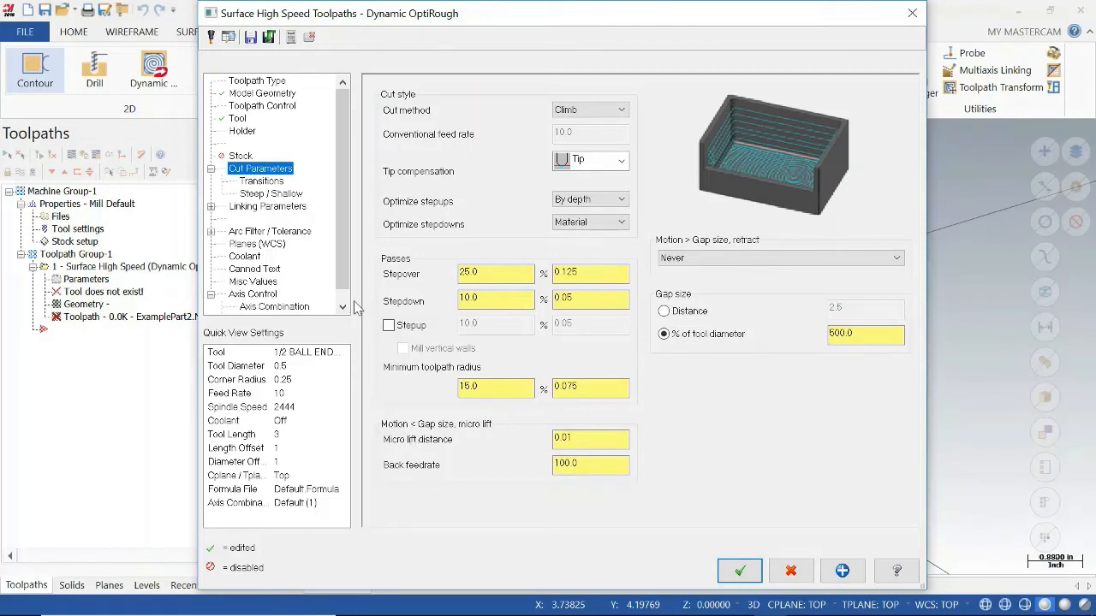
{"action": "left_click", "coordinate": [266, 209]}
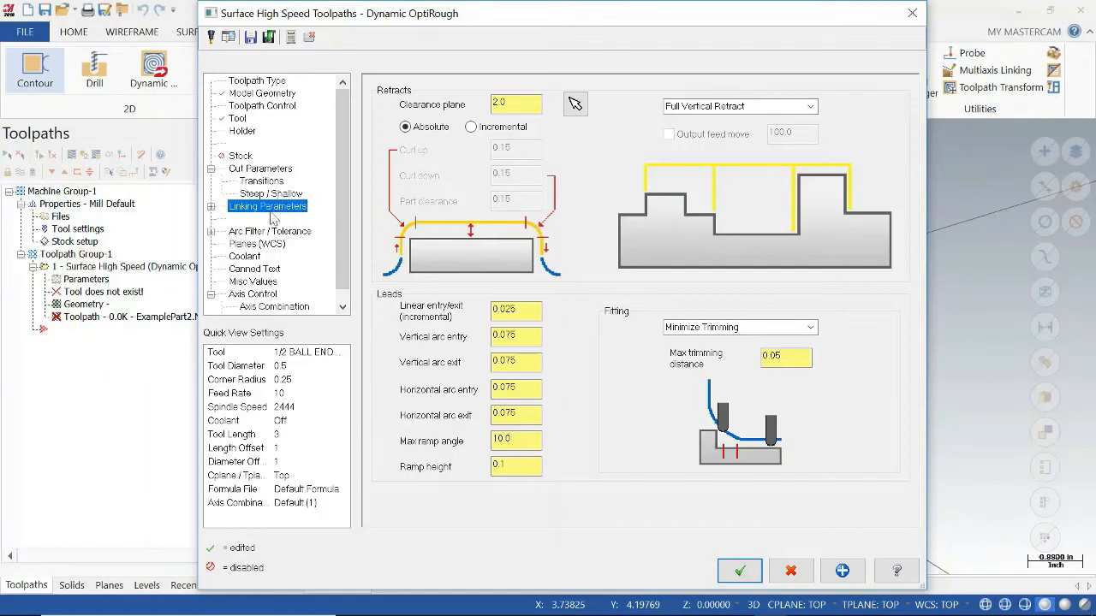
{"action": "left_click", "coordinate": [245, 256]}
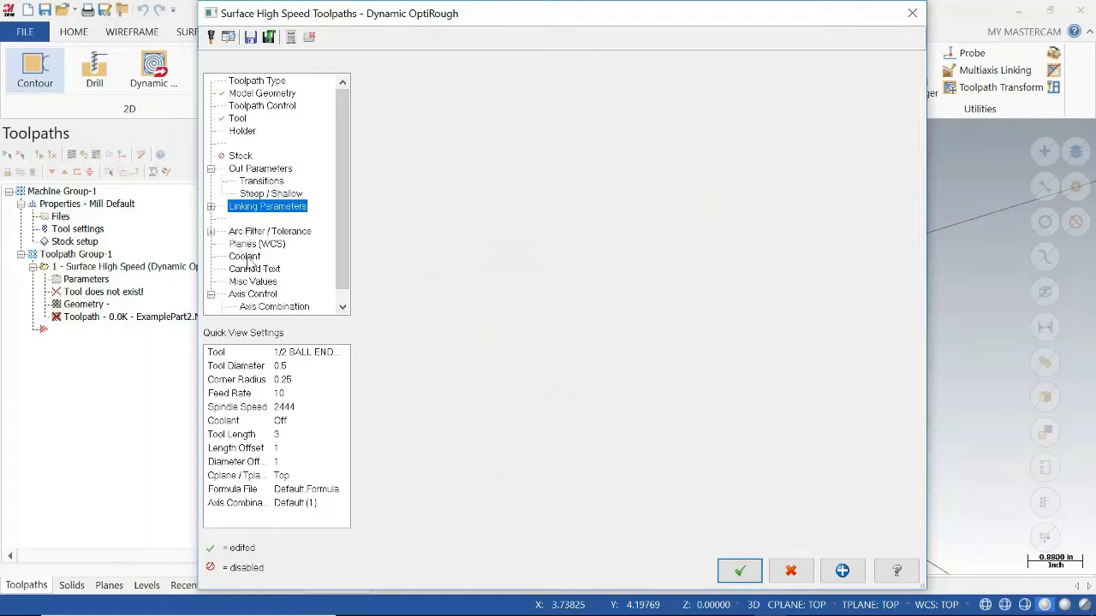
{"action": "left_click", "coordinate": [743, 571]}
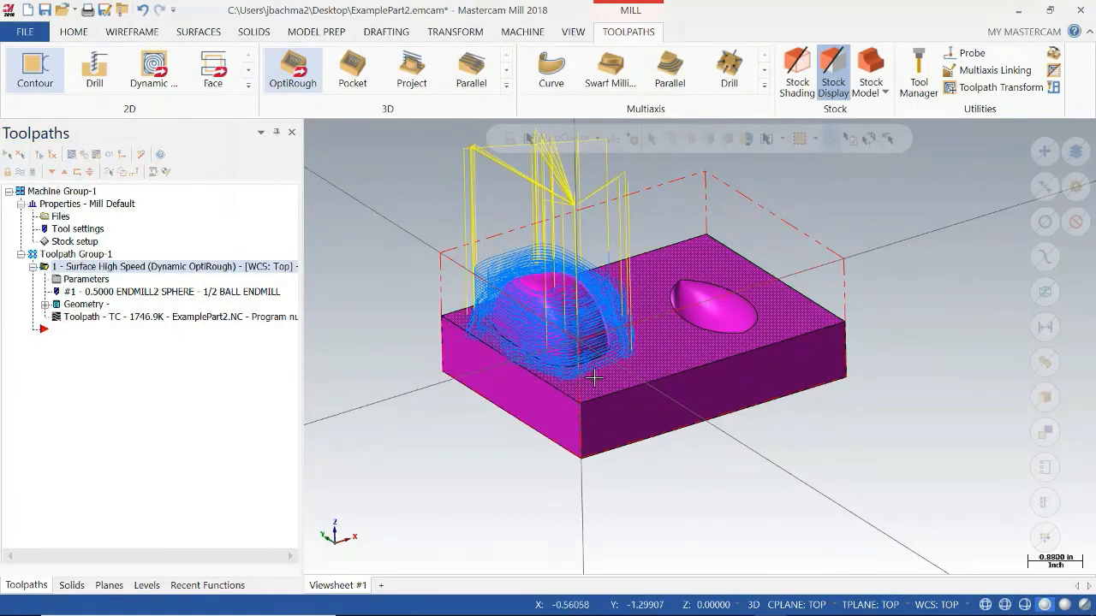
{"action": "mouse_move", "coordinate": [643, 324]}
{"action": "middle_mouse_down"}
{"action": "mouse_move", "coordinate": [617, 342]}
{"action": "mouse_move", "coordinate": [656, 384]}
{"action": "mouse_move", "coordinate": [674, 370]}
{"action": "mouse_move", "coordinate": [681, 343]}
{"action": "mouse_move", "coordinate": [631, 351]}
{"action": "mouse_move", "coordinate": [620, 346]}
{"action": "mouse_move", "coordinate": [634, 324]}
{"action": "mouse_move", "coordinate": [580, 307]}
{"action": "mouse_move", "coordinate": [590, 344]}
{"action": "middle_mouse_up"}
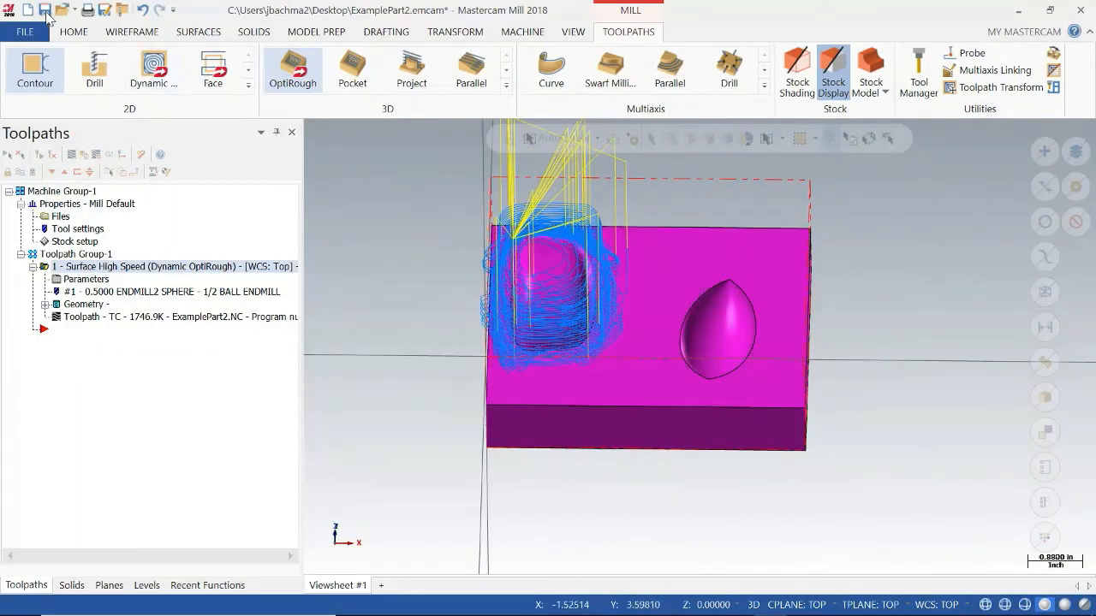
{"action": "left_click", "coordinate": [44, 12]}
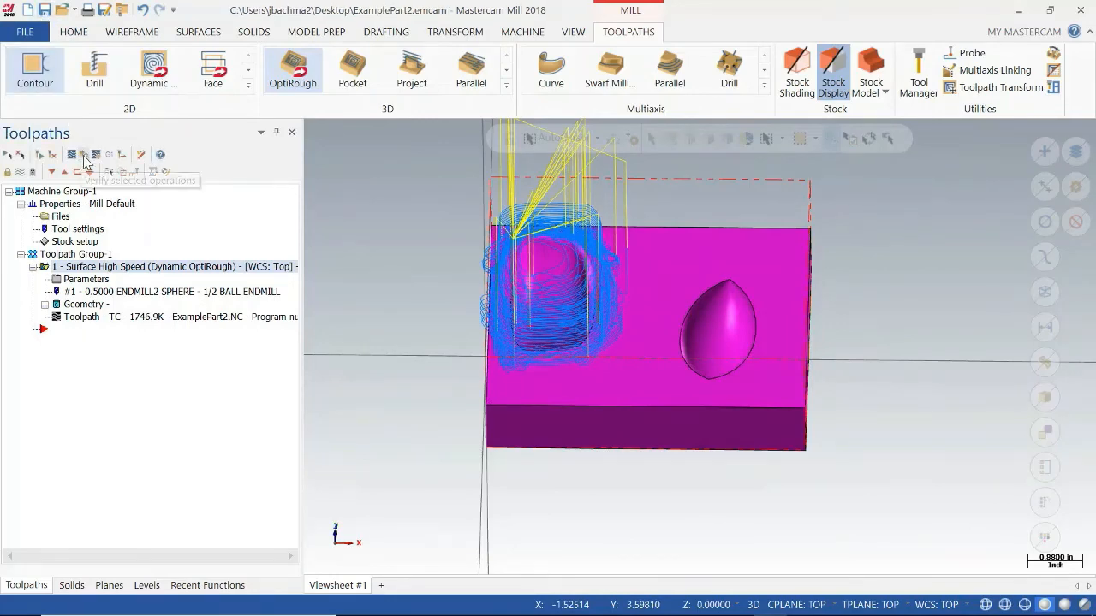
Start a Verify simulation of the OptiRough operation and check its stop conditions and collision checking options.
{"action": "left_click", "coordinate": [84, 157]}
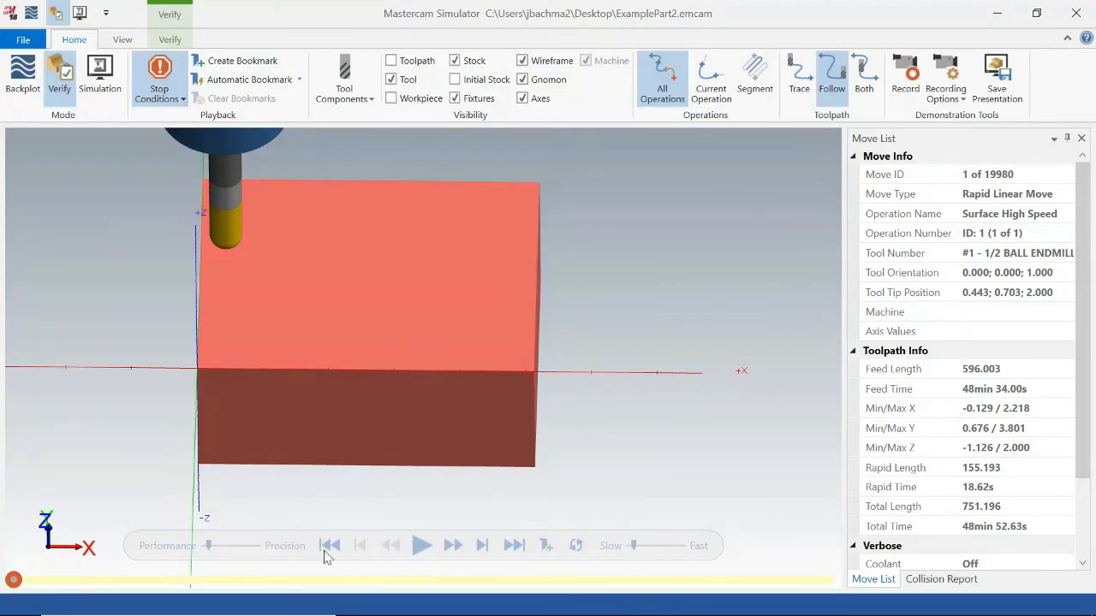
{"action": "left_click", "coordinate": [176, 83]}
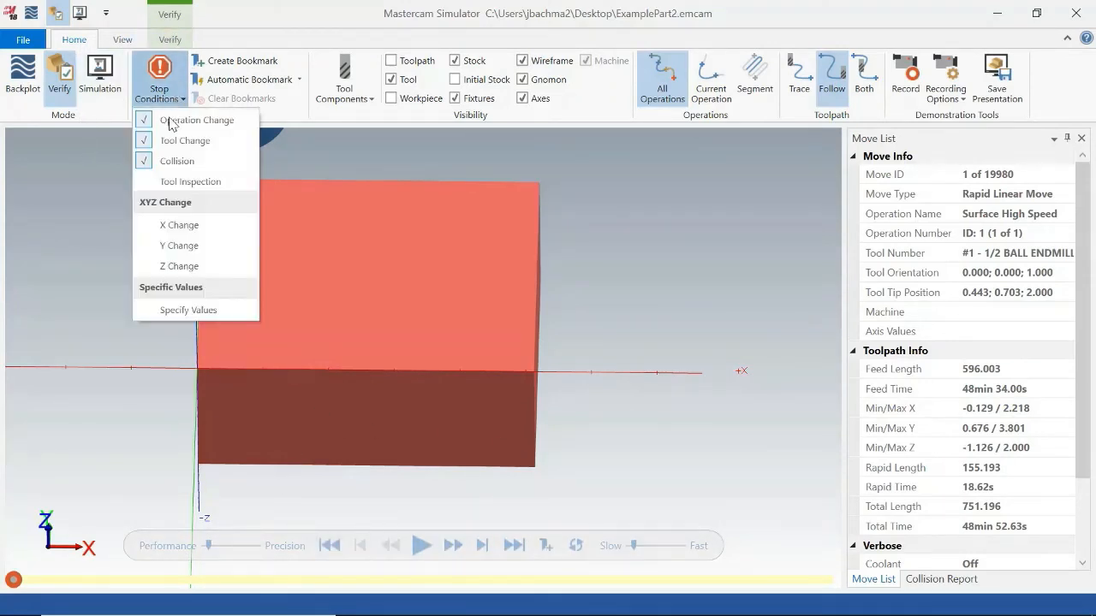
{"action": "left_click", "coordinate": [167, 40]}
{"action": "left_click", "coordinate": [55, 100]}
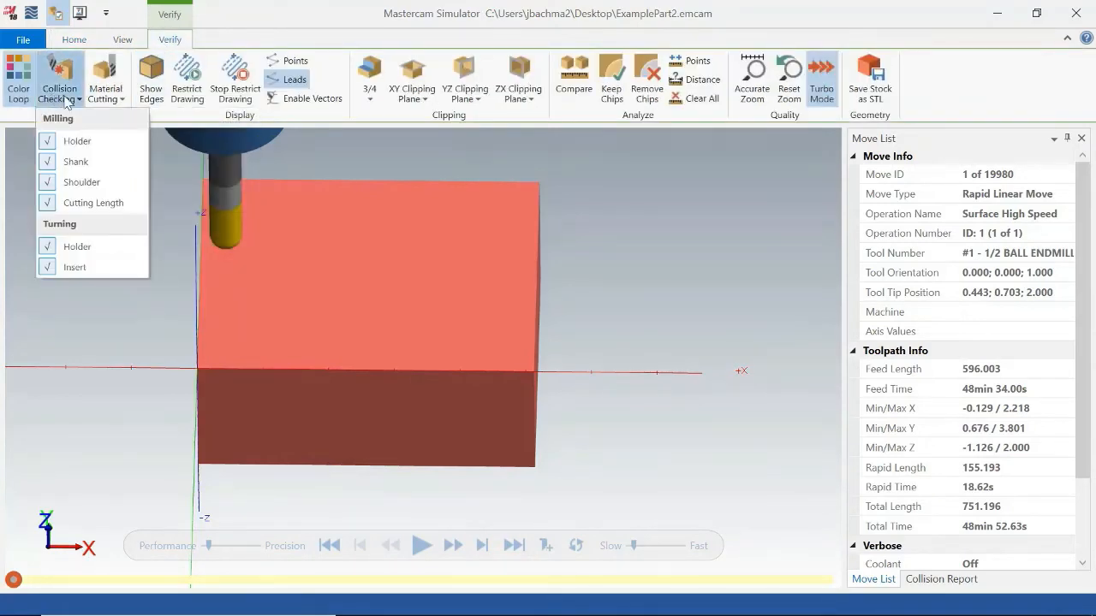
{"action": "left_click", "coordinate": [629, 339]}
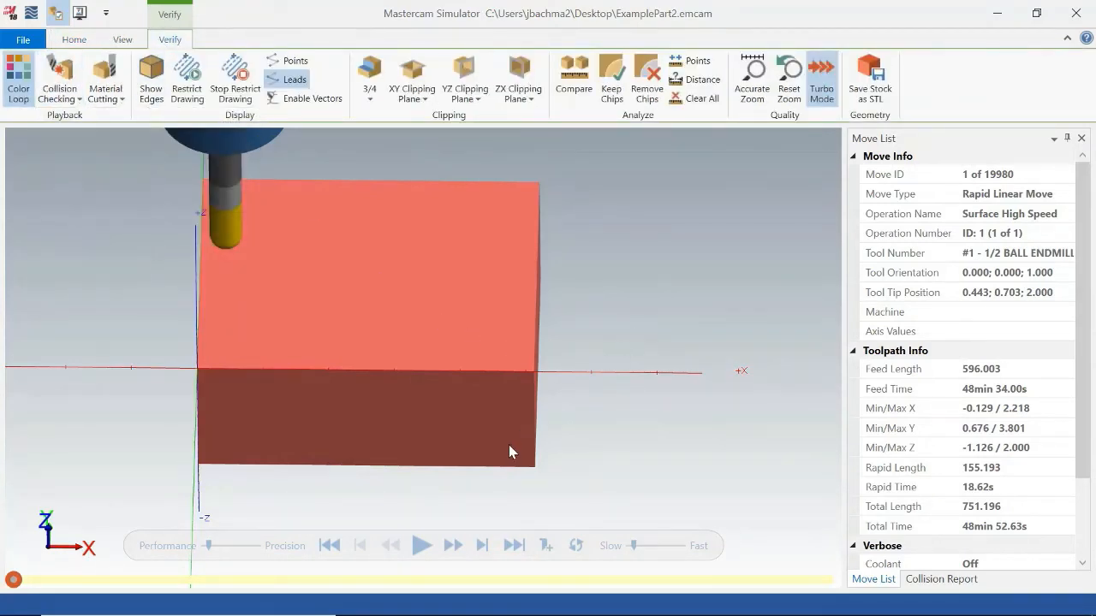
Play the verification near maximum speed, inspect the cut around the boss from several angles, and close the simulator.
{"action": "left_click", "coordinate": [420, 546]}
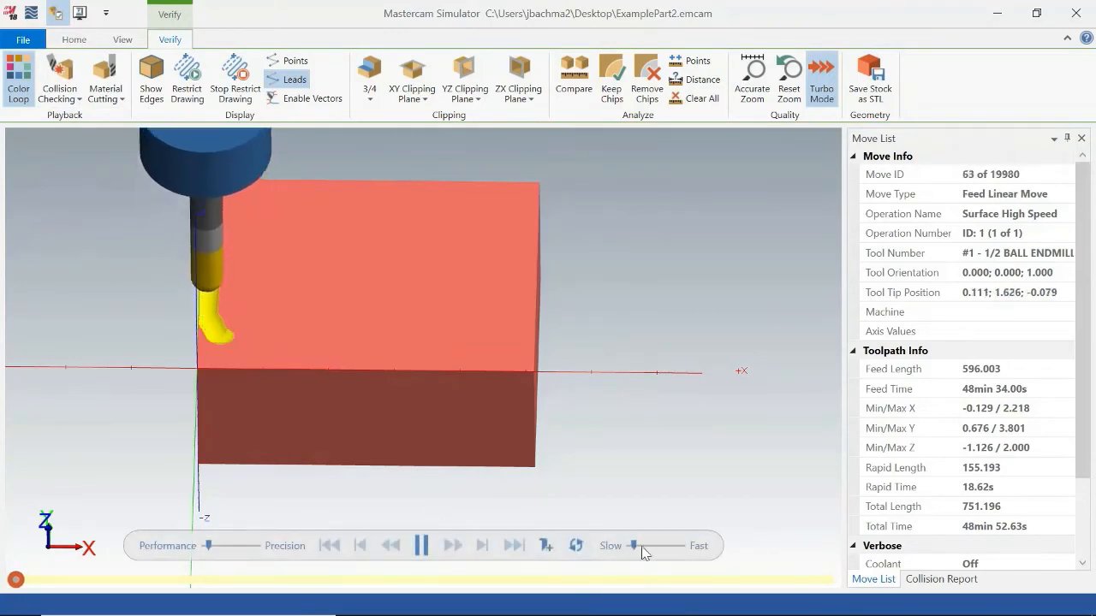
{"action": "left_click_drag", "start_coordinate": [635, 548], "coordinate": [683, 554]}
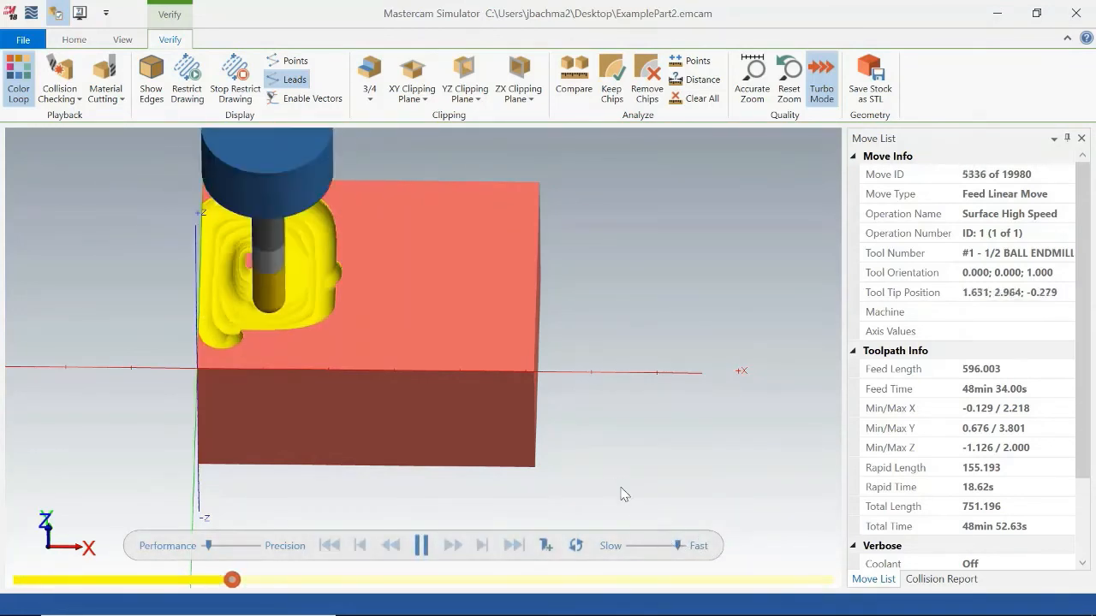
{"action": "middle_click_drag", "start_coordinate": [618, 476], "coordinate": [641, 477]}
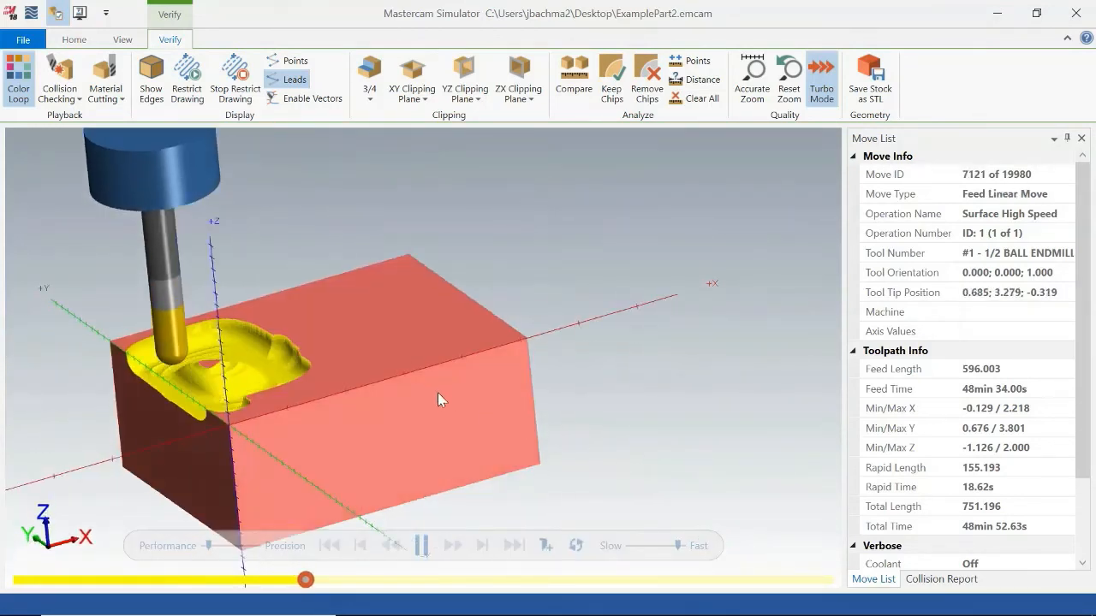
{"action": "middle_click_drag", "start_coordinate": [427, 378], "coordinate": [435, 386]}
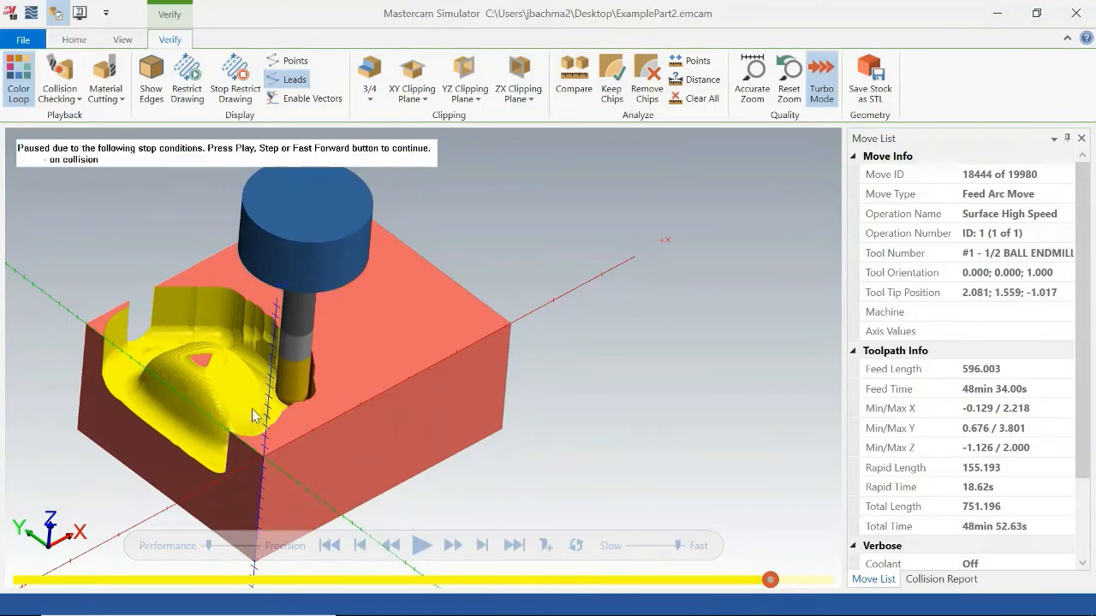
{"action": "middle_click_drag", "start_coordinate": [253, 417], "coordinate": [285, 430]}
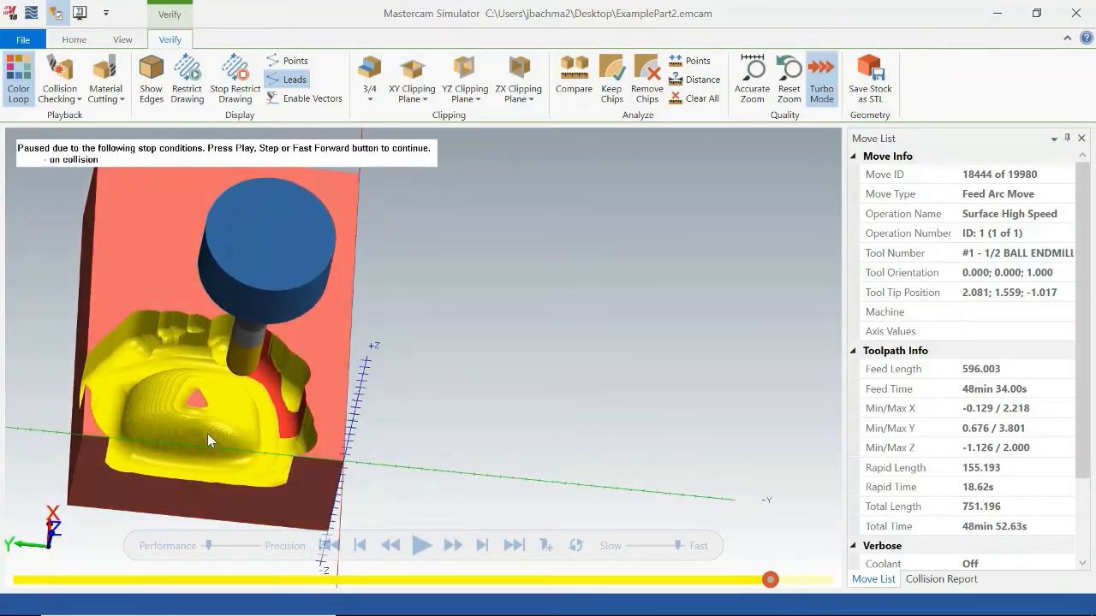
{"action": "middle_click_drag", "start_coordinate": [329, 349], "coordinate": [288, 347]}
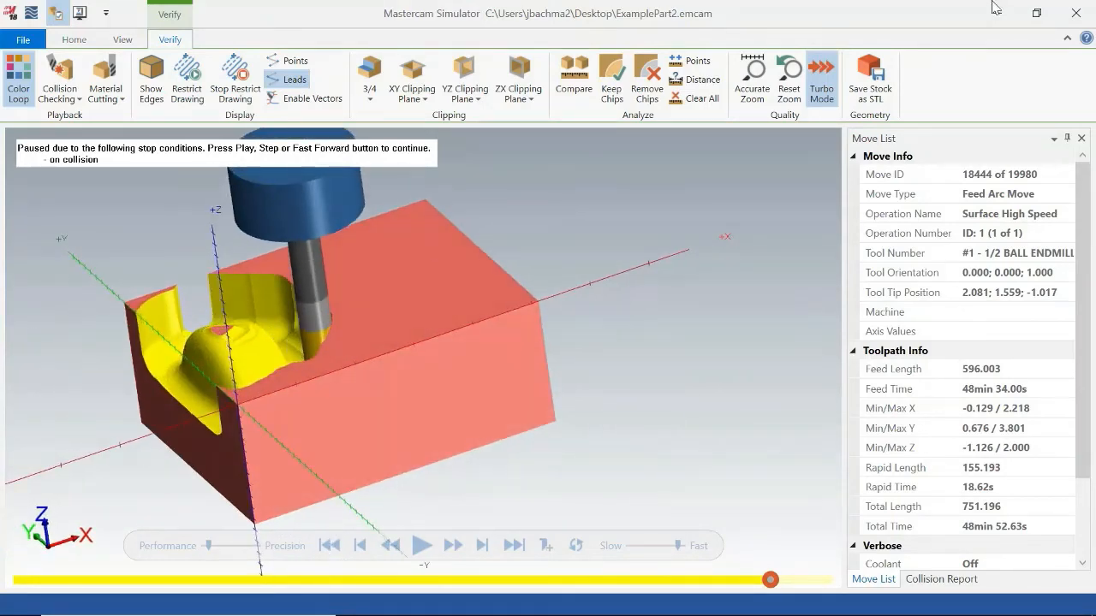
{"action": "left_click", "coordinate": [1075, 13]}
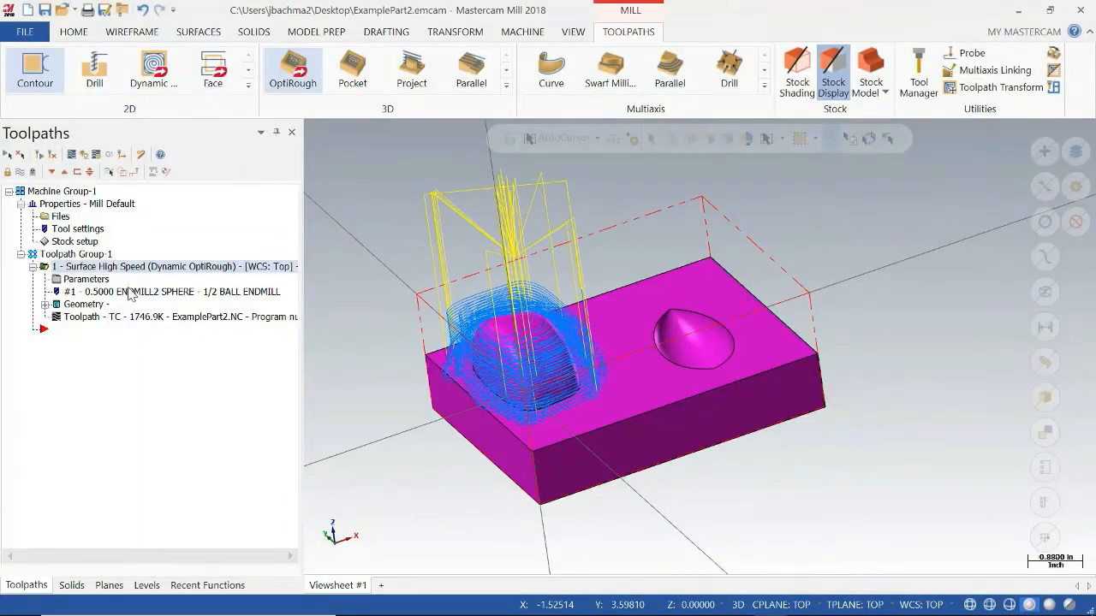
Set the 1/2 ball endmill's cutting length to 2 and regenerate the outdated OptiRough toolpath.
{"action": "left_click", "coordinate": [231, 289]}
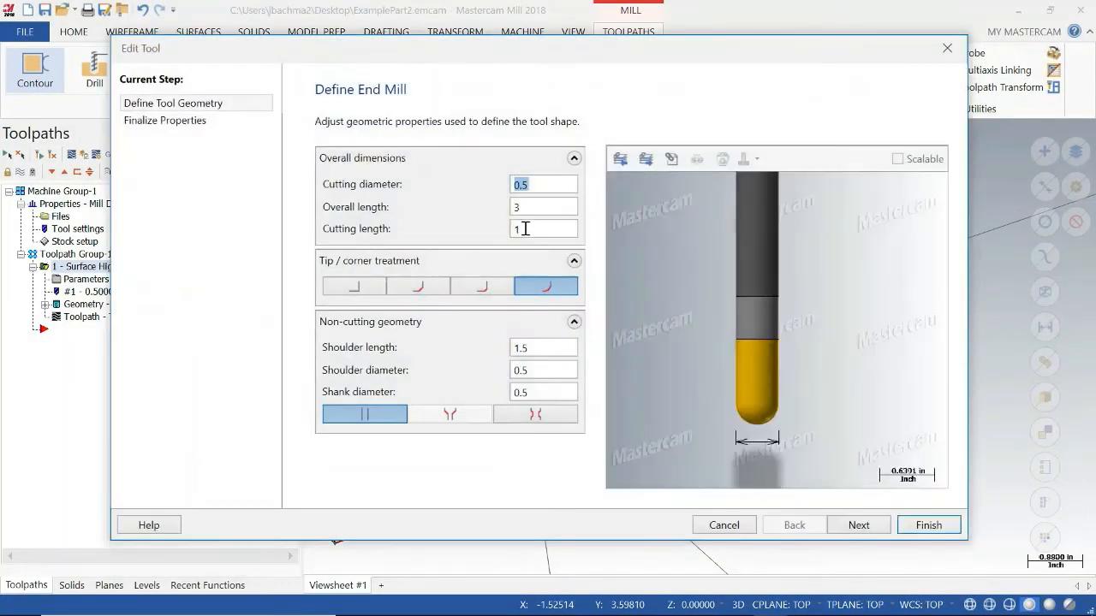
{"action": "left_click", "coordinate": [530, 229]}
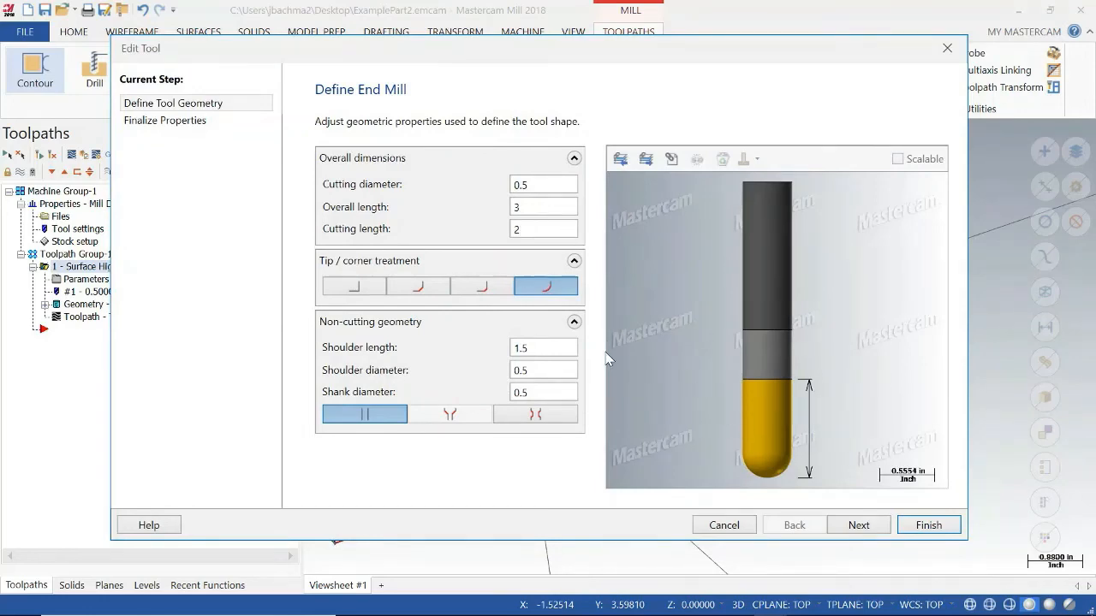
{"action": "left_click", "coordinate": [928, 526]}
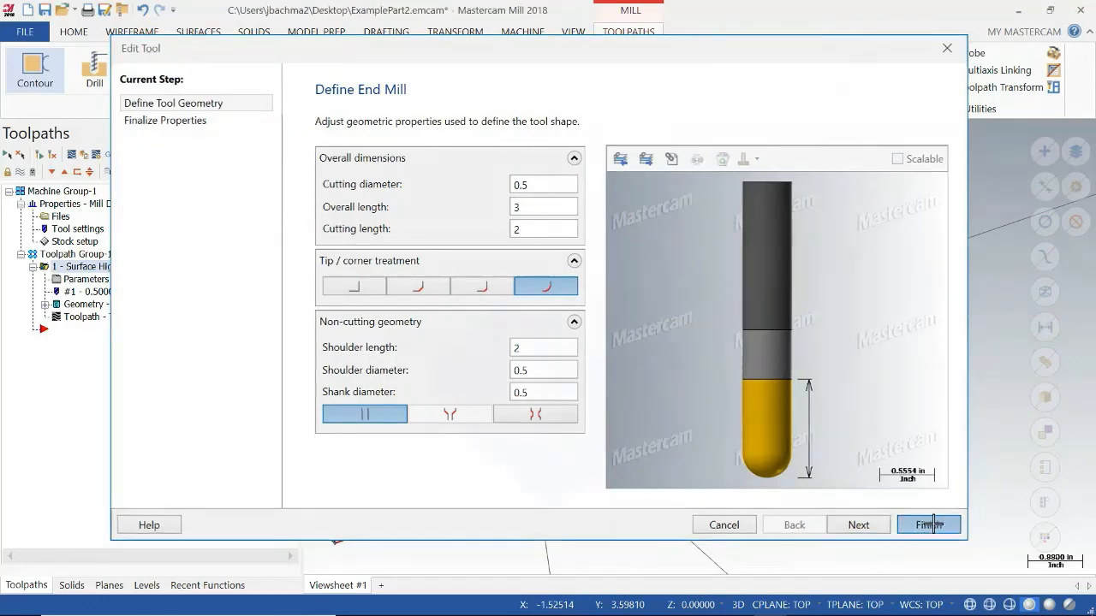
{"action": "left_click", "coordinate": [53, 155]}
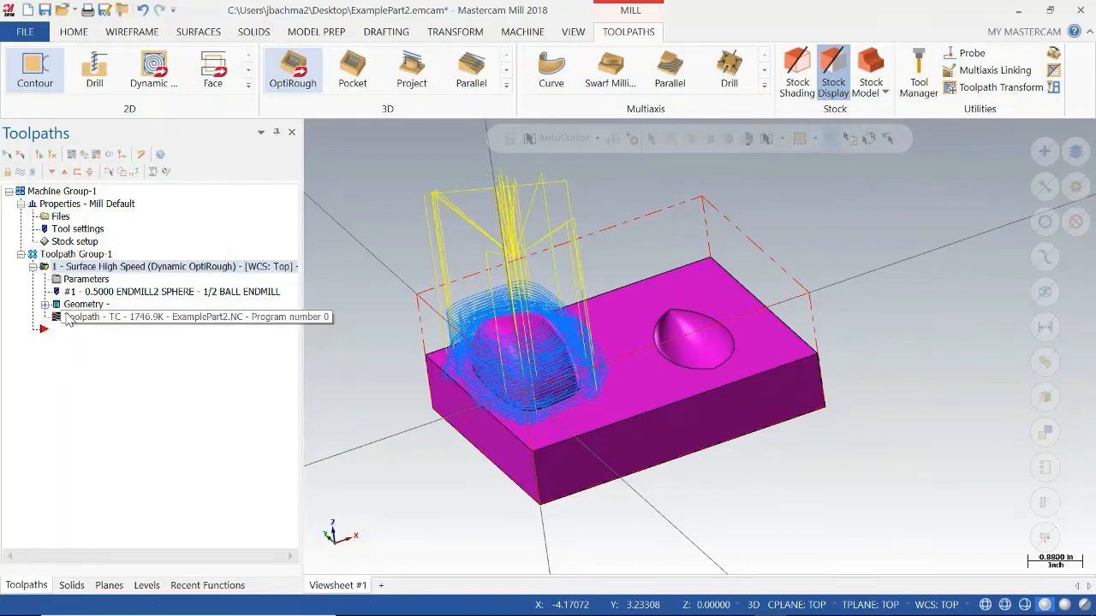
Verify the regenerated OptiRough operation through to its last move, examine the machined stock, and close the simulator.
{"action": "left_click", "coordinate": [83, 156]}
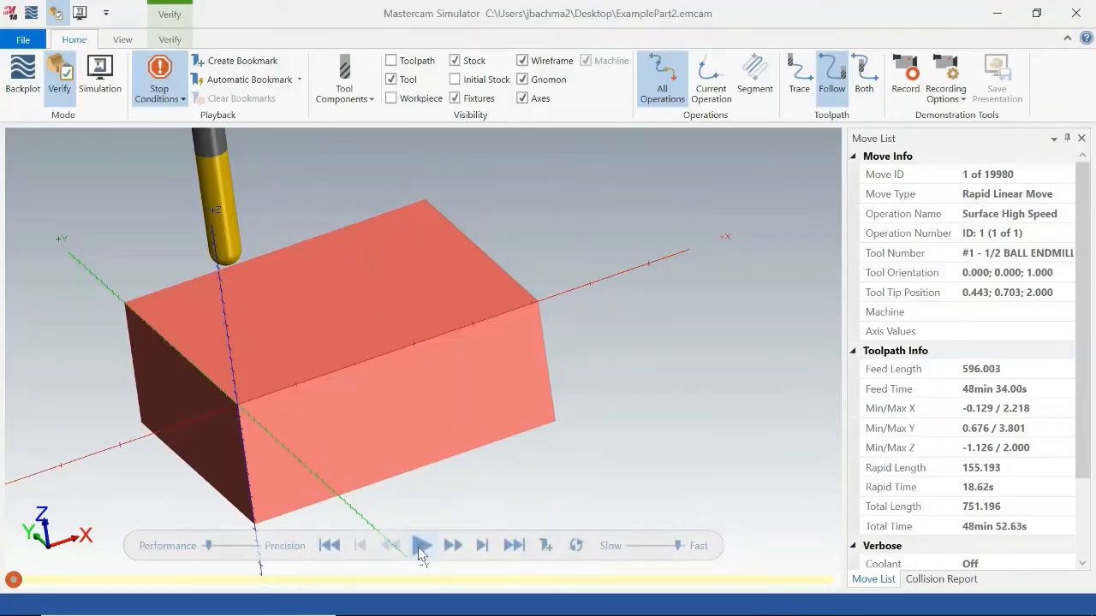
{"action": "left_click", "coordinate": [421, 548]}
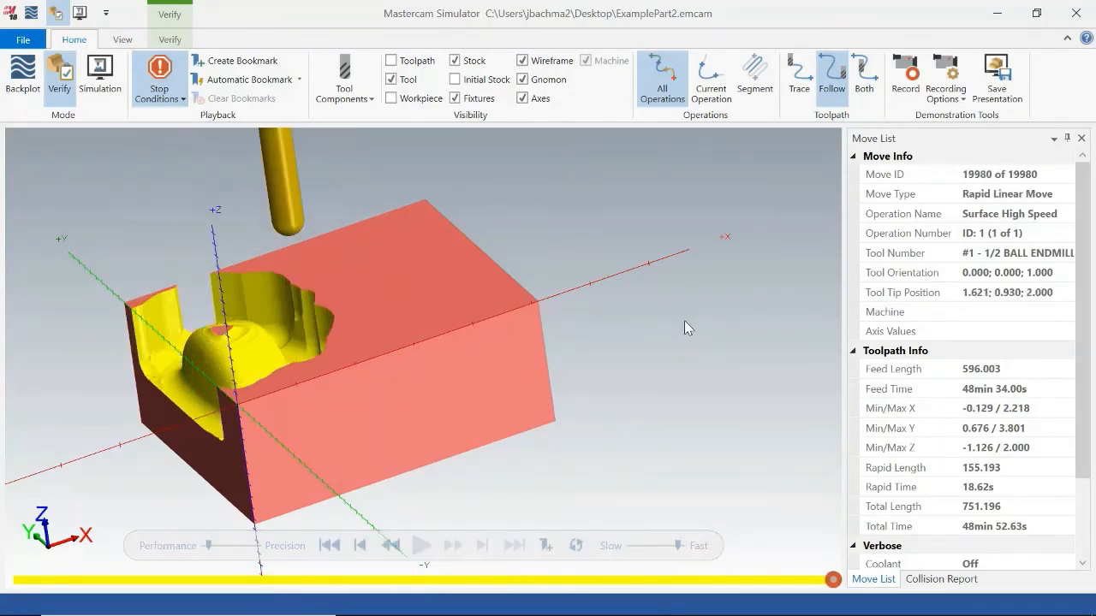
{"action": "middle_click_drag", "start_coordinate": [686, 324], "coordinate": [700, 344]}
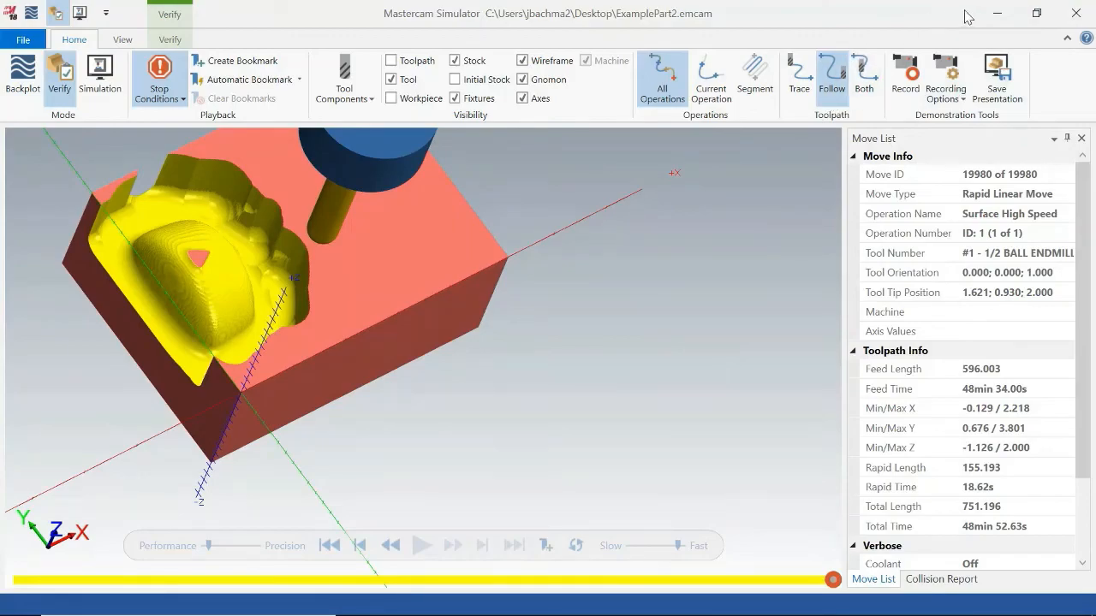
{"action": "left_click", "coordinate": [1075, 13]}
Delete the Dynamic OptiRough operation from Toolpath Group-1.
{"action": "middle_click_drag", "start_coordinate": [443, 284], "coordinate": [676, 306]}
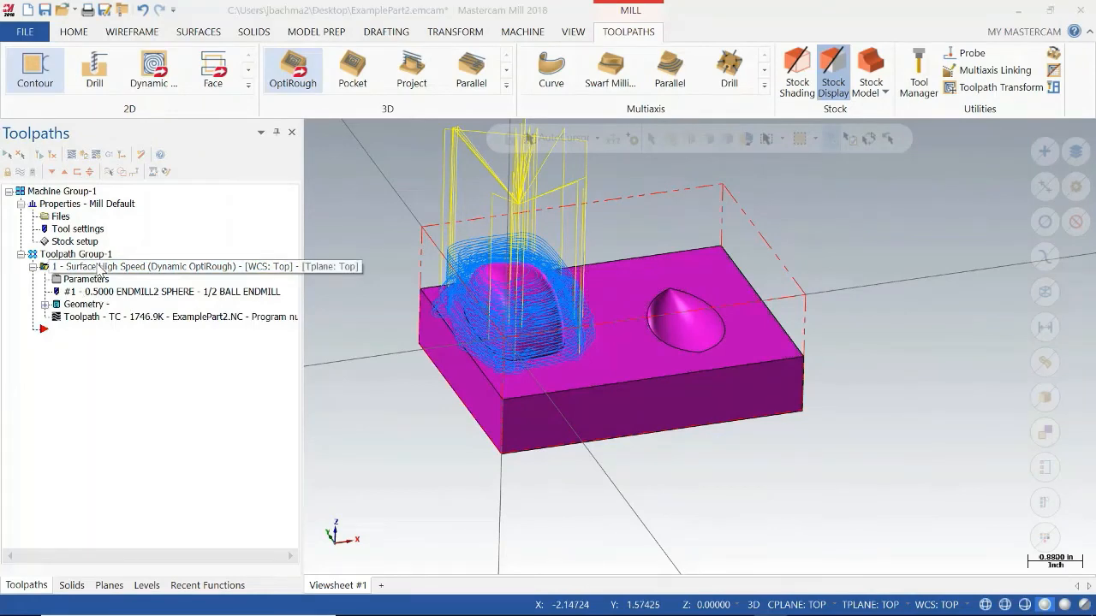
{"action": "key", "text": "Delete"}
{"action": "left_click", "coordinate": [600, 384]}
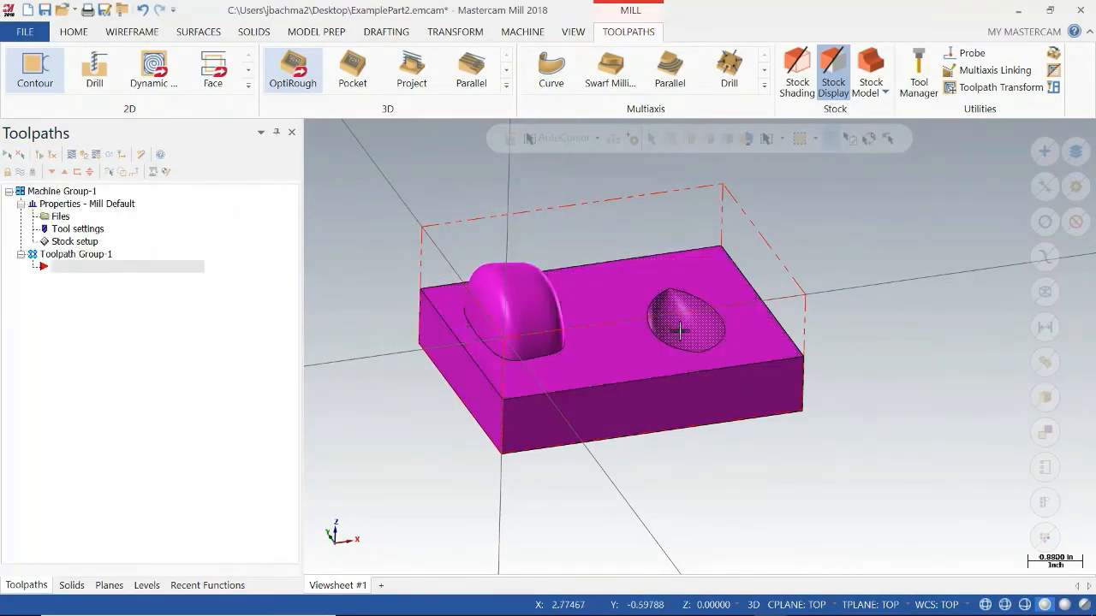
Cover the teardrop-shaped pocket opening in the block's top face with a Fill Holes surface.
{"action": "middle_click_drag", "start_coordinate": [839, 320], "coordinate": [712, 336]}
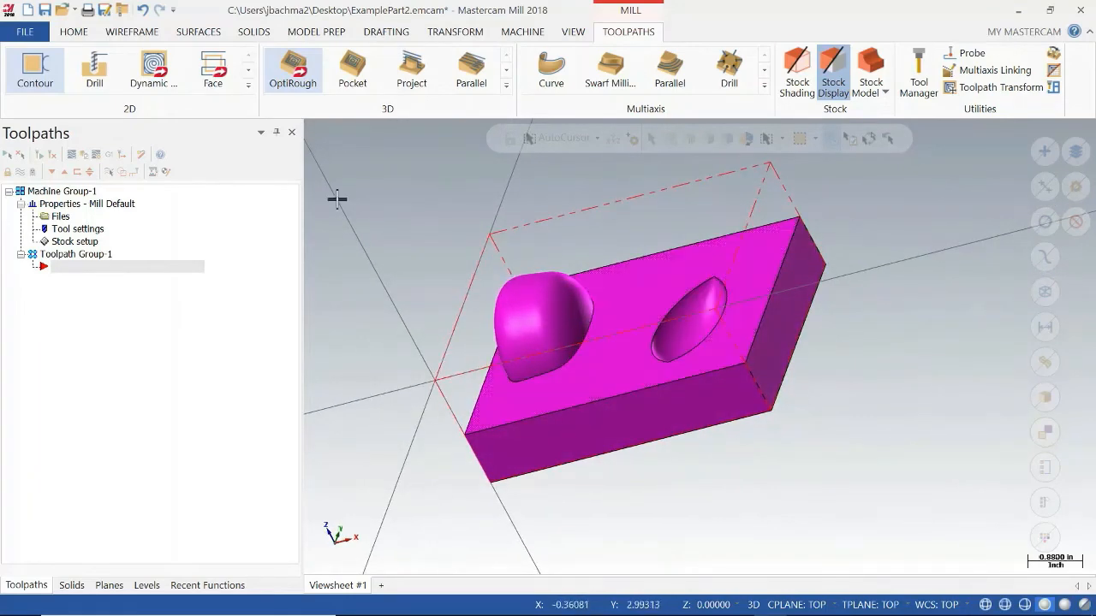
{"action": "left_click", "coordinate": [196, 32]}
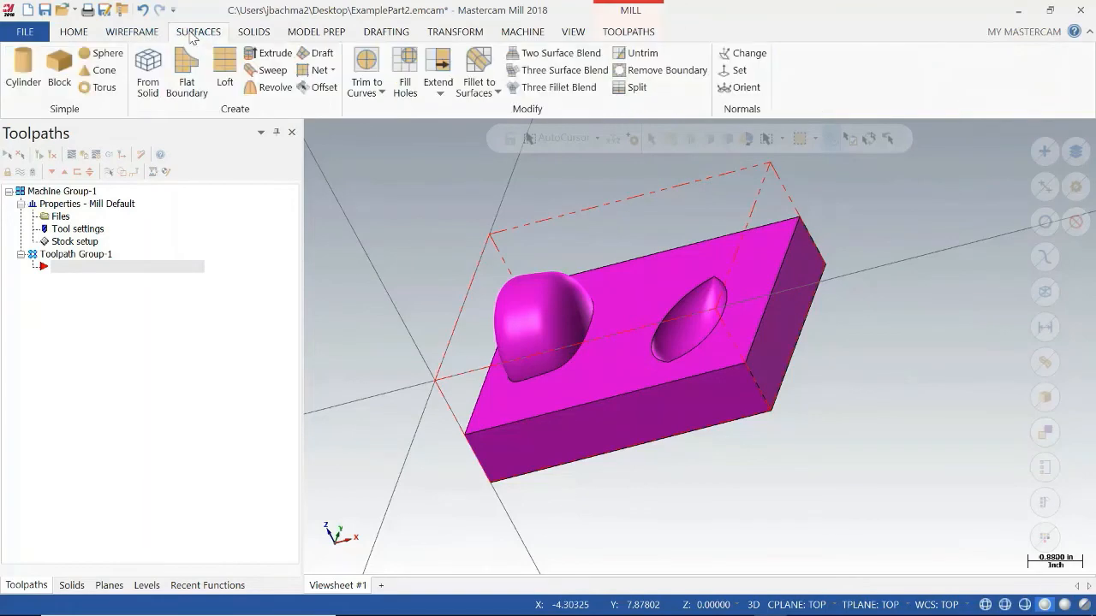
{"action": "left_click", "coordinate": [400, 66]}
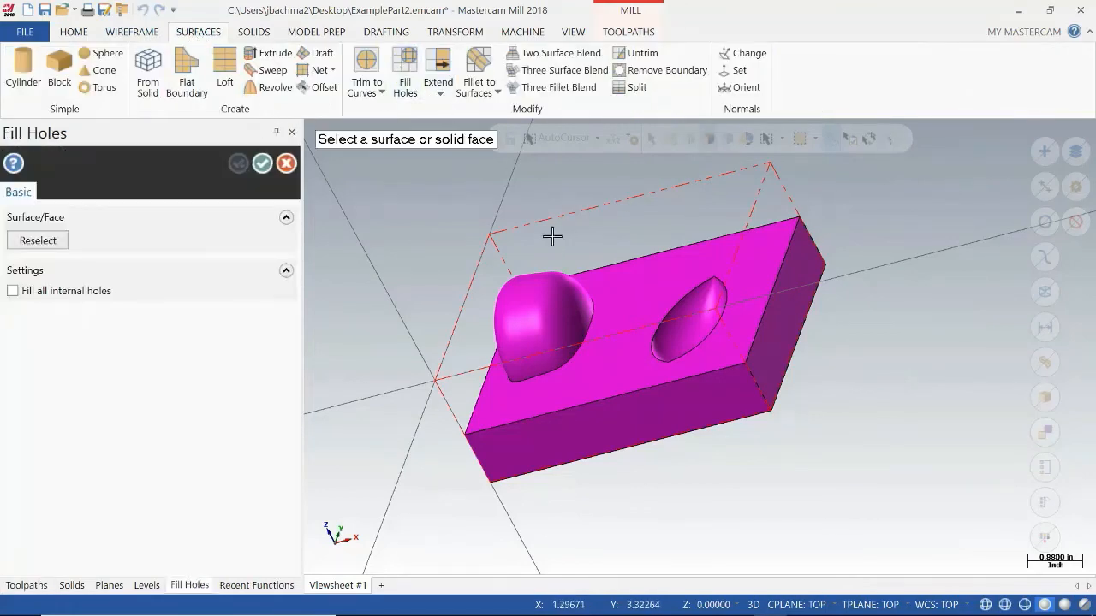
{"action": "middle_click_drag", "start_coordinate": [550, 234], "coordinate": [636, 239]}
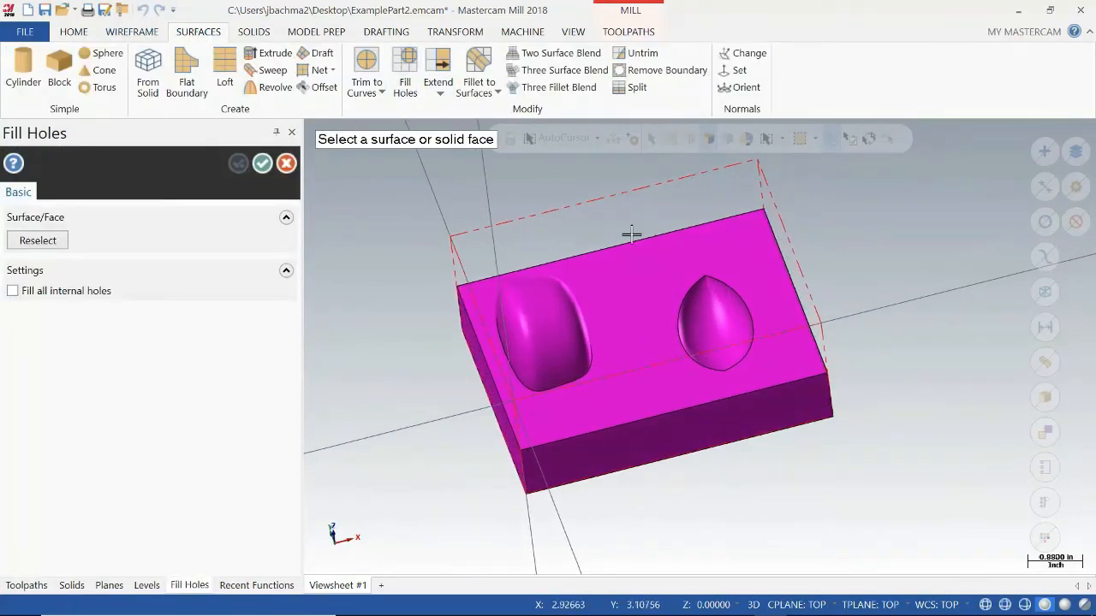
{"action": "left_click", "coordinate": [751, 268]}
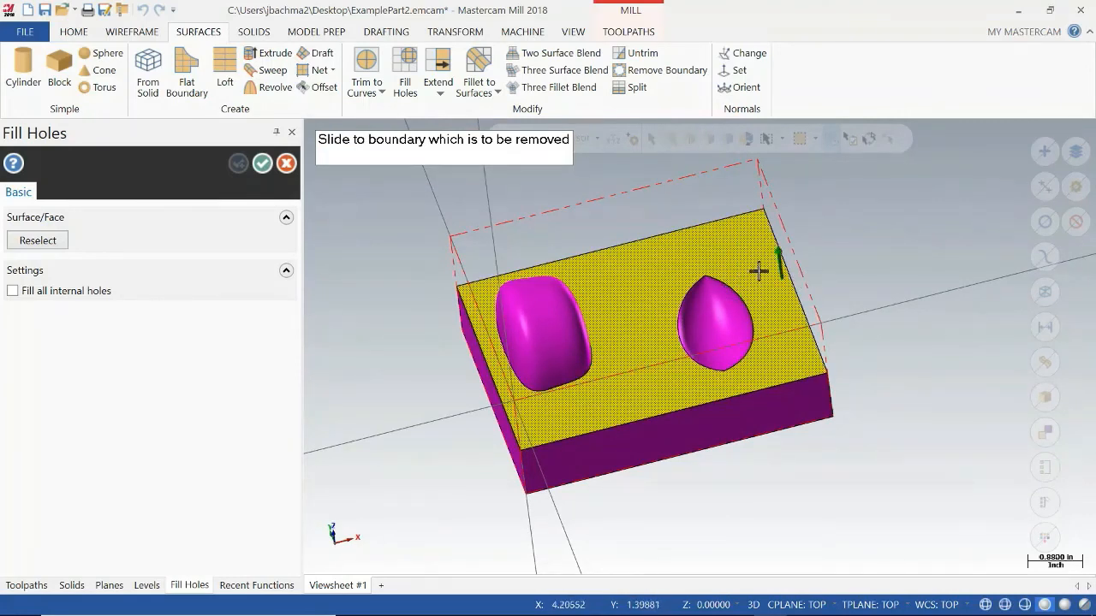
{"action": "left_click", "coordinate": [722, 289]}
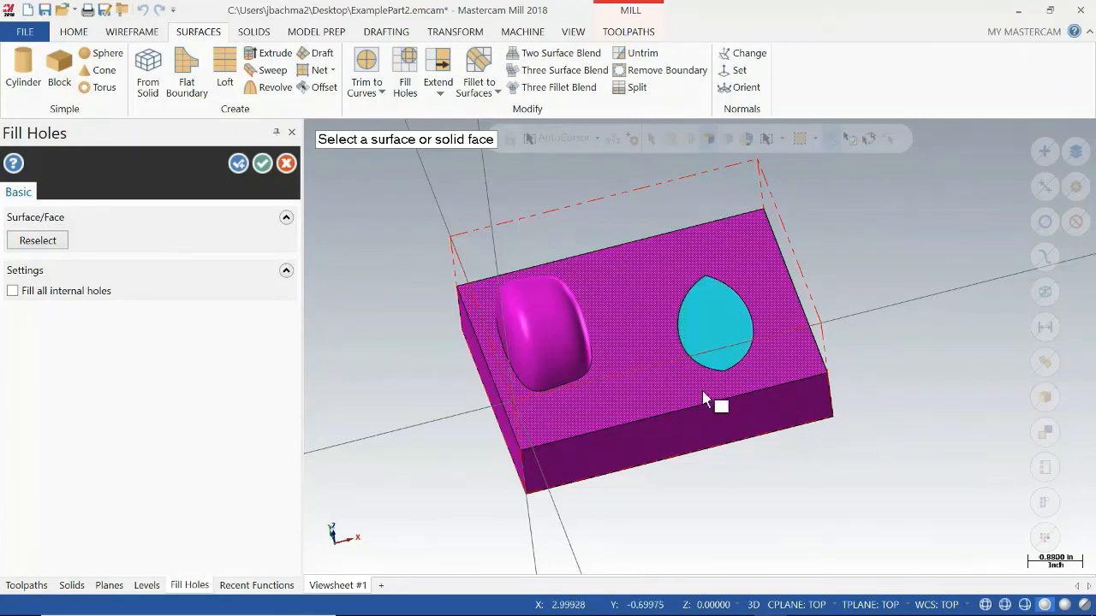
{"action": "middle_click_drag", "start_coordinate": [701, 419], "coordinate": [698, 386]}
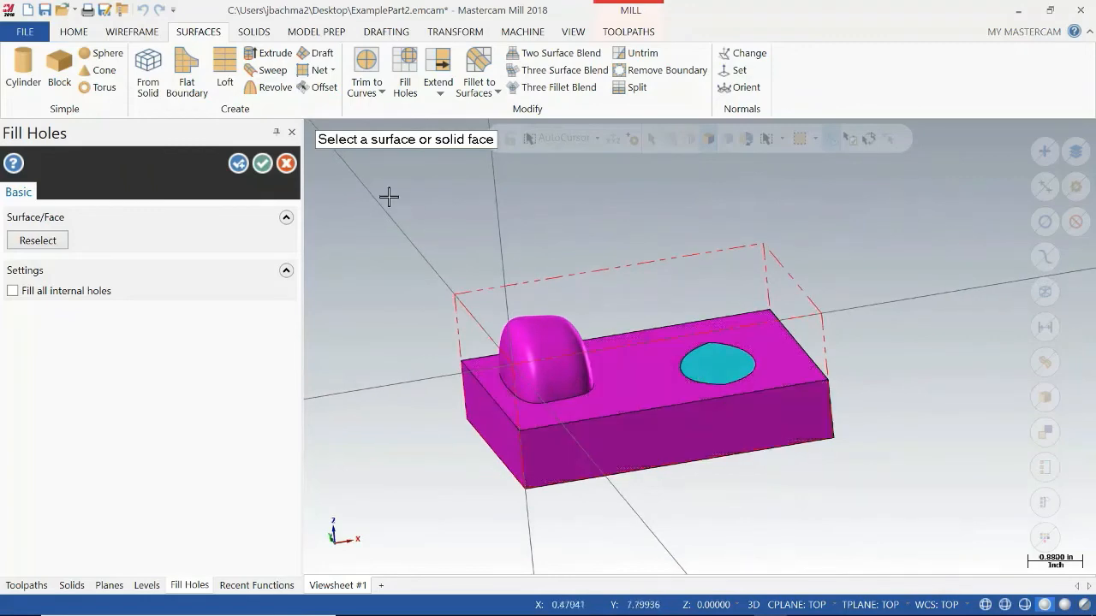
{"action": "left_click", "coordinate": [262, 164]}
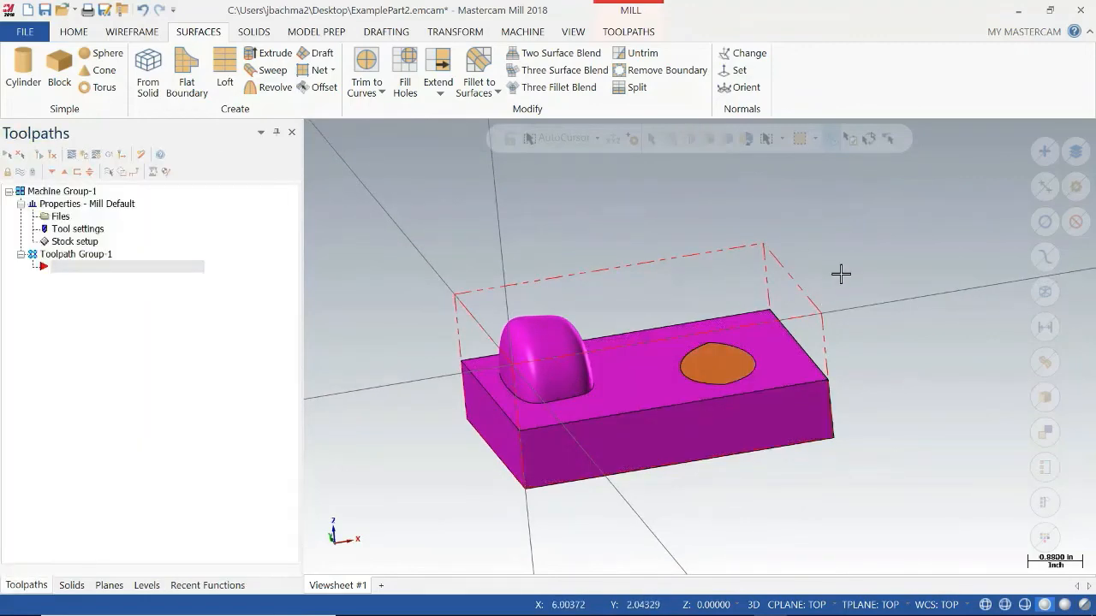
Start a new OptiRough toolpath with the dome, the block's top face and the filled pocket surface as machining geometry.
{"action": "mouse_move", "coordinate": [840, 274]}
{"action": "middle_mouse_down"}
{"action": "mouse_move", "coordinate": [844, 305]}
{"action": "mouse_move", "coordinate": [861, 311]}
{"action": "mouse_move", "coordinate": [853, 291]}
{"action": "middle_mouse_up"}
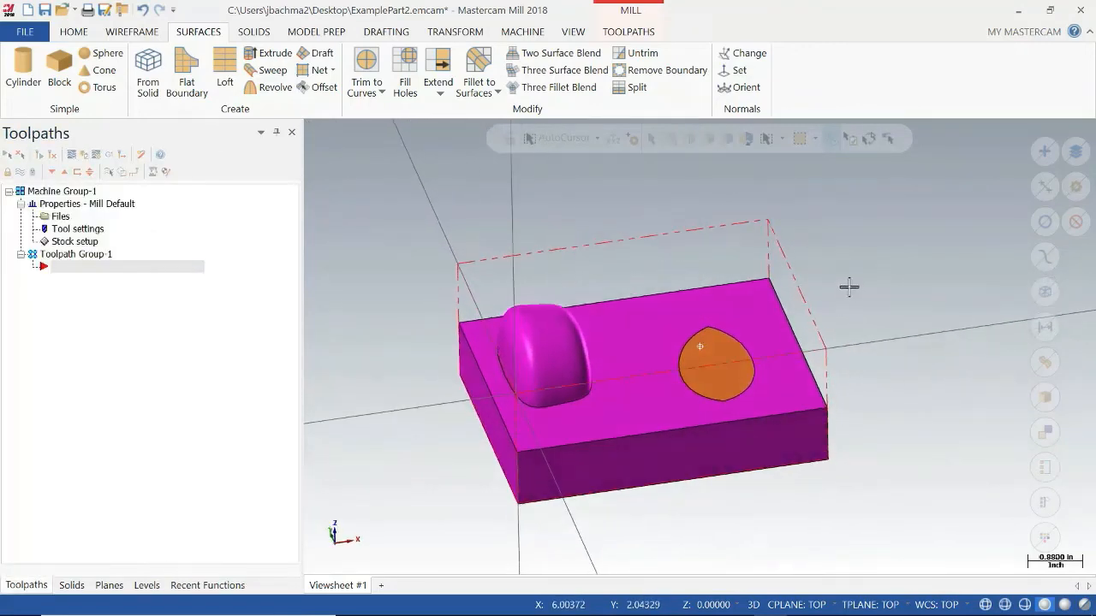
{"action": "left_click", "coordinate": [624, 34]}
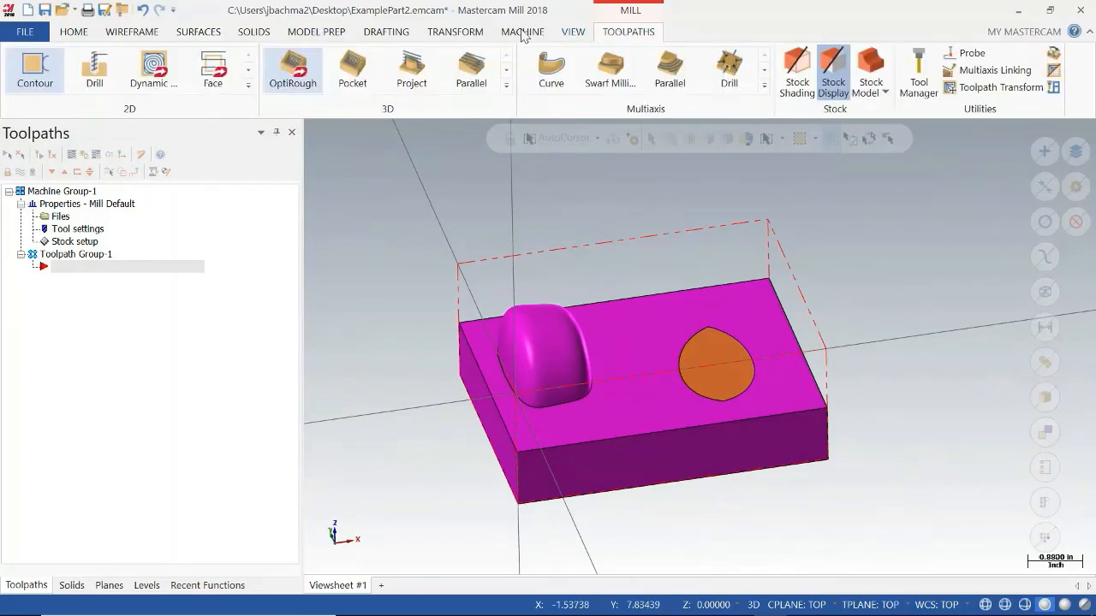
{"action": "left_click", "coordinate": [302, 81]}
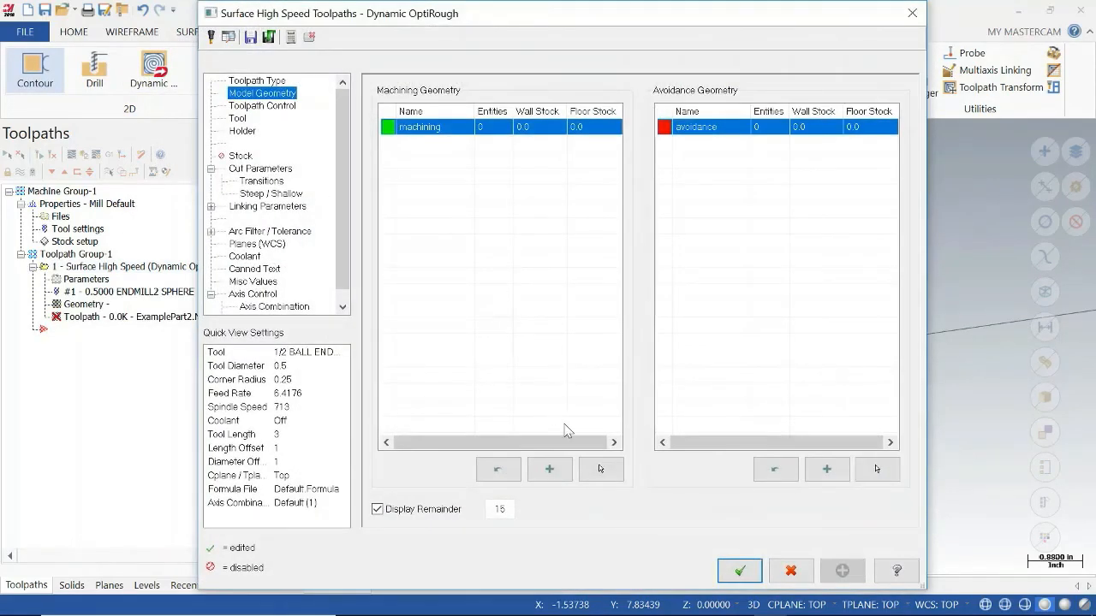
{"action": "left_click", "coordinate": [600, 468]}
{"action": "left_click", "coordinate": [548, 381]}
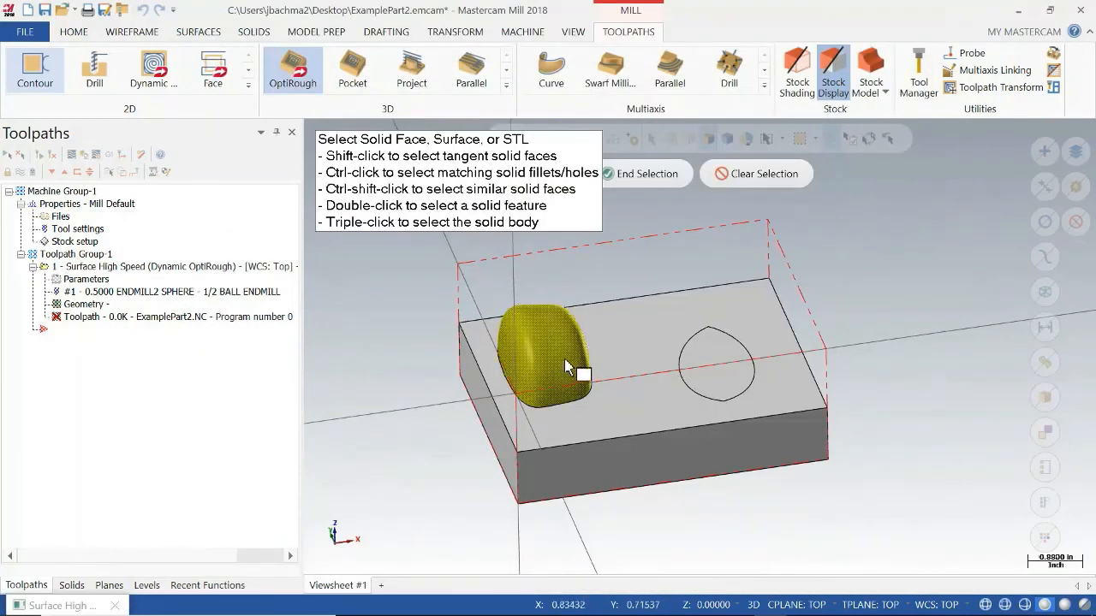
{"action": "left_click", "coordinate": [616, 377]}
{"action": "left_click", "coordinate": [733, 383]}
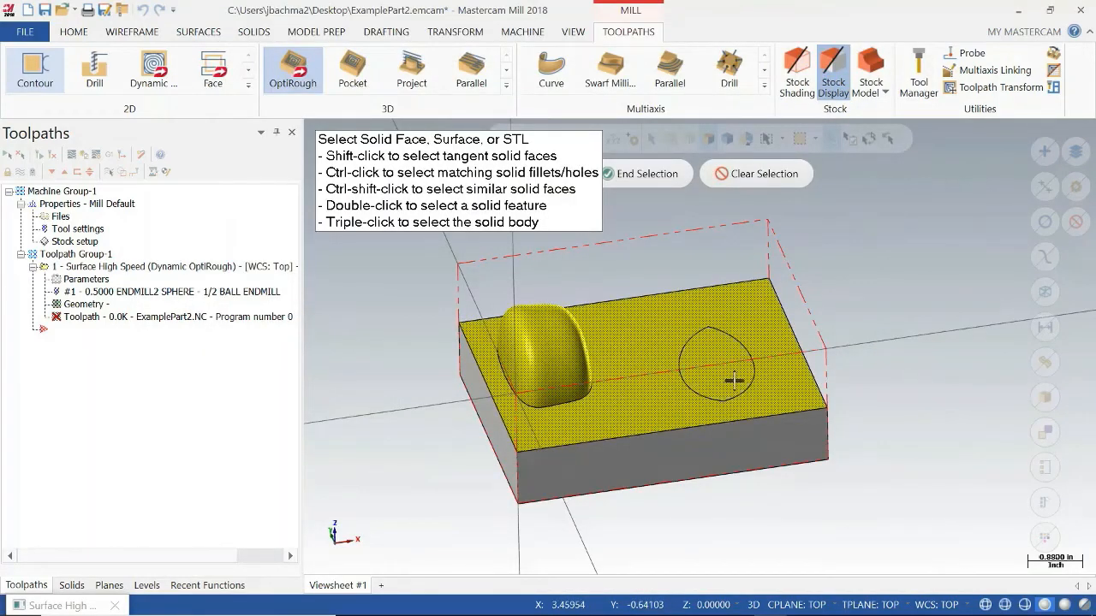
{"action": "left_click", "coordinate": [630, 176]}
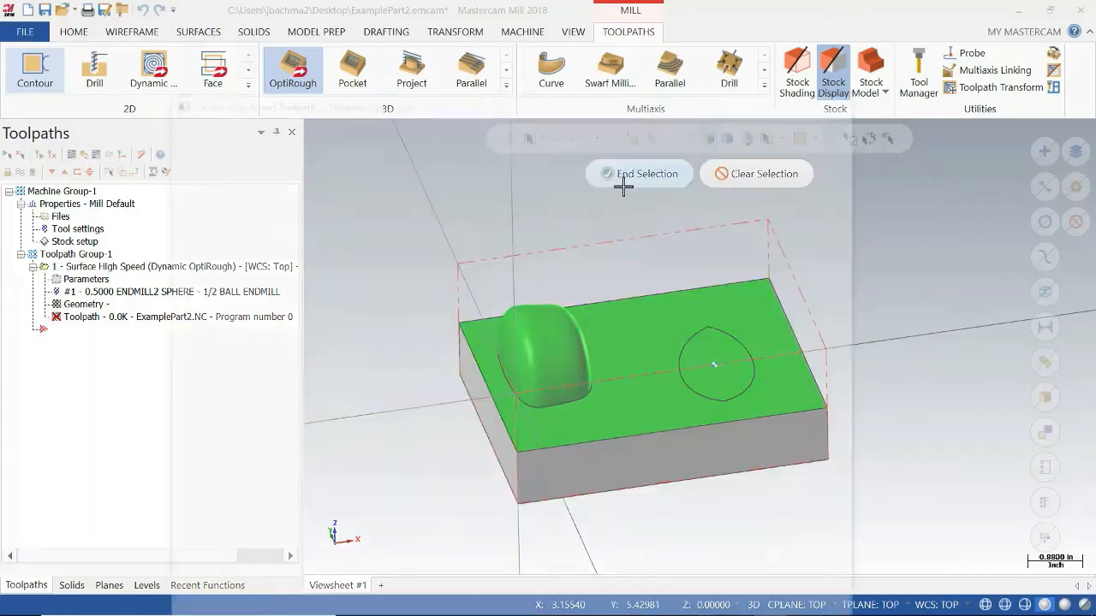
Set the 1/2 ball endmill's SFM to 300, plunge rate to 1.0 and feed rate to 10.0.
{"action": "left_click", "coordinate": [259, 105]}
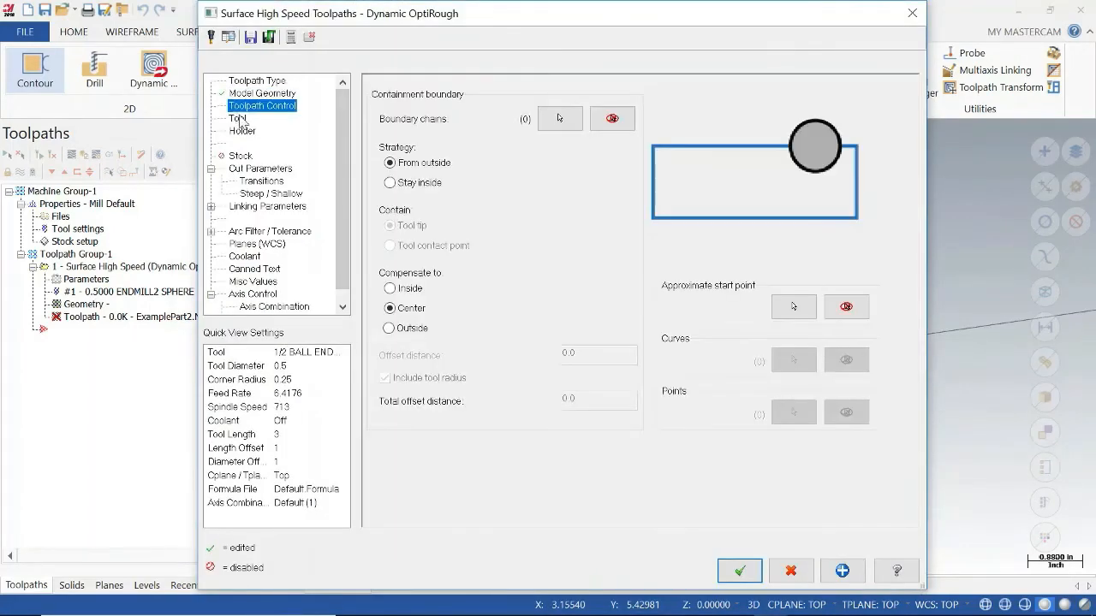
{"action": "left_click", "coordinate": [239, 120]}
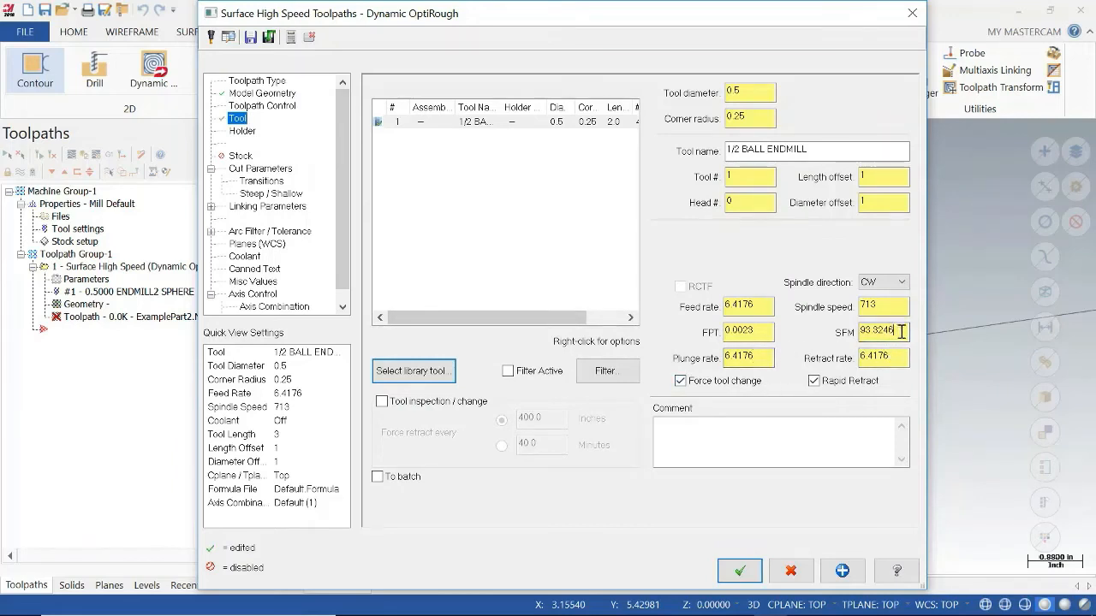
{"action": "left_click_drag", "start_coordinate": [759, 305], "coordinate": [692, 311]}
{"action": "left_click", "coordinate": [900, 335]}
{"action": "left_click_drag", "start_coordinate": [902, 331], "coordinate": [823, 331]}
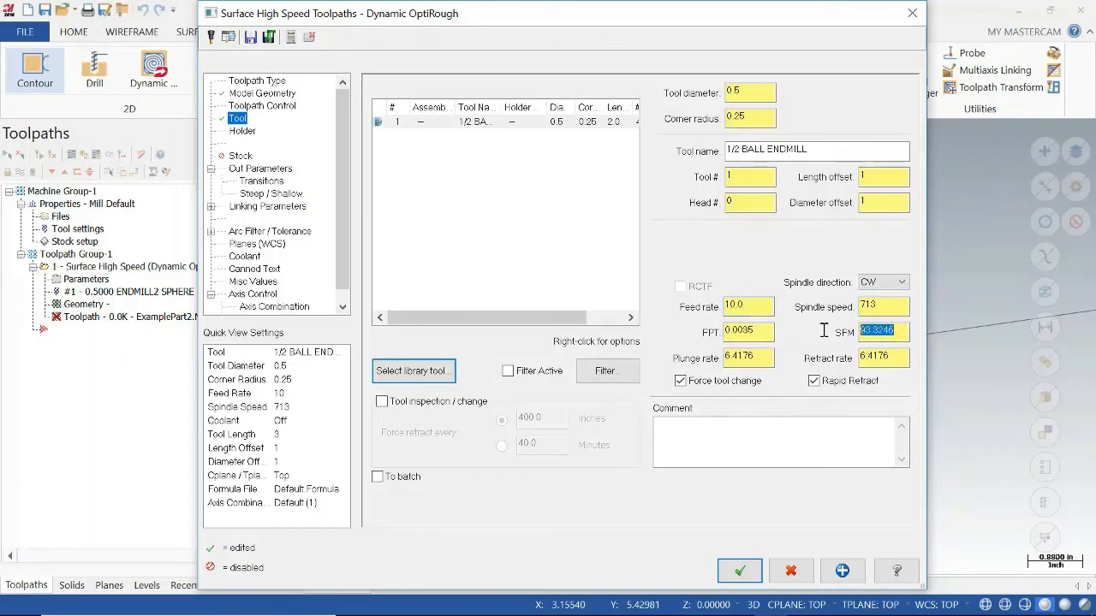
{"action": "type", "text": "300"}
{"action": "left_click", "coordinate": [883, 355]}
{"action": "left_click_drag", "start_coordinate": [773, 358], "coordinate": [695, 360]}
{"action": "type", "text": "1"}
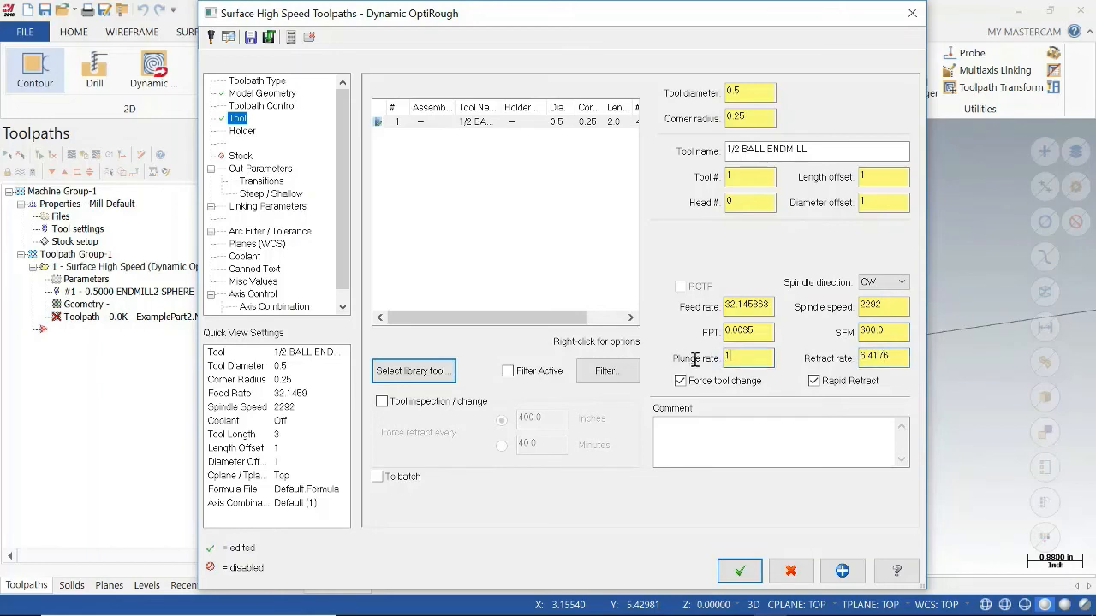
{"action": "left_click_drag", "start_coordinate": [772, 314], "coordinate": [701, 306]}
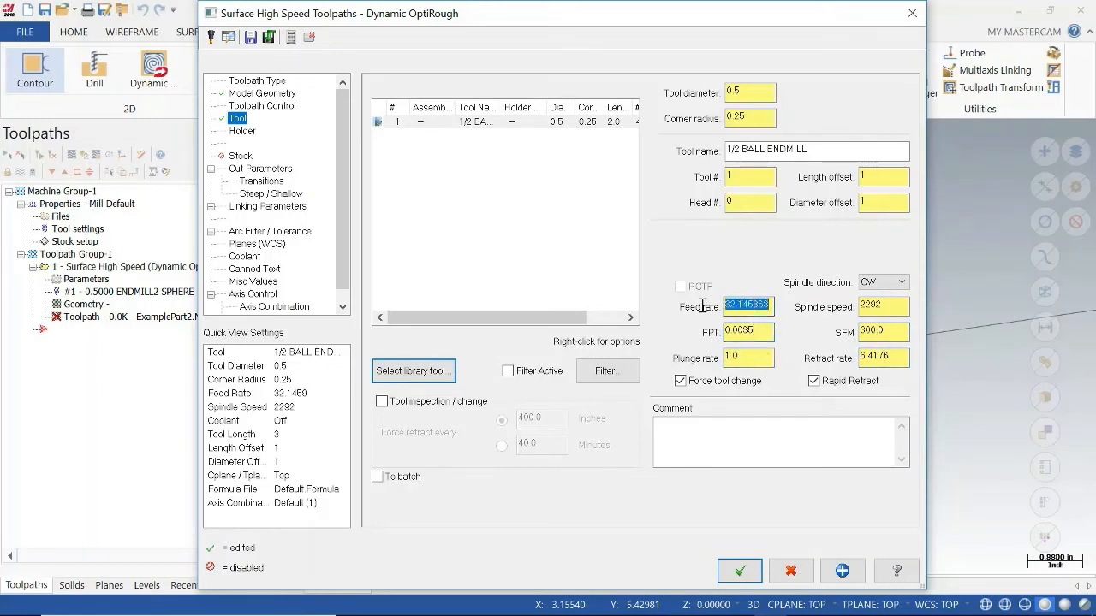
{"action": "type", "text": "10.0"}
{"action": "left_click", "coordinate": [746, 332]}
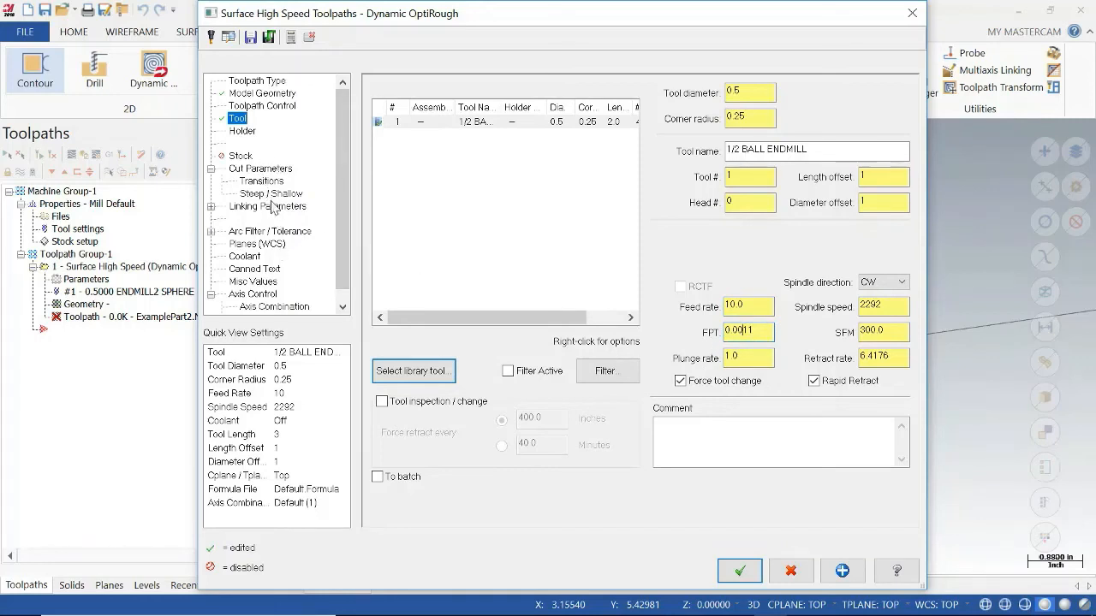
Review the linking parameters, accept the OptiRough settings and generate the toolpath.
{"action": "left_click", "coordinate": [291, 207]}
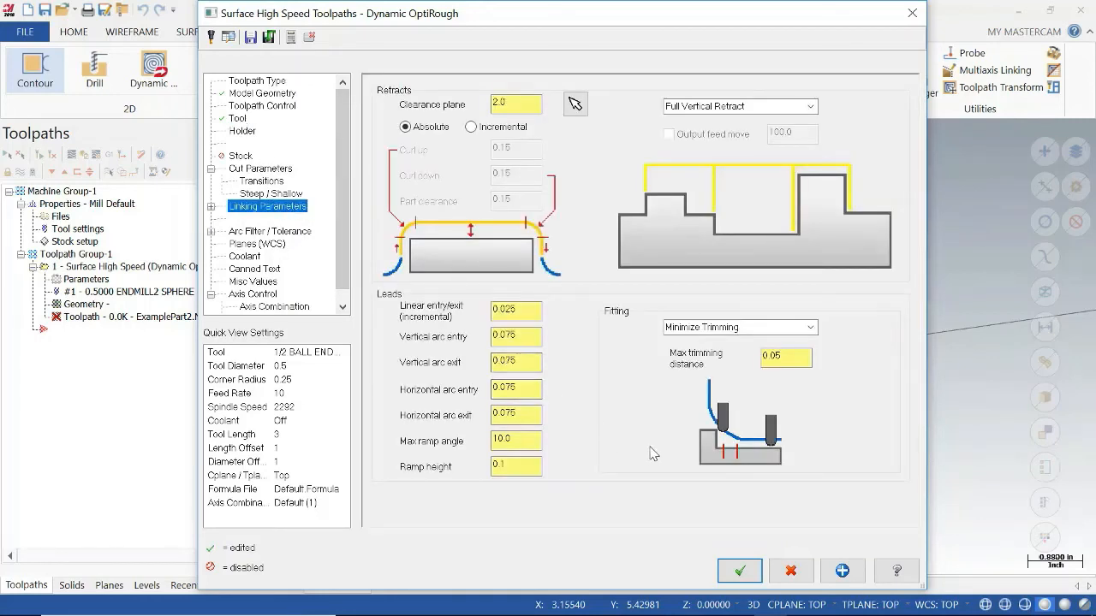
{"action": "left_click", "coordinate": [756, 567]}
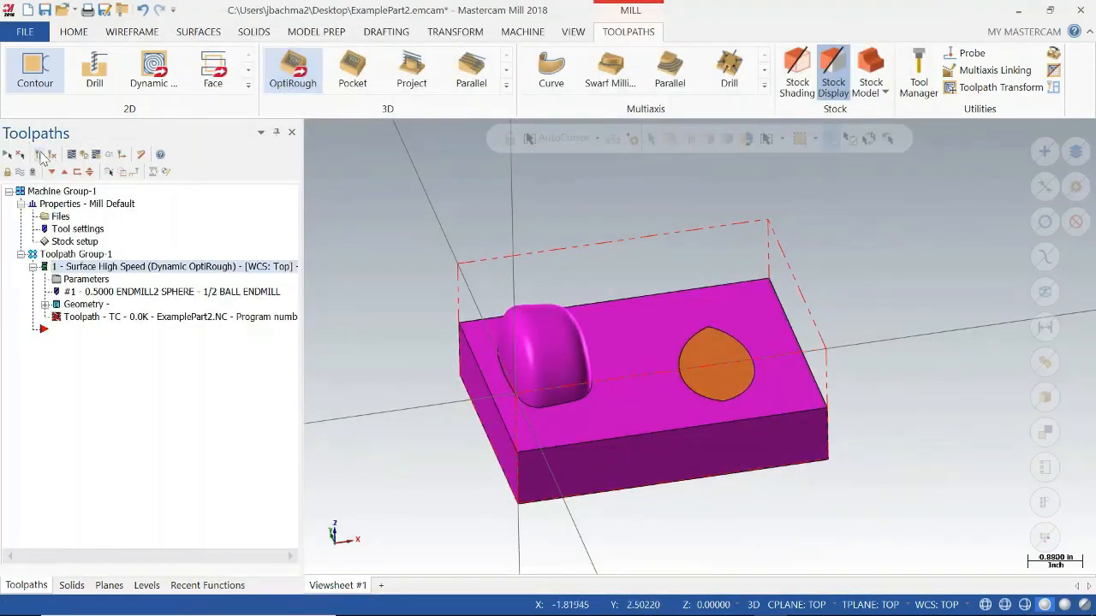
{"action": "left_click", "coordinate": [52, 155]}
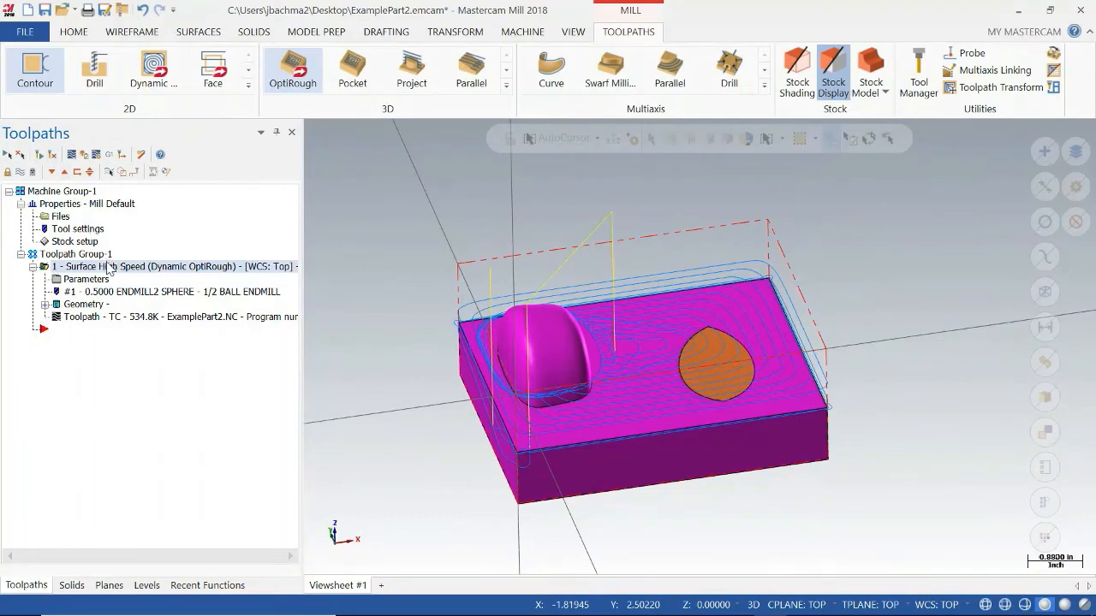
Set the OptiRough stepdown to 10% (0.05) in the cut parameters and regenerate the toolpath.
{"action": "mouse_move", "coordinate": [541, 458]}
{"action": "middle_mouse_down"}
{"action": "mouse_move", "coordinate": [525, 422]}
{"action": "mouse_move", "coordinate": [529, 447]}
{"action": "mouse_move", "coordinate": [545, 425]}
{"action": "mouse_move", "coordinate": [539, 460]}
{"action": "middle_mouse_up"}
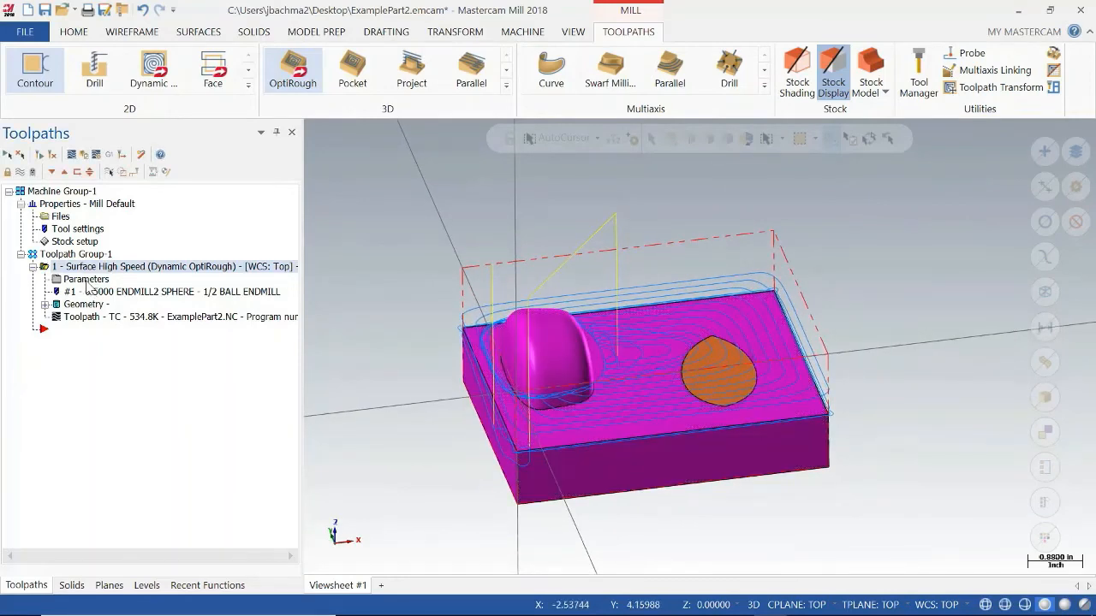
{"action": "left_click", "coordinate": [86, 280]}
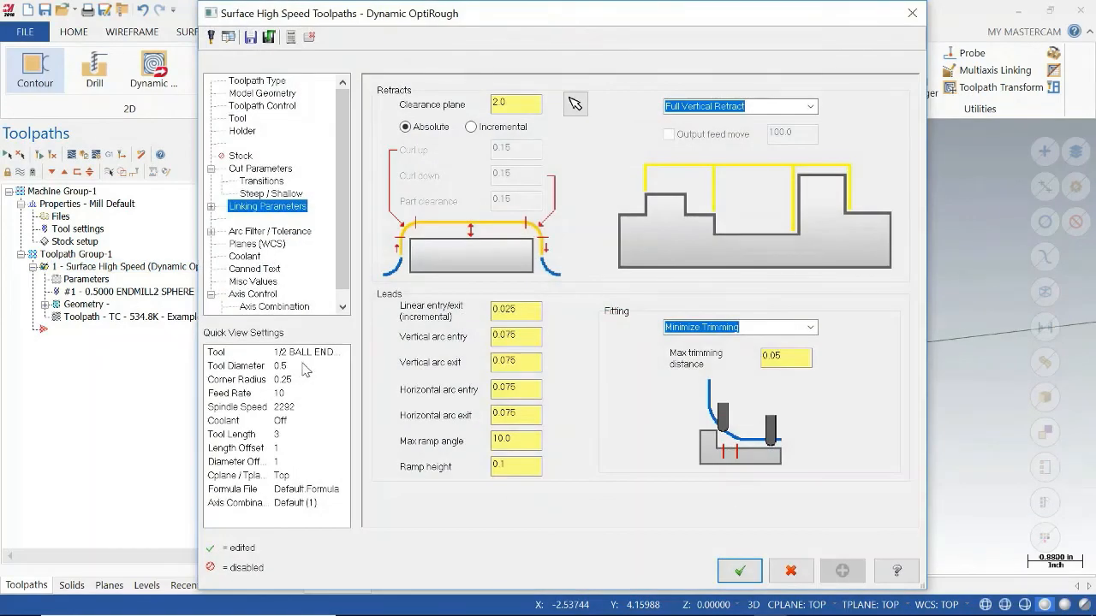
{"action": "left_click", "coordinate": [259, 167]}
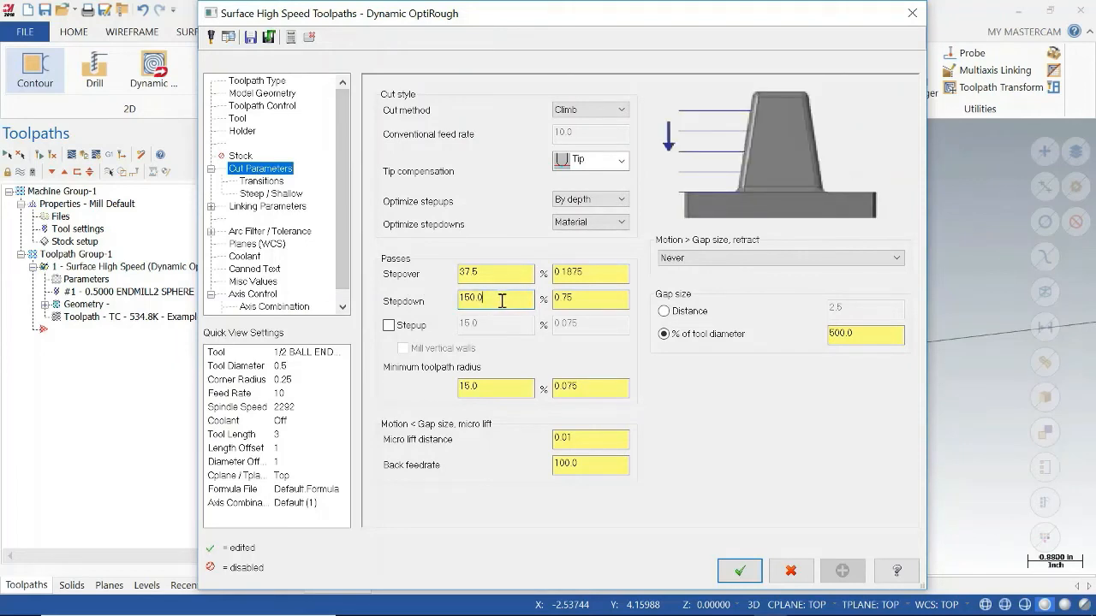
{"action": "left_click_drag", "start_coordinate": [591, 299], "coordinate": [526, 300]}
{"action": "left_click", "coordinate": [597, 302]}
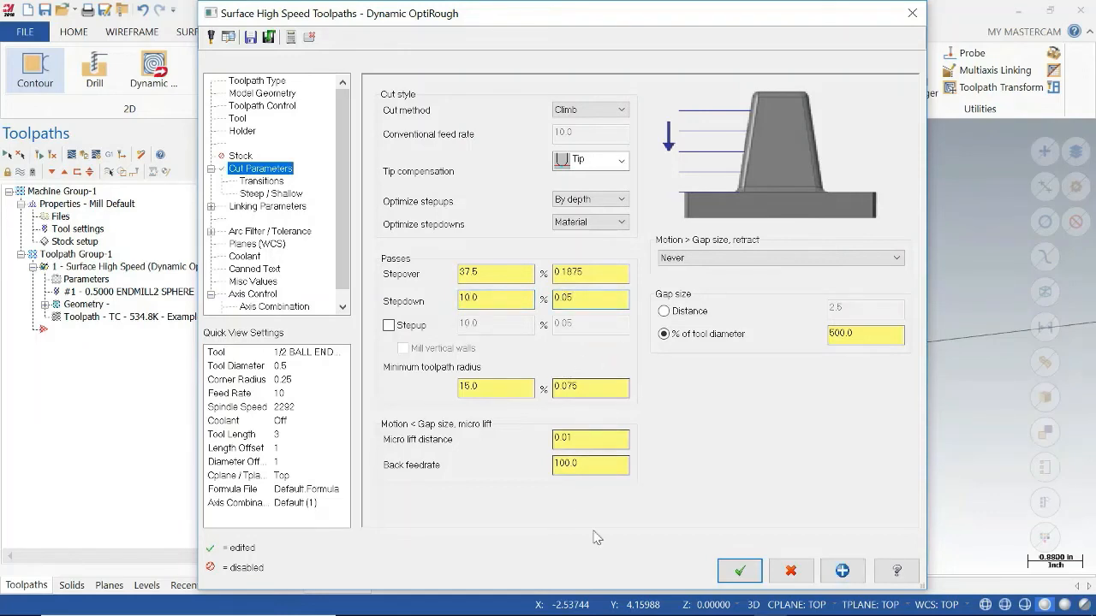
{"action": "left_click", "coordinate": [739, 570]}
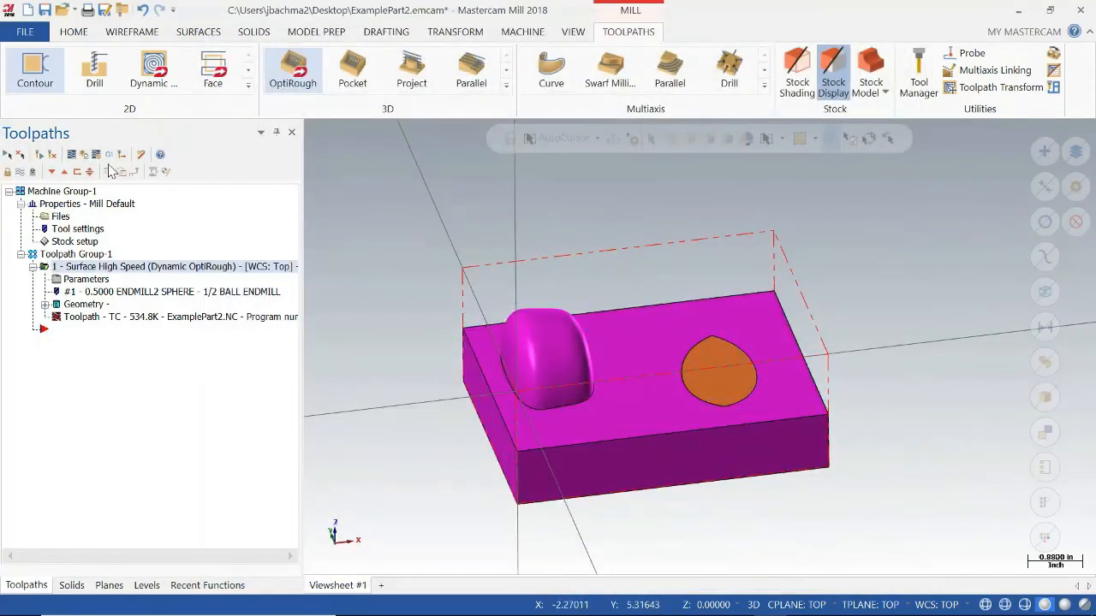
{"action": "left_click", "coordinate": [51, 157]}
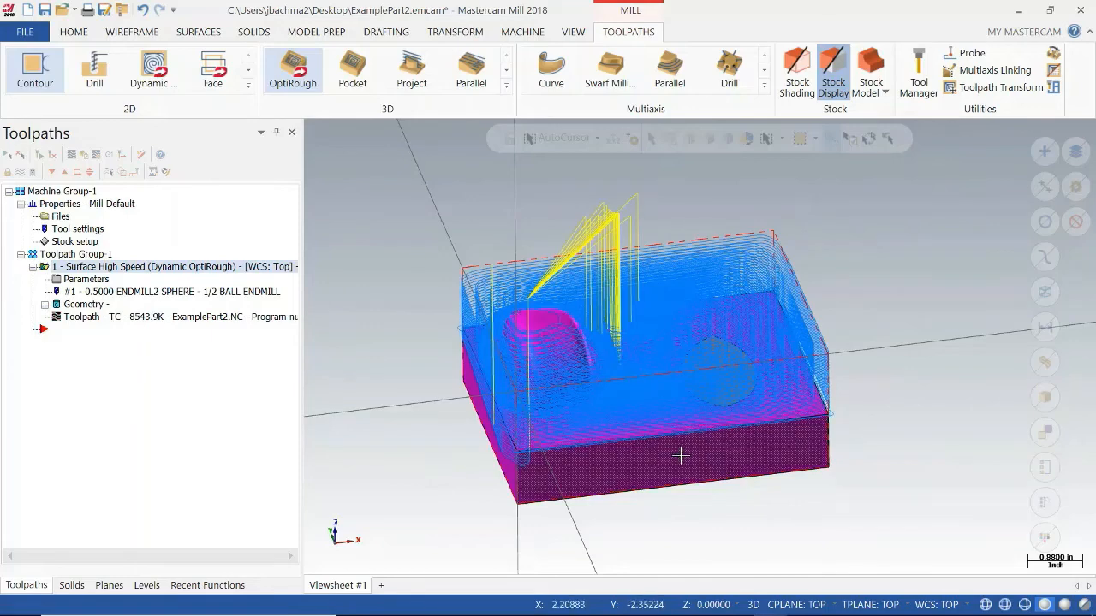
Check the cycle time of the 10% stepdown toolpath in Backplot and close it.
{"action": "mouse_move", "coordinate": [673, 420]}
{"action": "middle_mouse_down"}
{"action": "mouse_move", "coordinate": [729, 452]}
{"action": "mouse_move", "coordinate": [724, 471]}
{"action": "middle_mouse_up"}
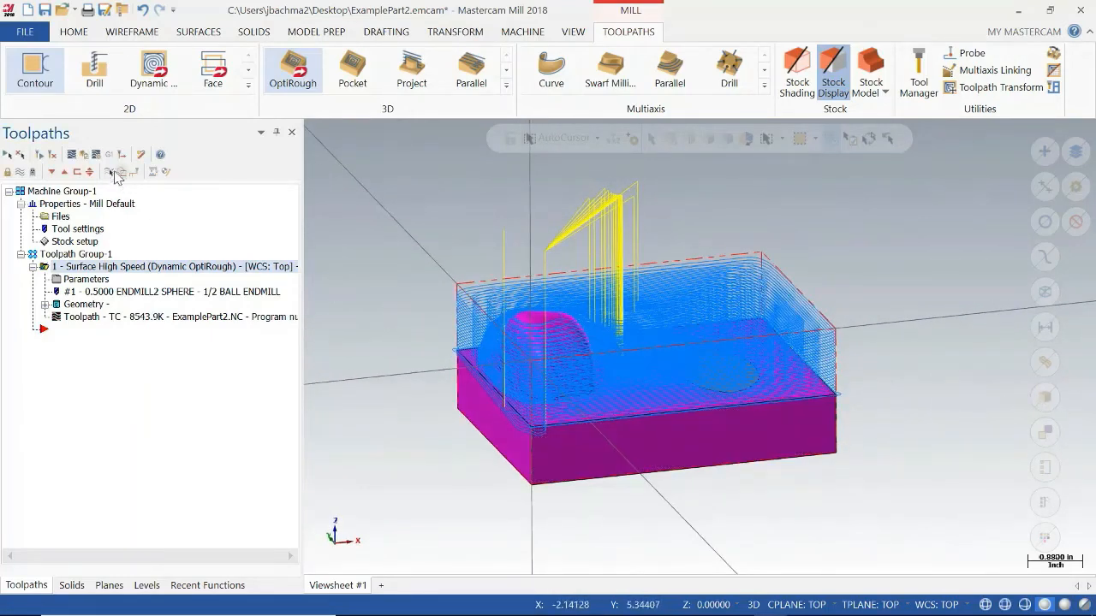
{"action": "left_click", "coordinate": [71, 156]}
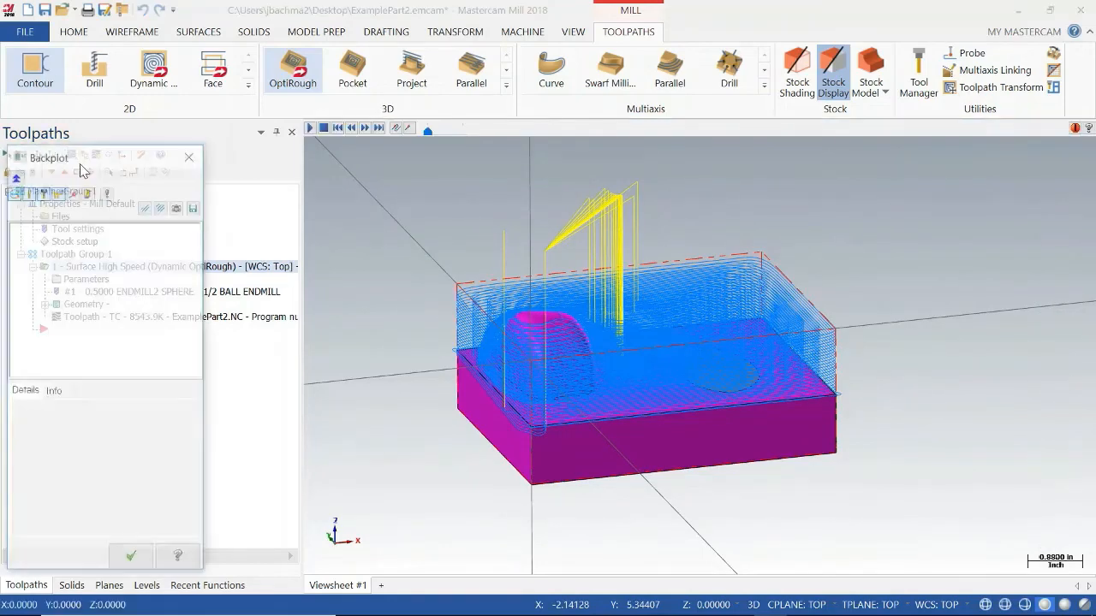
{"action": "left_click", "coordinate": [54, 392]}
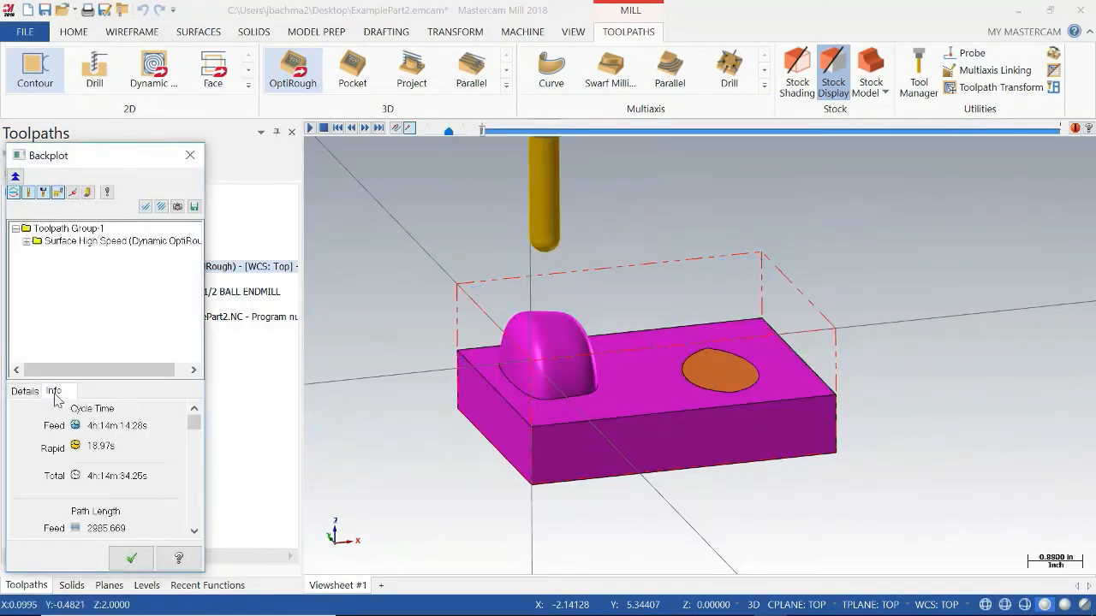
{"action": "left_click", "coordinate": [131, 558]}
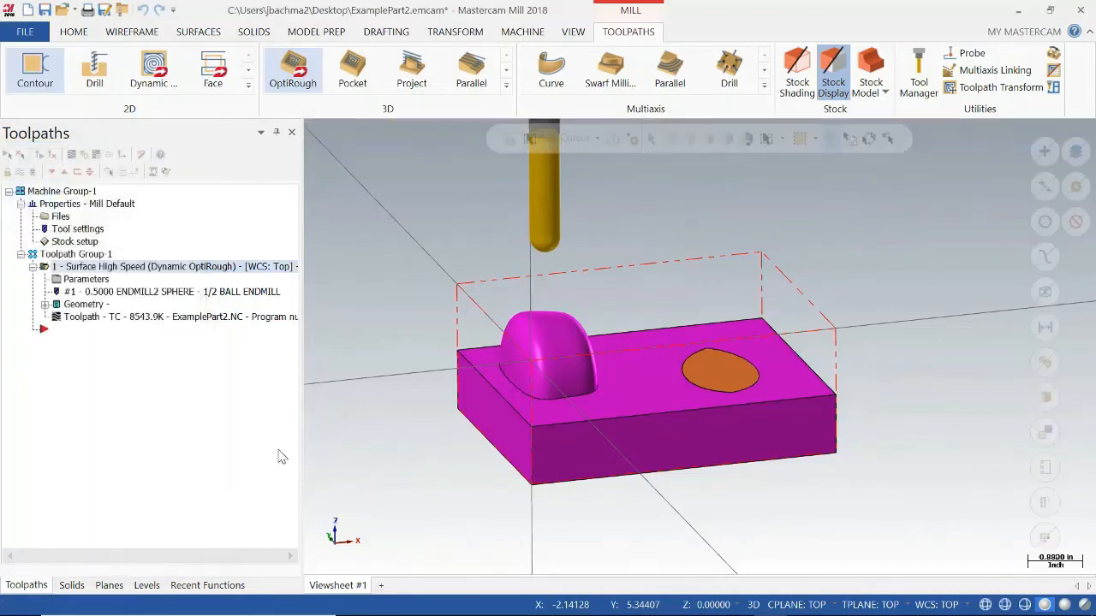
Verify the 10% stepdown OptiRough operation through to its last move and close the simulator.
{"action": "middle_click_drag", "start_coordinate": [460, 235], "coordinate": [430, 260]}
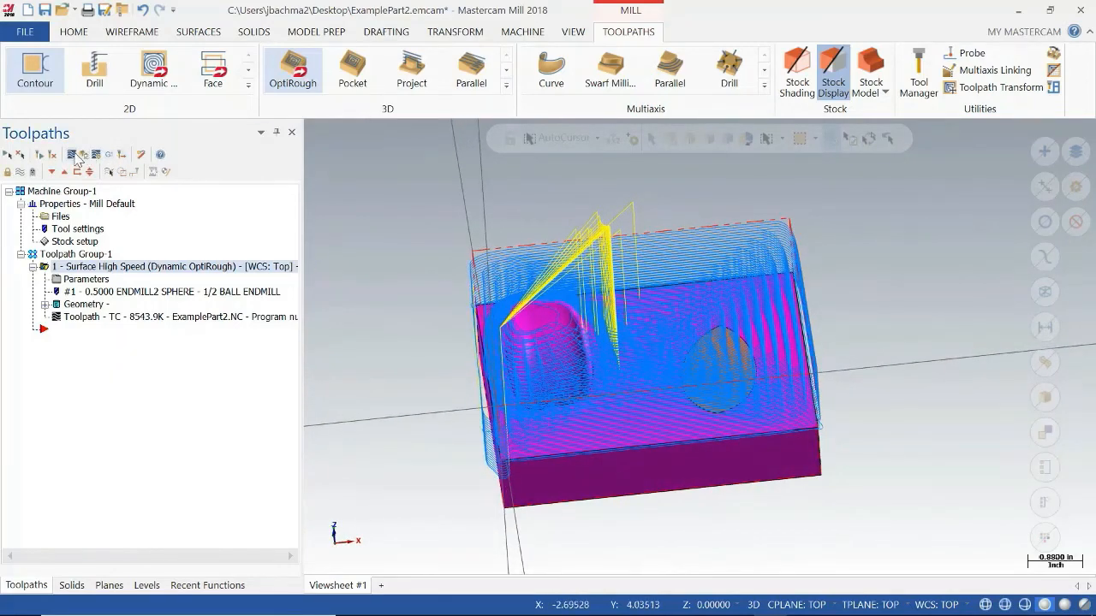
{"action": "left_click", "coordinate": [84, 155]}
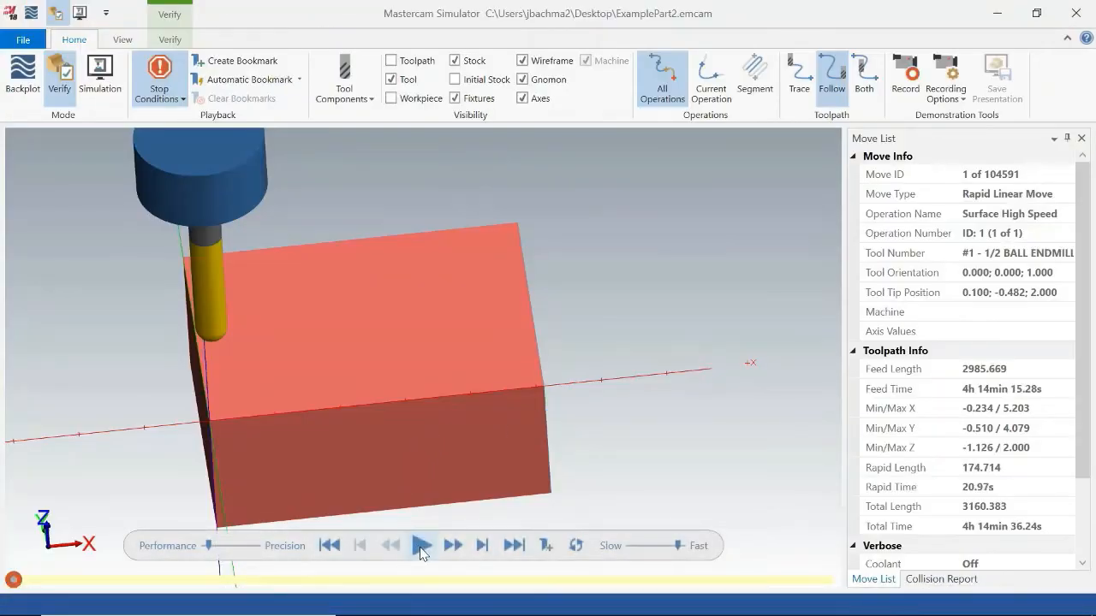
{"action": "left_click", "coordinate": [420, 548]}
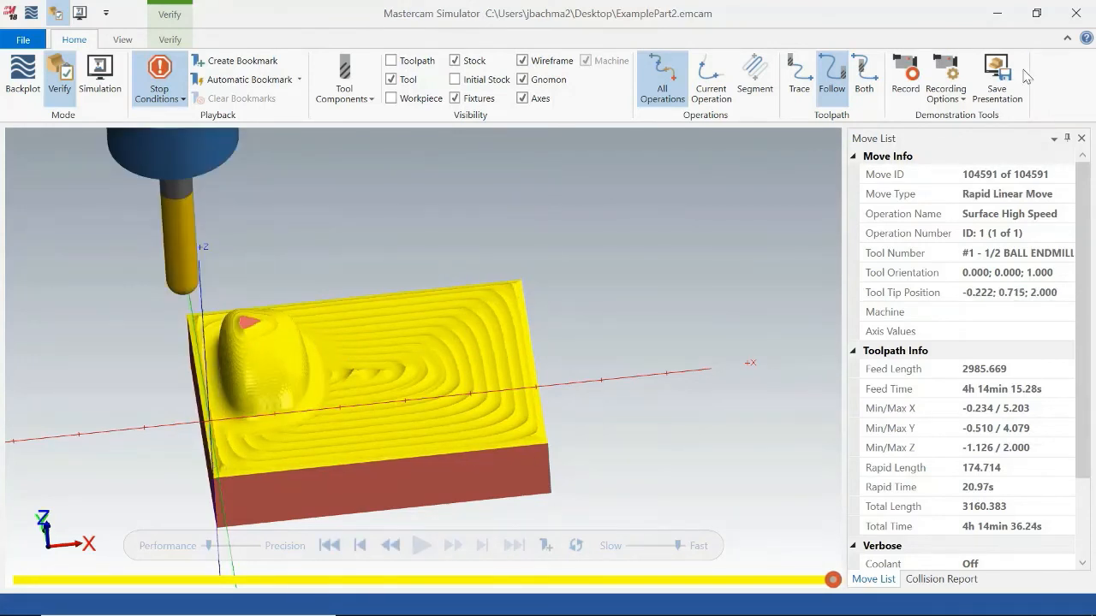
{"action": "left_click", "coordinate": [1076, 12]}
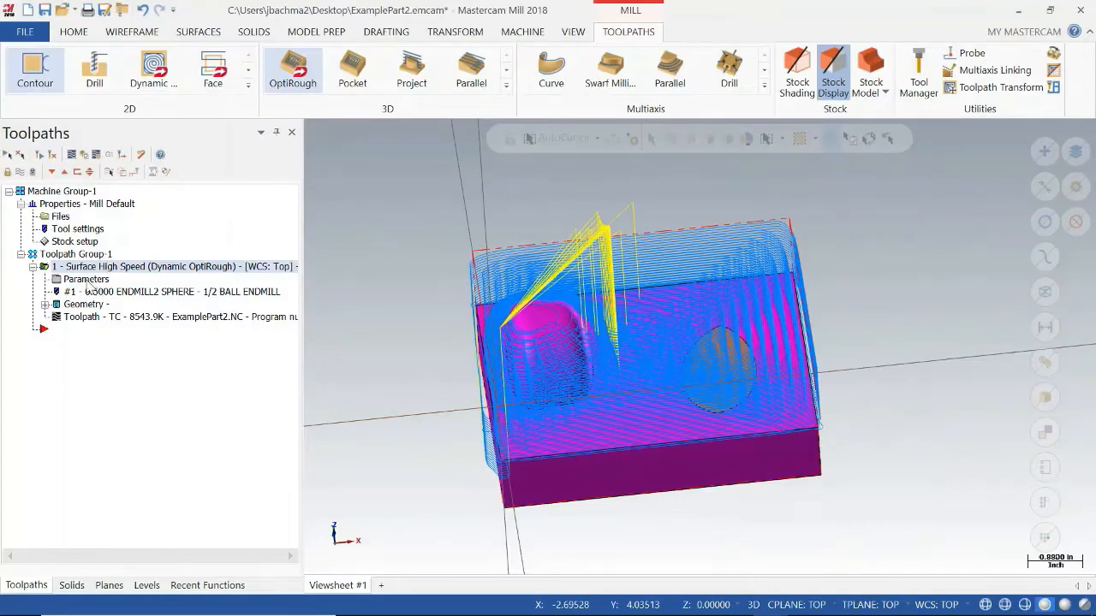
Set the OptiRough stepdown to 25% in the cut parameters and regenerate the toolpath.
{"action": "left_click", "coordinate": [86, 281]}
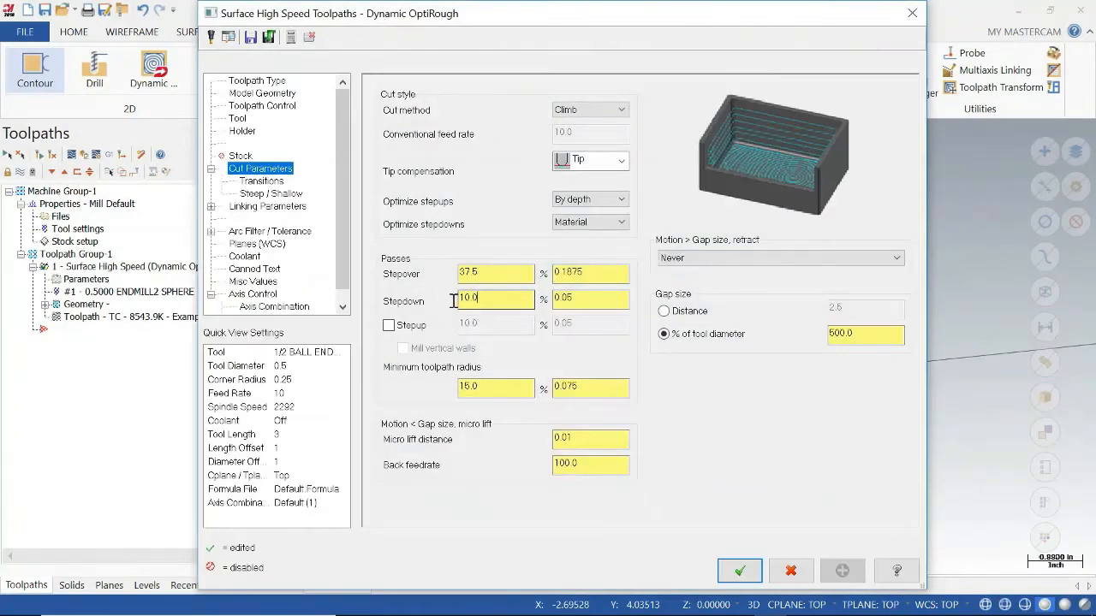
{"action": "left_click", "coordinate": [460, 299]}
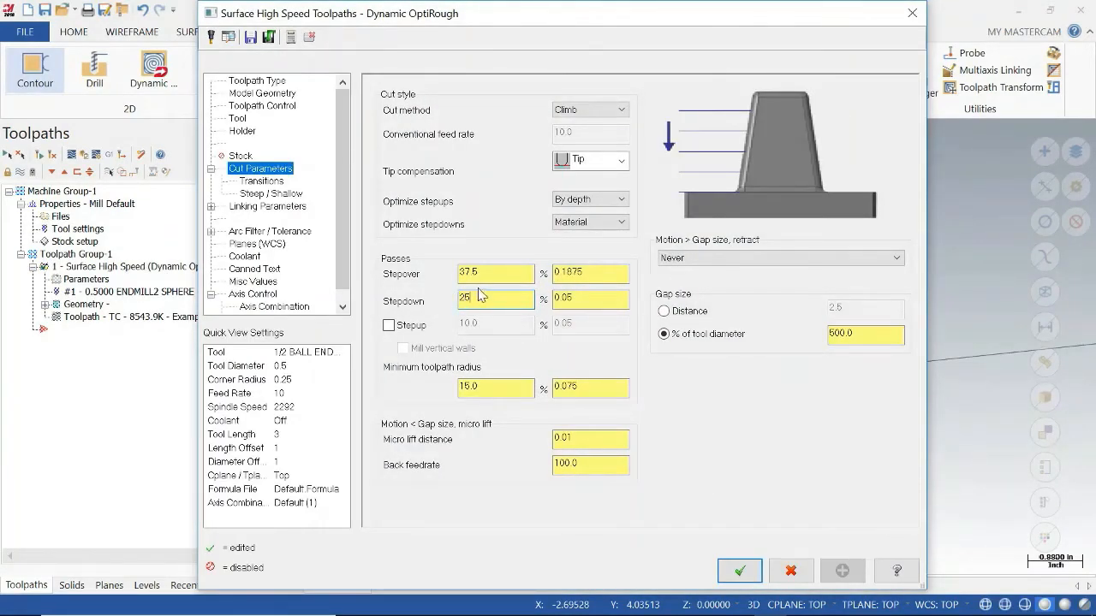
{"action": "left_click", "coordinate": [519, 274]}
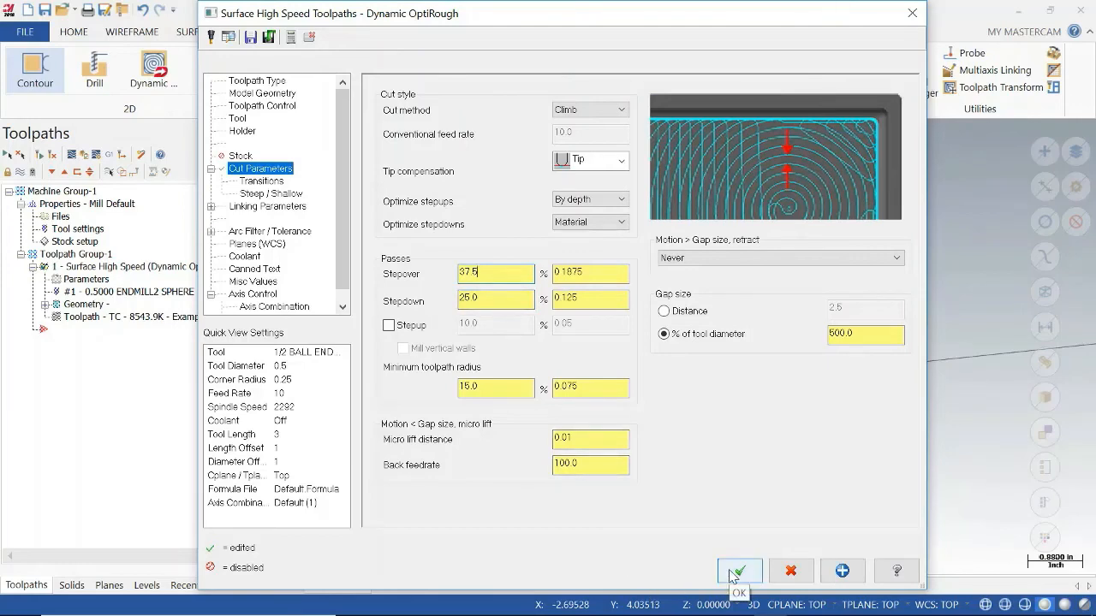
{"action": "left_click", "coordinate": [734, 572]}
{"action": "left_click", "coordinate": [53, 156]}
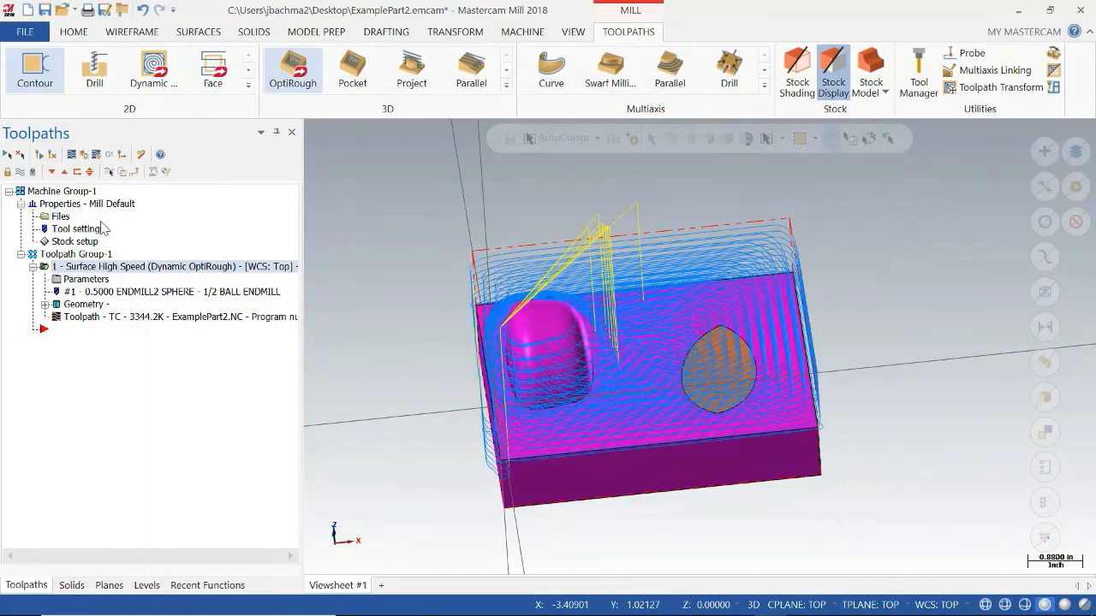
Check the cycle time of the 25% stepdown toolpath in Backplot and close it.
{"action": "left_click", "coordinate": [73, 155]}
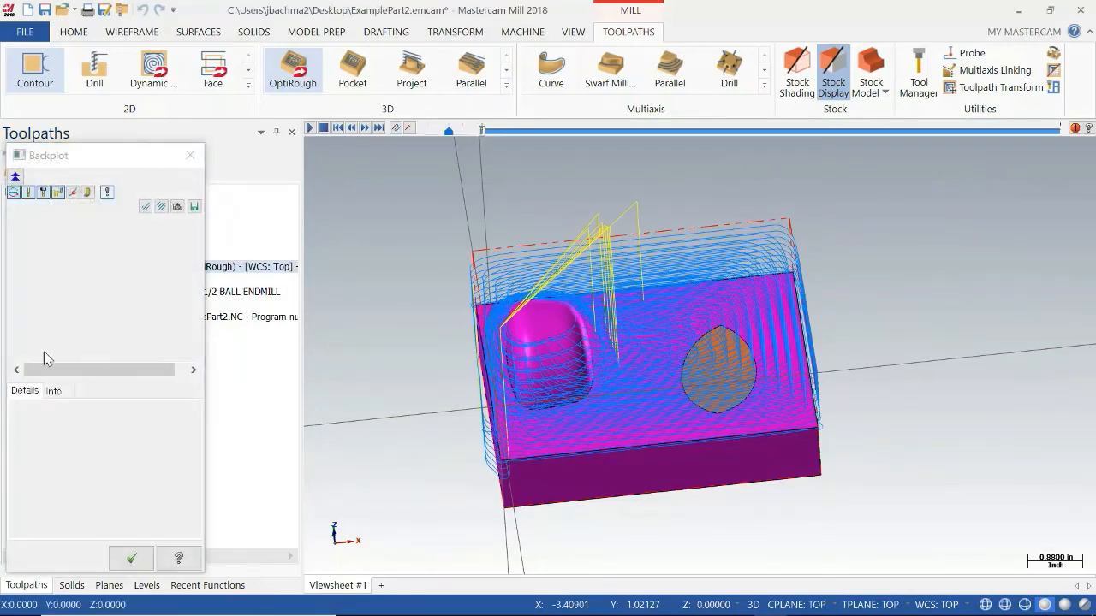
{"action": "left_click", "coordinate": [53, 392]}
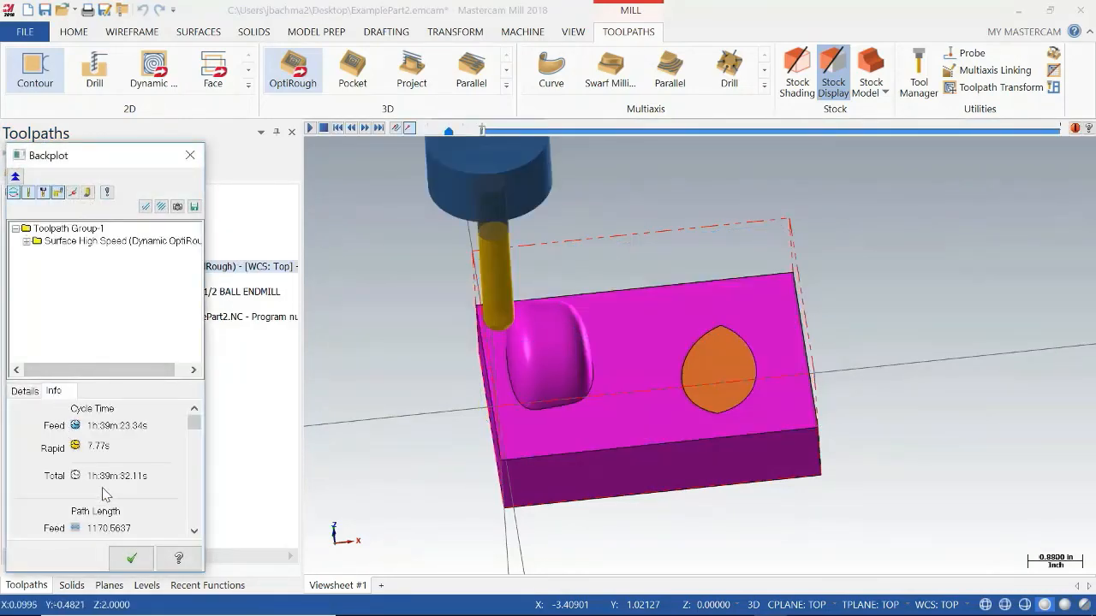
{"action": "left_click", "coordinate": [129, 559]}
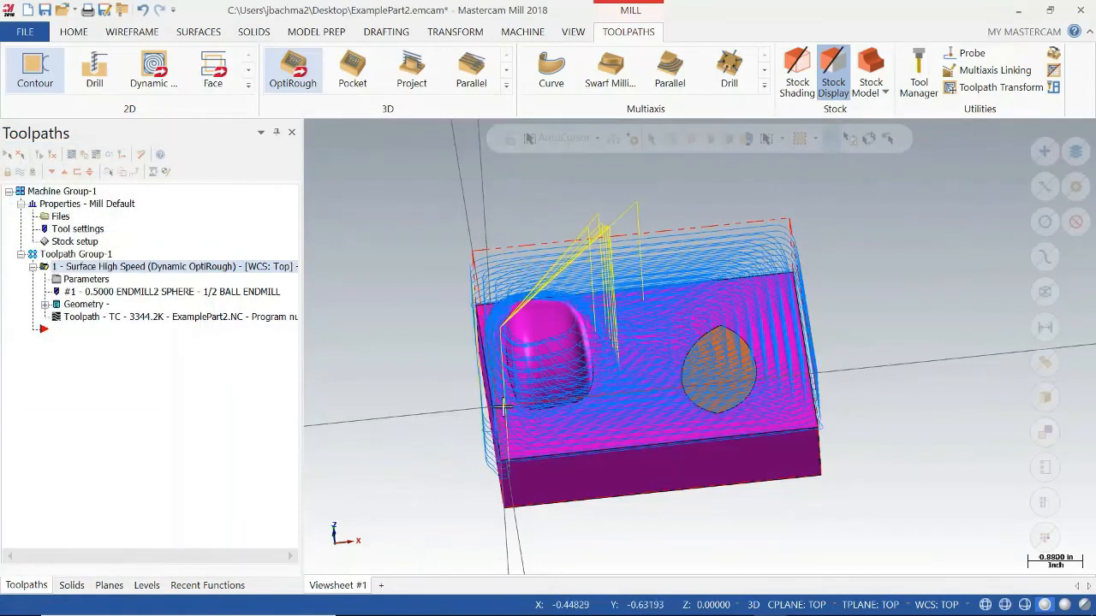
Show the full set of 3D roughing and finishing toolpaths.
{"action": "mouse_move", "coordinate": [436, 416]}
{"action": "middle_mouse_down"}
{"action": "mouse_move", "coordinate": [436, 391]}
{"action": "mouse_move", "coordinate": [438, 408]}
{"action": "middle_mouse_up"}
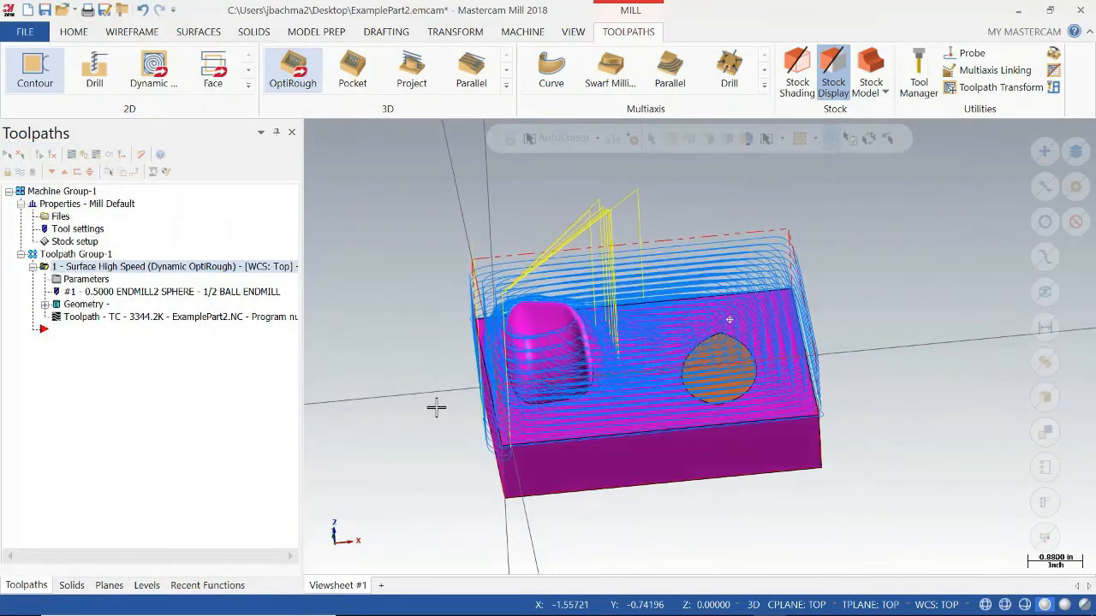
{"action": "left_click", "coordinate": [507, 86]}
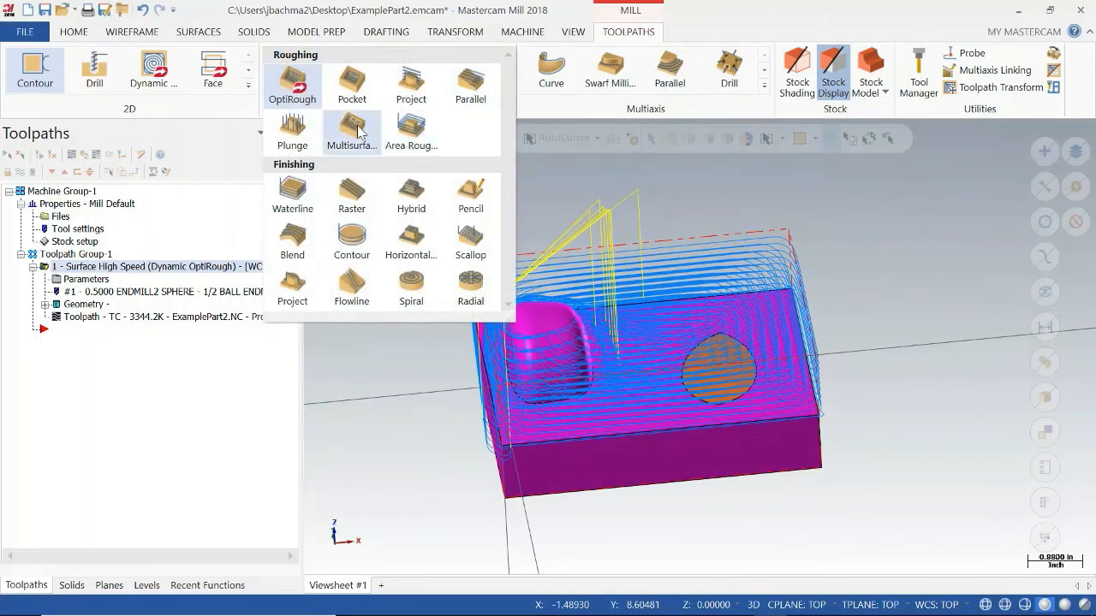
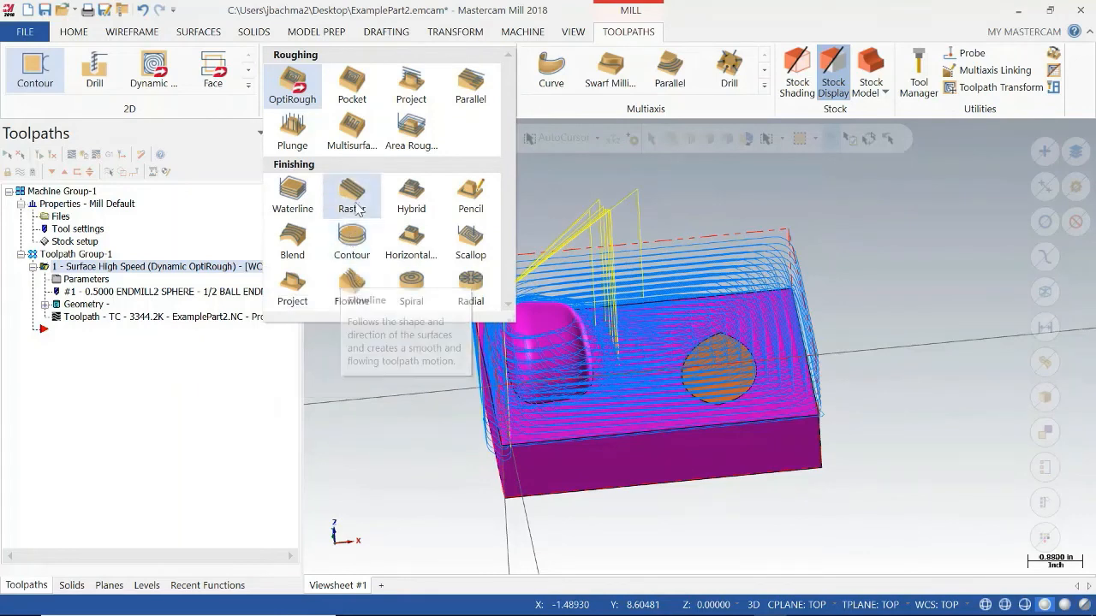
Start a Hybrid finishing toolpath and select the block's top face and the raised boss as machining geometry.
{"action": "left_click", "coordinate": [414, 193]}
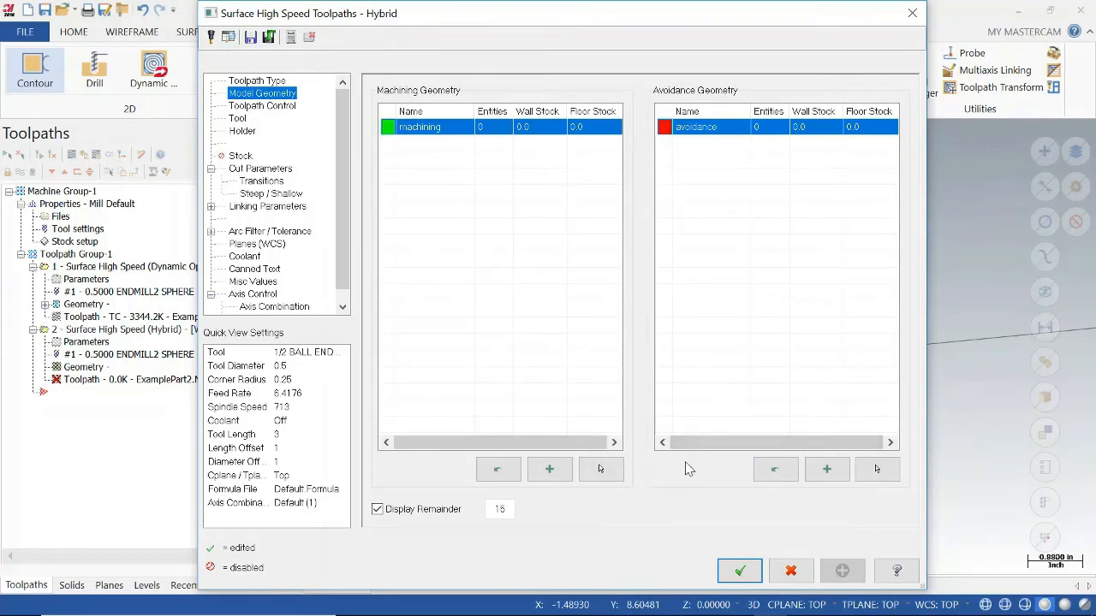
{"action": "left_click", "coordinate": [602, 470]}
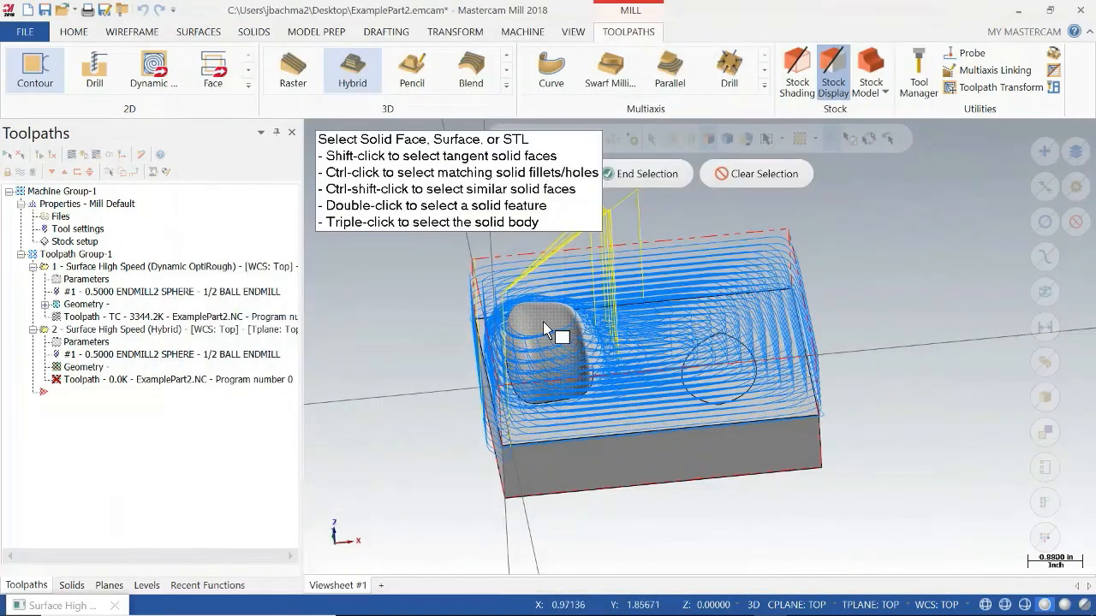
{"action": "left_click", "coordinate": [565, 329]}
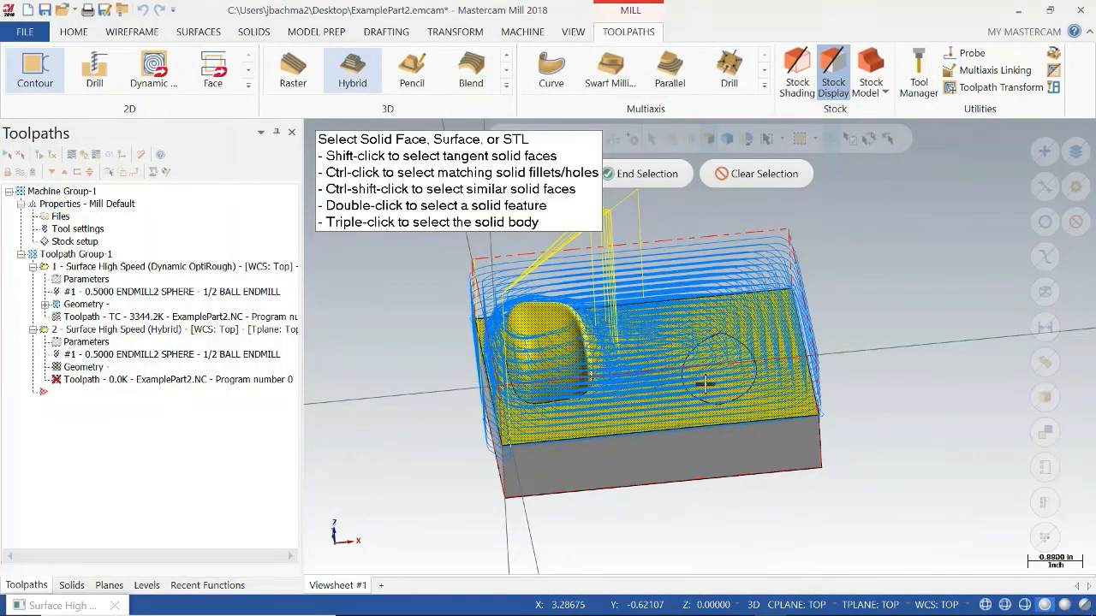
{"action": "left_click", "coordinate": [670, 398]}
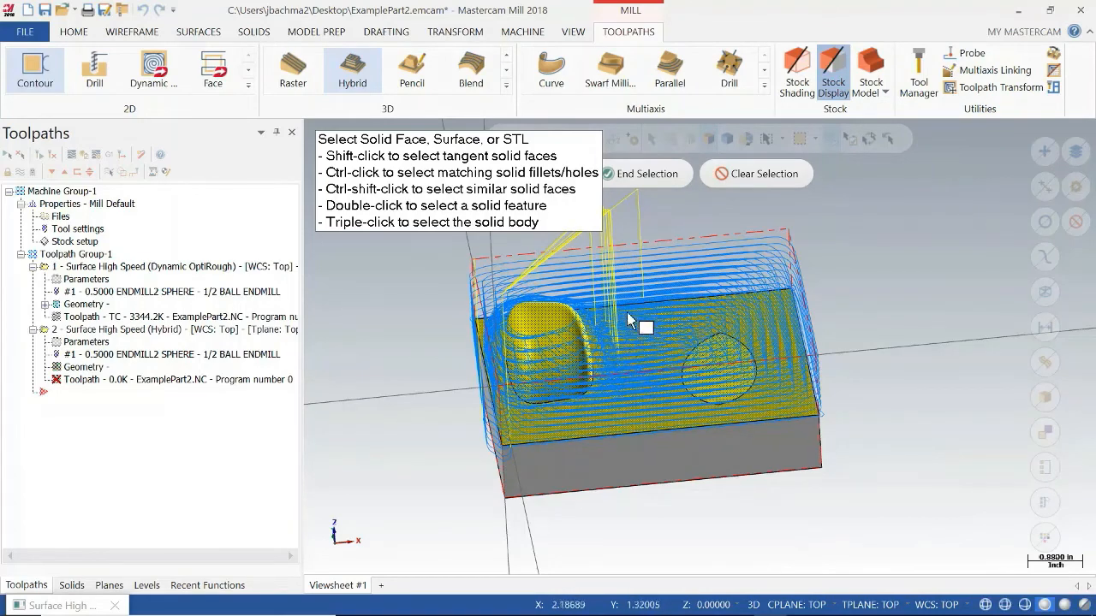
{"action": "left_click", "coordinate": [642, 174]}
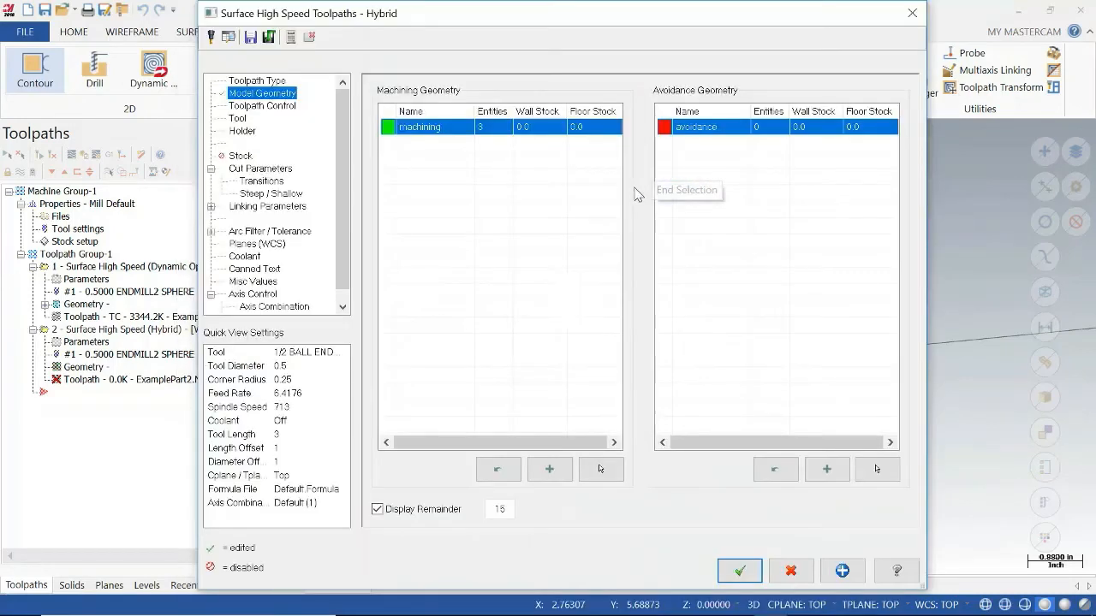
Assign the 1/2 ball endmill with a forced tool change to the Hybrid toolpath, review its cut parameters and generate it.
{"action": "left_click", "coordinate": [238, 119]}
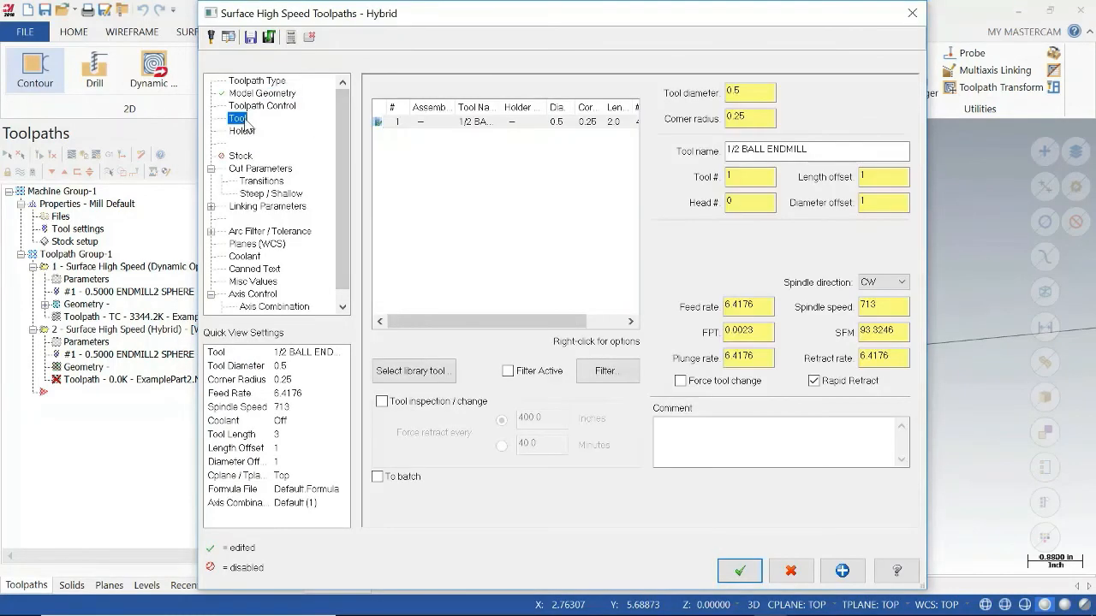
{"action": "left_click", "coordinate": [465, 124]}
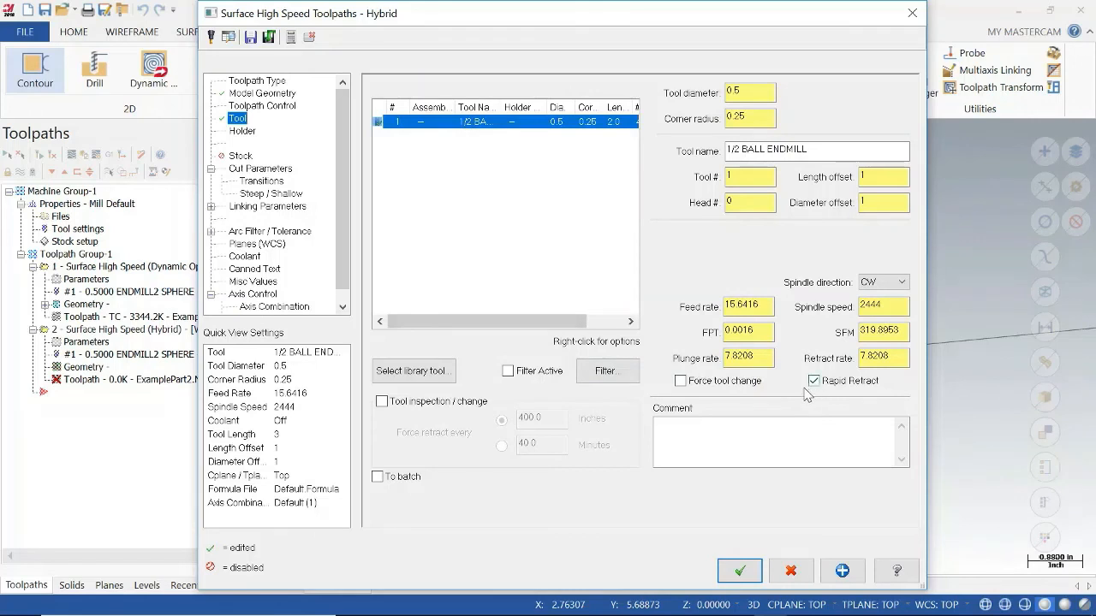
{"action": "left_click", "coordinate": [682, 382]}
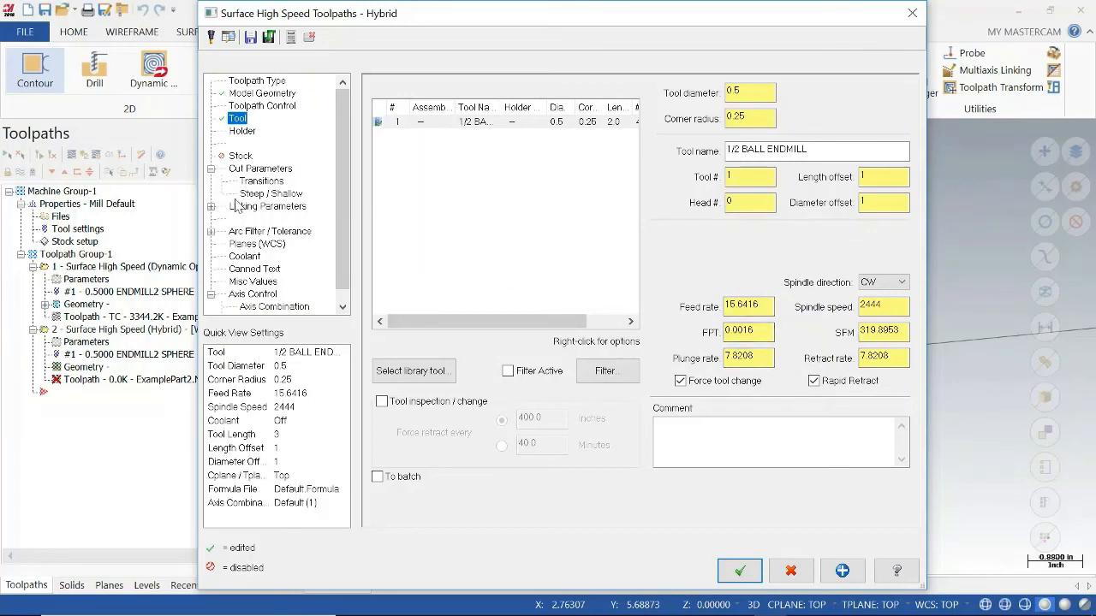
{"action": "left_click", "coordinate": [261, 169]}
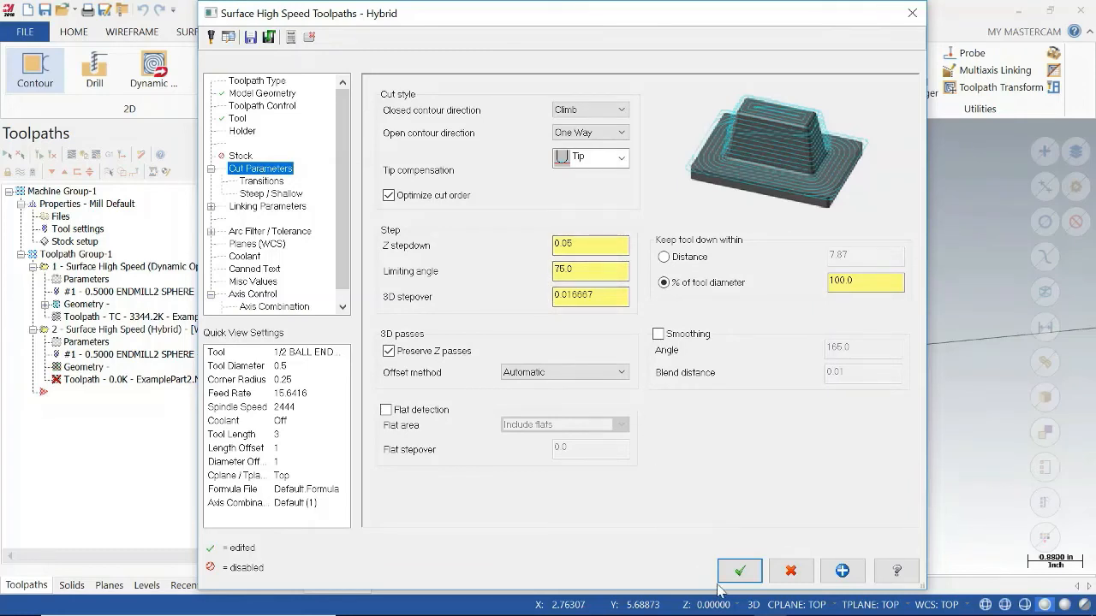
{"action": "left_click", "coordinate": [757, 569]}
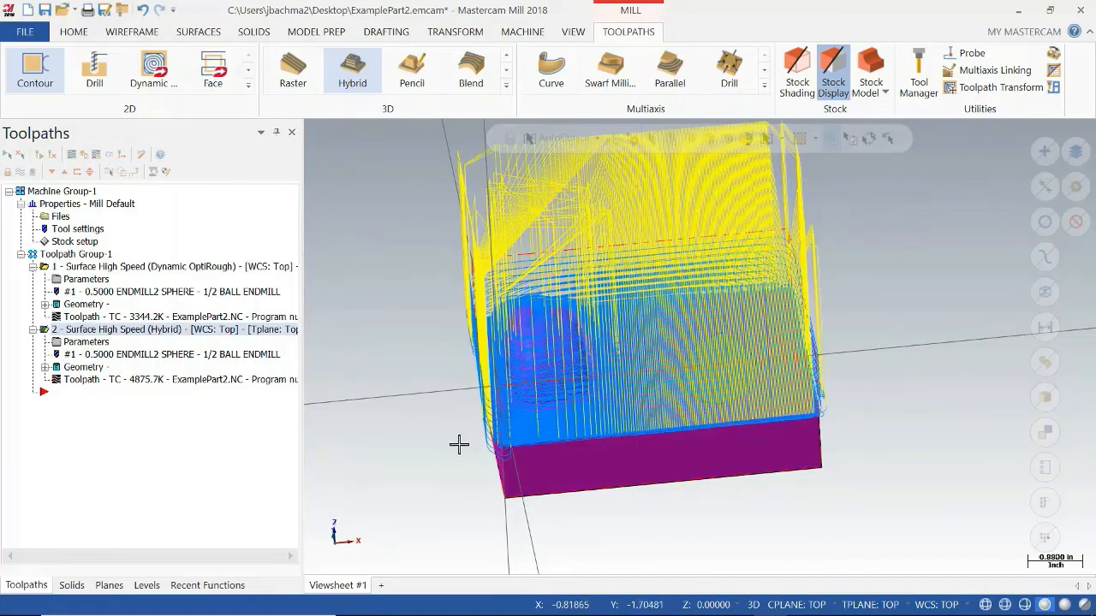
Check the cycle time of the Hybrid toolpath in Backplot and close it.
{"action": "mouse_move", "coordinate": [460, 443]}
{"action": "middle_mouse_down"}
{"action": "mouse_move", "coordinate": [584, 416]}
{"action": "mouse_move", "coordinate": [553, 443]}
{"action": "middle_mouse_up"}
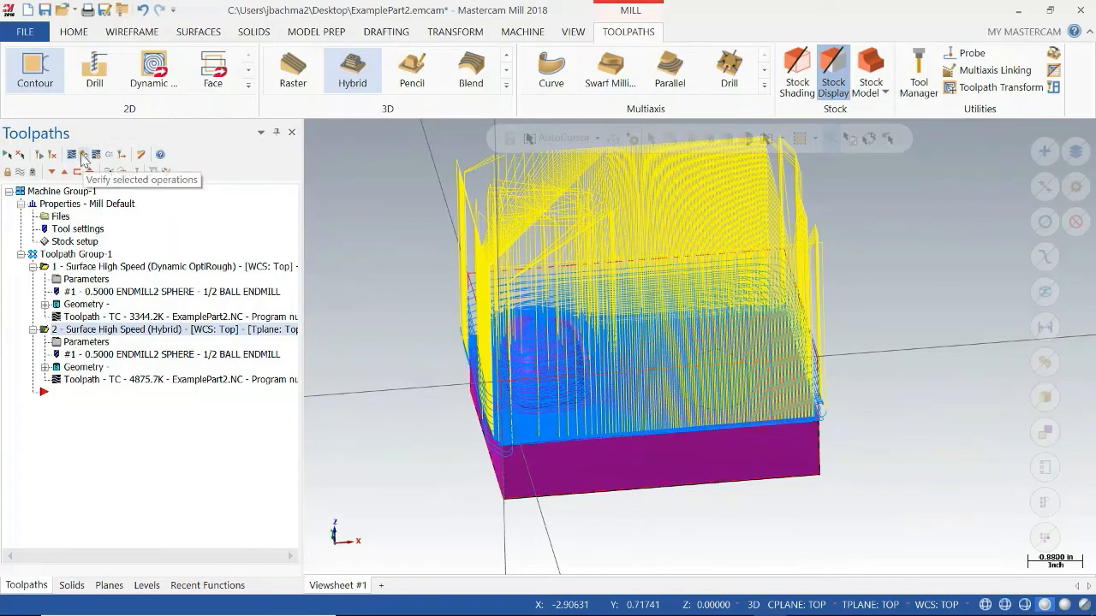
{"action": "left_click", "coordinate": [84, 155]}
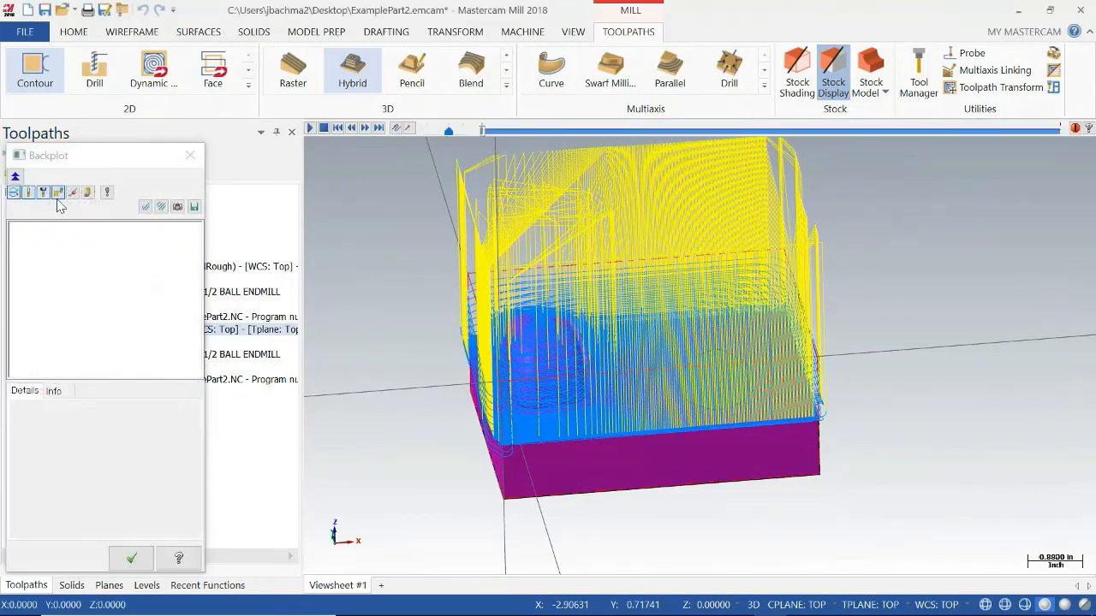
{"action": "left_click", "coordinate": [54, 391]}
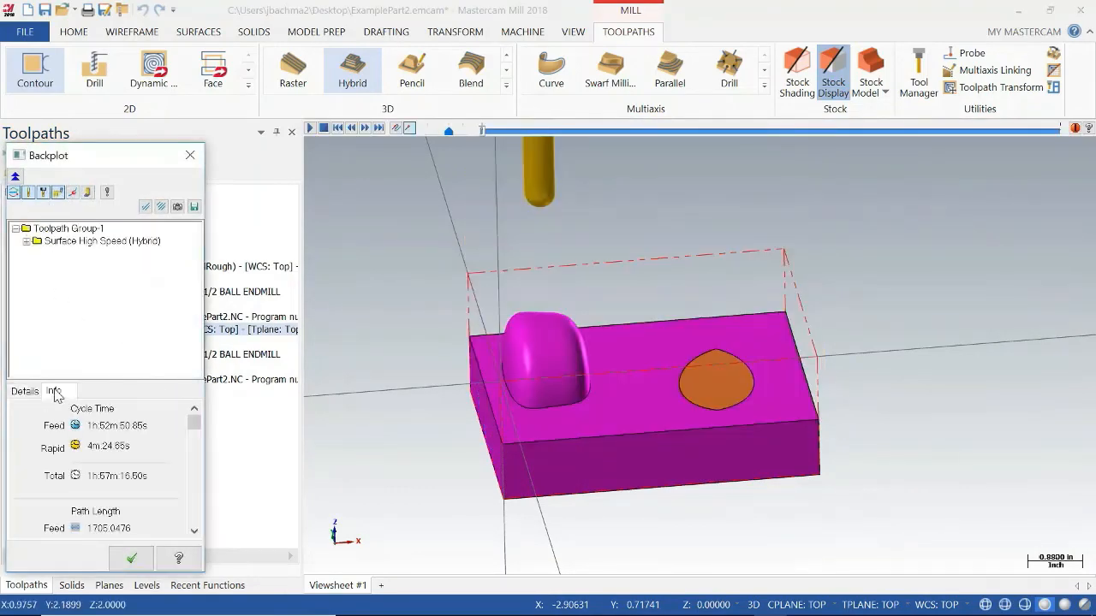
{"action": "left_click", "coordinate": [129, 560]}
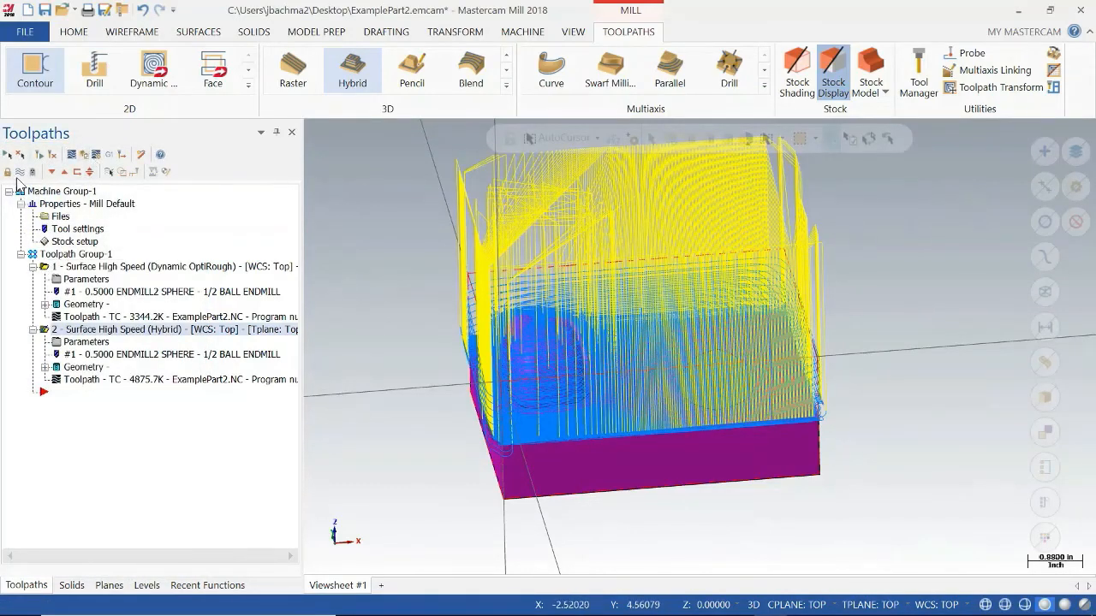
Verify the OptiRough and Hybrid operations through to the last move, inspect the finished stock and close the simulator.
{"action": "left_click", "coordinate": [83, 156]}
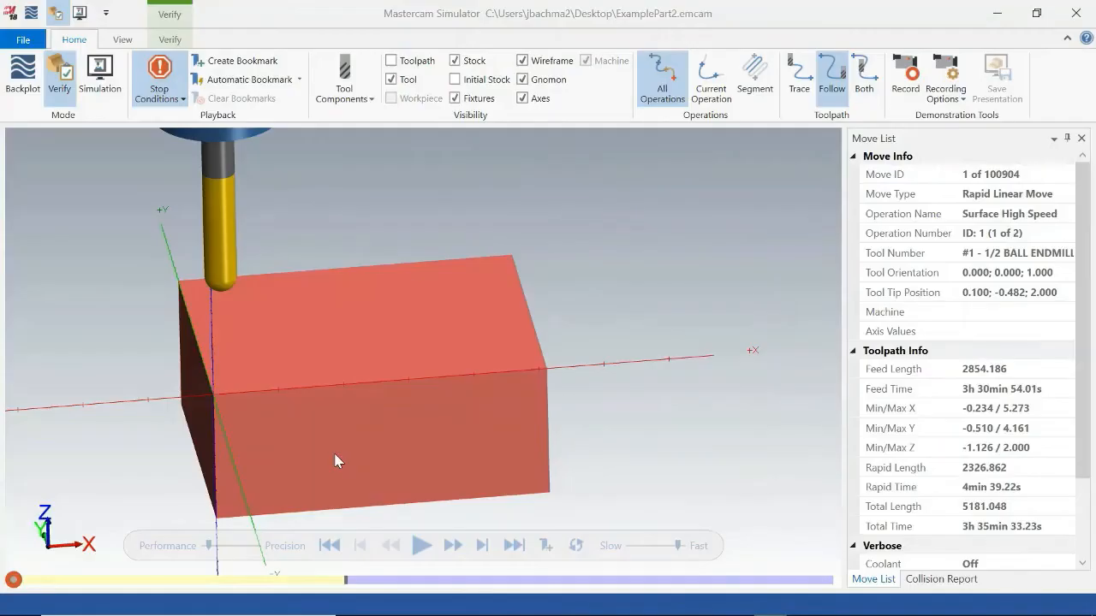
{"action": "left_click", "coordinate": [420, 548]}
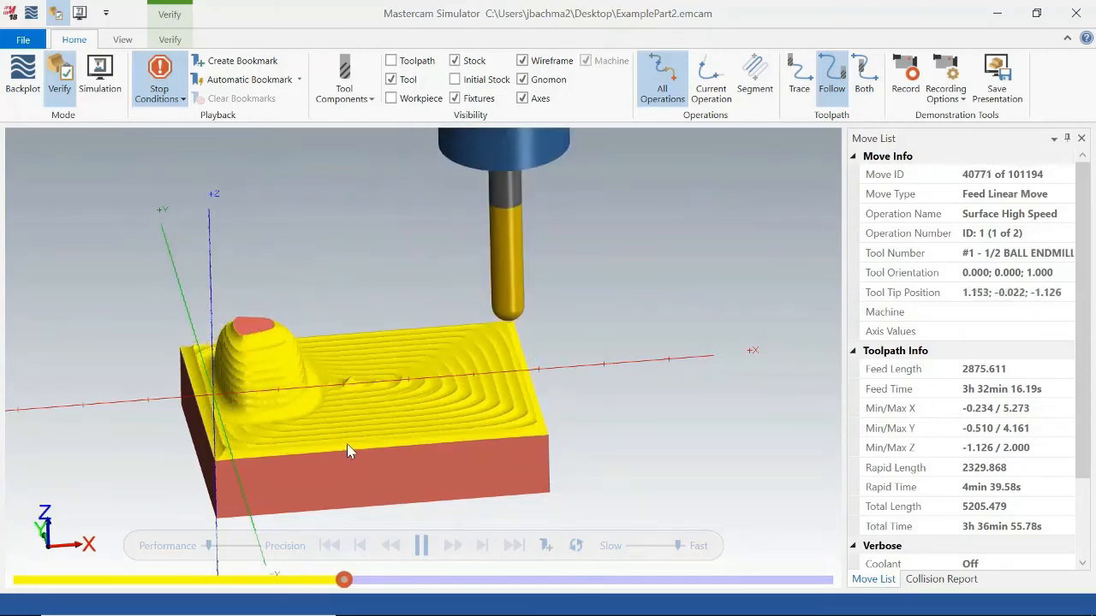
{"action": "left_click", "coordinate": [419, 548]}
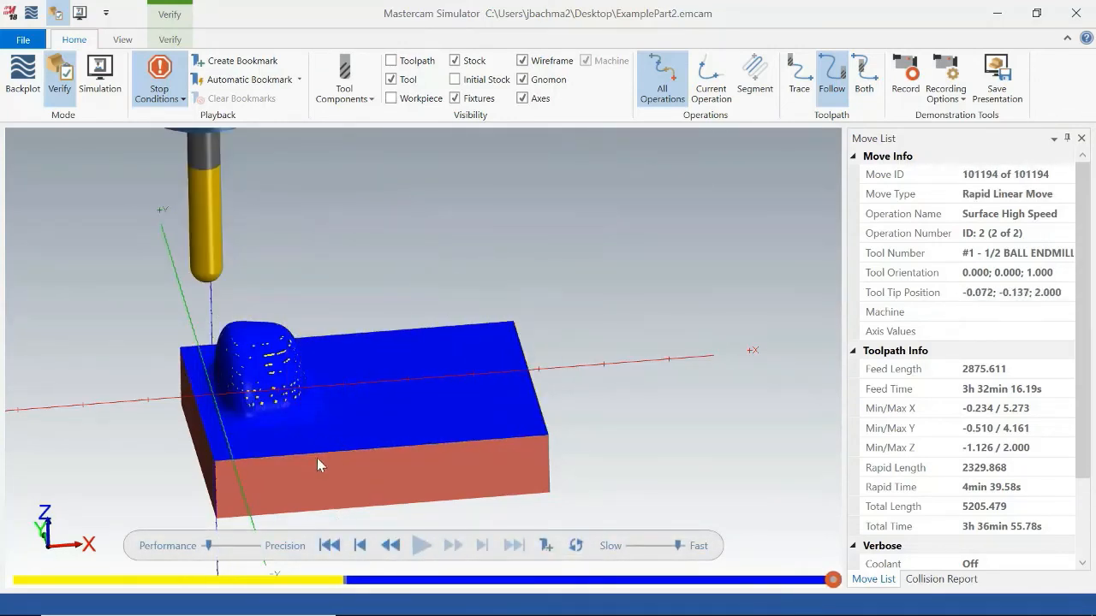
{"action": "mouse_move", "coordinate": [317, 458]}
{"action": "middle_mouse_down"}
{"action": "mouse_move", "coordinate": [362, 442]}
{"action": "mouse_move", "coordinate": [313, 453]}
{"action": "mouse_move", "coordinate": [302, 467]}
{"action": "middle_mouse_up"}
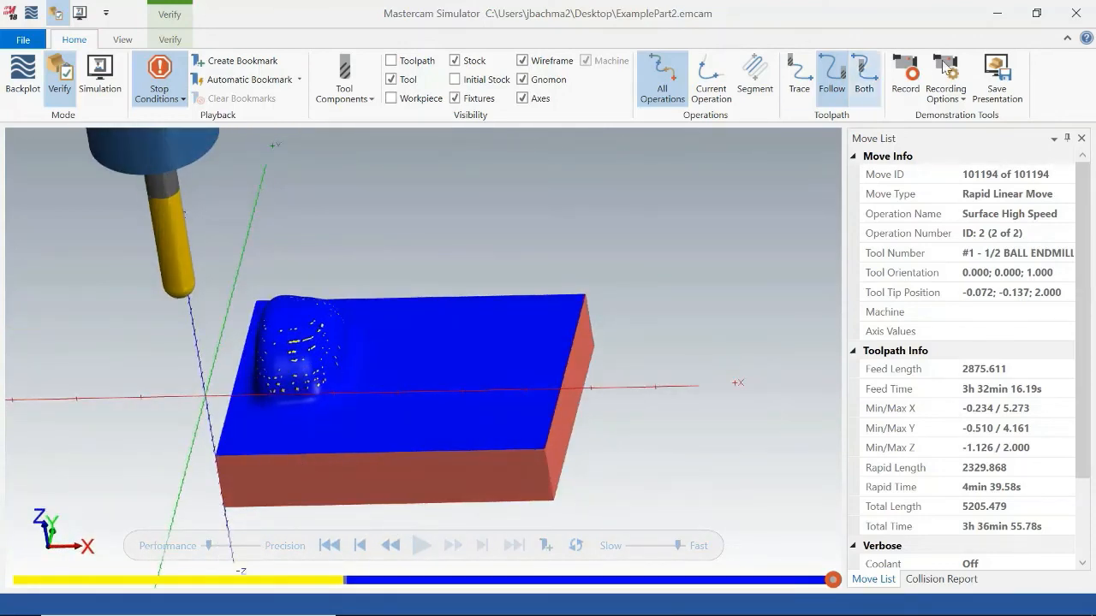
{"action": "left_click", "coordinate": [1077, 20]}
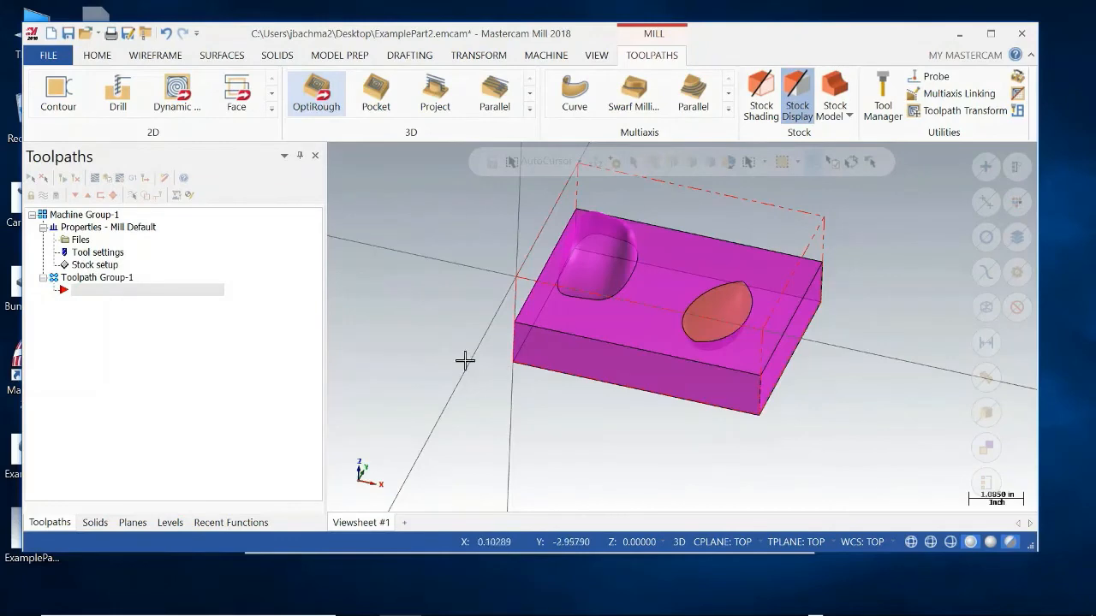
Start an OptiRough toolpath on the part with the teardrop pocket and select its upper faces, including the boss, as machining geometry.
{"action": "mouse_move", "coordinate": [507, 410]}
{"action": "middle_mouse_down"}
{"action": "mouse_move", "coordinate": [548, 389]}
{"action": "mouse_move", "coordinate": [492, 405]}
{"action": "mouse_move", "coordinate": [502, 405]}
{"action": "middle_mouse_up"}
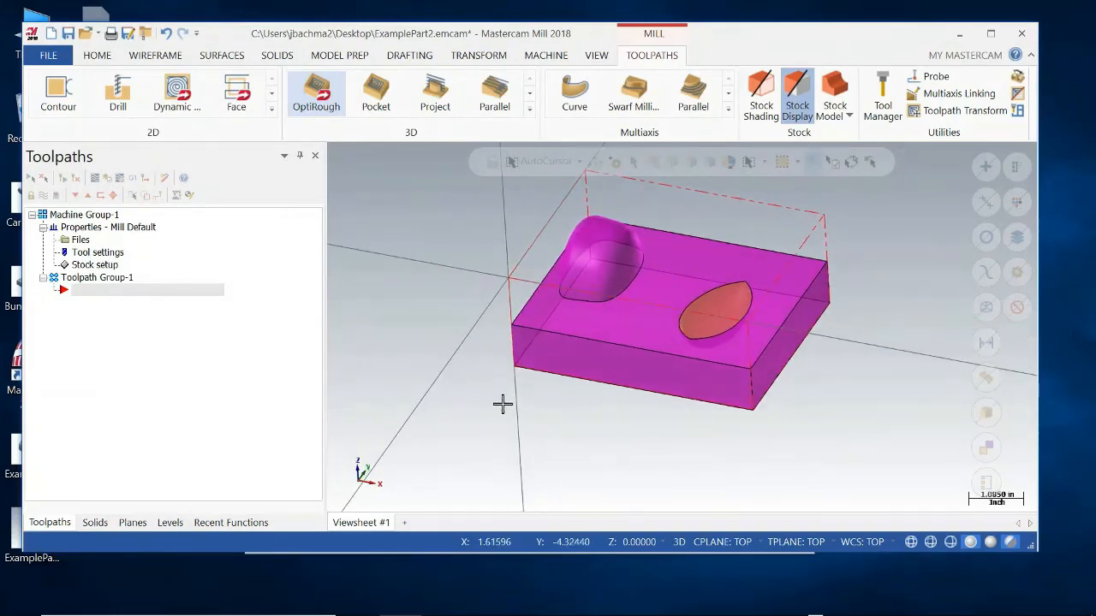
{"action": "left_click", "coordinate": [720, 325]}
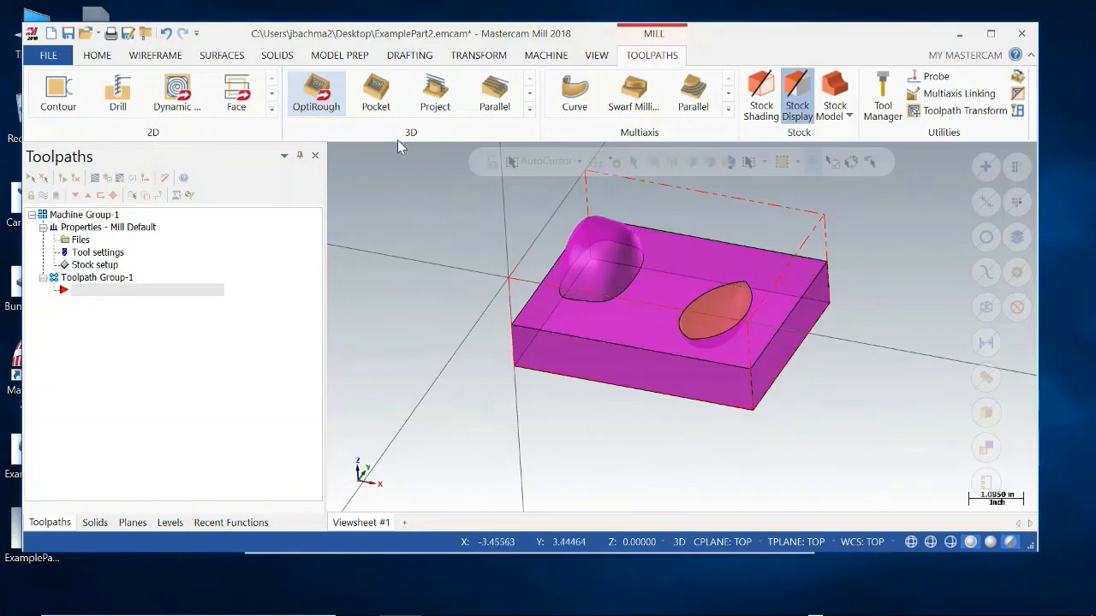
{"action": "left_click", "coordinate": [322, 98]}
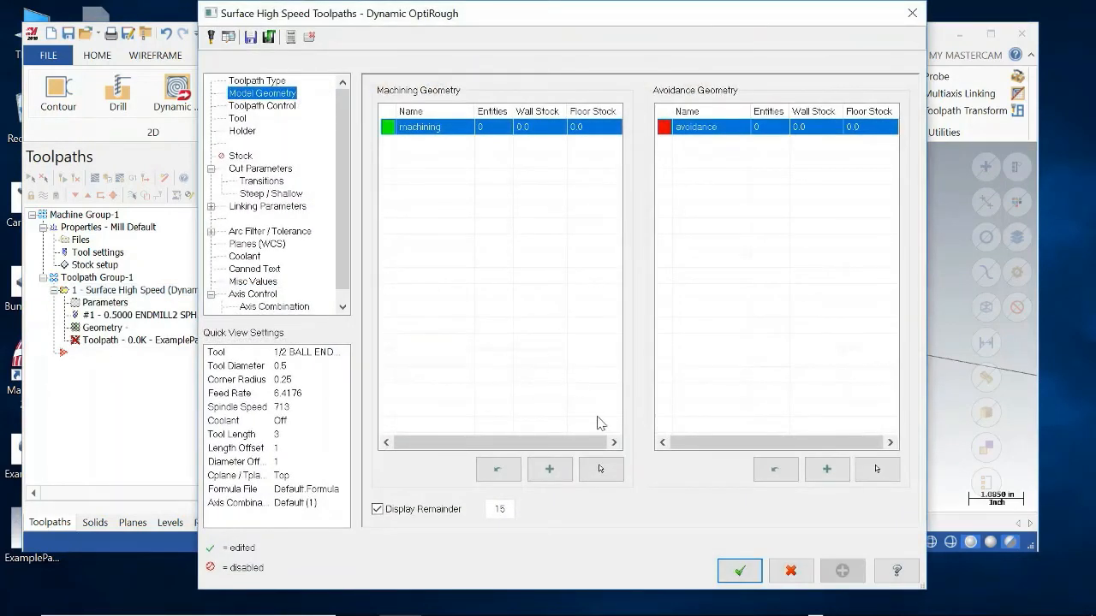
{"action": "left_click", "coordinate": [601, 469]}
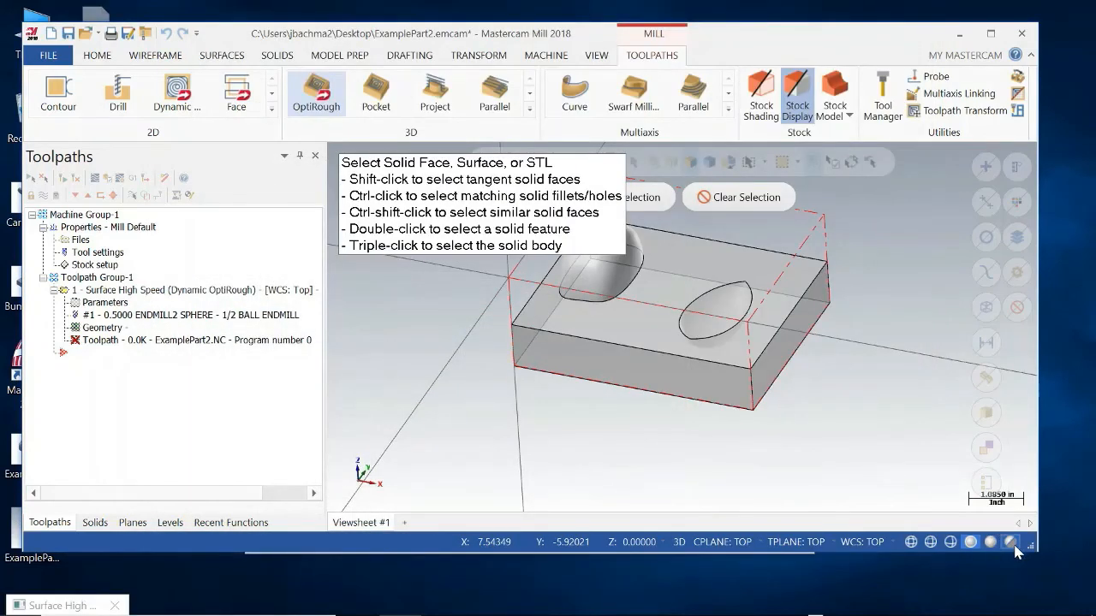
{"action": "left_click", "coordinate": [1008, 543]}
{"action": "left_click", "coordinate": [1008, 543]}
{"action": "left_click", "coordinate": [710, 325]}
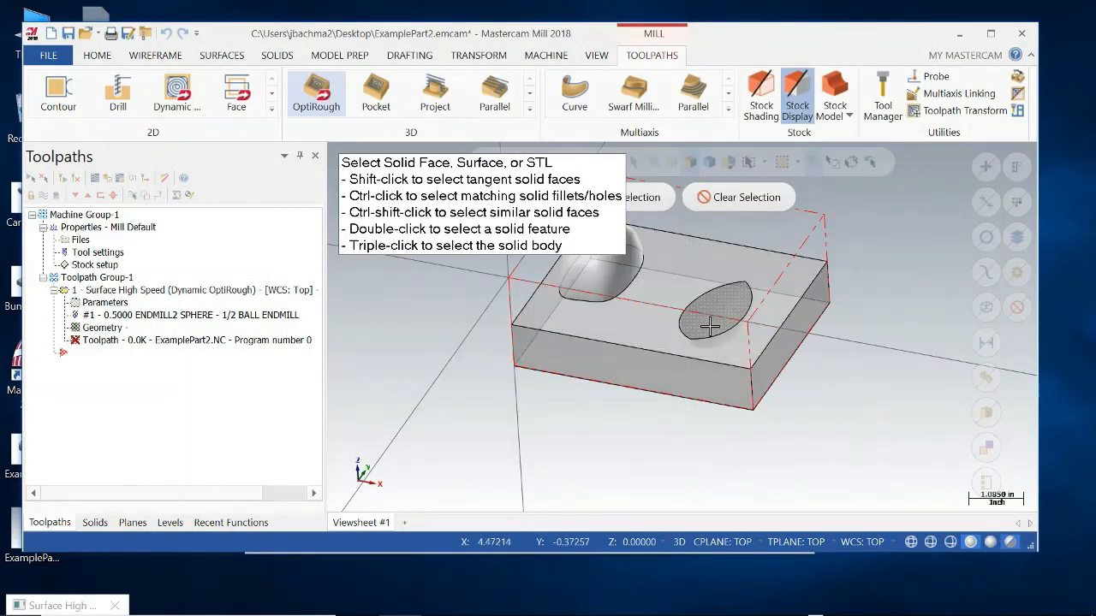
{"action": "left_click", "coordinate": [704, 323]}
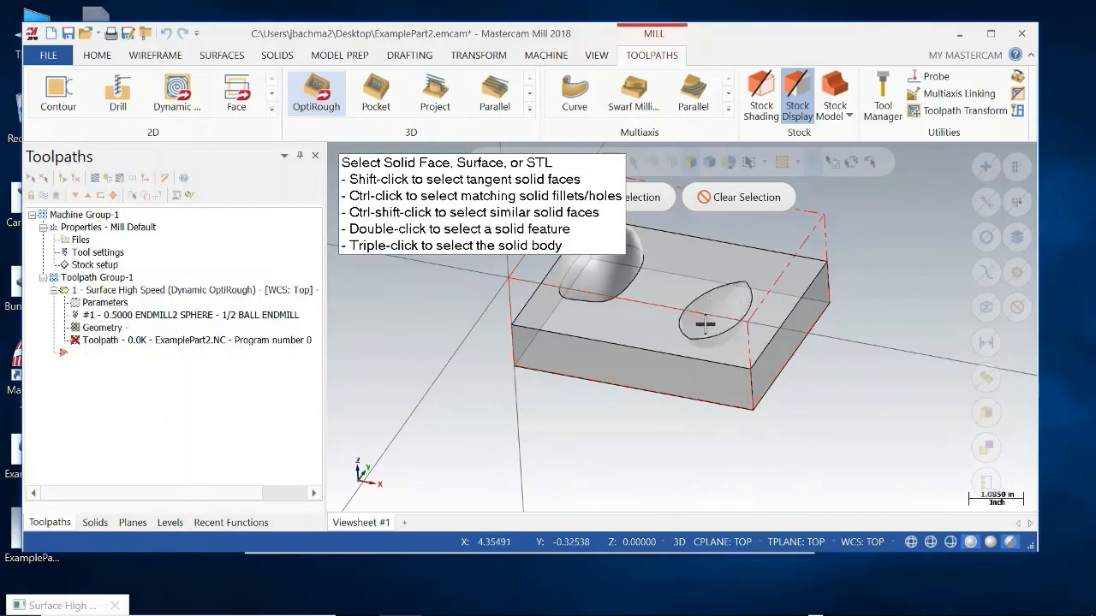
{"action": "middle_click_drag", "start_coordinate": [749, 395], "coordinate": [677, 351]}
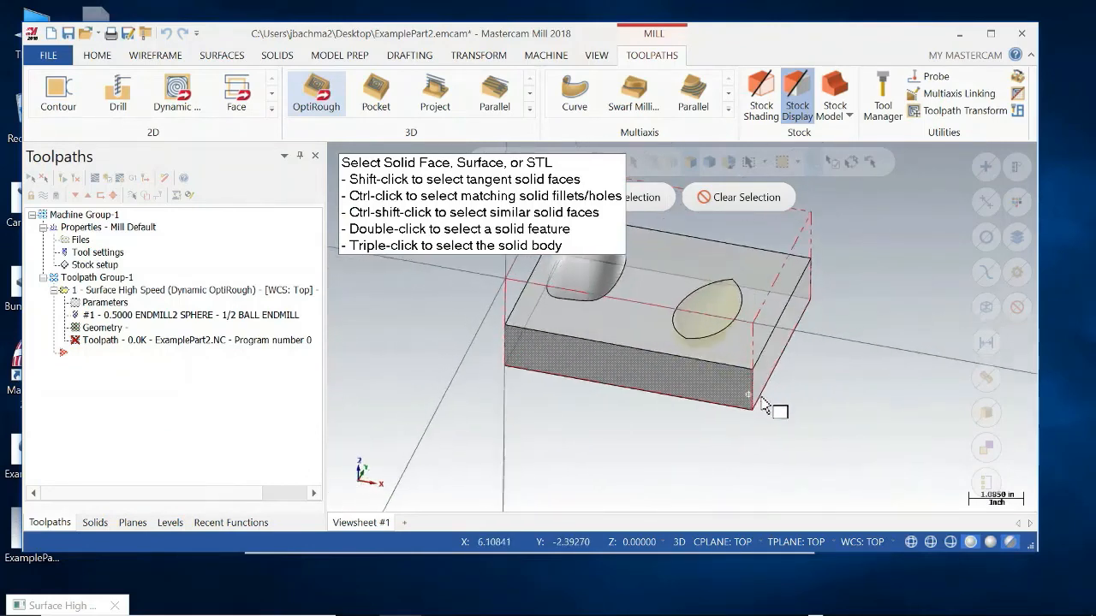
{"action": "left_click", "coordinate": [628, 334]}
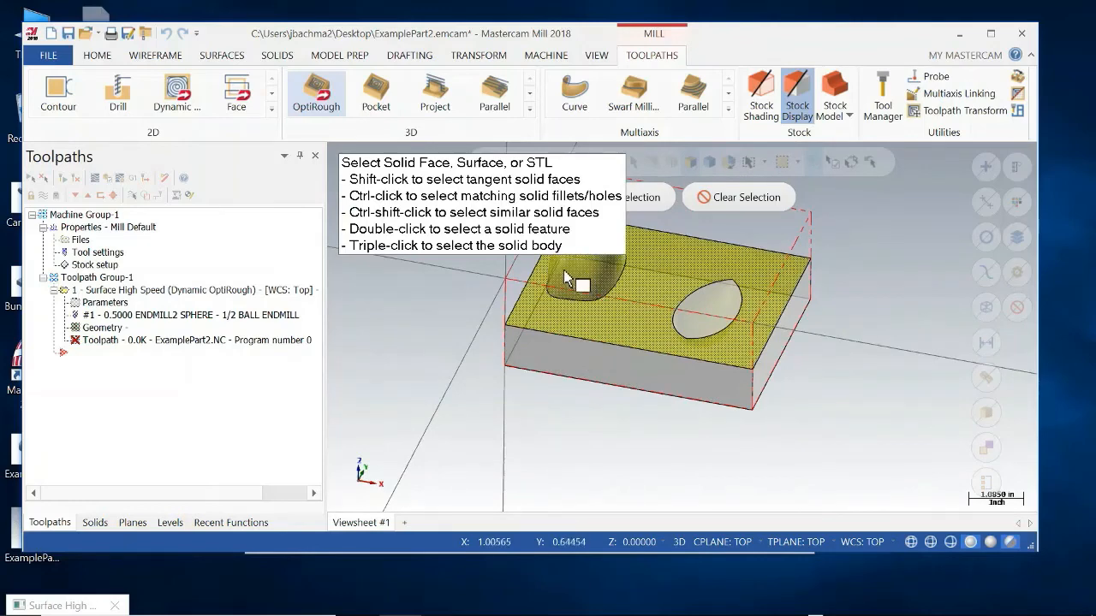
{"action": "left_click", "coordinate": [648, 200]}
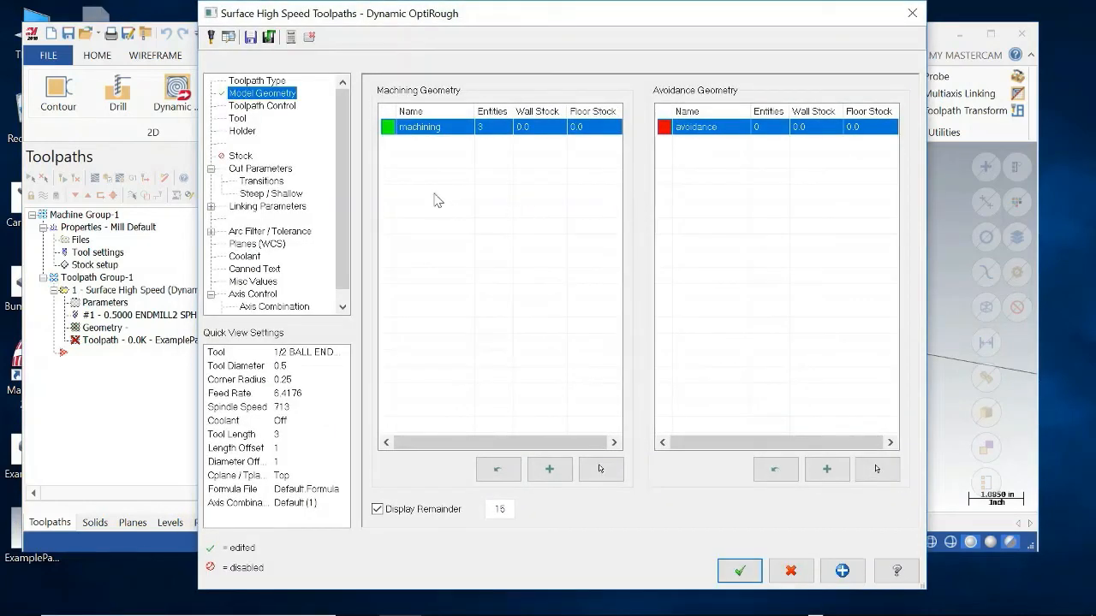
Set the OptiRough stepdown to 50% in the cut parameters and generate the toolpath.
{"action": "left_click", "coordinate": [269, 207]}
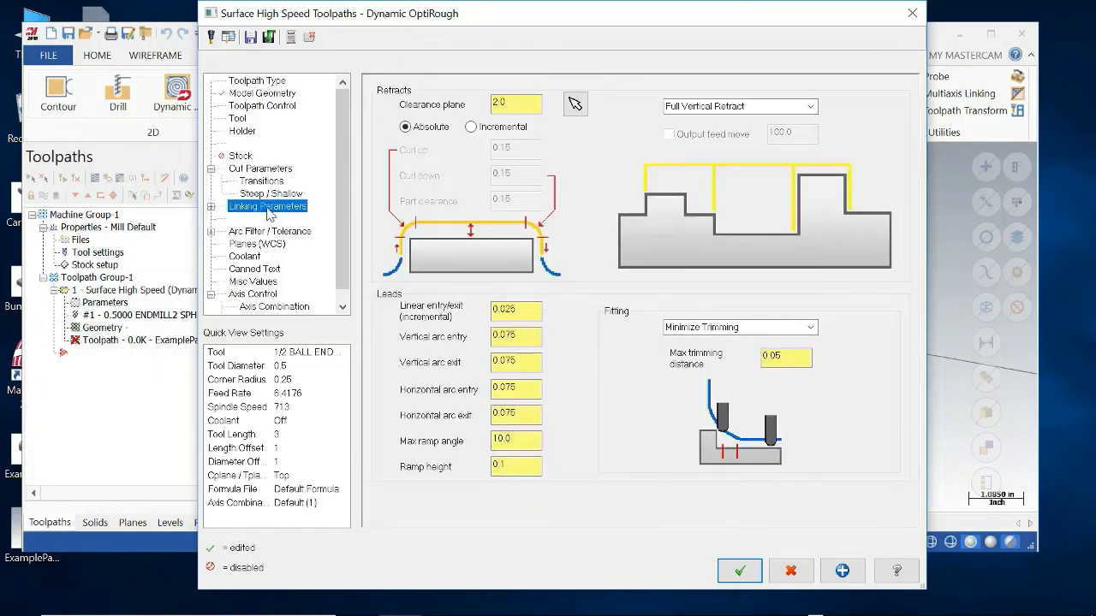
{"action": "left_click", "coordinate": [261, 169]}
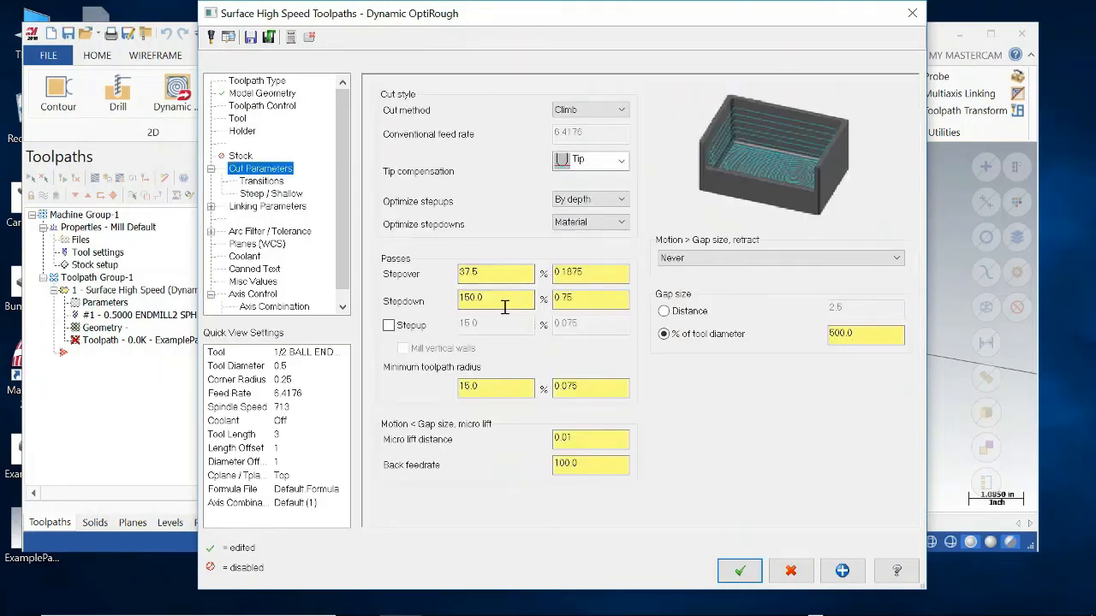
{"action": "left_click", "coordinate": [499, 296]}
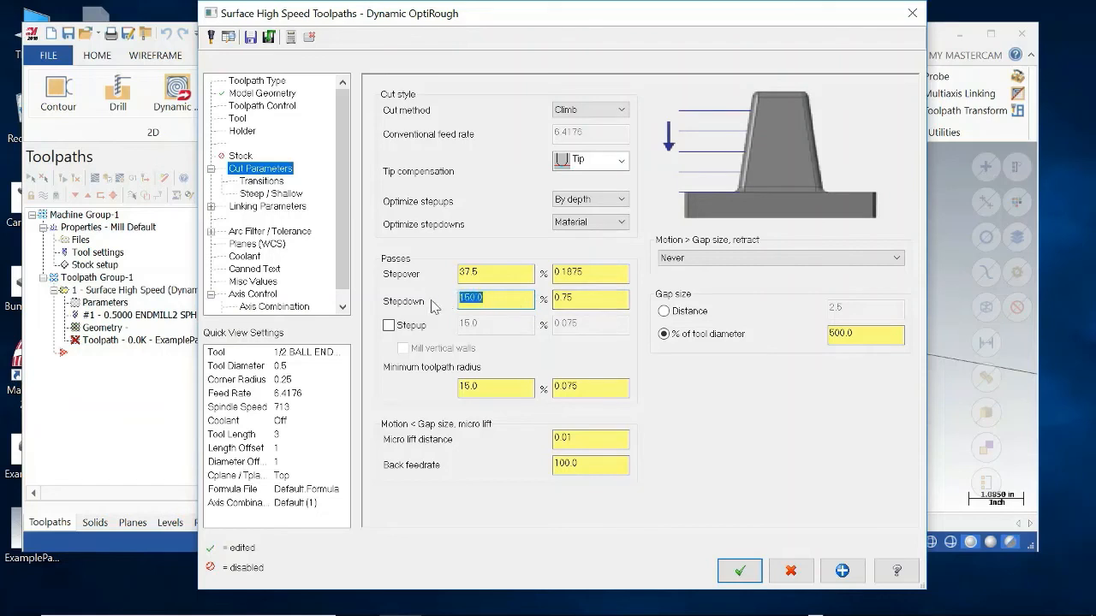
{"action": "left_click", "coordinate": [602, 272]}
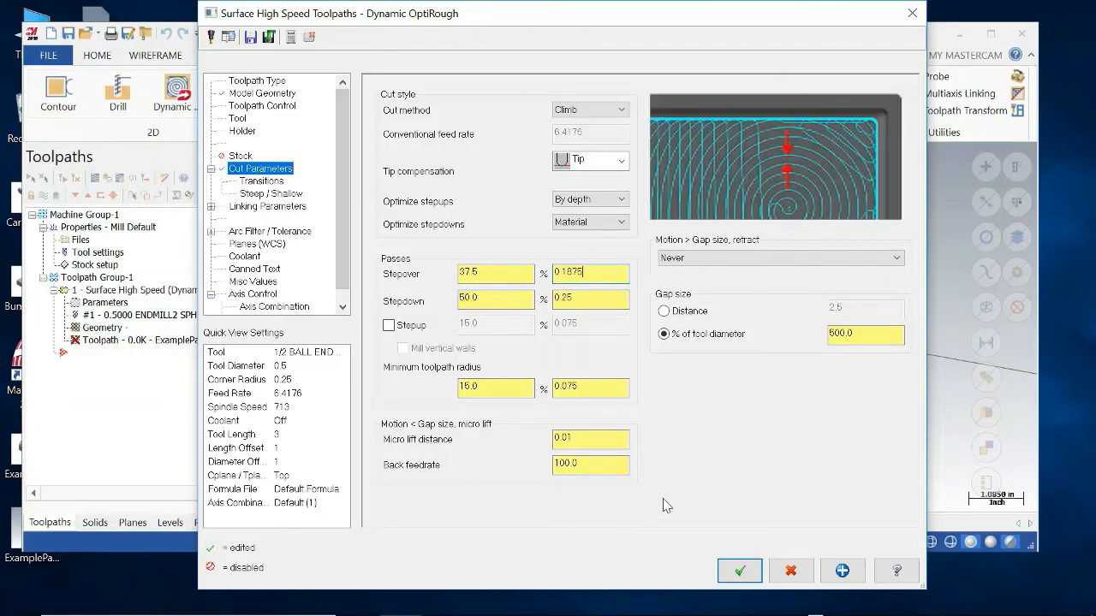
{"action": "left_click", "coordinate": [738, 571]}
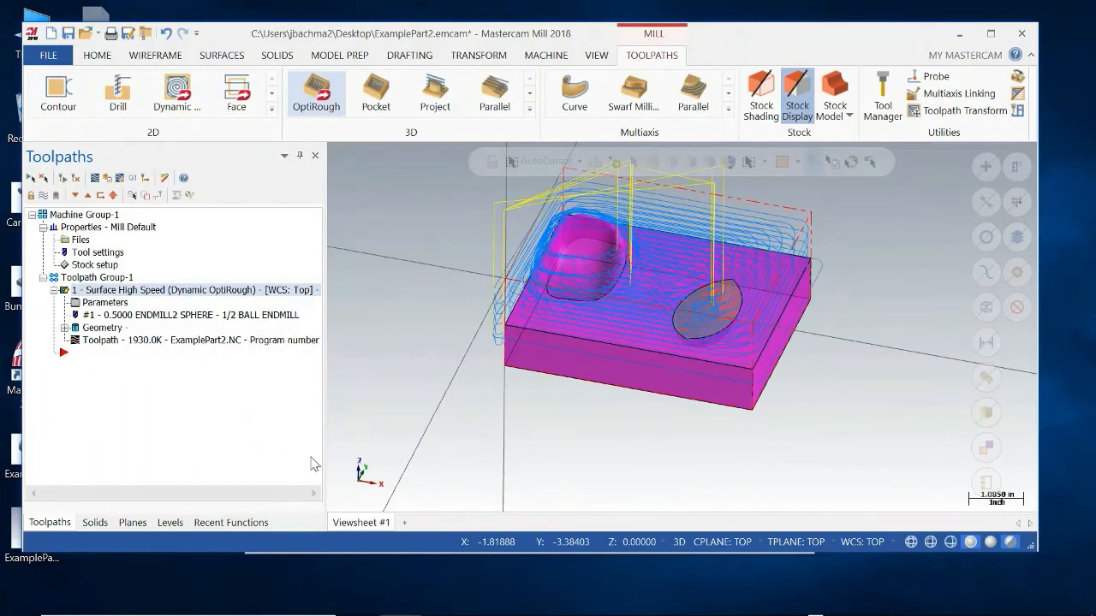
Inspect the OptiRough toolpath around the boss and pocket and save the ExamplePart2 file.
{"action": "middle_click_drag", "start_coordinate": [587, 443], "coordinate": [588, 472]}
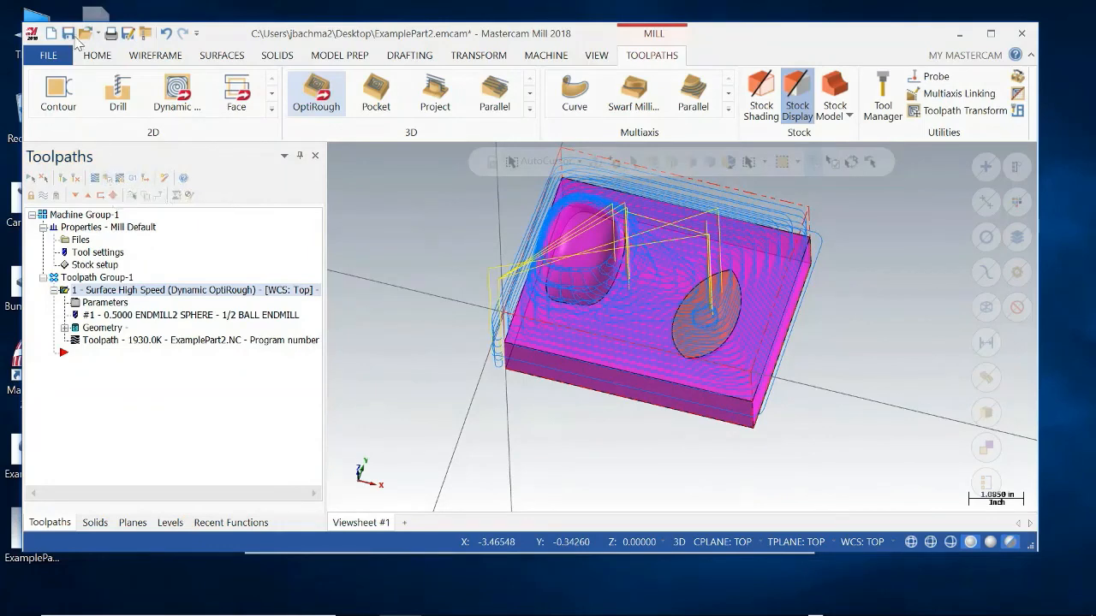
{"action": "key", "text": "ctrl+s"}
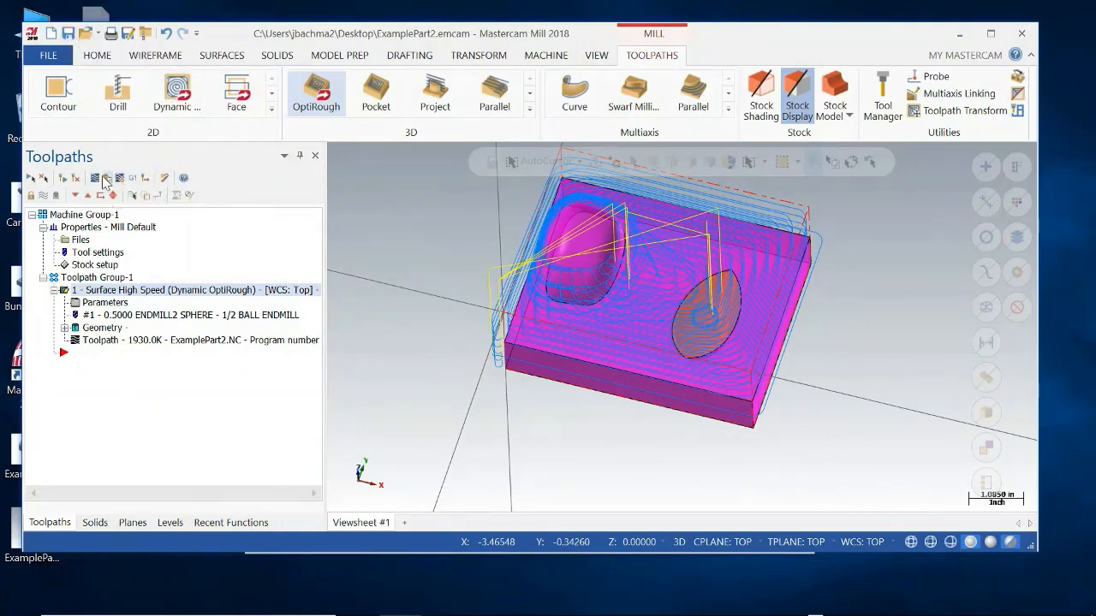
Verify the OptiRough toolpath at a faster playback speed, inspect the cut stock around boss and pocket, and close the simulator.
{"action": "left_click", "coordinate": [104, 180]}
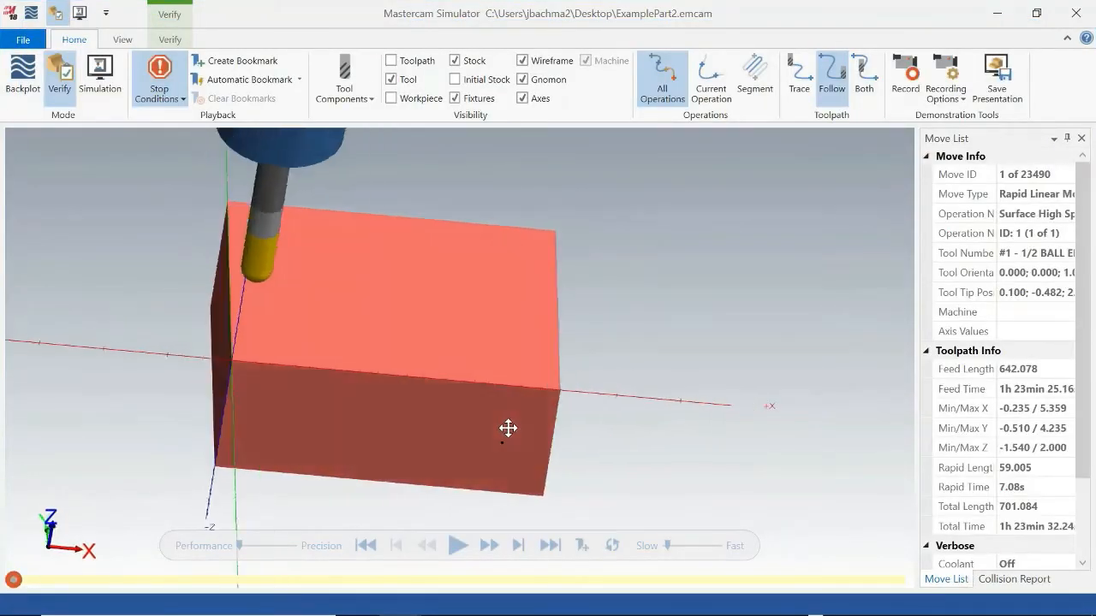
{"action": "left_click", "coordinate": [458, 548]}
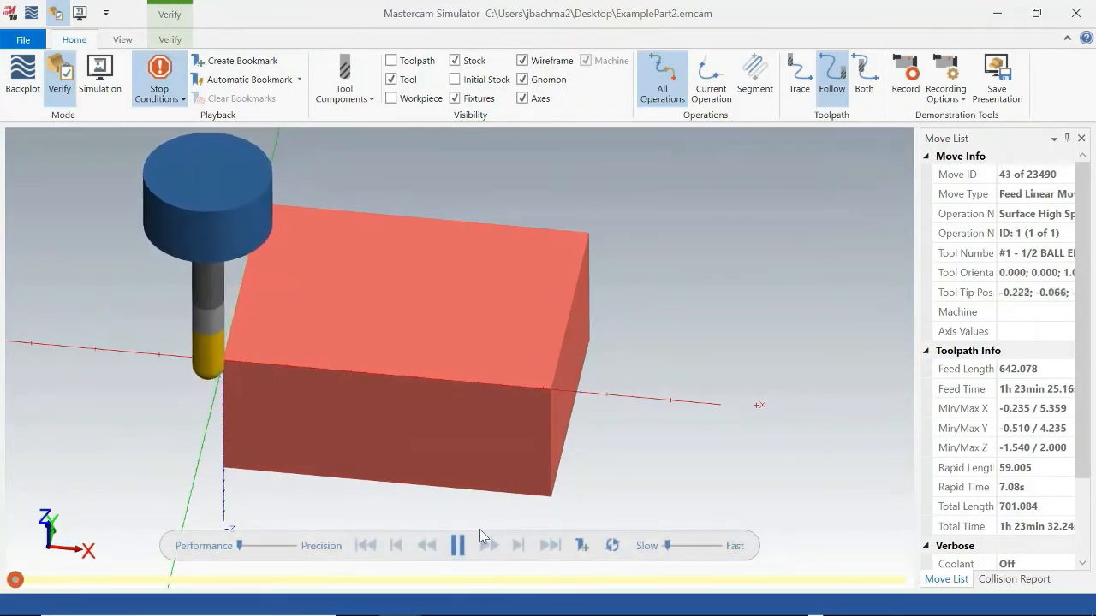
{"action": "left_click_drag", "start_coordinate": [669, 547], "coordinate": [710, 545]}
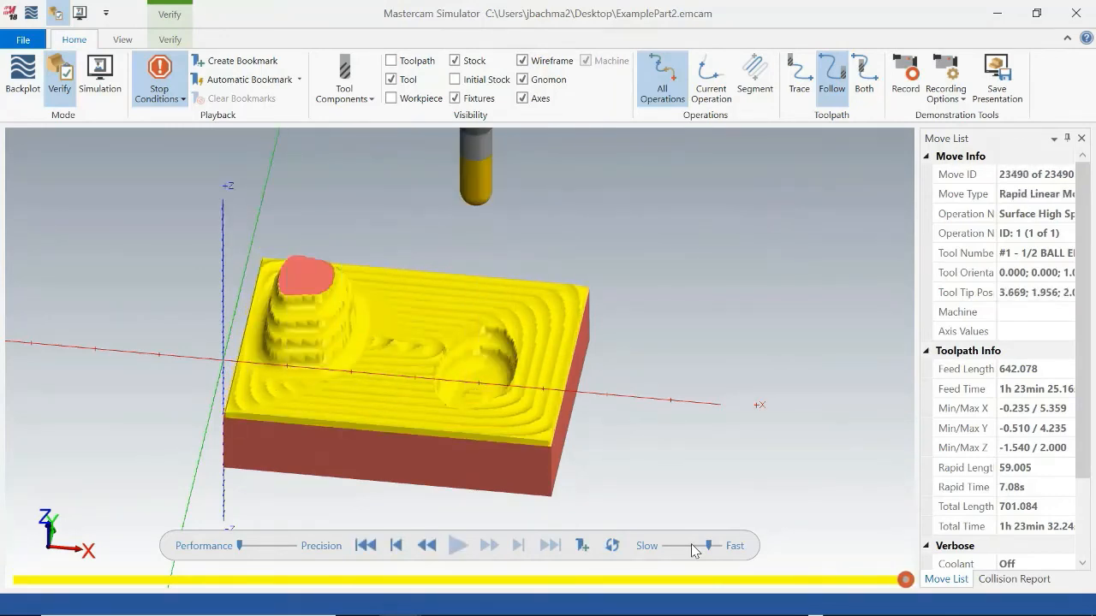
{"action": "mouse_move", "coordinate": [711, 414]}
{"action": "middle_mouse_down"}
{"action": "mouse_move", "coordinate": [717, 436]}
{"action": "mouse_move", "coordinate": [738, 420]}
{"action": "mouse_move", "coordinate": [773, 360]}
{"action": "mouse_move", "coordinate": [754, 393]}
{"action": "mouse_move", "coordinate": [724, 408]}
{"action": "middle_mouse_up"}
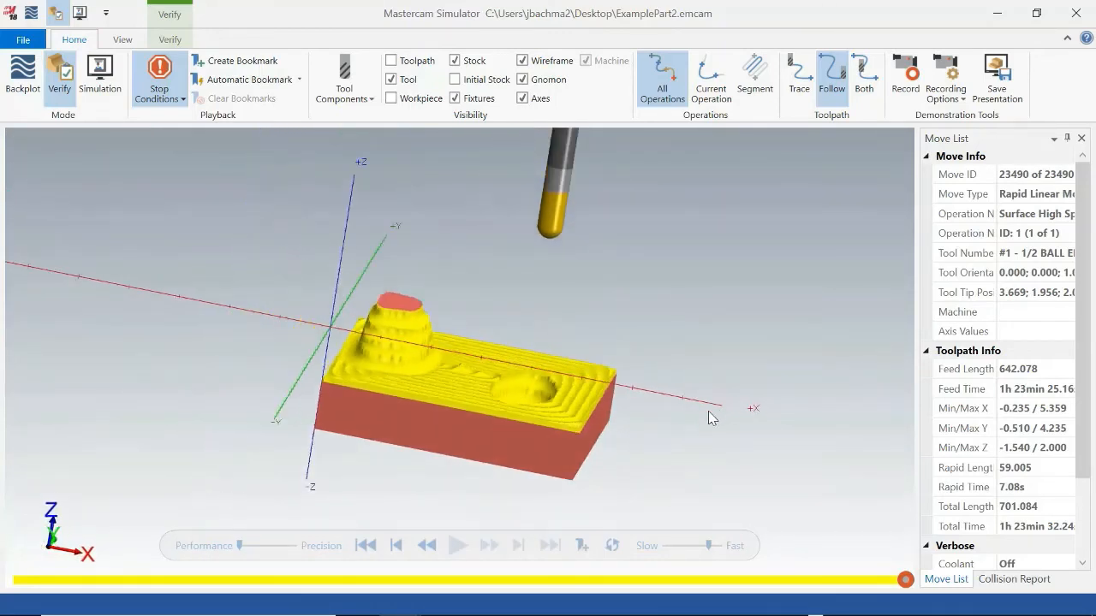
{"action": "left_click", "coordinate": [1075, 13]}
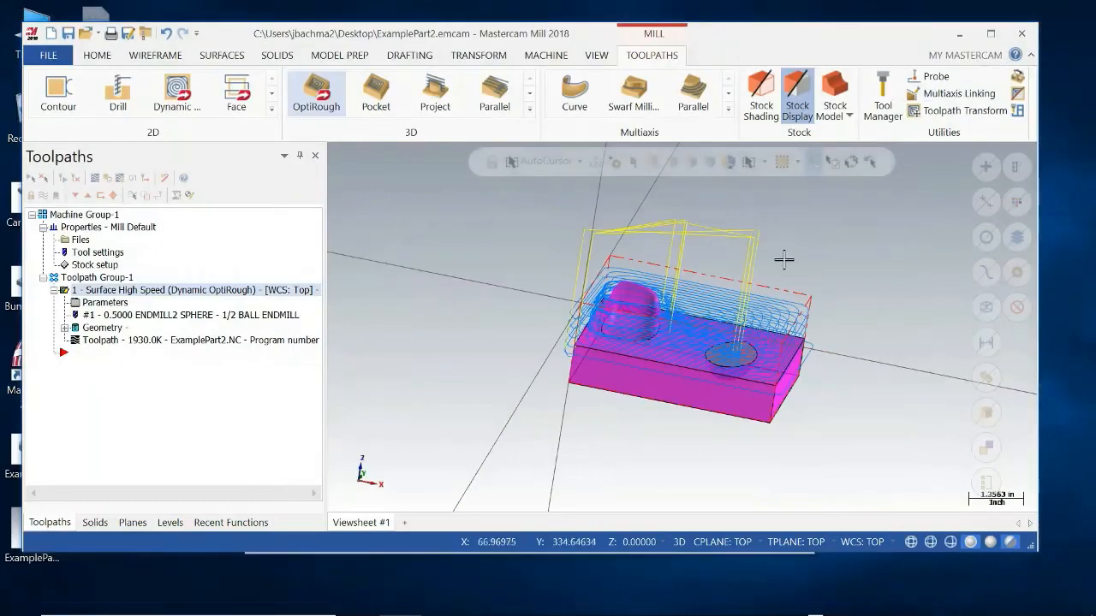
Enlarge the program window slightly and open the ExamplePart.emcam file from the Desktop.
{"action": "left_click_drag", "start_coordinate": [1031, 545], "coordinate": [1049, 561]}
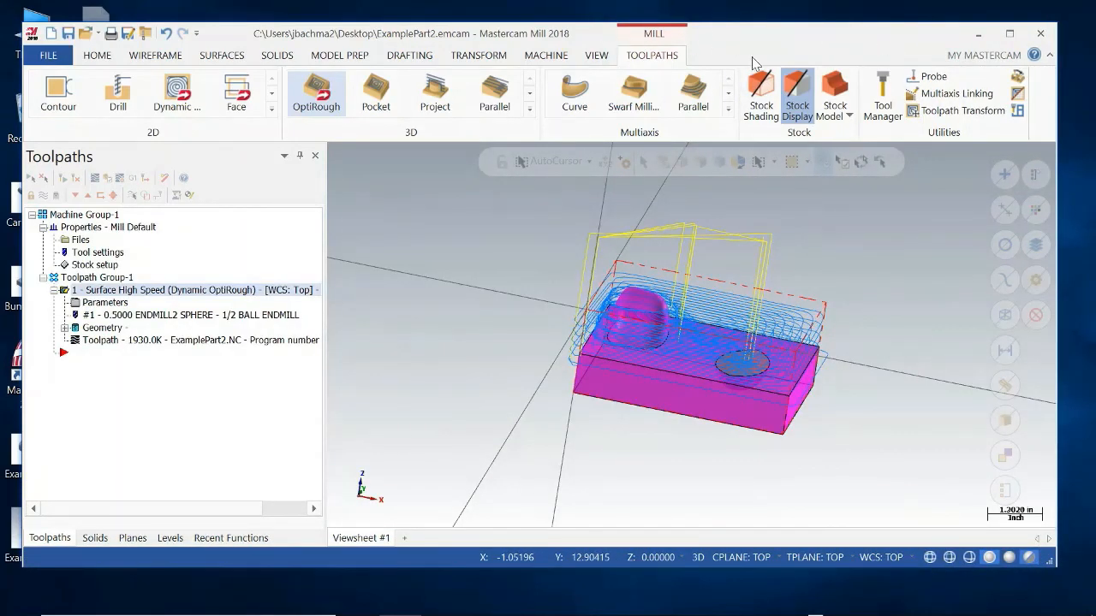
{"action": "left_click", "coordinate": [86, 34]}
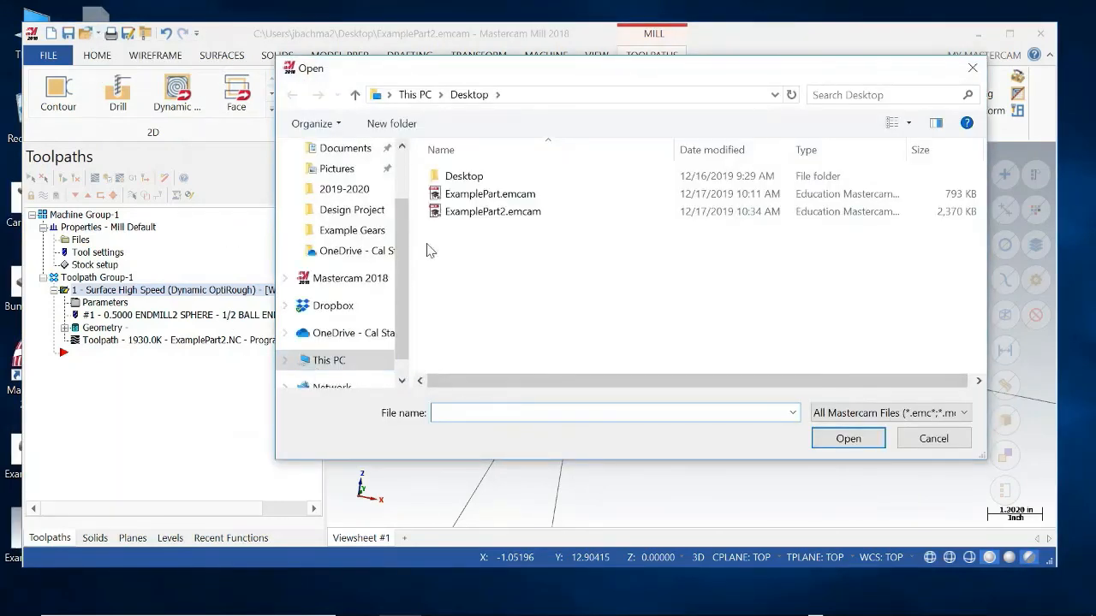
{"action": "left_click", "coordinate": [490, 193]}
{"action": "left_click", "coordinate": [847, 439]}
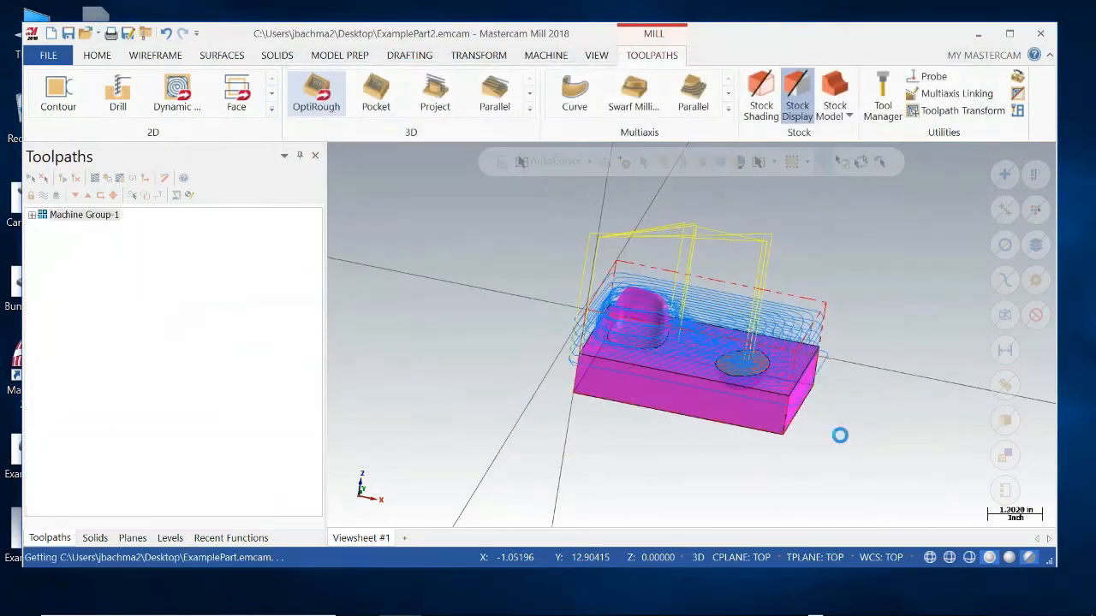
{"action": "mouse_move", "coordinate": [833, 448]}
{"action": "middle_mouse_down"}
{"action": "mouse_move", "coordinate": [797, 416]}
{"action": "mouse_move", "coordinate": [828, 426]}
{"action": "mouse_move", "coordinate": [817, 454]}
{"action": "middle_mouse_up"}
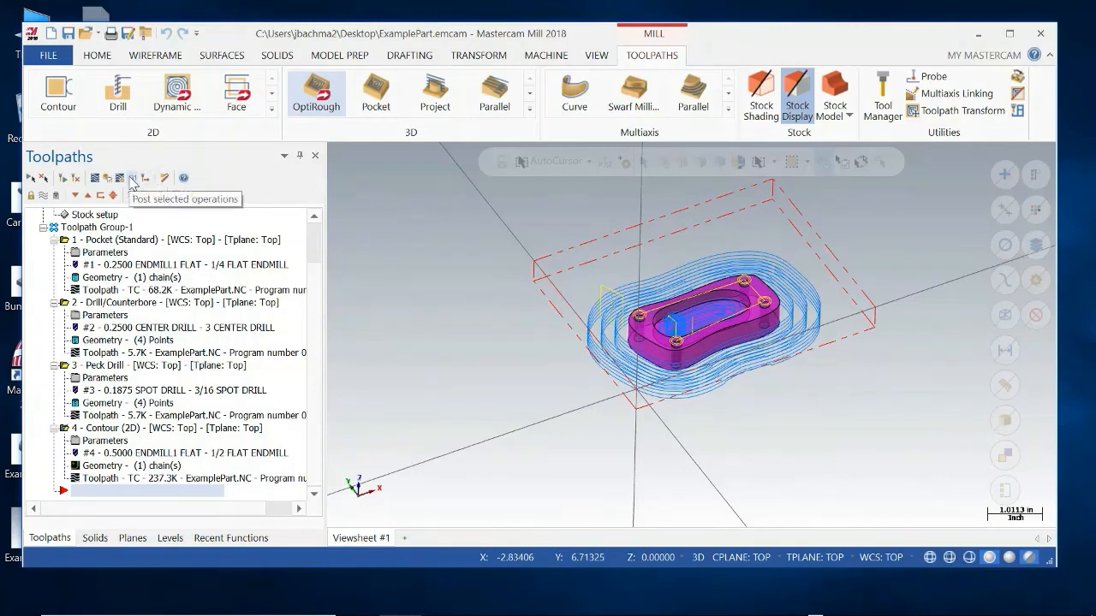
Post all operations of the part to an NC file and save it as ExamplePart.NC on the Desktop.
{"action": "left_click", "coordinate": [132, 180]}
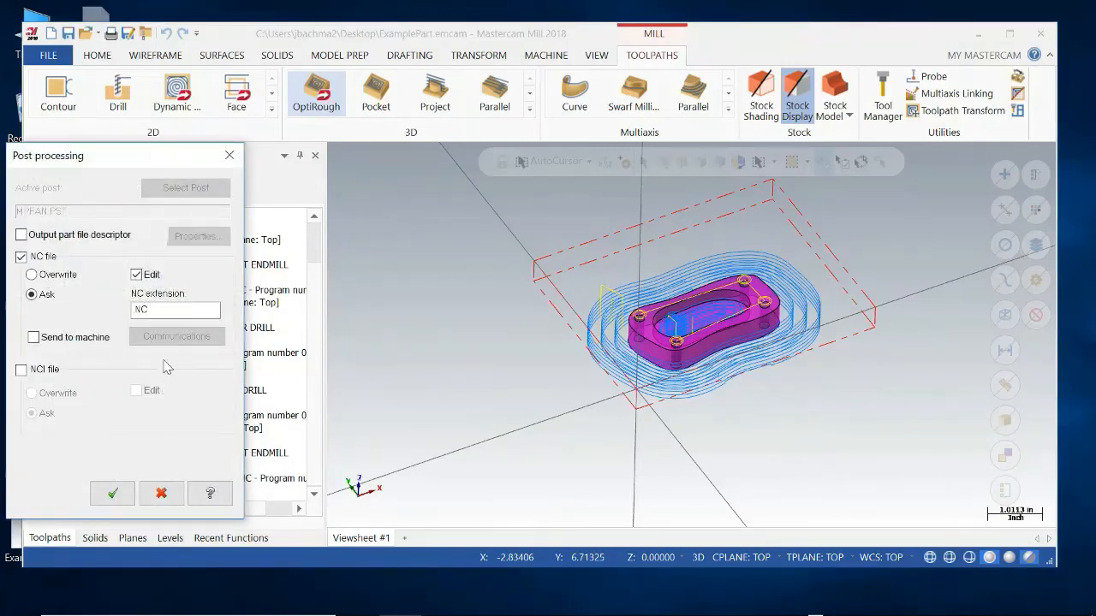
{"action": "left_click", "coordinate": [113, 496]}
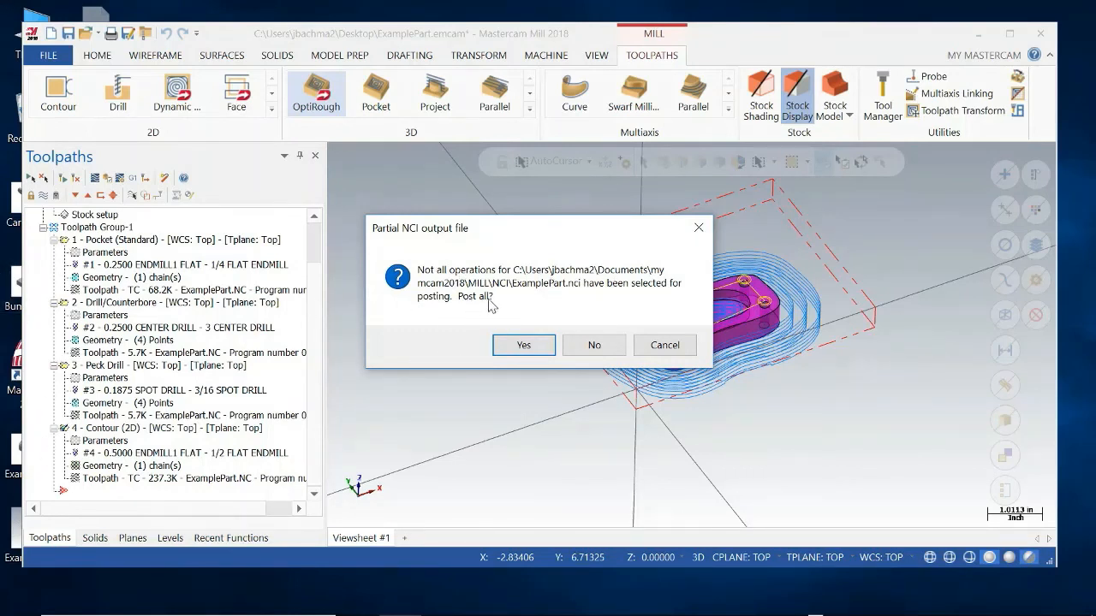
{"action": "left_click", "coordinate": [519, 345]}
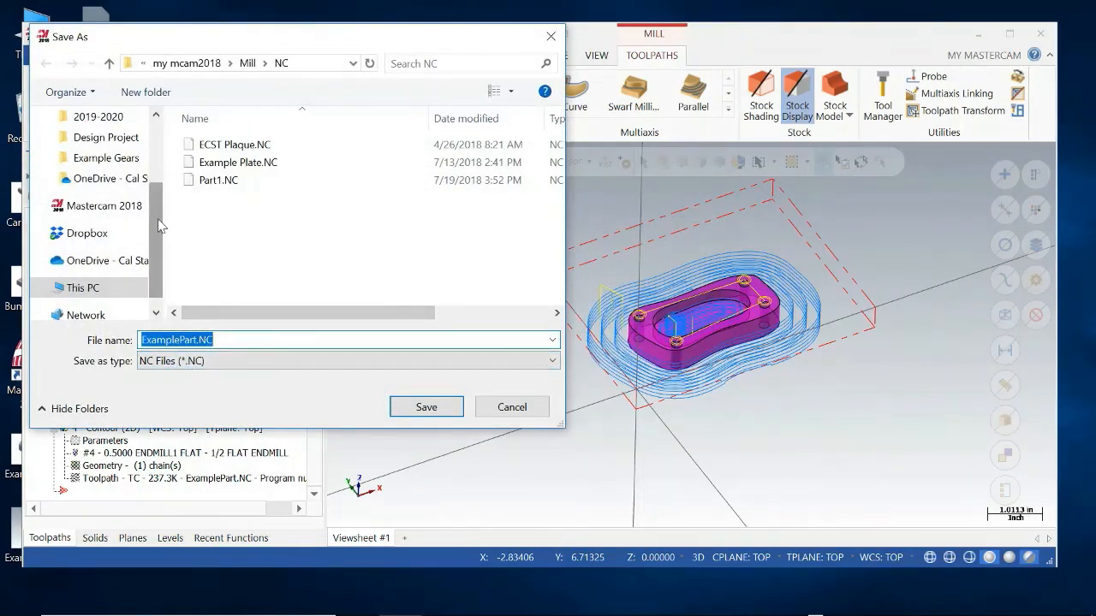
{"action": "scroll", "coordinate": [137, 188], "scroll_direction": "up", "scroll_amount": 2}
{"action": "left_click", "coordinate": [112, 157]}
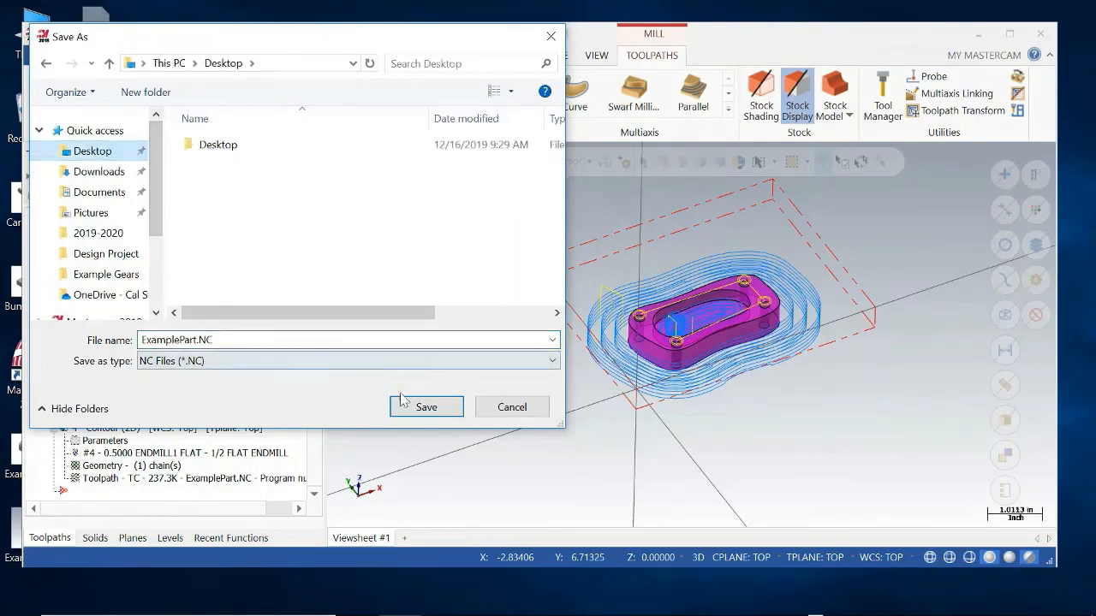
{"action": "left_click", "coordinate": [426, 407]}
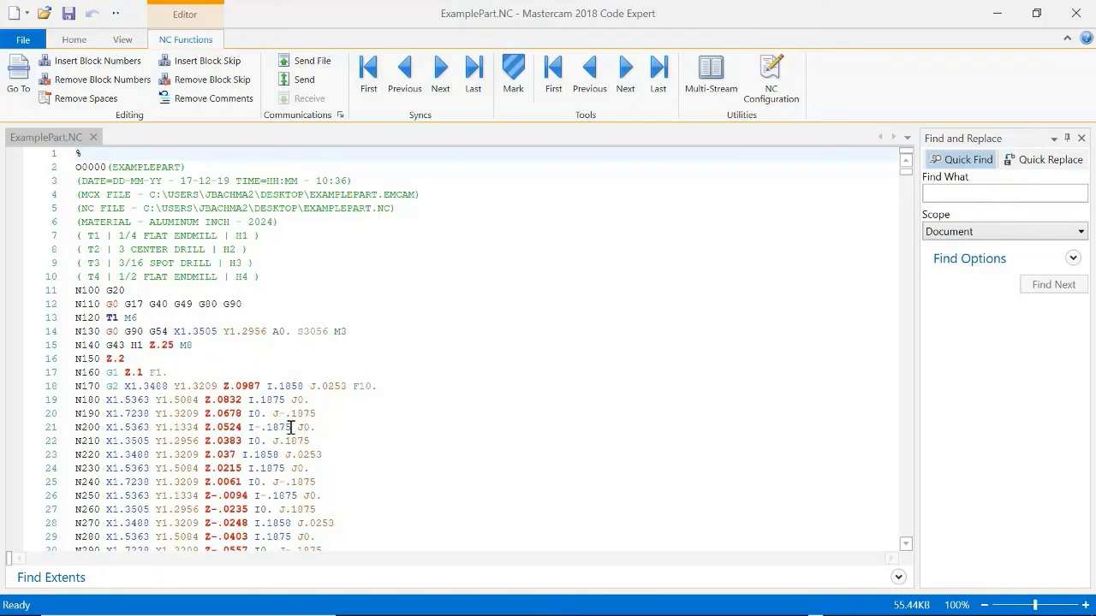
Remove every "A0." from the ExamplePart.NC code by replacing all occurrences with nothing, and save the file.
{"action": "left_click", "coordinate": [79, 167]}
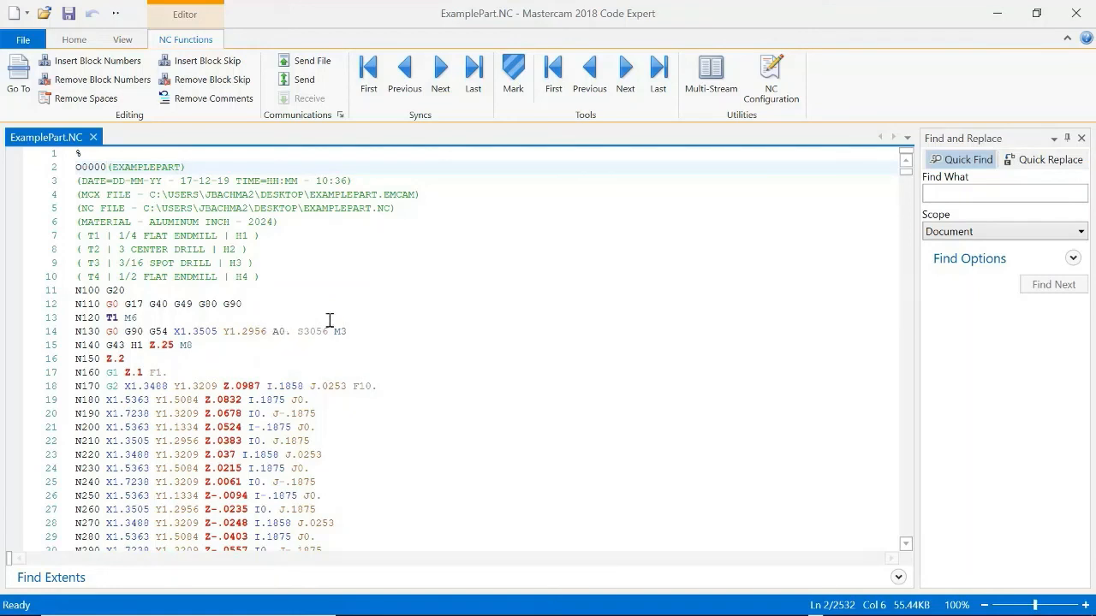
{"action": "left_click", "coordinate": [1025, 163]}
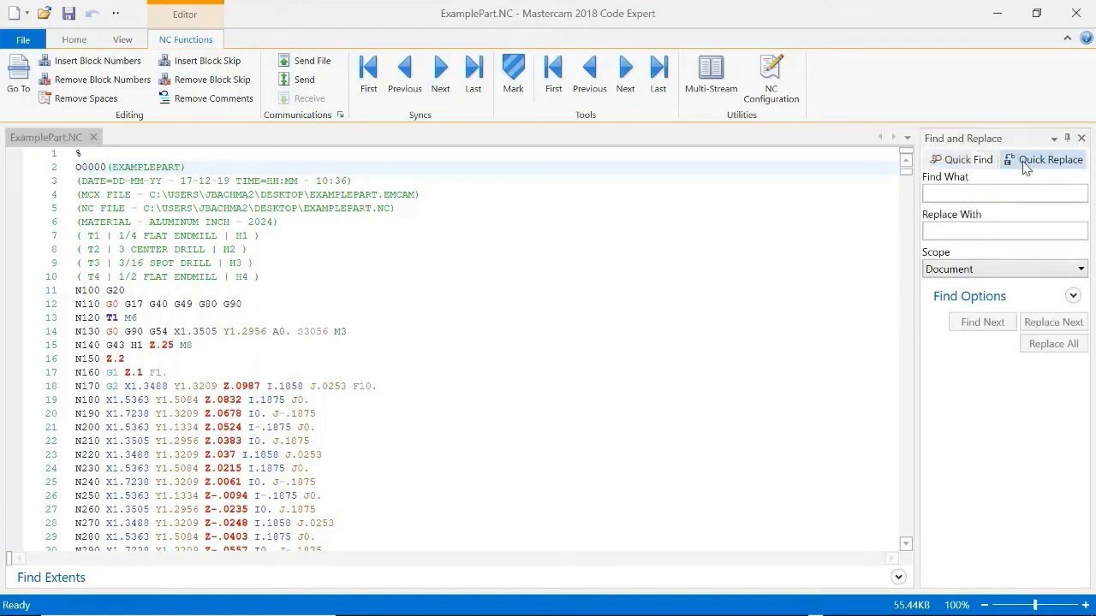
{"action": "left_click", "coordinate": [956, 194]}
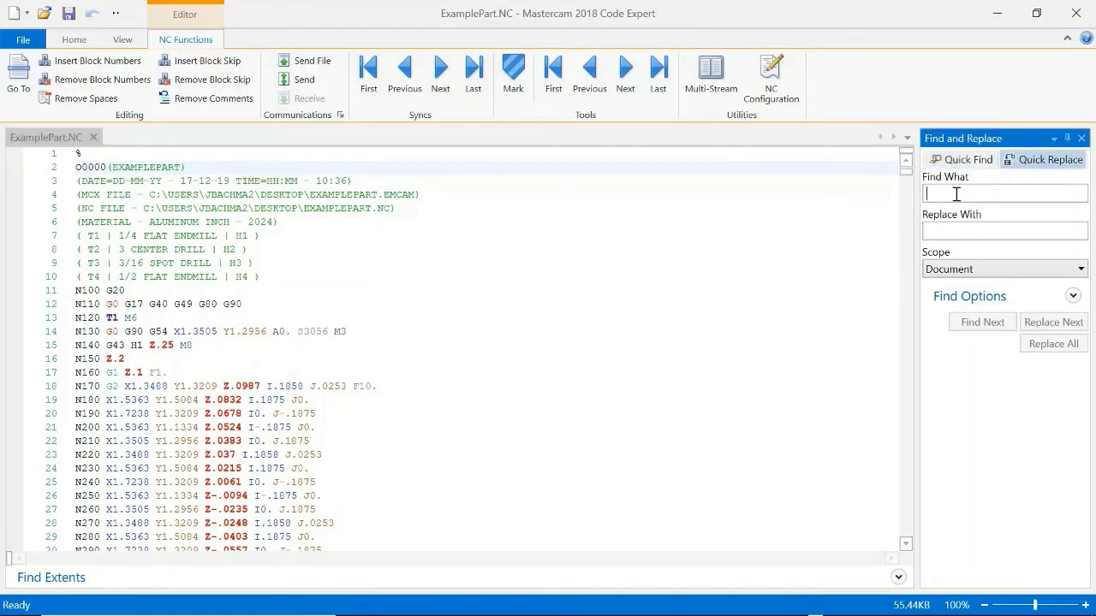
{"action": "type", "text": "A0."}
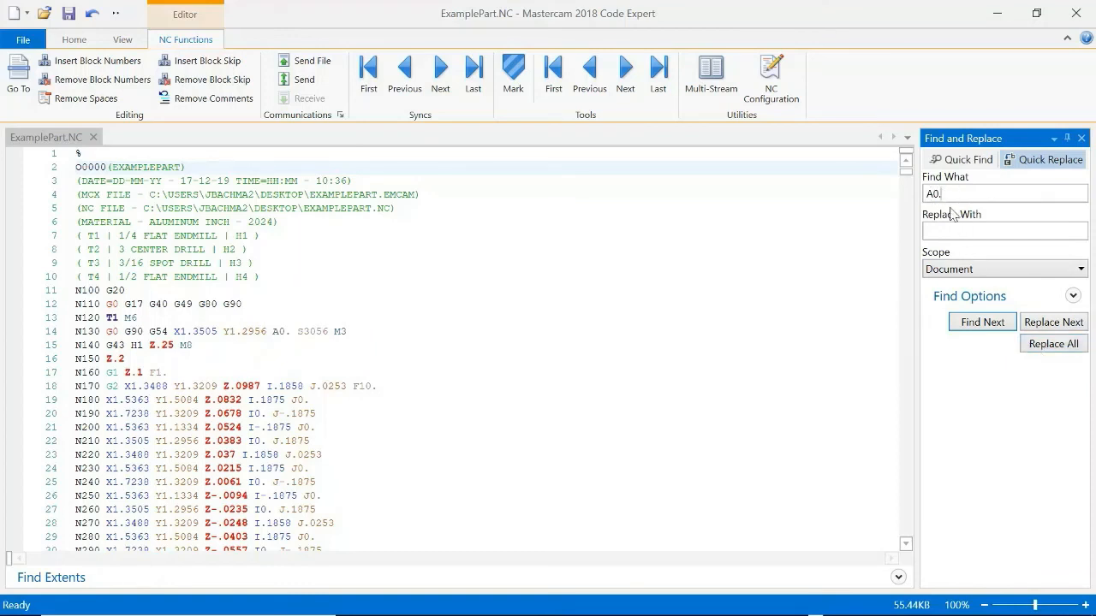
{"action": "left_click", "coordinate": [1049, 344]}
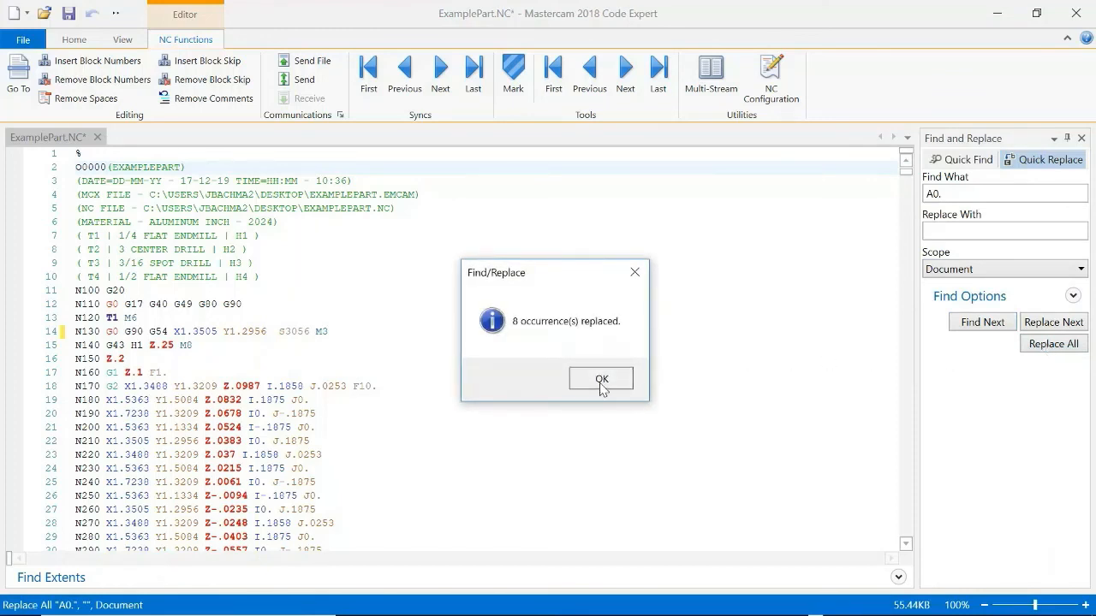
{"action": "left_click", "coordinate": [598, 377]}
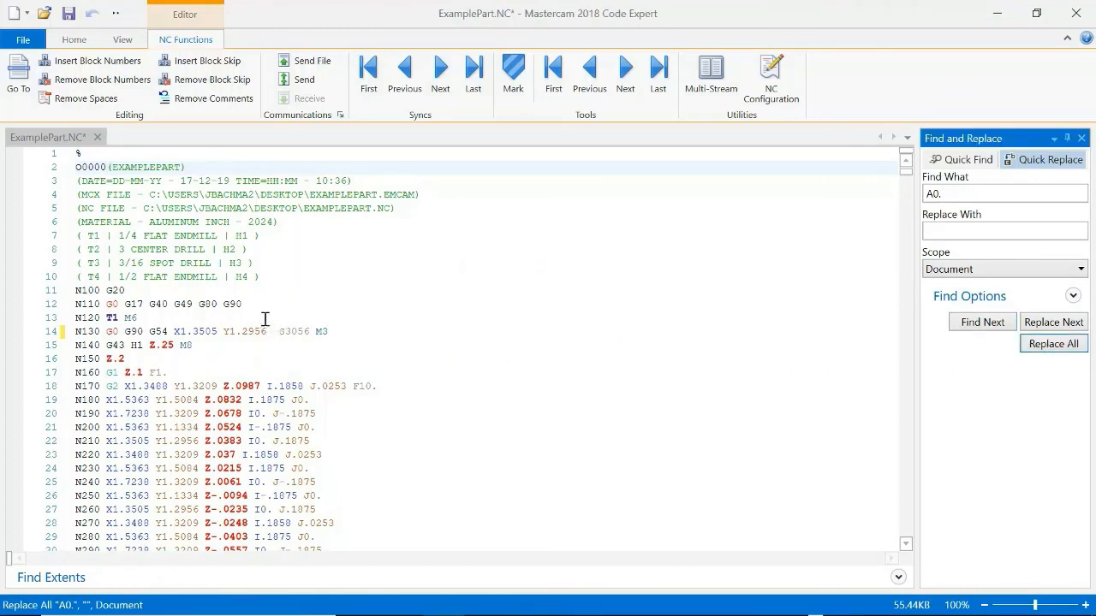
{"action": "left_click", "coordinate": [68, 13]}
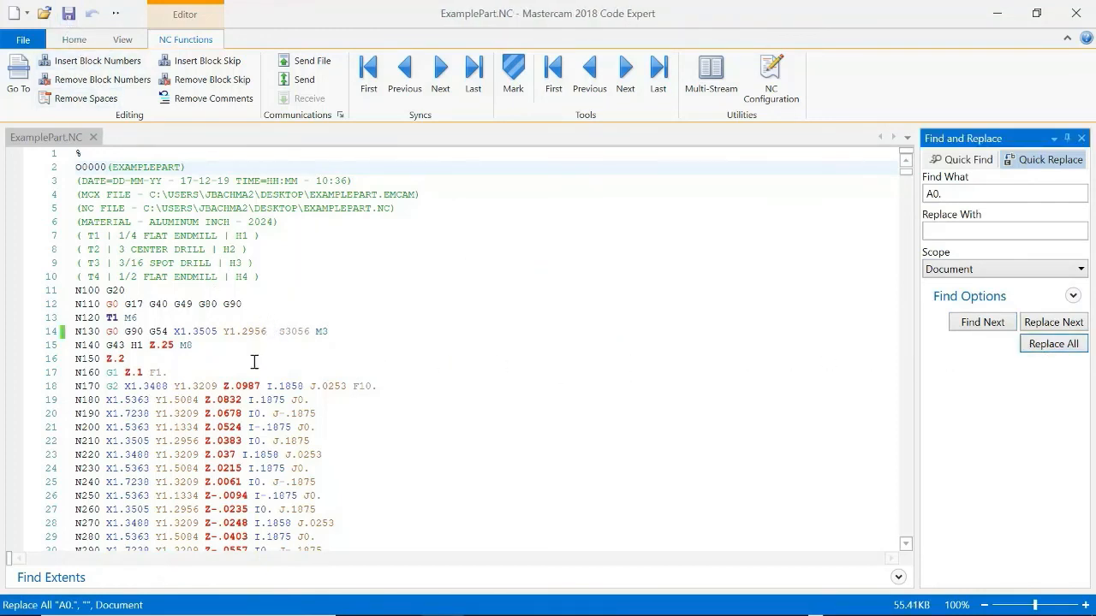
Look through the coordinate blocks of the edited NC program, return to its start and close the code editor.
{"action": "scroll", "coordinate": [197, 342], "scroll_direction": "down", "scroll_amount": 15}
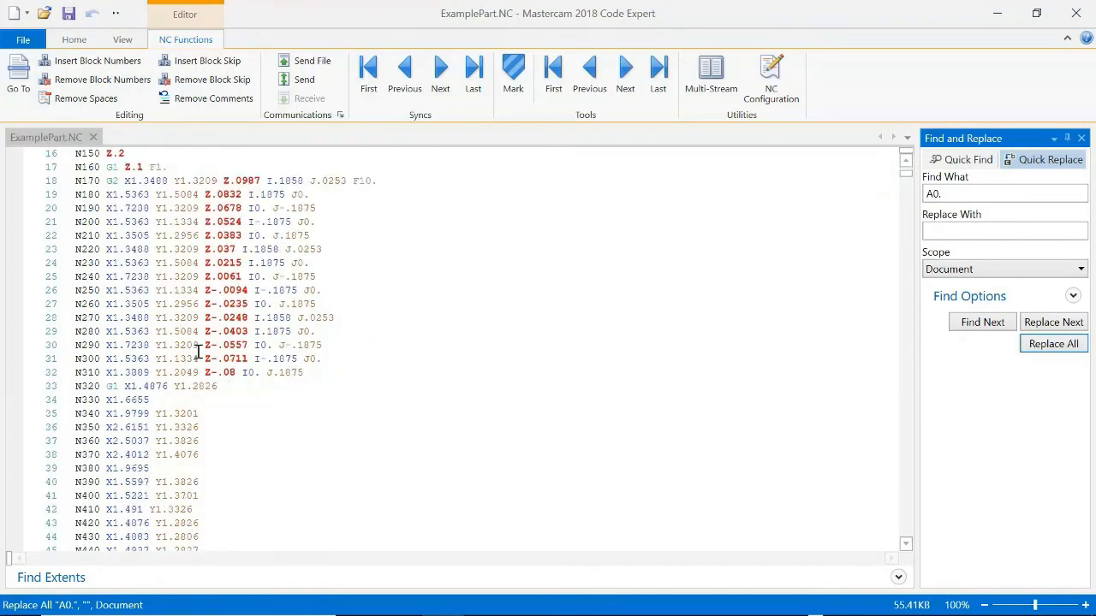
{"action": "scroll", "coordinate": [206, 373], "scroll_direction": "down", "scroll_amount": 20}
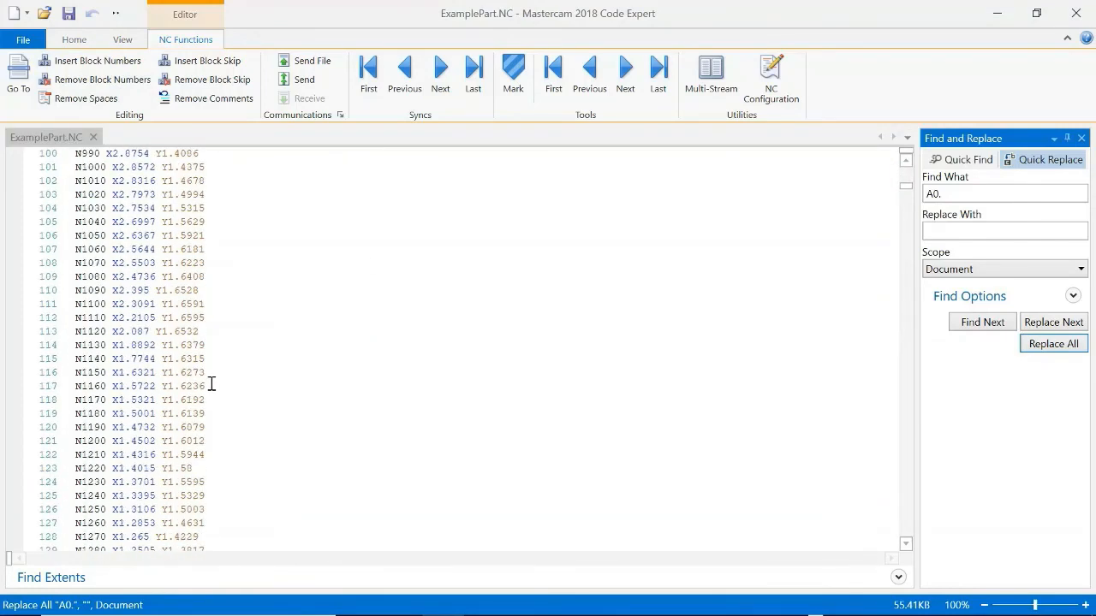
{"action": "scroll", "coordinate": [213, 384], "scroll_direction": "down", "scroll_amount": 20}
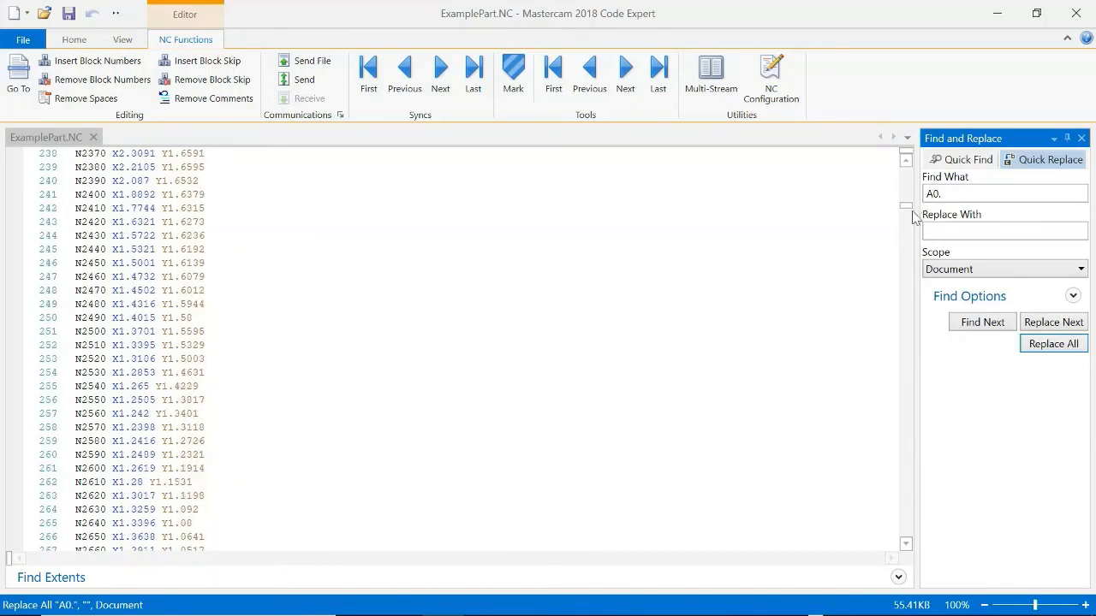
{"action": "left_click_drag", "start_coordinate": [905, 205], "coordinate": [890, 177]}
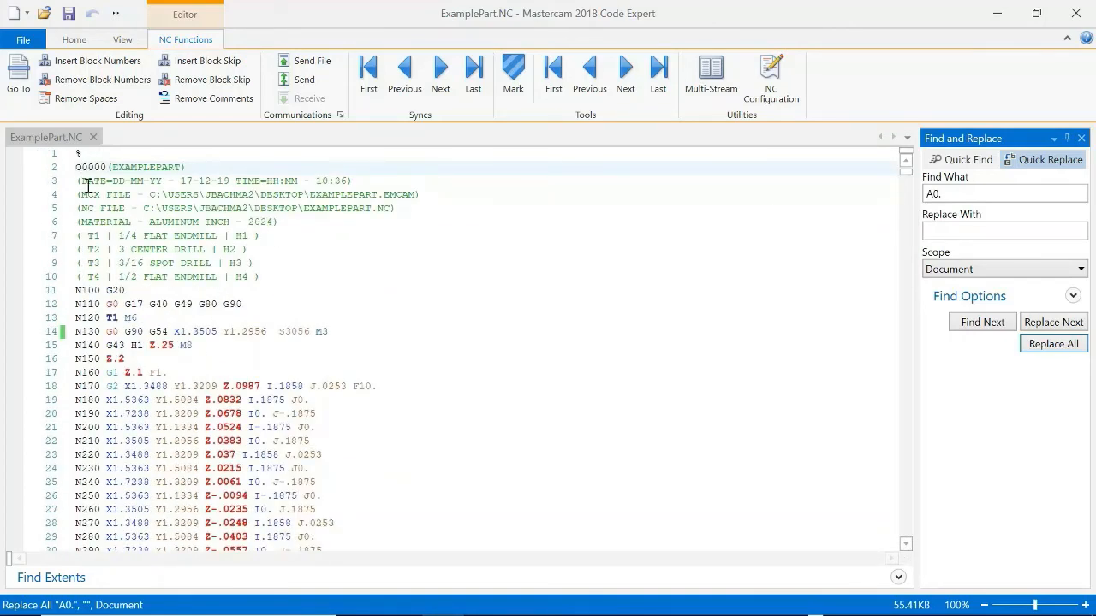
{"action": "left_click", "coordinate": [1076, 13]}
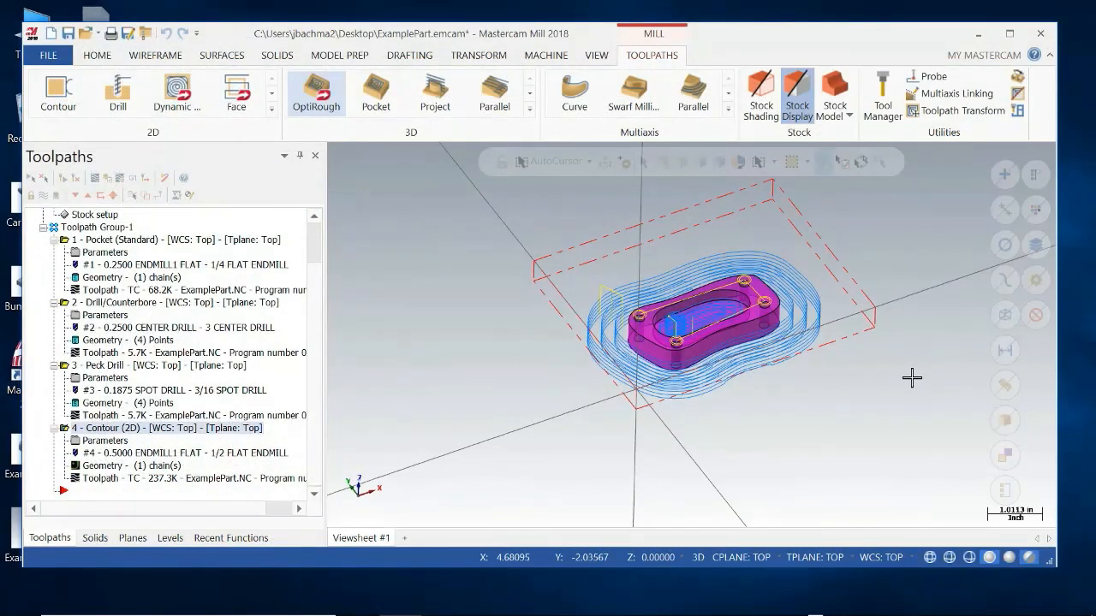
Create the wireframe letters "Hello" in Mastercam (Box) Font with height 1.0, starting just outside the stock near the origin corner.
{"action": "middle_click_drag", "start_coordinate": [910, 377], "coordinate": [875, 400]}
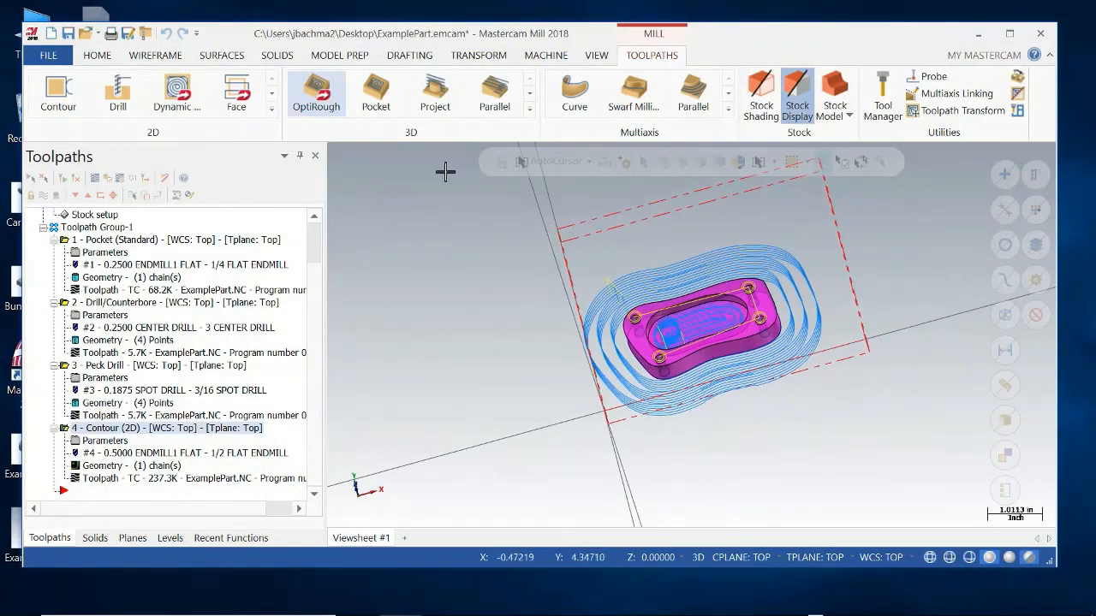
{"action": "left_click", "coordinate": [151, 57]}
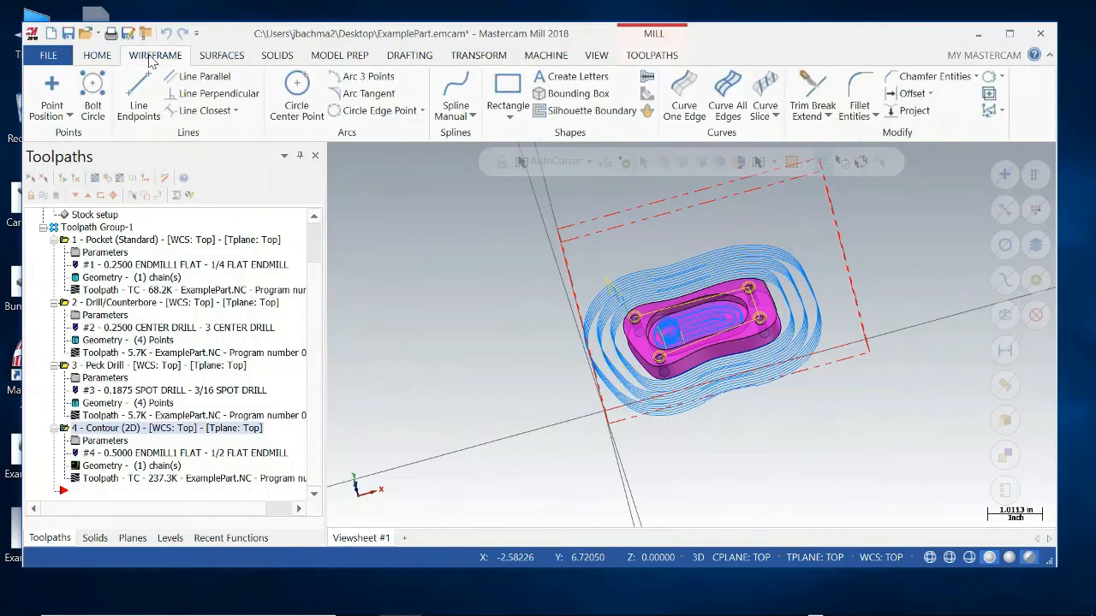
{"action": "left_click", "coordinate": [590, 77]}
{"action": "type", "text": "Hello"}
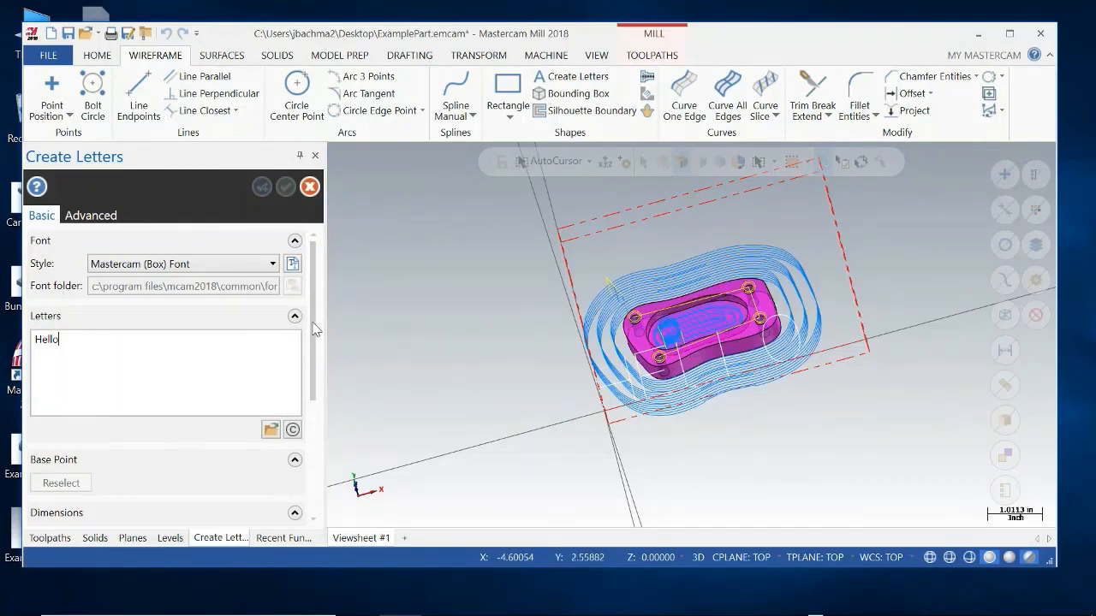
{"action": "scroll", "coordinate": [315, 329], "scroll_direction": "down", "scroll_amount": 5}
{"action": "scroll", "coordinate": [316, 329], "scroll_direction": "up", "scroll_amount": 4}
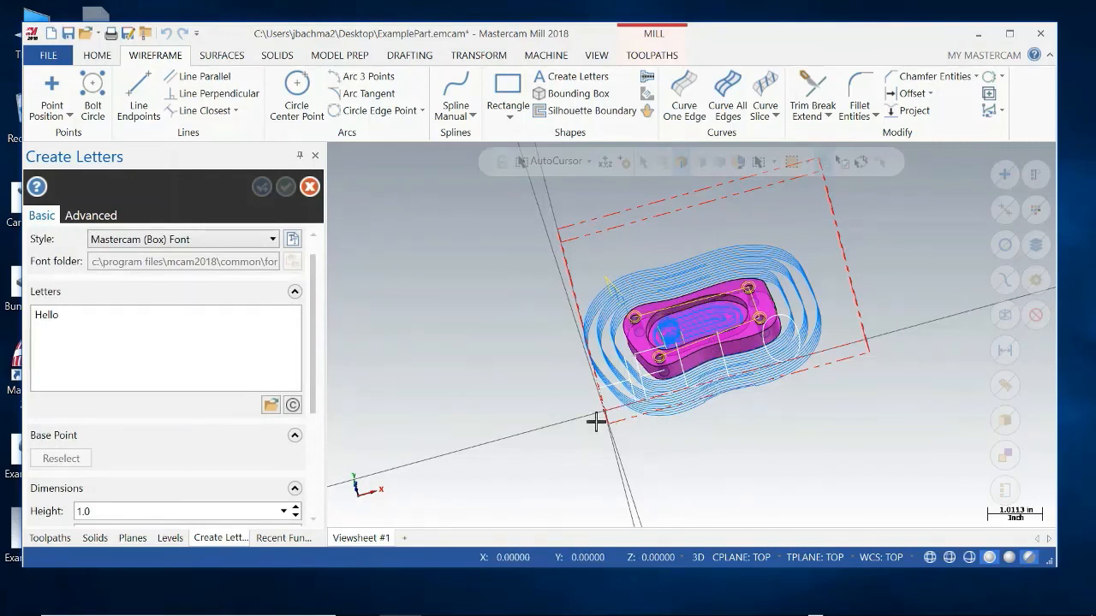
{"action": "left_click", "coordinate": [536, 389]}
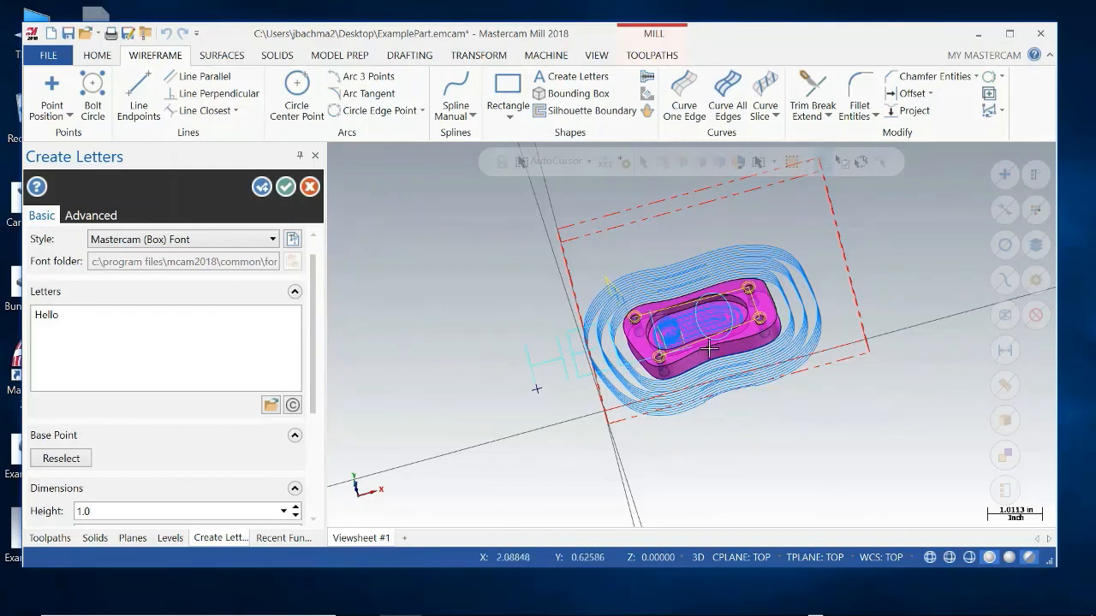
{"action": "left_click", "coordinate": [286, 186]}
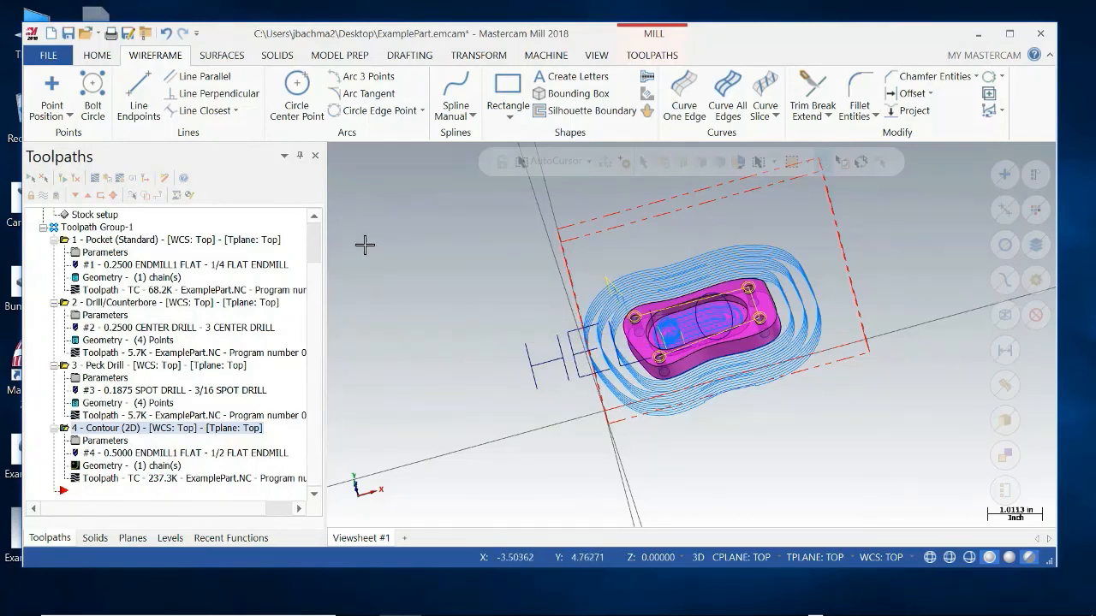
Start a 2D Contour toolpath, try chaining the "Hello" letters with a window and a start point, and clear the selected chains.
{"action": "left_click", "coordinate": [660, 57]}
{"action": "left_click", "coordinate": [272, 117]}
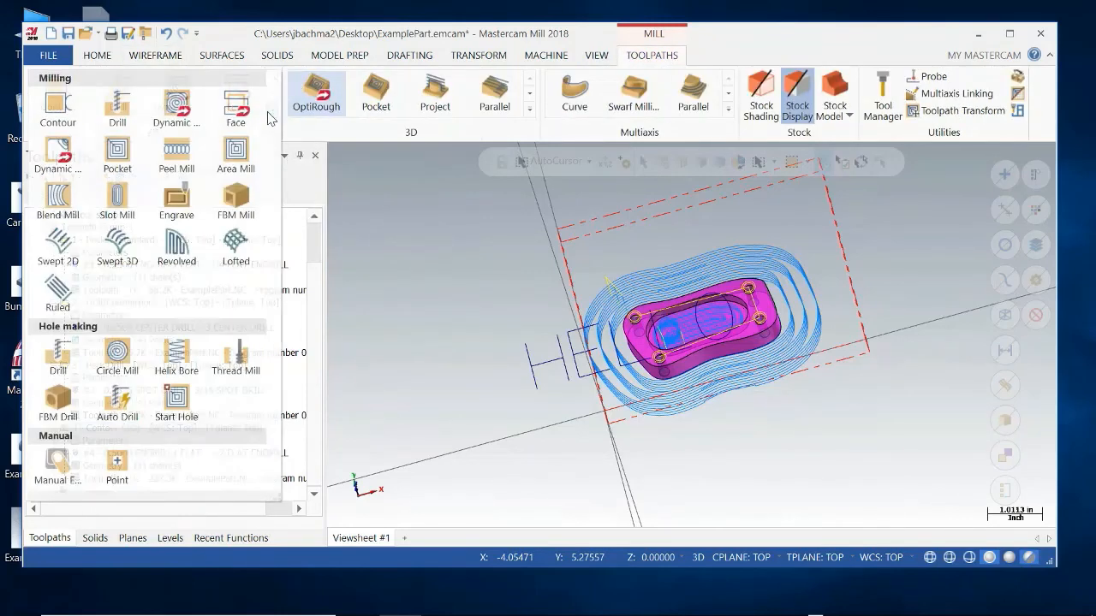
{"action": "left_click", "coordinate": [56, 108]}
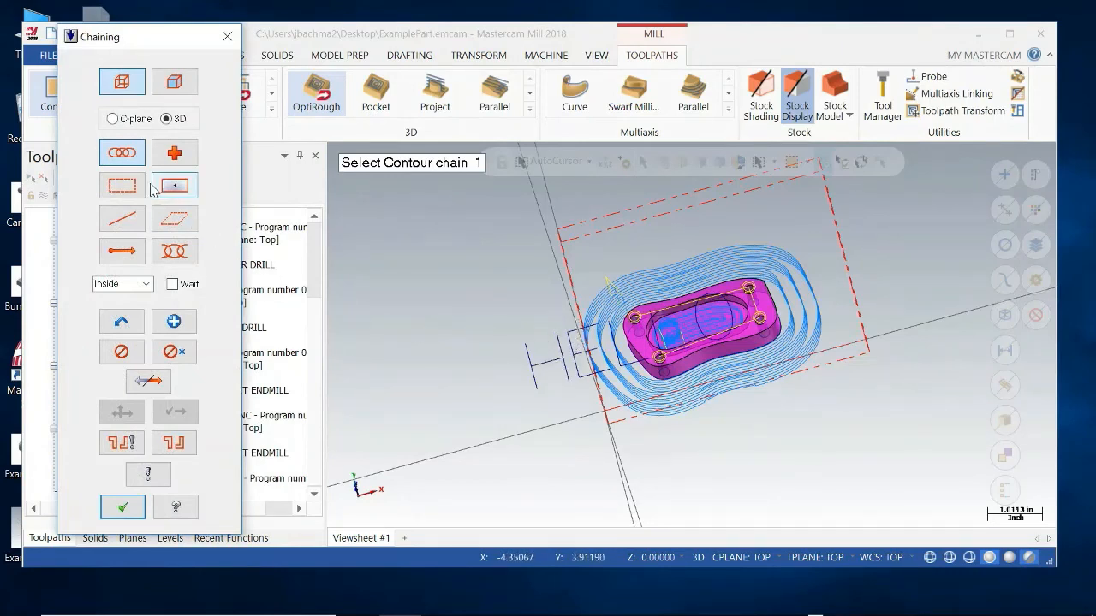
{"action": "left_click", "coordinate": [122, 185]}
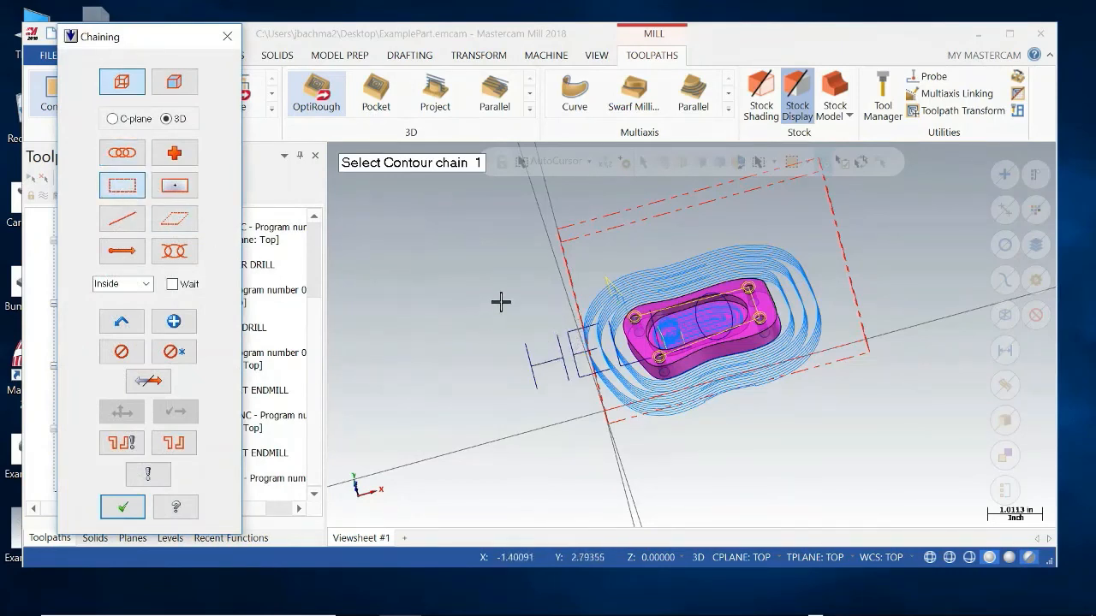
{"action": "left_click_drag", "start_coordinate": [473, 284], "coordinate": [729, 351]}
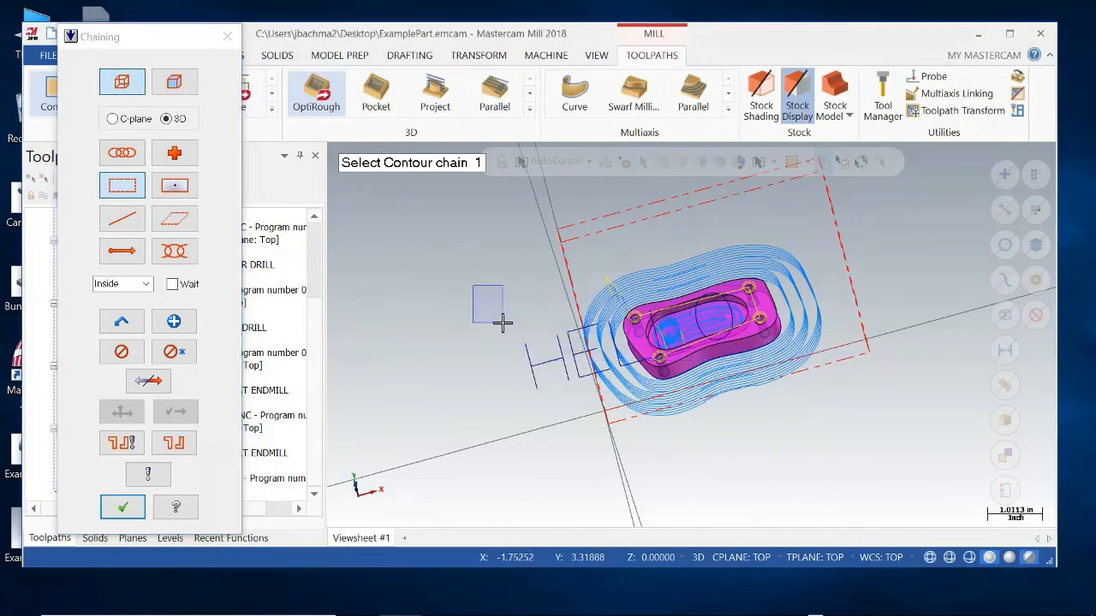
{"action": "mouse_move", "coordinate": [502, 323]}
{"action": "left_mouse_down"}
{"action": "mouse_move", "coordinate": [703, 334]}
{"action": "mouse_move", "coordinate": [761, 357]}
{"action": "mouse_move", "coordinate": [736, 395]}
{"action": "left_mouse_up"}
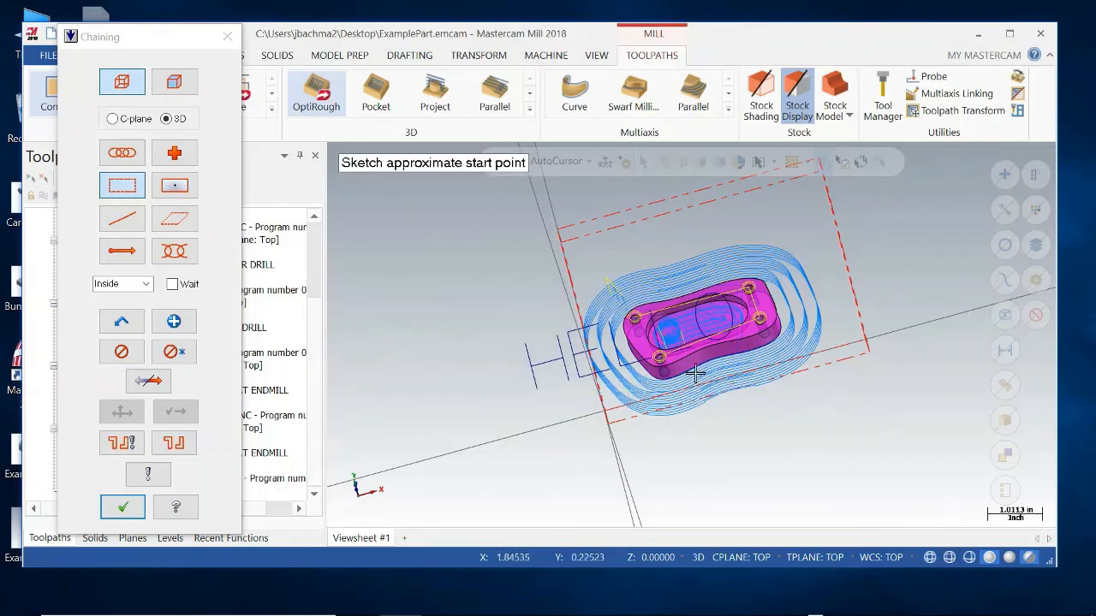
{"action": "left_click", "coordinate": [527, 351]}
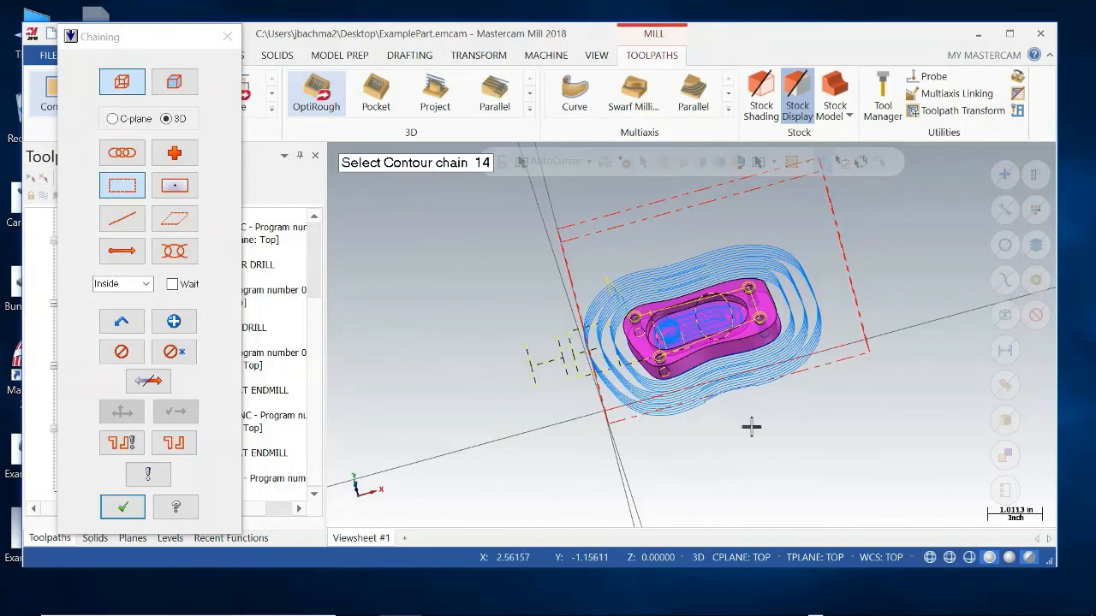
{"action": "middle_click_drag", "start_coordinate": [751, 428], "coordinate": [661, 317]}
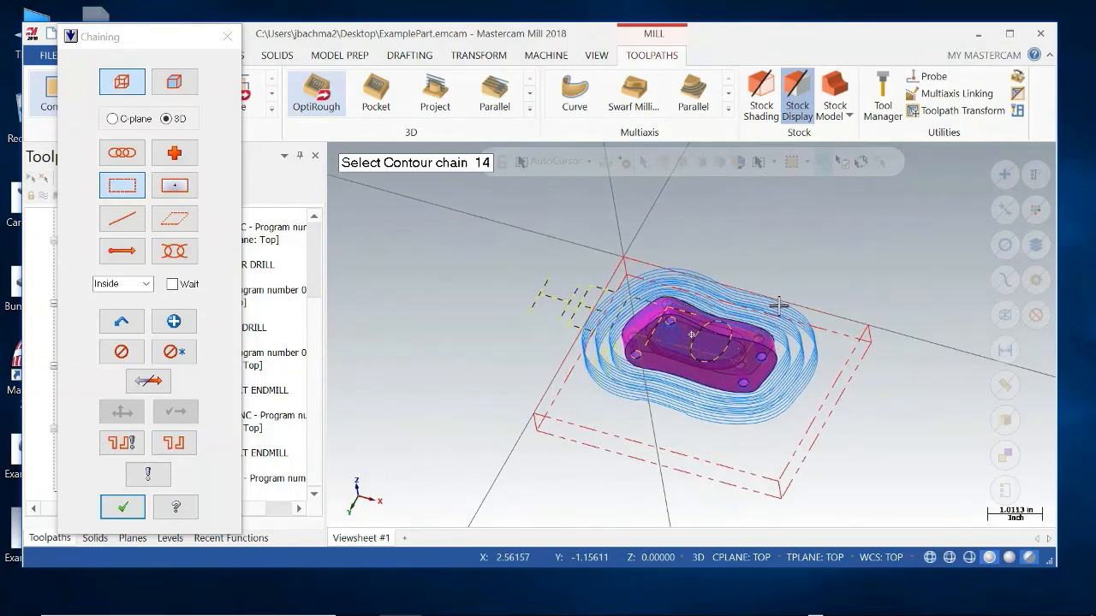
{"action": "left_click", "coordinate": [125, 357]}
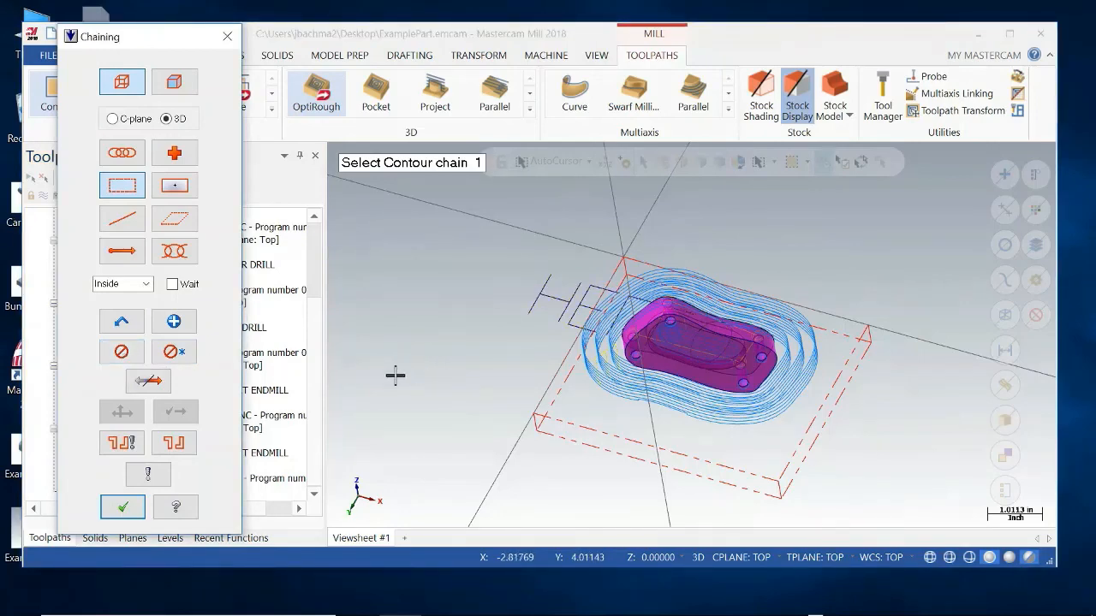
Chain the "Hello" letters with a tighter window, set the start point at the H, and accept the chains for the contour toolpath.
{"action": "middle_click_drag", "start_coordinate": [403, 377], "coordinate": [452, 366]}
{"action": "scroll", "coordinate": [452, 366], "scroll_direction": "down", "scroll_amount": 1}
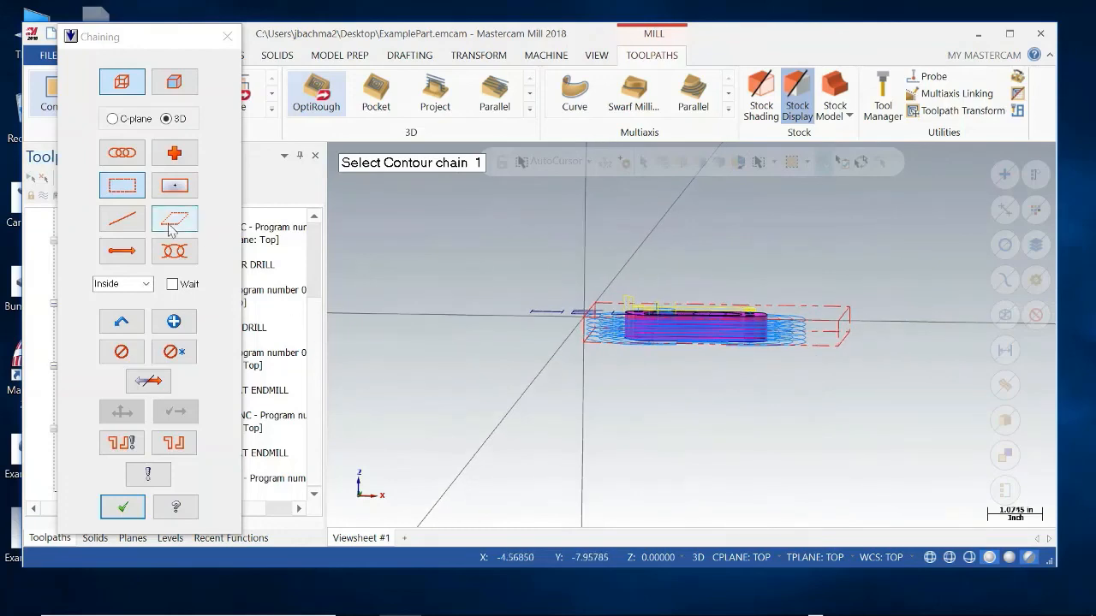
{"action": "left_click_drag", "start_coordinate": [516, 297], "coordinate": [758, 329]}
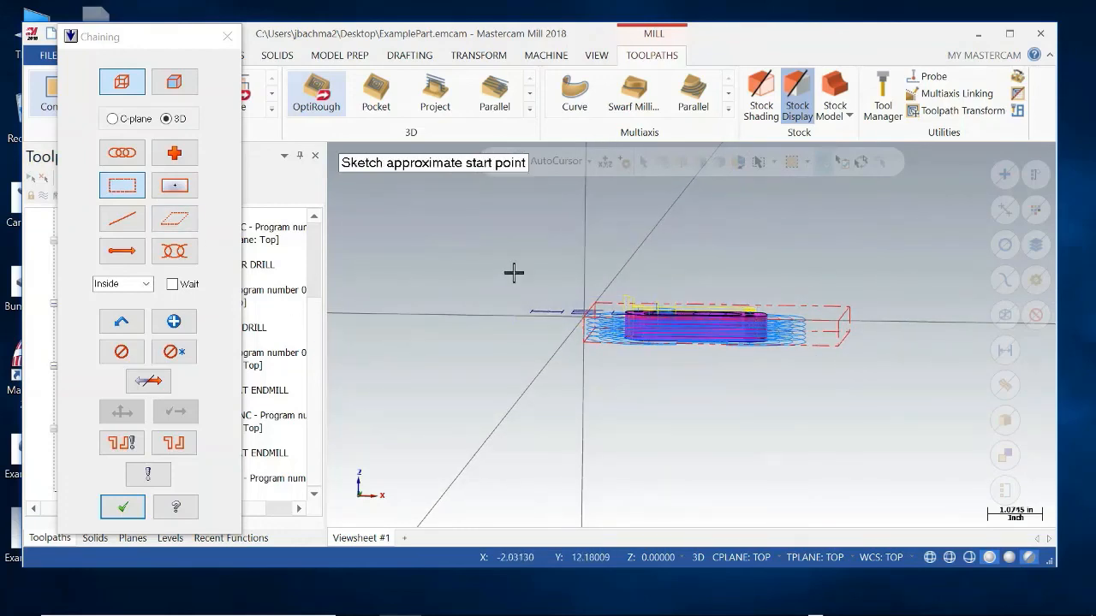
{"action": "middle_click_drag", "start_coordinate": [512, 271], "coordinate": [516, 336]}
{"action": "left_click", "coordinate": [538, 319]}
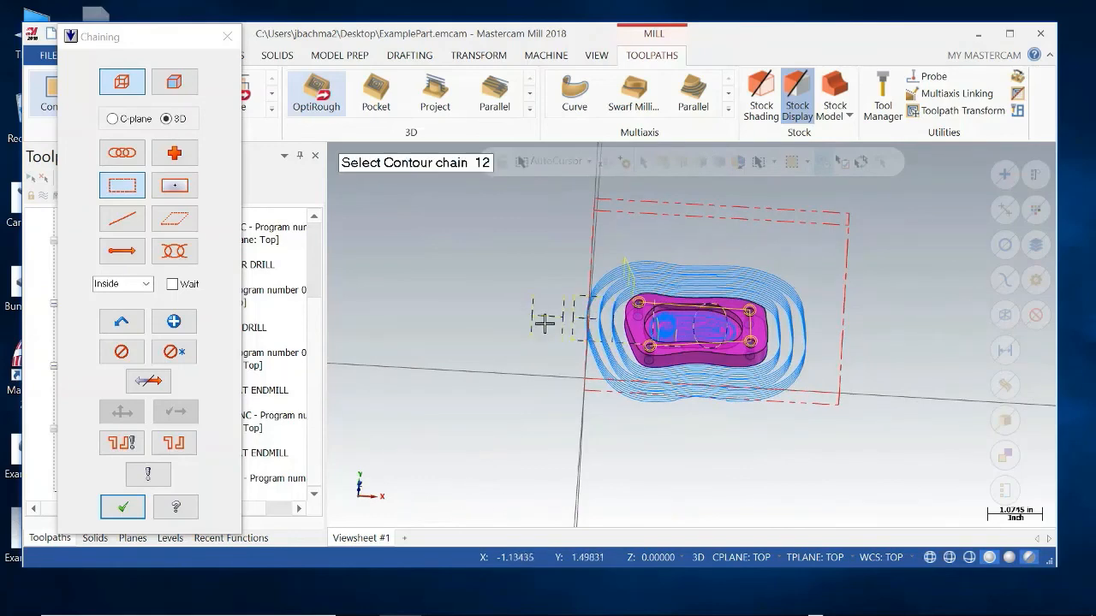
{"action": "middle_click_drag", "start_coordinate": [644, 385], "coordinate": [637, 409]}
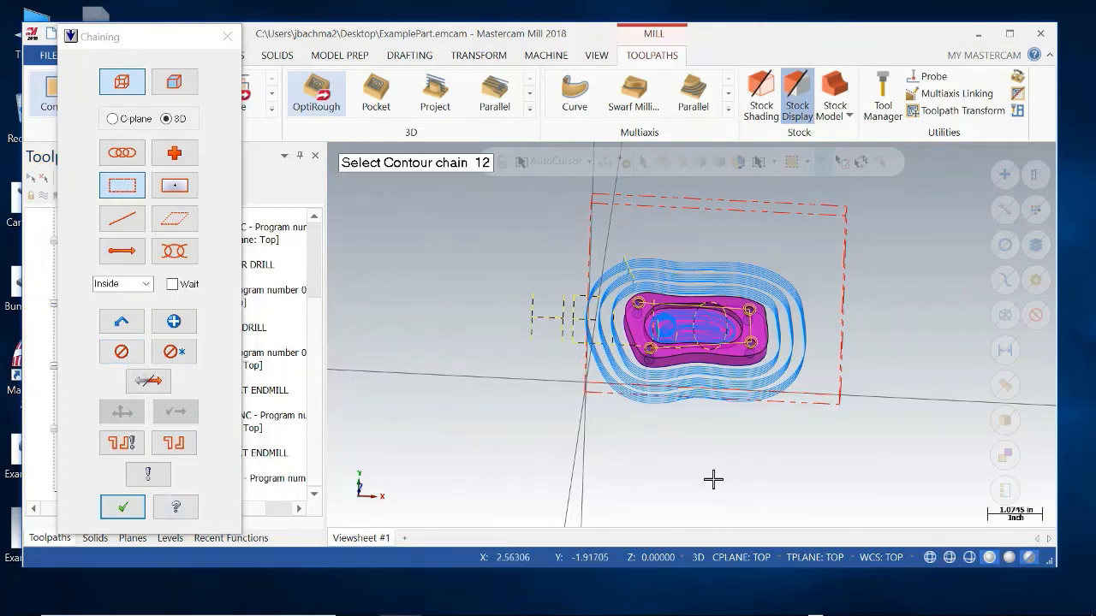
{"action": "middle_click_drag", "start_coordinate": [711, 477], "coordinate": [675, 482]}
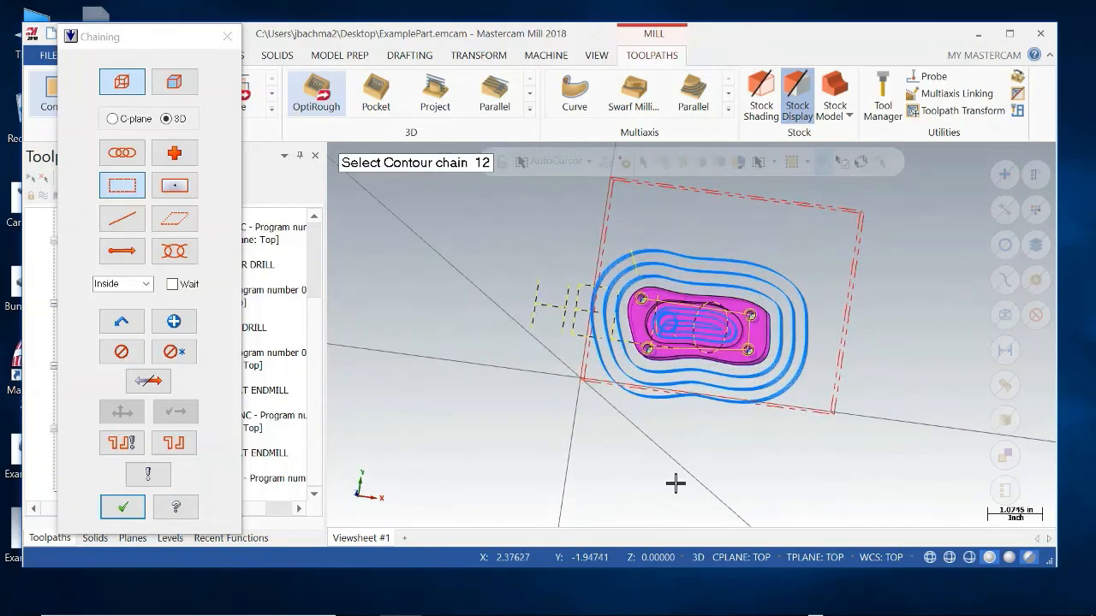
{"action": "left_click", "coordinate": [122, 507]}
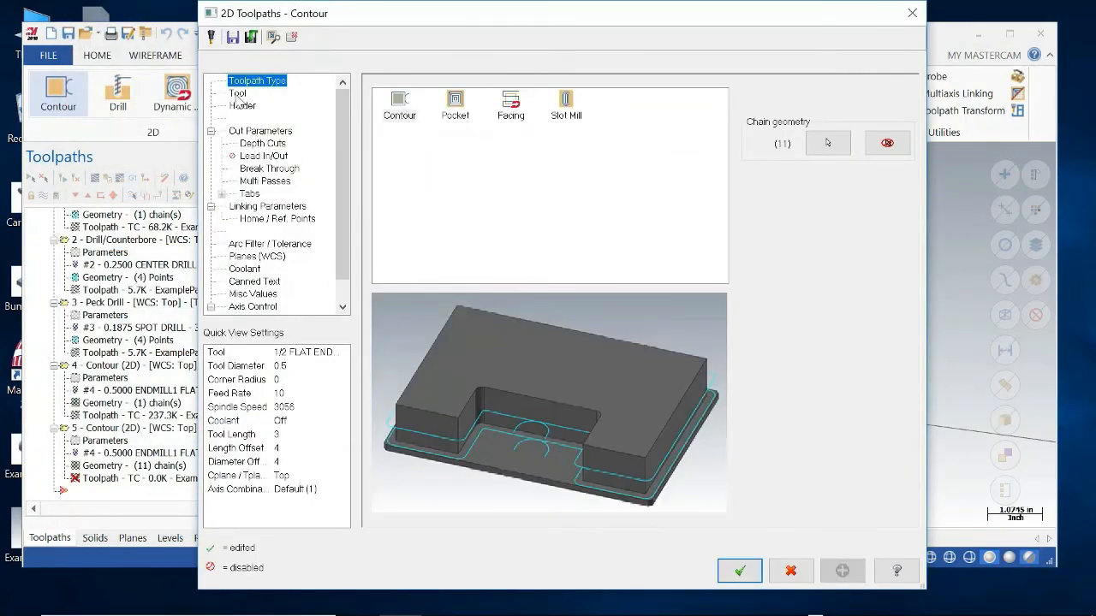
Set the contour toolpath's compensation type to Off in the cut parameters and generate the toolpath.
{"action": "left_click", "coordinate": [260, 131]}
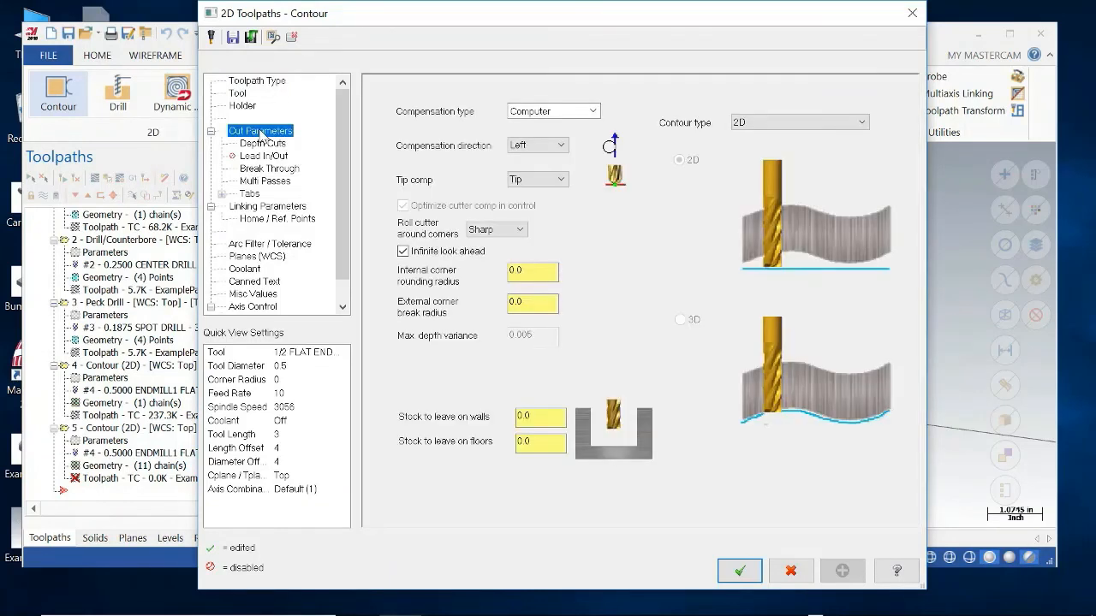
{"action": "left_click", "coordinate": [578, 112]}
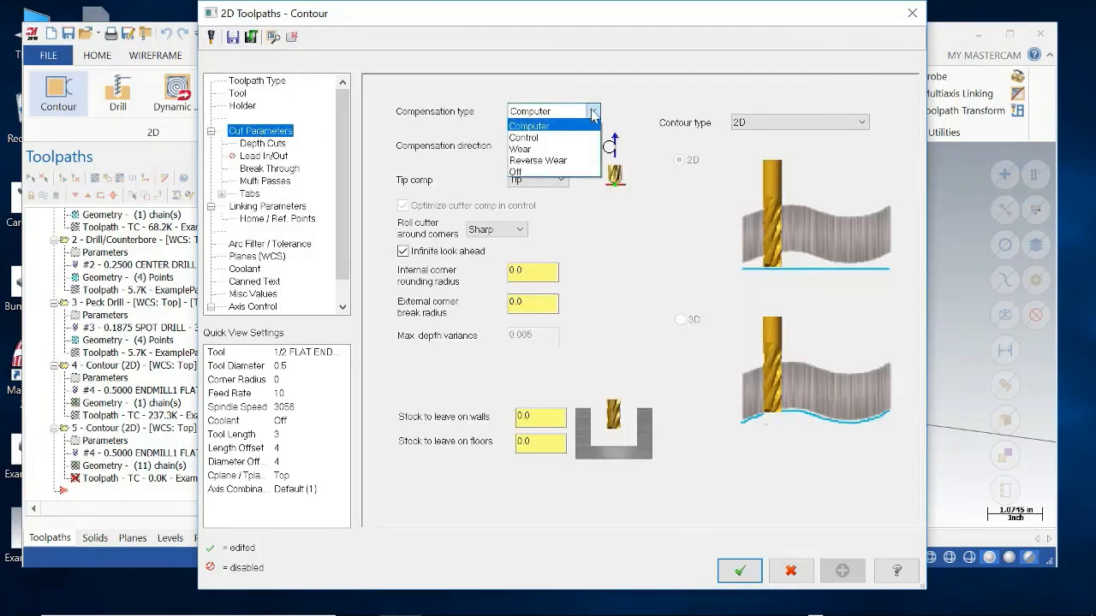
{"action": "left_click", "coordinate": [616, 109]}
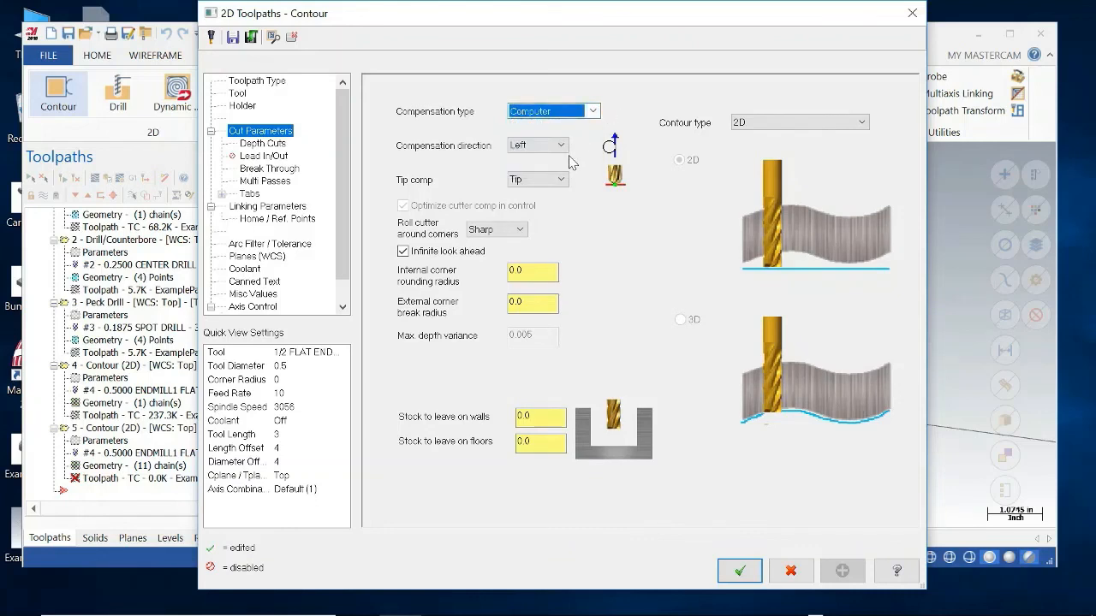
{"action": "left_click", "coordinate": [562, 147]}
{"action": "left_click", "coordinate": [582, 112]}
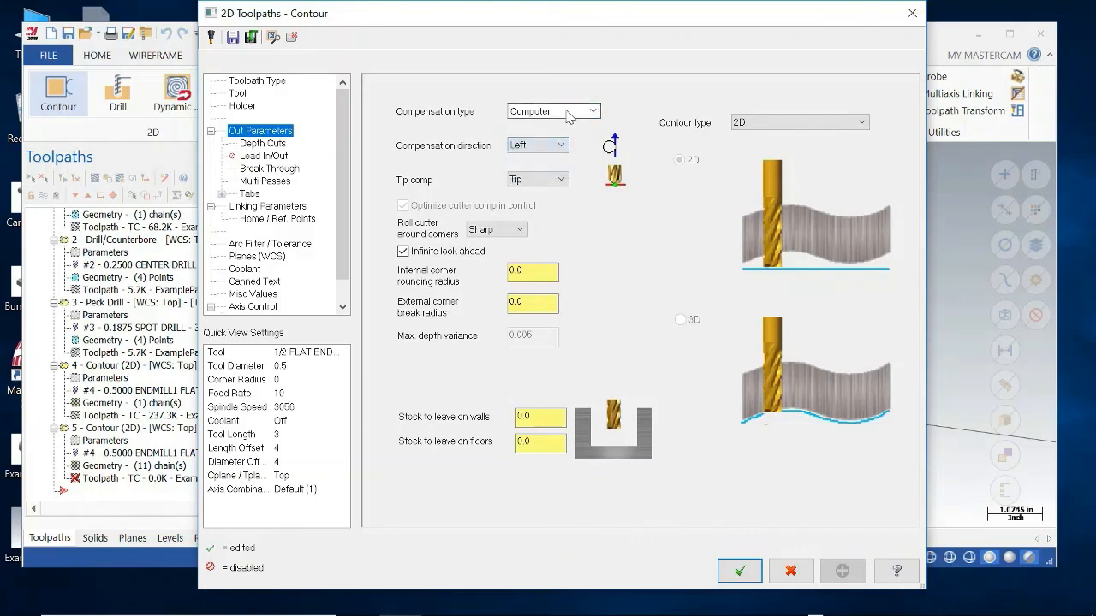
{"action": "left_click", "coordinate": [588, 111]}
{"action": "left_click", "coordinate": [541, 175]}
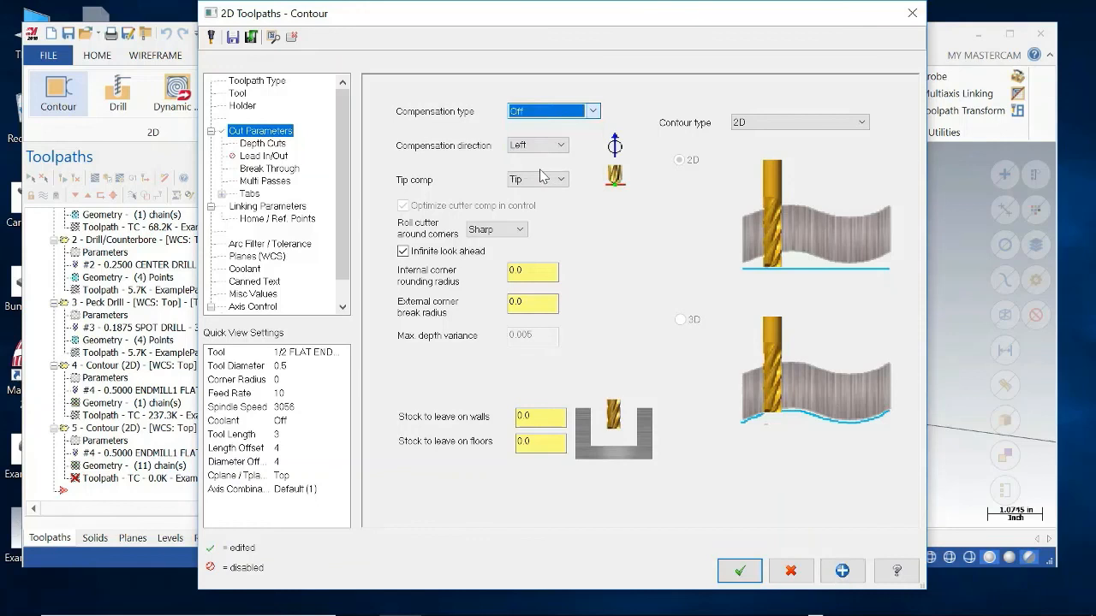
{"action": "left_click", "coordinate": [590, 111]}
{"action": "left_click", "coordinate": [562, 126]}
{"action": "left_click", "coordinate": [591, 111]}
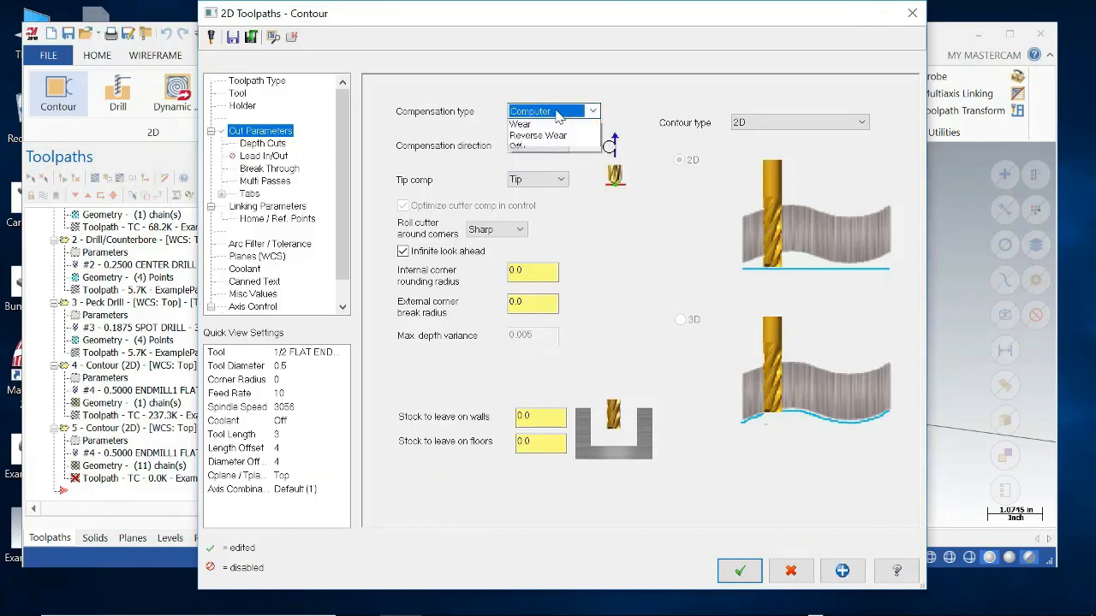
{"action": "left_click", "coordinate": [541, 172]}
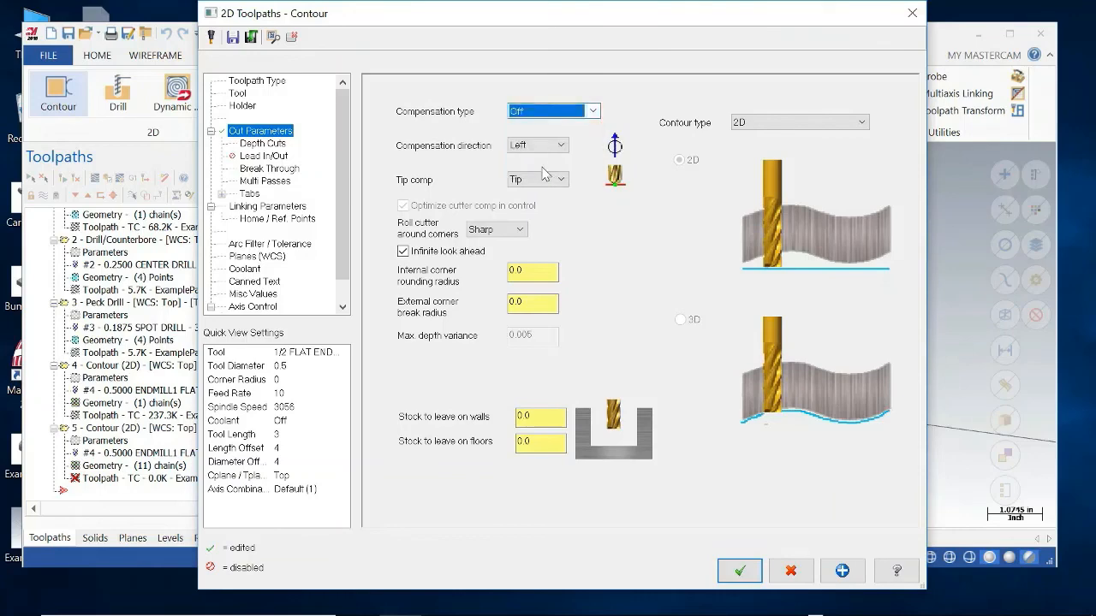
{"action": "left_click", "coordinate": [739, 570]}
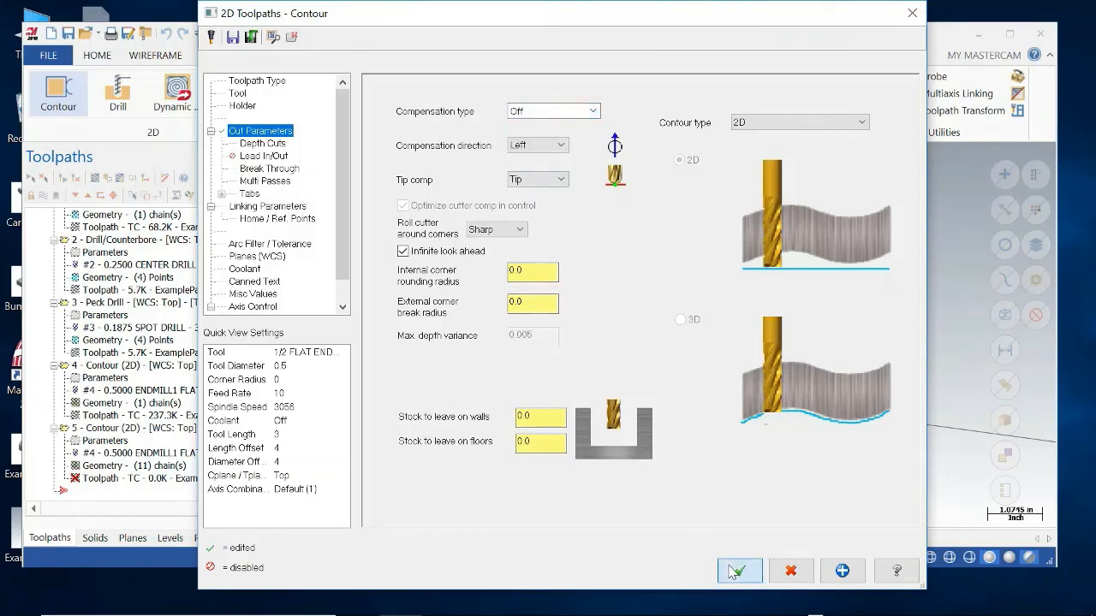
Discard the new lettering contour operation instead of saving or keeping it.
{"action": "left_click", "coordinate": [608, 340]}
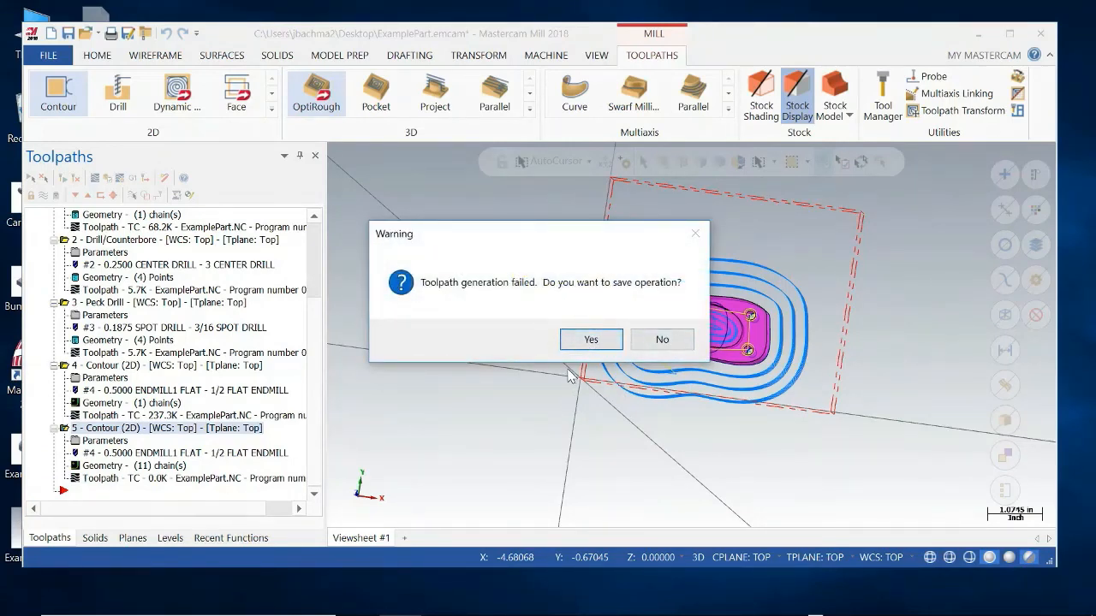
{"action": "left_click", "coordinate": [665, 343]}
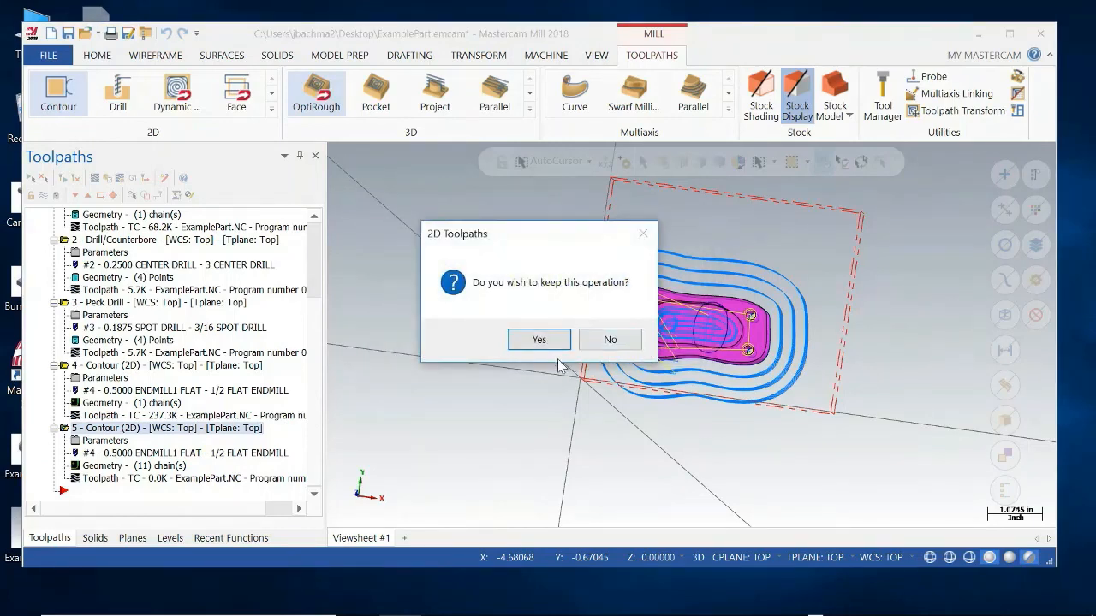
{"action": "left_click", "coordinate": [605, 340]}
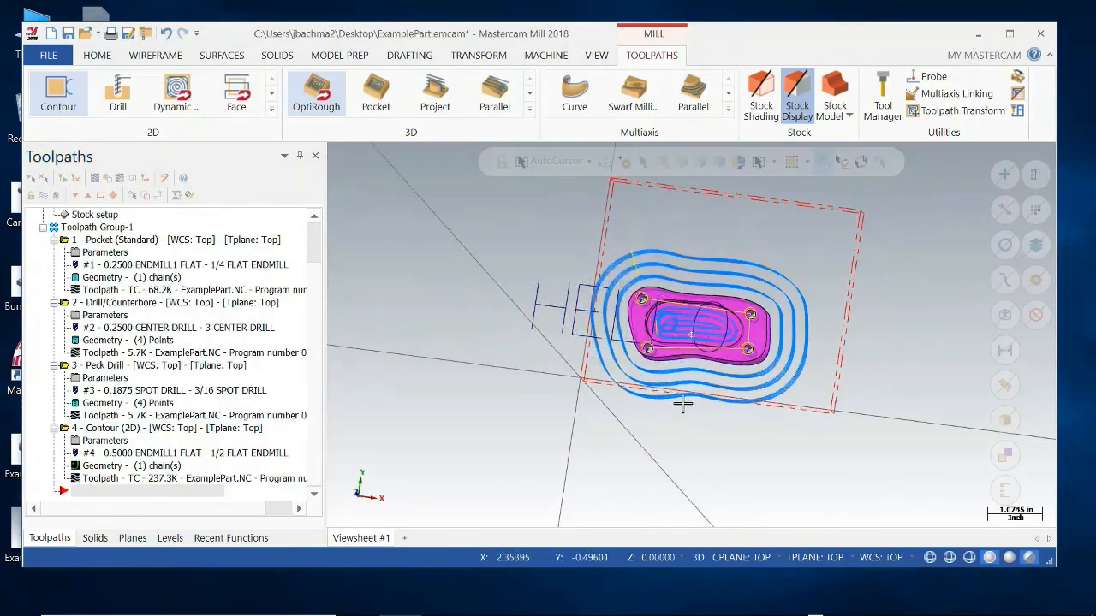
Window-select the wireframe "Hello" letters beside and across the part and delete them.
{"action": "middle_click_drag", "start_coordinate": [683, 405], "coordinate": [566, 363]}
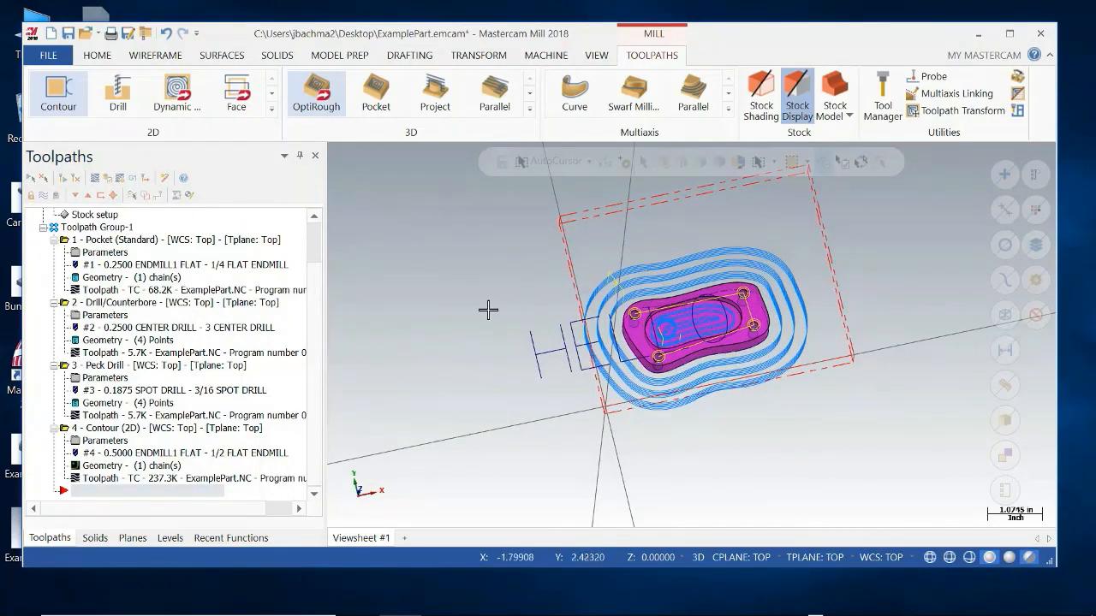
{"action": "left_click_drag", "start_coordinate": [487, 300], "coordinate": [753, 379]}
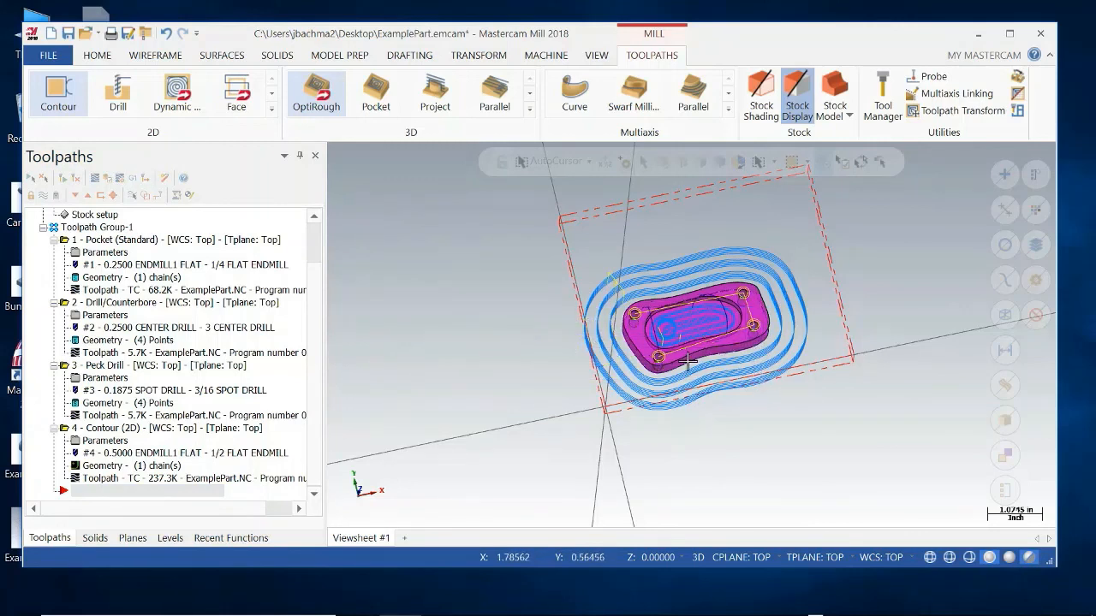
{"action": "left_click_drag", "start_coordinate": [485, 254], "coordinate": [840, 396]}
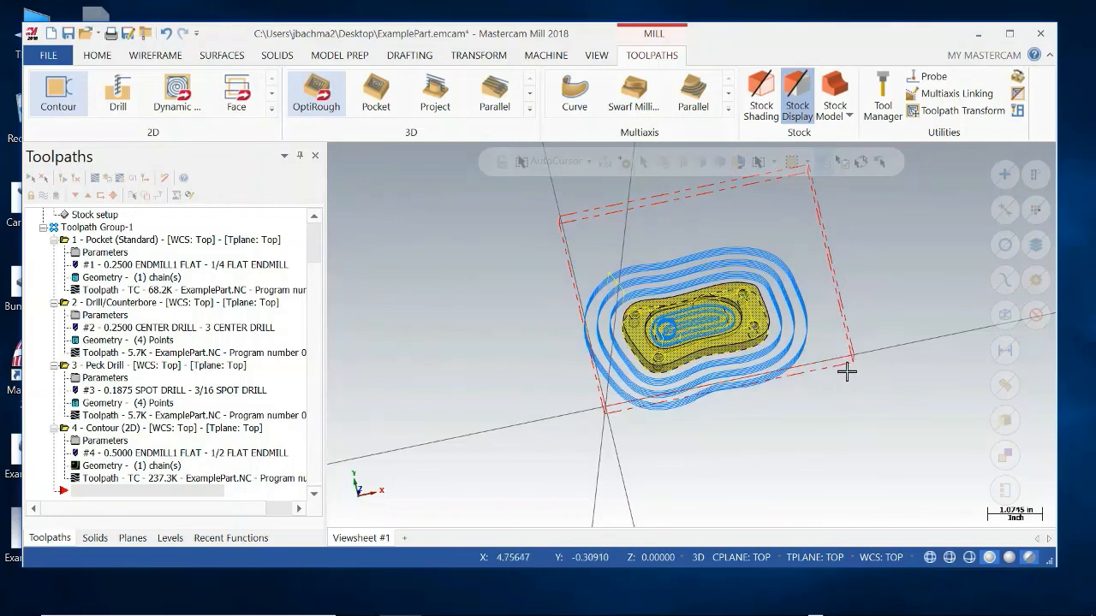
{"action": "mouse_move", "coordinate": [870, 364]}
{"action": "middle_mouse_down"}
{"action": "mouse_move", "coordinate": [856, 350]}
{"action": "mouse_move", "coordinate": [853, 377]}
{"action": "middle_mouse_up"}
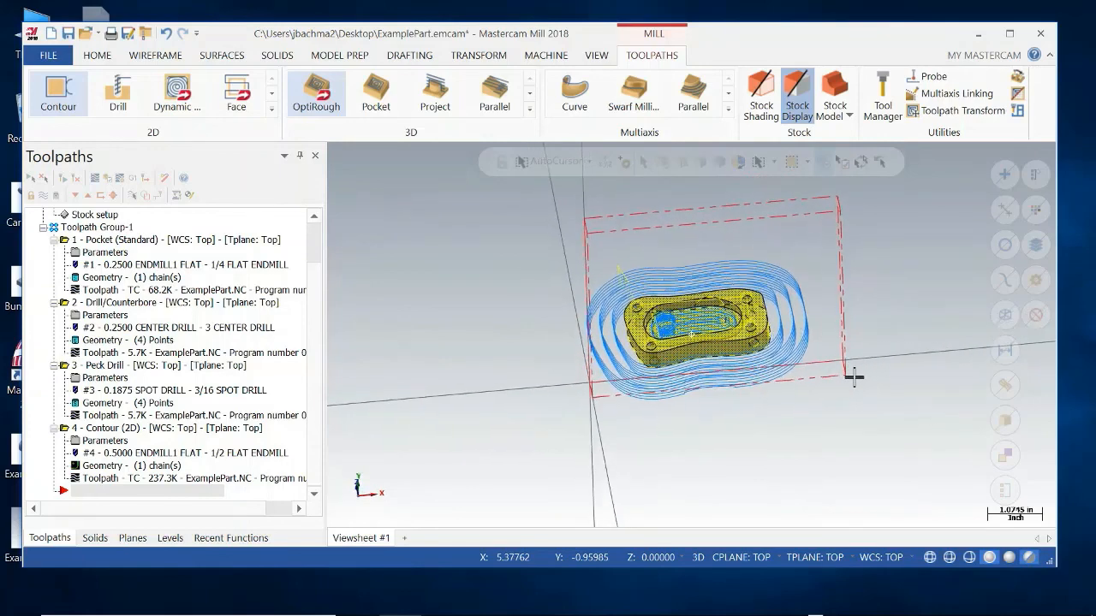
{"action": "left_click", "coordinate": [742, 333]}
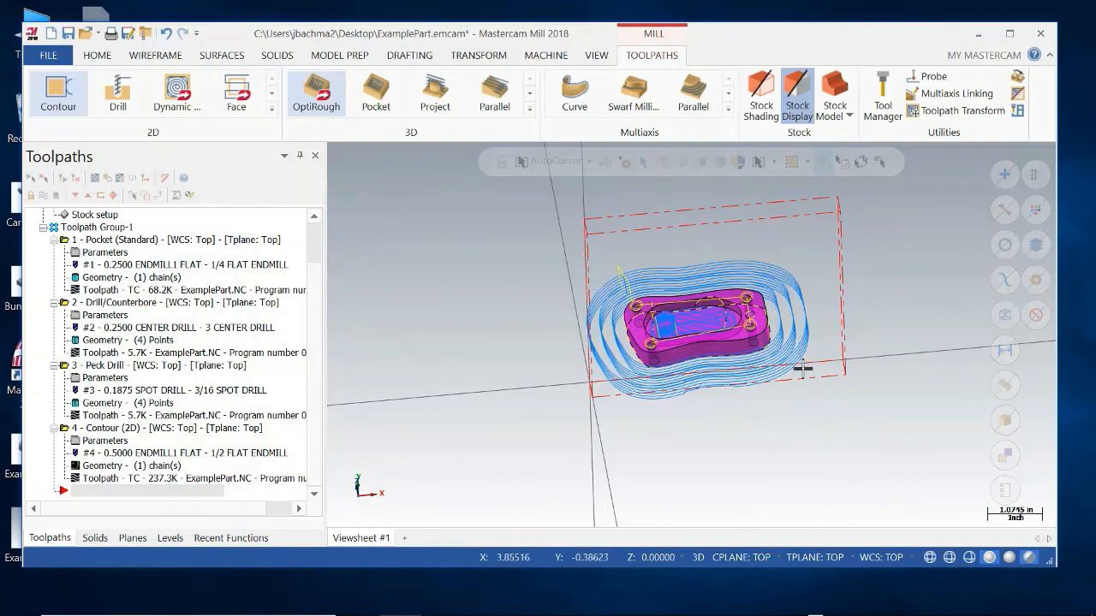
{"action": "middle_click_drag", "start_coordinate": [803, 368], "coordinate": [839, 318]}
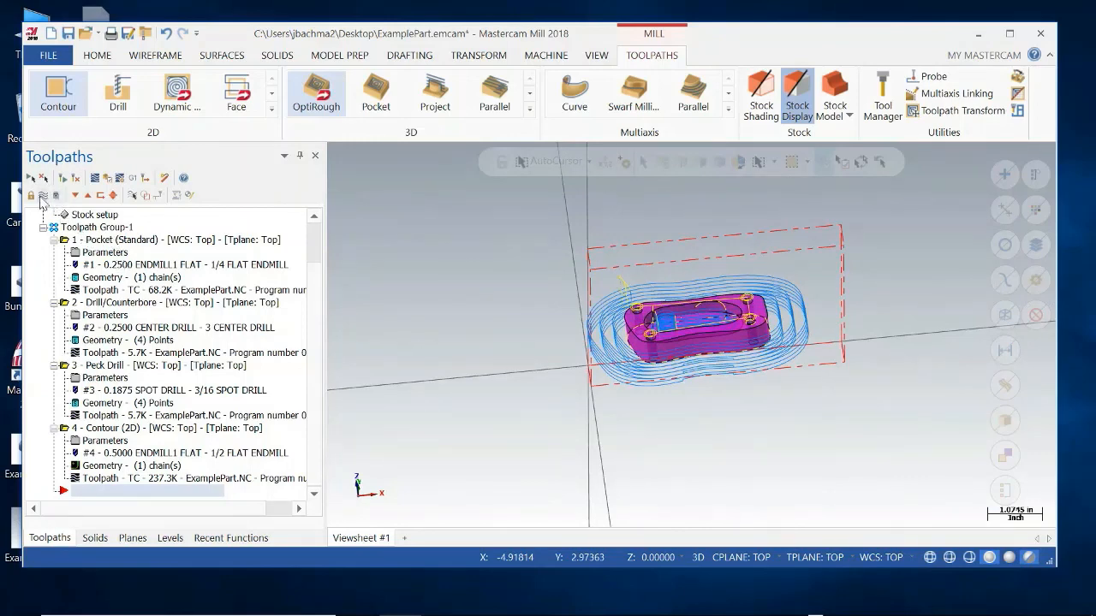
Delete all the existing operations from Toolpath Group-1 and confirm the deletion.
{"action": "right_click", "coordinate": [149, 304]}
{"action": "left_click", "coordinate": [207, 342]}
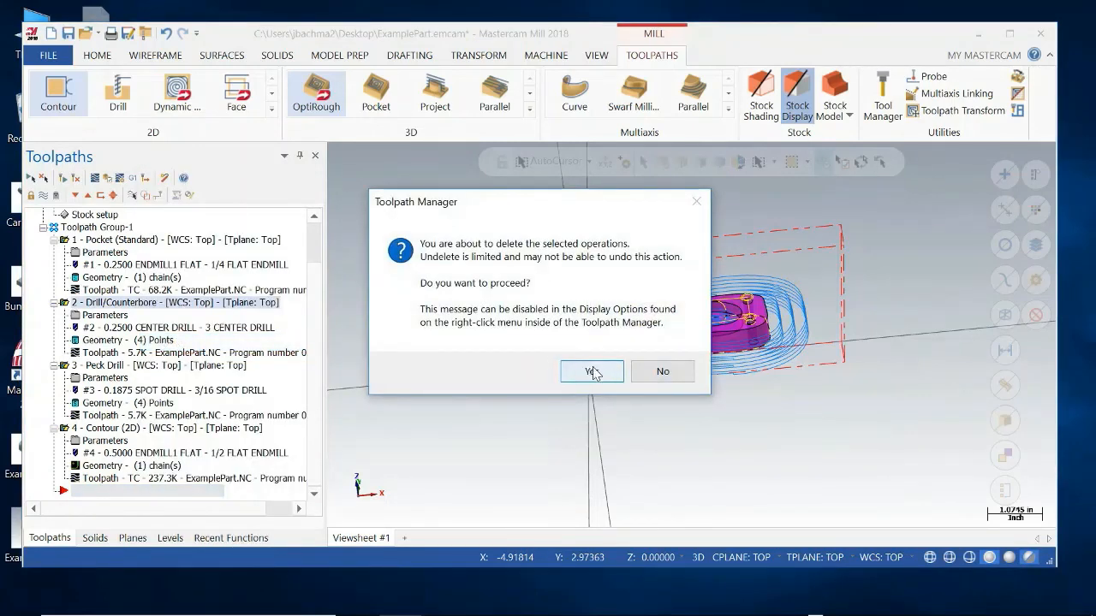
{"action": "left_click", "coordinate": [591, 373]}
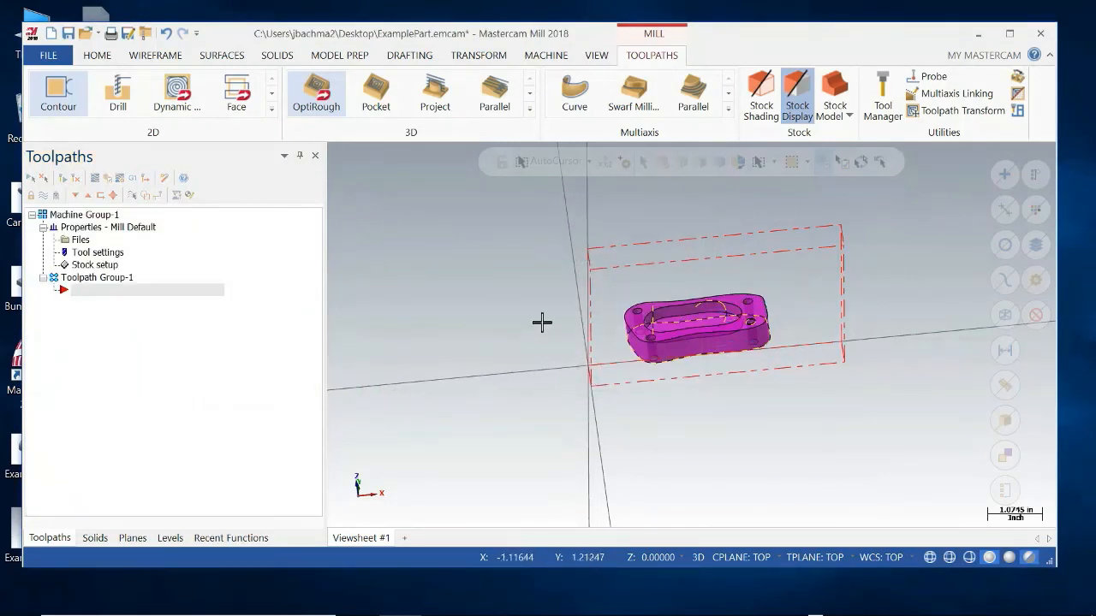
Try a window selection around the solid part, clear it, and bring back the deleted "Hello" letters.
{"action": "middle_click_drag", "start_coordinate": [528, 365], "coordinate": [577, 333]}
{"action": "left_click_drag", "start_coordinate": [617, 274], "coordinate": [794, 381]}
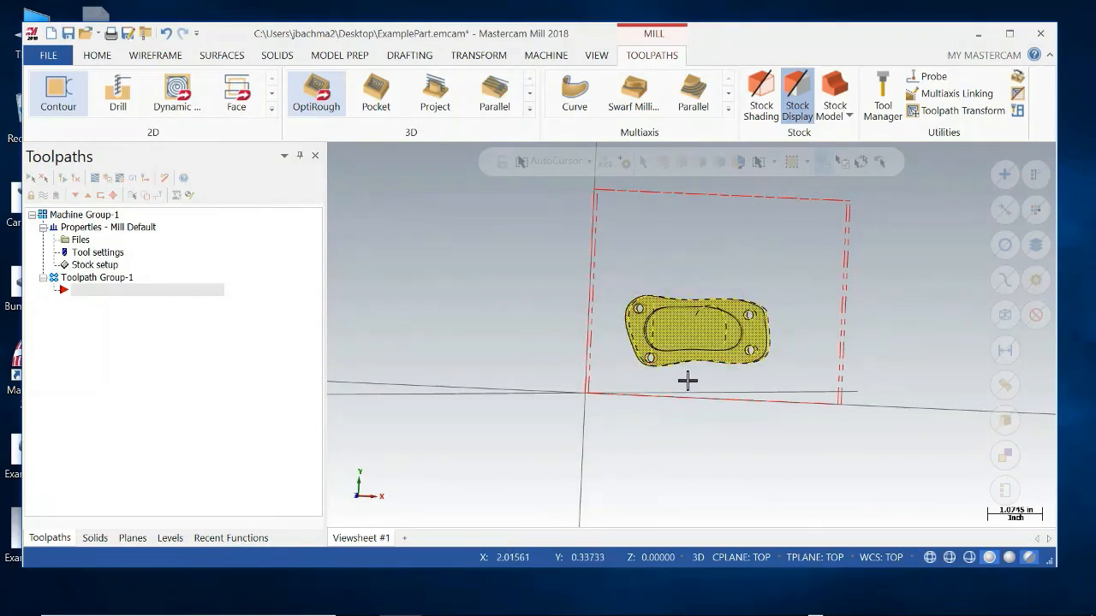
{"action": "left_click", "coordinate": [760, 337]}
{"action": "middle_click_drag", "start_coordinate": [790, 367], "coordinate": [796, 324]}
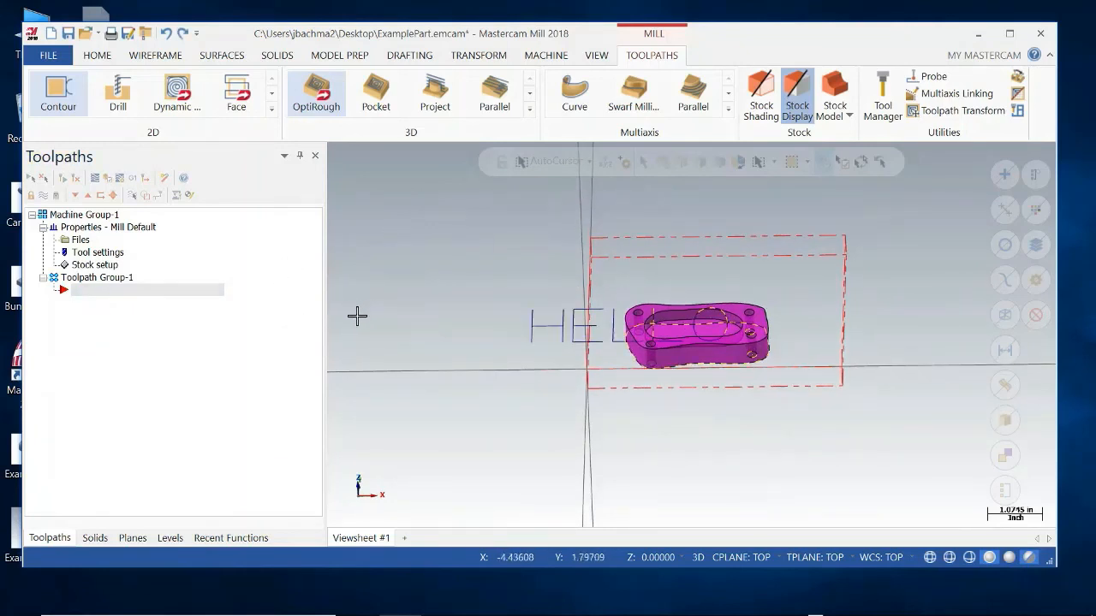
Window-select the solid part inside the stock outline and delete all selected entities, including those associated with operations.
{"action": "middle_click_drag", "start_coordinate": [581, 308], "coordinate": [624, 282]}
{"action": "left_click_drag", "start_coordinate": [602, 287], "coordinate": [811, 386]}
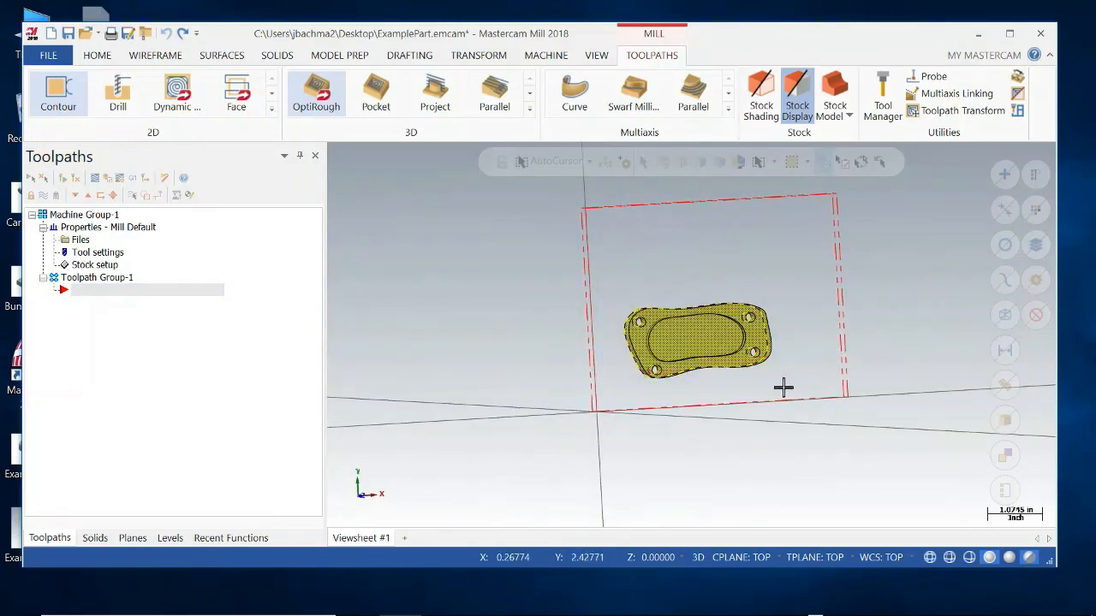
{"action": "key", "text": "Delete"}
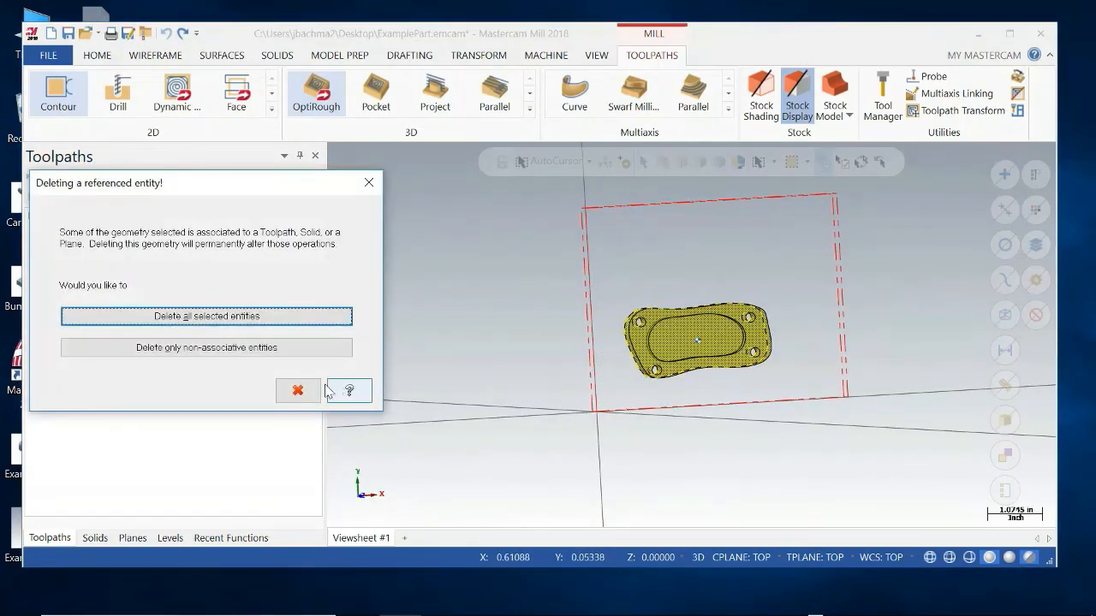
{"action": "left_click", "coordinate": [279, 319]}
{"action": "middle_click_drag", "start_coordinate": [676, 386], "coordinate": [642, 357]}
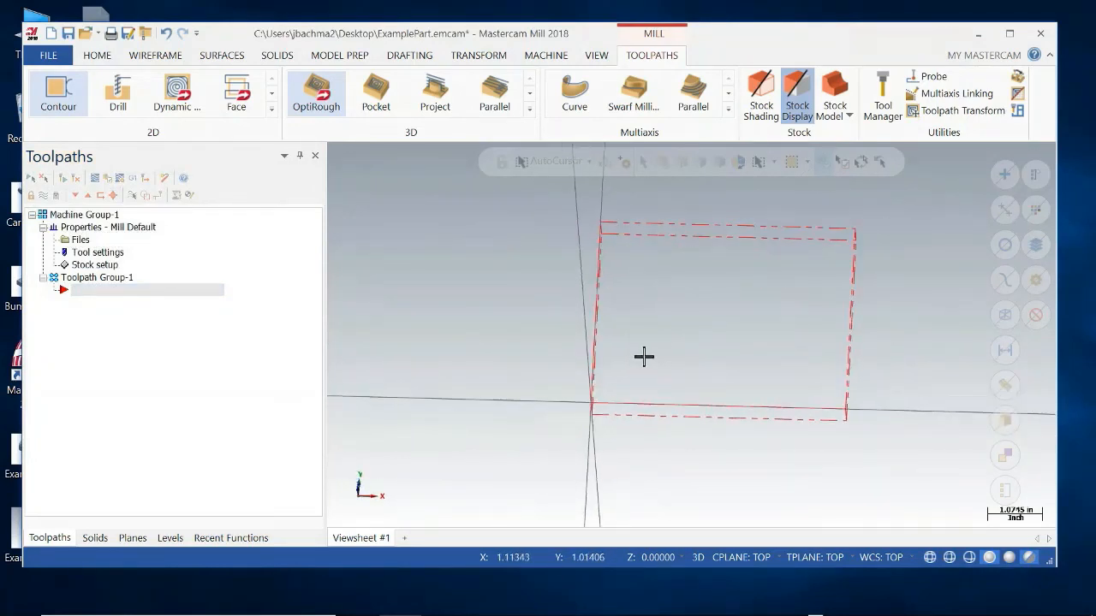
Draw a 1 by 1 wireframe rectangle inside the stock outline, from corner 1,1 to corner 2,2.
{"action": "left_click", "coordinate": [154, 55]}
{"action": "left_click", "coordinate": [507, 85]}
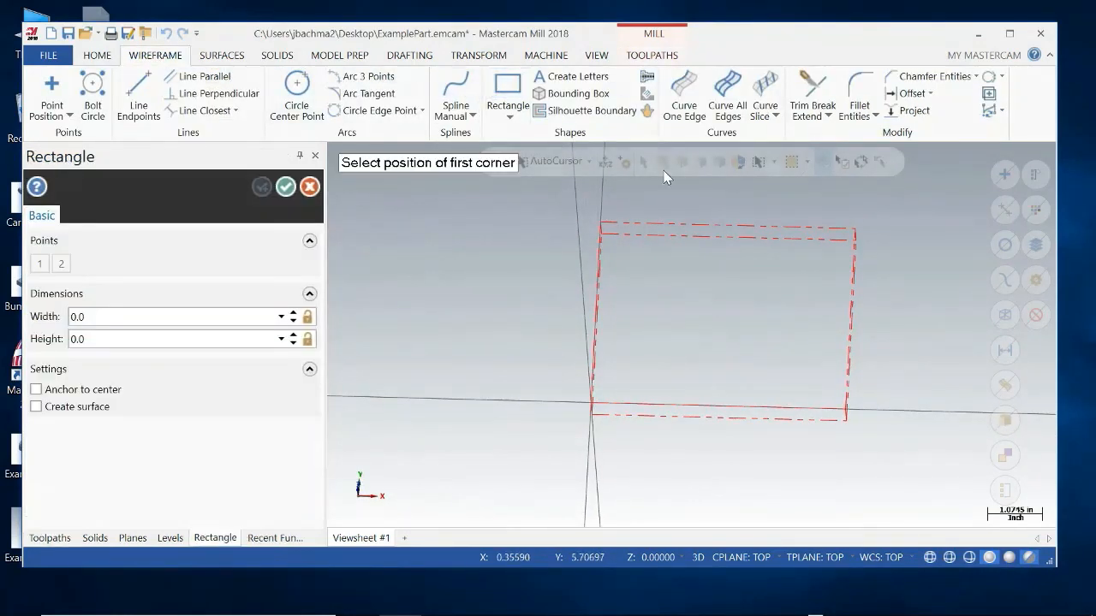
{"action": "left_click", "coordinate": [668, 357]}
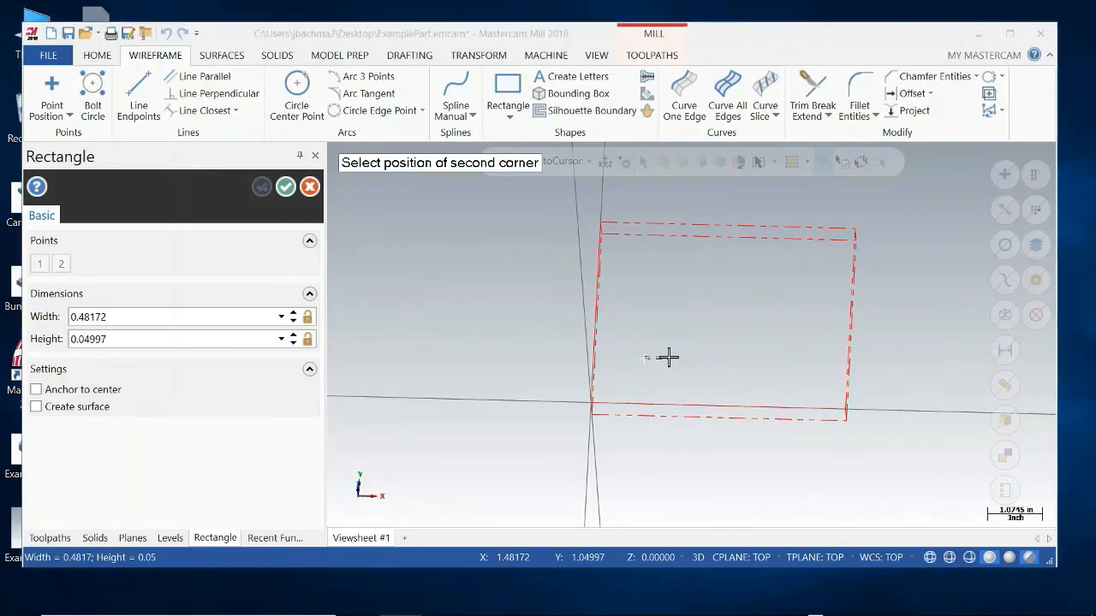
{"action": "type", "text": "2,2"}
{"action": "key", "text": "Return"}
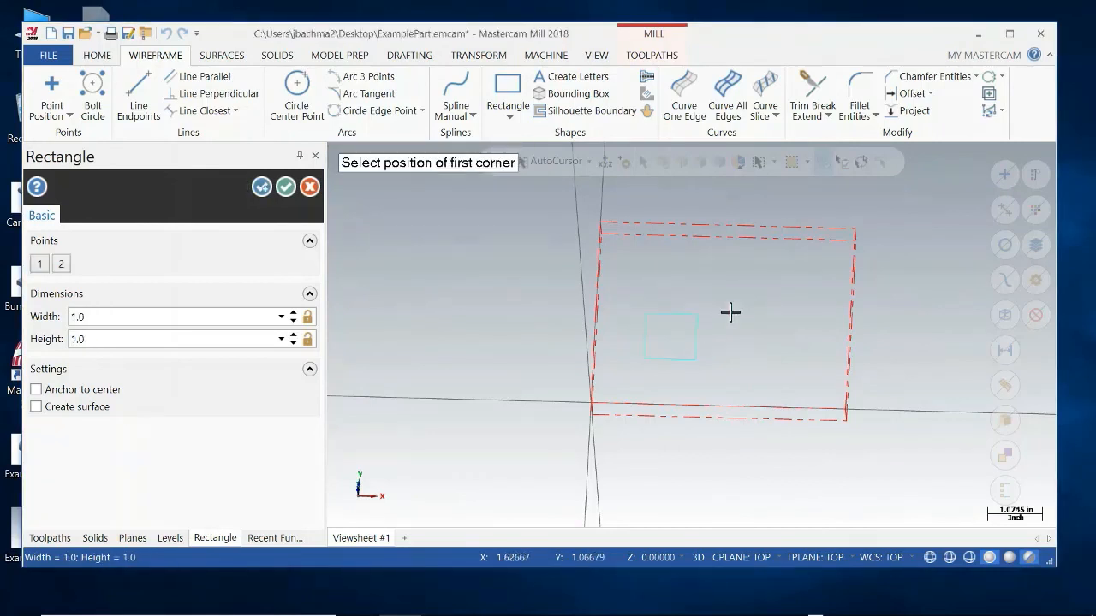
{"action": "left_click", "coordinate": [285, 186]}
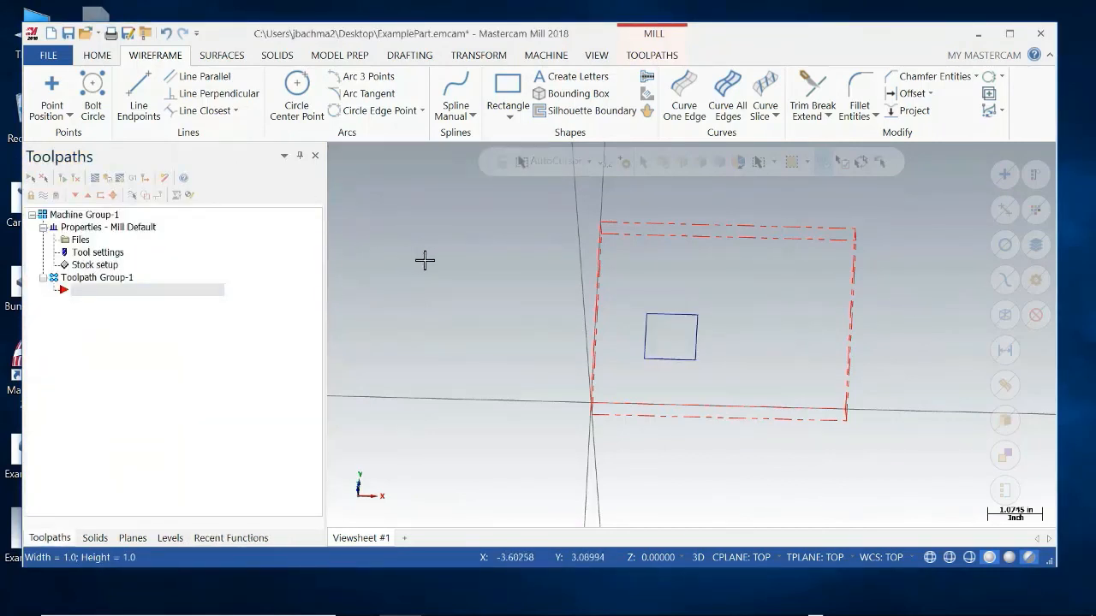
{"action": "middle_click_drag", "start_coordinate": [423, 260], "coordinate": [426, 303]}
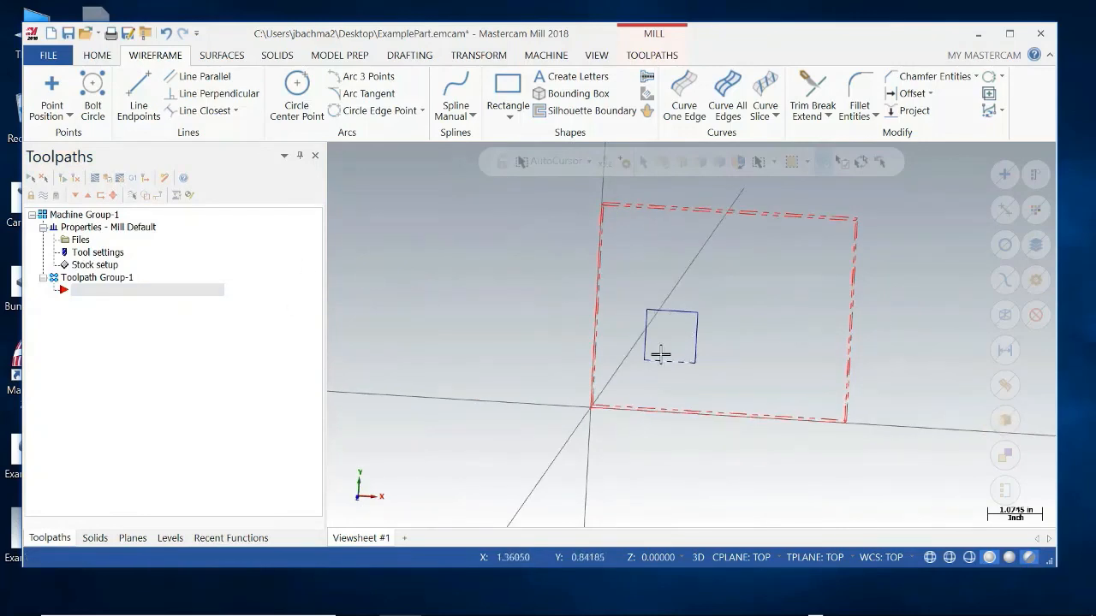
Start a 2D Pocket toolpath and chain the new square as its boundary.
{"action": "left_click", "coordinate": [658, 57]}
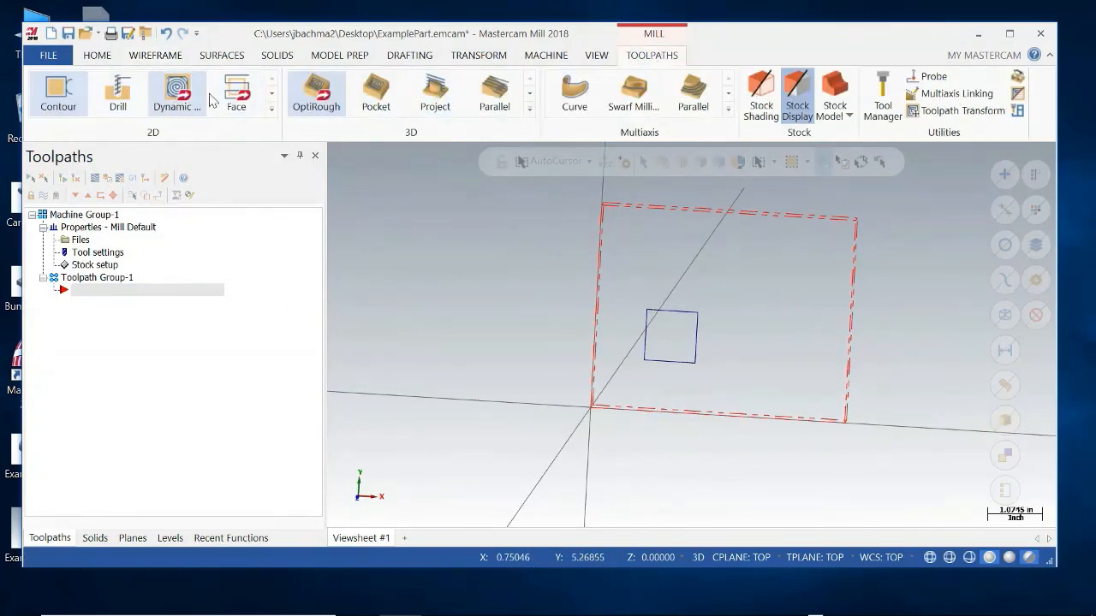
{"action": "left_click", "coordinate": [271, 109]}
{"action": "left_click", "coordinate": [113, 150]}
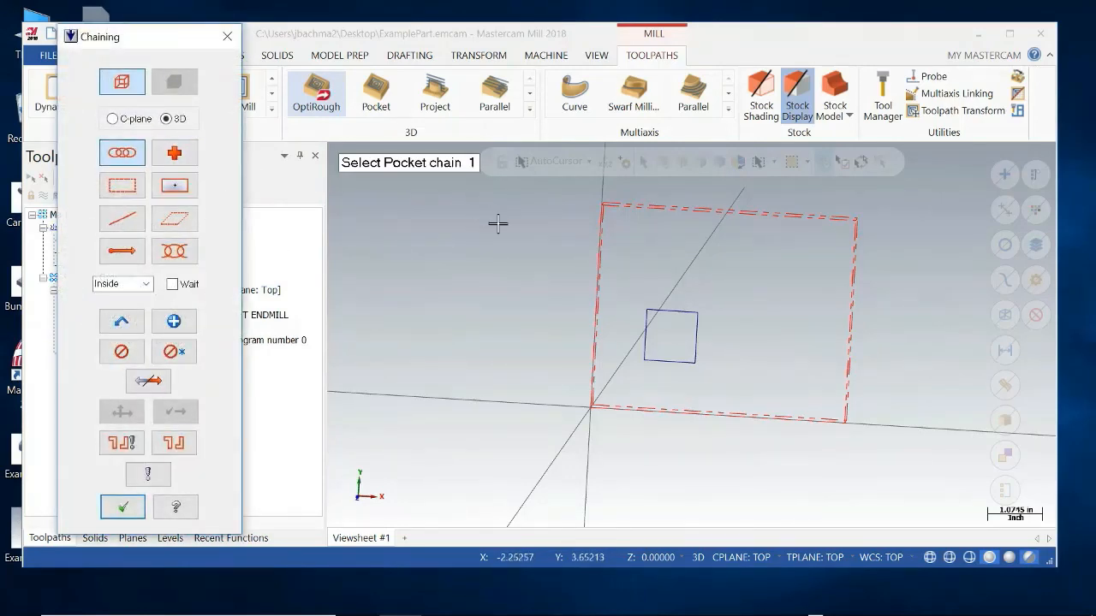
{"action": "left_click", "coordinate": [683, 313]}
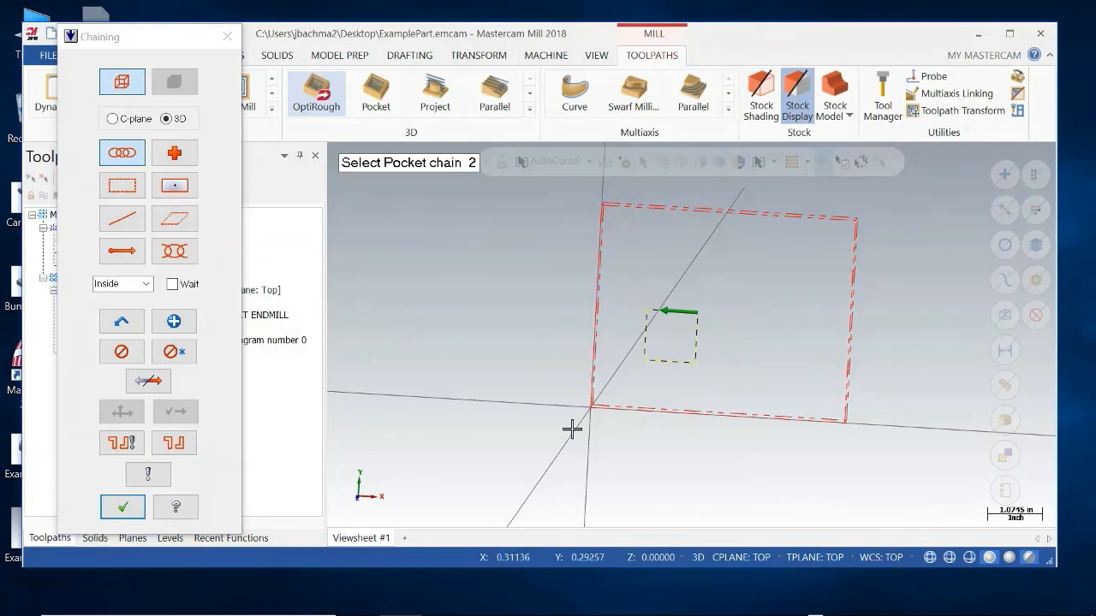
{"action": "left_click", "coordinate": [122, 507]}
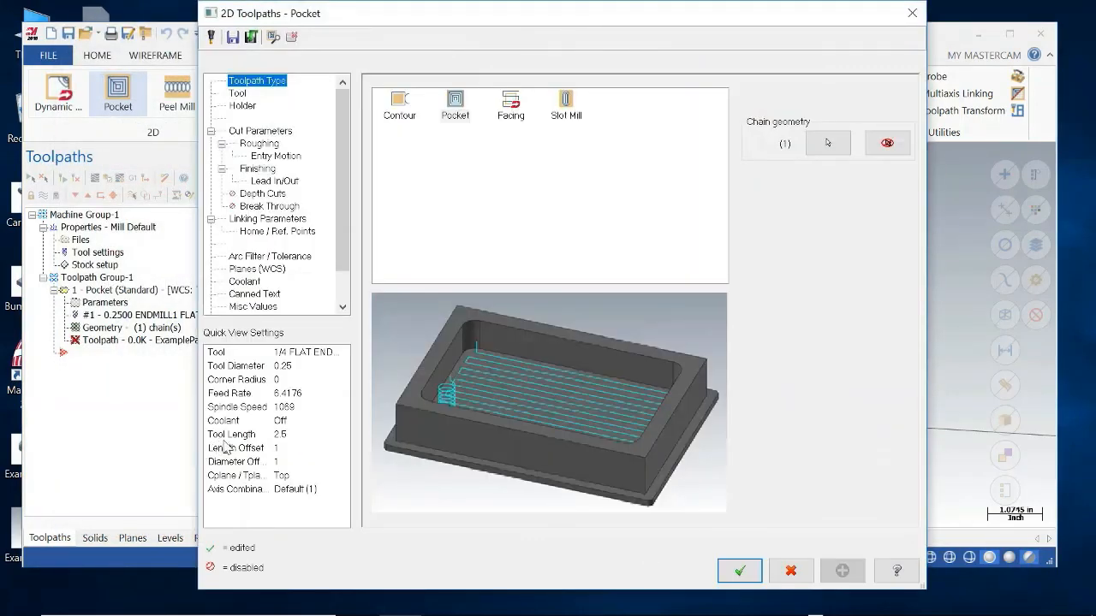
Assign the 1/2 flat endmill to the pocket, set retract, feed plane and depth to absolute with depth -0.1, and accept the operation.
{"action": "left_click", "coordinate": [238, 93]}
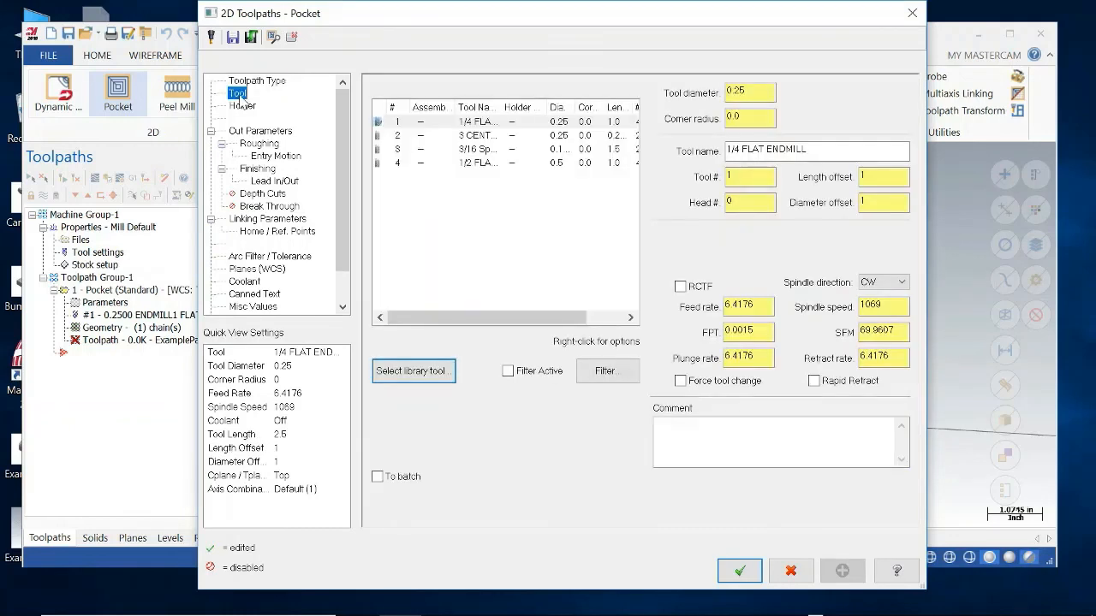
{"action": "left_click", "coordinate": [477, 163]}
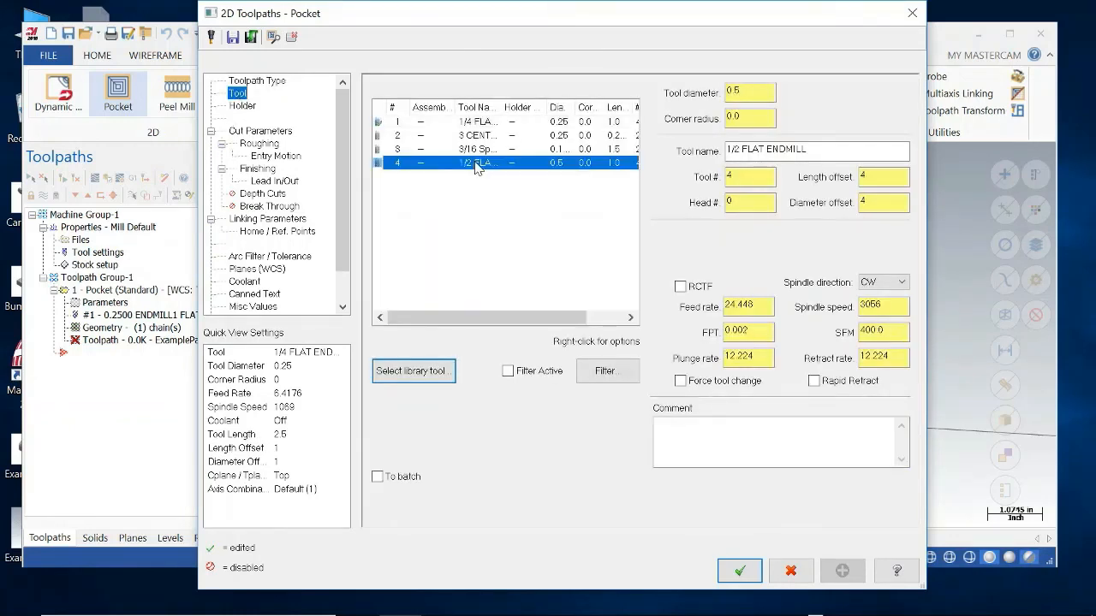
{"action": "left_click", "coordinate": [283, 220]}
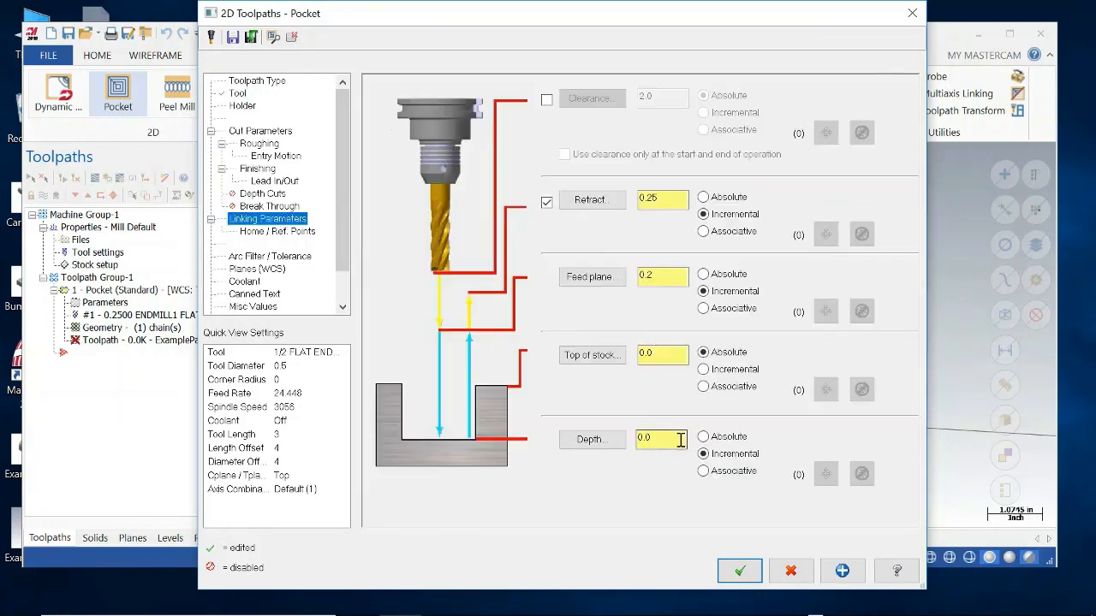
{"action": "left_click_drag", "start_coordinate": [665, 438], "coordinate": [605, 438]}
{"action": "left_click", "coordinate": [740, 570]}
{"action": "middle_click_drag", "start_coordinate": [734, 400], "coordinate": [737, 333]}
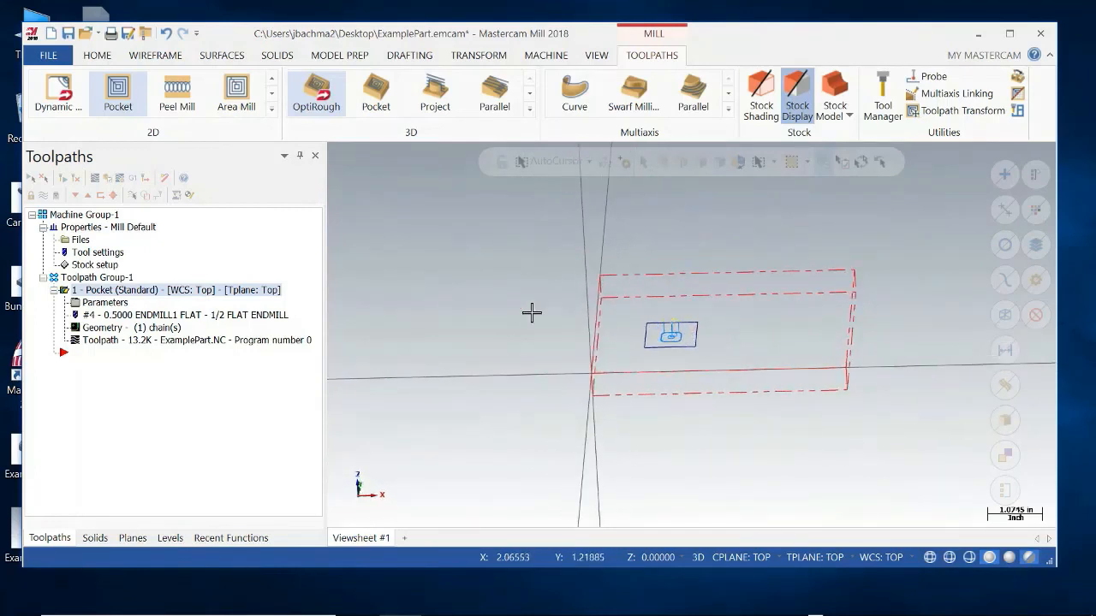
Verify the pocket operation by playing the full cutting simulation, inspect the cut pocket, and close the simulator.
{"action": "left_click", "coordinate": [109, 180]}
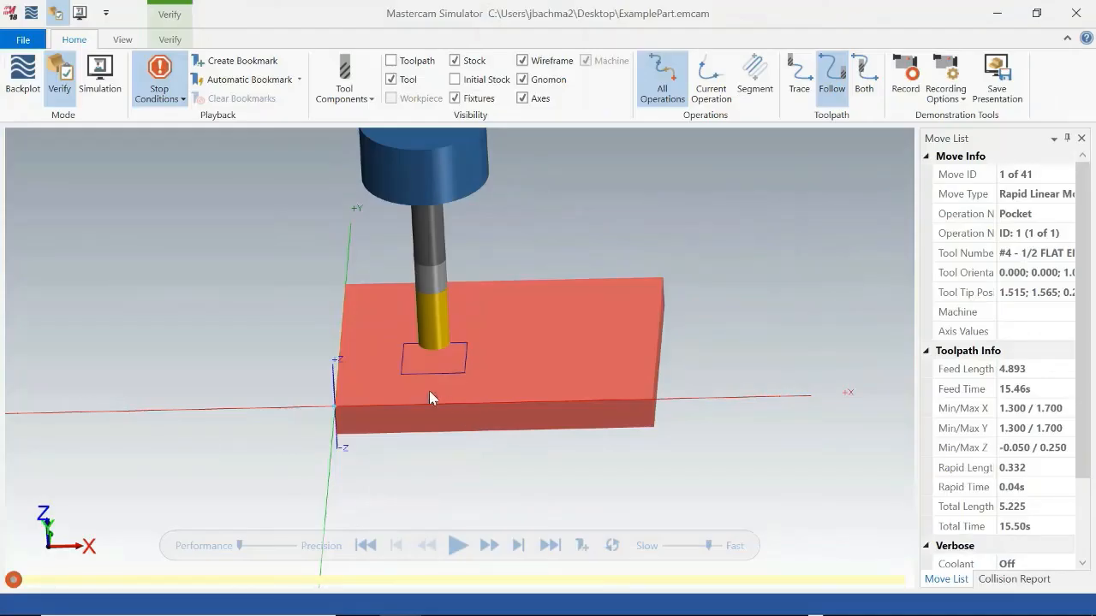
{"action": "left_click", "coordinate": [460, 546]}
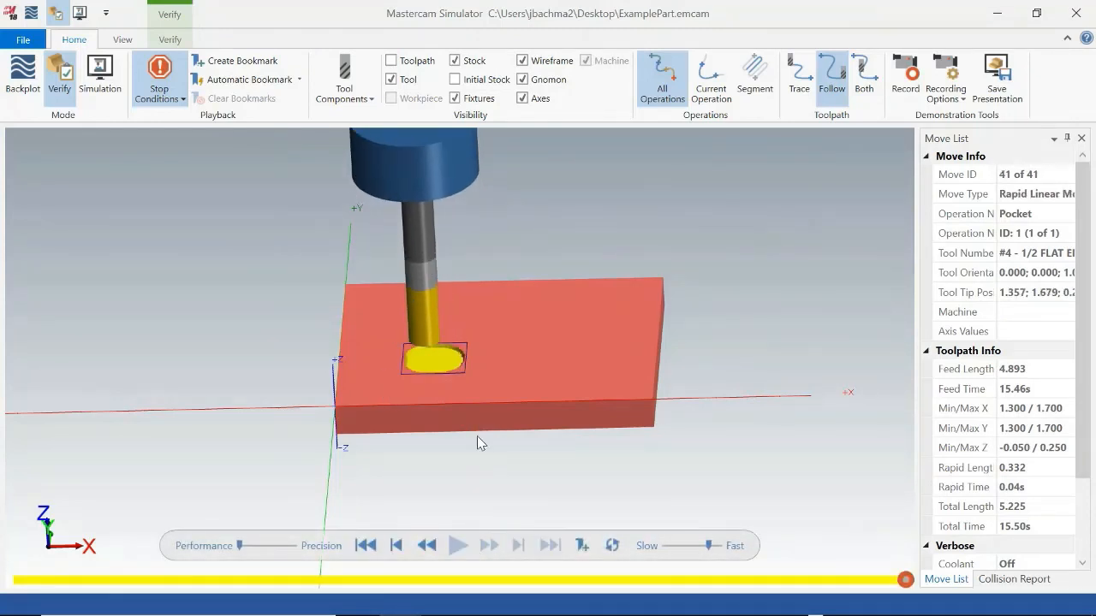
{"action": "middle_click_drag", "start_coordinate": [478, 442], "coordinate": [461, 306]}
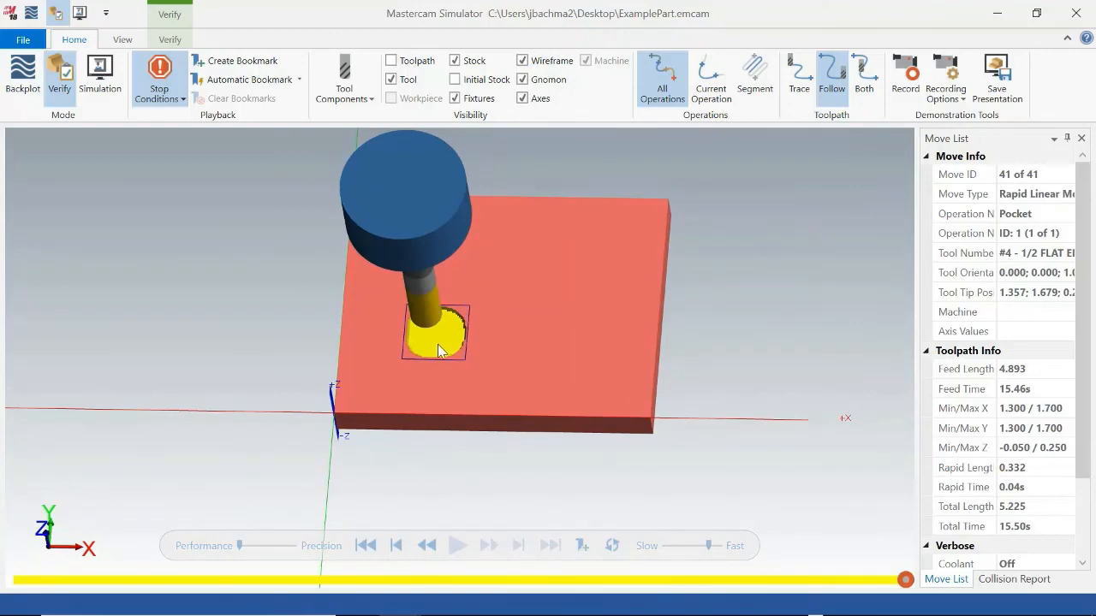
{"action": "left_click", "coordinate": [1075, 13]}
Start a second 2D Pocket toolpath and chain the same square as its boundary.
{"action": "mouse_move", "coordinate": [716, 354]}
{"action": "middle_mouse_down"}
{"action": "mouse_move", "coordinate": [744, 306]}
{"action": "mouse_move", "coordinate": [716, 335]}
{"action": "middle_mouse_up"}
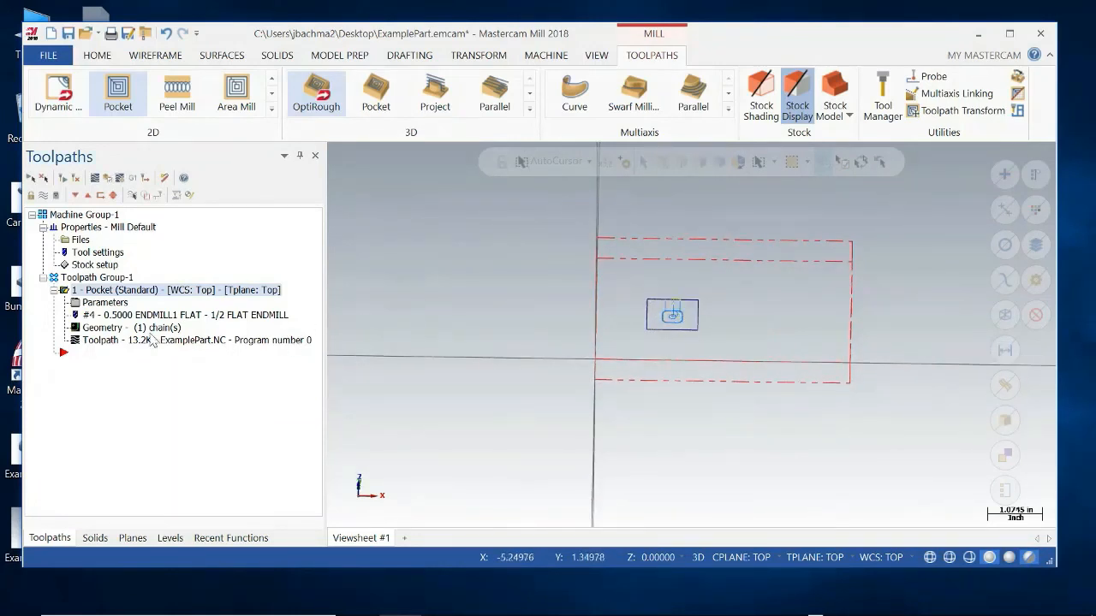
{"action": "left_click", "coordinate": [120, 101]}
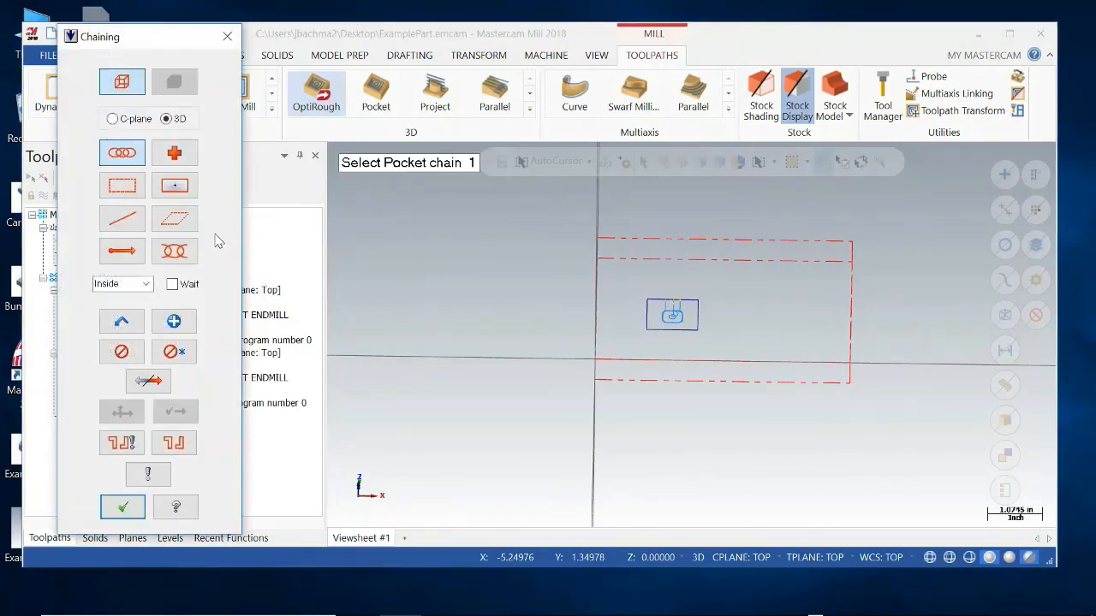
{"action": "left_click", "coordinate": [685, 300]}
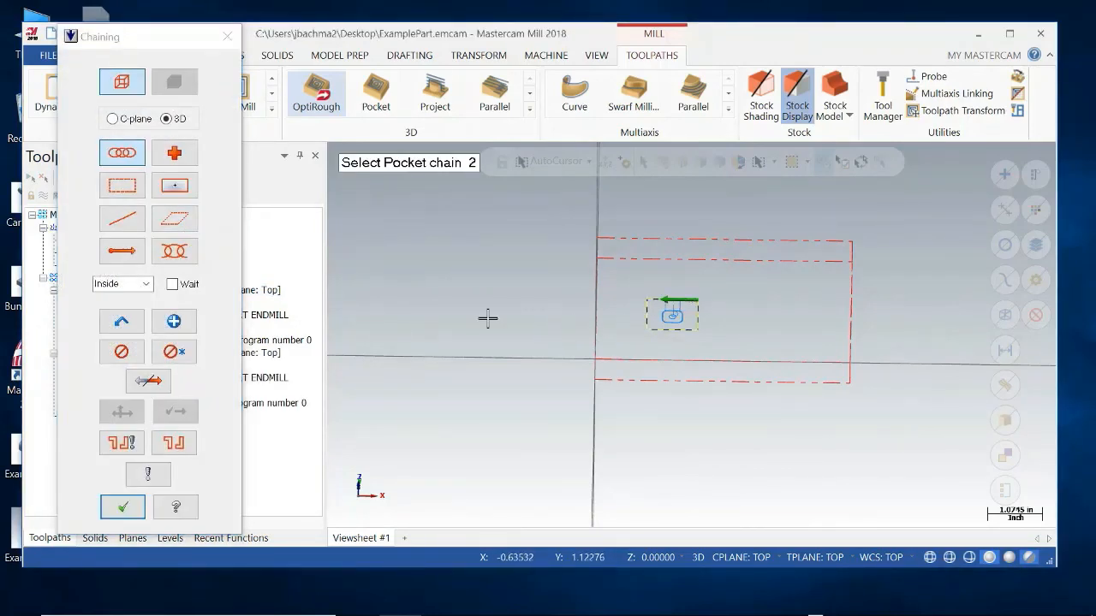
{"action": "left_click", "coordinate": [120, 508]}
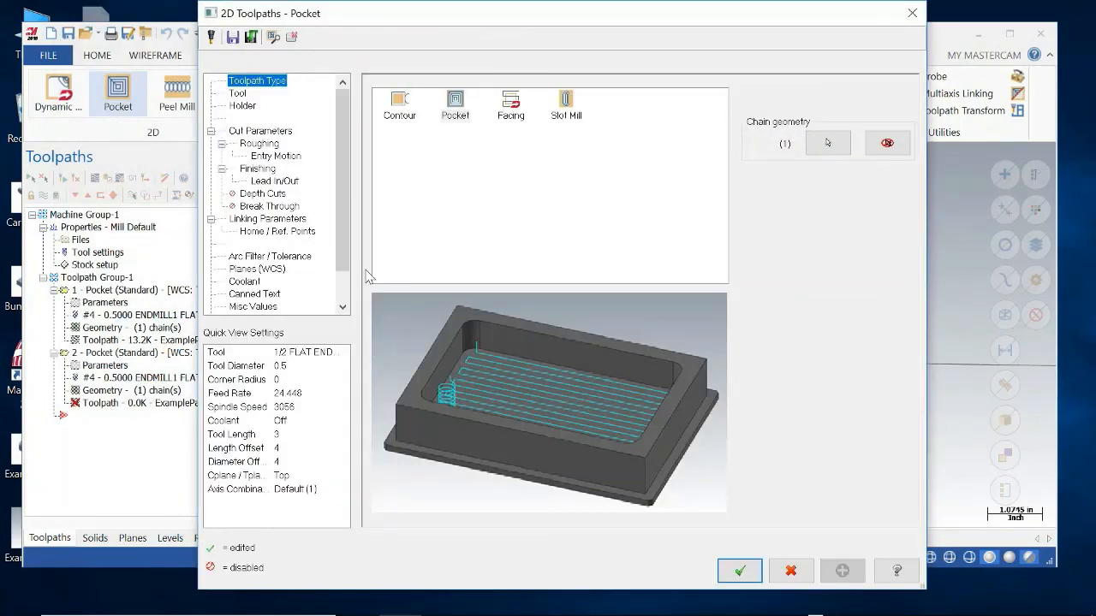
Assign the 1/4 flat endmill to the second pocket operation and accept it.
{"action": "left_click", "coordinate": [241, 93]}
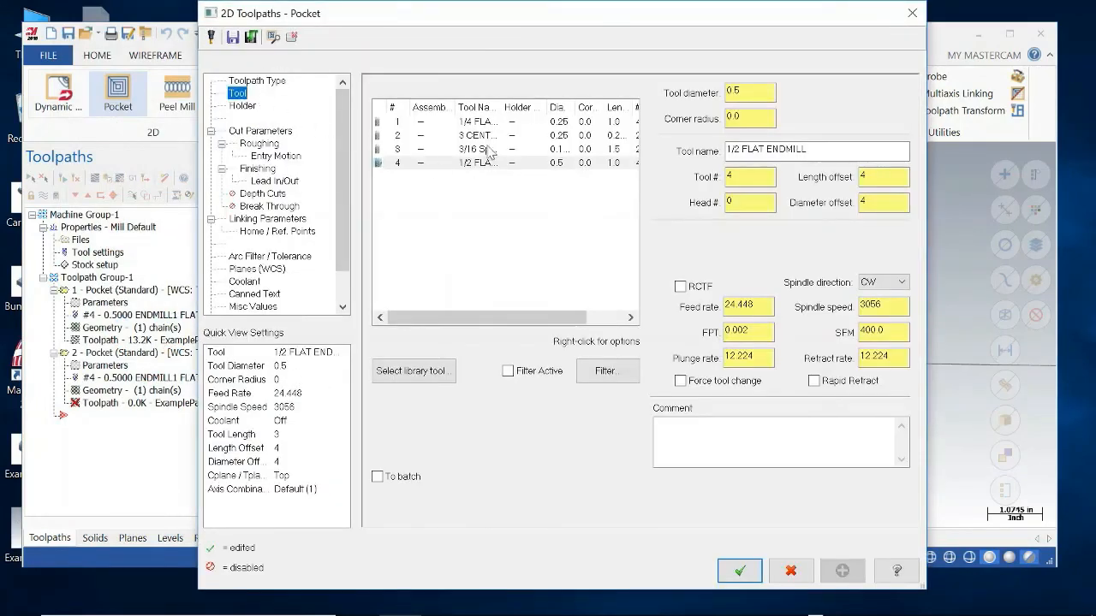
{"action": "left_click", "coordinate": [485, 124]}
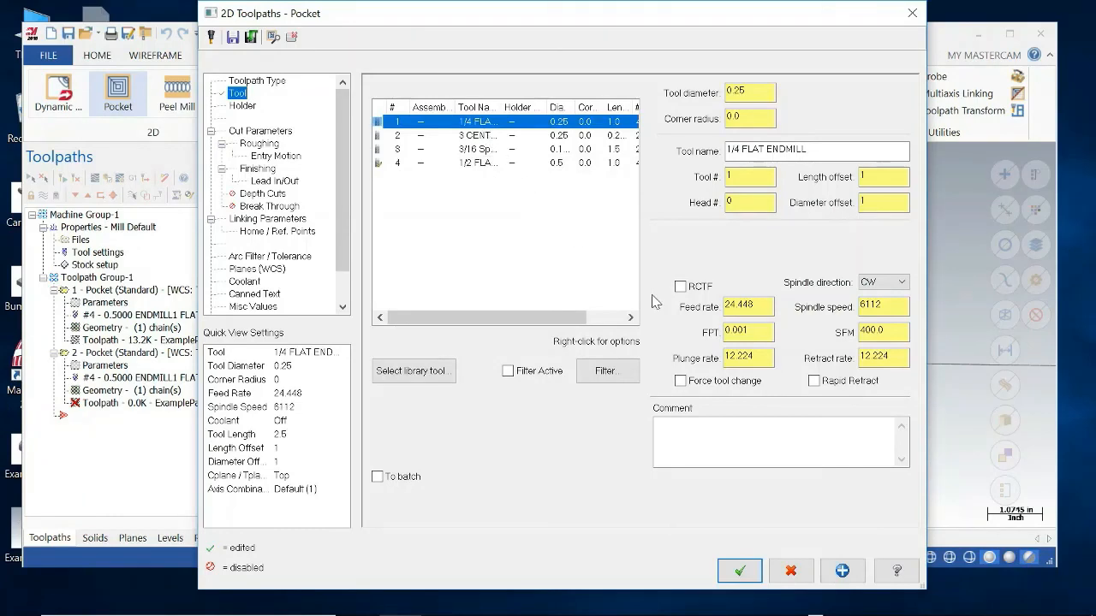
{"action": "left_click", "coordinate": [728, 575]}
{"action": "mouse_move", "coordinate": [709, 333]}
{"action": "middle_mouse_down"}
{"action": "mouse_move", "coordinate": [734, 348]}
{"action": "mouse_move", "coordinate": [707, 347]}
{"action": "middle_mouse_up"}
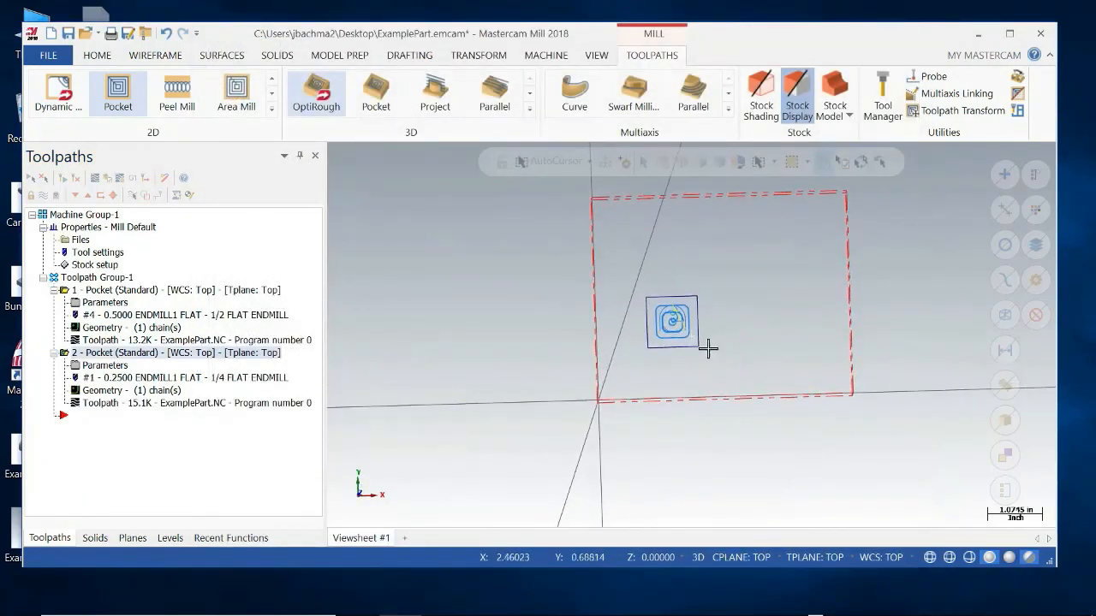
Toggle the toolpath display of the first pocket operation and inspect the pocket paths inside the square.
{"action": "left_click", "coordinate": [111, 291]}
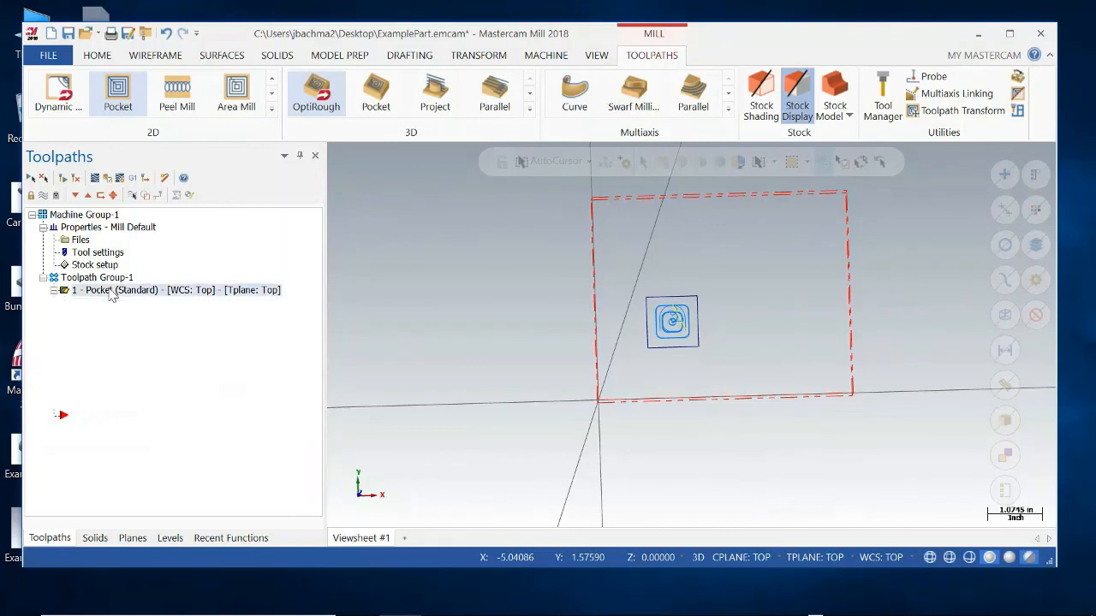
{"action": "left_click", "coordinate": [43, 196]}
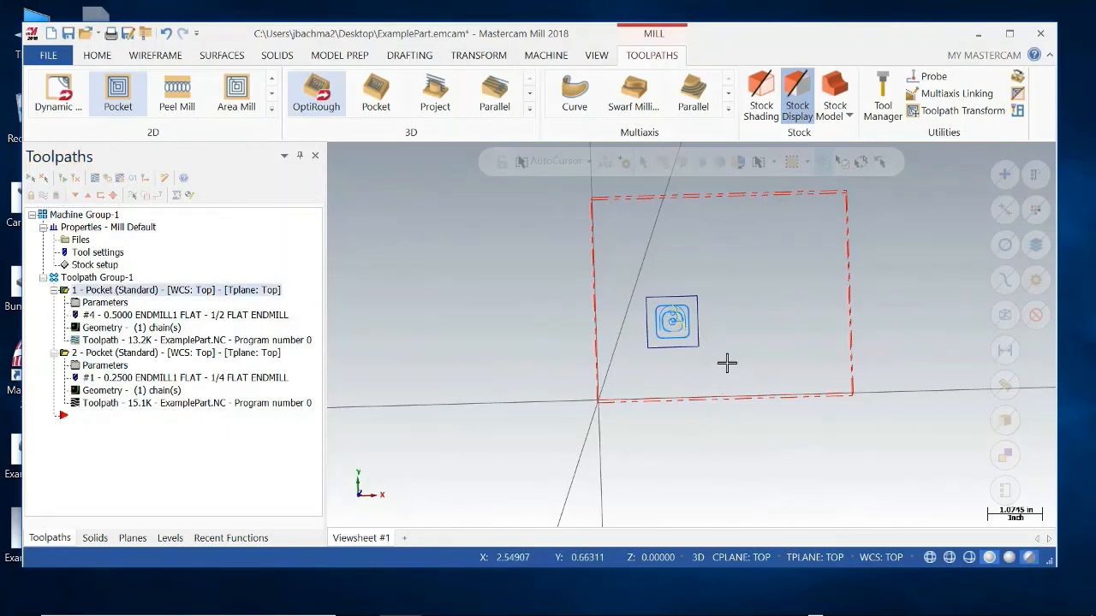
{"action": "middle_click_drag", "start_coordinate": [726, 362], "coordinate": [723, 342]}
{"action": "scroll", "coordinate": [702, 338], "scroll_direction": "up", "scroll_amount": 3}
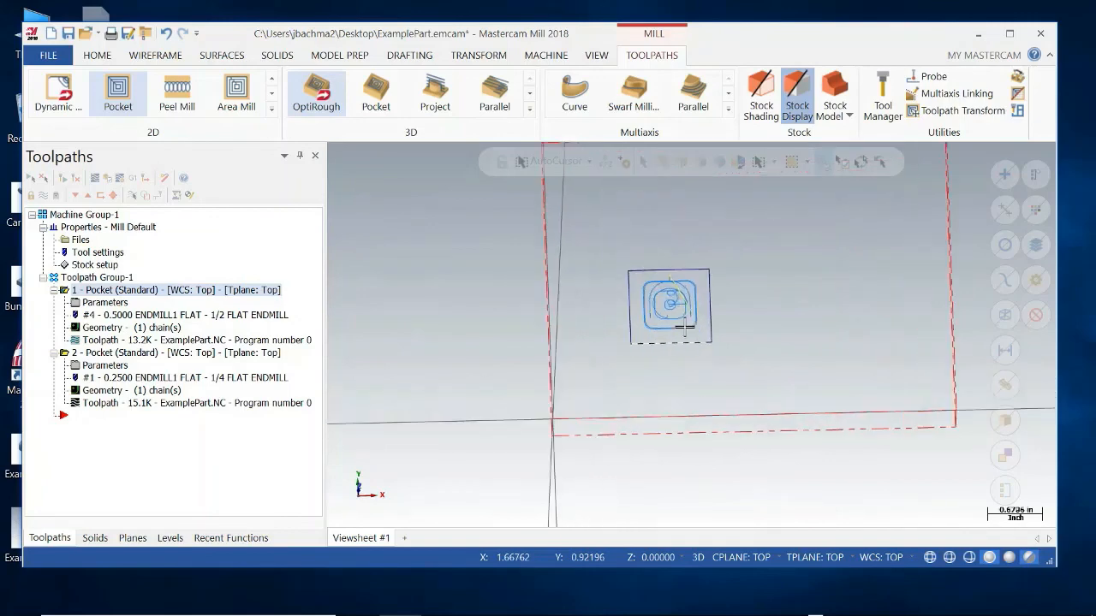
{"action": "scroll", "coordinate": [675, 319], "scroll_direction": "up", "scroll_amount": 3}
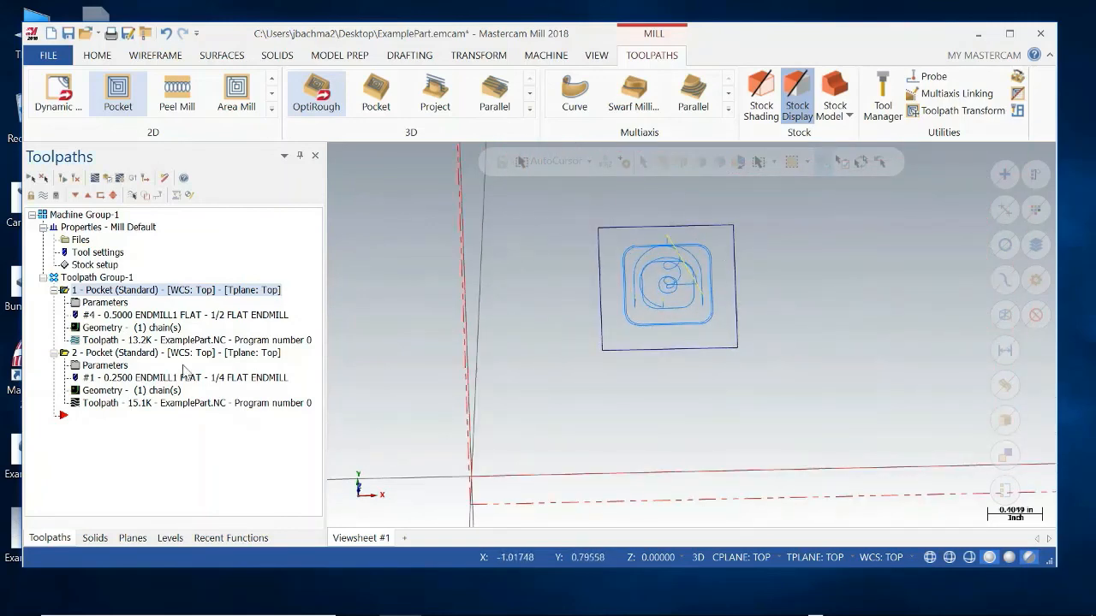
Reopen the second pocket operation's parameters and set its cutting depth to -0.1.
{"action": "left_click", "coordinate": [104, 366]}
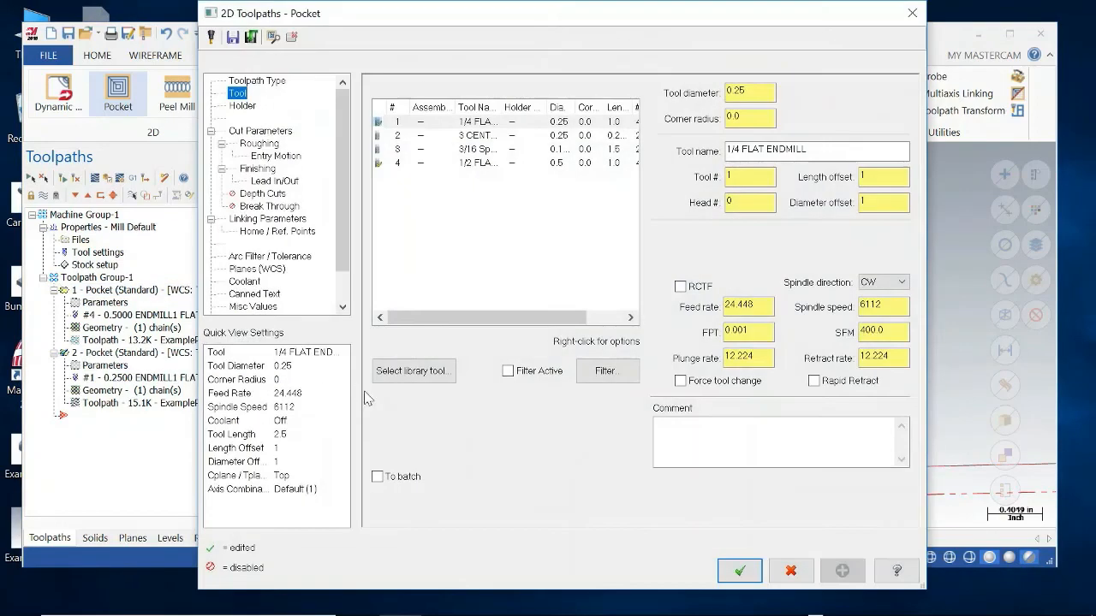
{"action": "left_click", "coordinate": [265, 219]}
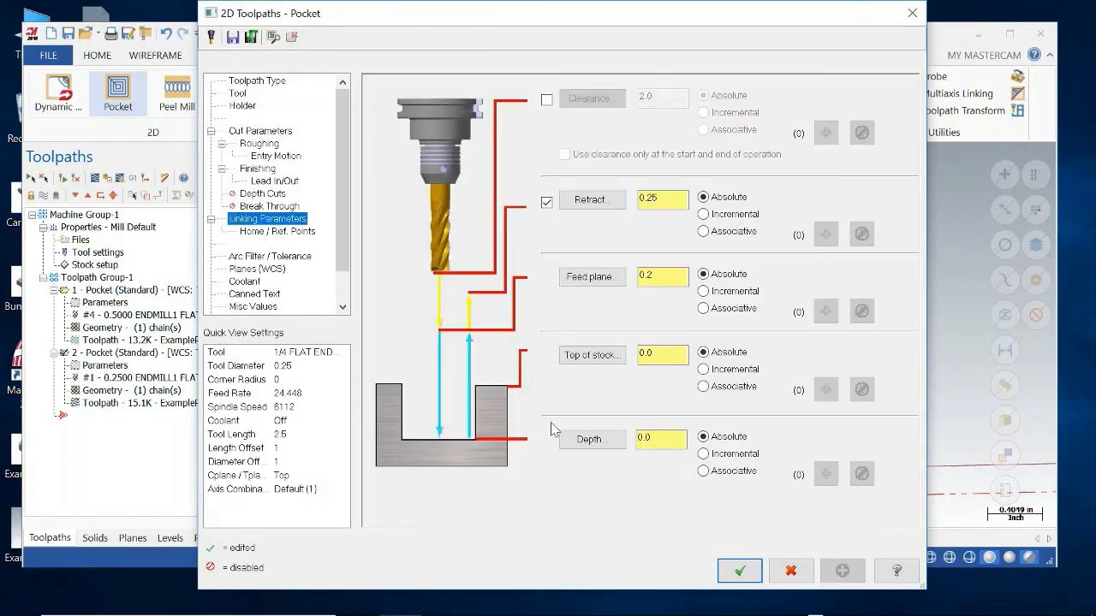
{"action": "key", "text": "BackSpace"}
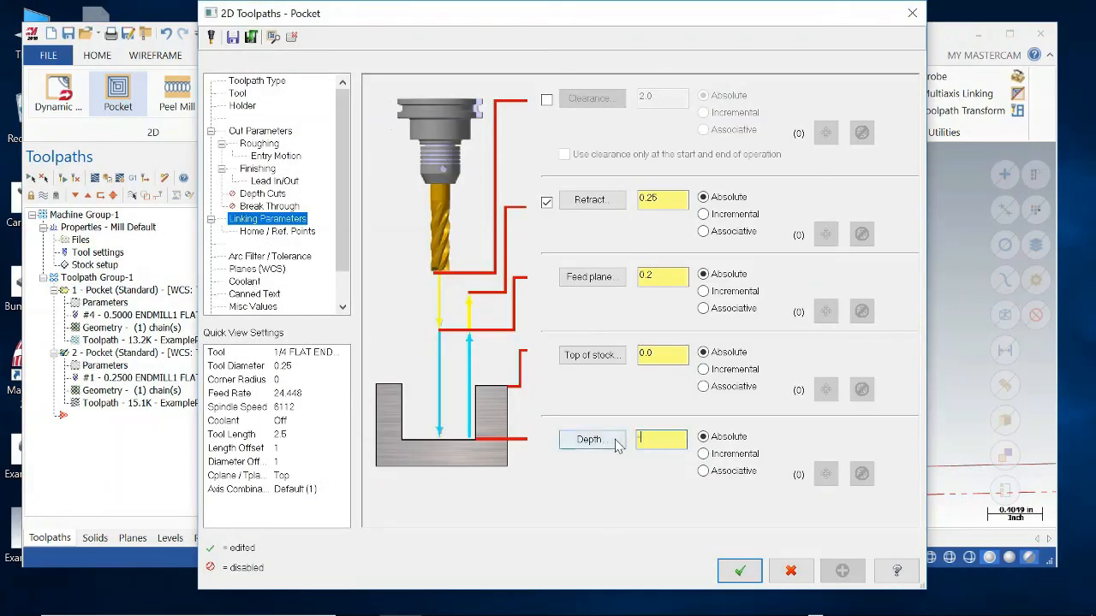
{"action": "type", "text": "-0.1"}
{"action": "left_click", "coordinate": [676, 275]}
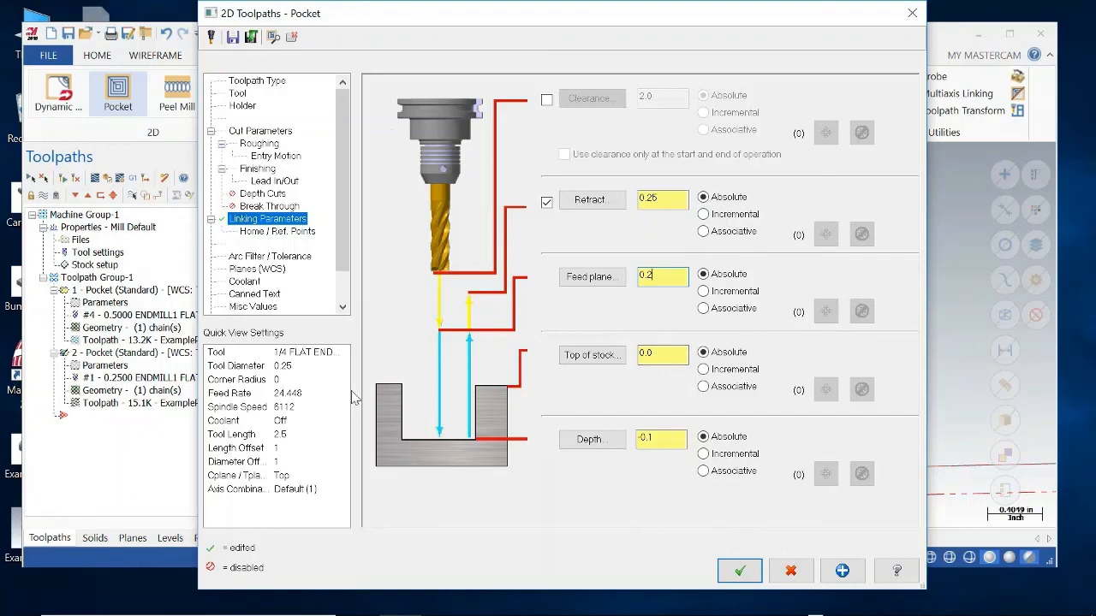
Change the second pocket operation's type to Remachining and set its stock to leave on walls and floors to 0.
{"action": "left_click", "coordinate": [261, 131]}
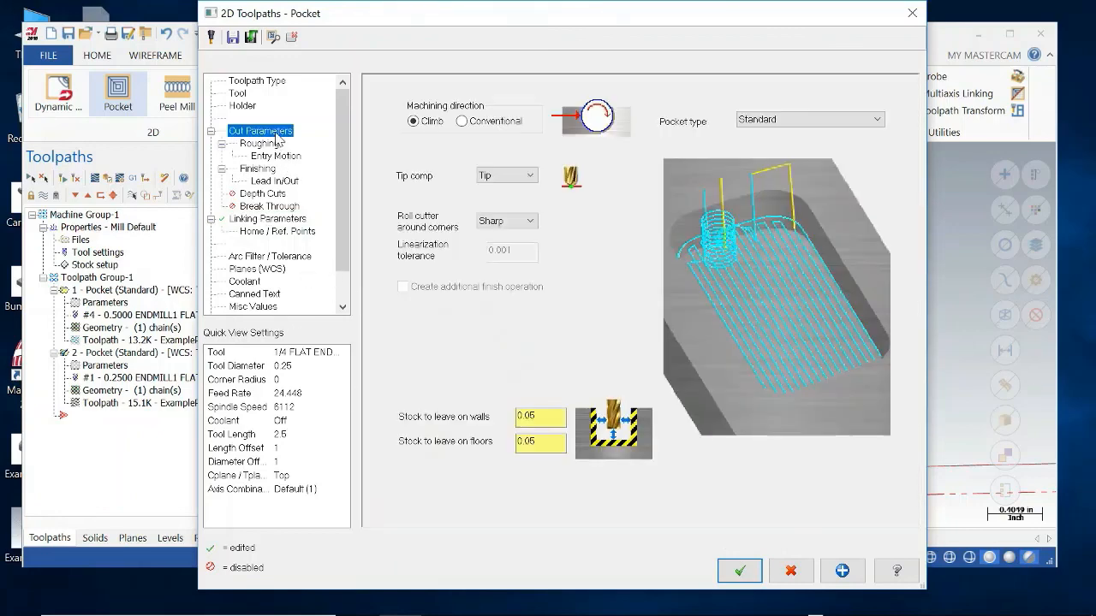
{"action": "left_click", "coordinate": [783, 120]}
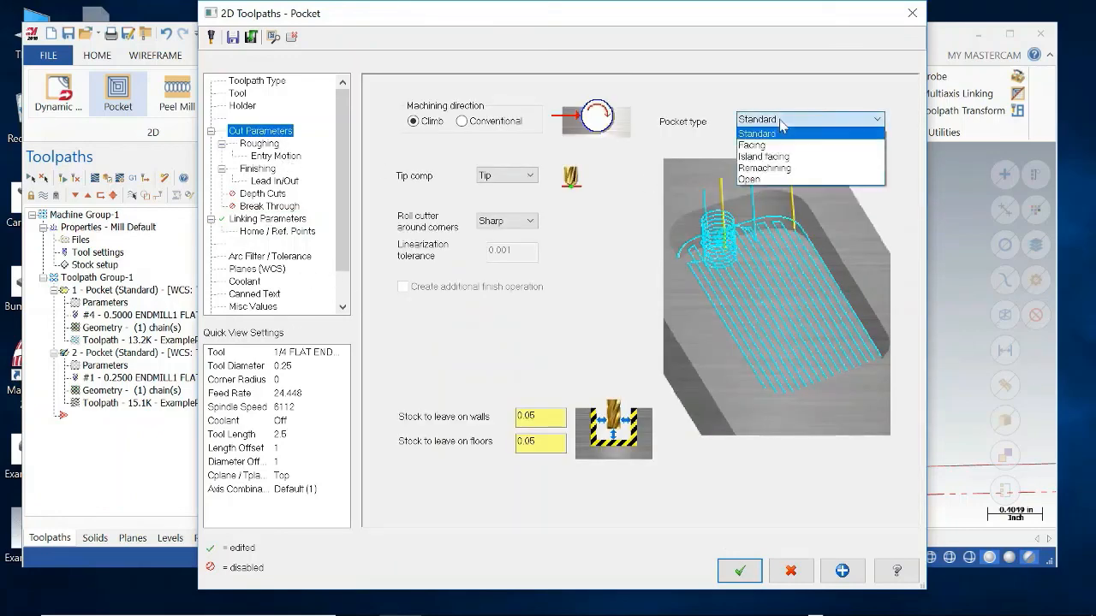
{"action": "left_click", "coordinate": [779, 169]}
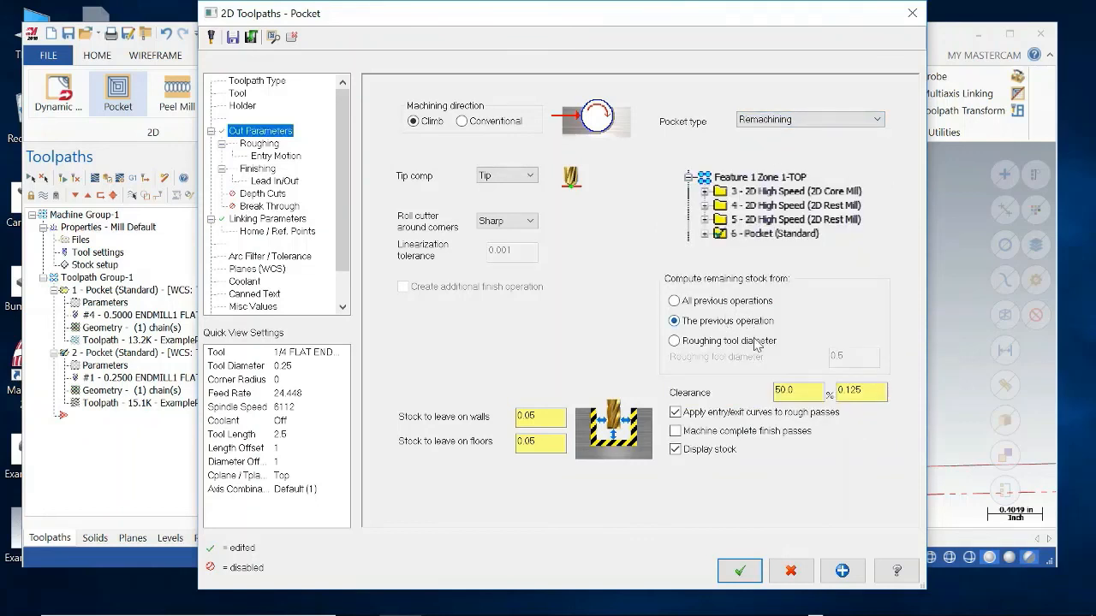
{"action": "left_click_drag", "start_coordinate": [564, 419], "coordinate": [499, 420]}
{"action": "type", "text": "0.0"}
{"action": "double_click", "coordinate": [534, 441]}
{"action": "type", "text": "0"}
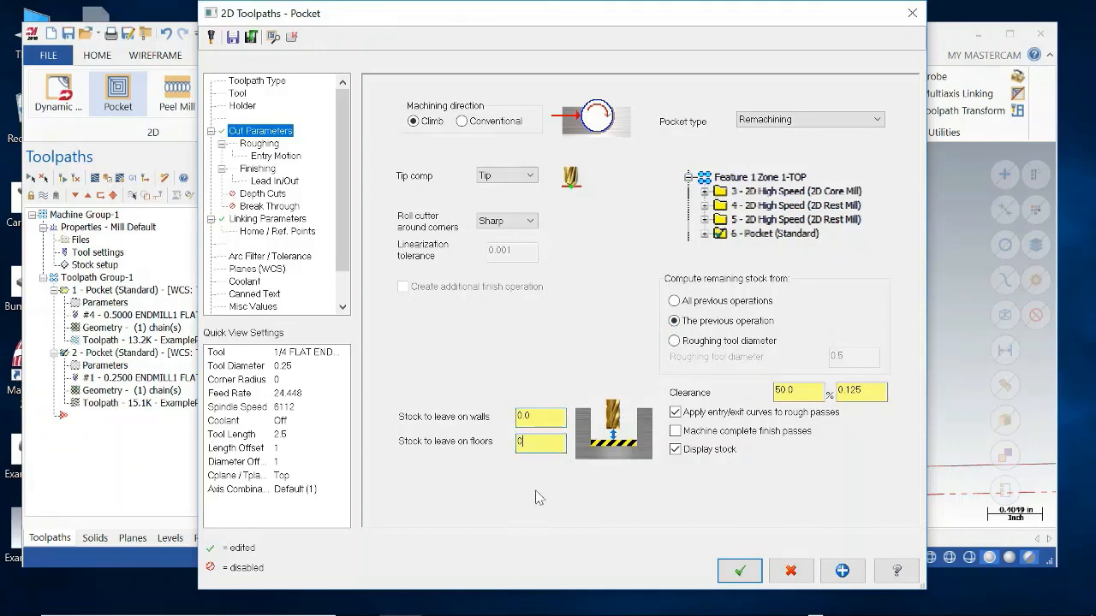
{"action": "left_click", "coordinate": [738, 570]}
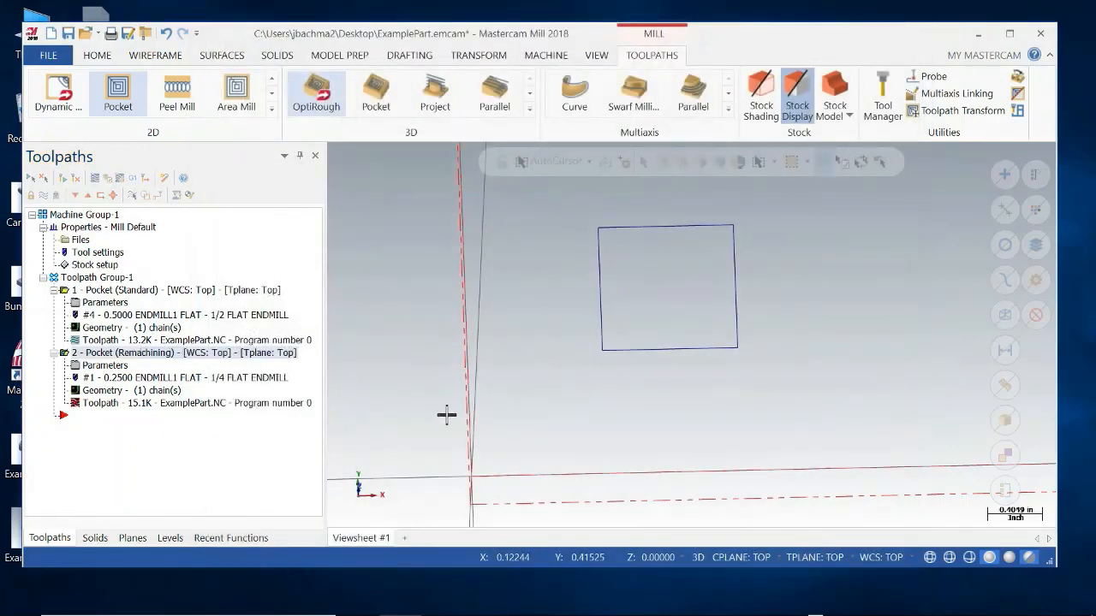
Set the stock to leave on walls and floors to 0 for the first pocket operation.
{"action": "left_click", "coordinate": [108, 306]}
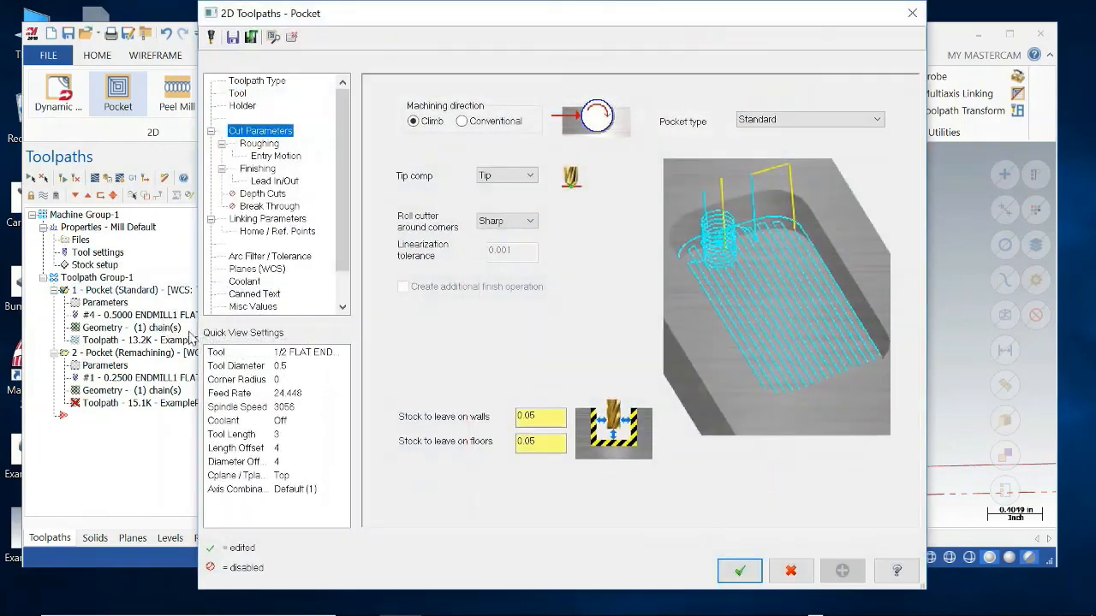
{"action": "double_click", "coordinate": [527, 418]}
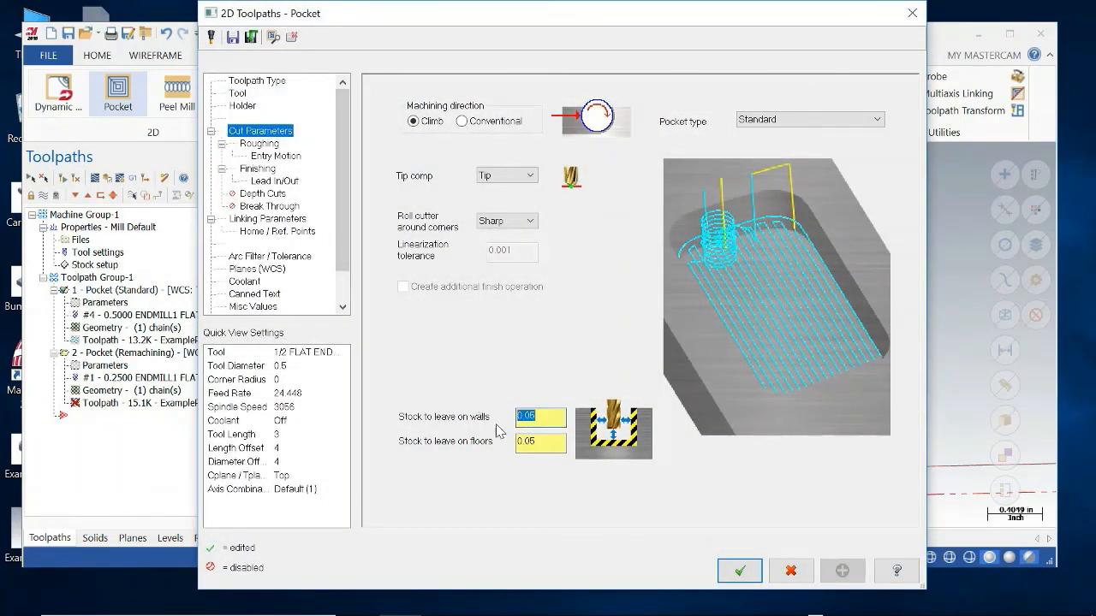
{"action": "type", "text": "0"}
{"action": "double_click", "coordinate": [529, 440]}
{"action": "type", "text": "0"}
{"action": "left_click", "coordinate": [736, 569]}
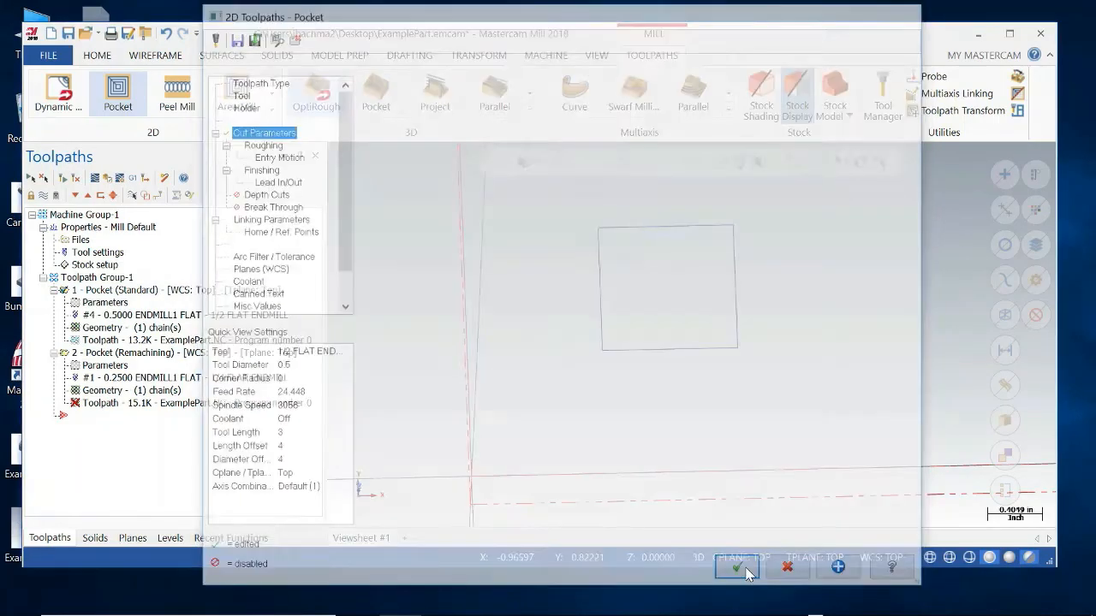
Regenerate the outdated pocket toolpaths, continuing through the rough tool, finish tool and remaining stock previews.
{"action": "left_click", "coordinate": [81, 175]}
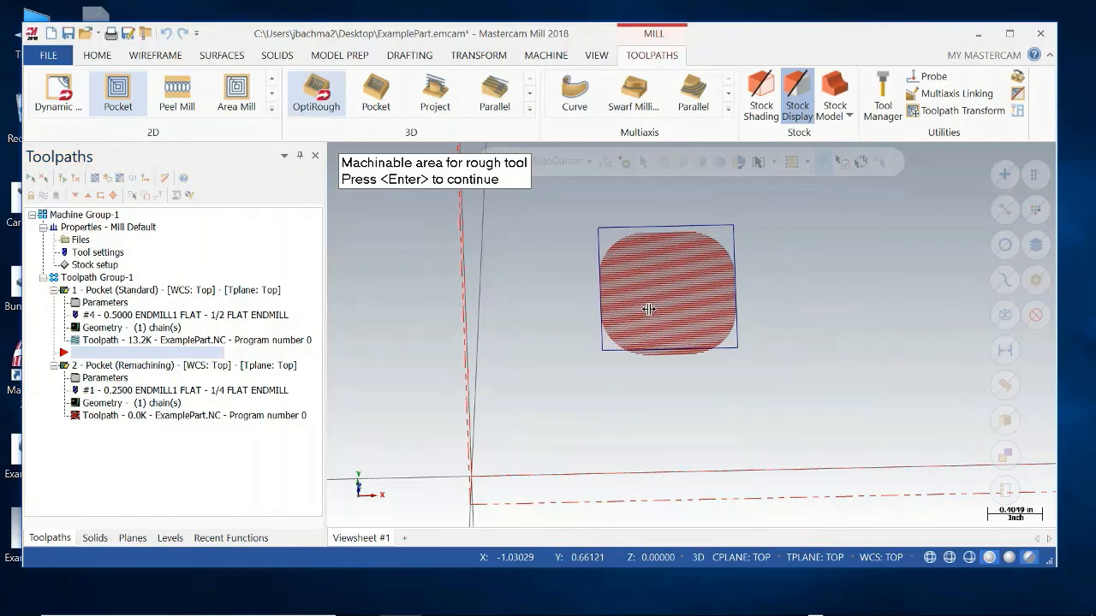
{"action": "key", "text": "Return"}
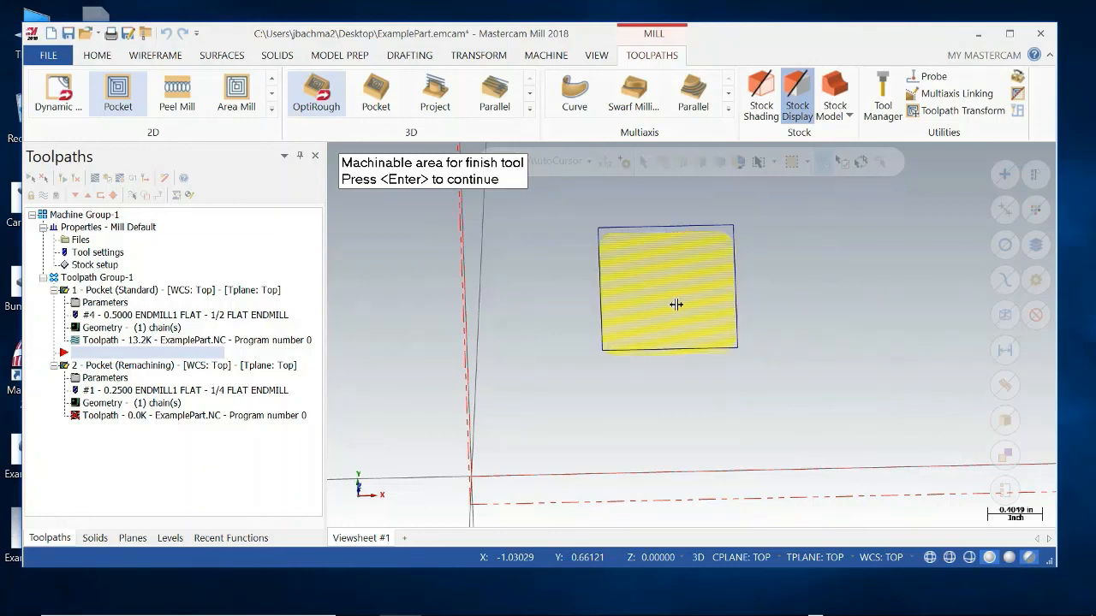
{"action": "key", "text": "Return"}
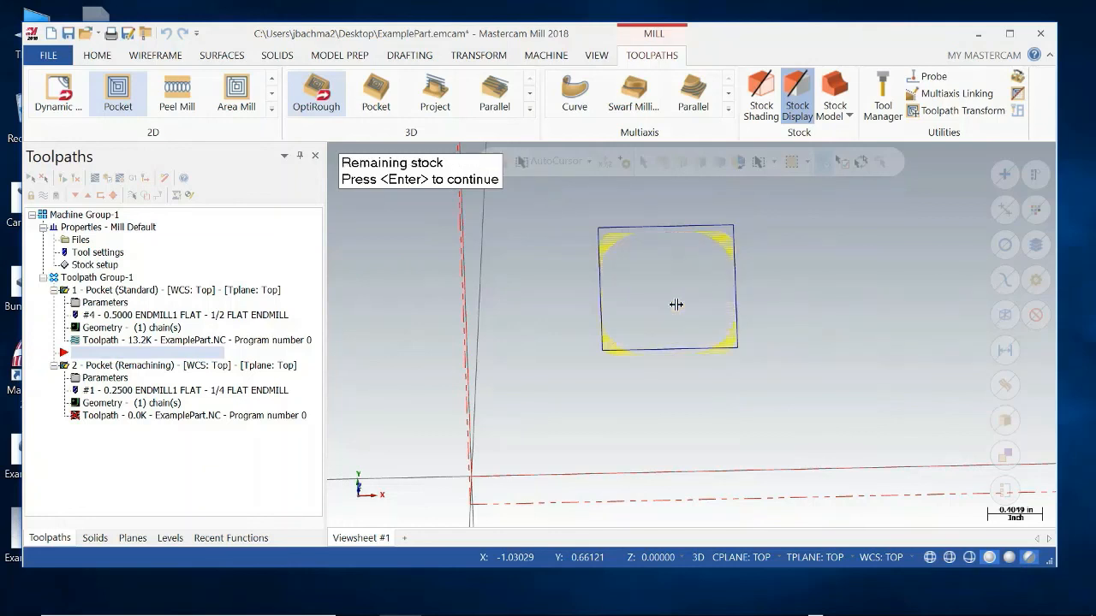
{"action": "key", "text": "Return"}
{"action": "key", "text": "Return"}
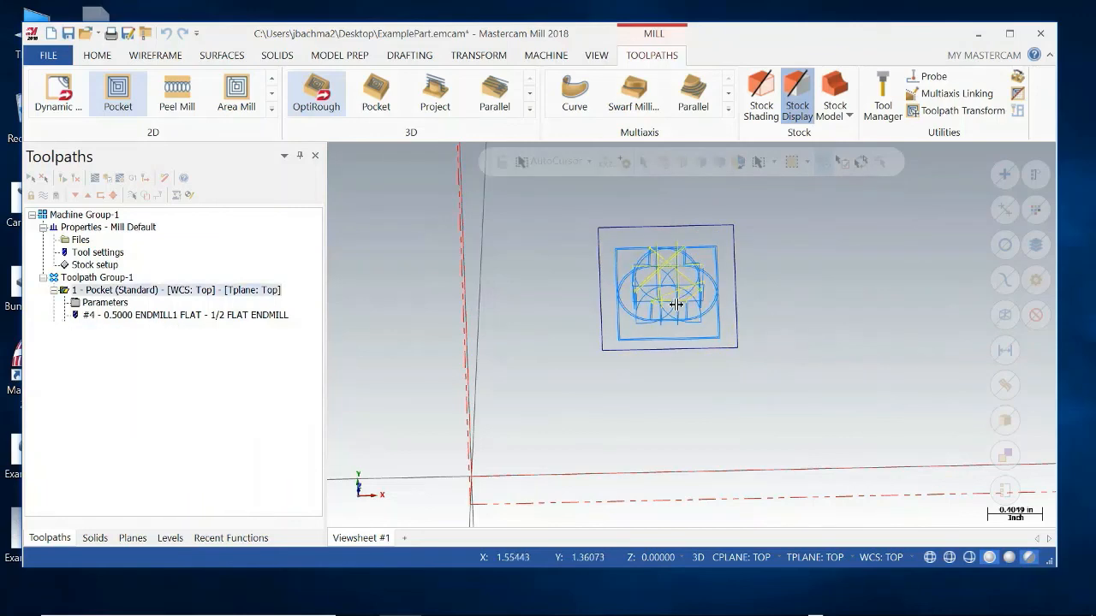
Verify both pocket operations in the simulator, slowing the playback for the 1/4 endmill's remachining pass.
{"action": "middle_click_drag", "start_coordinate": [722, 379], "coordinate": [688, 369]}
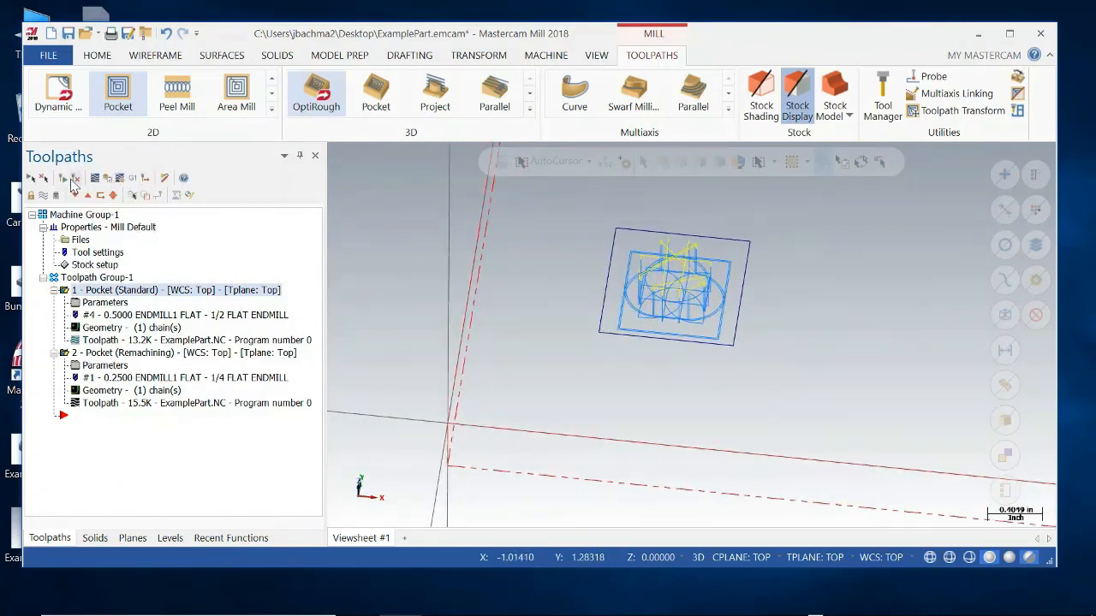
{"action": "left_click", "coordinate": [106, 179]}
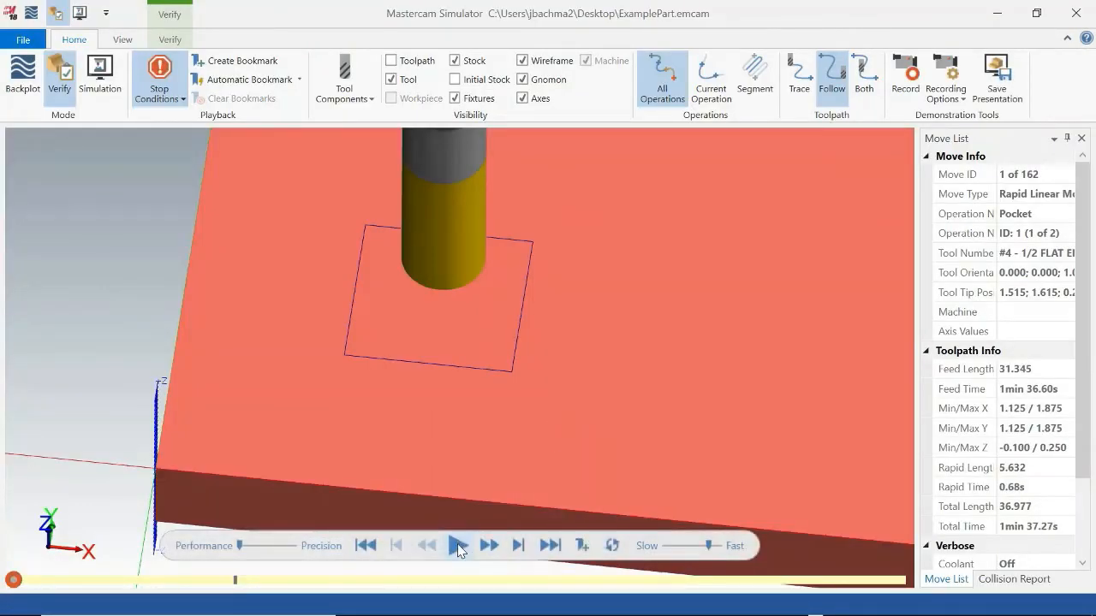
{"action": "left_click", "coordinate": [457, 545]}
{"action": "middle_click_drag", "start_coordinate": [573, 463], "coordinate": [572, 443]}
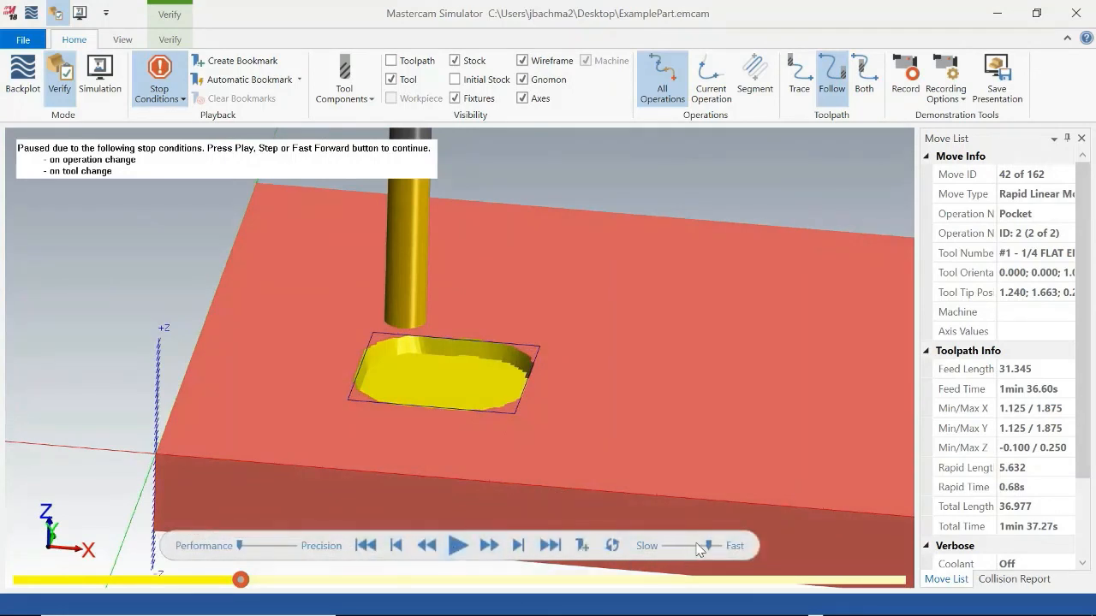
{"action": "left_click_drag", "start_coordinate": [708, 544], "coordinate": [672, 549]}
{"action": "left_click", "coordinate": [454, 550]}
{"action": "middle_click_drag", "start_coordinate": [564, 428], "coordinate": [561, 451]}
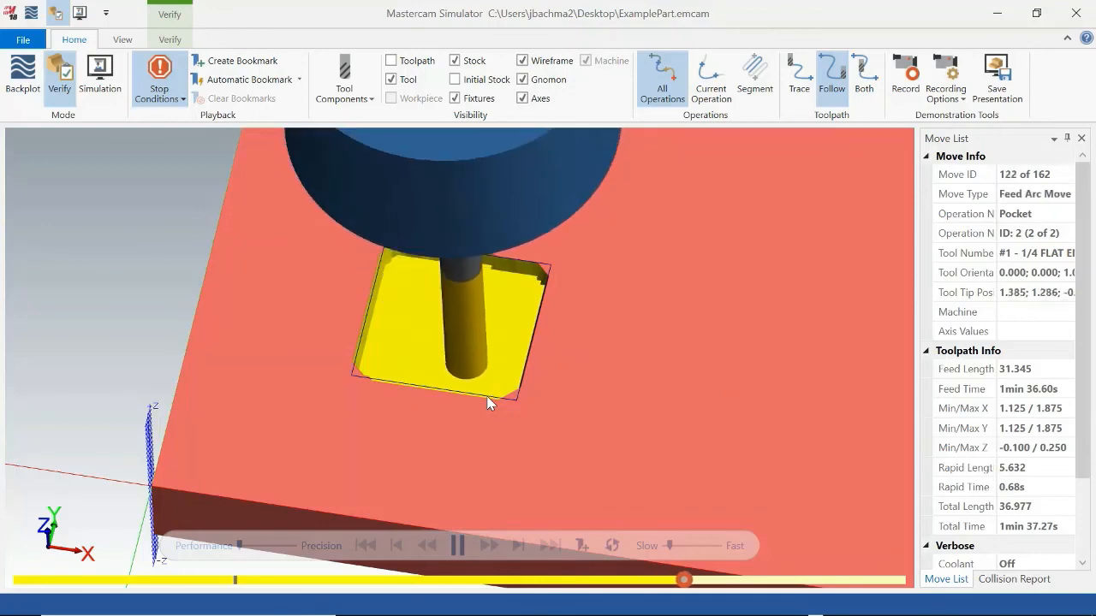
{"action": "middle_click_drag", "start_coordinate": [577, 444], "coordinate": [477, 404]}
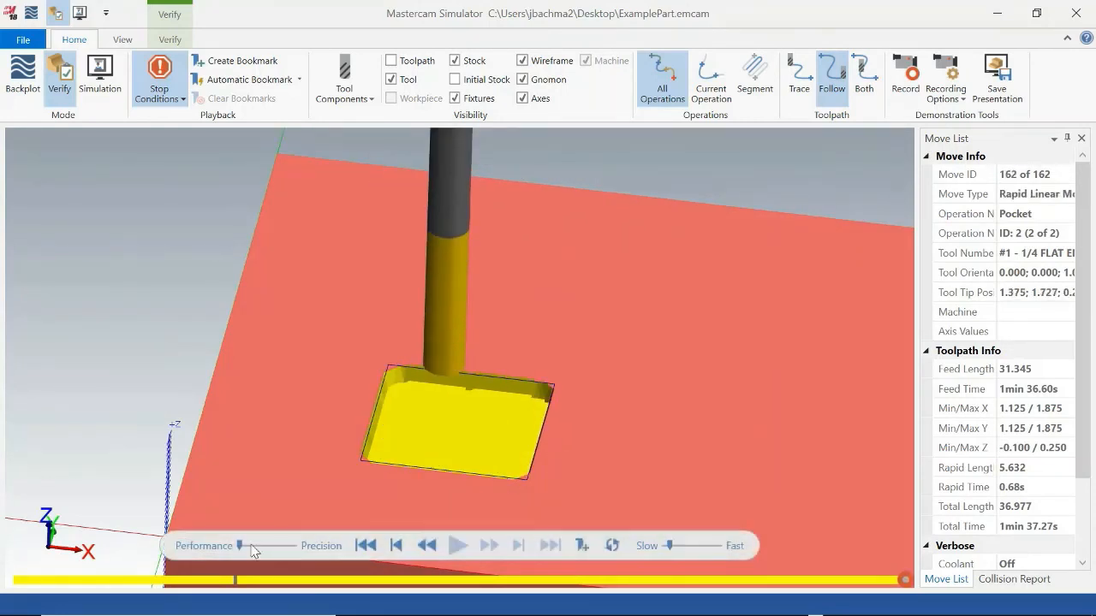
Raise the simulation precision, accept the simulation reset, and enable Color Loop for the verification.
{"action": "left_click", "coordinate": [282, 546]}
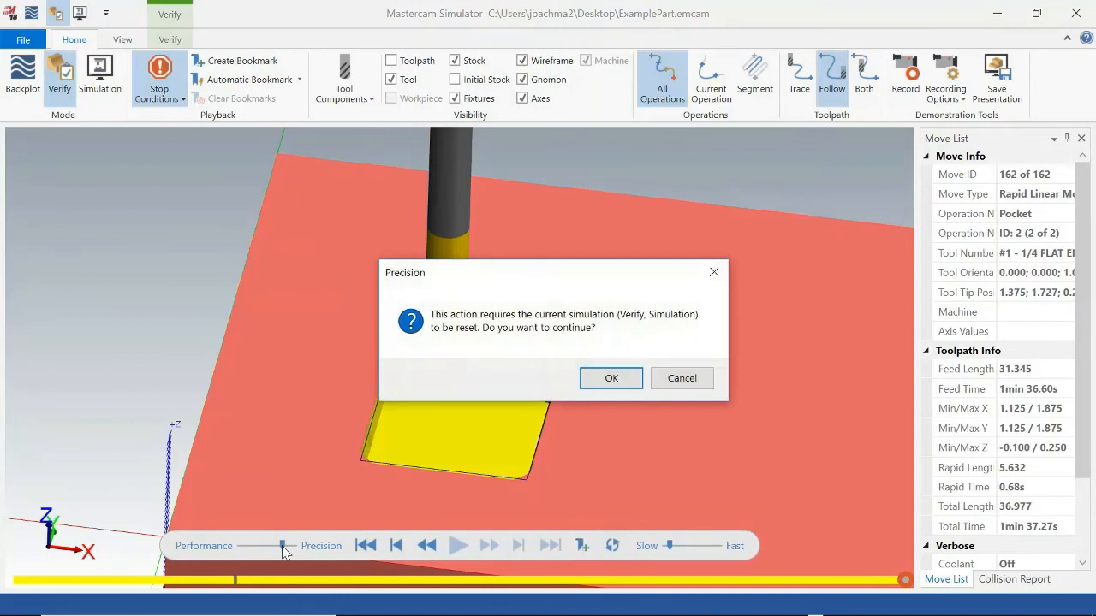
{"action": "left_click", "coordinate": [611, 376]}
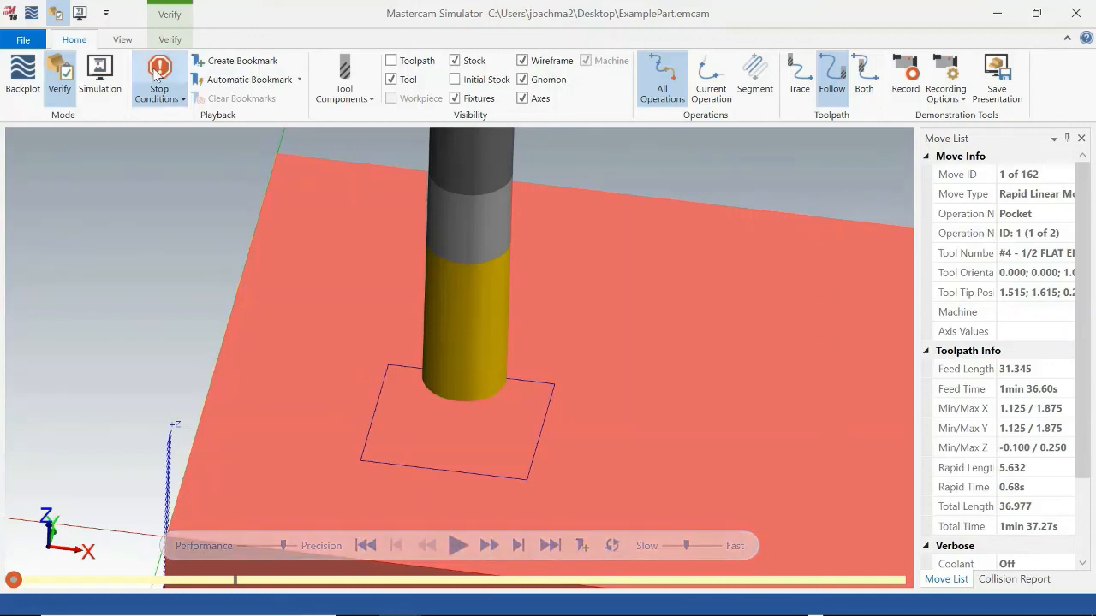
{"action": "left_click", "coordinate": [170, 39]}
{"action": "left_click", "coordinate": [62, 99]}
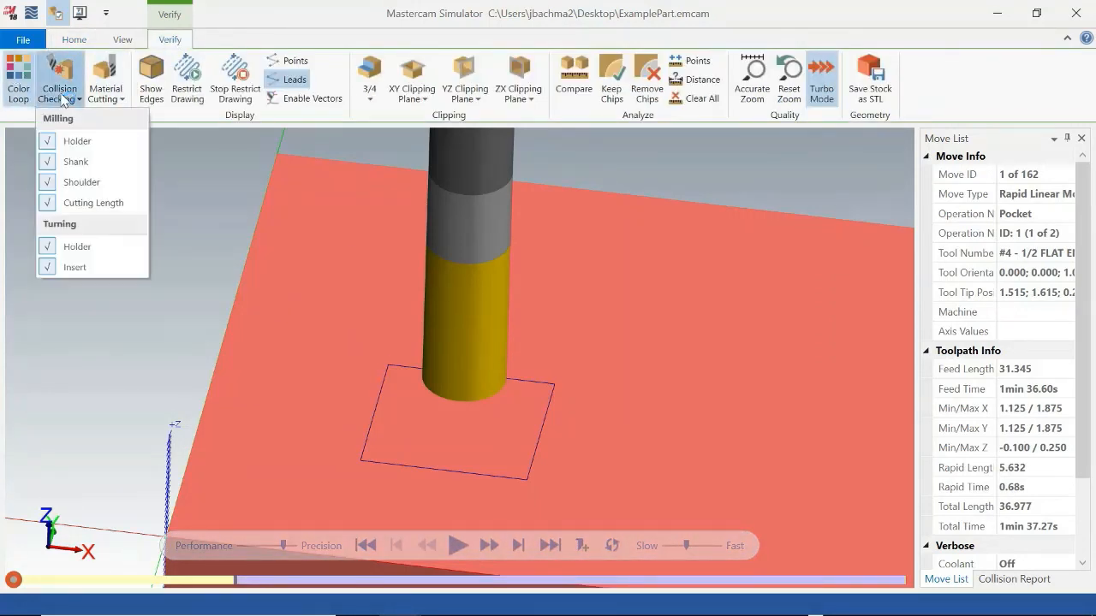
{"action": "left_click", "coordinate": [195, 240]}
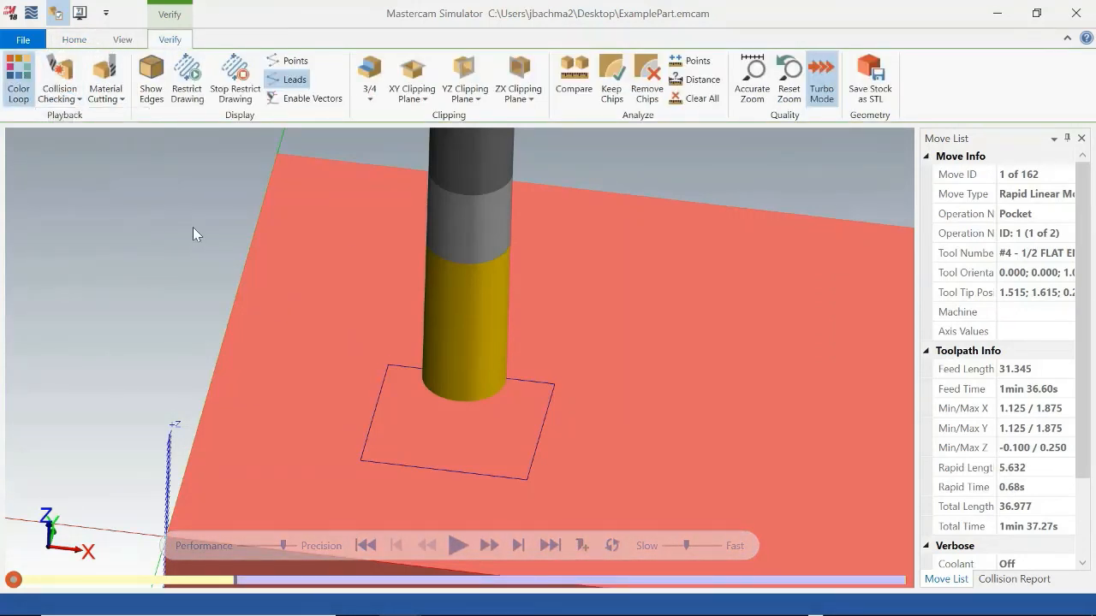
Replay the verification of both operations, inspect the material each tool removes from the pocket, and close the simulator.
{"action": "left_click", "coordinate": [458, 546]}
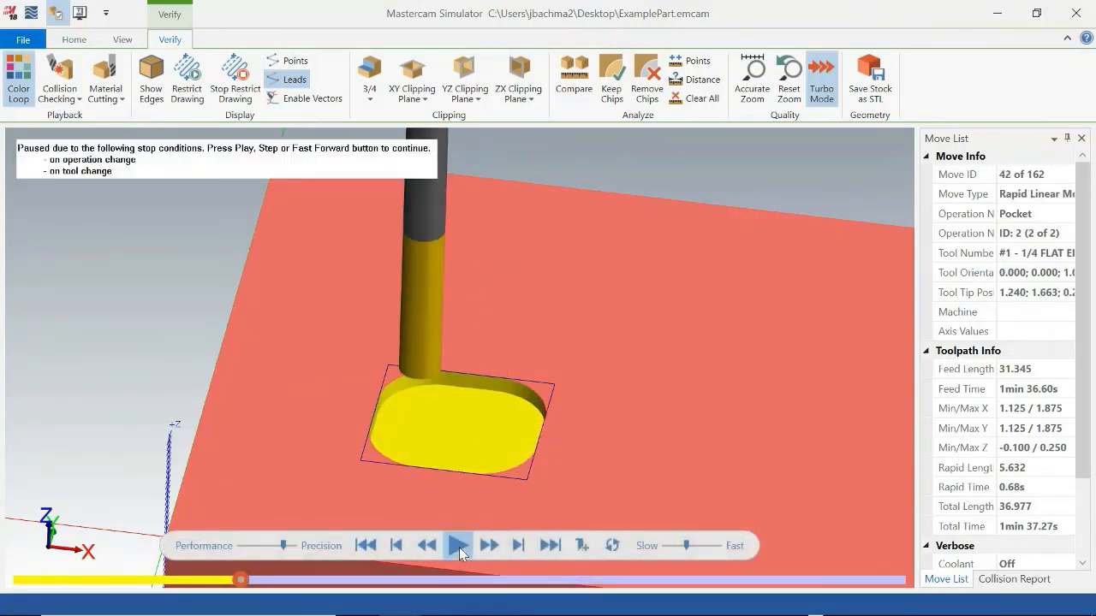
{"action": "left_click", "coordinate": [459, 547]}
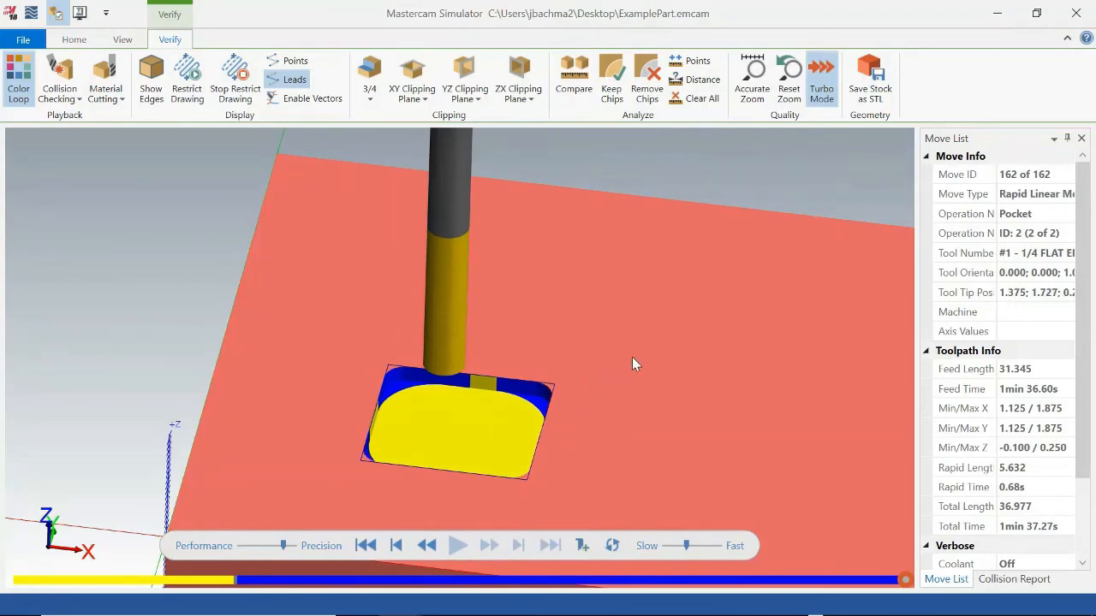
{"action": "middle_click_drag", "start_coordinate": [633, 356], "coordinate": [588, 422]}
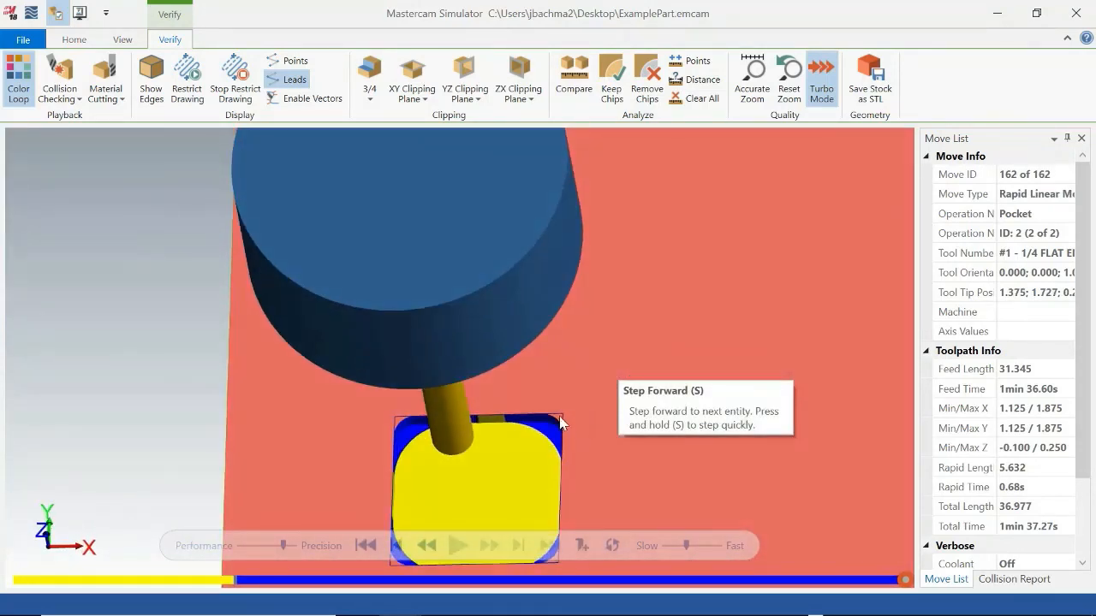
{"action": "left_click", "coordinate": [1076, 13]}
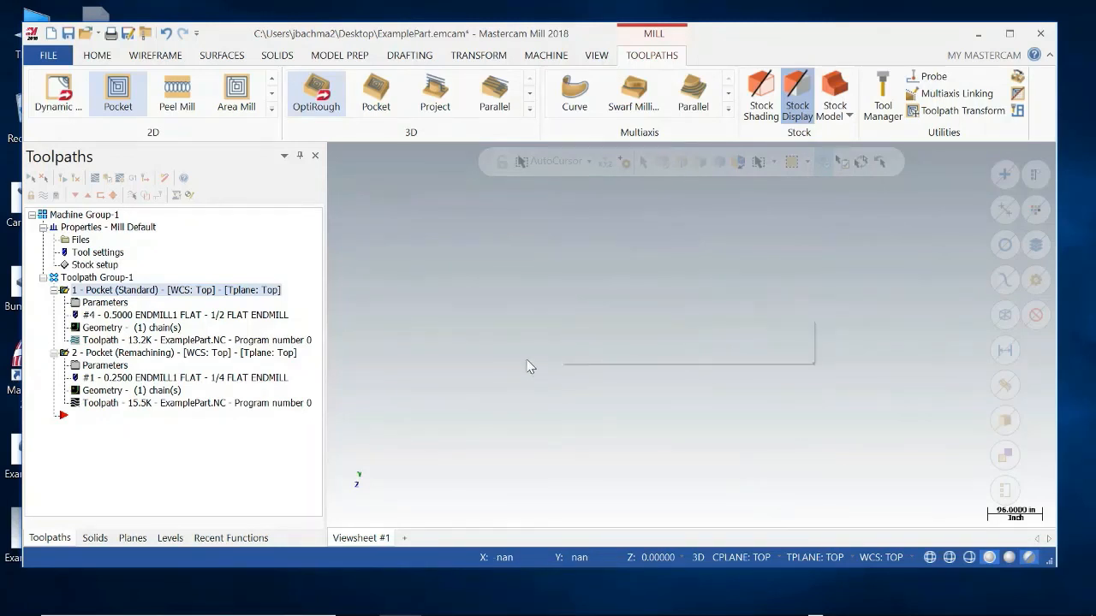
Fit the part to the view and examine the pocket toolpaths within the stock outline from several angles.
{"action": "right_click", "coordinate": [613, 469]}
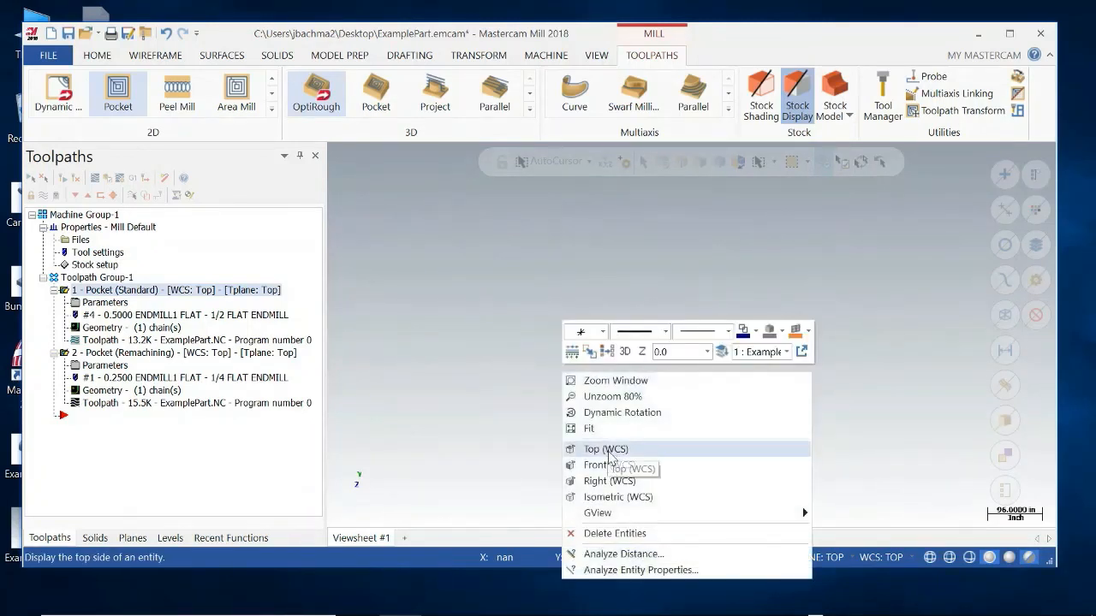
{"action": "left_click", "coordinate": [628, 433]}
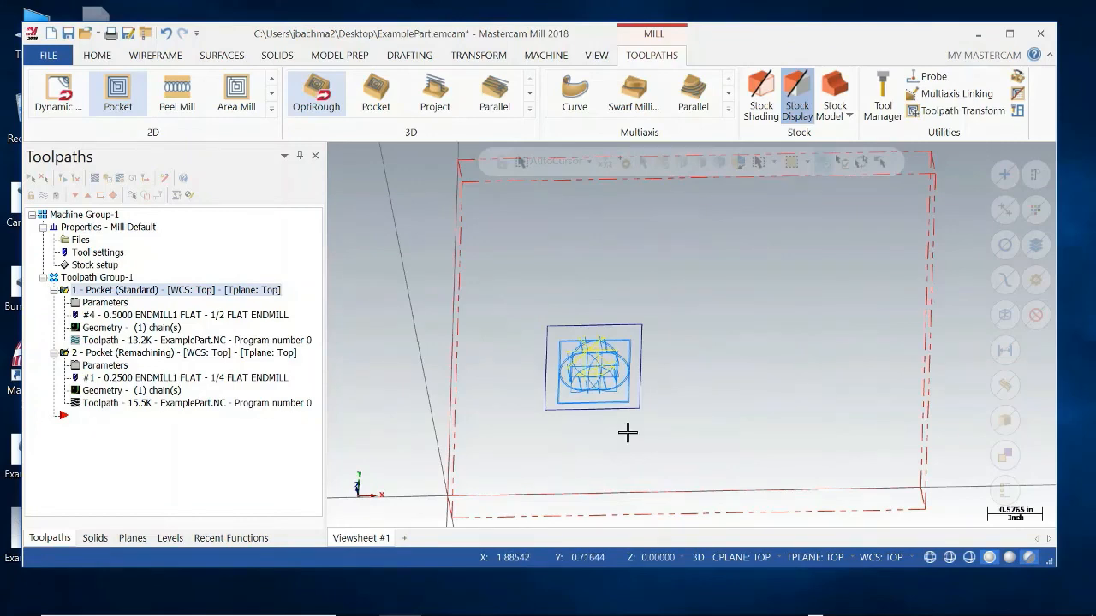
{"action": "middle_click_drag", "start_coordinate": [672, 449], "coordinate": [708, 411]}
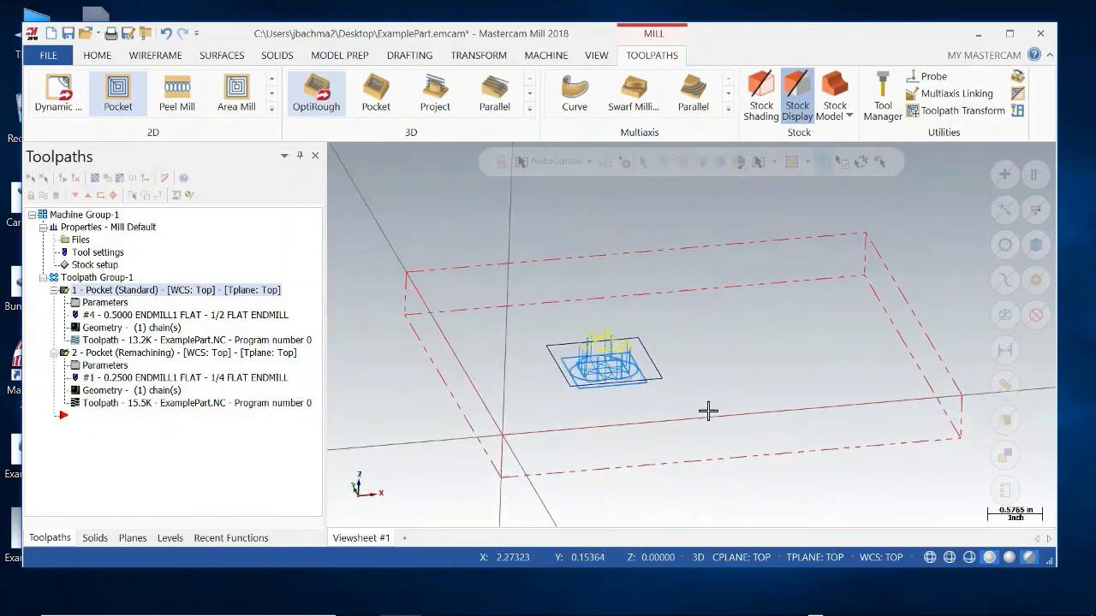
{"action": "middle_click_drag", "start_coordinate": [851, 357], "coordinate": [822, 372]}
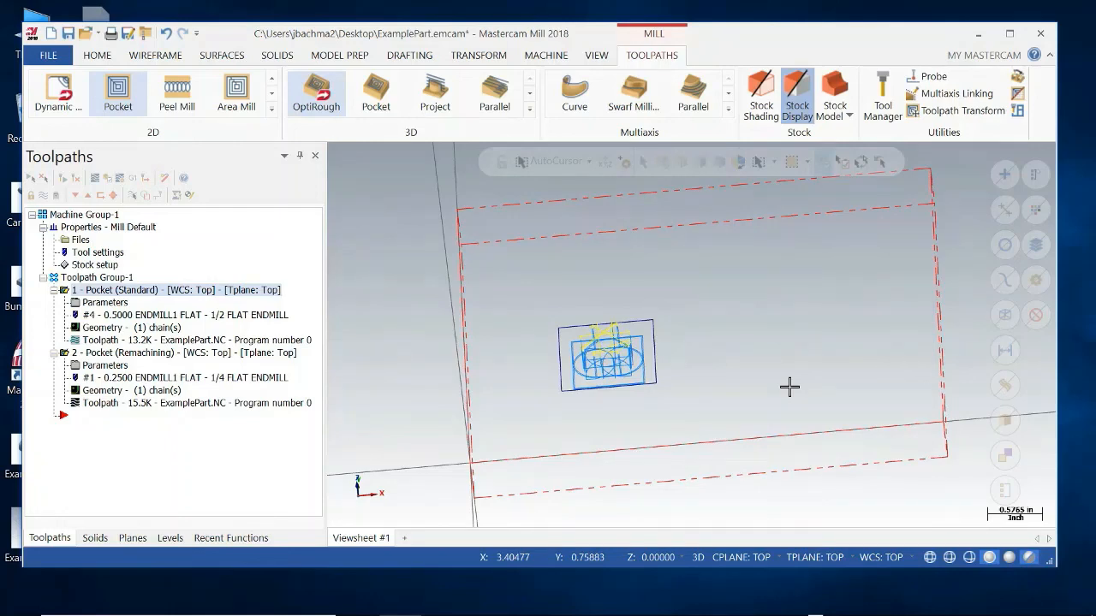
{"action": "middle_click_drag", "start_coordinate": [831, 460], "coordinate": [853, 455]}
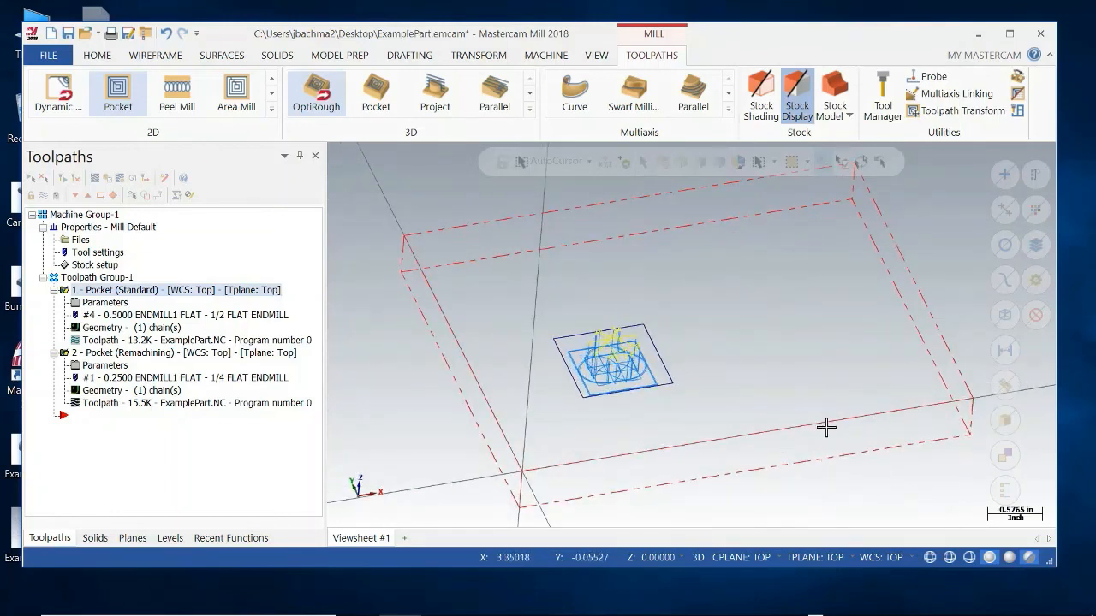
{"action": "middle_click_drag", "start_coordinate": [817, 433], "coordinate": [791, 430]}
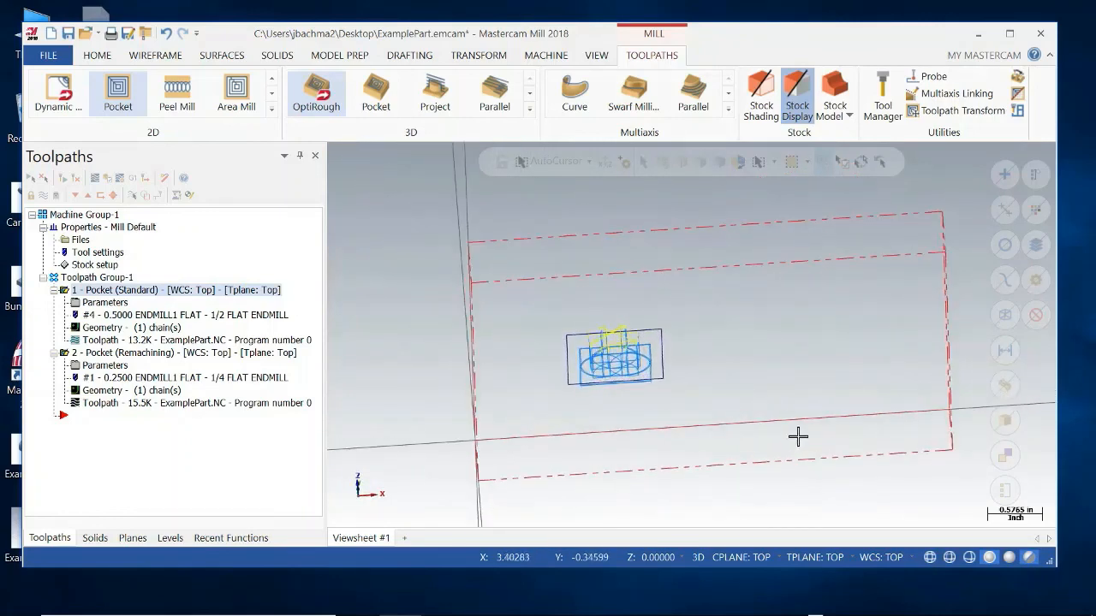
{"action": "mouse_move", "coordinate": [788, 439]}
{"action": "middle_mouse_down"}
{"action": "mouse_move", "coordinate": [773, 435]}
{"action": "mouse_move", "coordinate": [777, 420]}
{"action": "middle_mouse_up"}
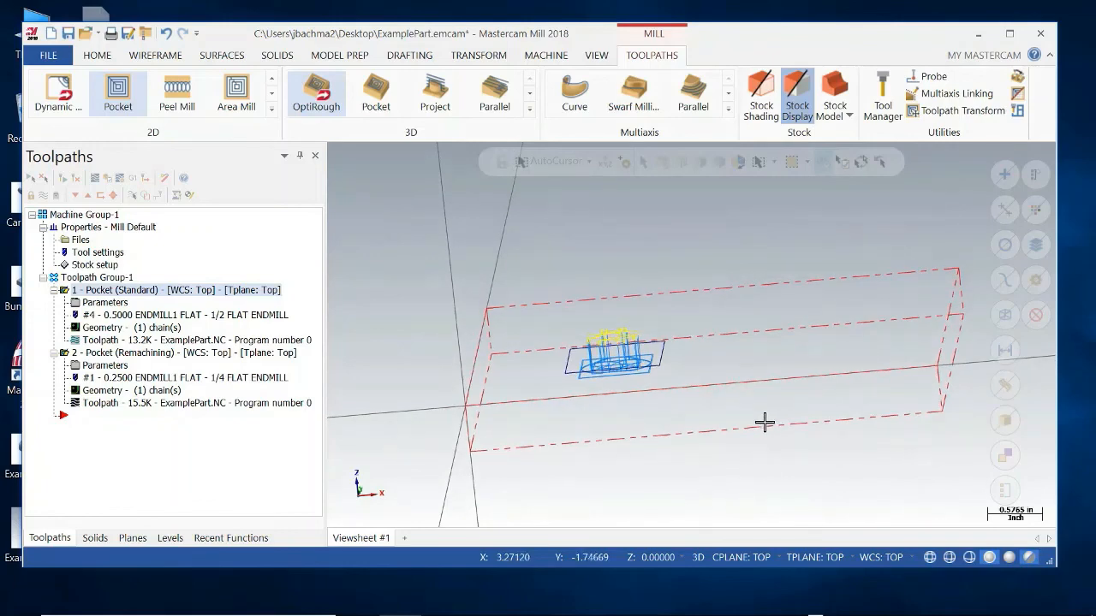
{"action": "mouse_move", "coordinate": [757, 420]}
{"action": "middle_mouse_down"}
{"action": "mouse_move", "coordinate": [761, 452]}
{"action": "mouse_move", "coordinate": [741, 433]}
{"action": "mouse_move", "coordinate": [774, 420]}
{"action": "mouse_move", "coordinate": [763, 426]}
{"action": "middle_mouse_up"}
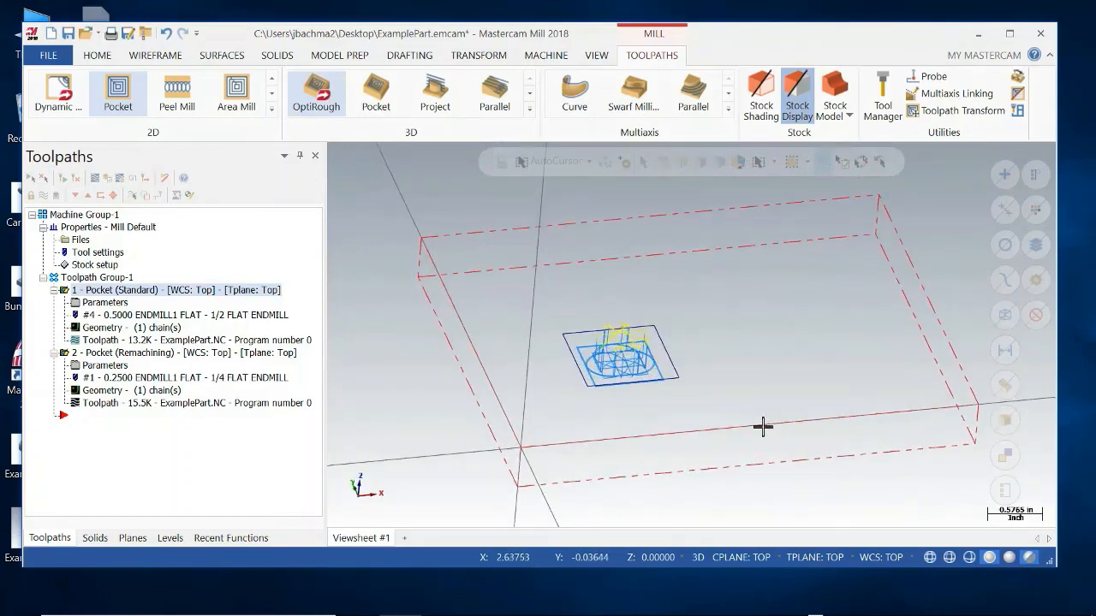